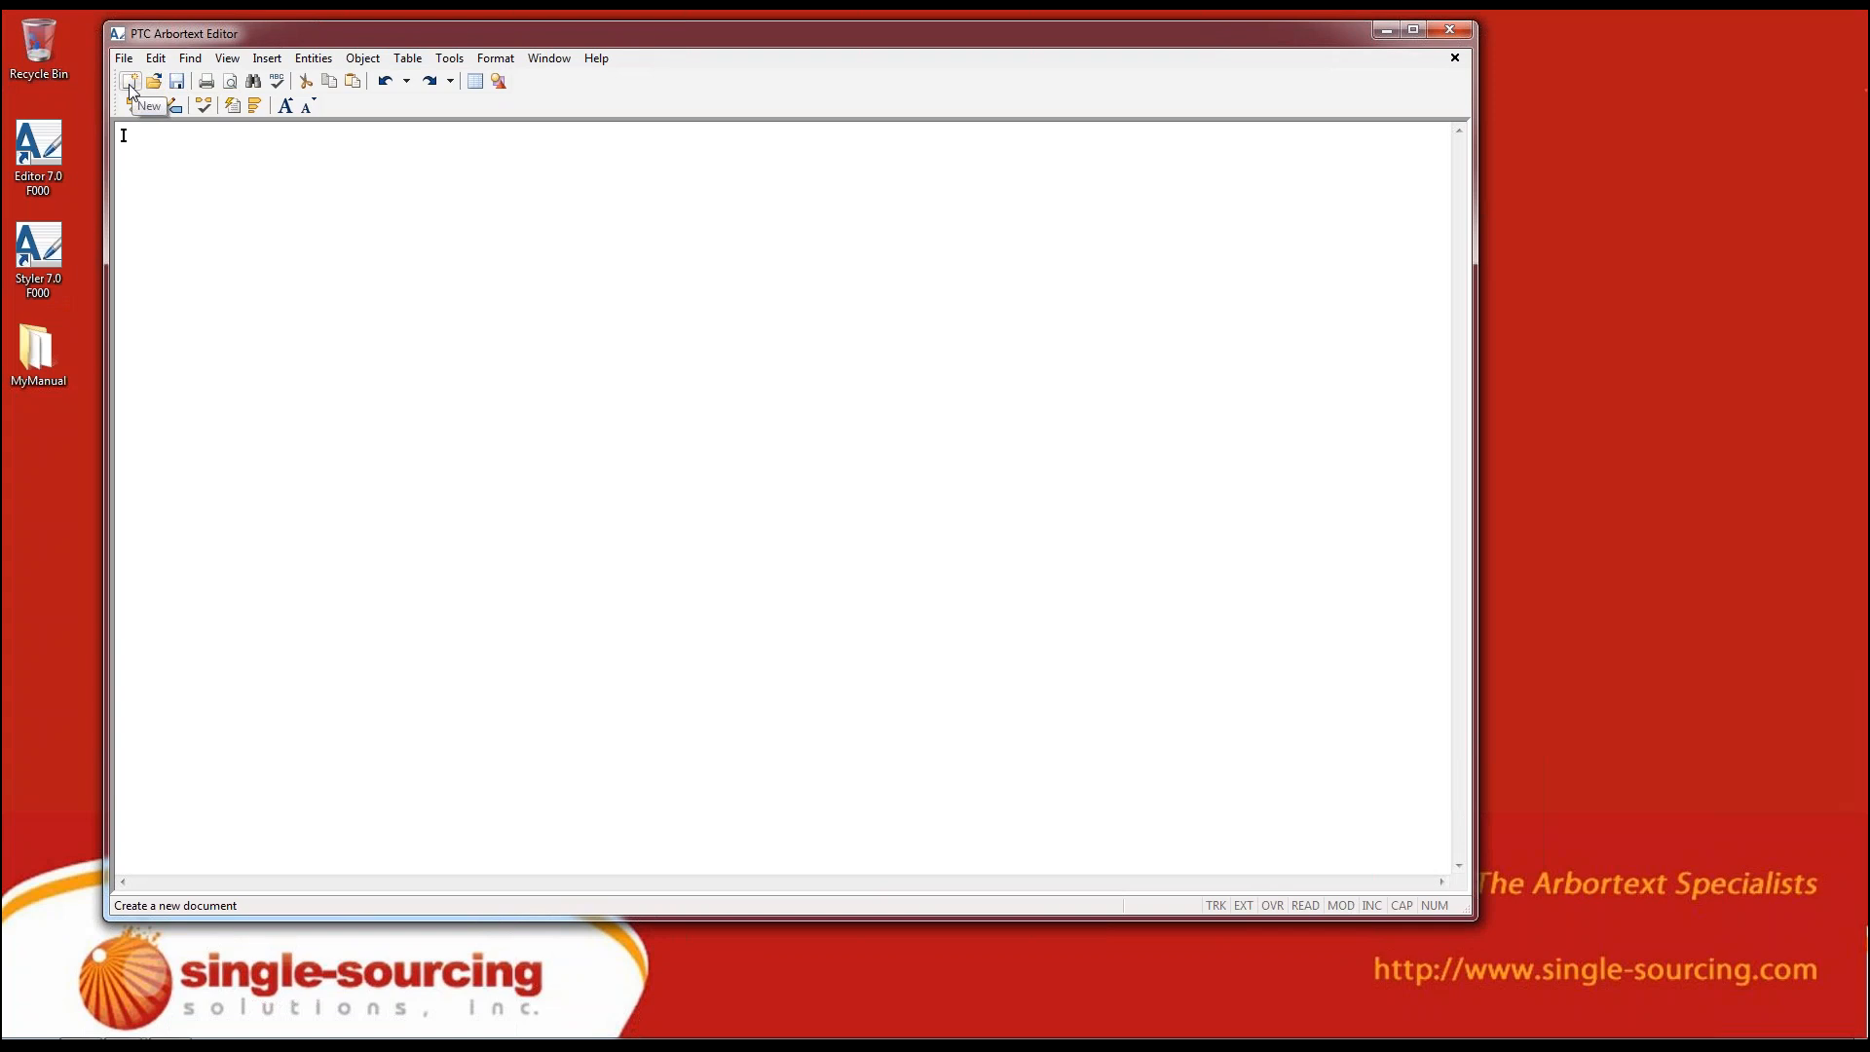
Create a new document from the DITA BookMap template in the DITA Technical Content category
left_click(130, 88)
left_click(125, 59)
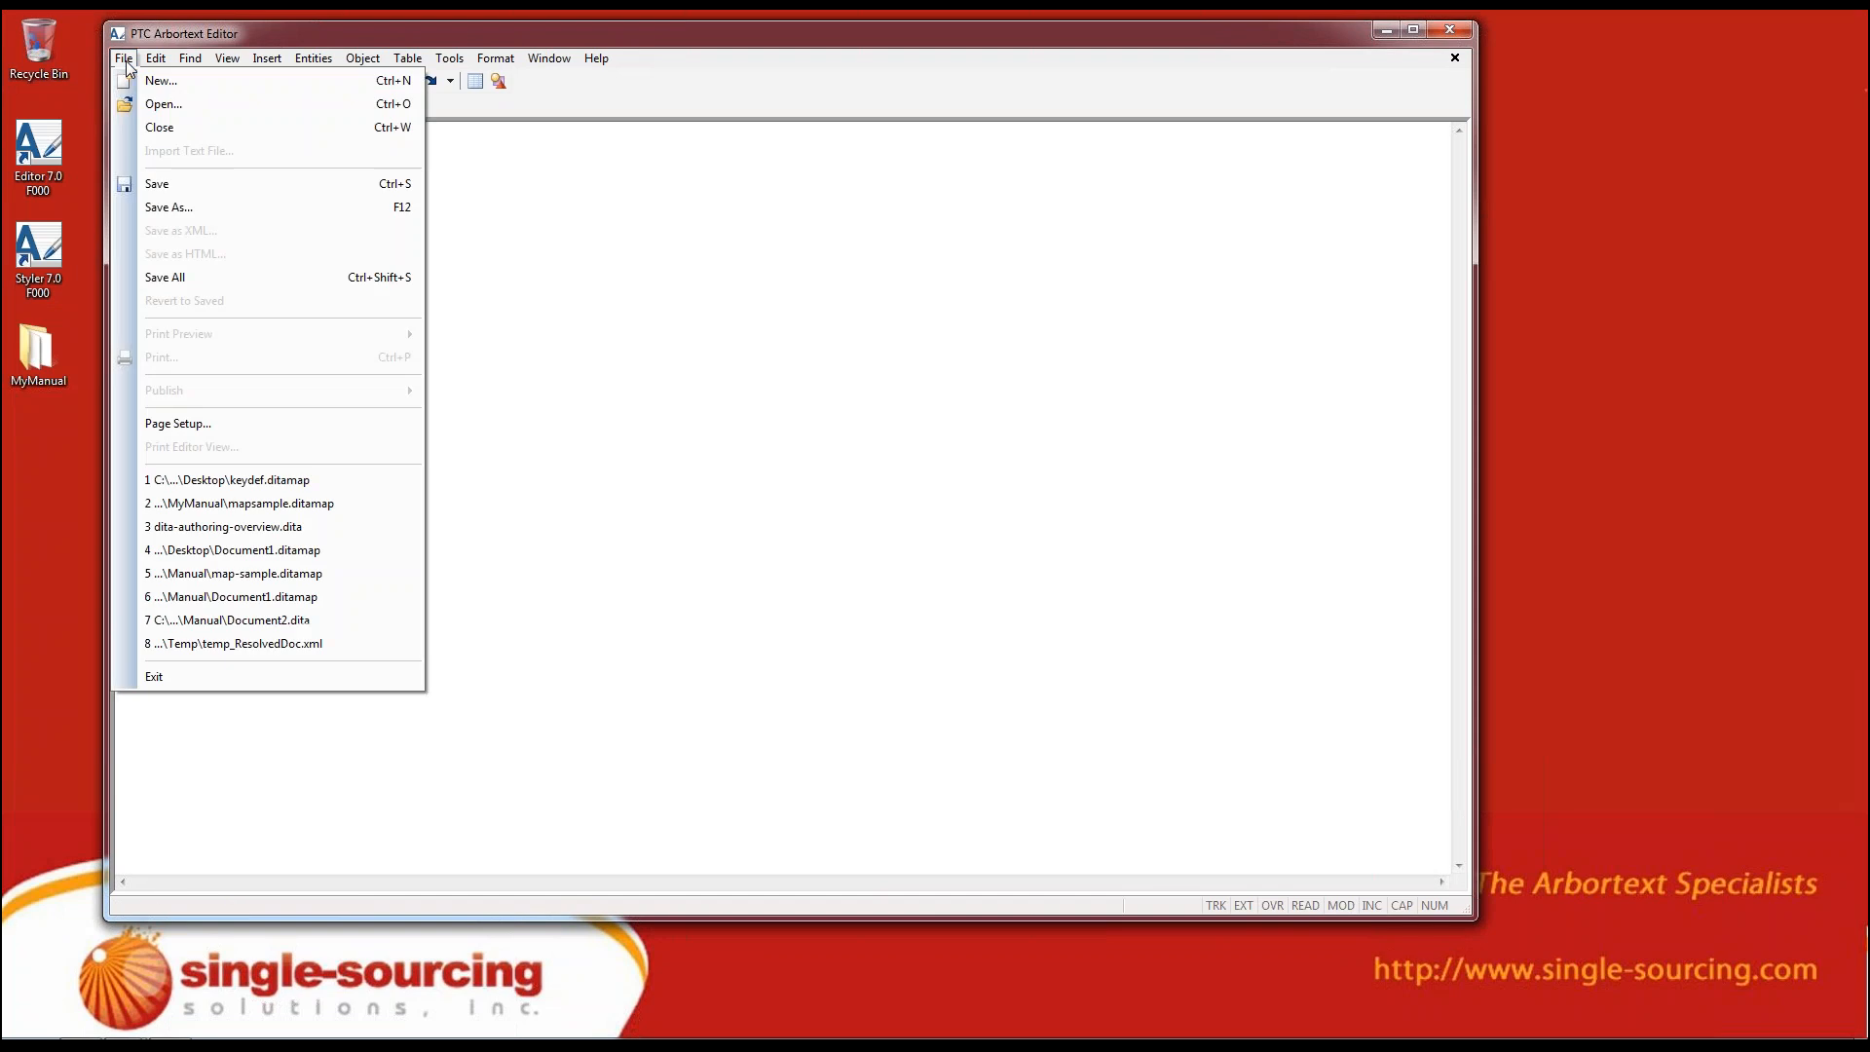
left_click(330, 80)
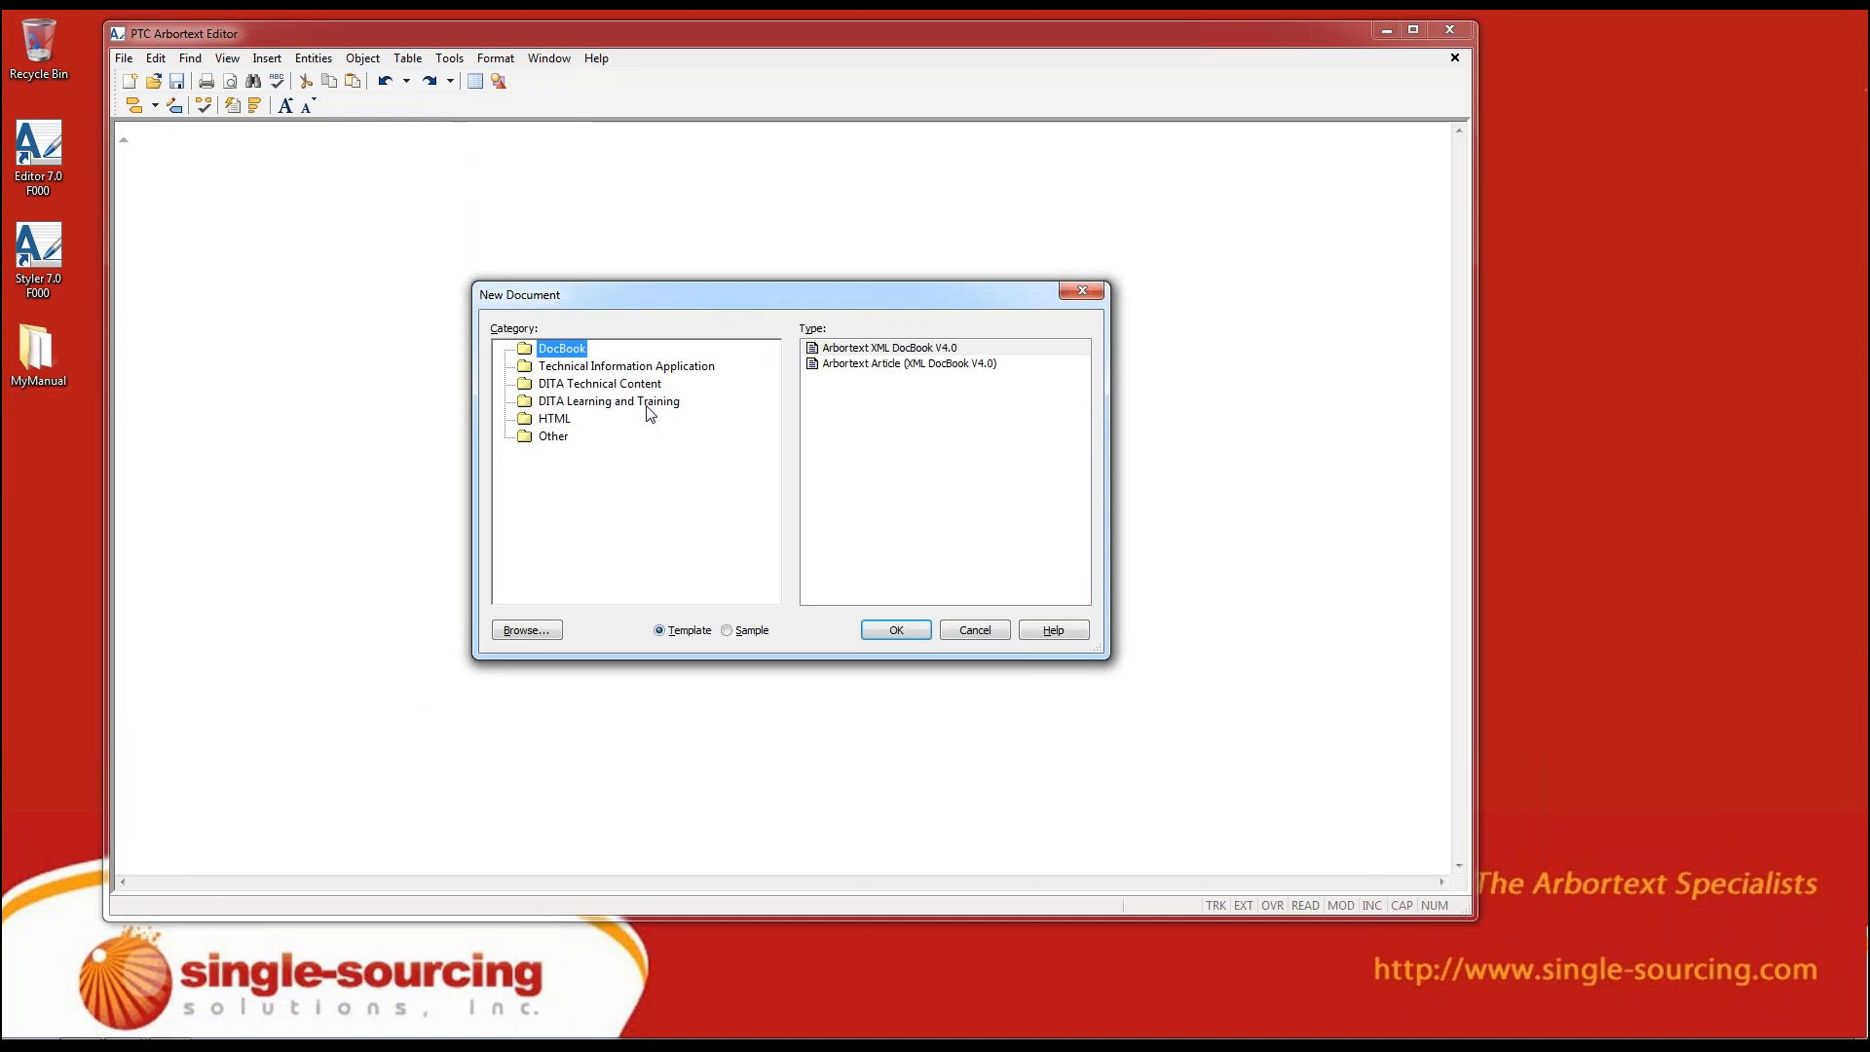
left_click(596, 386)
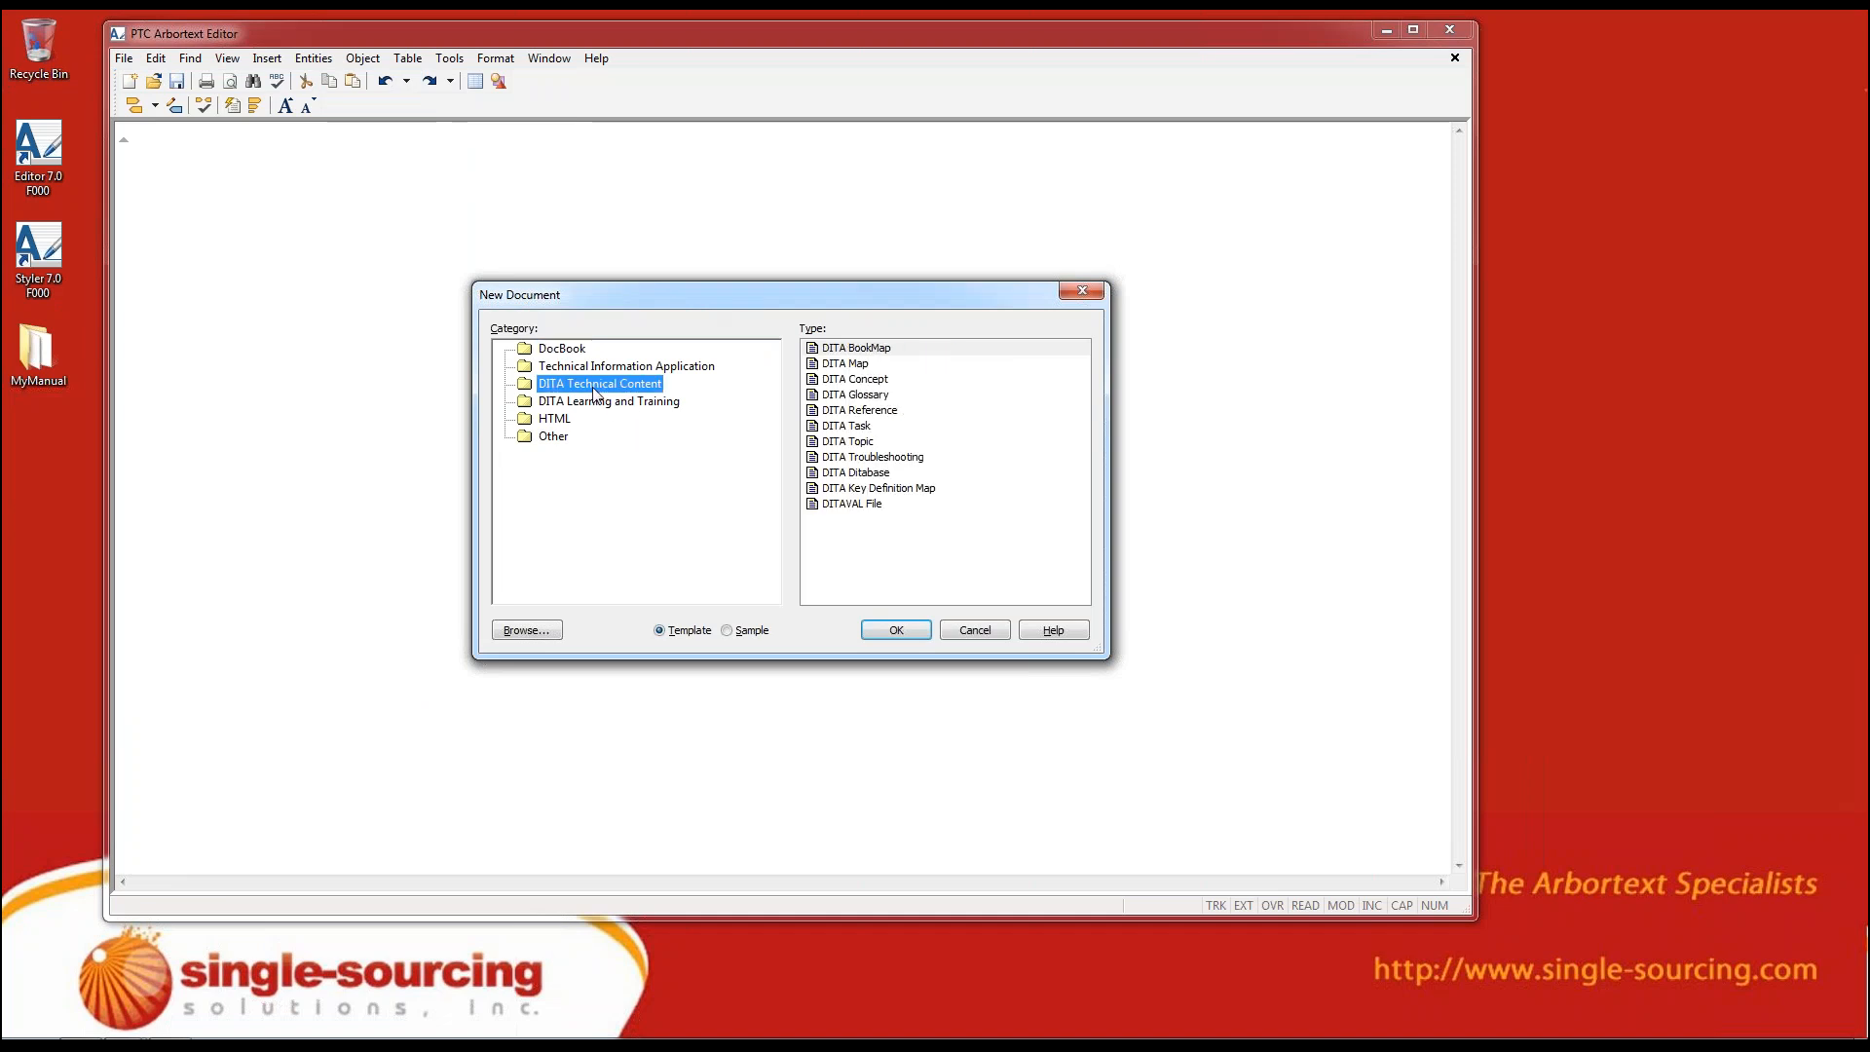
left_click(843, 352)
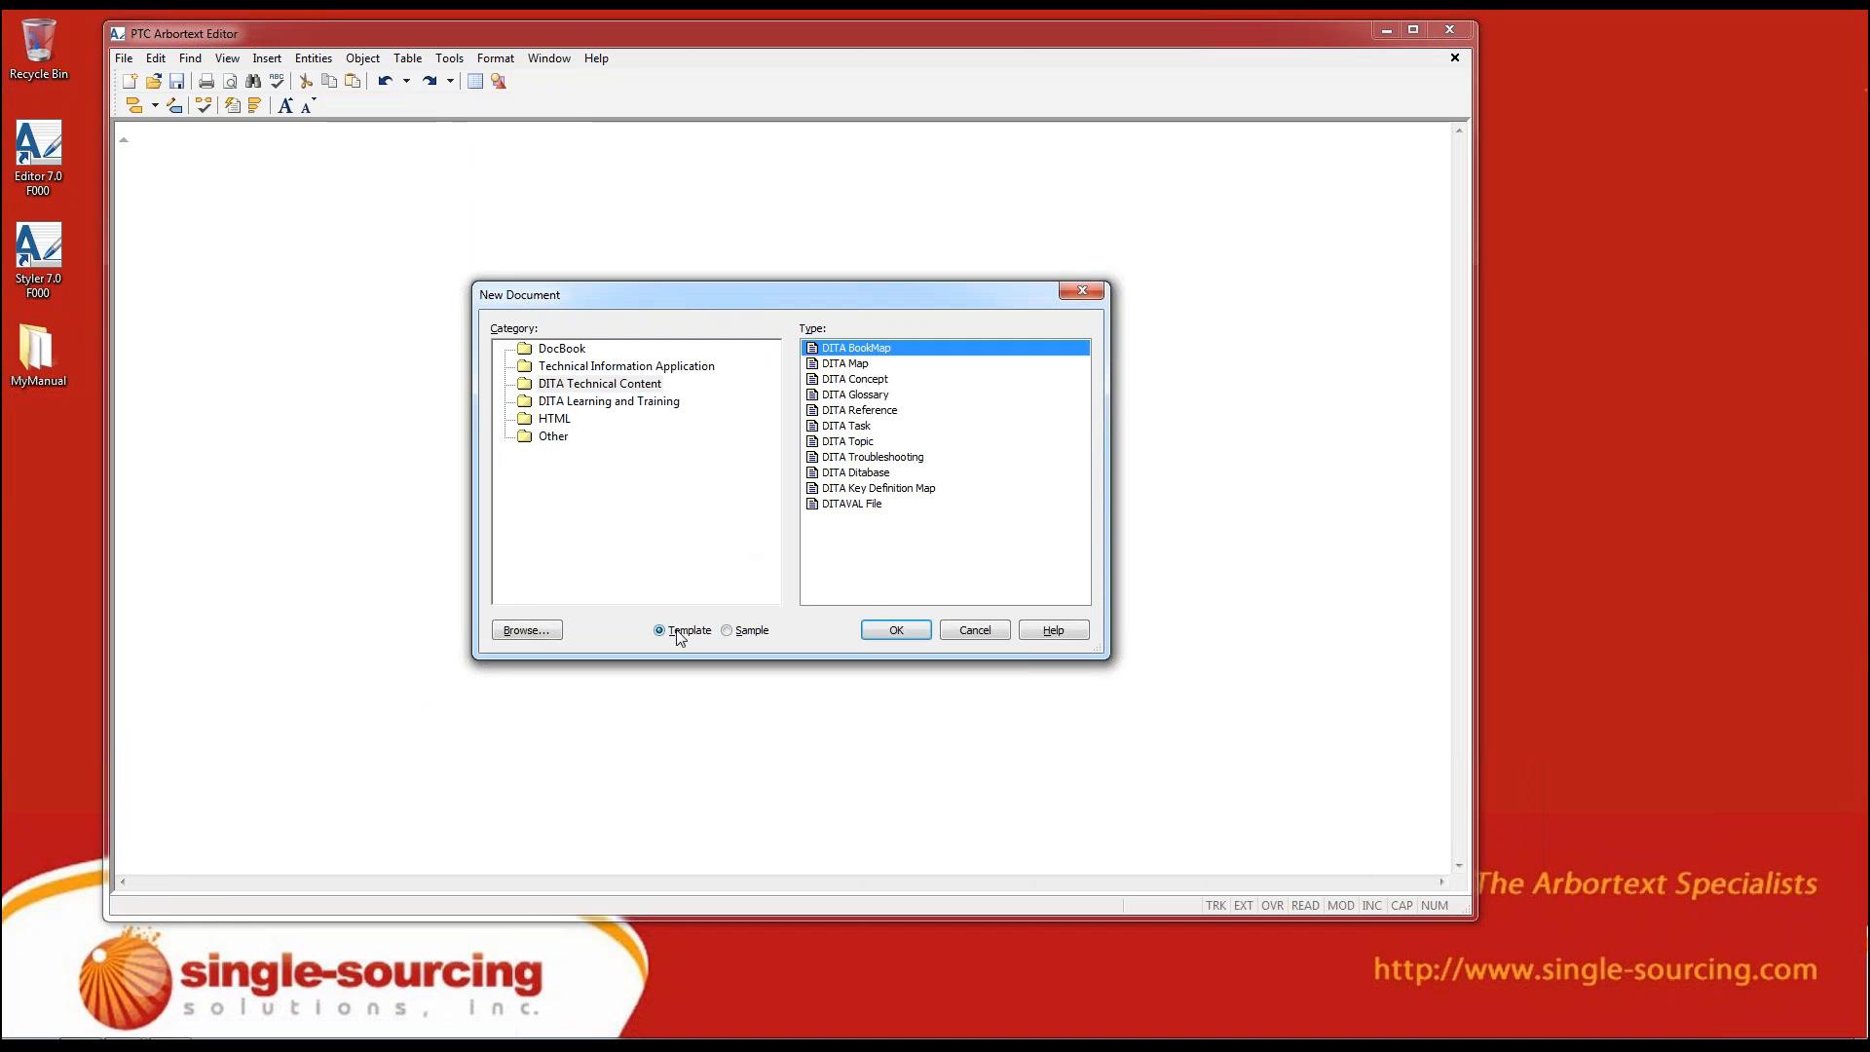
left_click(918, 634)
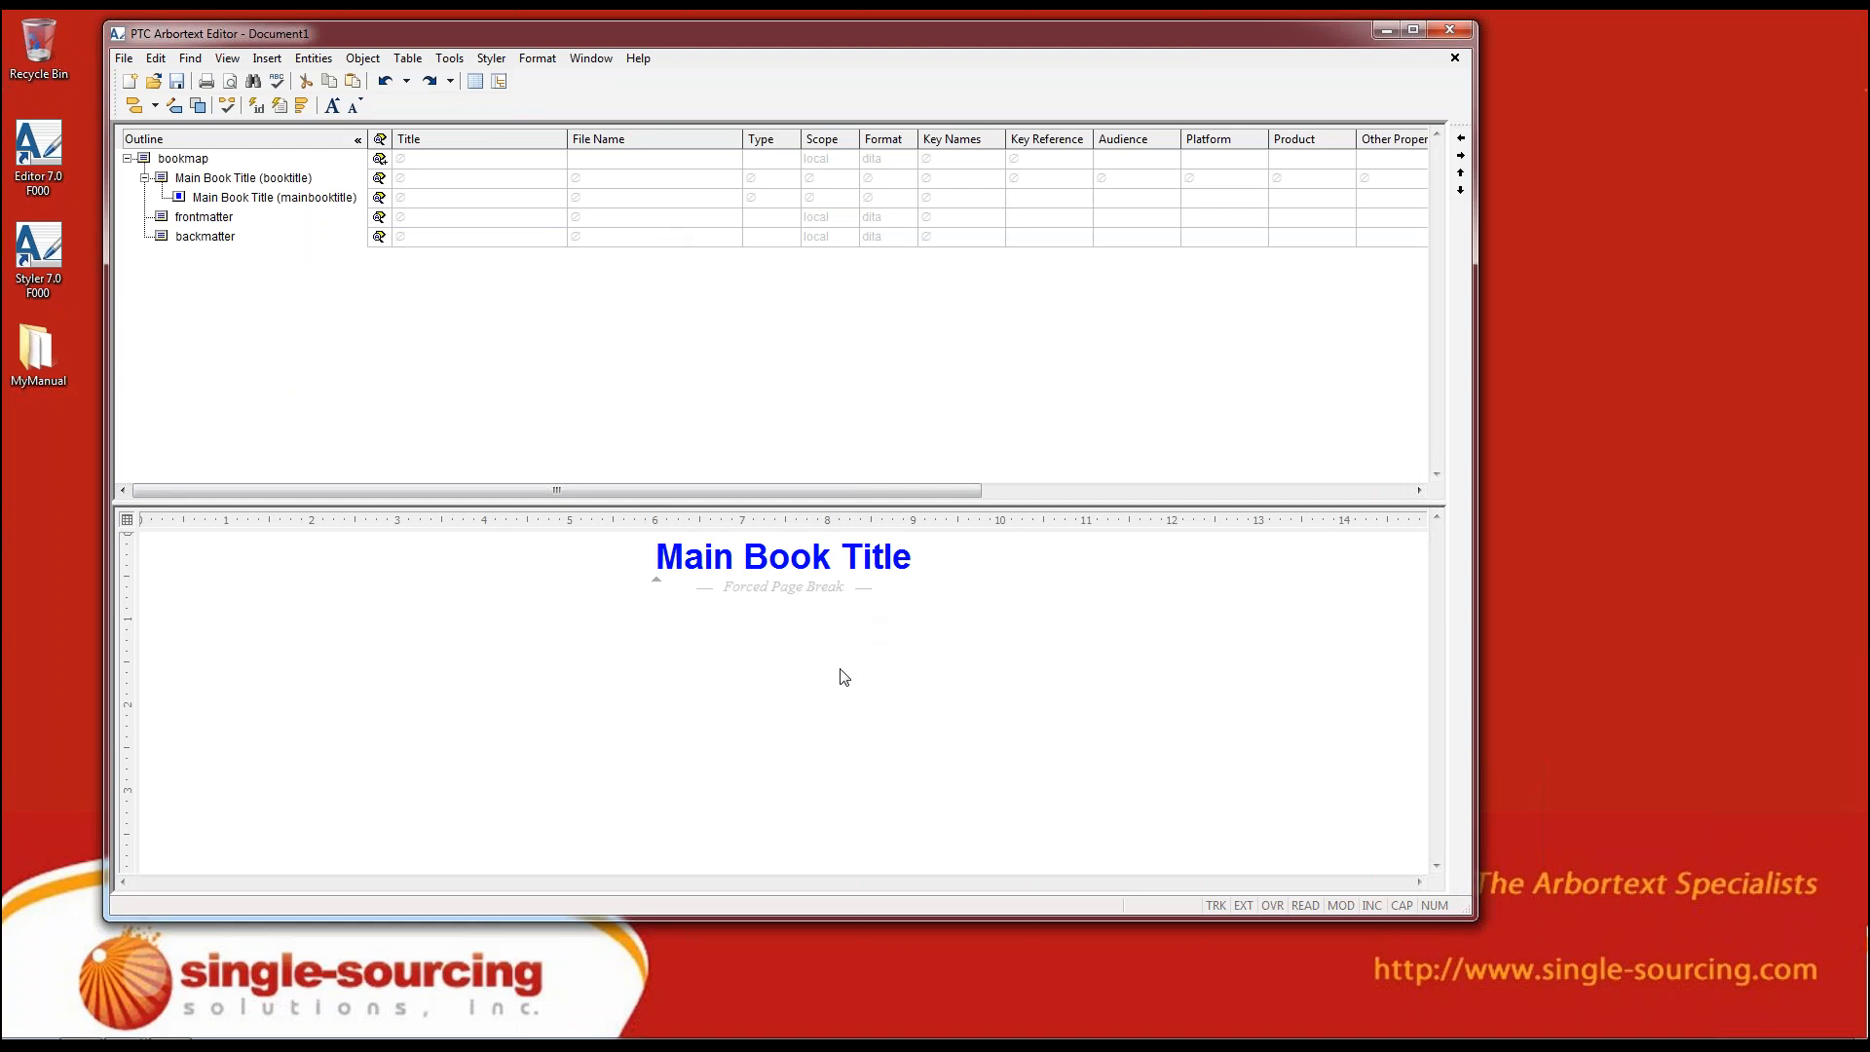
Remove the window split so only the bookmap's column view remains, and show the Resource Manager
key("ctrl+a")
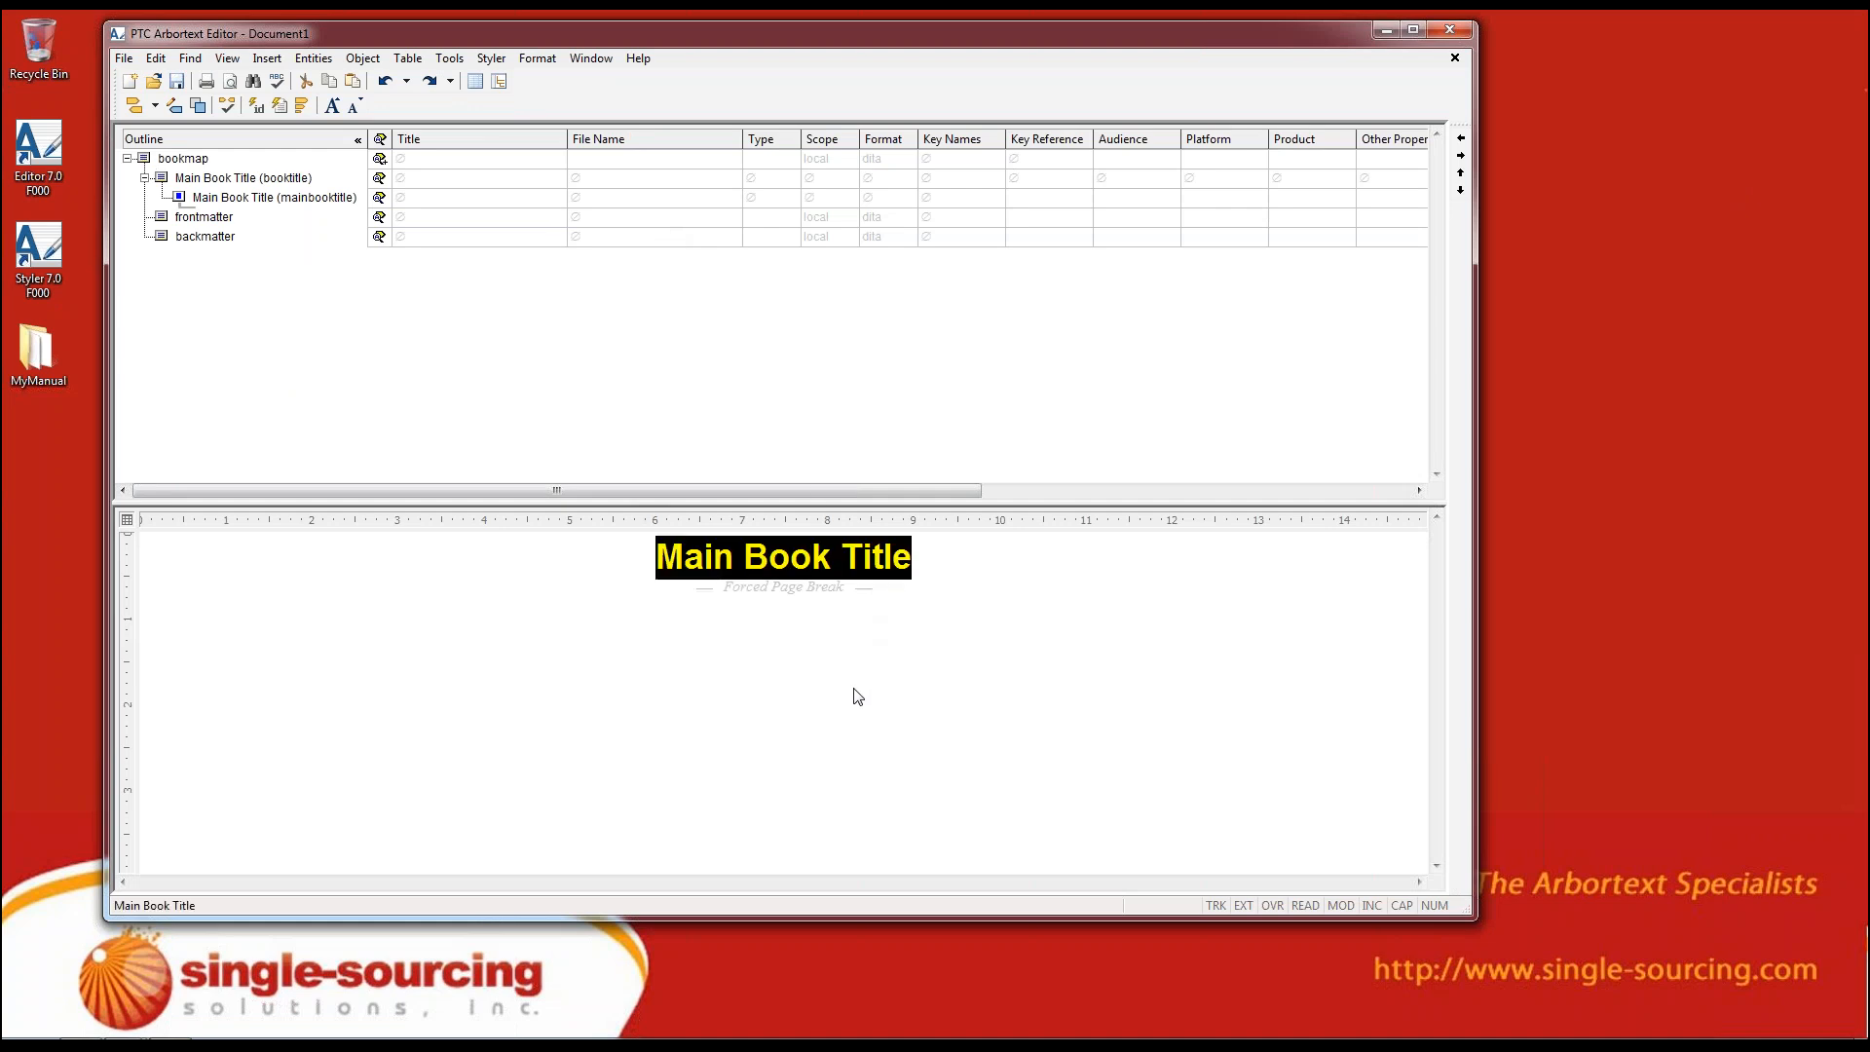
left_click(588, 64)
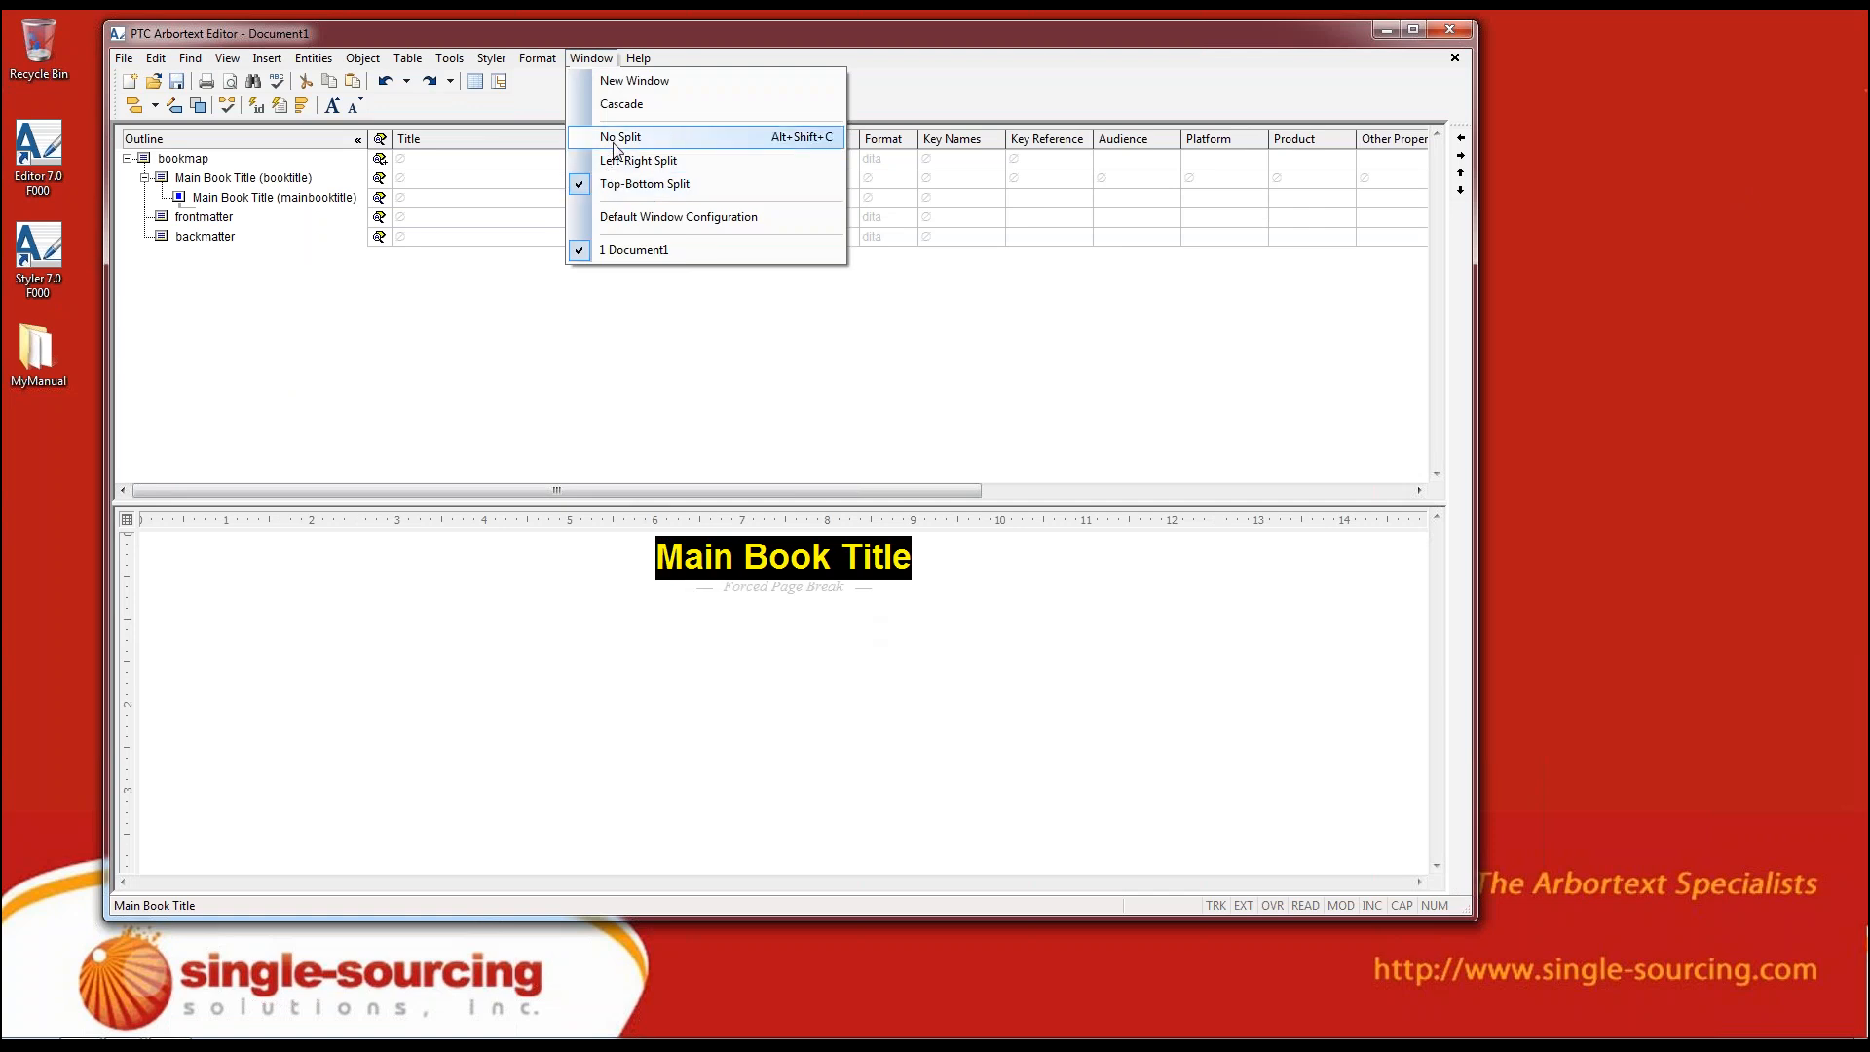
left_click(708, 334)
left_click(591, 58)
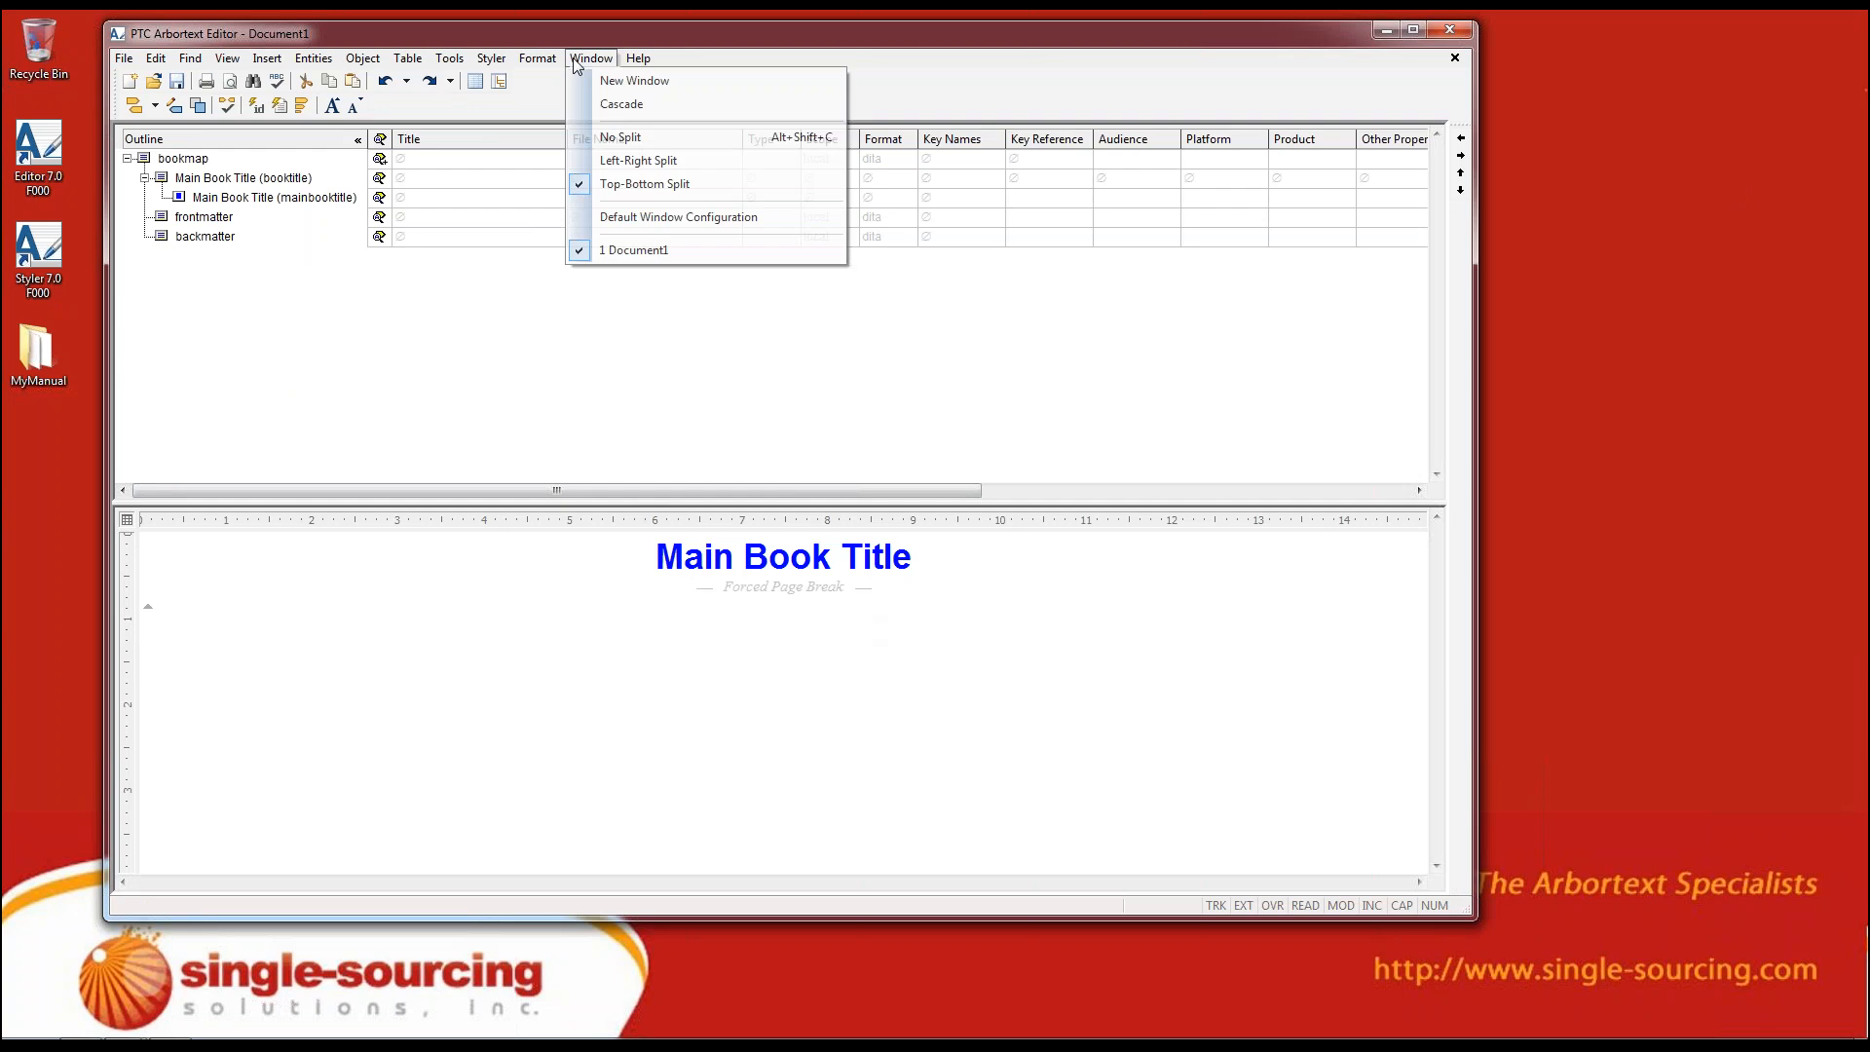
left_click(594, 137)
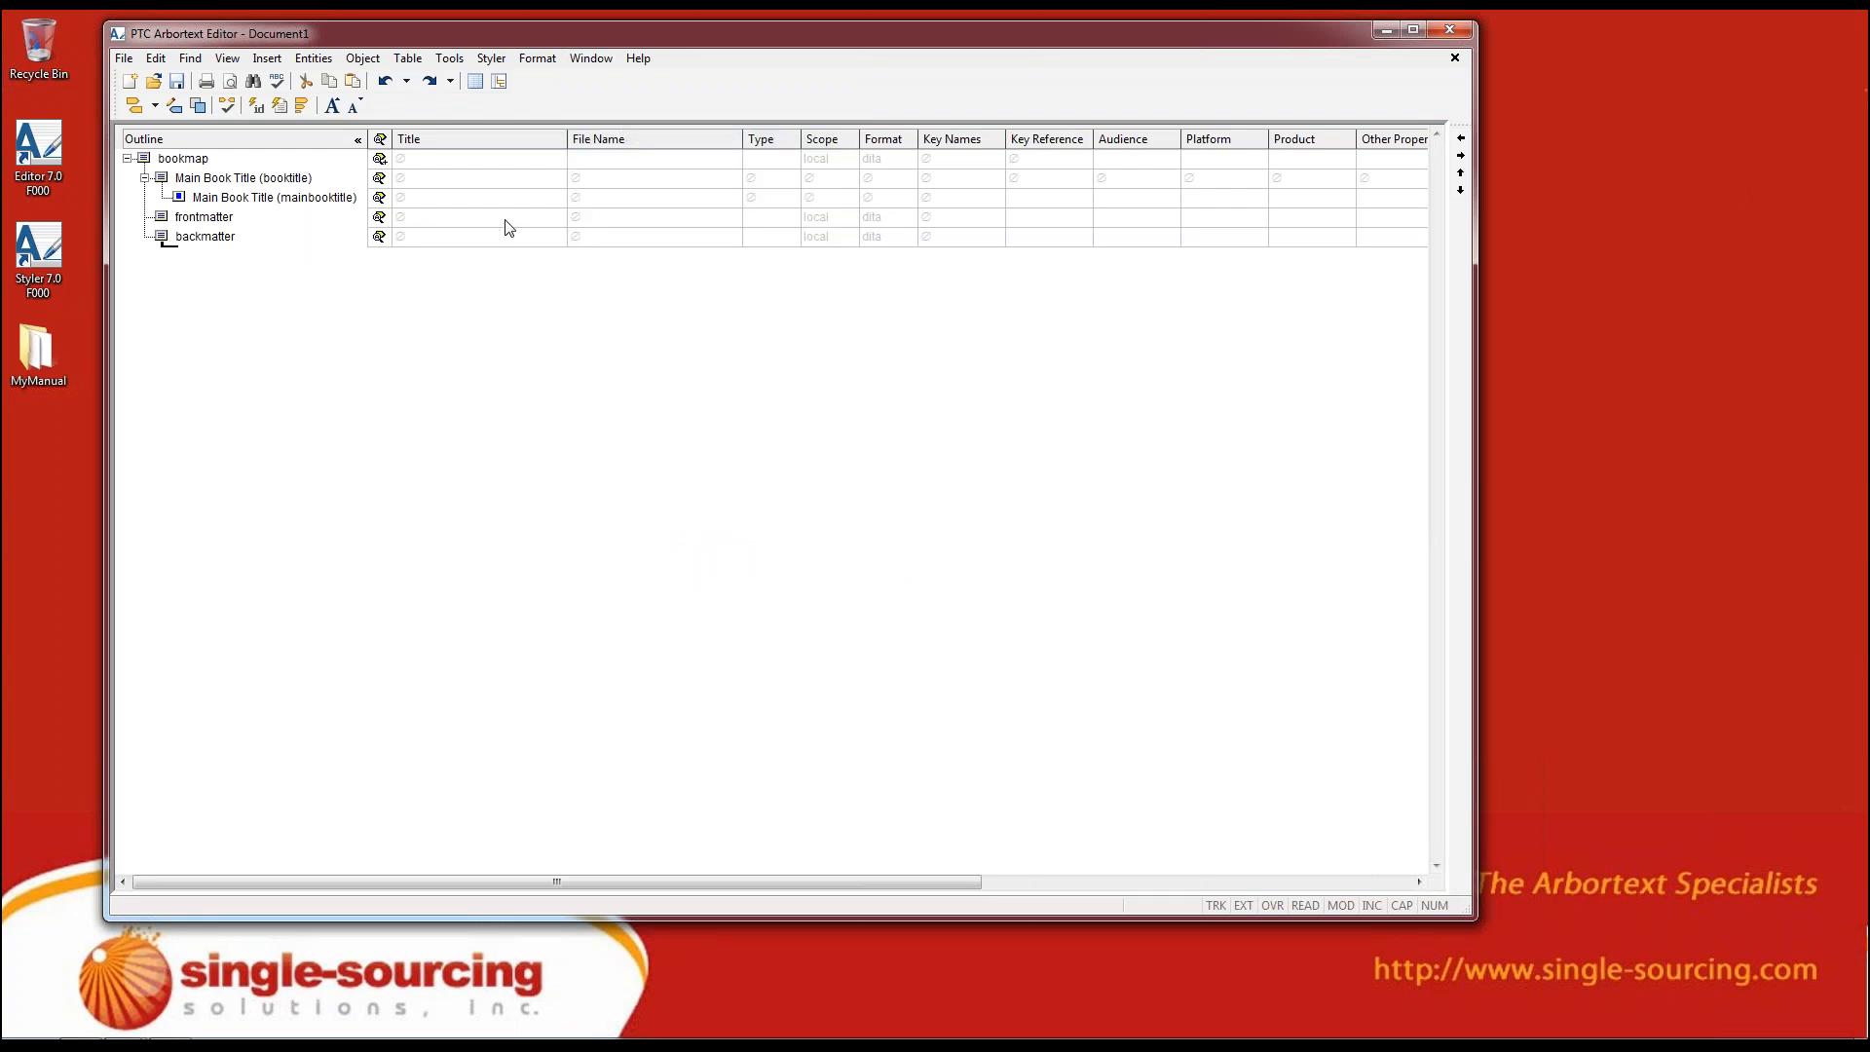
left_click(226, 58)
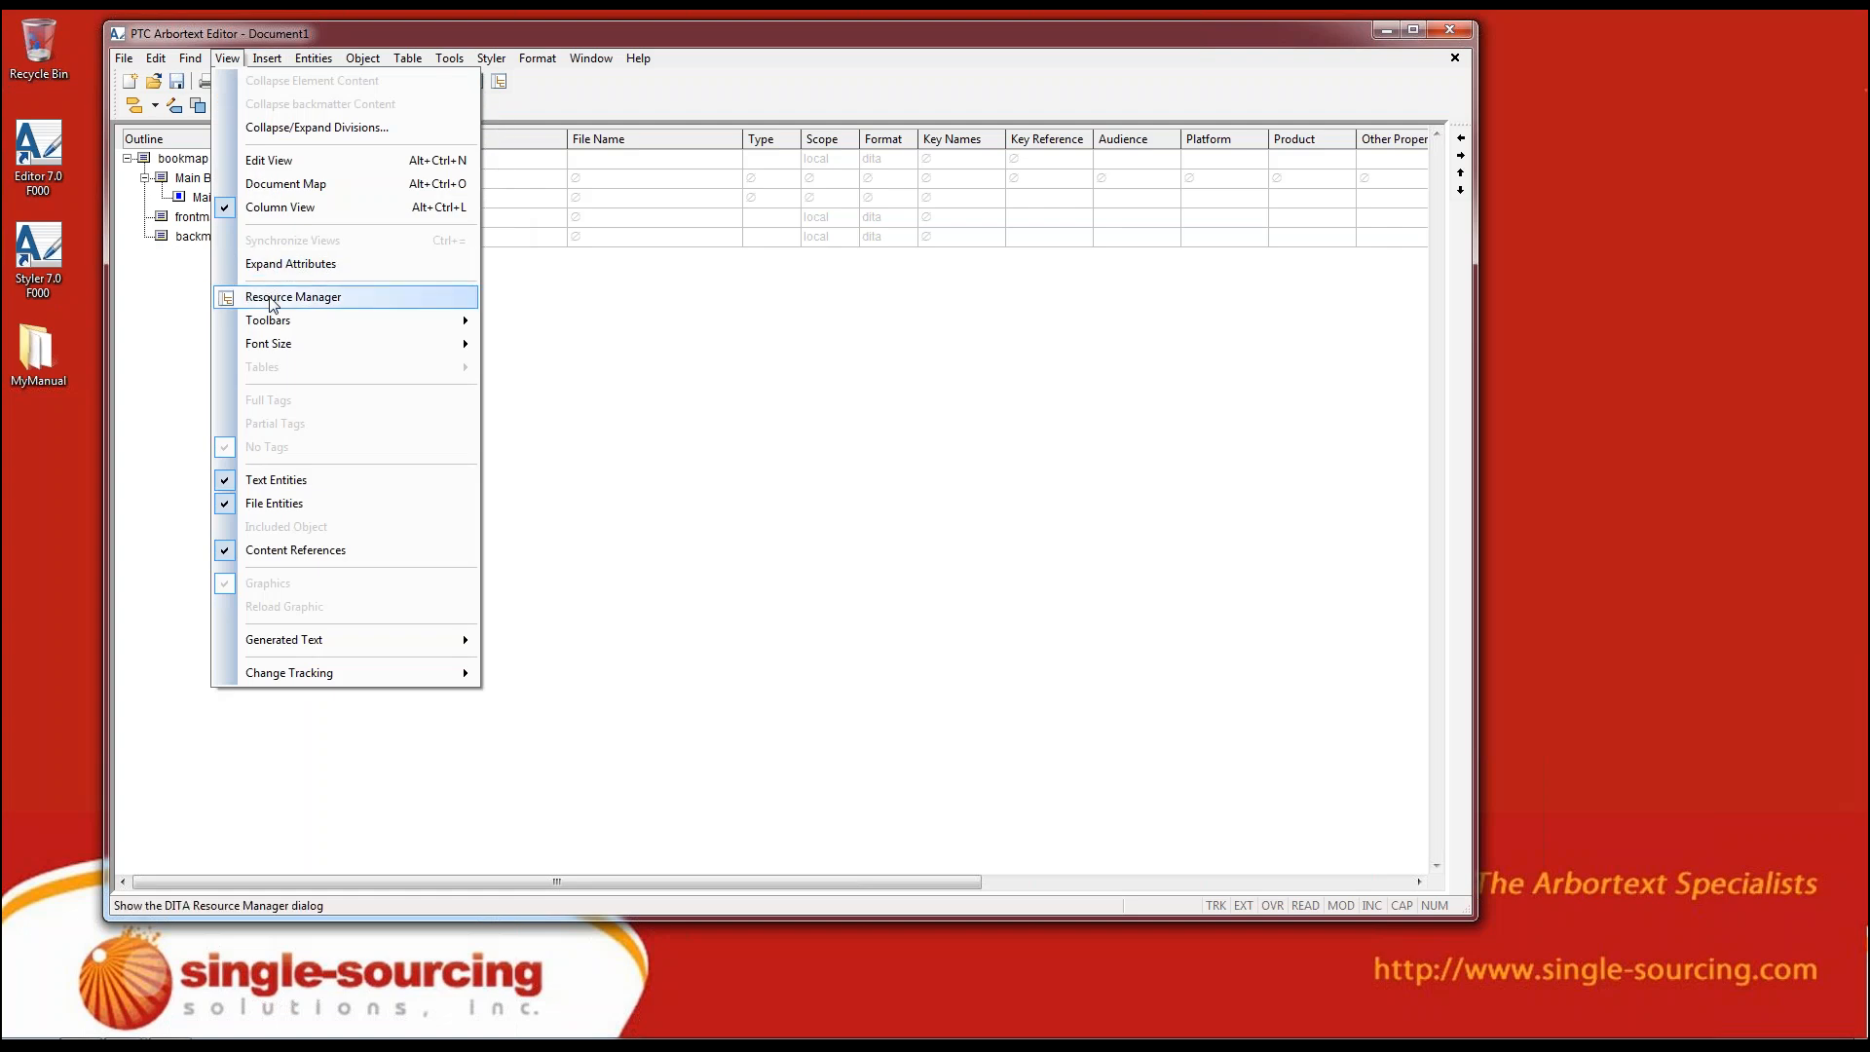
left_click(271, 302)
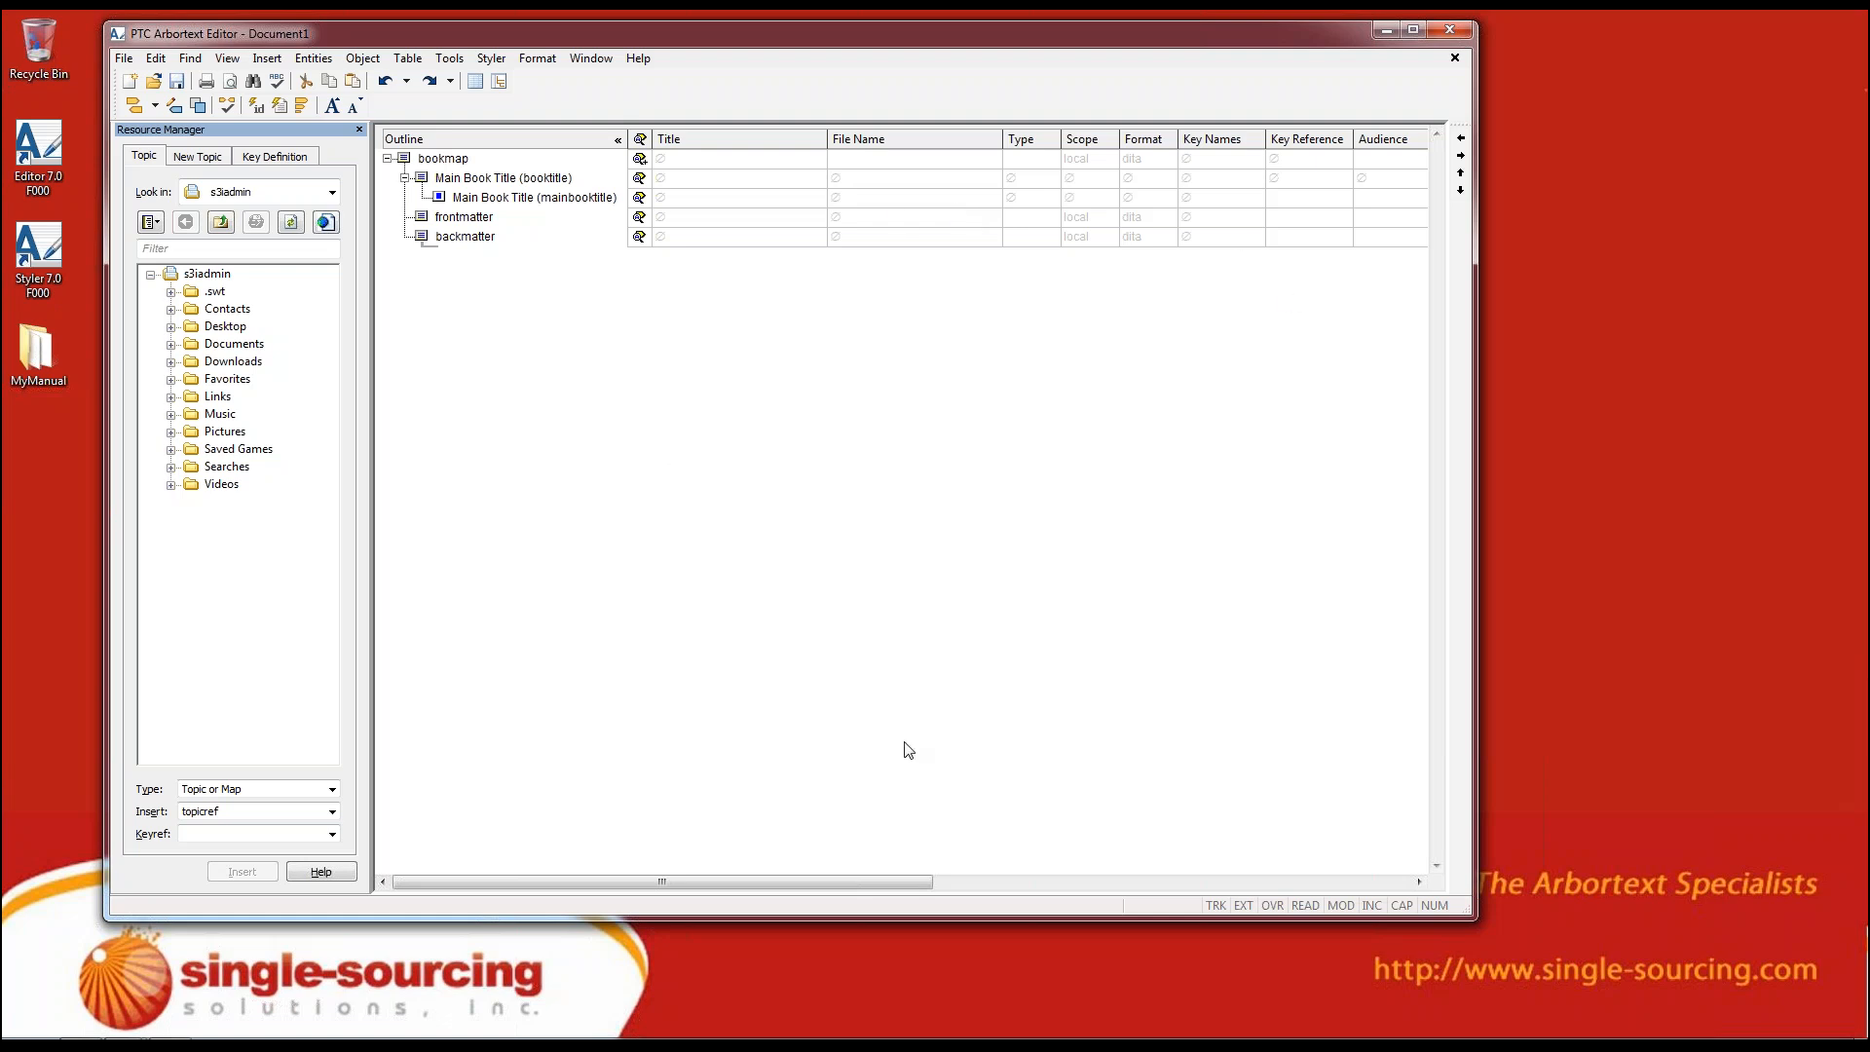
Examine the bookmap's attribute columns, from Title and File Name through Collection Type, TOC and Print to Content Reference
left_click_drag(892, 882, 1392, 913)
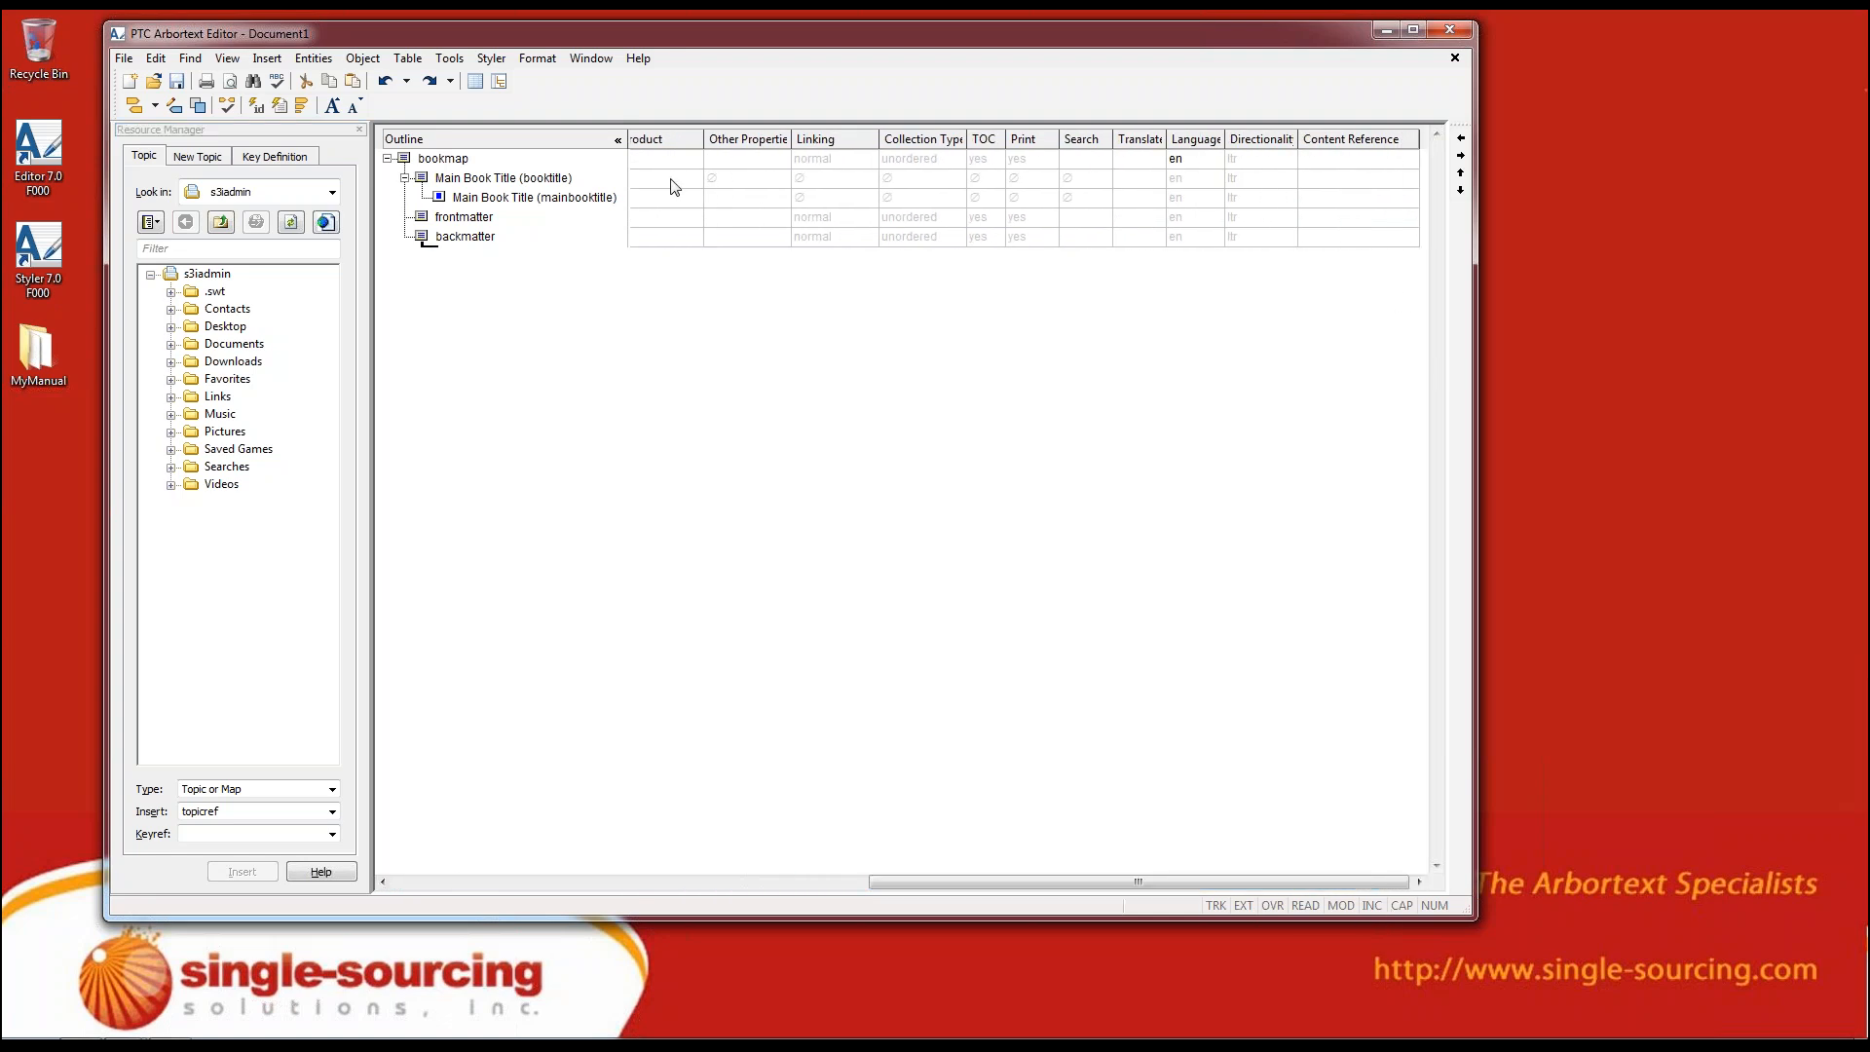
left_click(1193, 219)
left_click(924, 218)
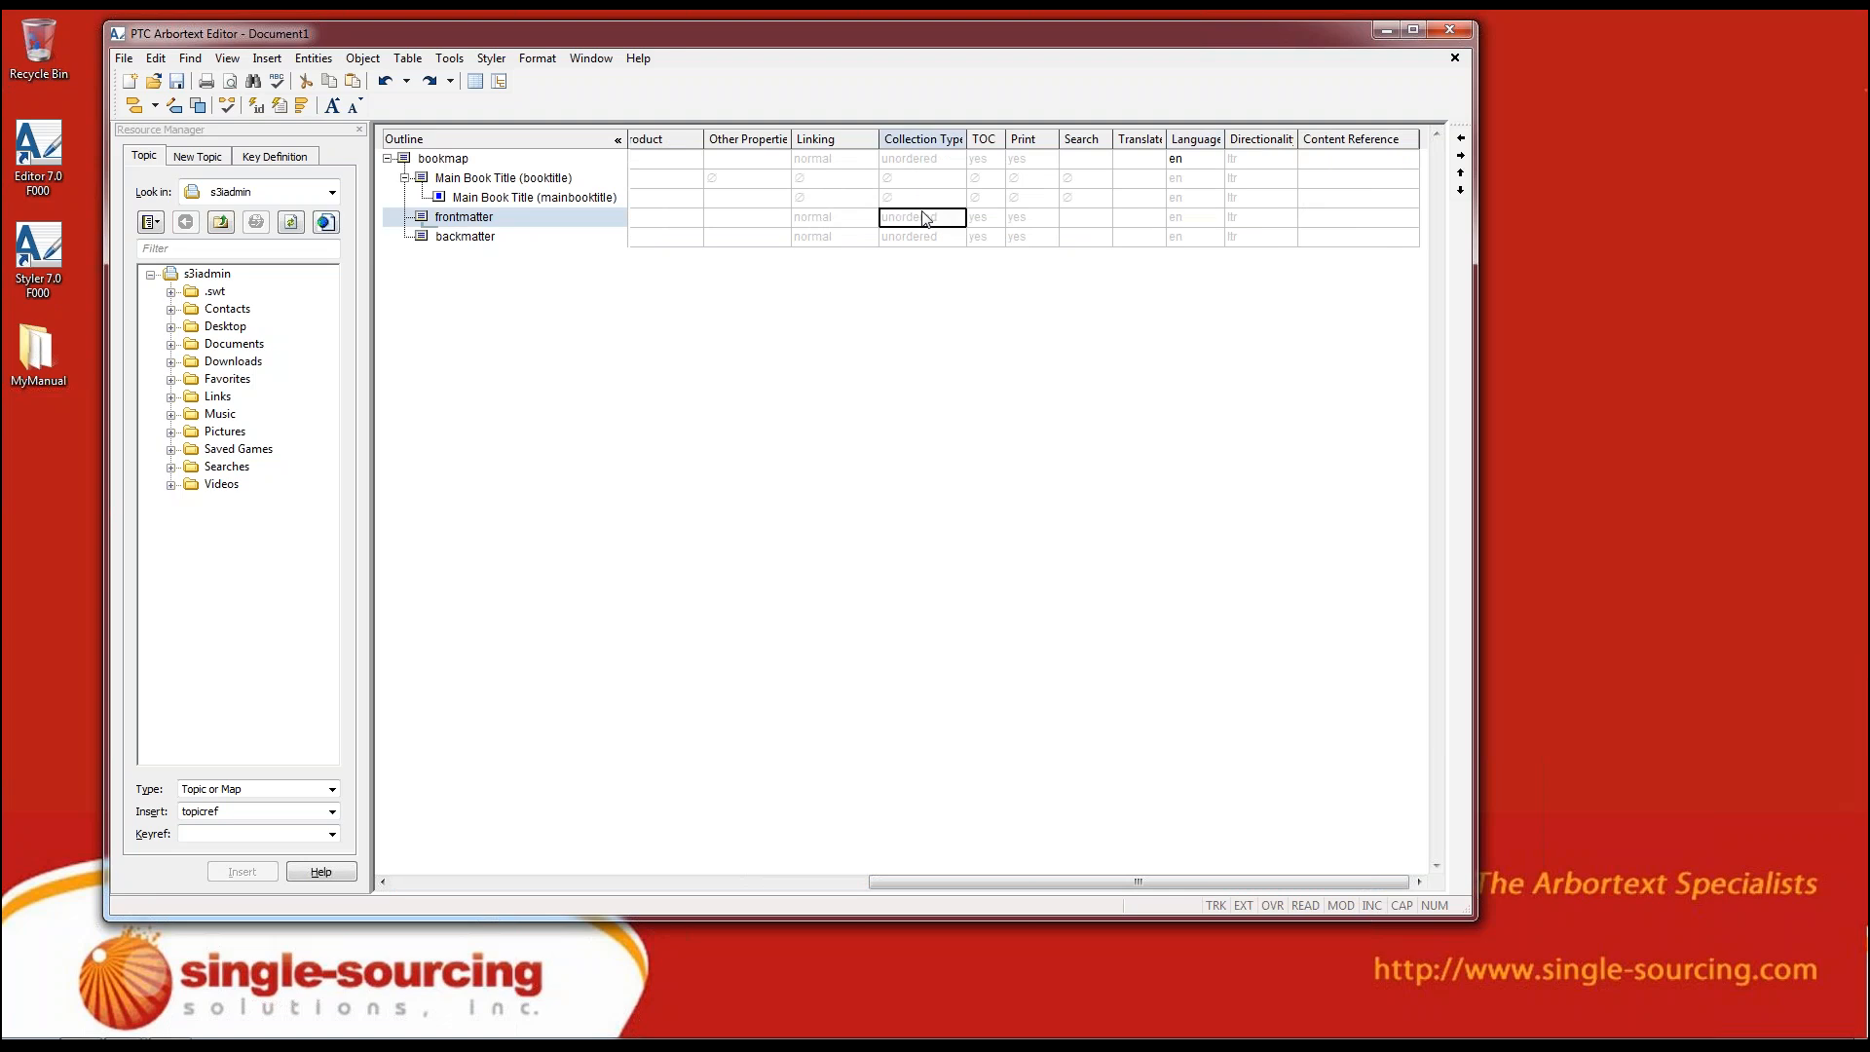
left_click(993, 199)
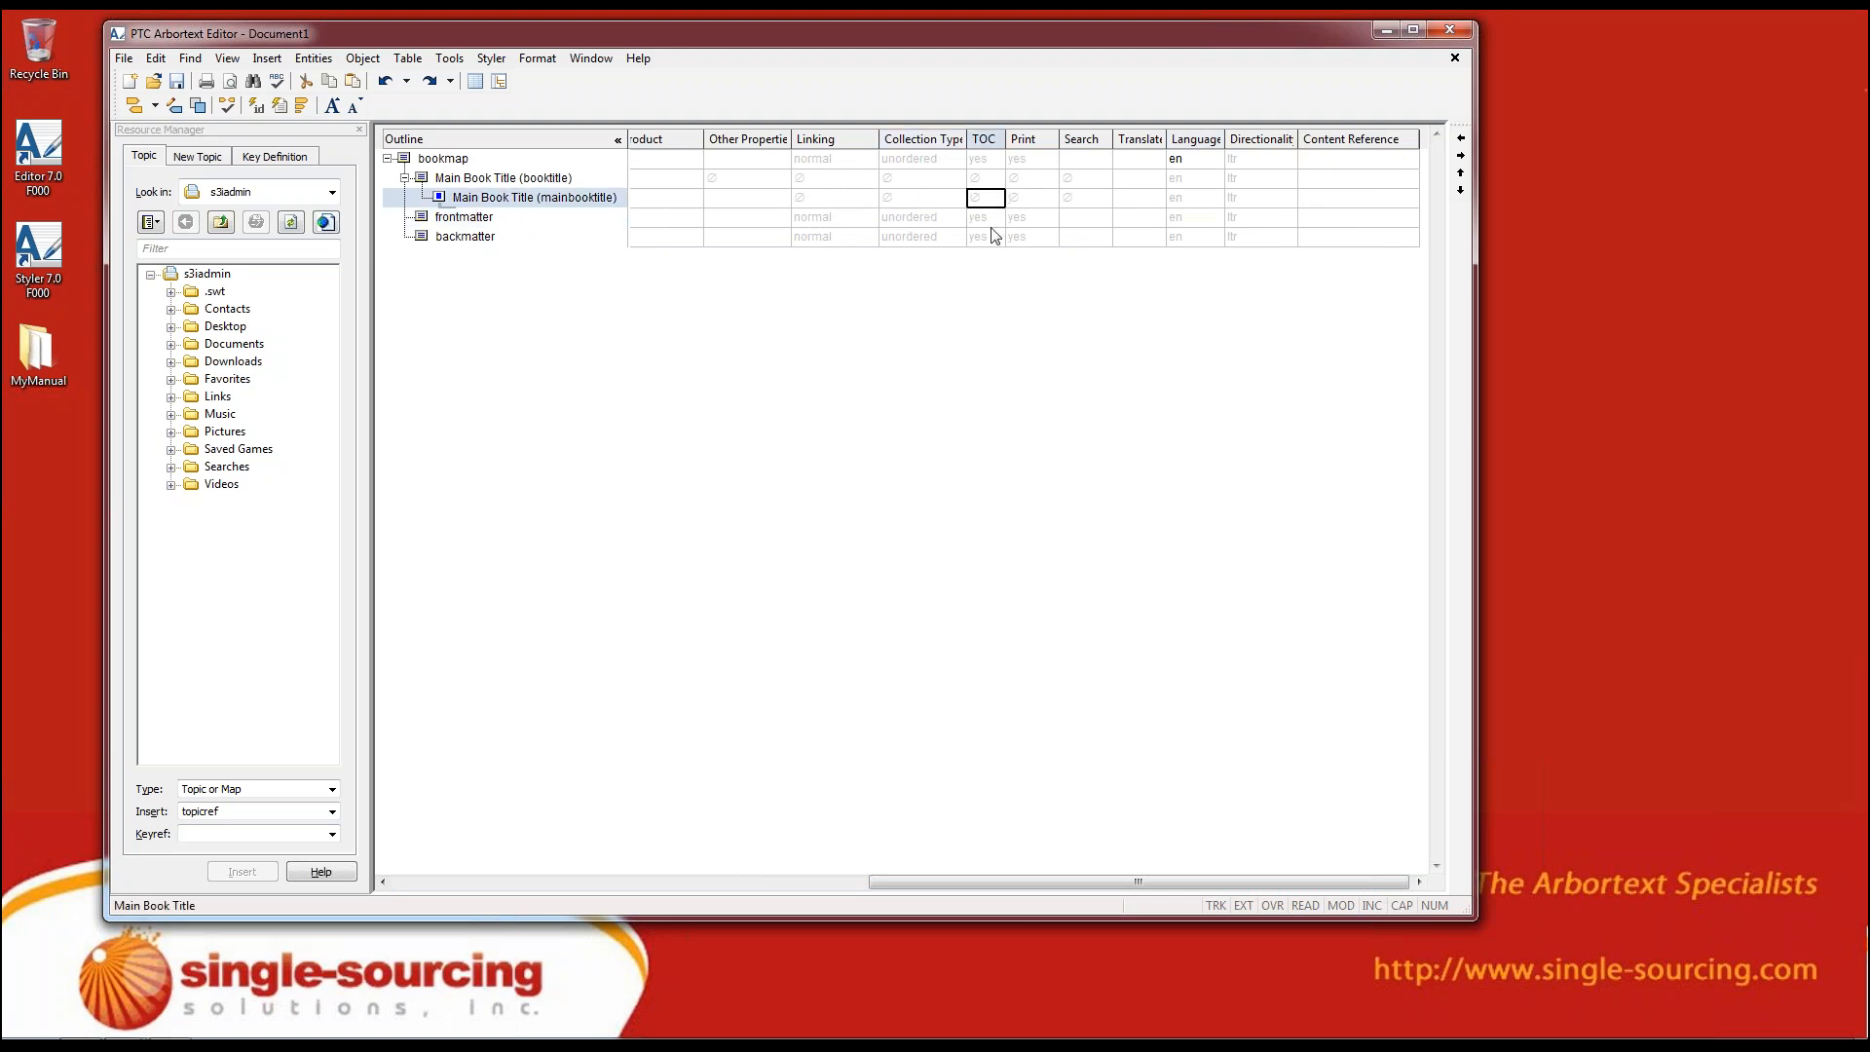
left_click(1023, 221)
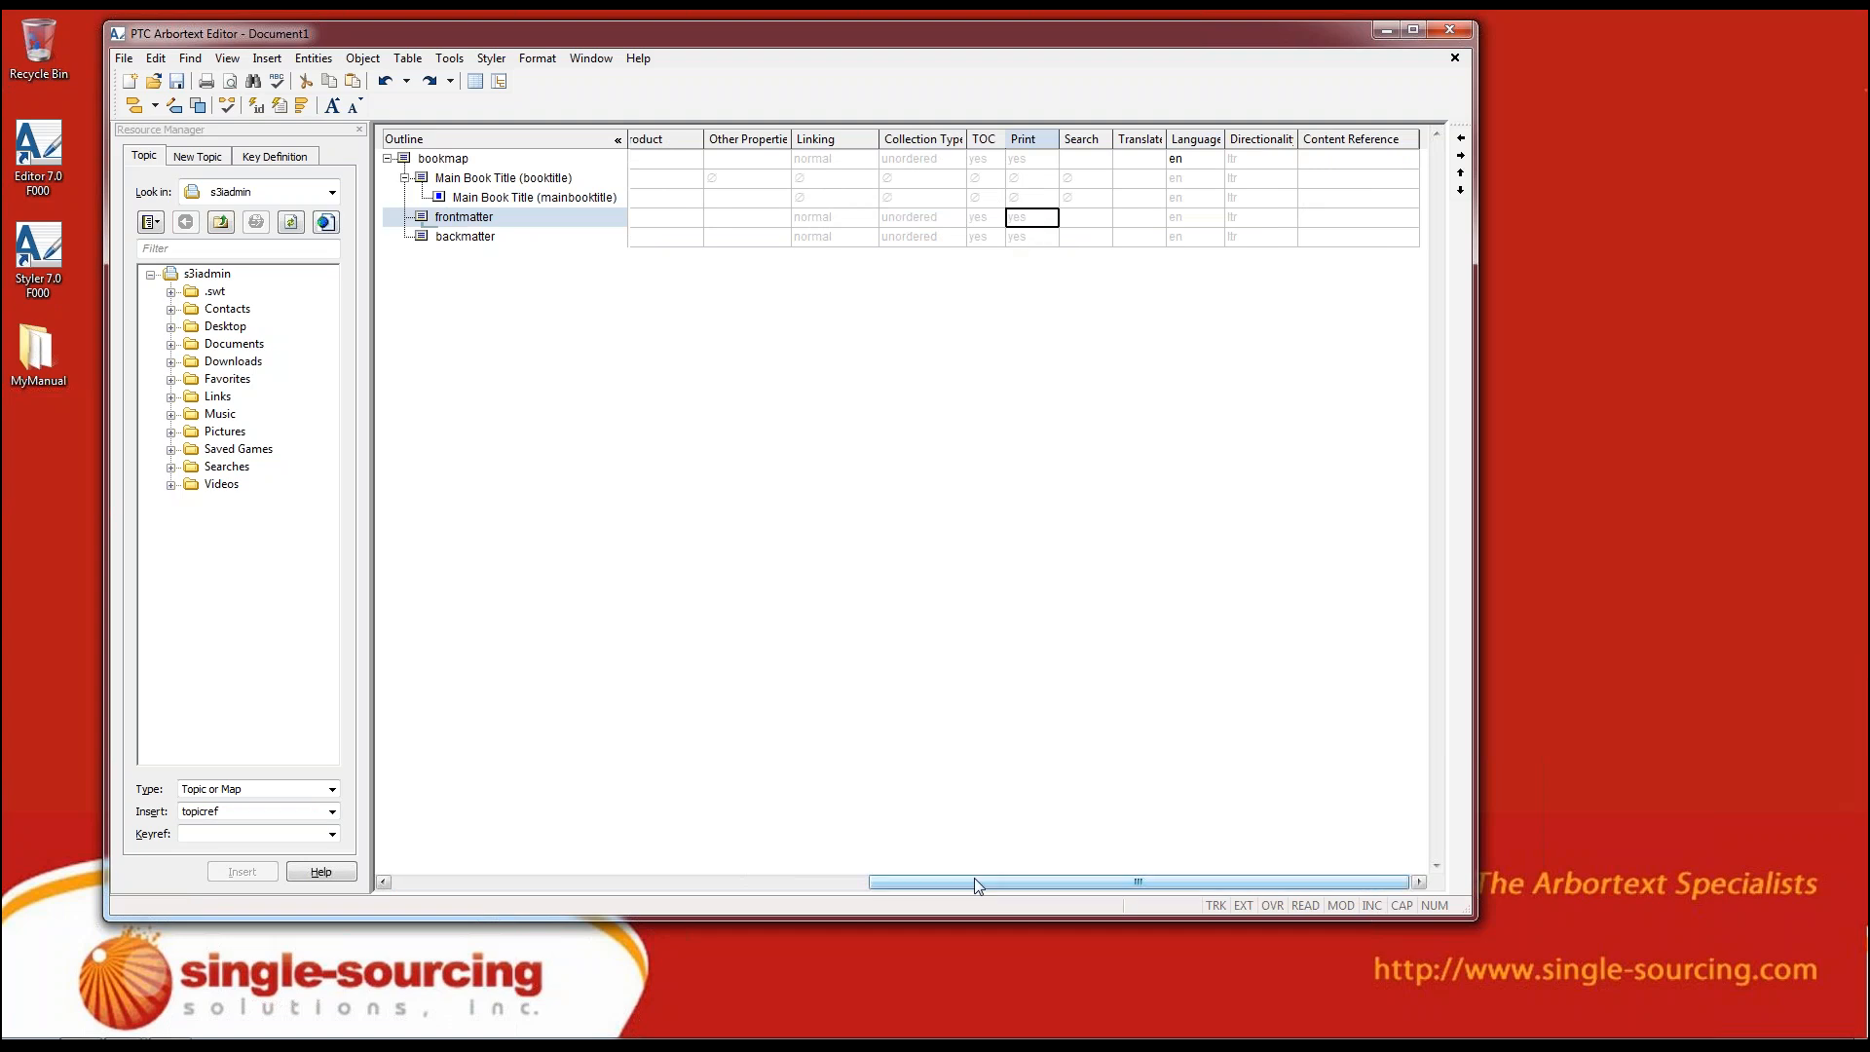
left_click_drag(974, 880, 711, 860)
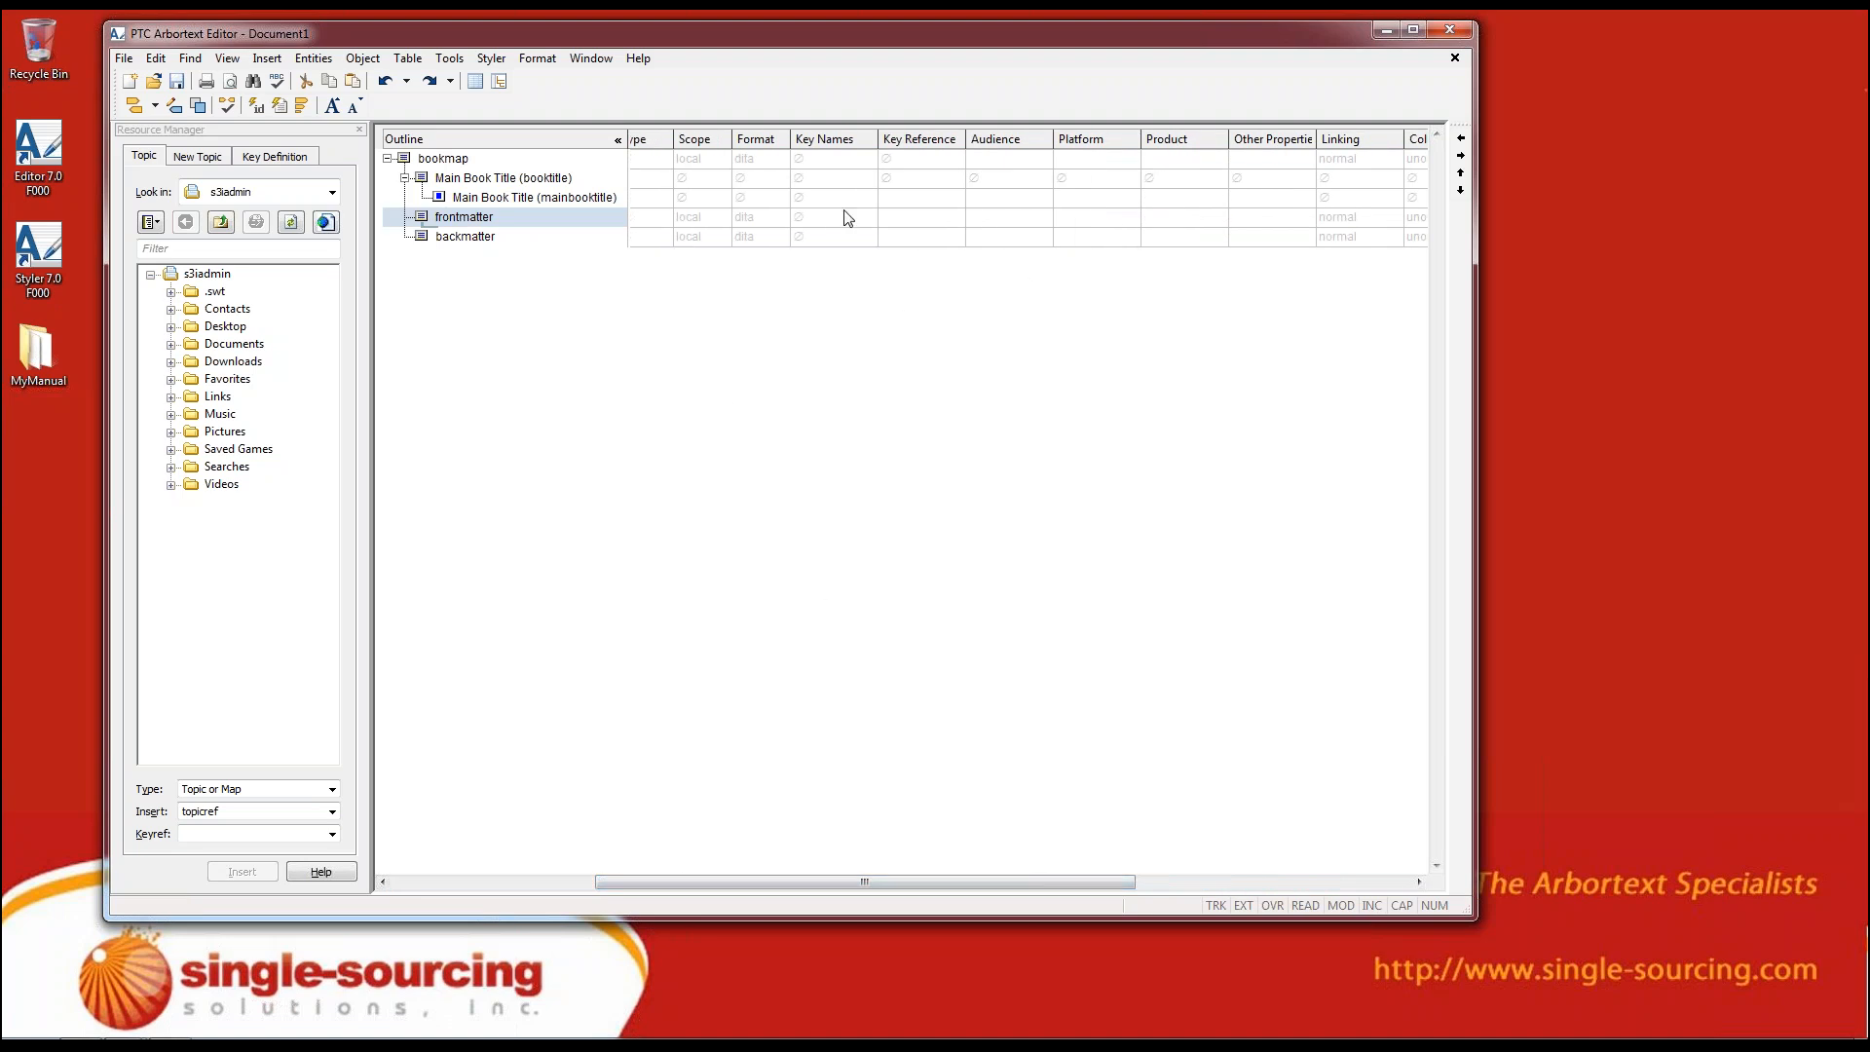
left_click_drag(954, 882, 736, 899)
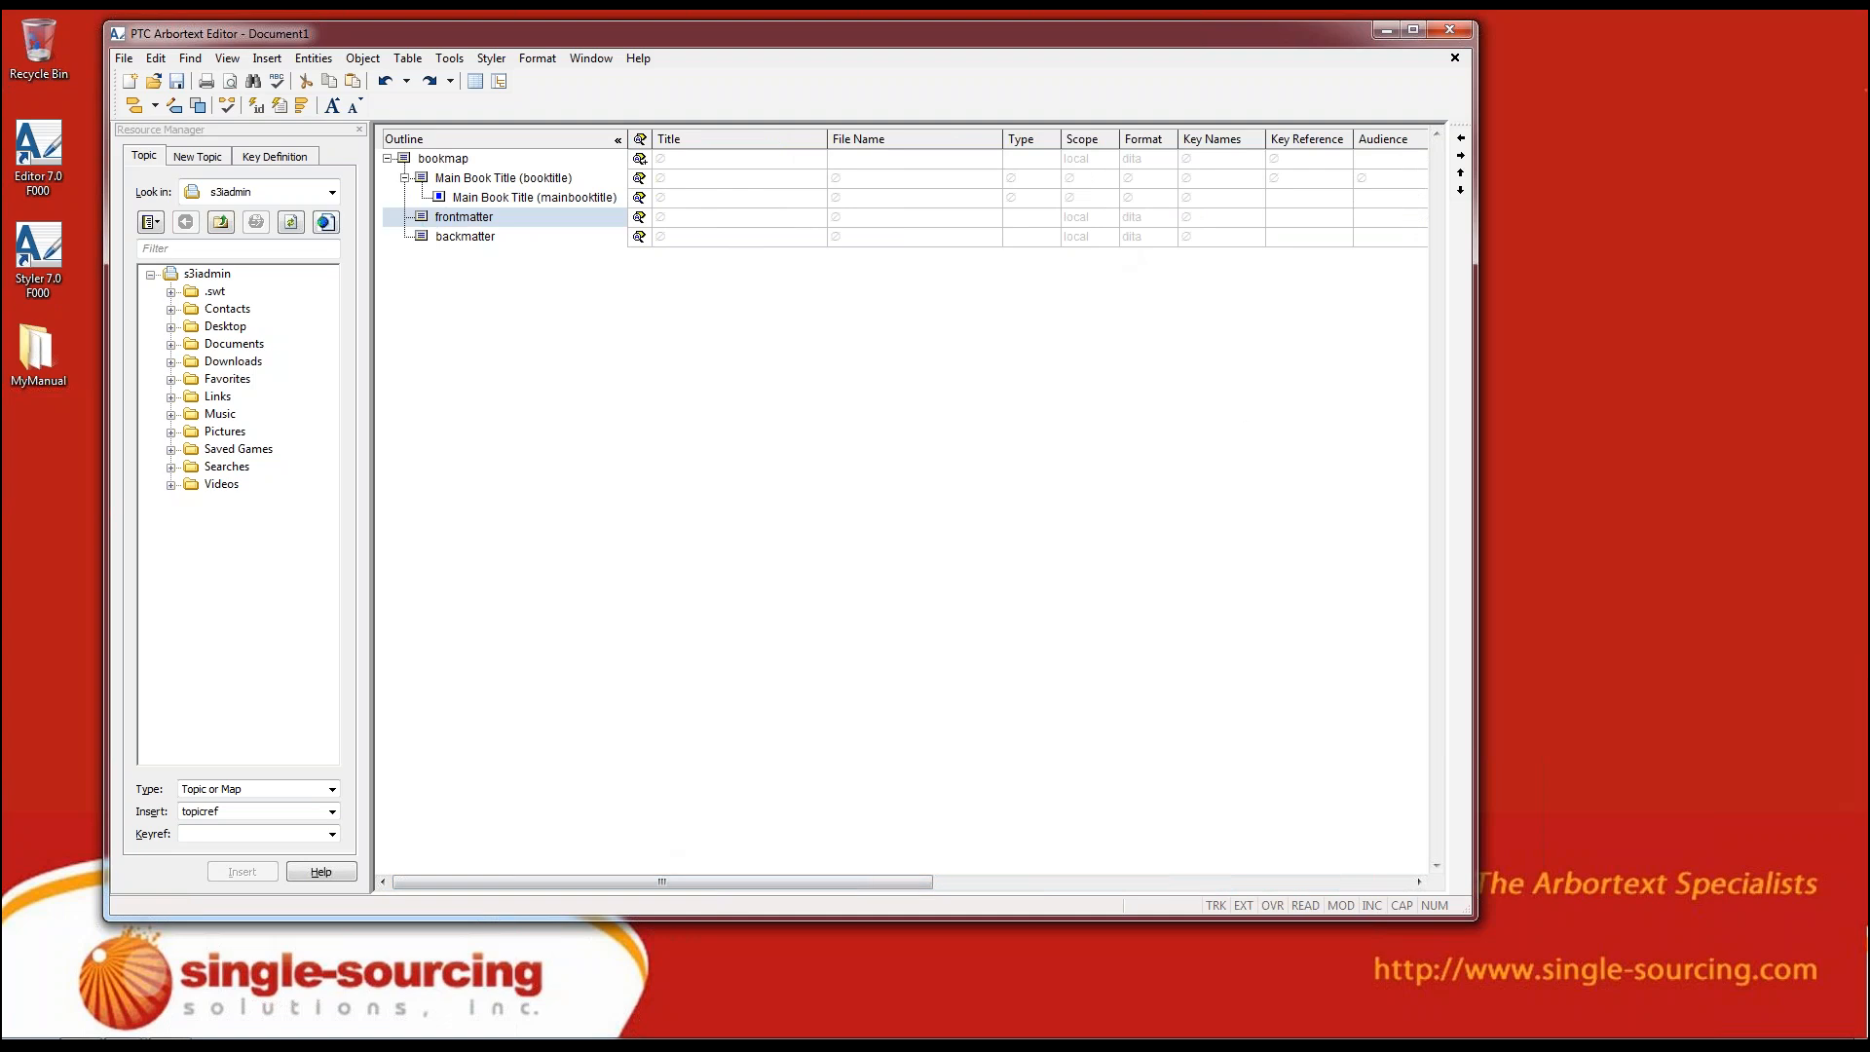
Review which element types the Resource Manager offers for inserting an existing topic or map into the bookmap
left_click(655, 474)
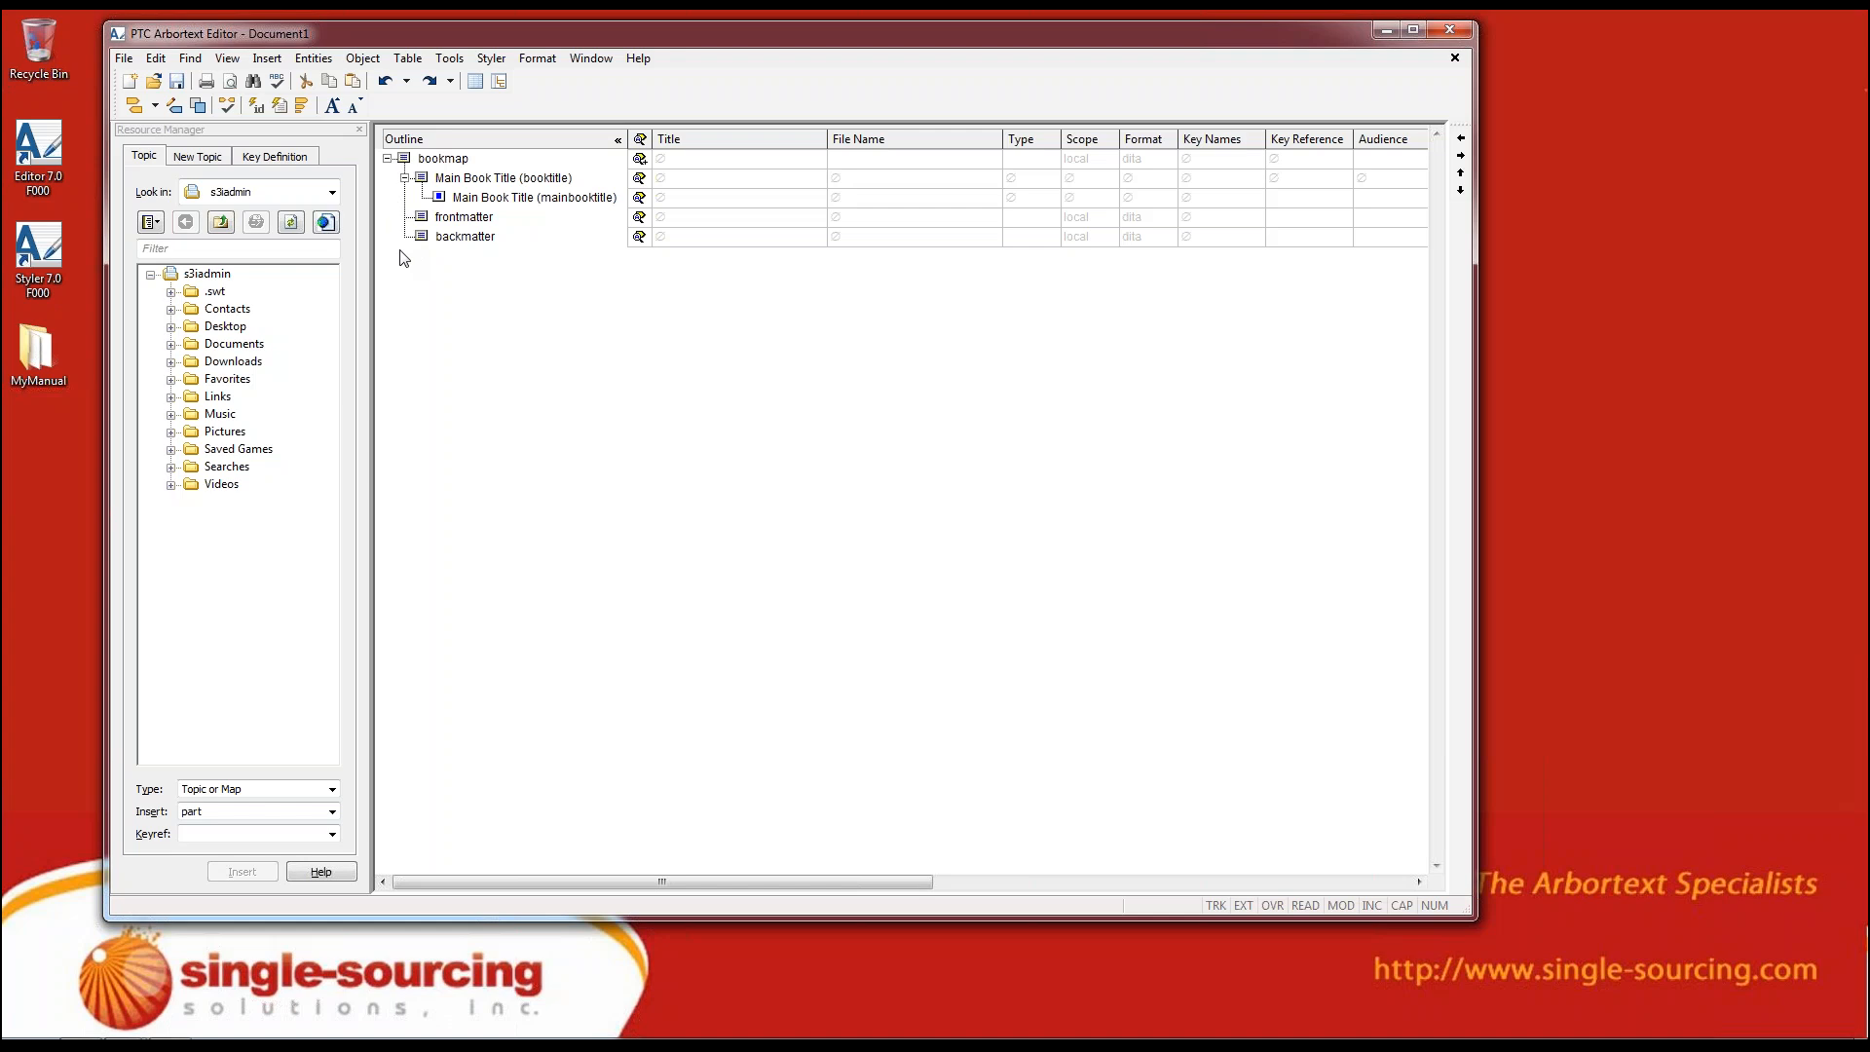
left_click(332, 811)
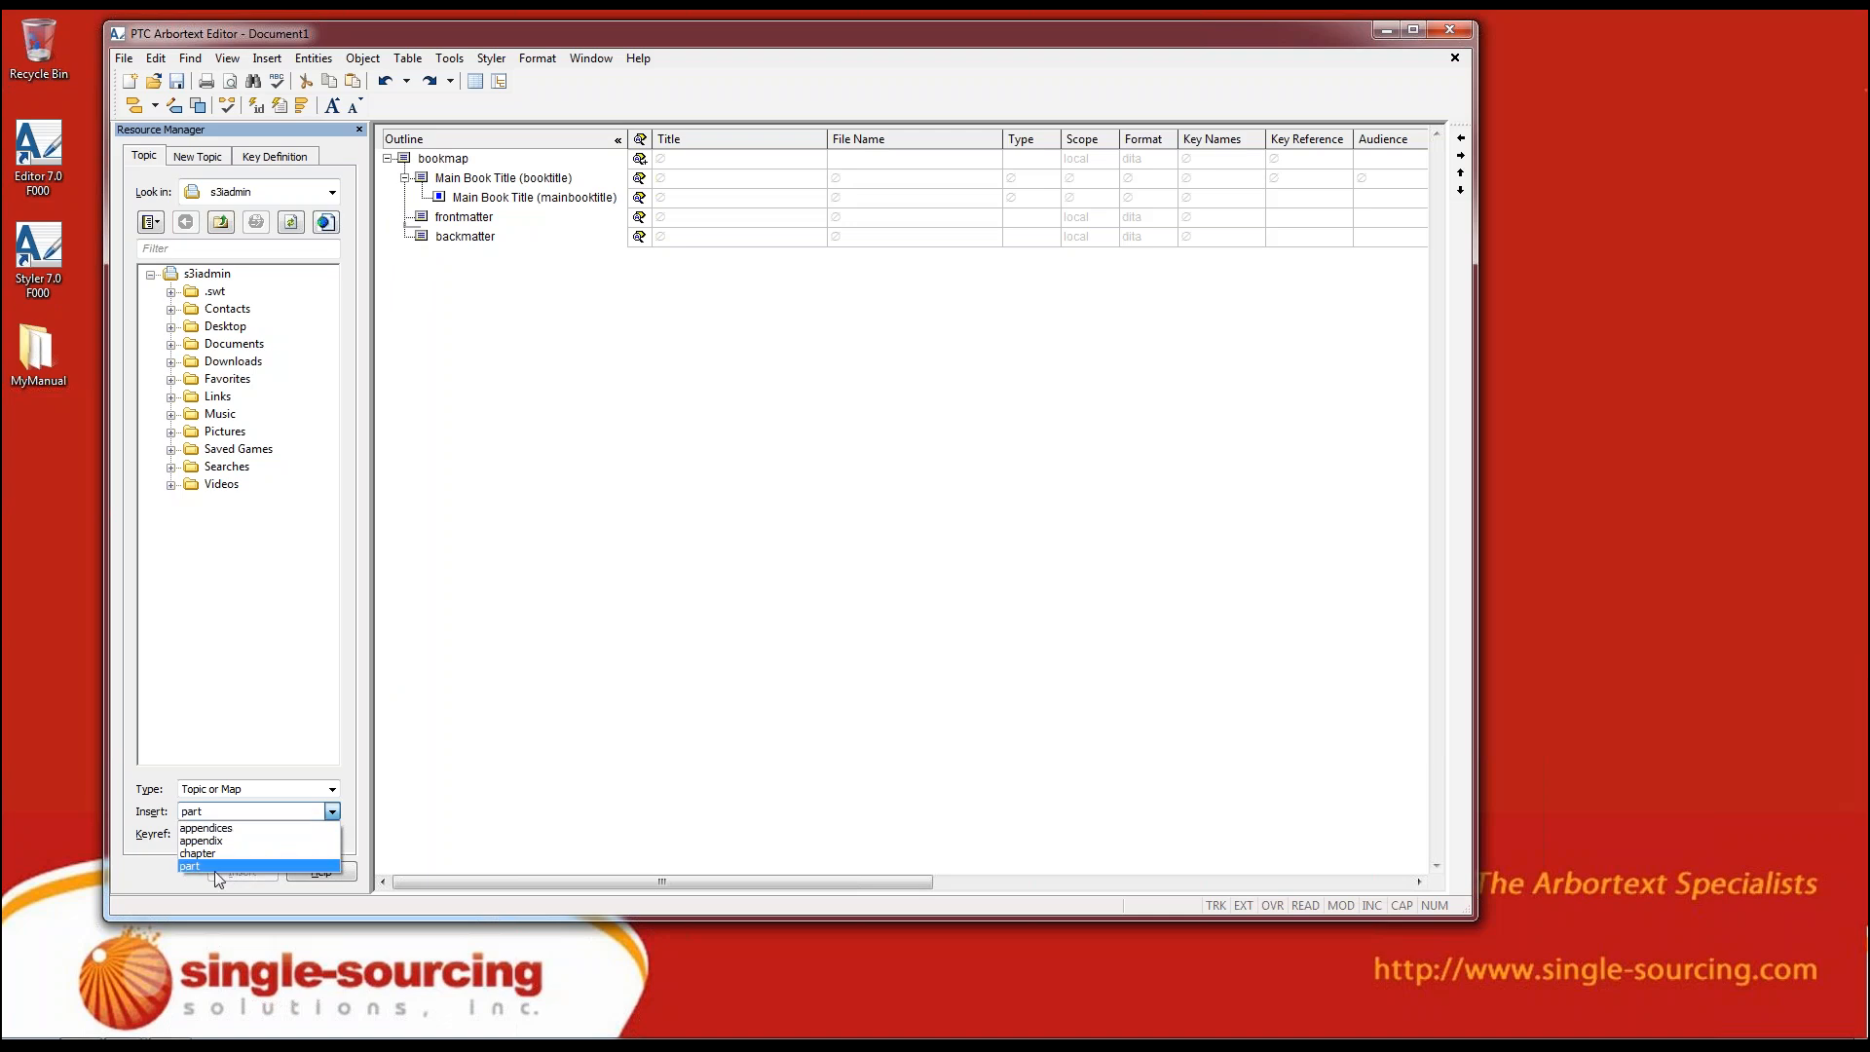
left_click(617, 474)
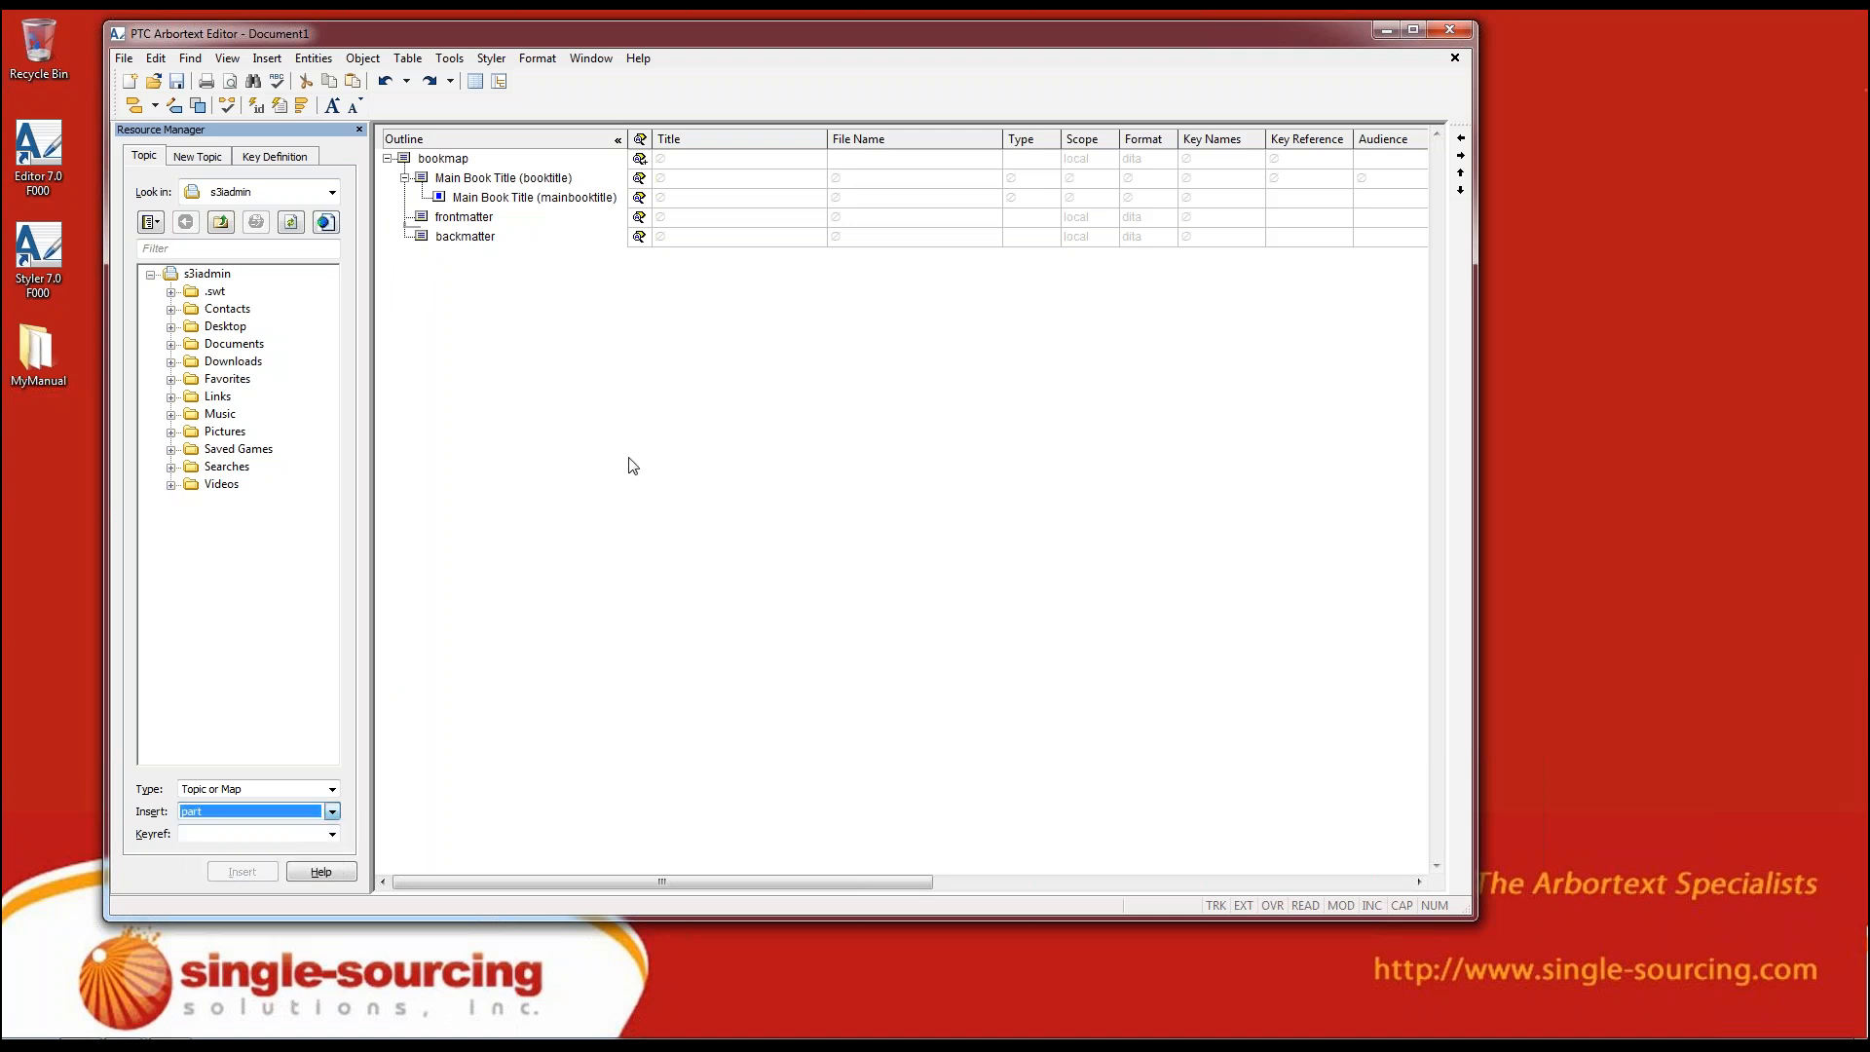
Start a new DITA Concept topic in the Resource Manager as a chapter between frontmatter and backmatter
left_click(208, 158)
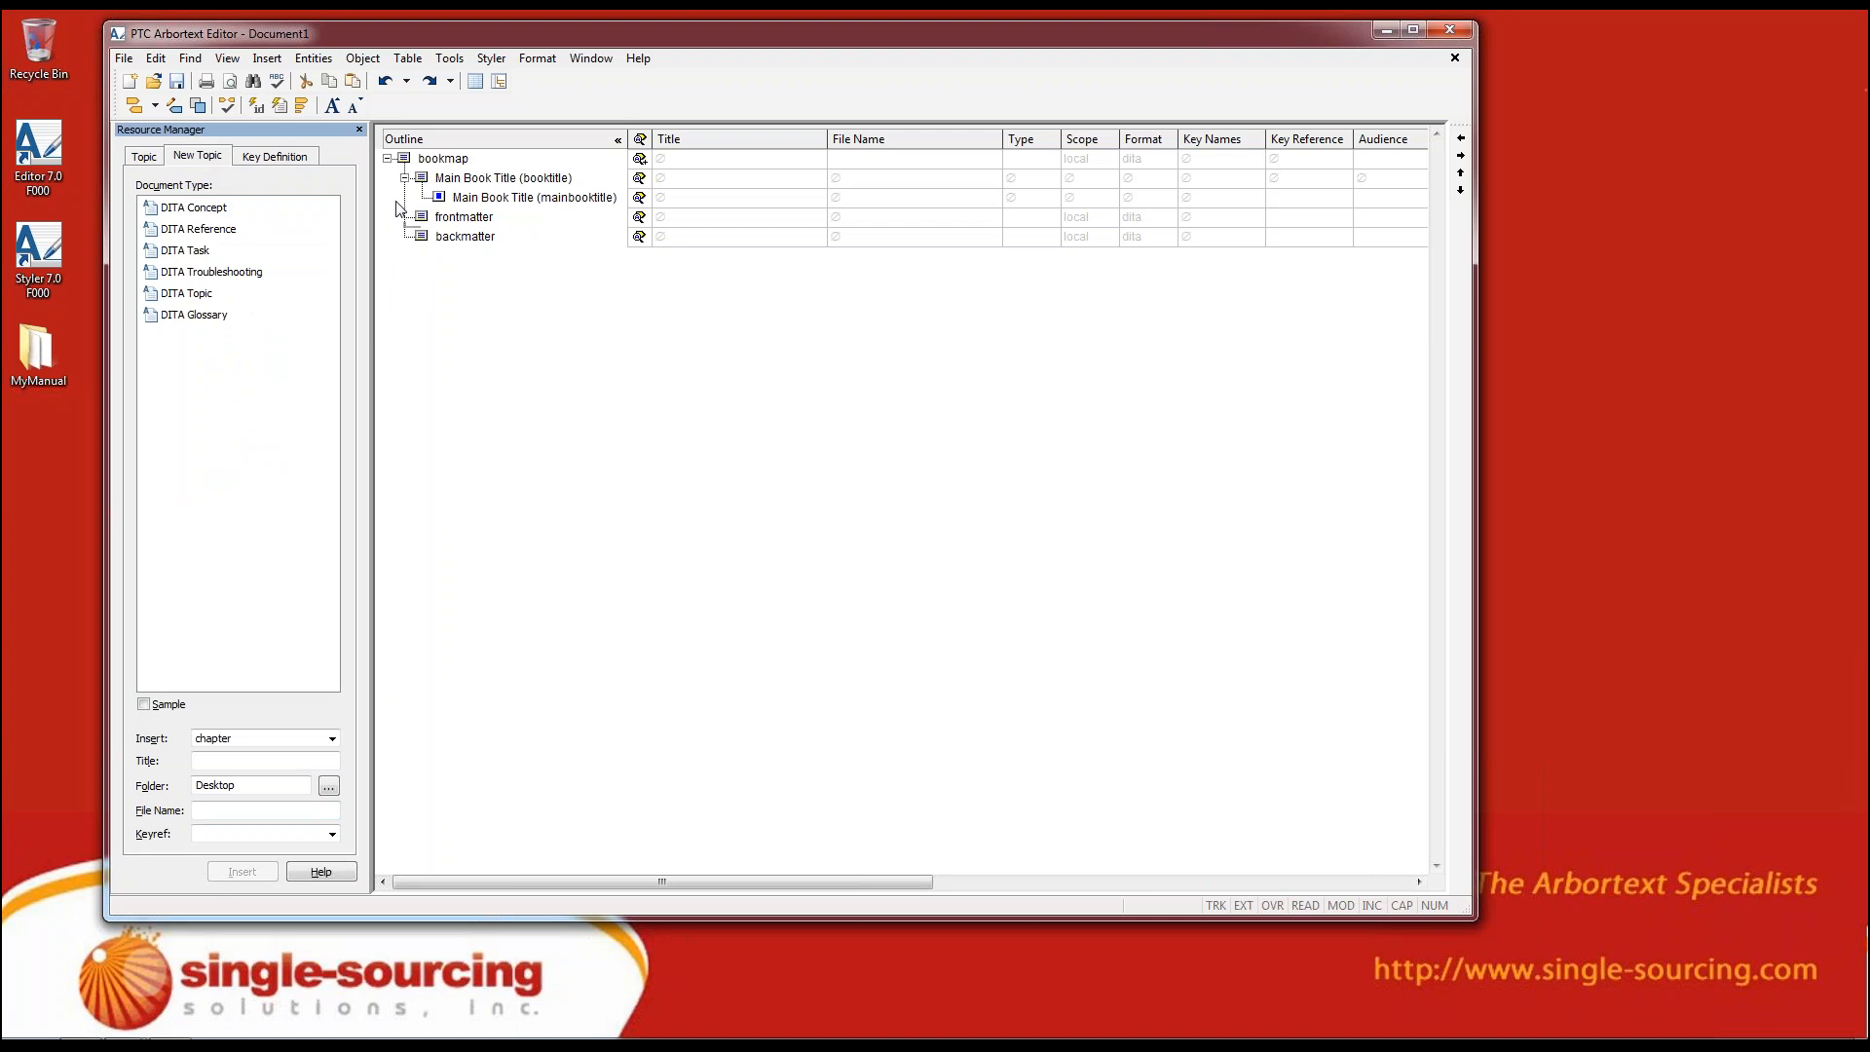
left_click(407, 230)
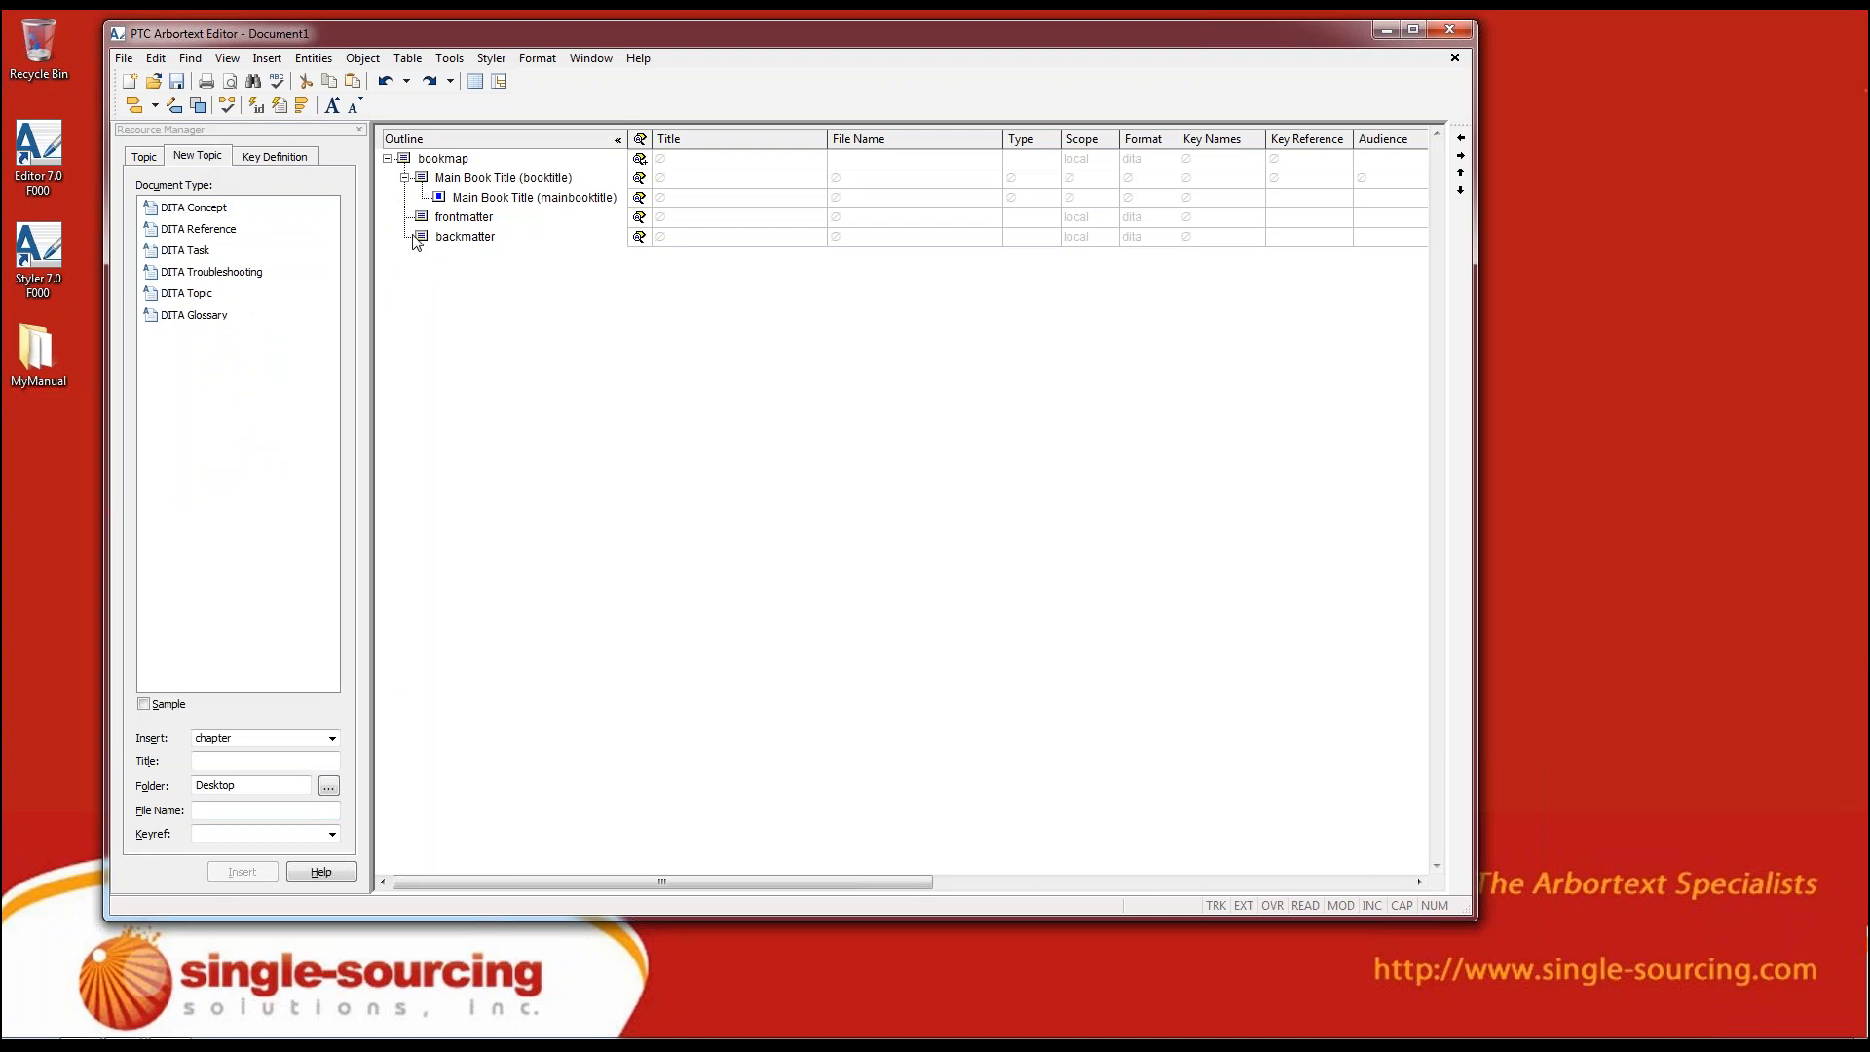
left_click(331, 740)
left_click(331, 740)
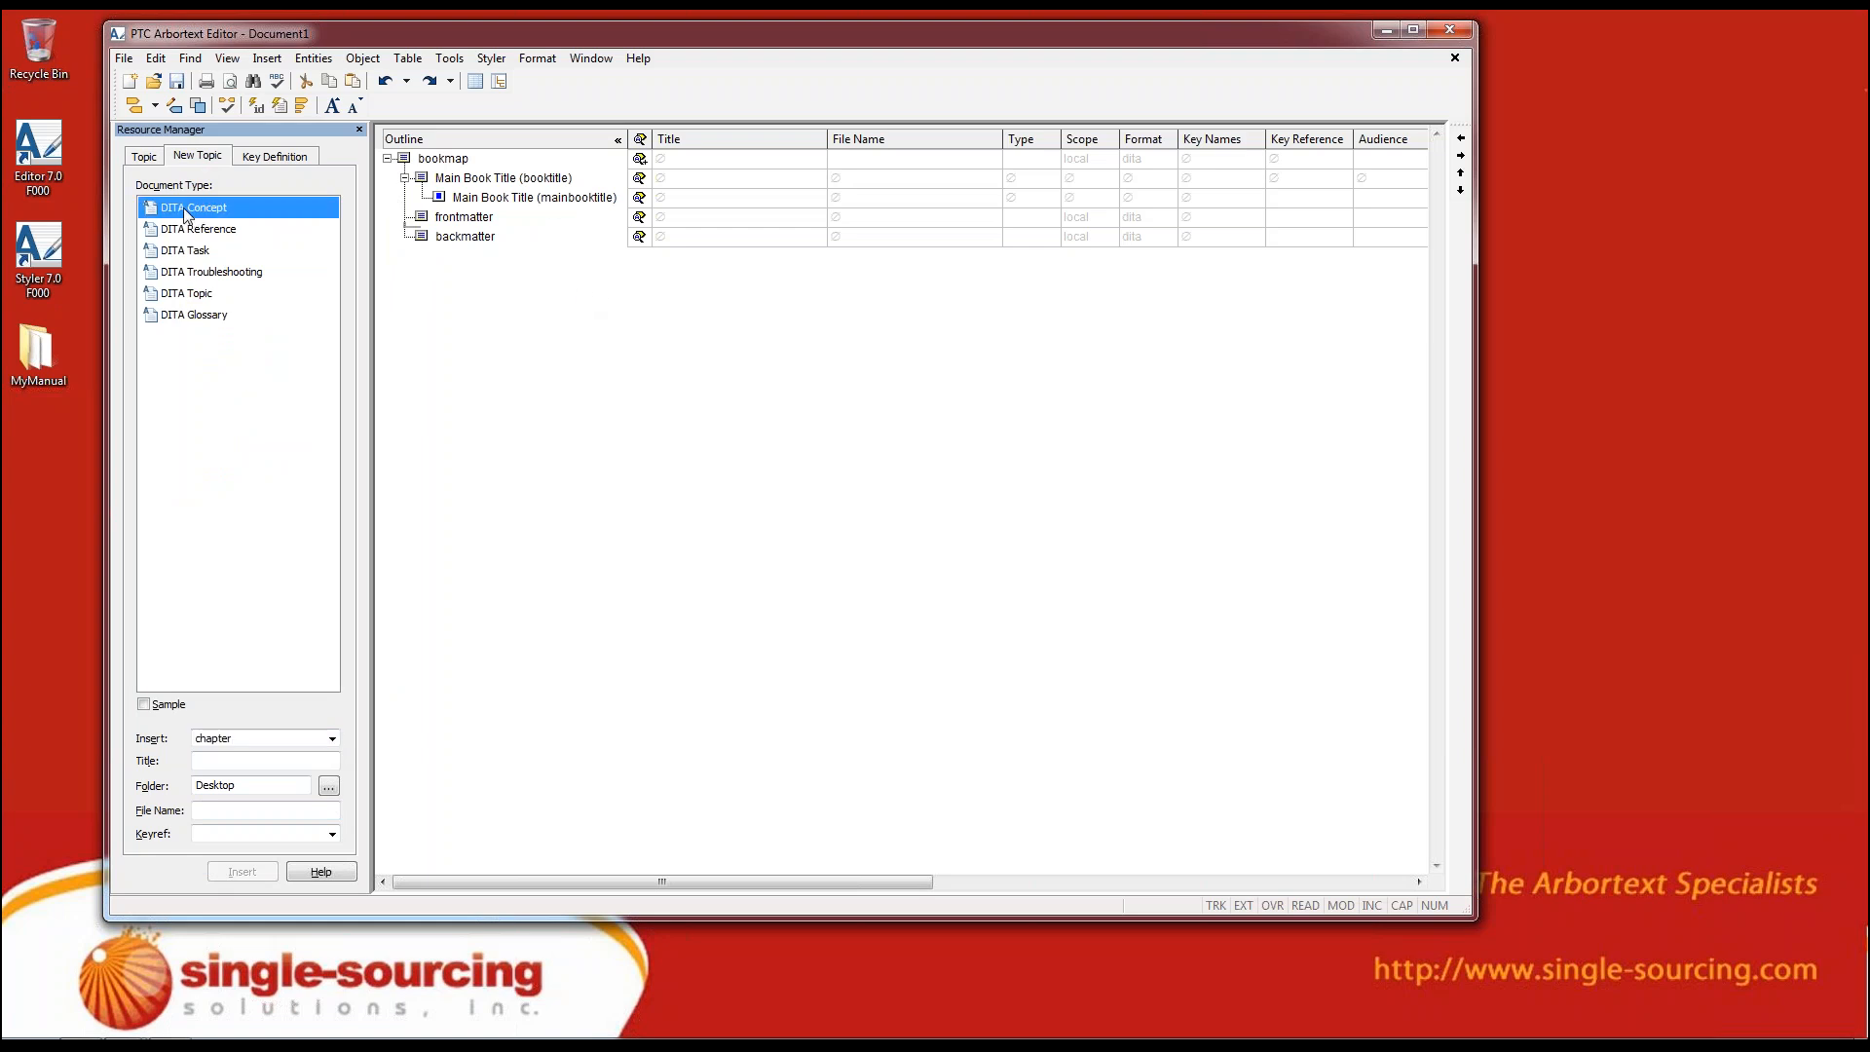
Title the new concept topic "Overview" and keep Overview.dita as its file name
left_click(292, 761)
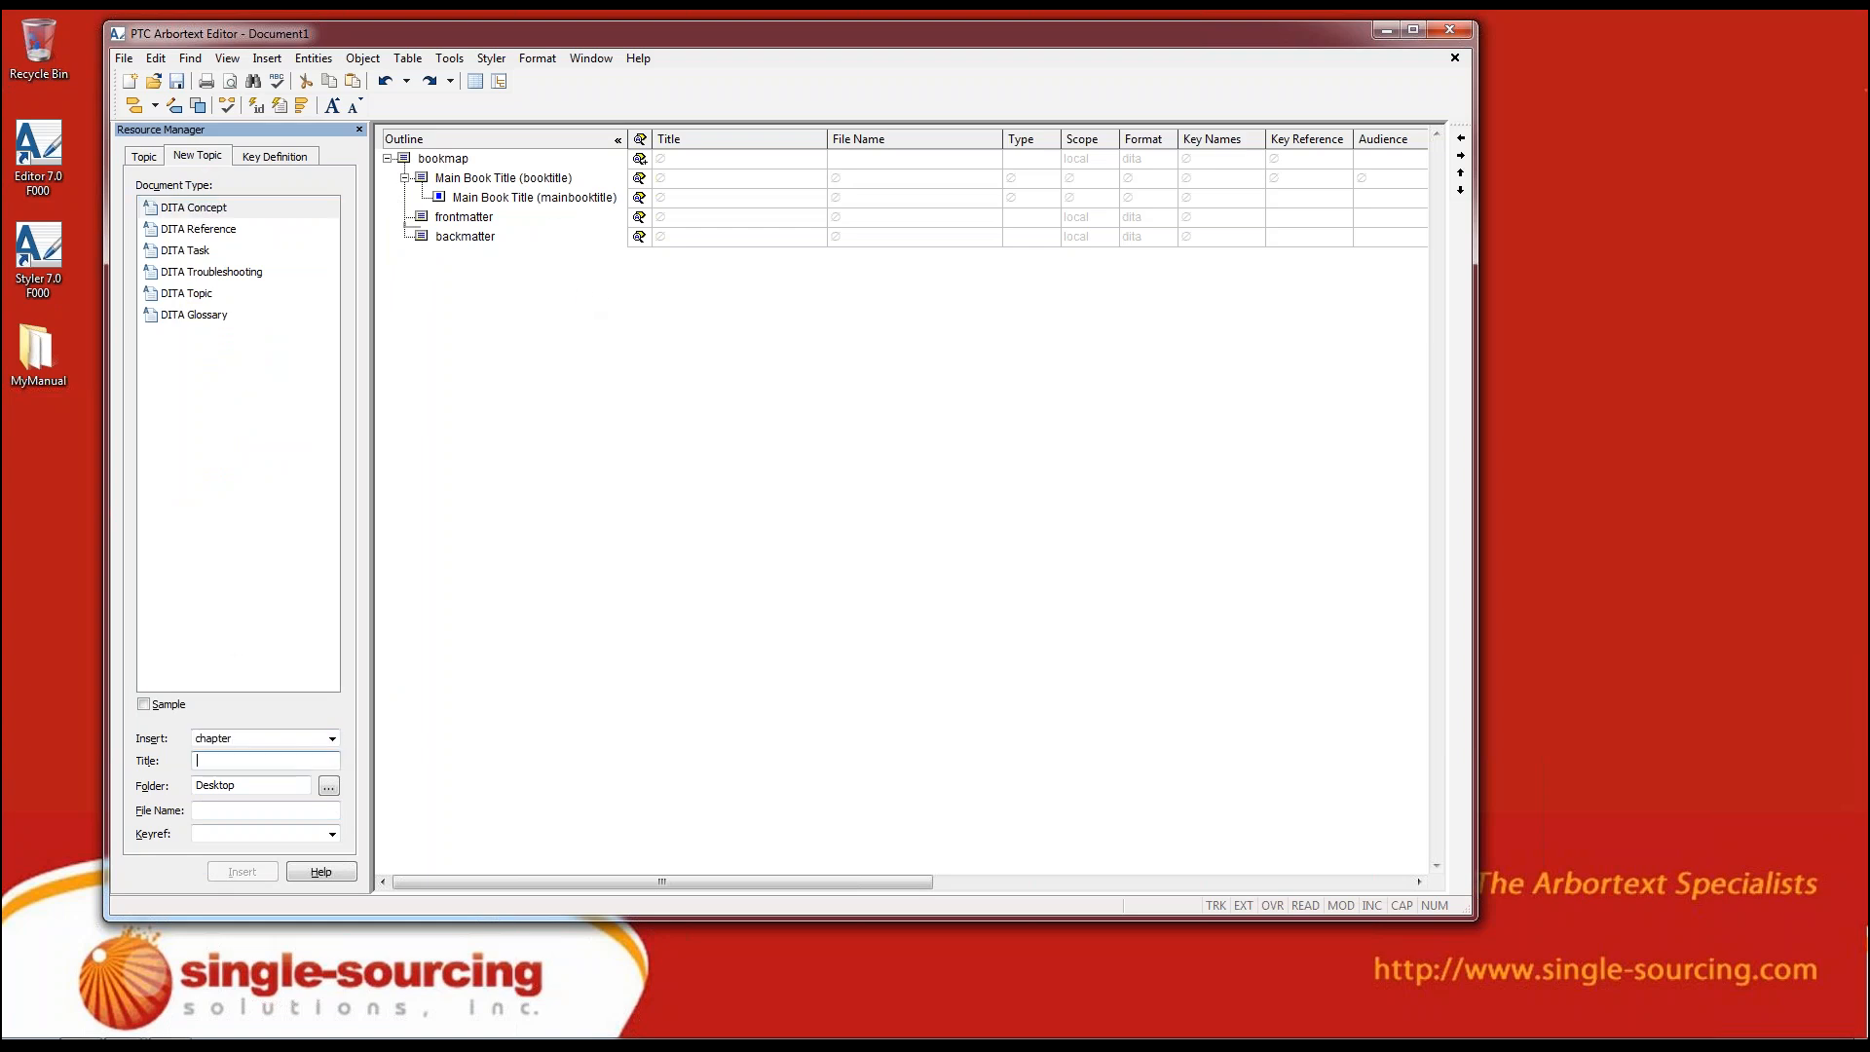
type("Test")
key("BackSpace")
key("BackSpace")
key("BackSpace")
key("BackSpace")
type("Ove")
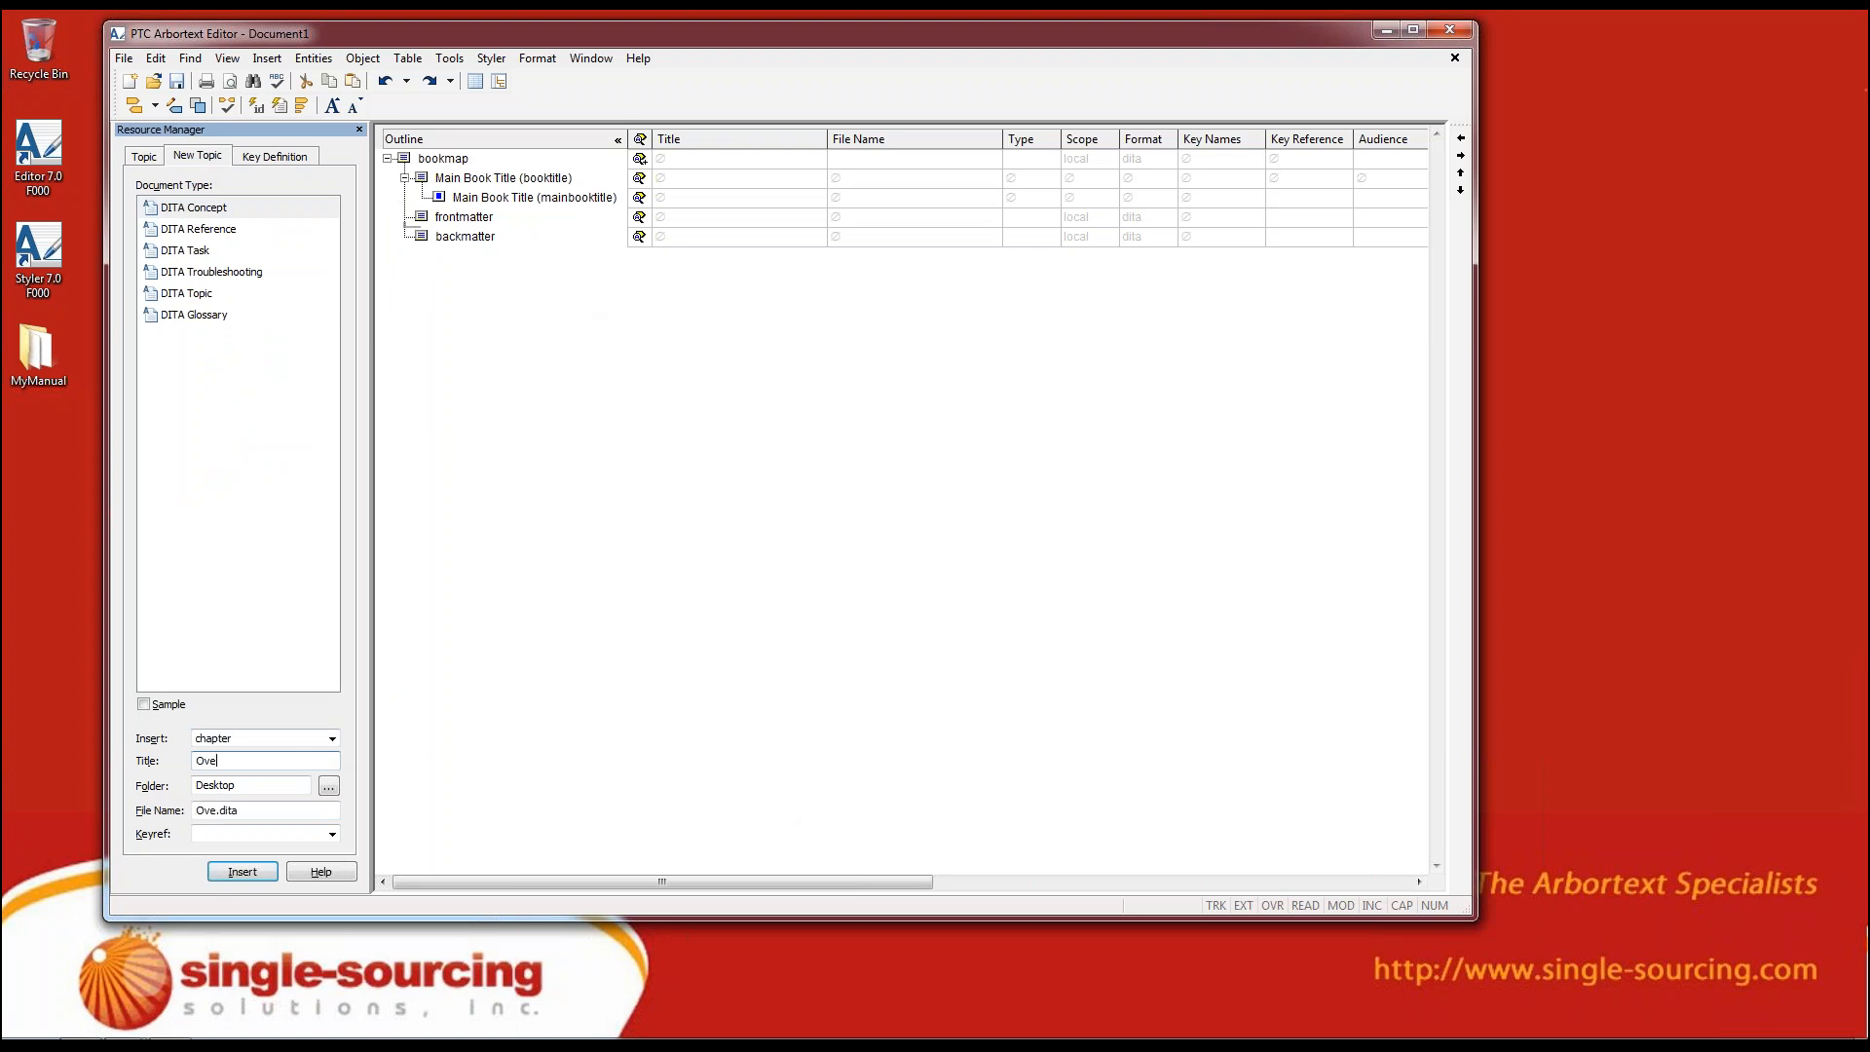
type("rview")
left_click_drag(261, 762, 138, 738)
left_click_drag(269, 811, 183, 808)
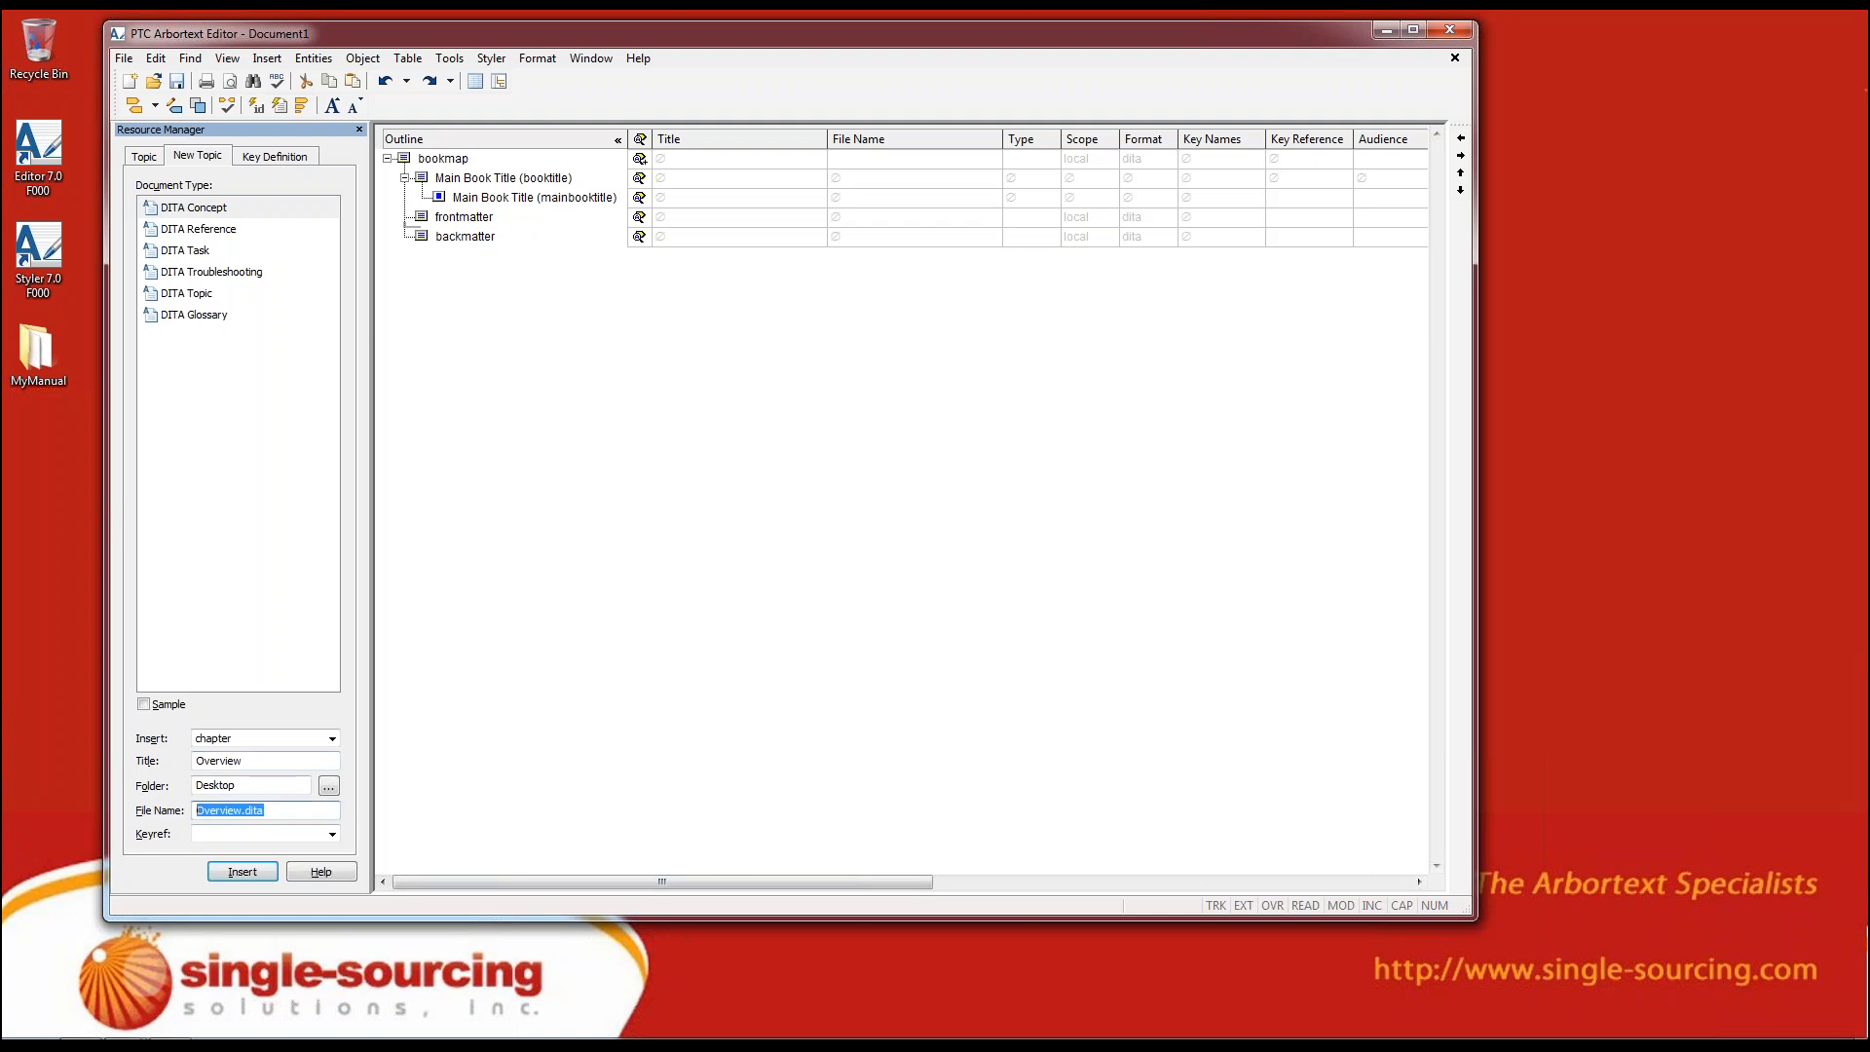
left_click(292, 834)
Set the new topic's storage folder to MyManual and insert the Overview chapter into the bookmap
left_click(328, 786)
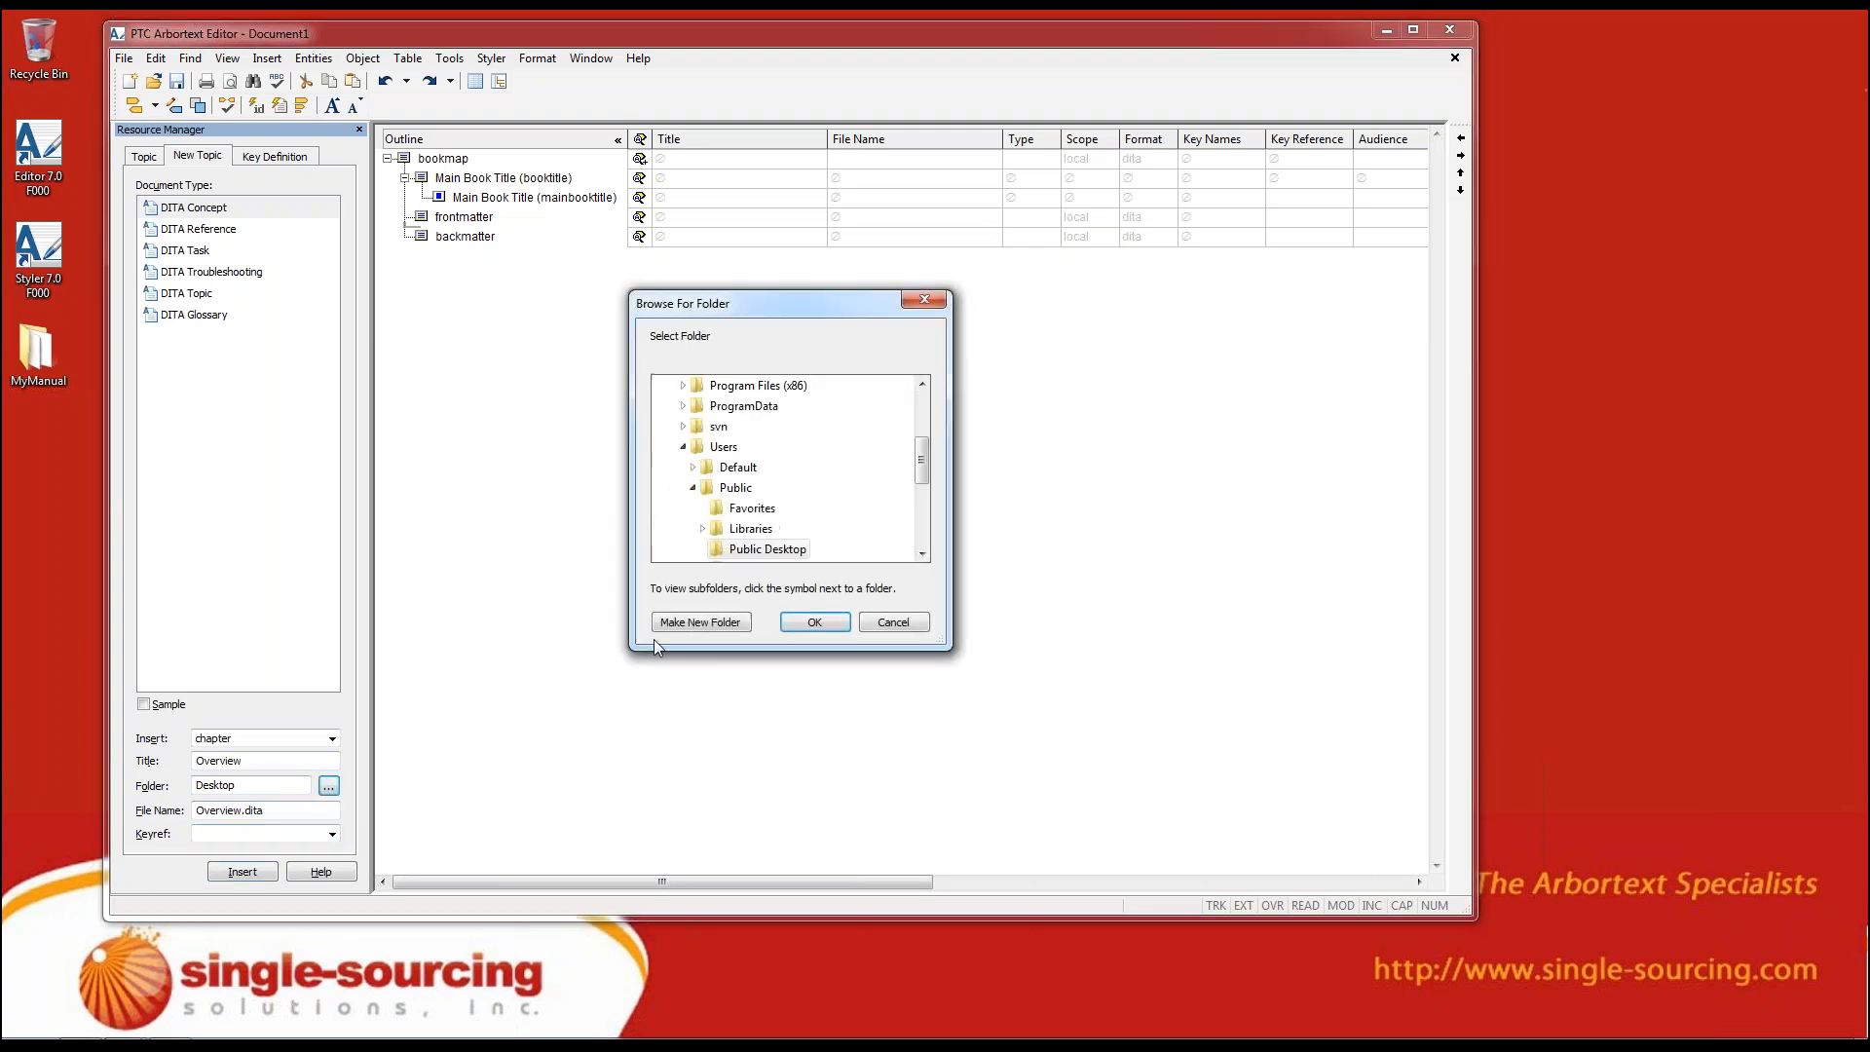
left_click(682, 447)
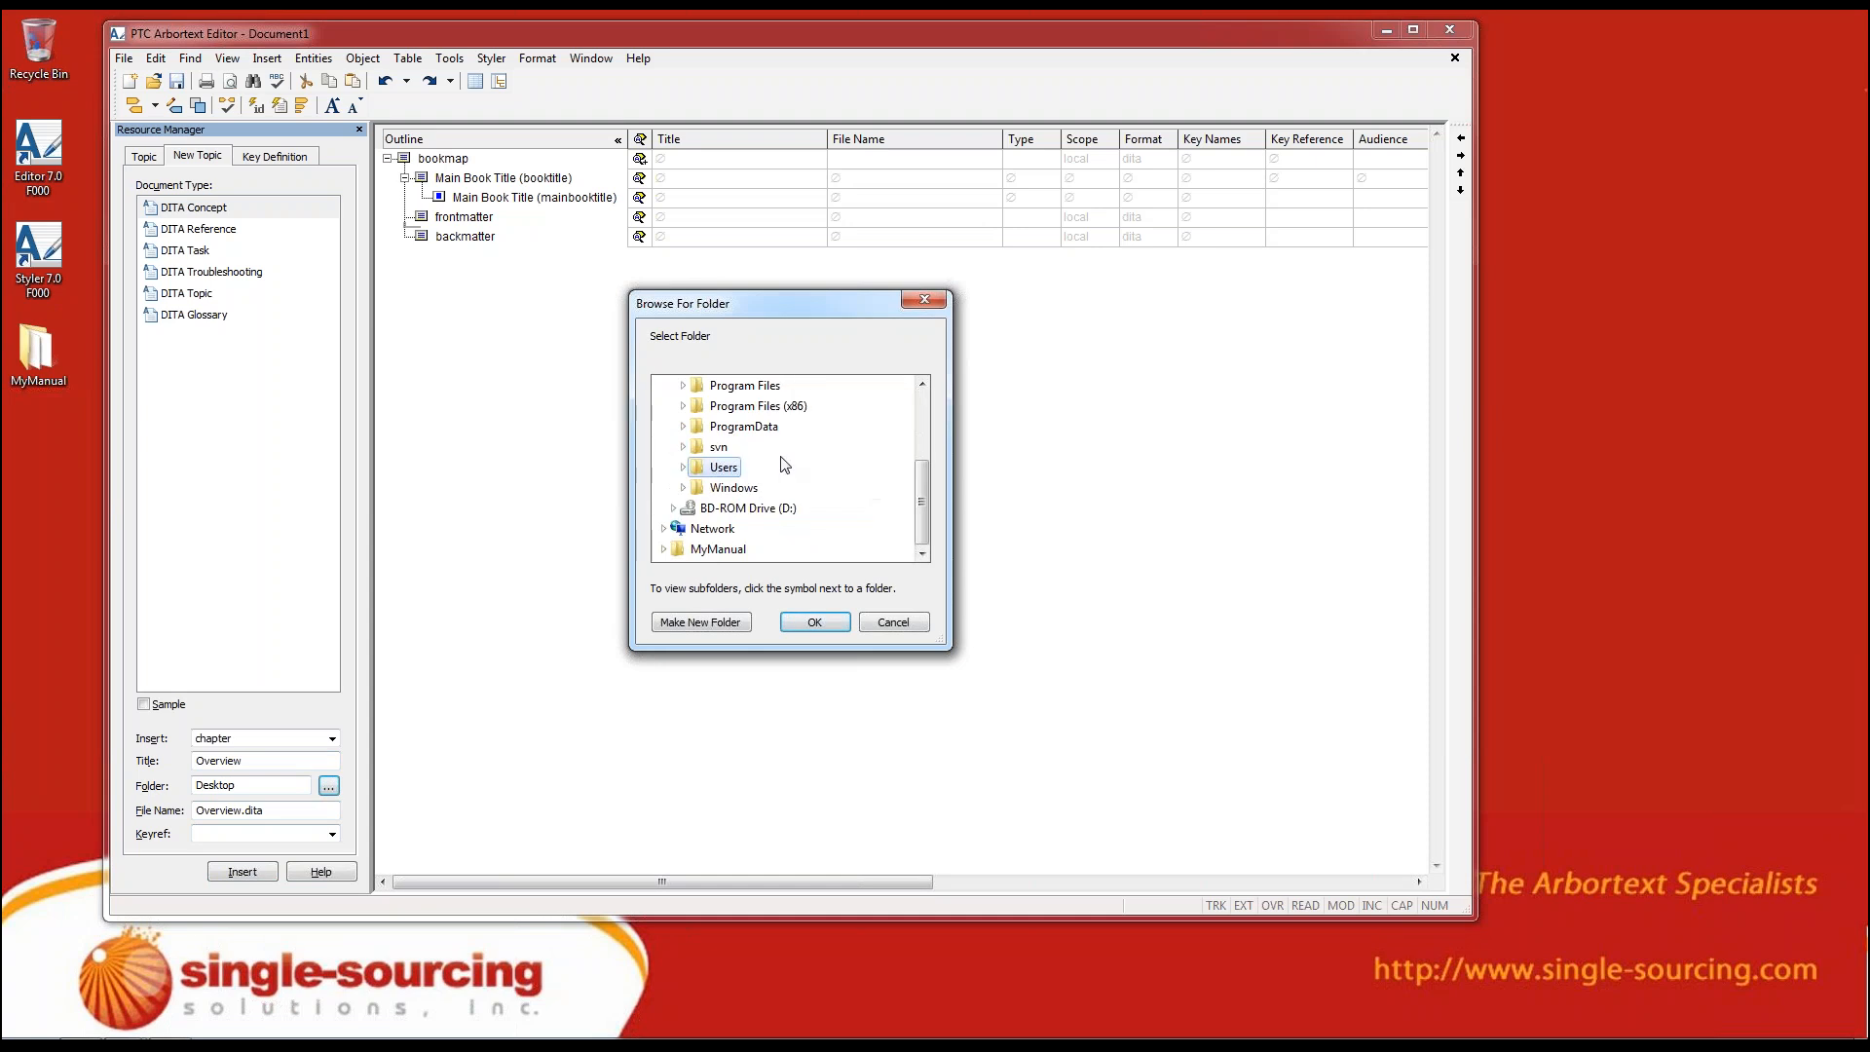
scroll(785, 464, "up", 3)
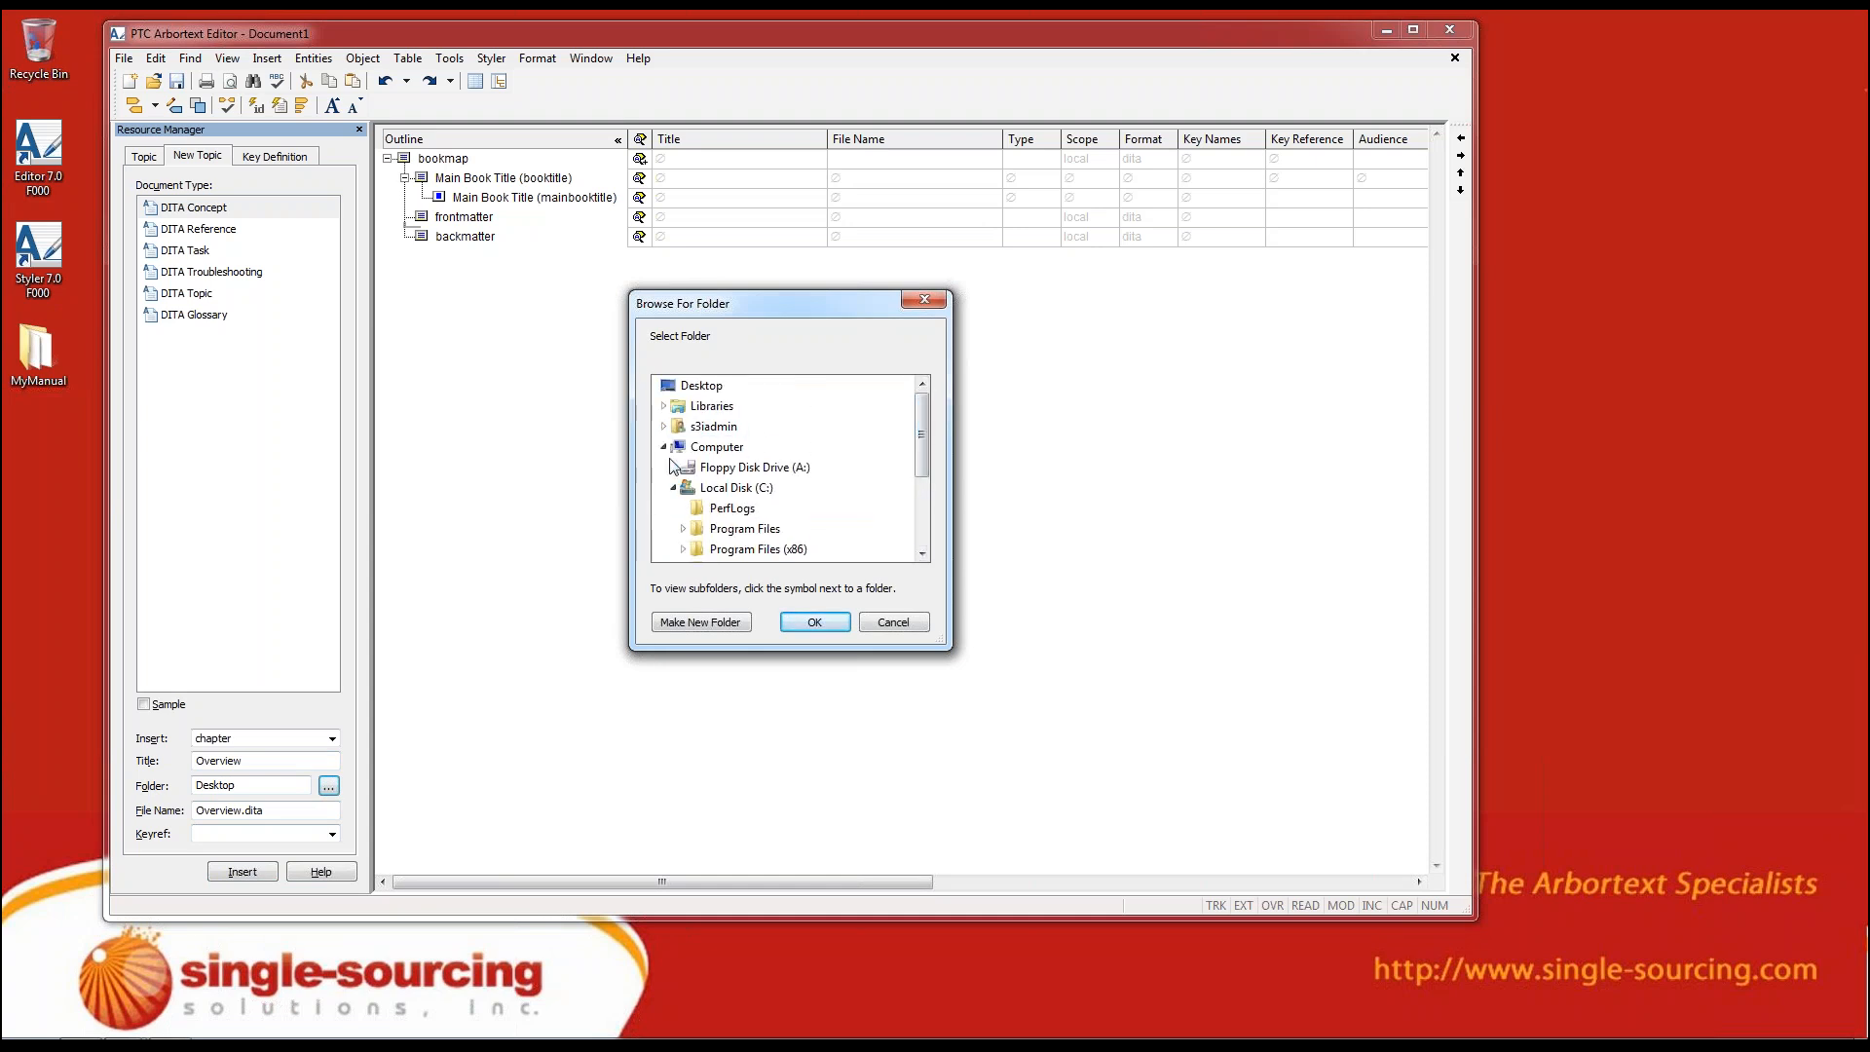
left_click(679, 387)
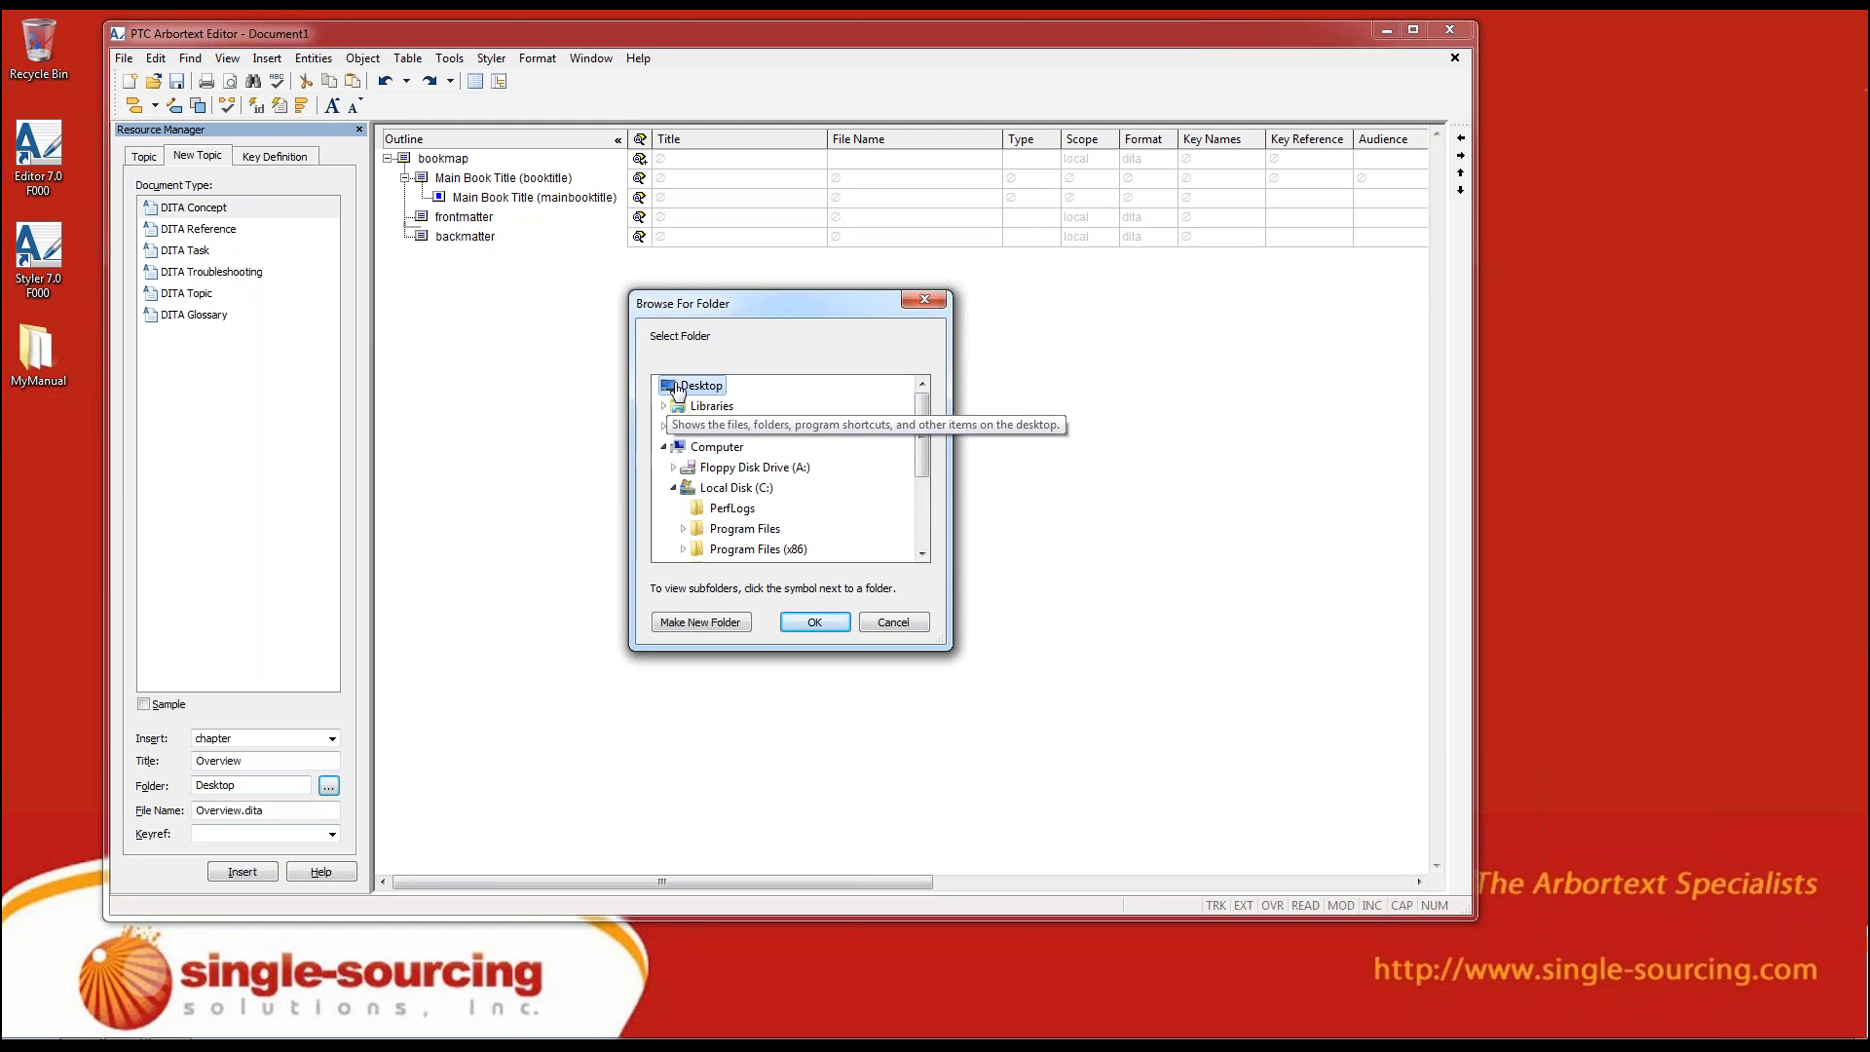
scroll(920, 465, "down", 5)
left_click(718, 548)
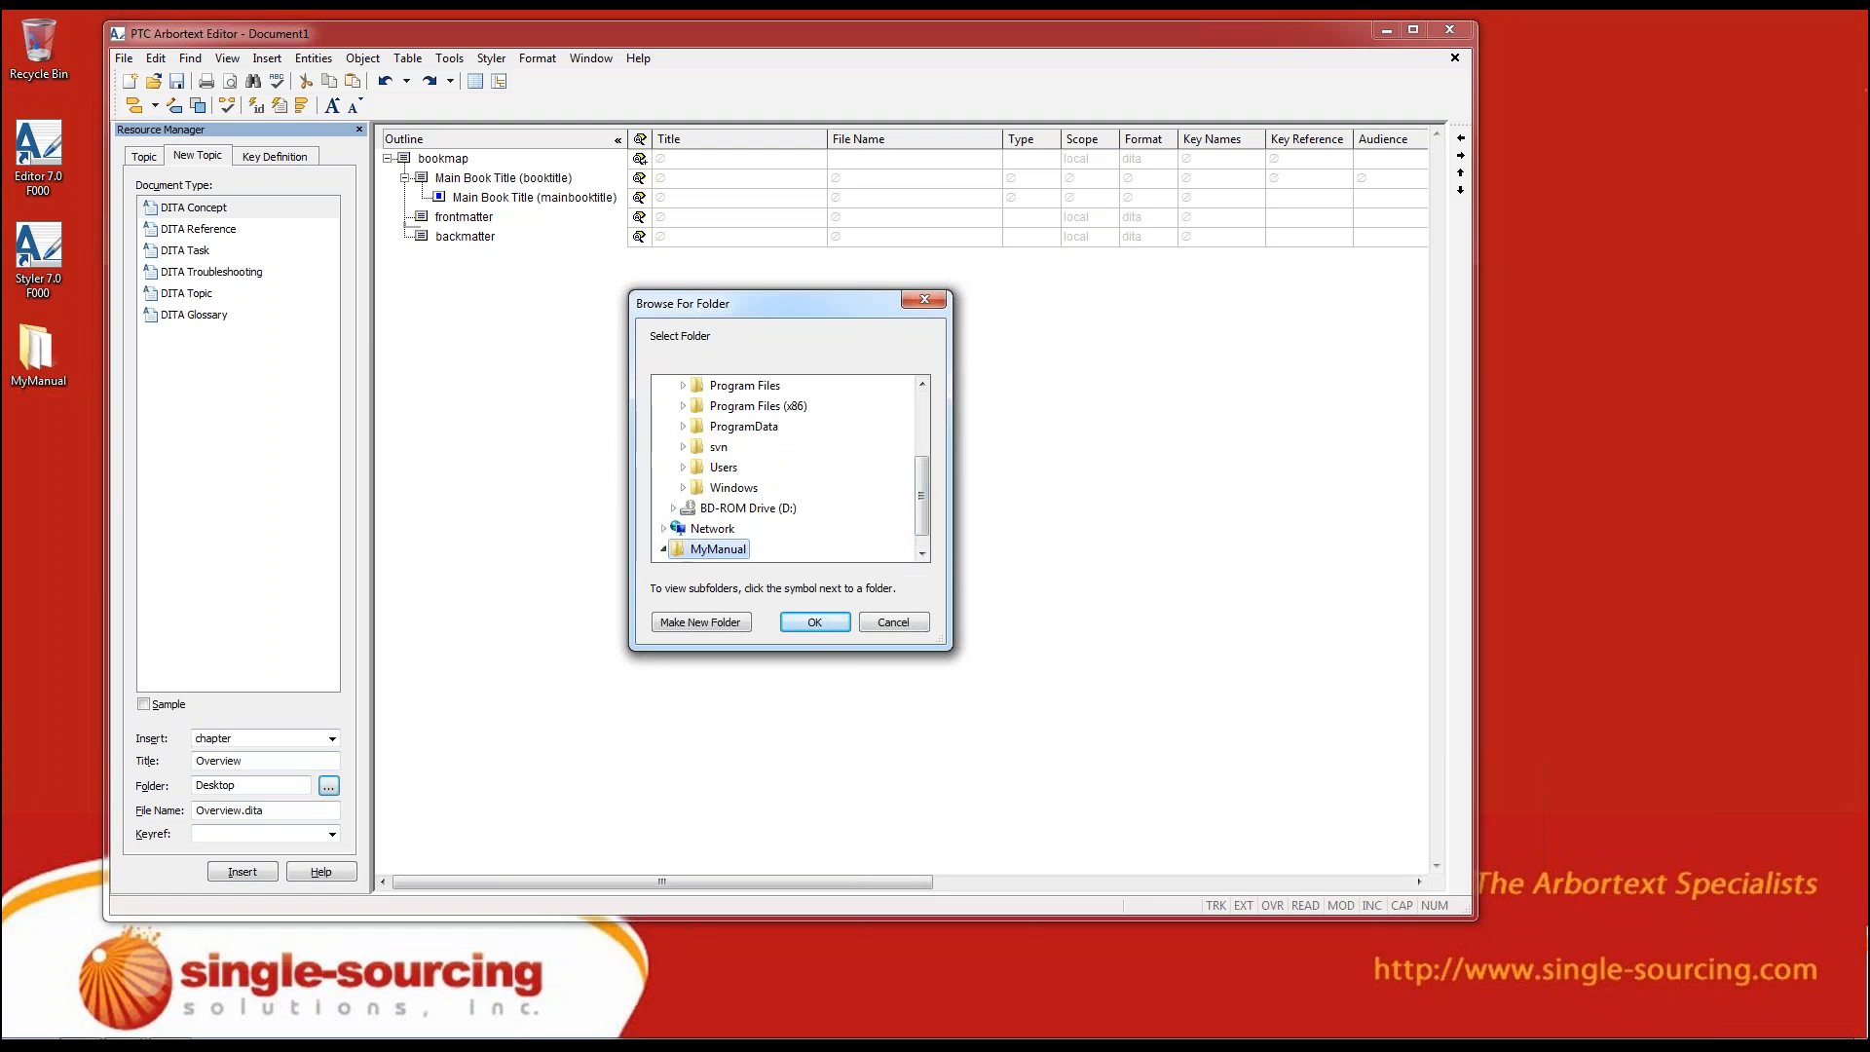
left_click(820, 623)
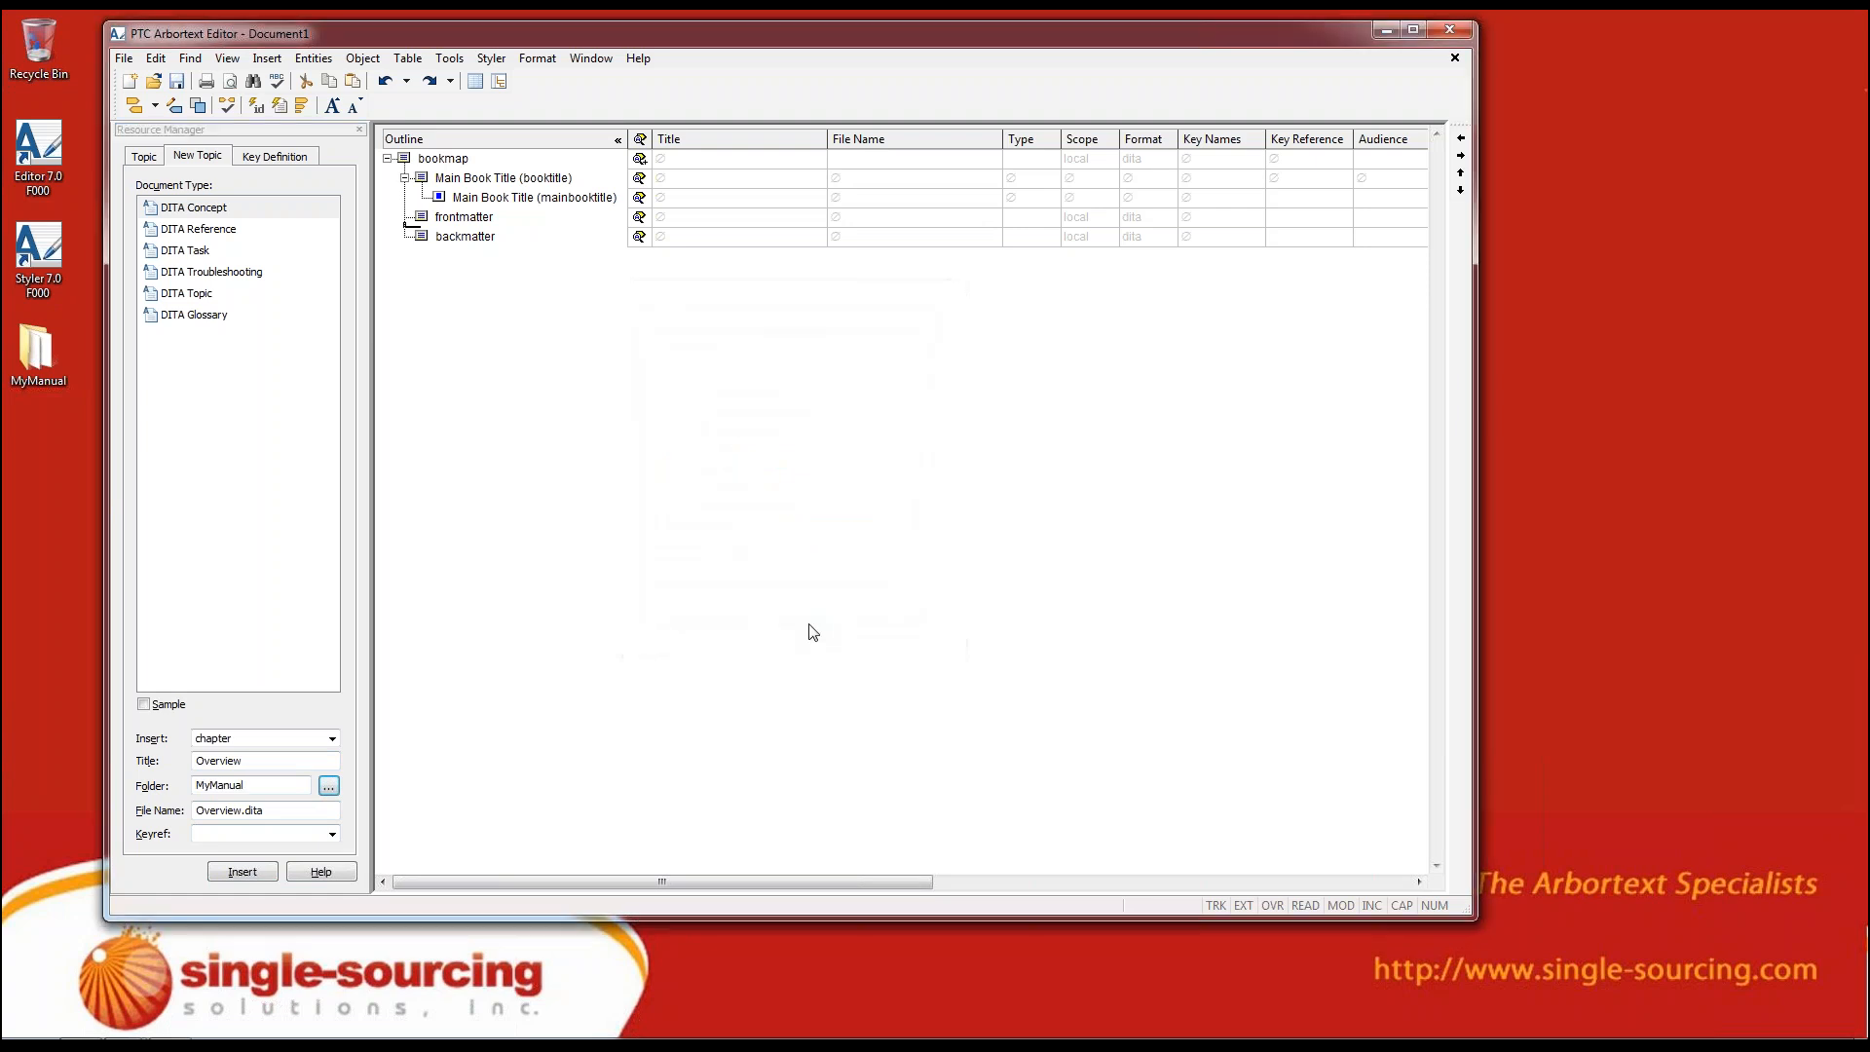
left_click(241, 872)
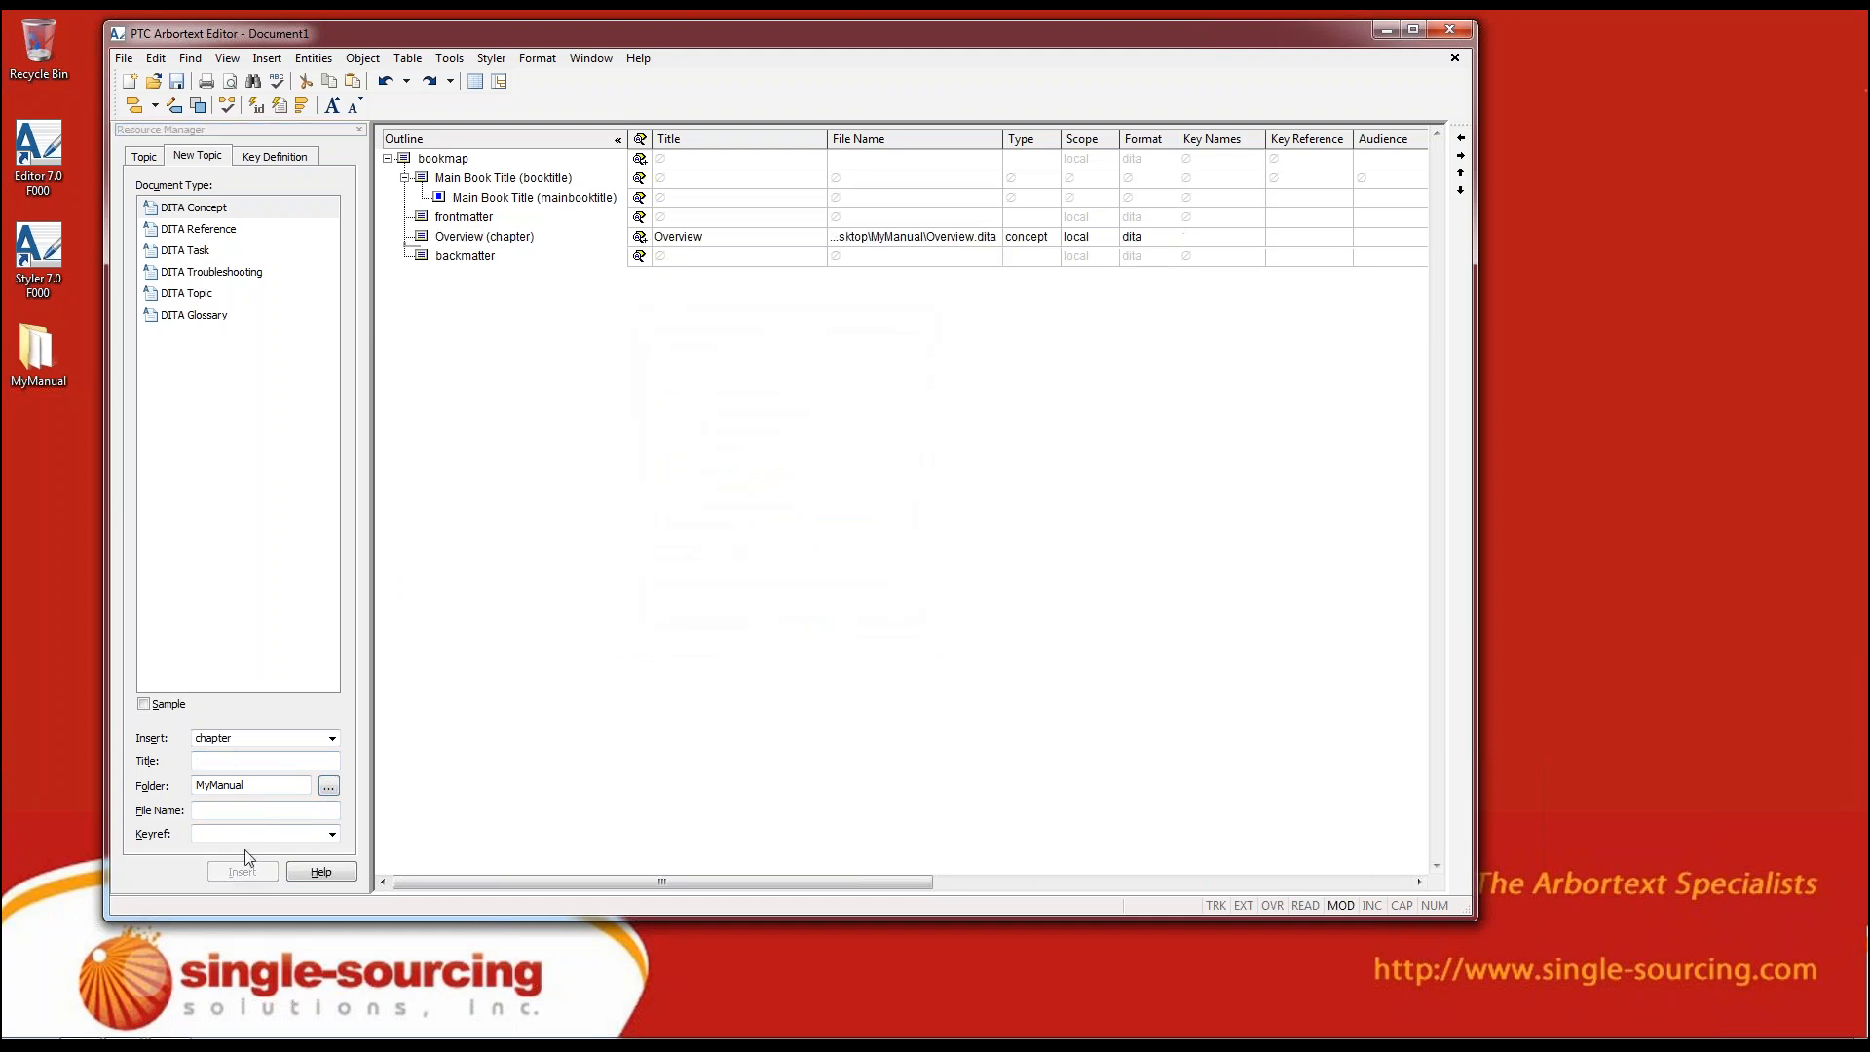
Examine the Overview chapter's row in the document map and expand its attributes for review, then collapse them
left_click(423, 239)
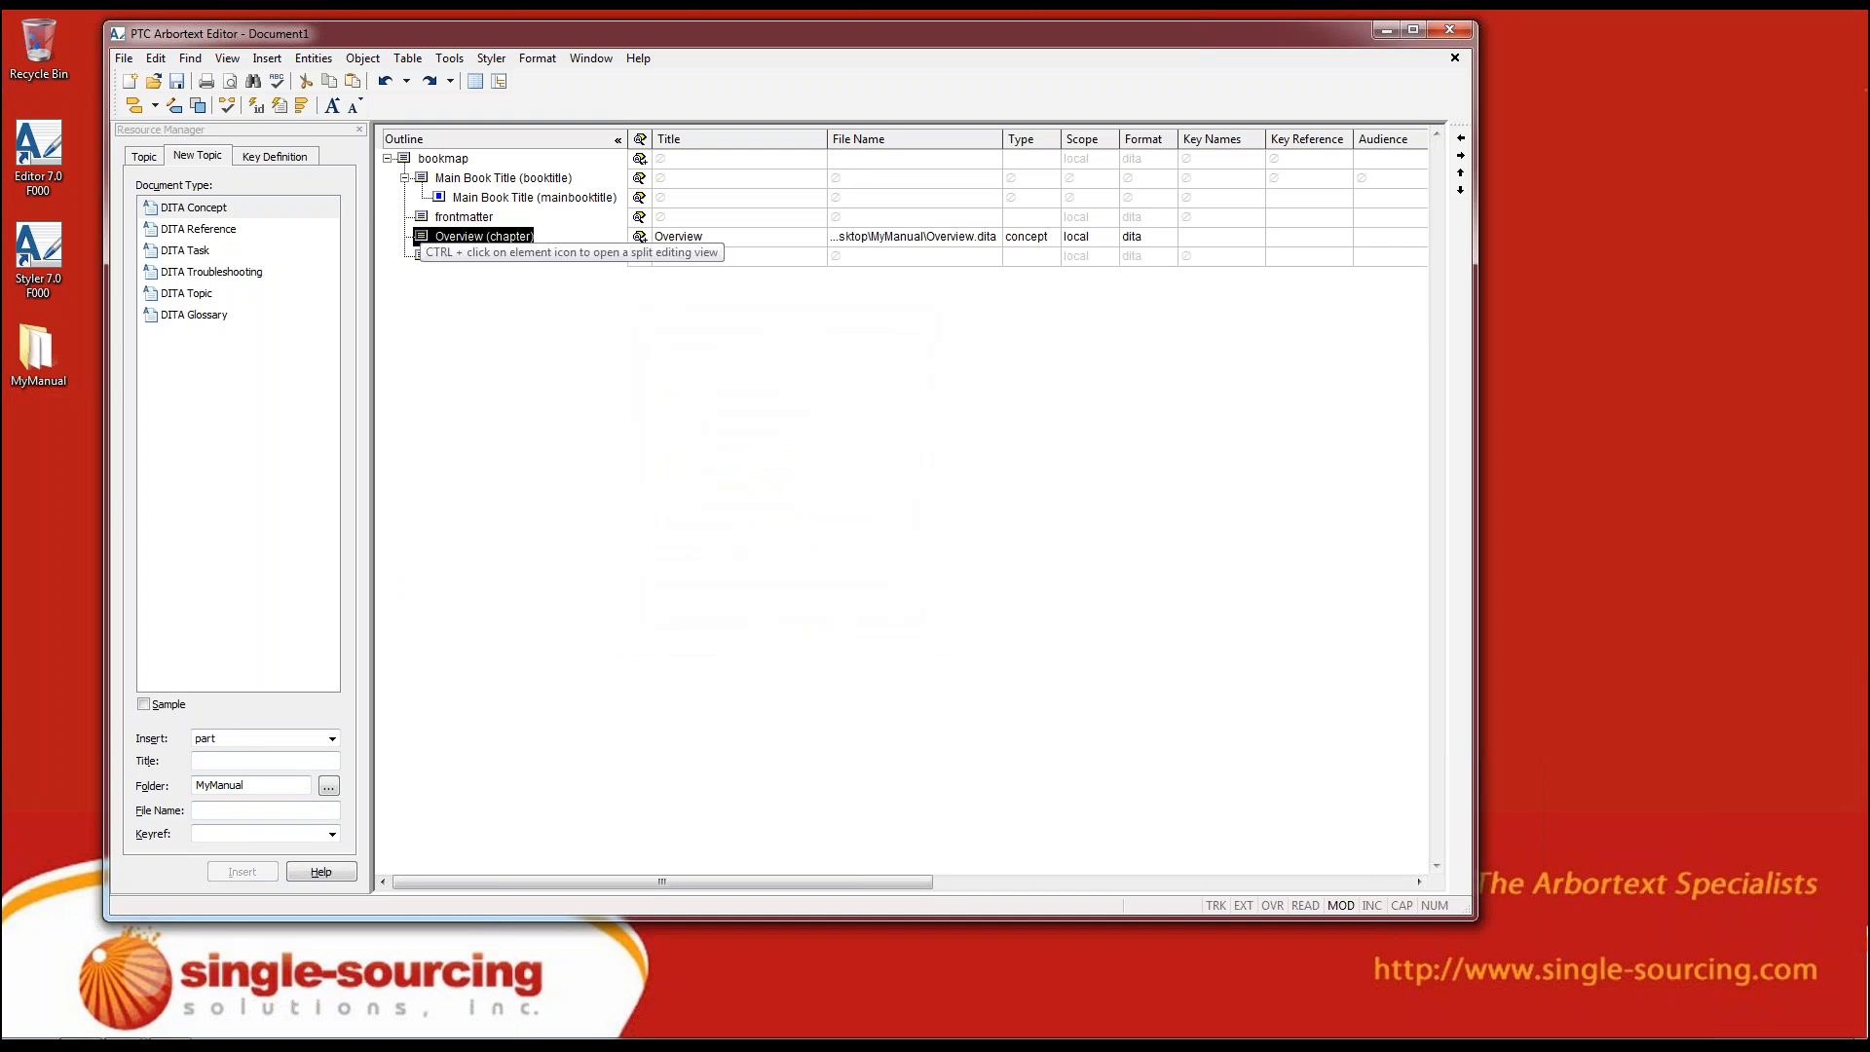
left_click(719, 240)
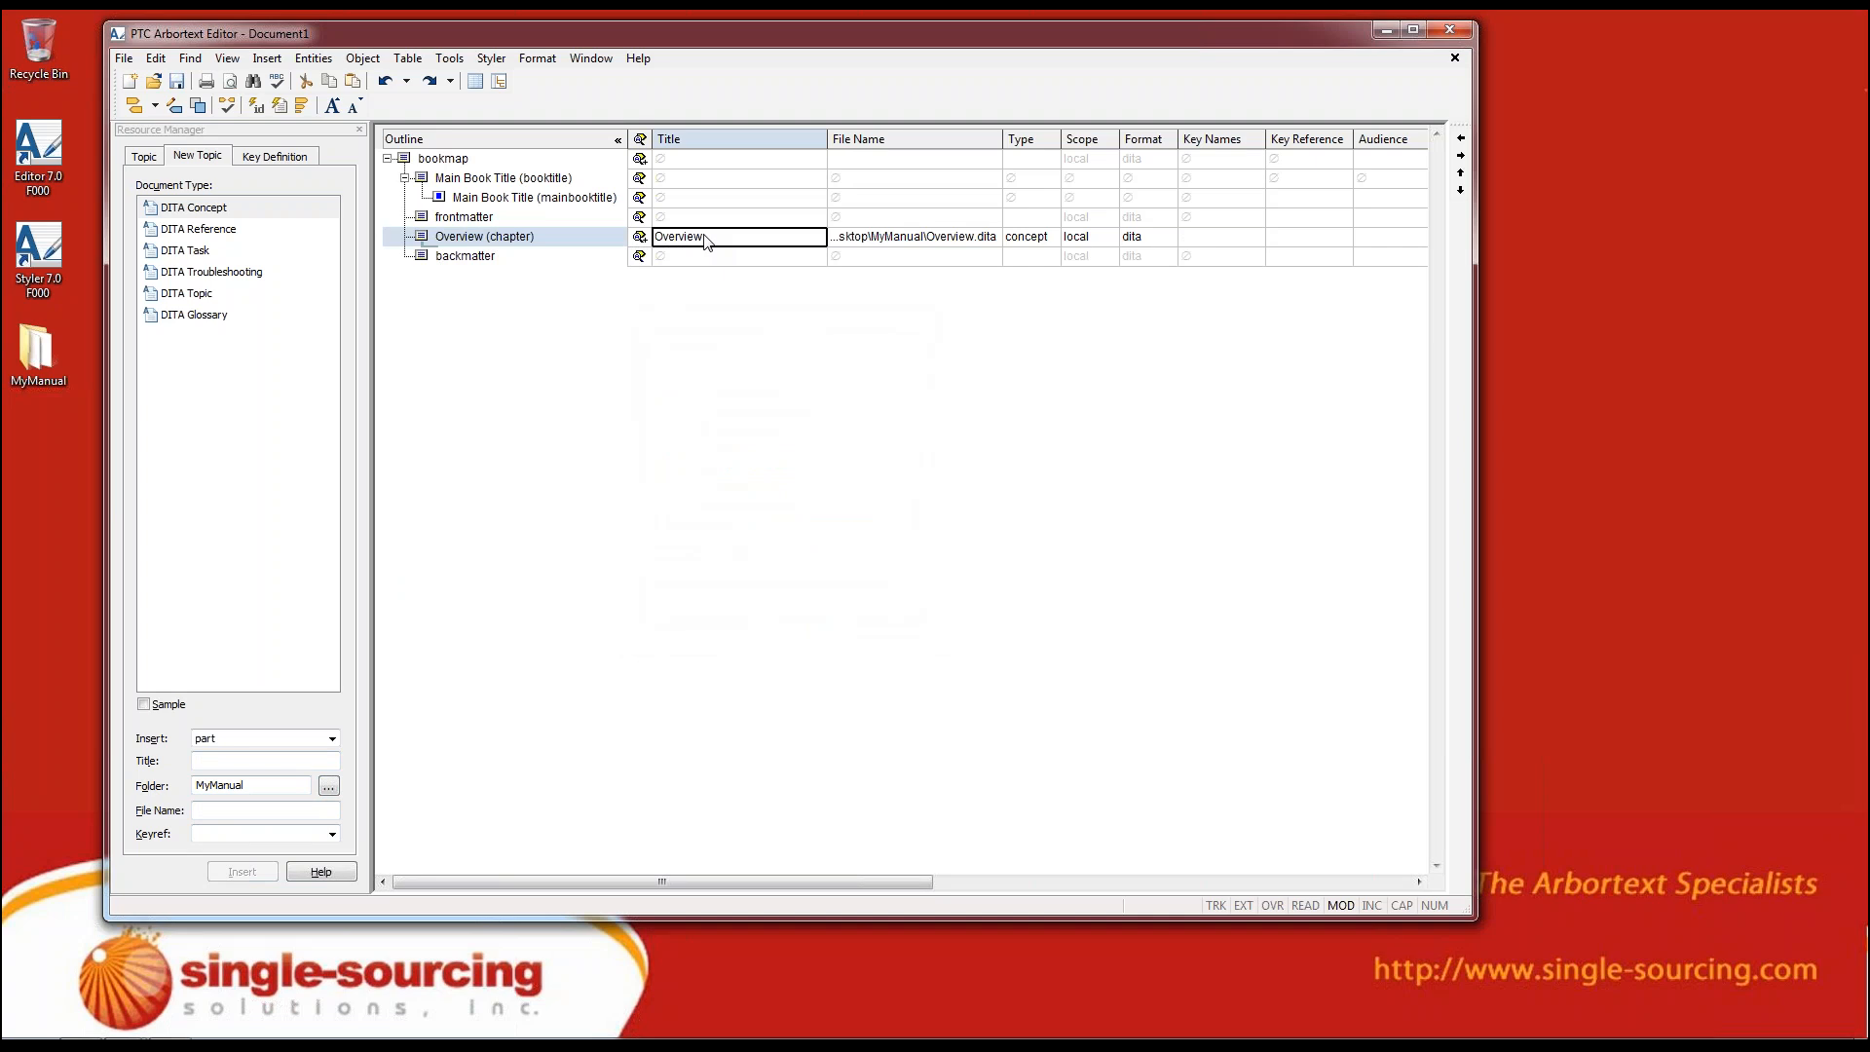
left_click(641, 238)
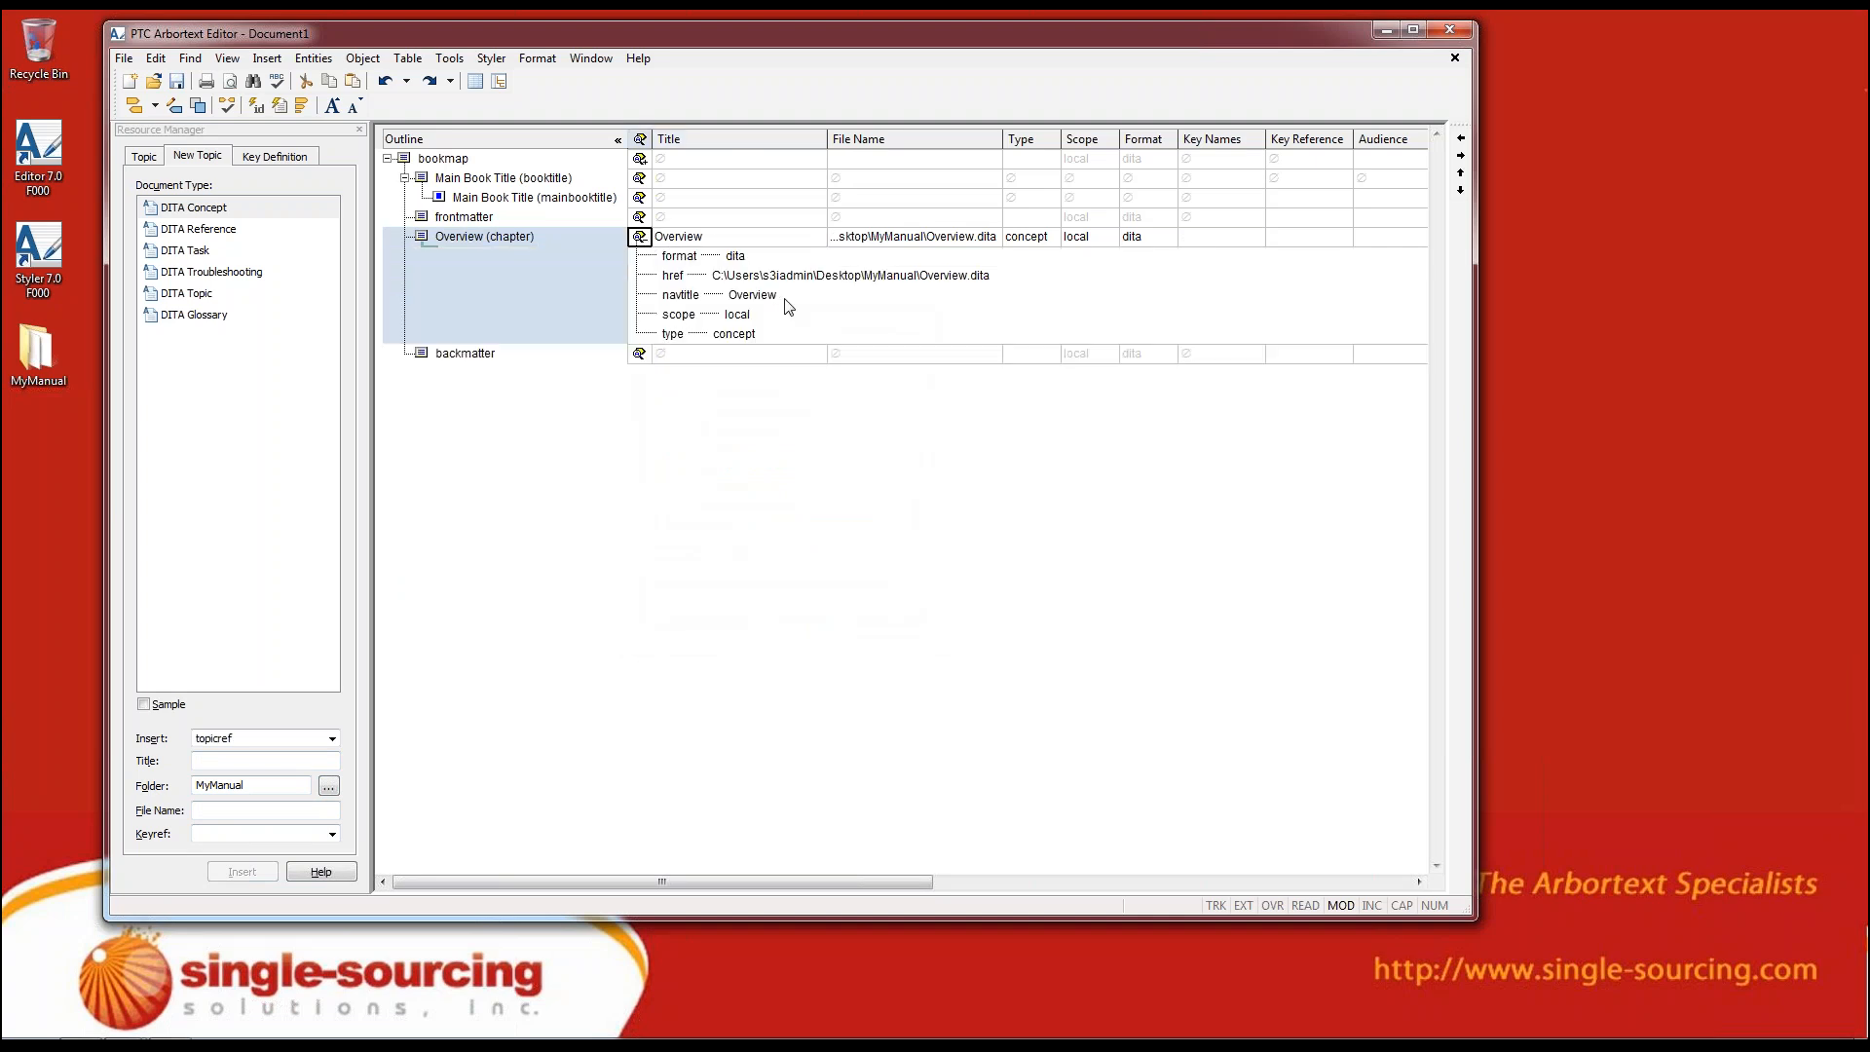
left_click(959, 239)
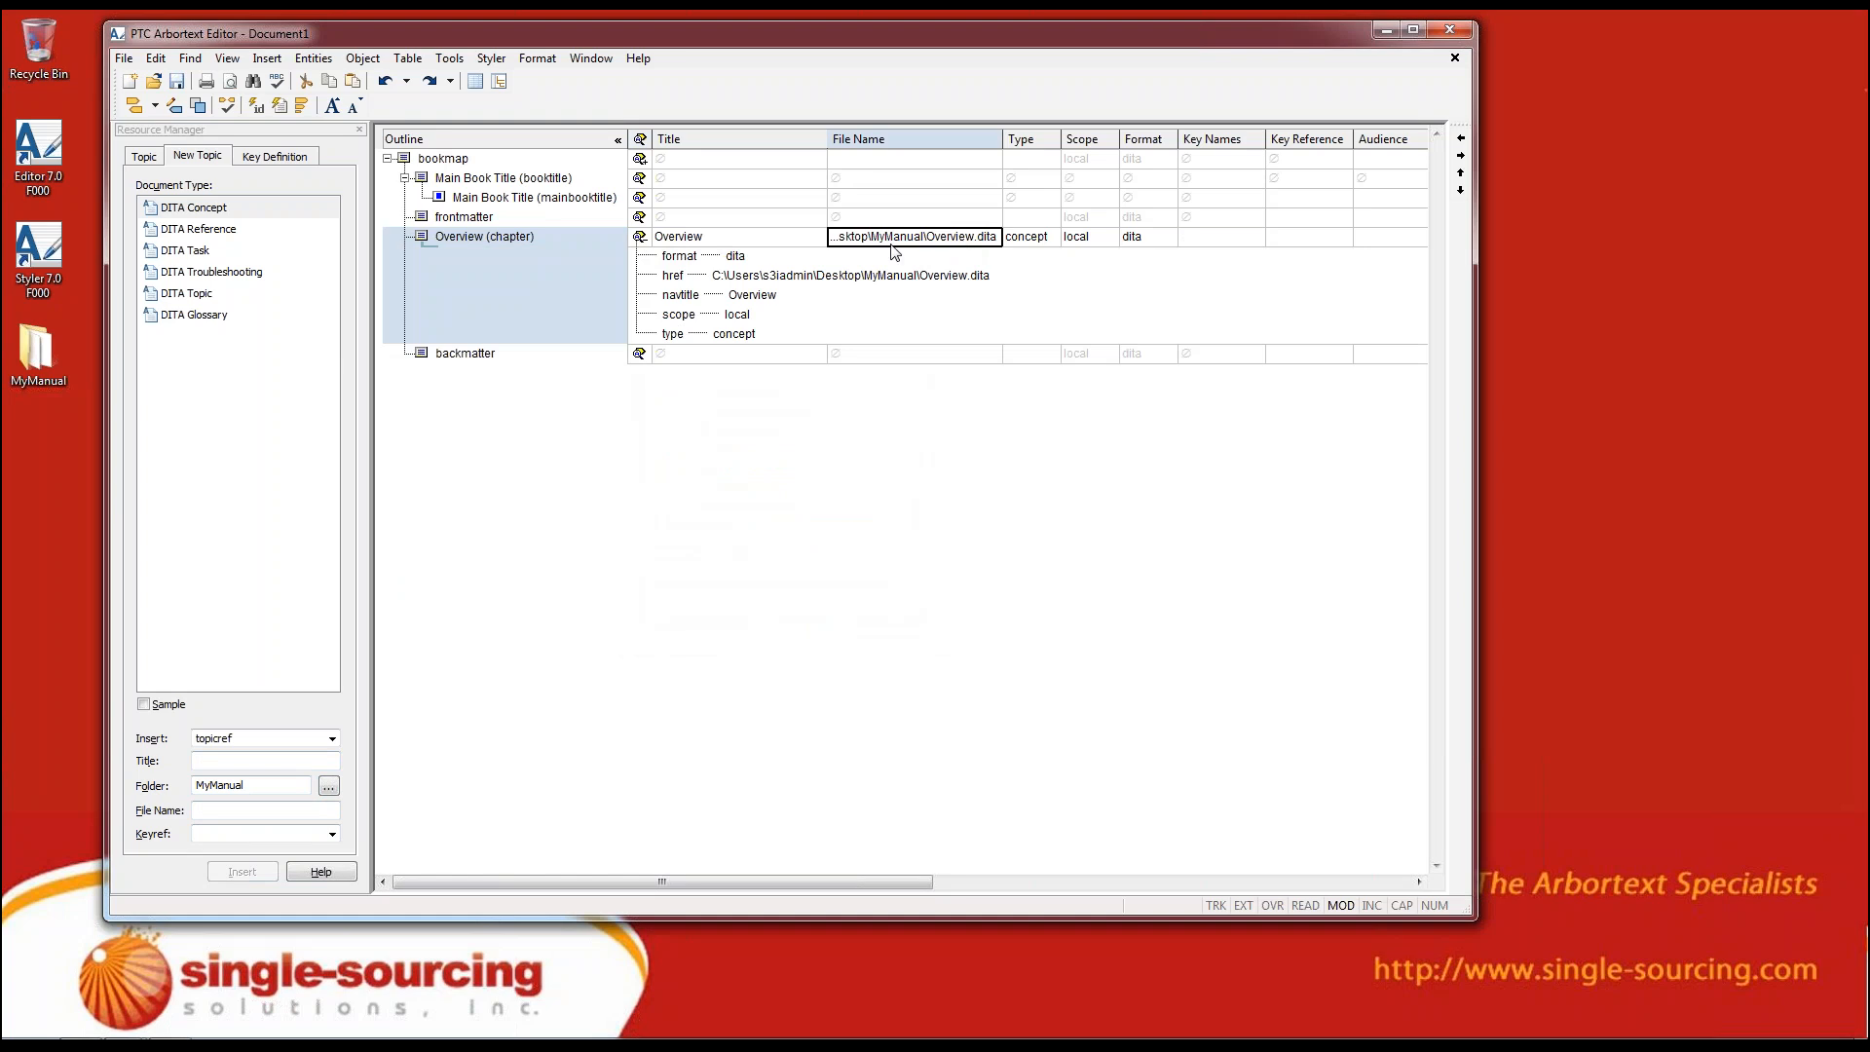
left_click(1029, 242)
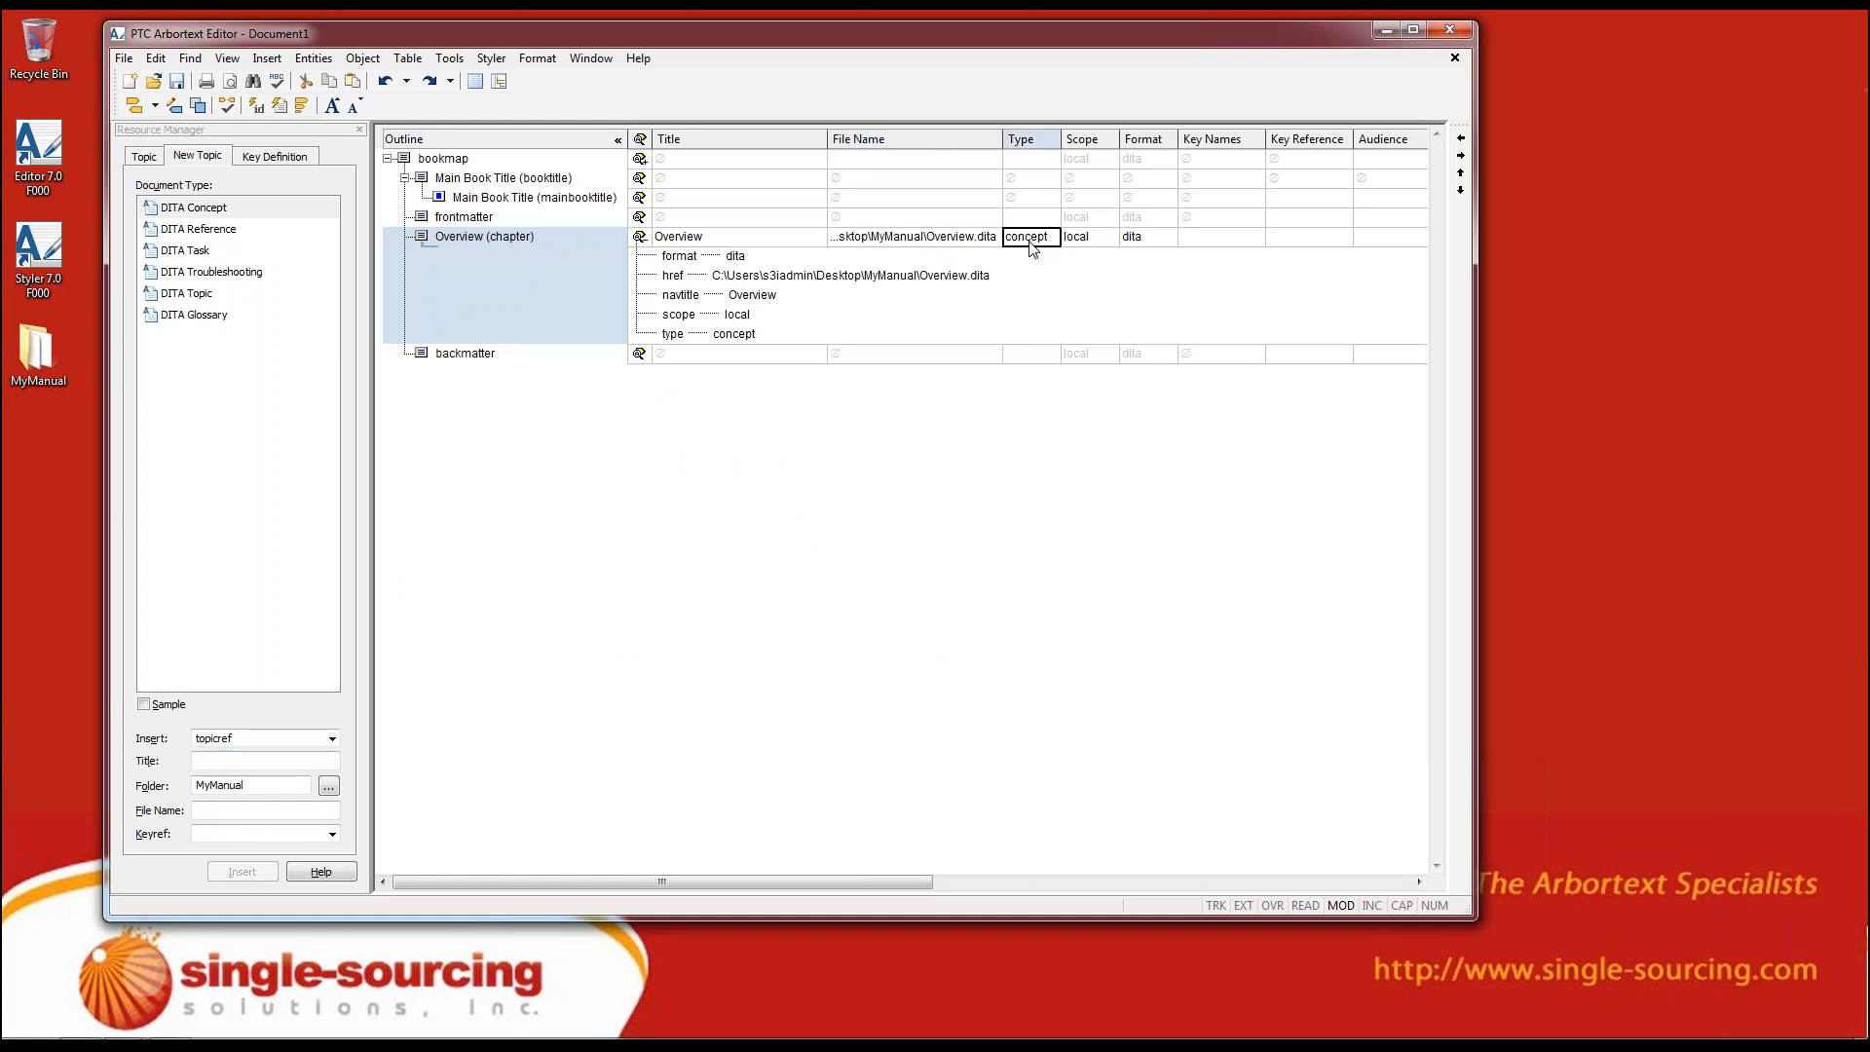
left_click(1165, 242)
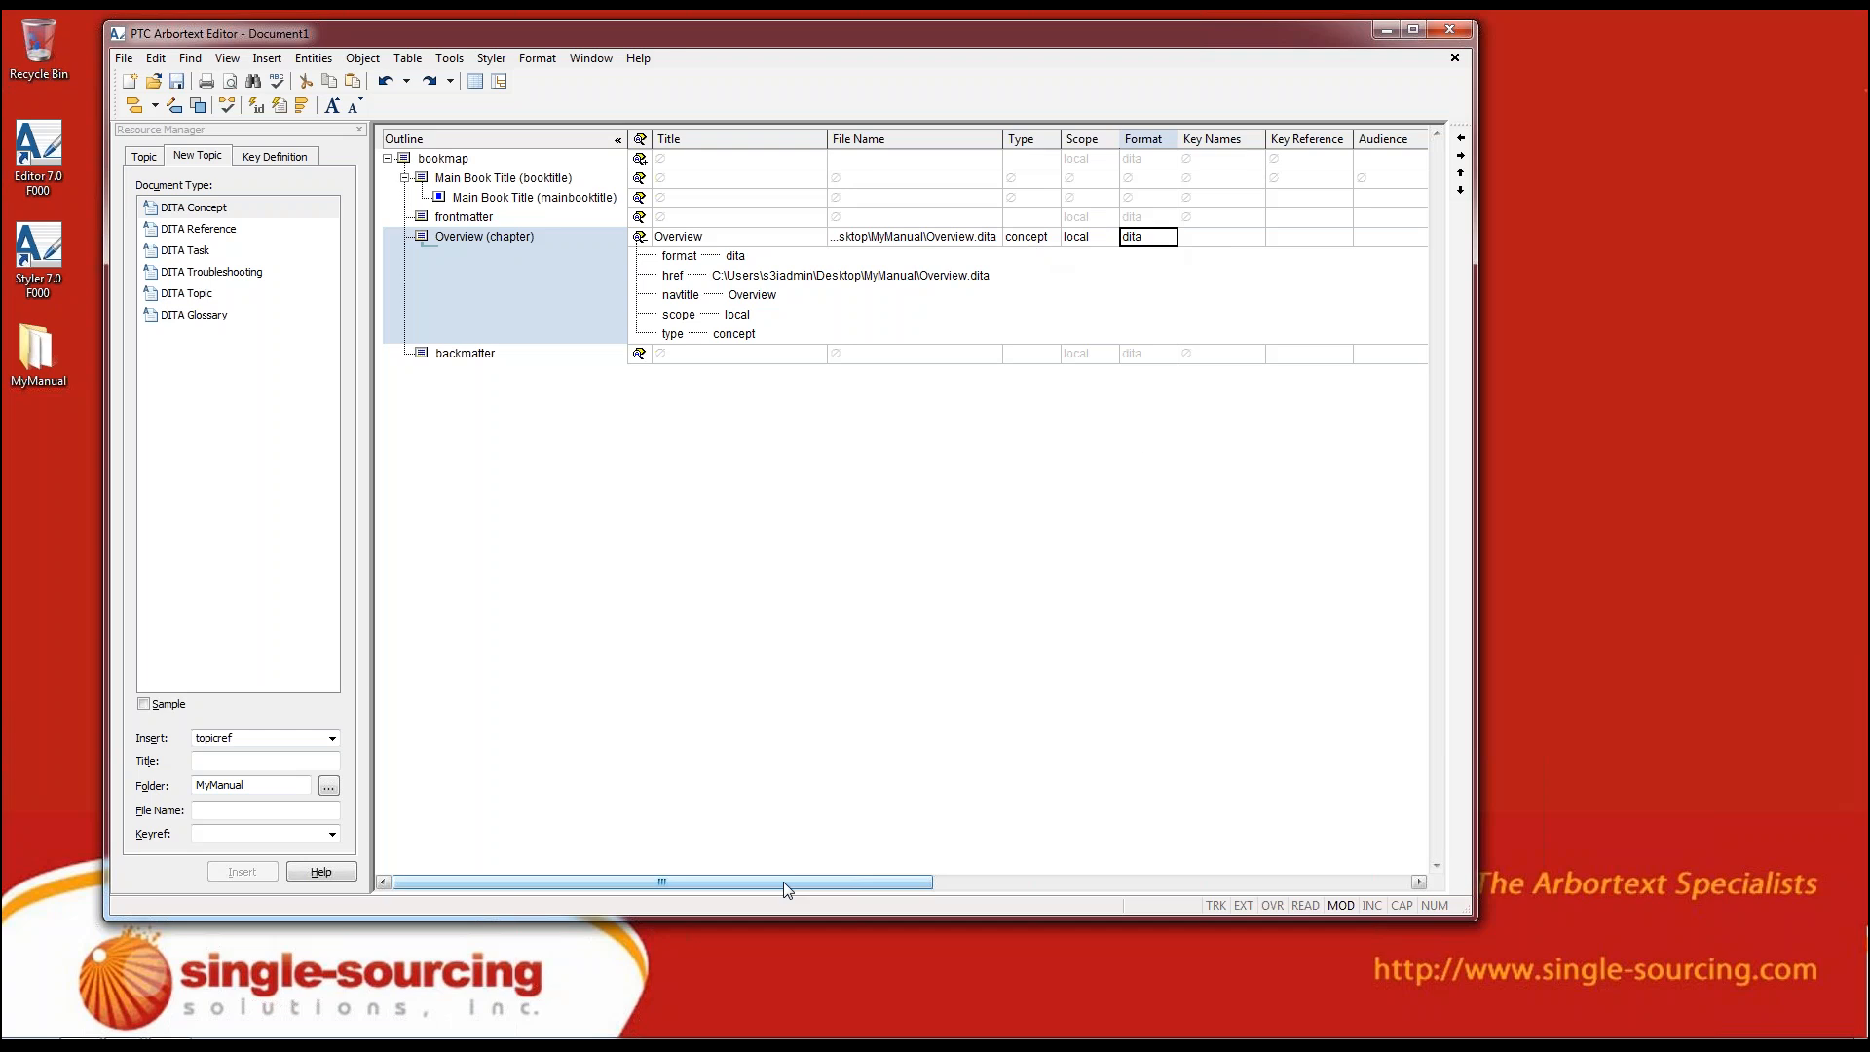
left_click_drag(783, 881, 617, 900)
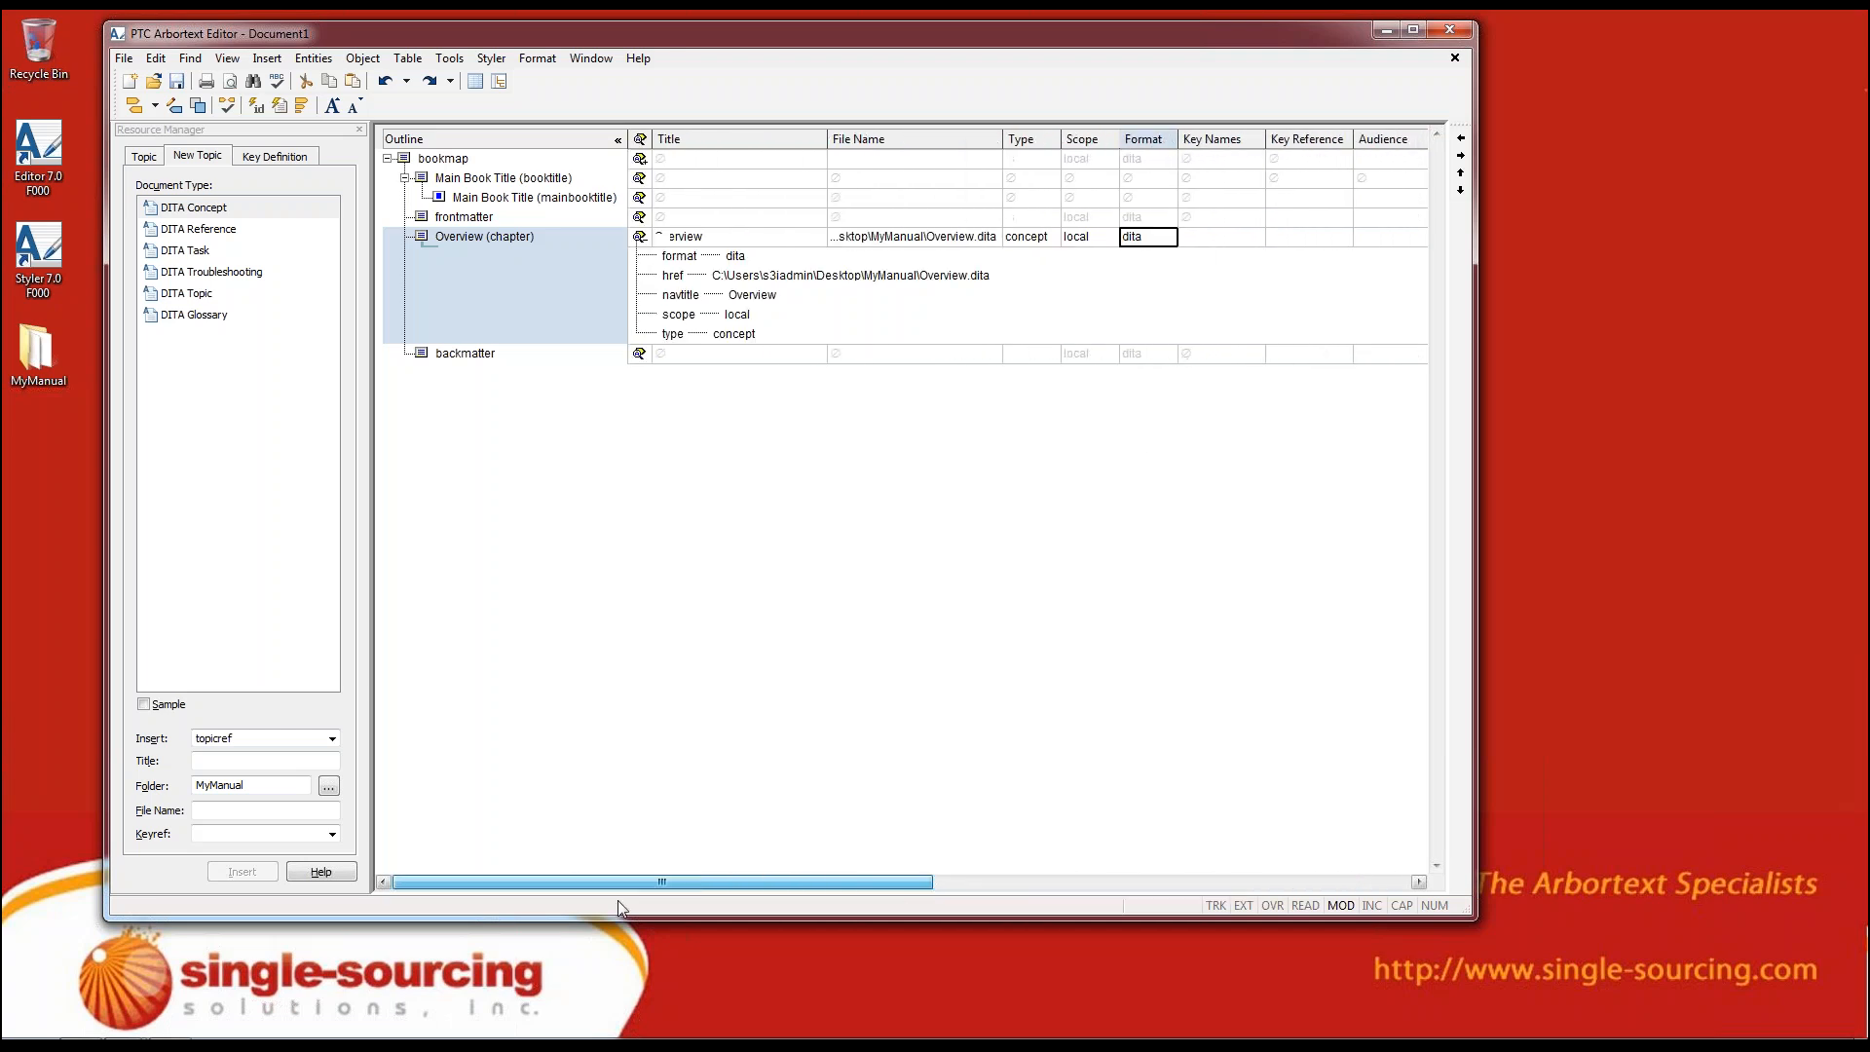
left_click(458, 310)
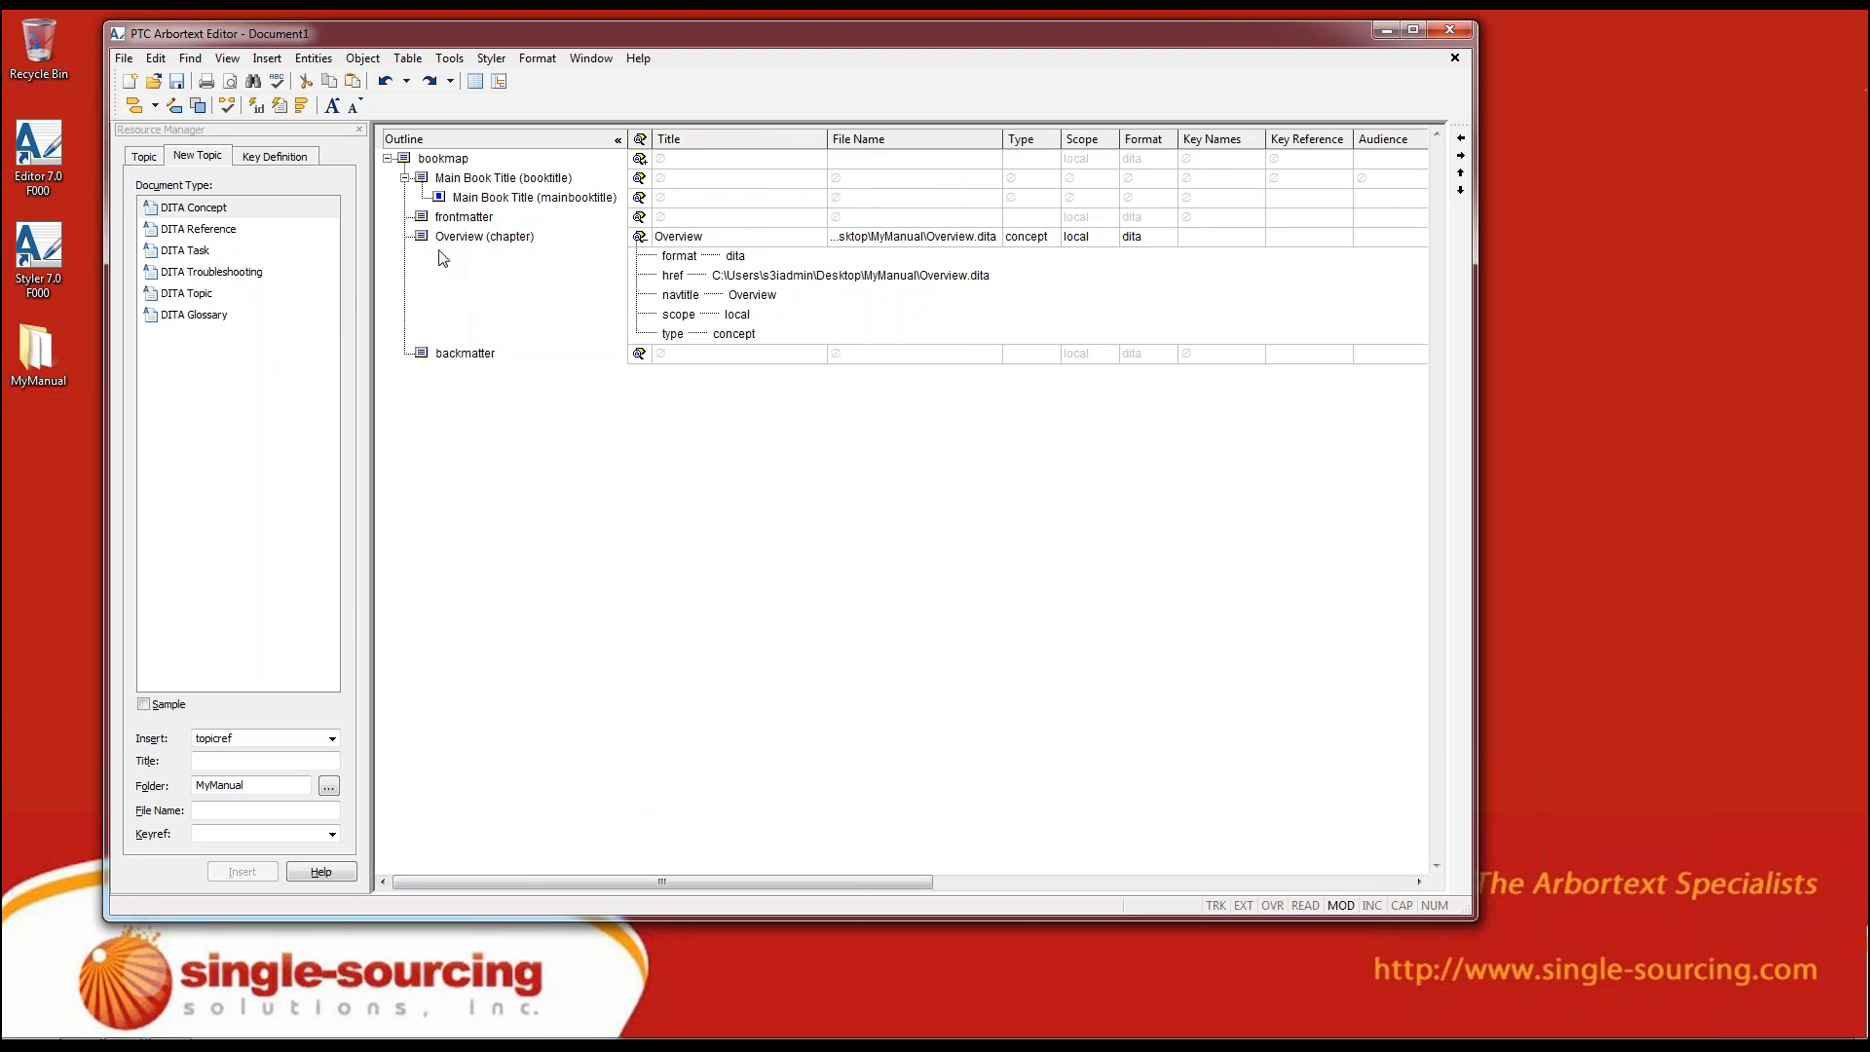
left_click(640, 238)
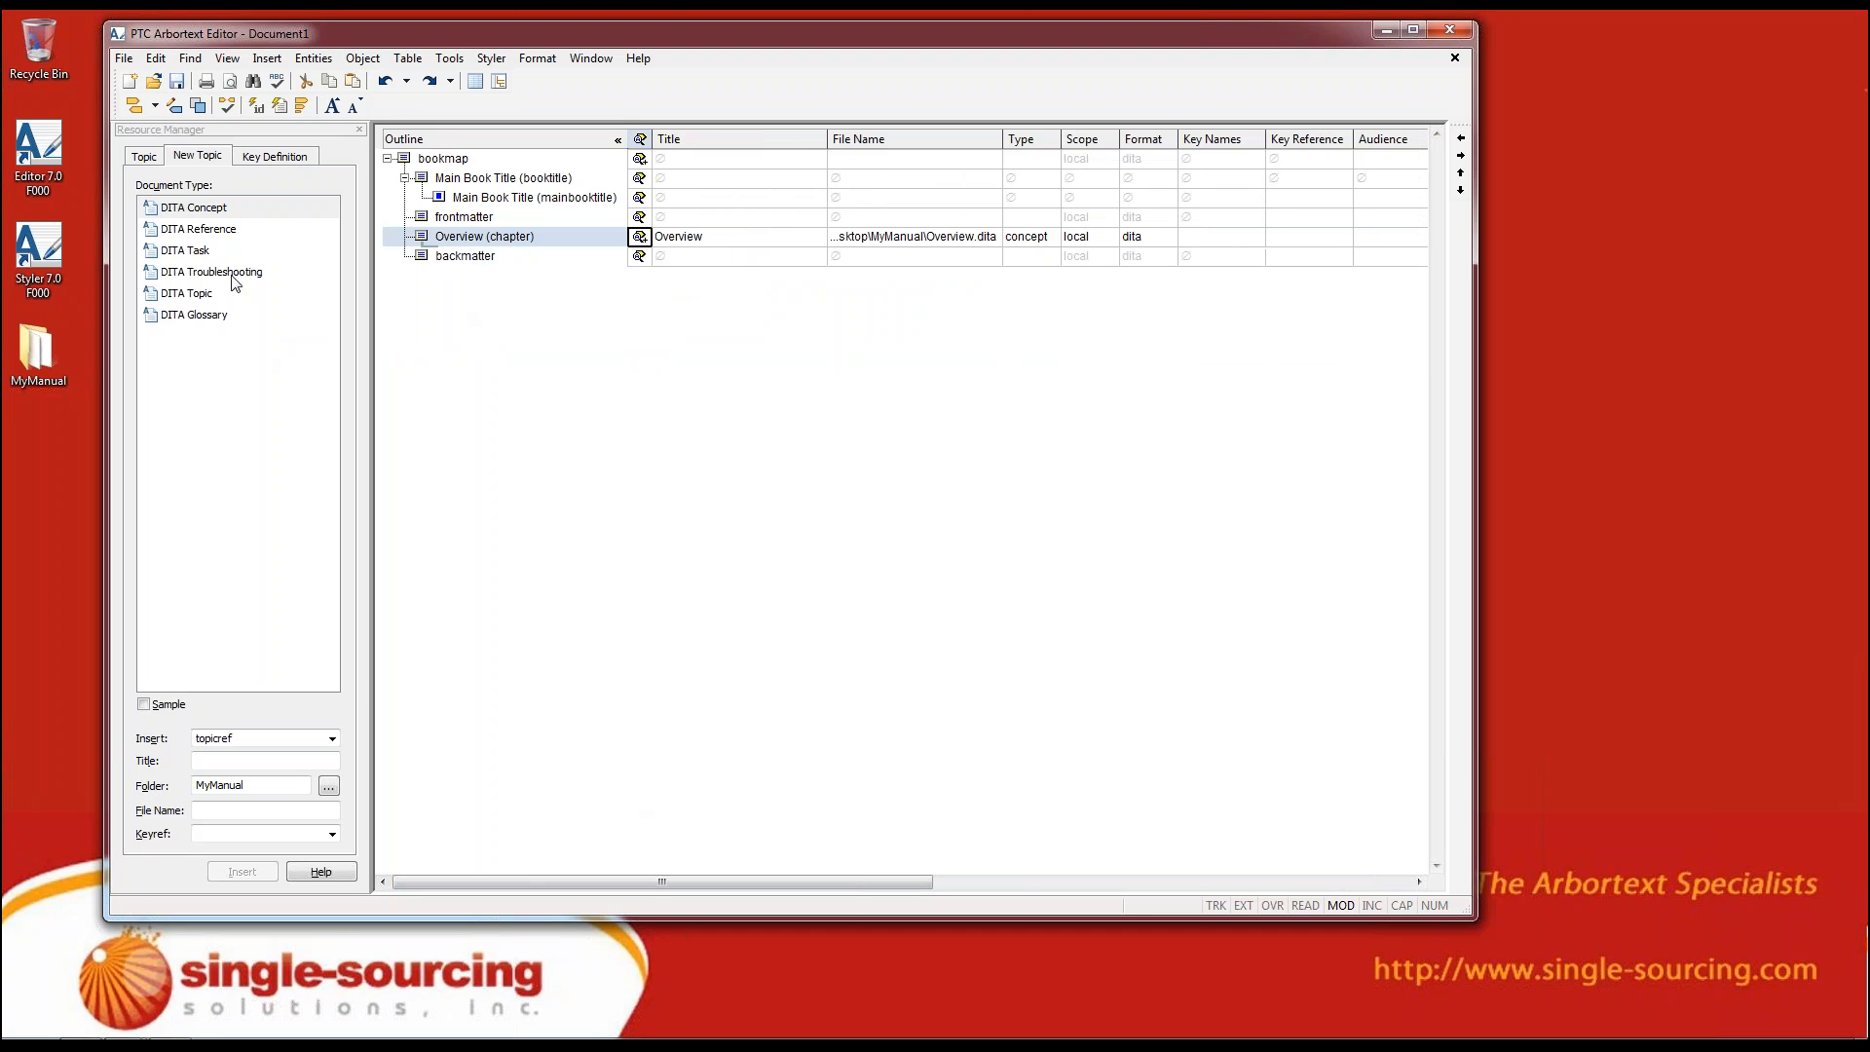
Start a new DITA Task topic in the Resource Manager and title it "TaskTheFirst"
left_click(205, 251)
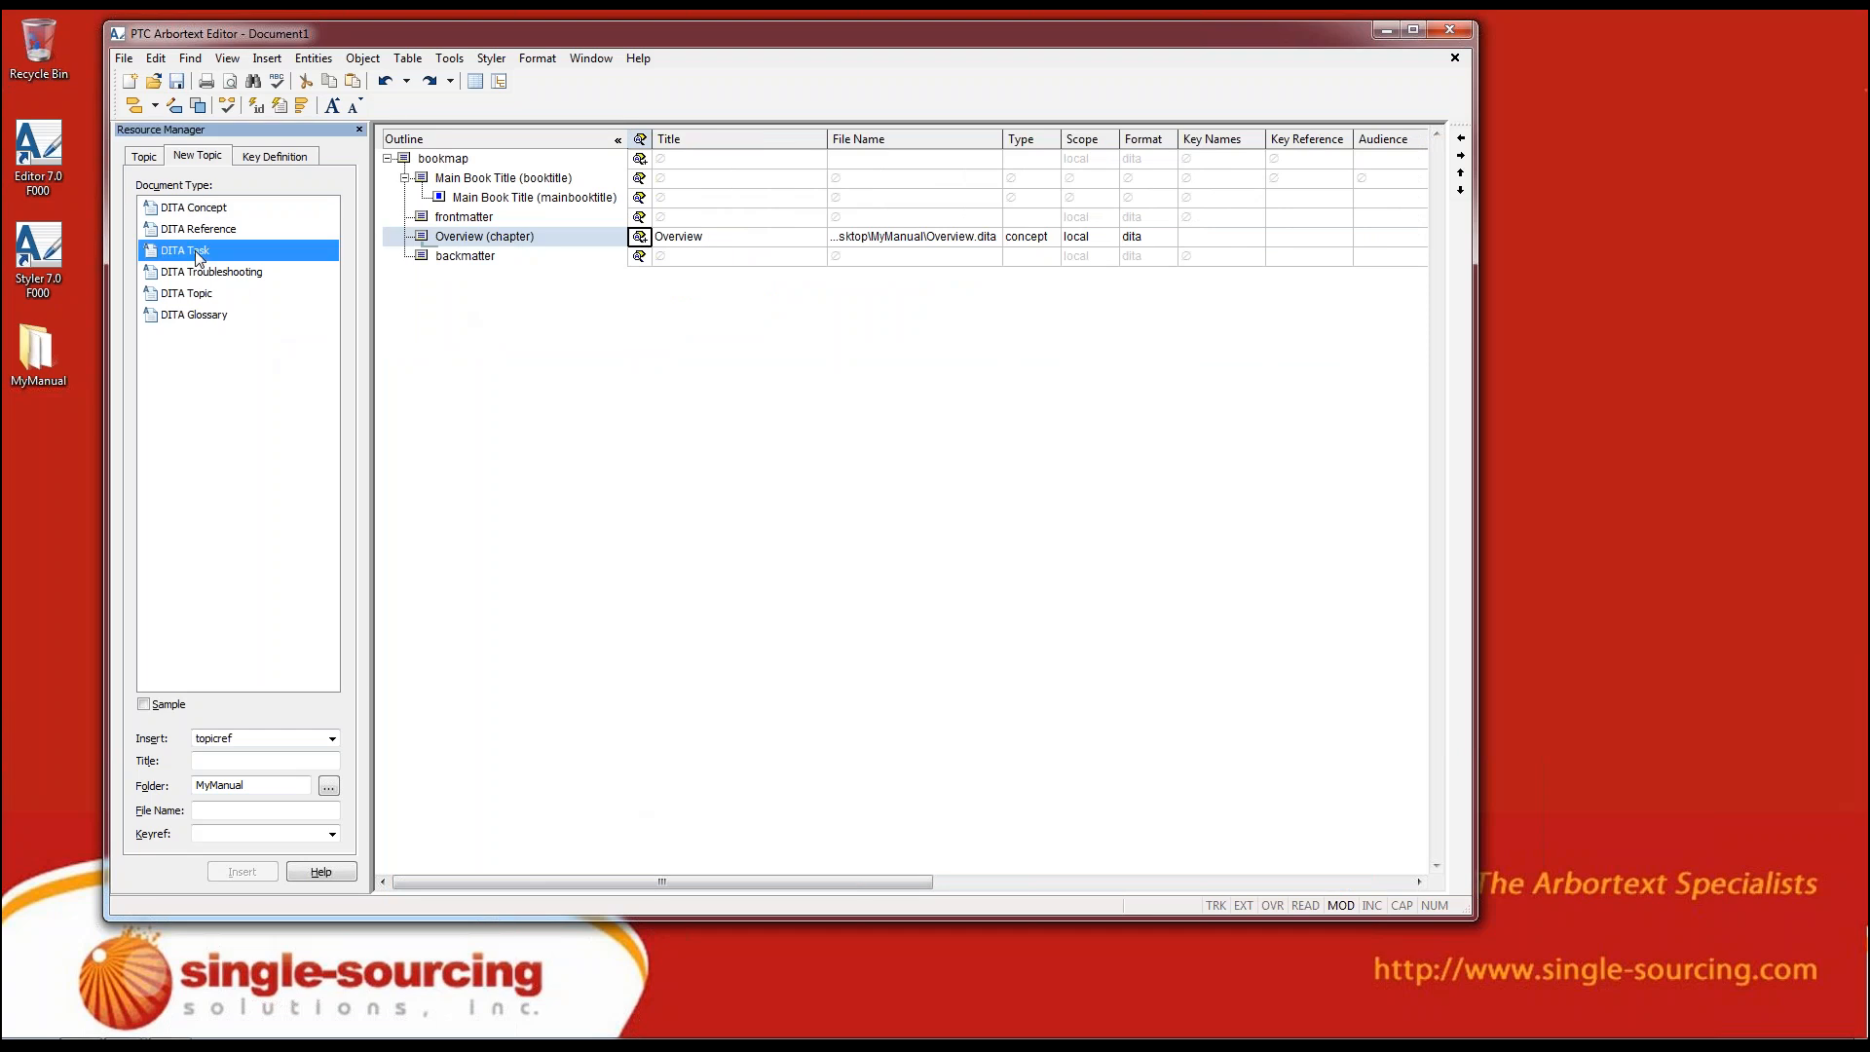
left_click(259, 761)
type("N")
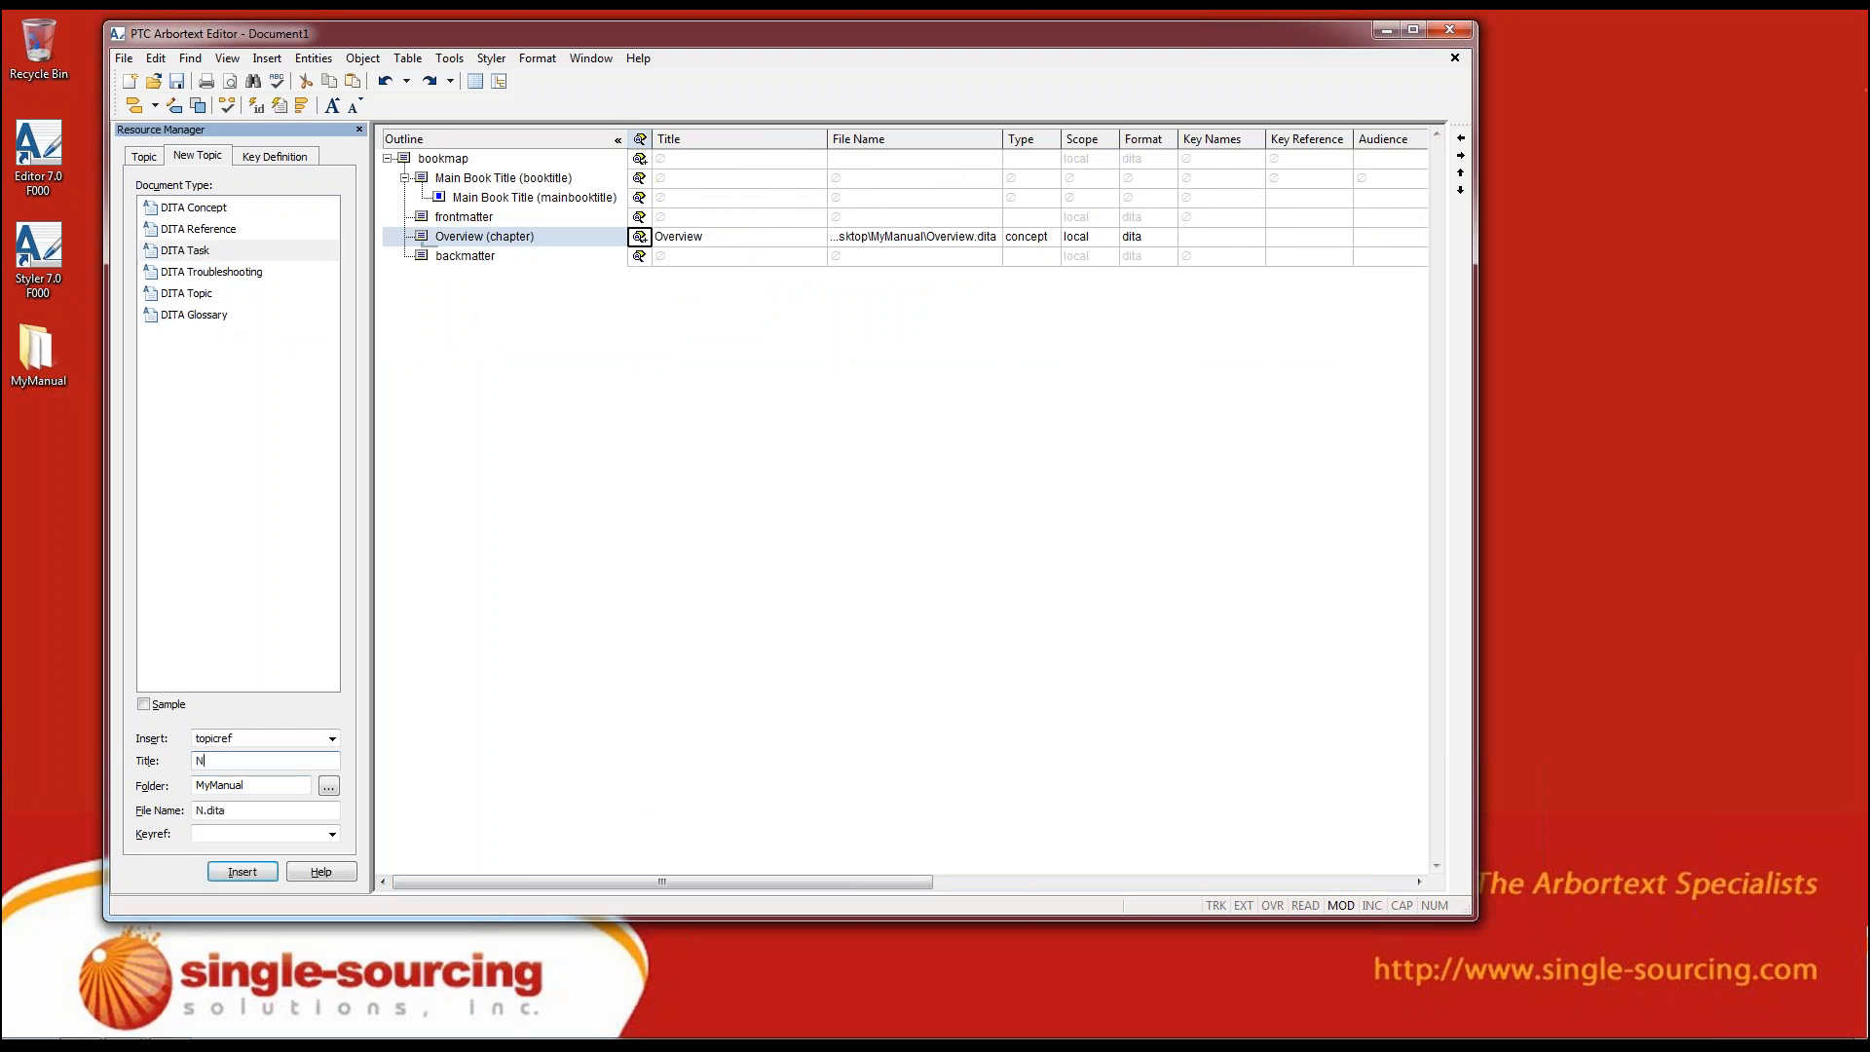
key("BackSpace")
type("T")
type("axk")
key("BackSpace")
key("BackSpace")
type("skTheFirs")
Insert the TaskTheFirst task as a topicref under the Overview chapter, keeping MyManual as its folder
left_click(264, 791)
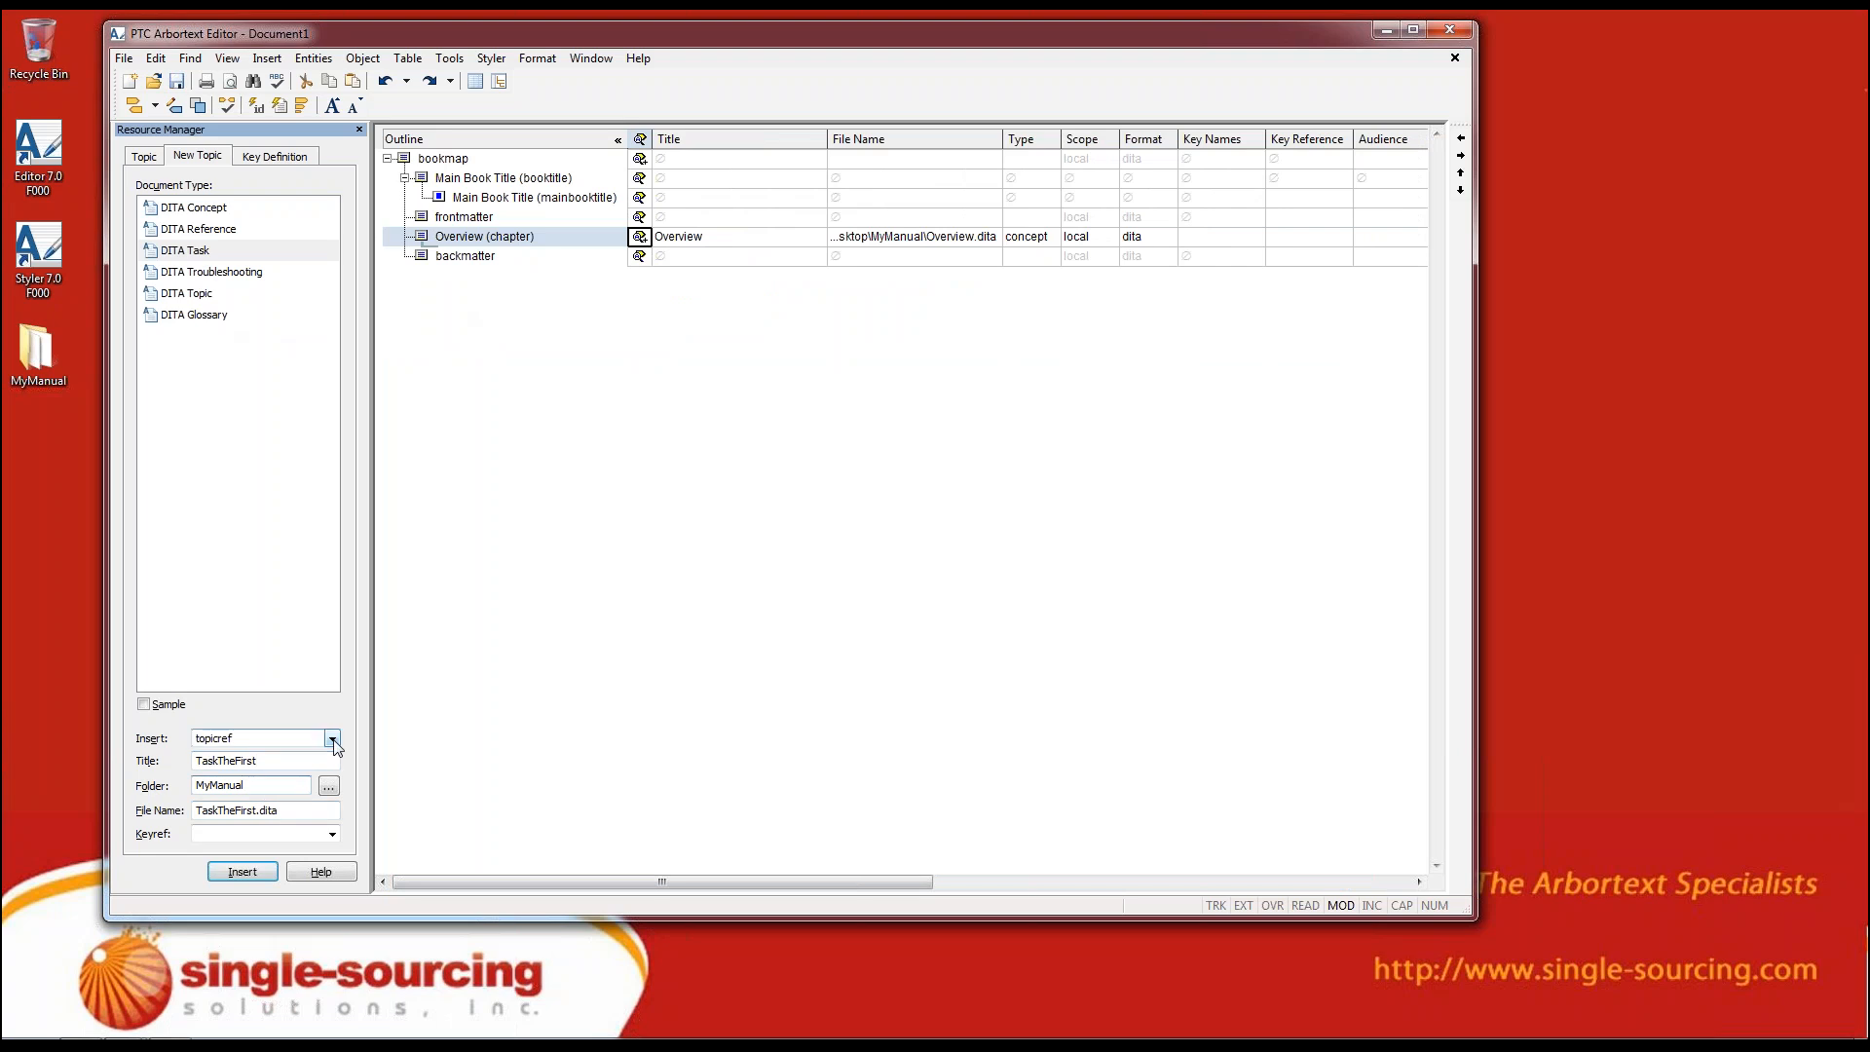
left_click(332, 740)
left_click(333, 739)
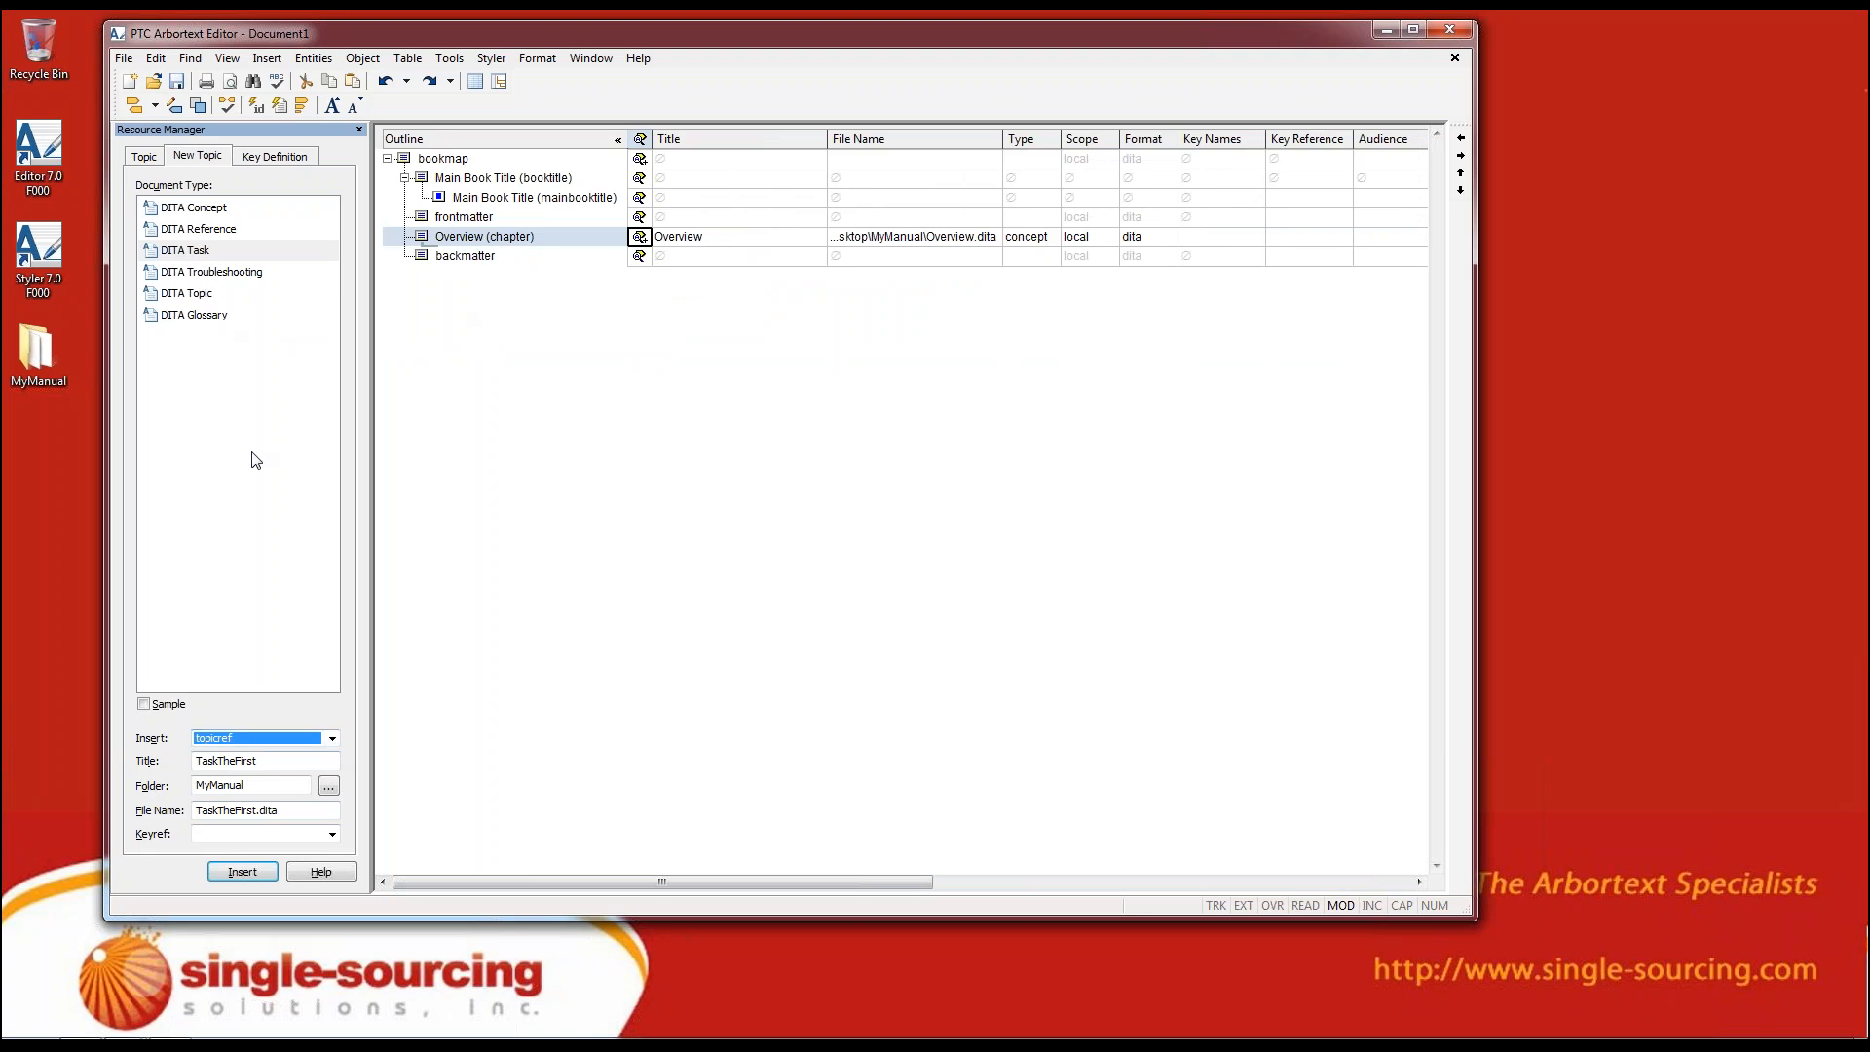
left_click(194, 253)
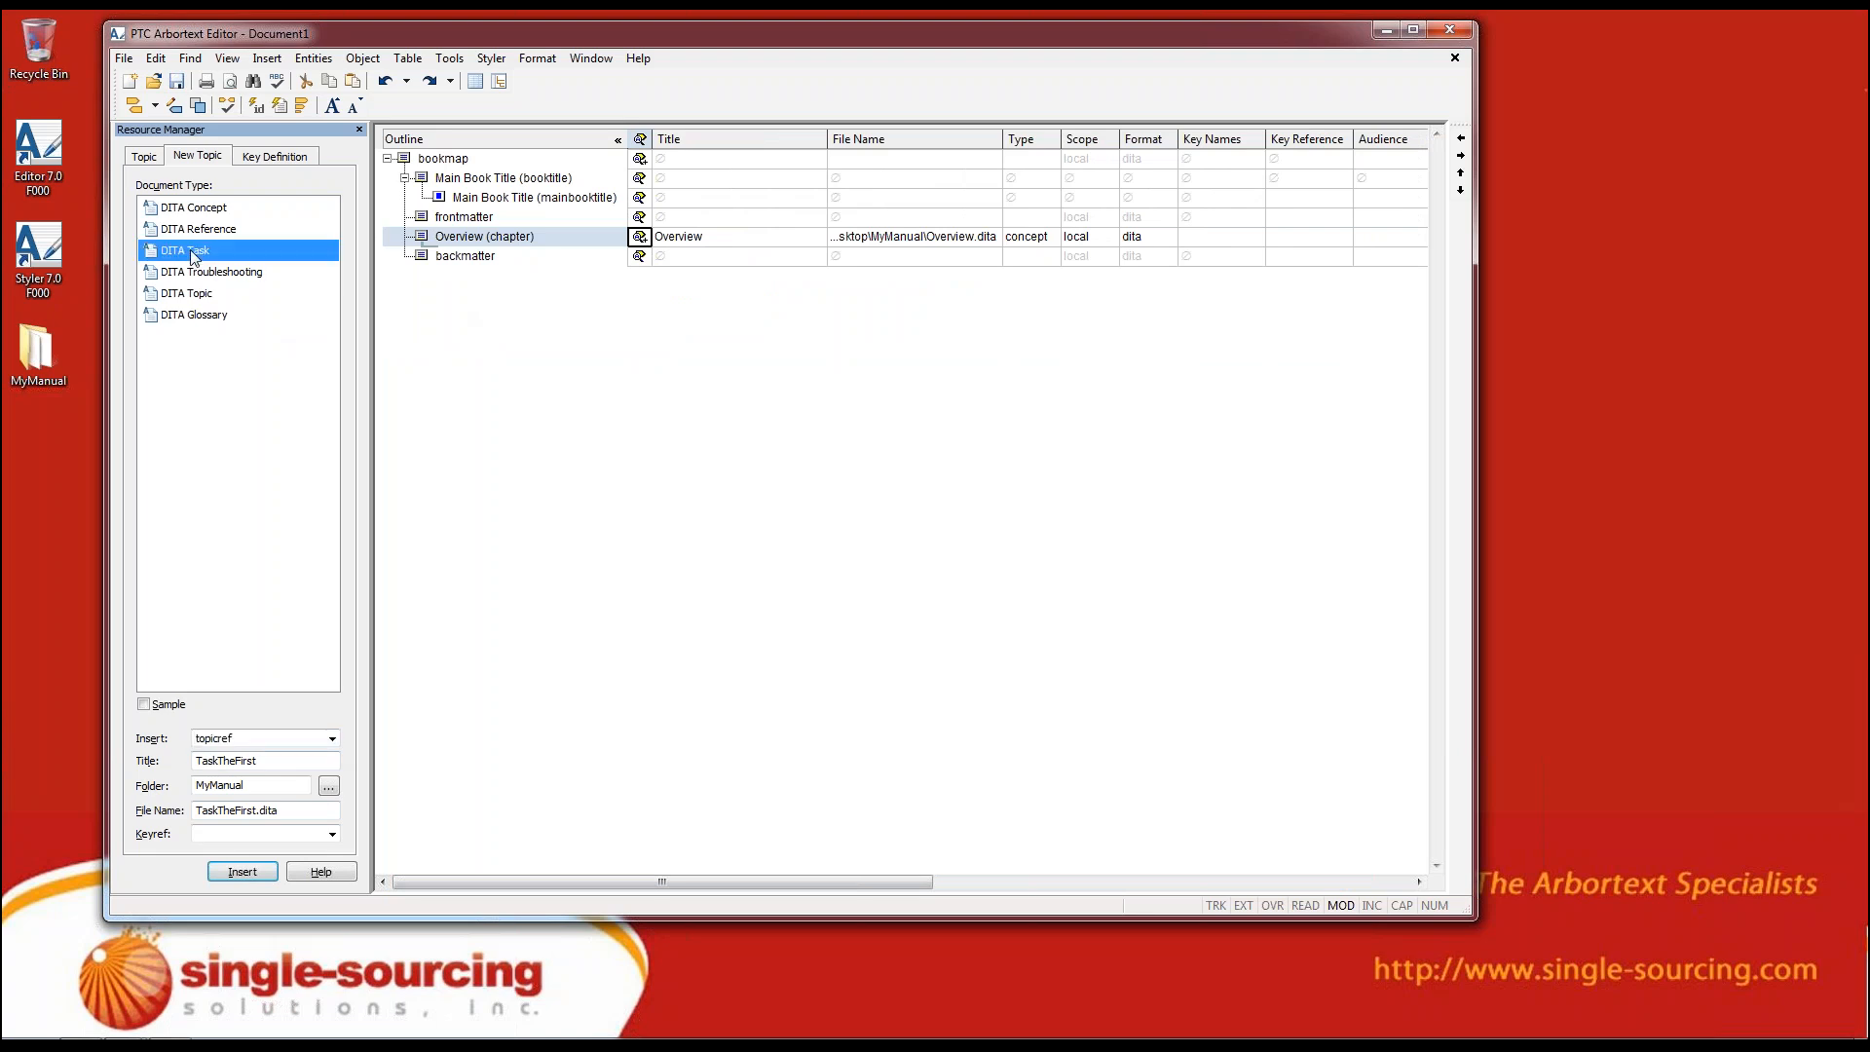
left_click(242, 871)
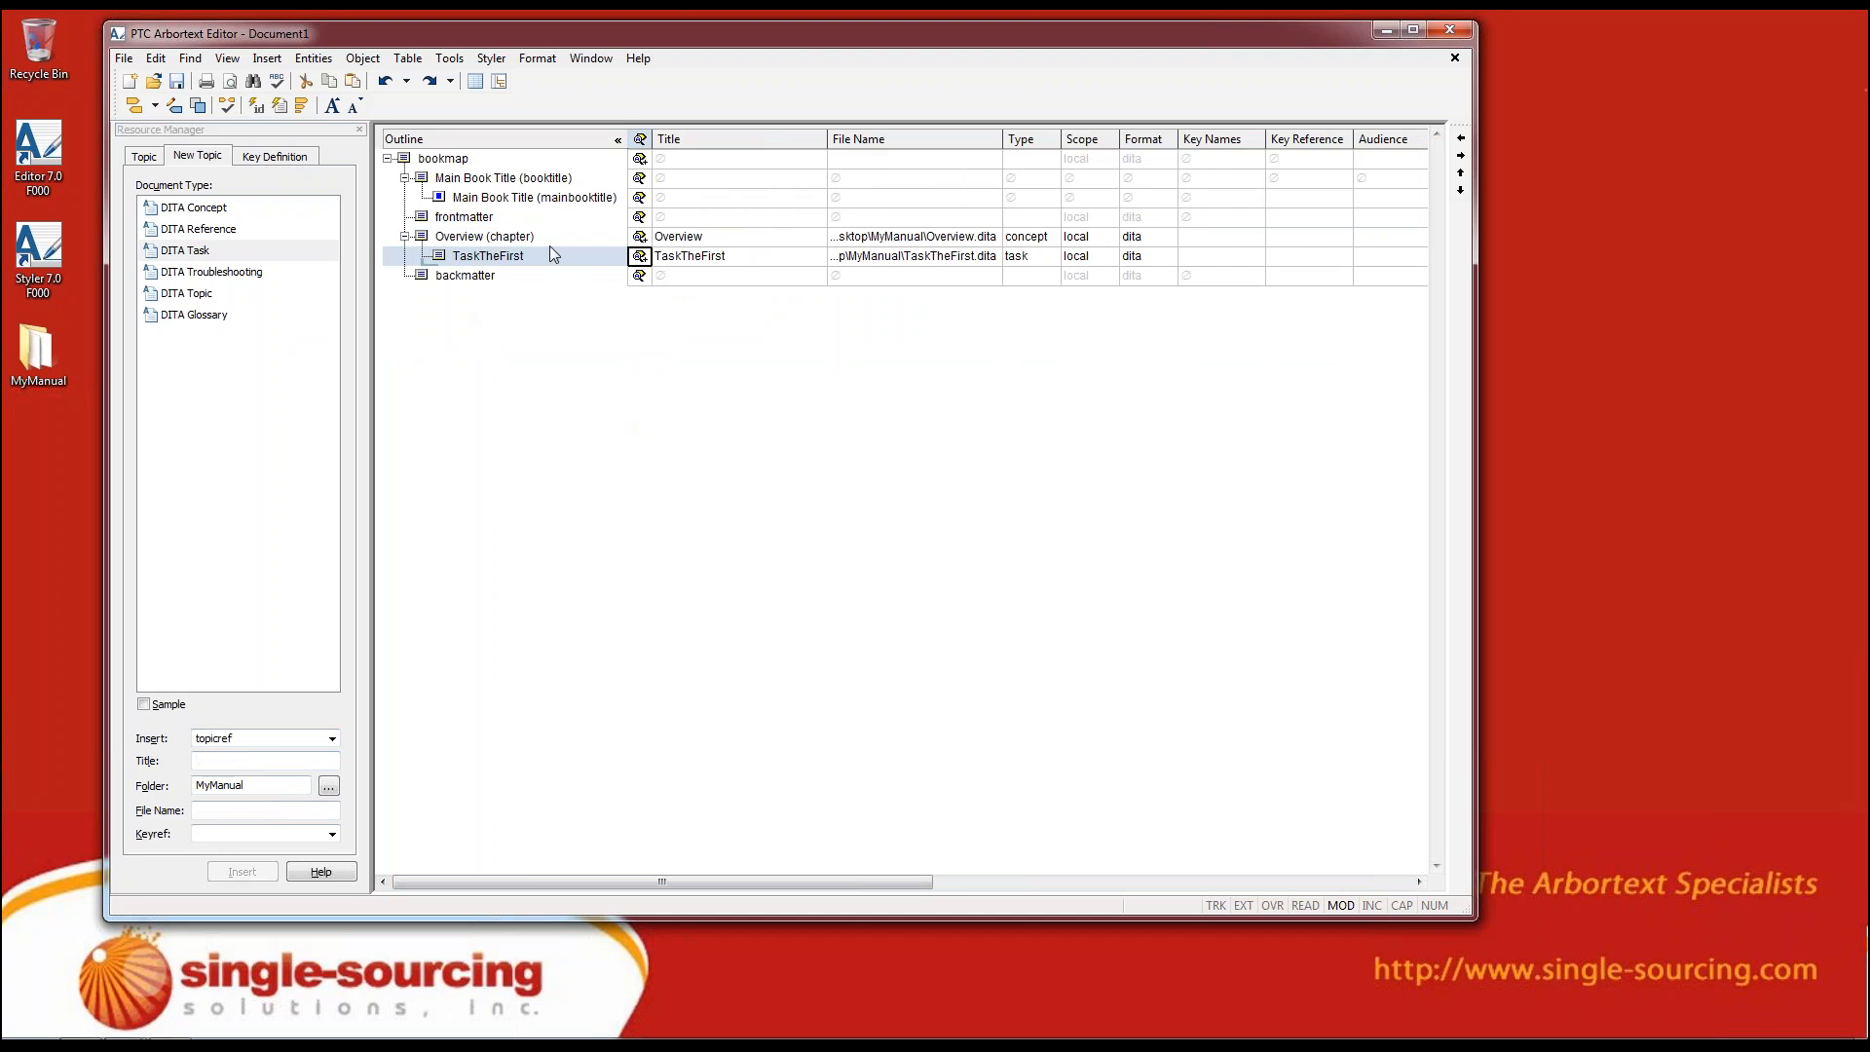
Examine how the Overview chapter and its nested task sit within the bookmap outline
left_click(419, 258)
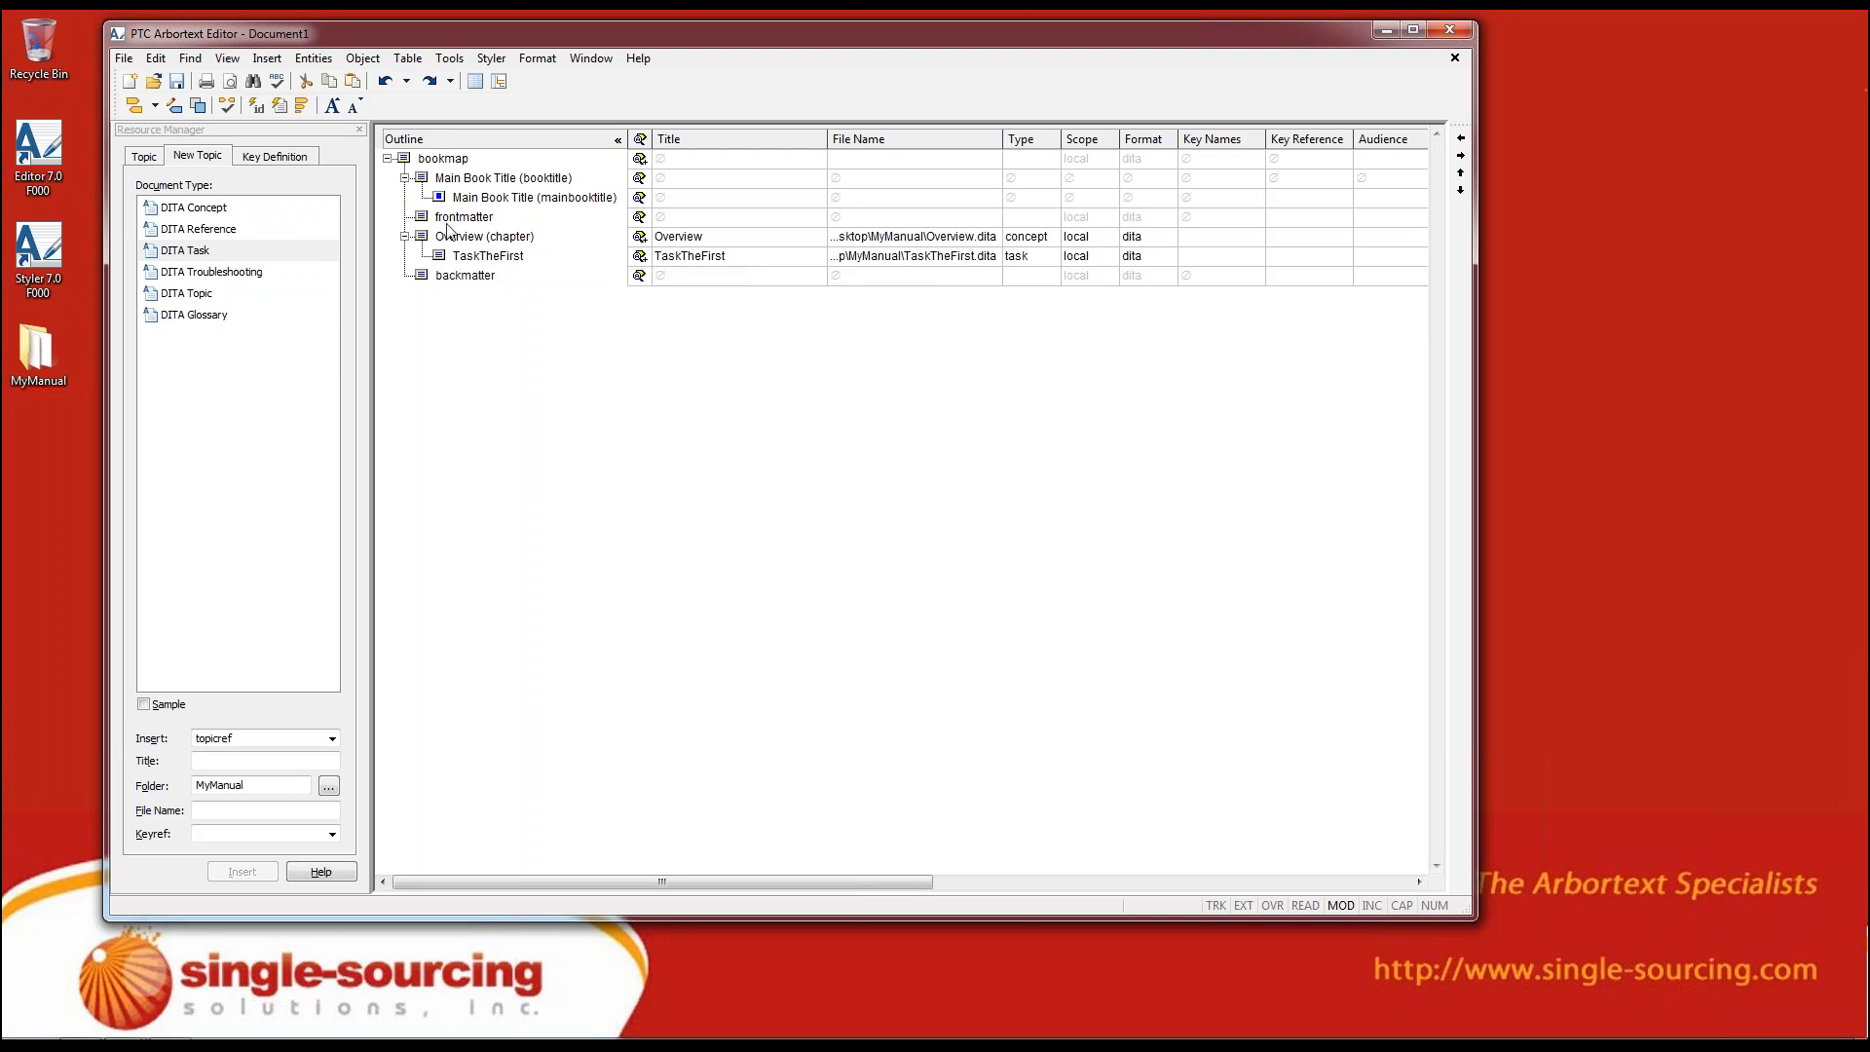
left_click(420, 237)
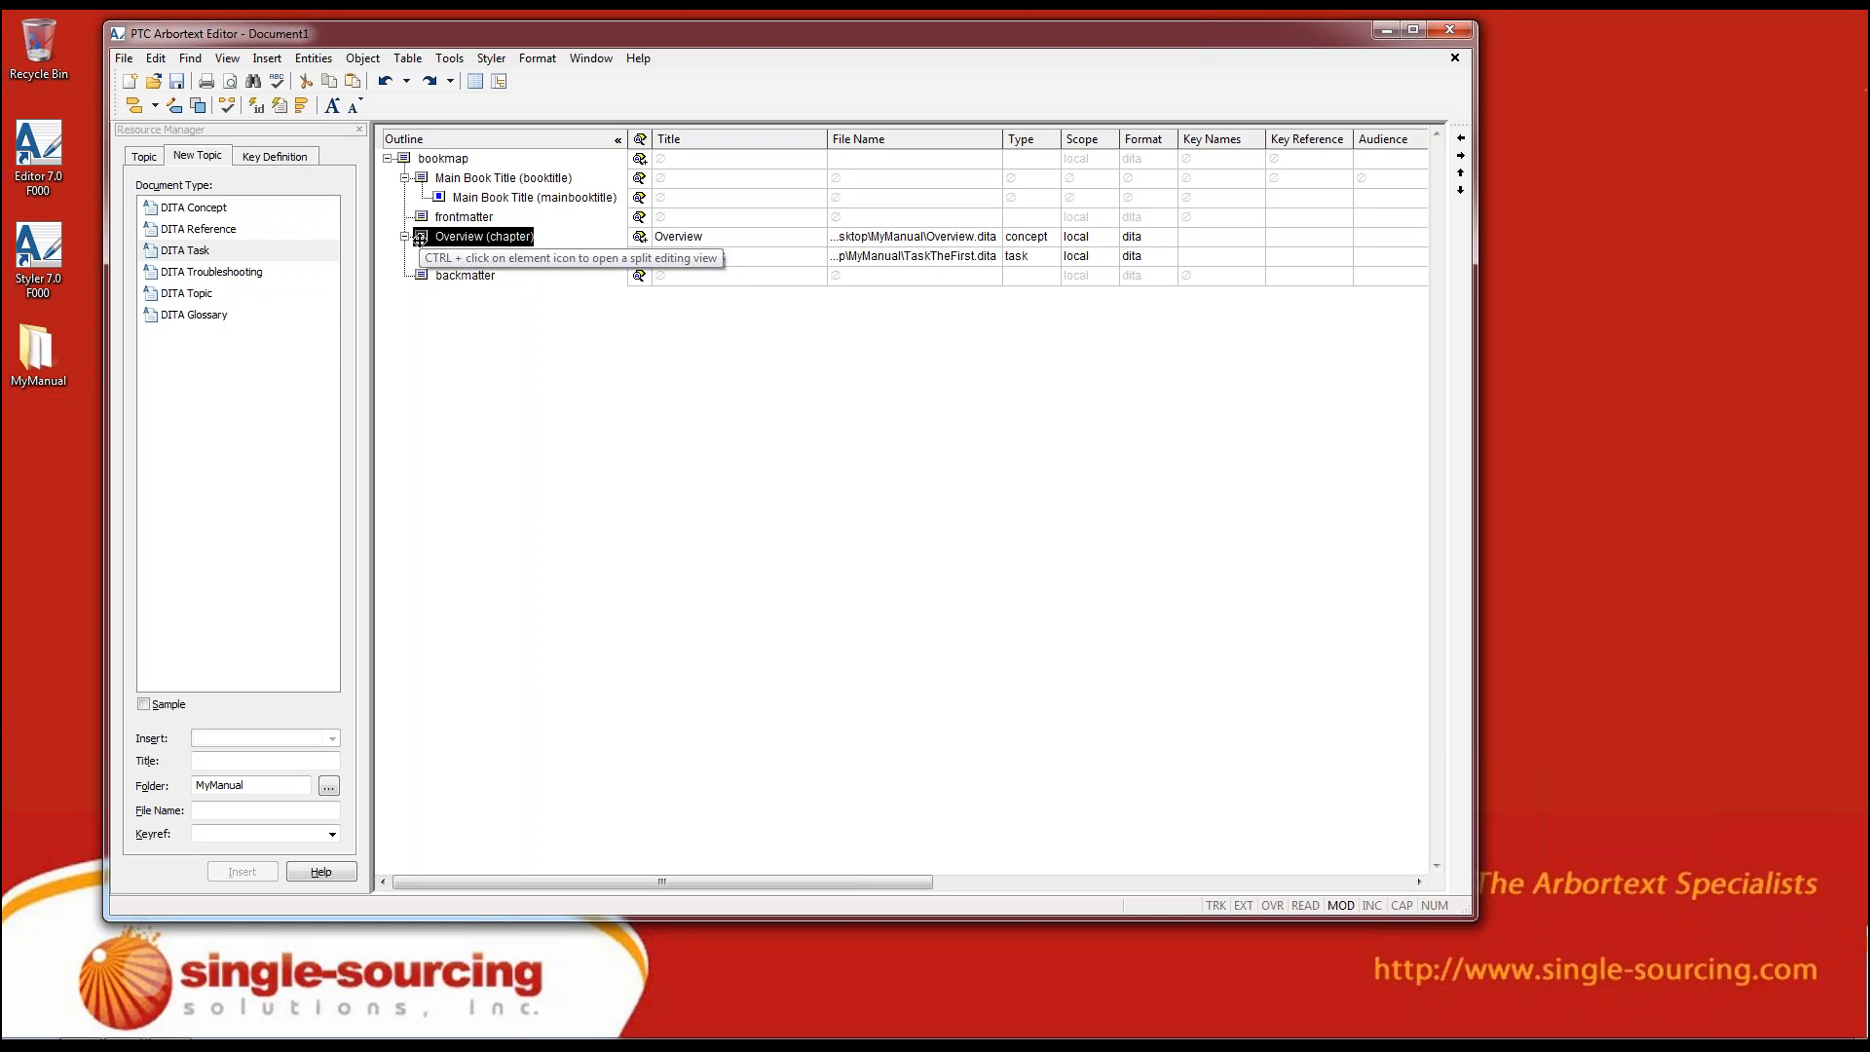
left_click(624, 393)
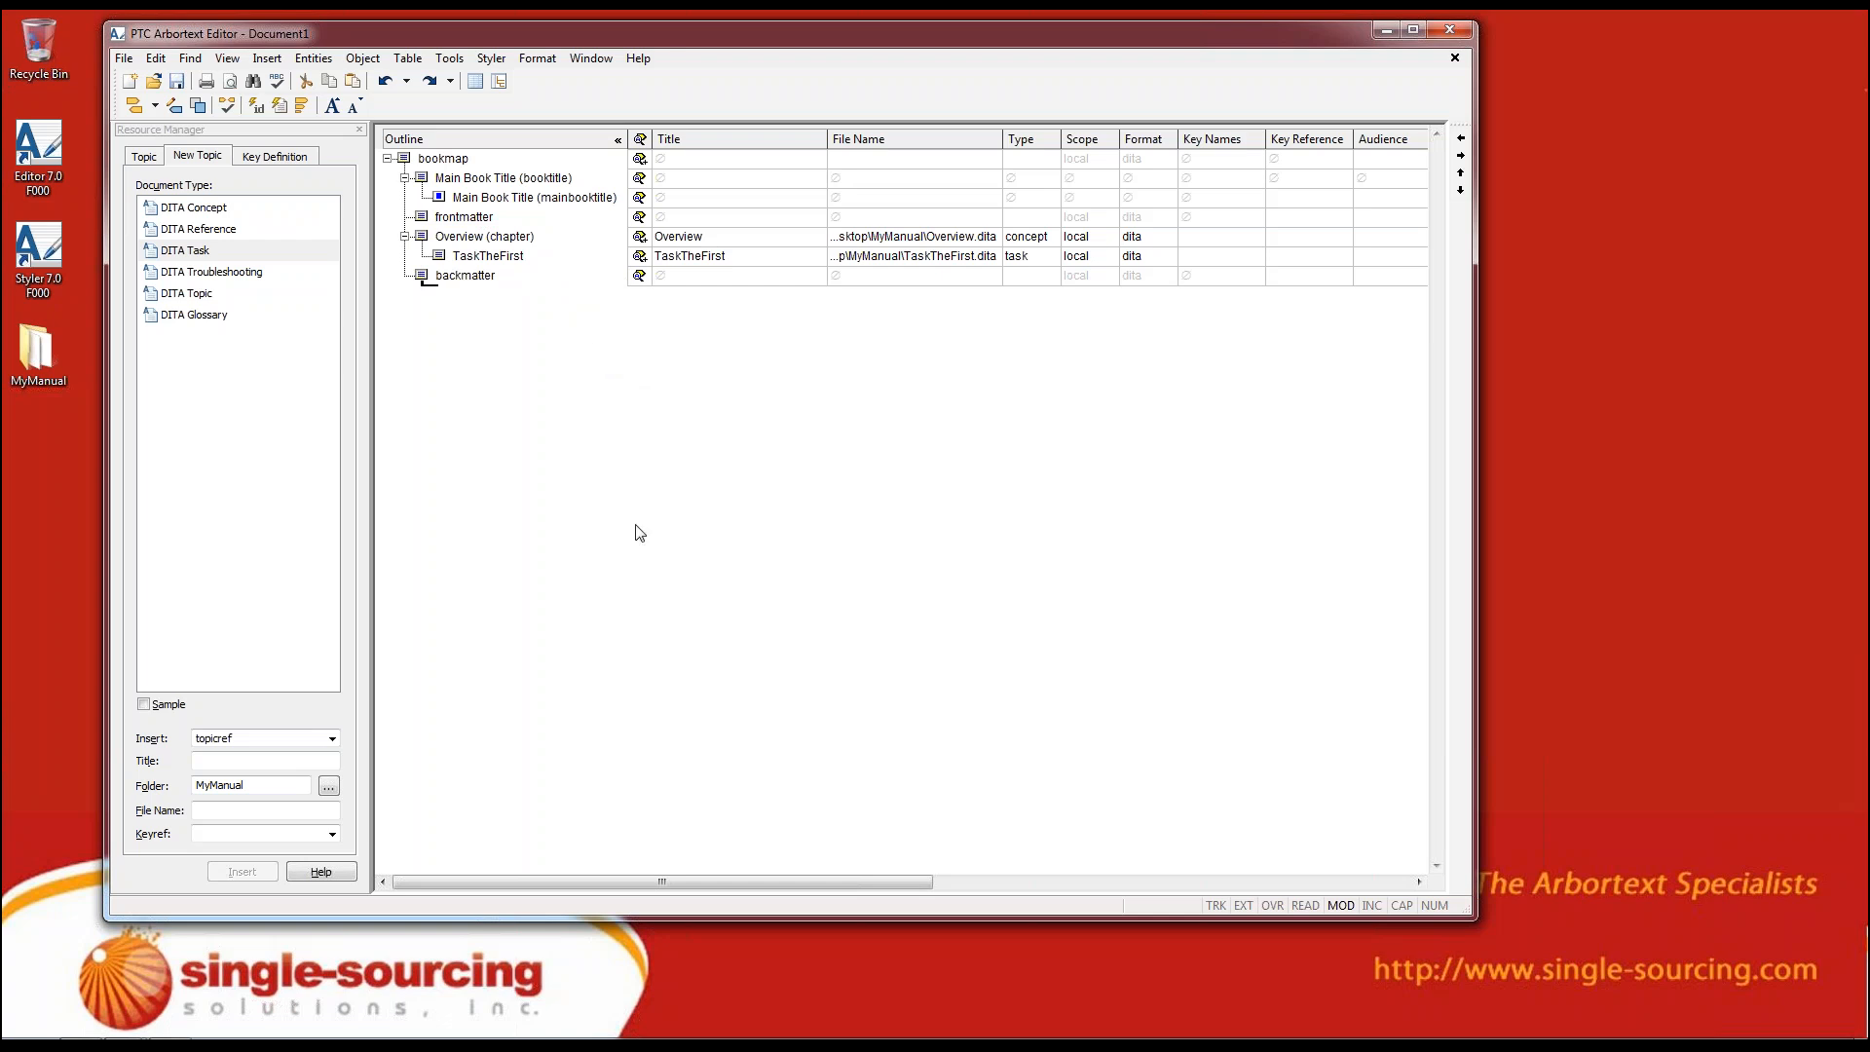
left_click(532, 202)
left_click(464, 188)
left_click(488, 207)
Split the document window top-bottom to show the formatted editing view beneath the document map
left_click(581, 58)
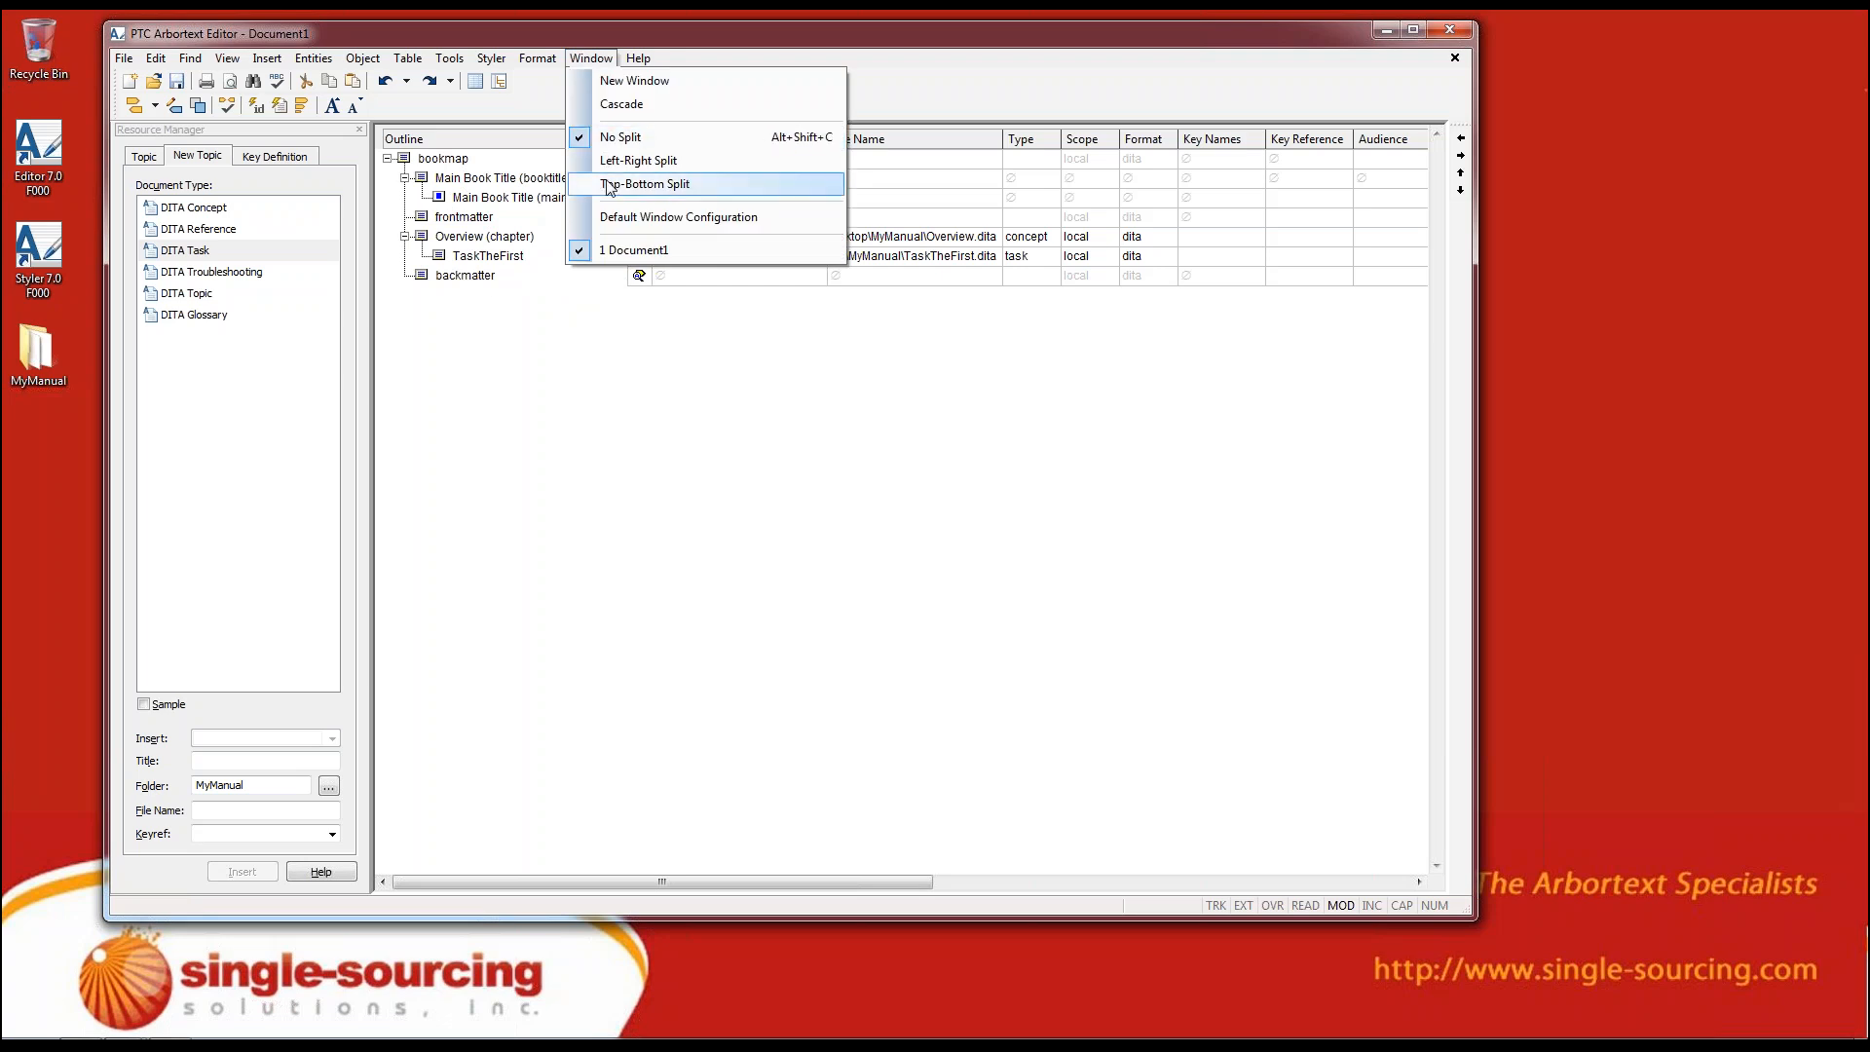
left_click(728, 481)
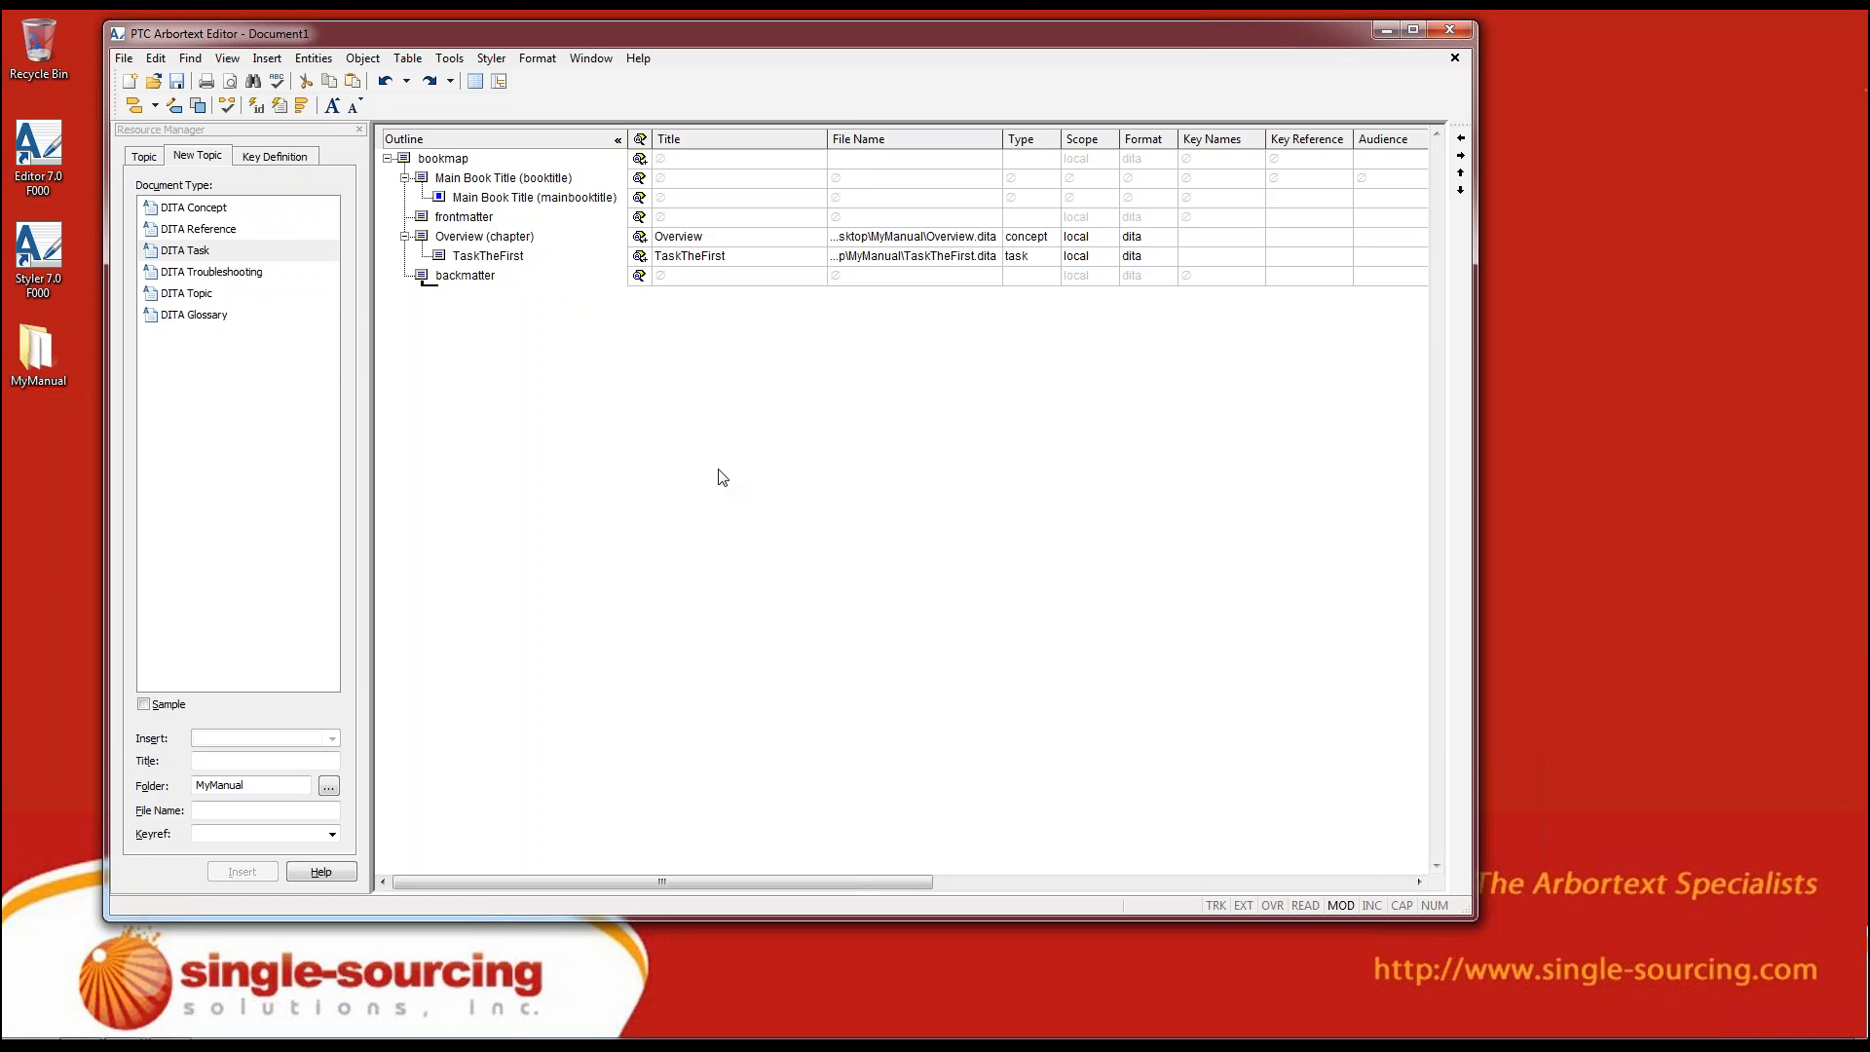
left_click(587, 58)
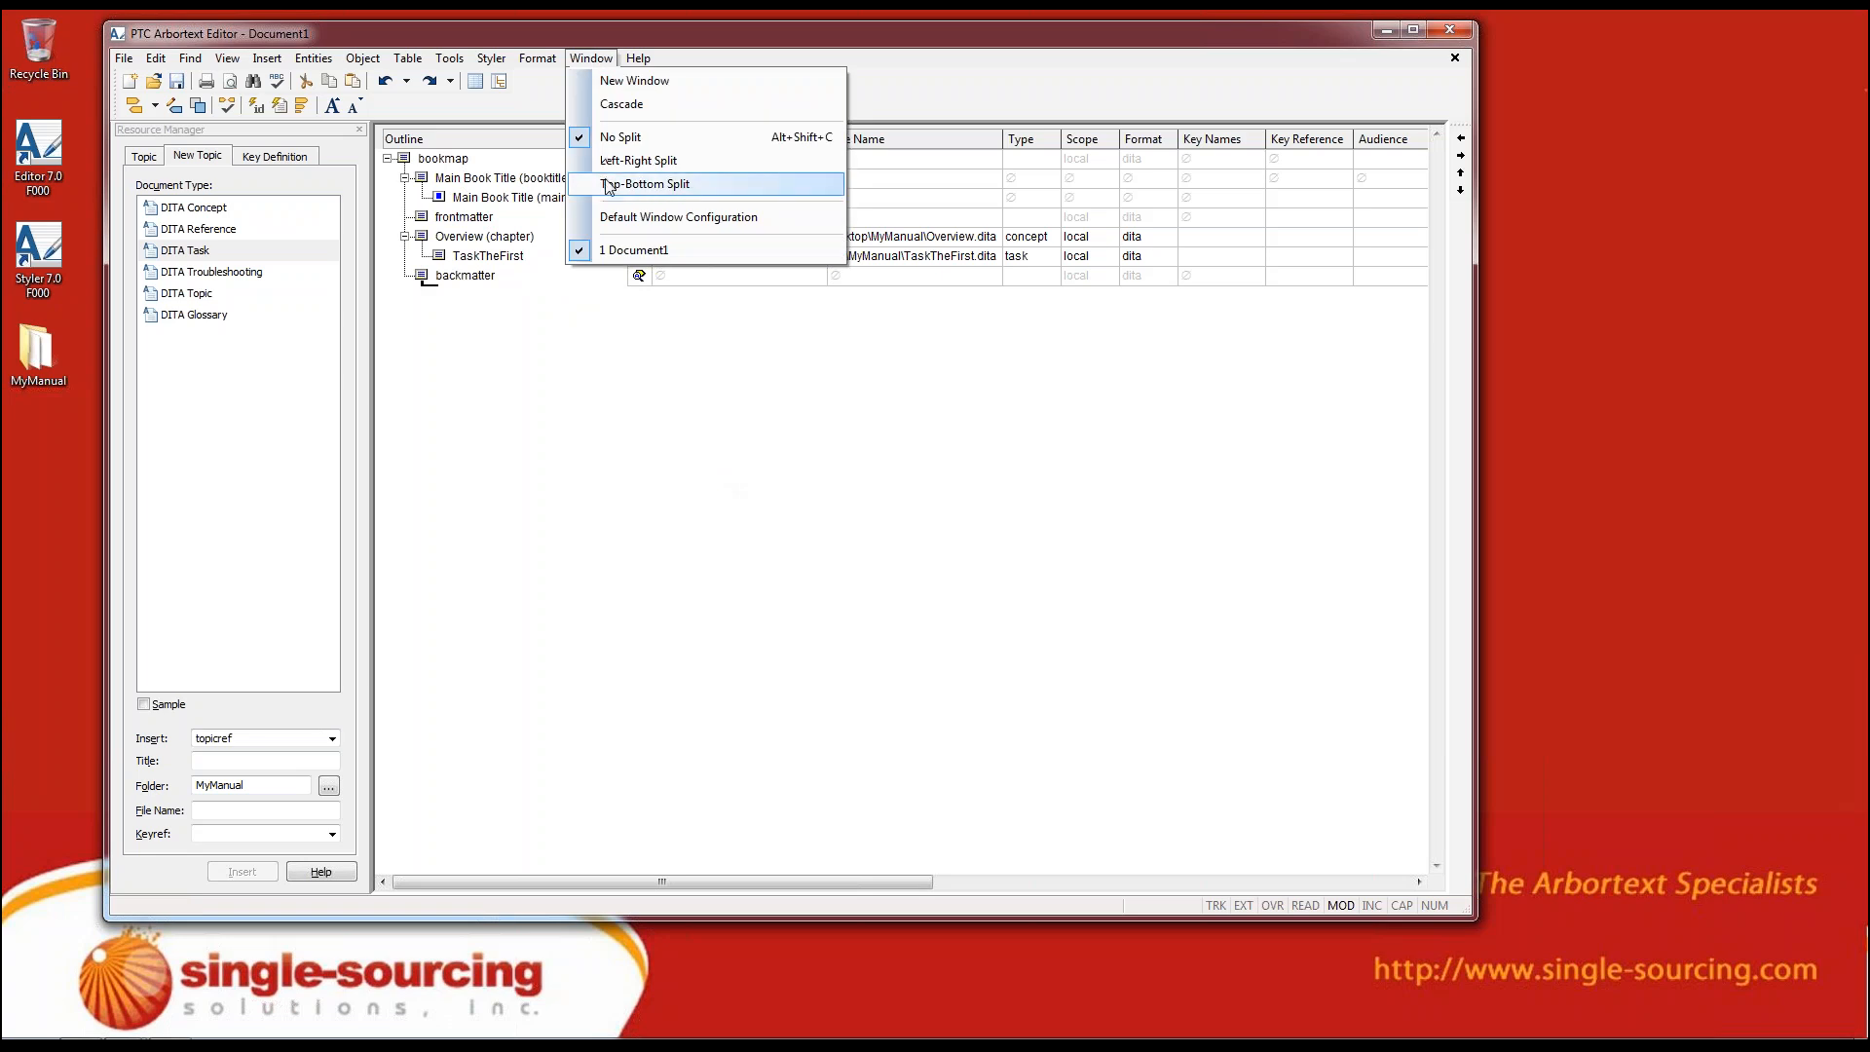
left_click(608, 185)
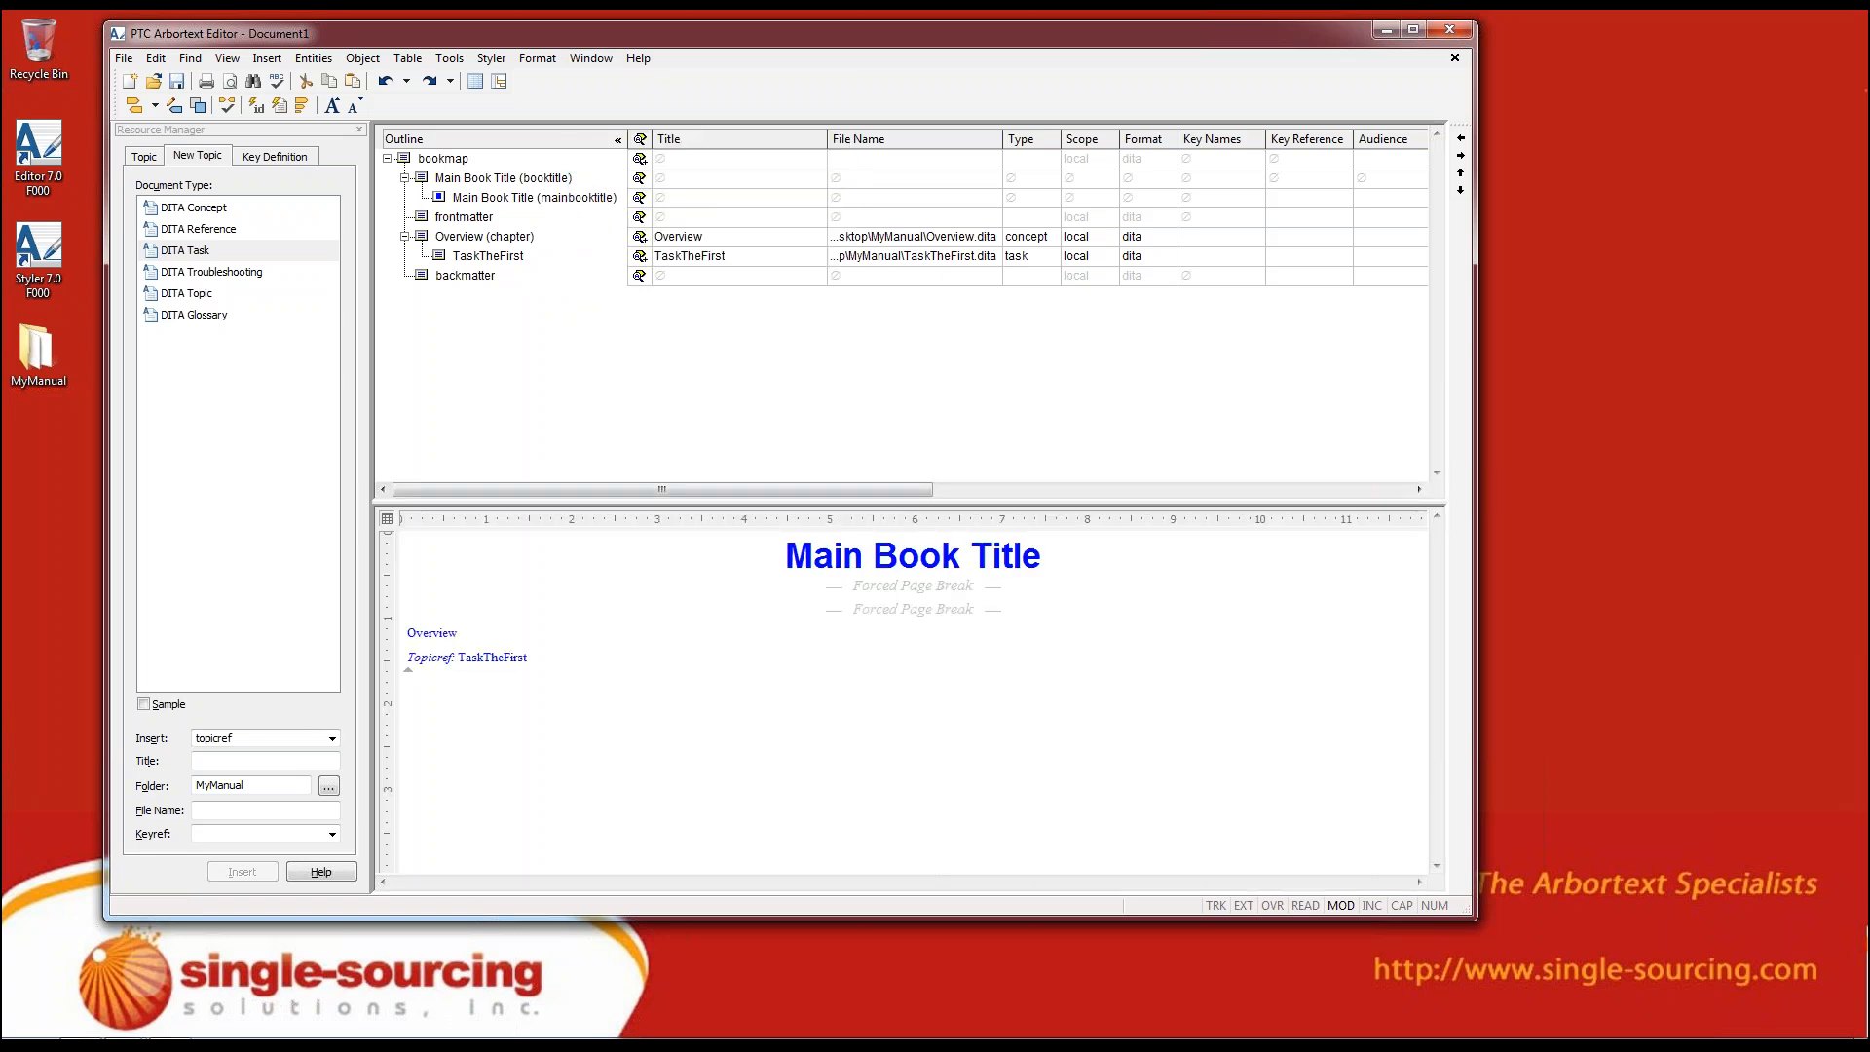
Replace the main book title in the editing view with the author's first name in possessive form followed by "Book Title"
triple_click(940, 563)
type("Li")
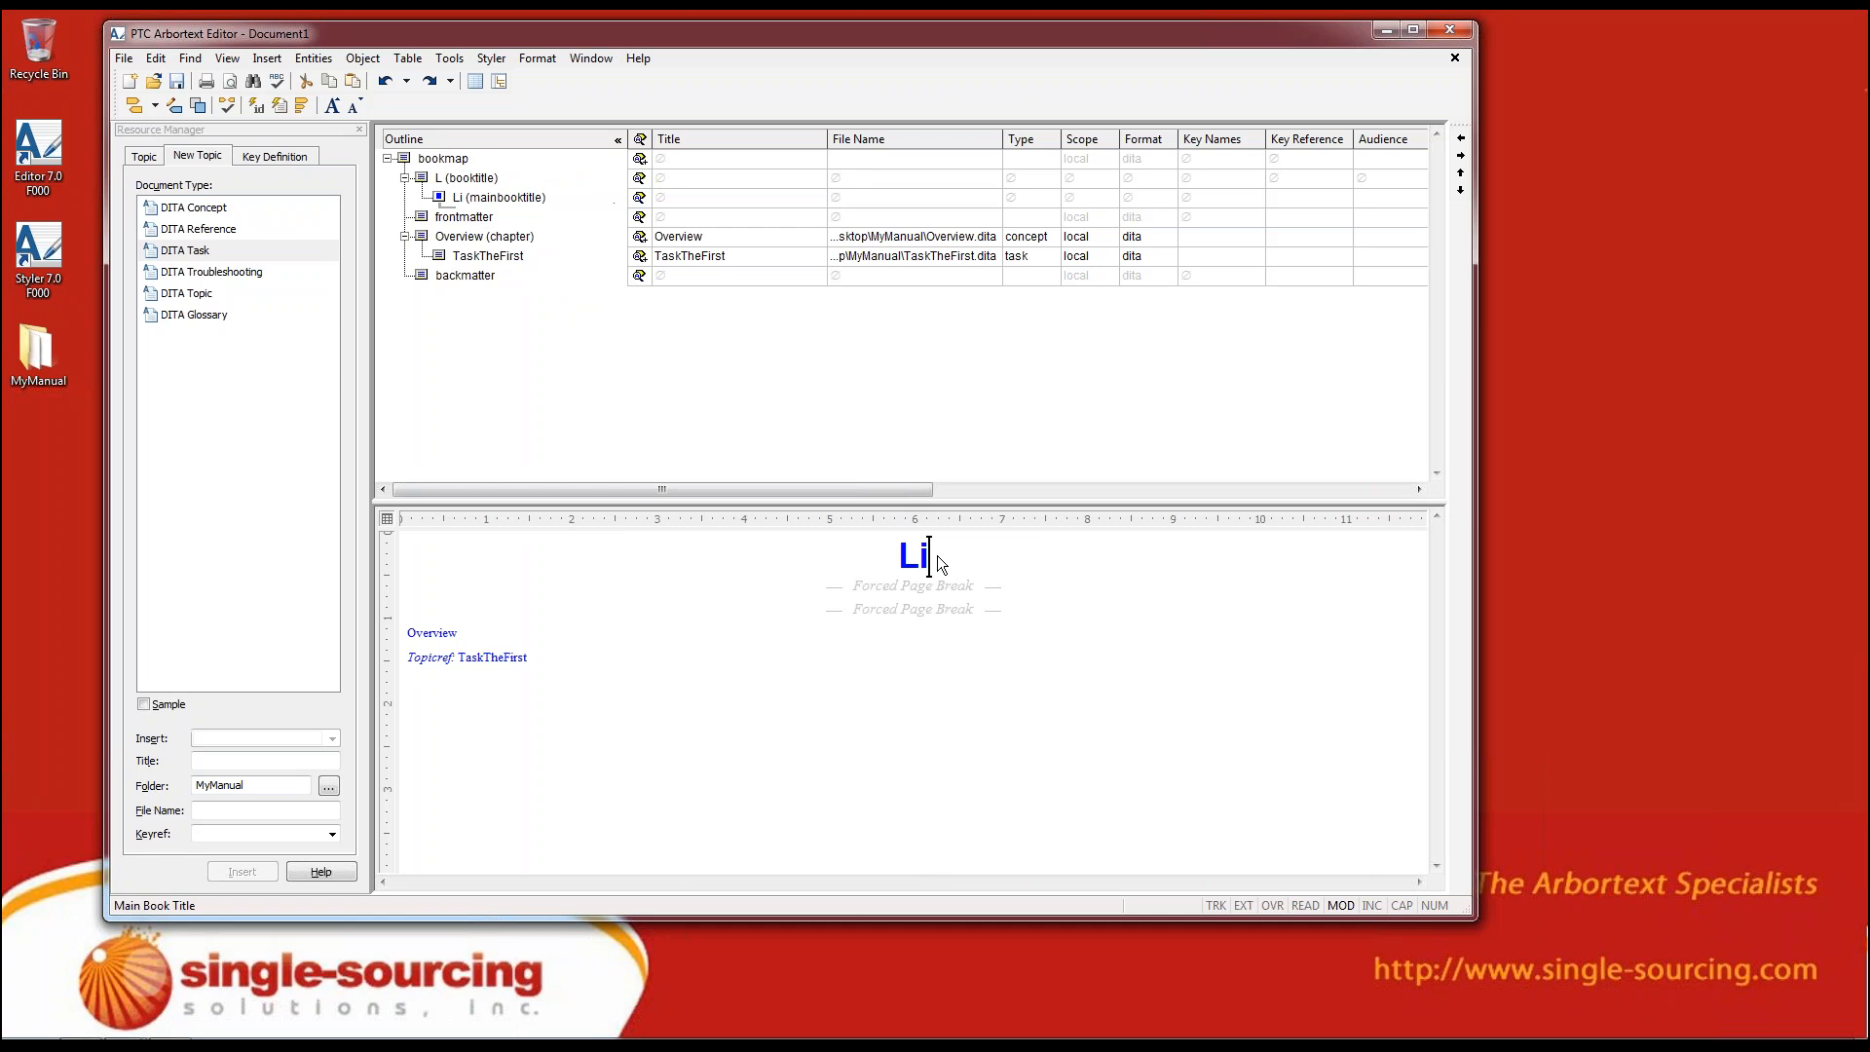
type("z's Book")
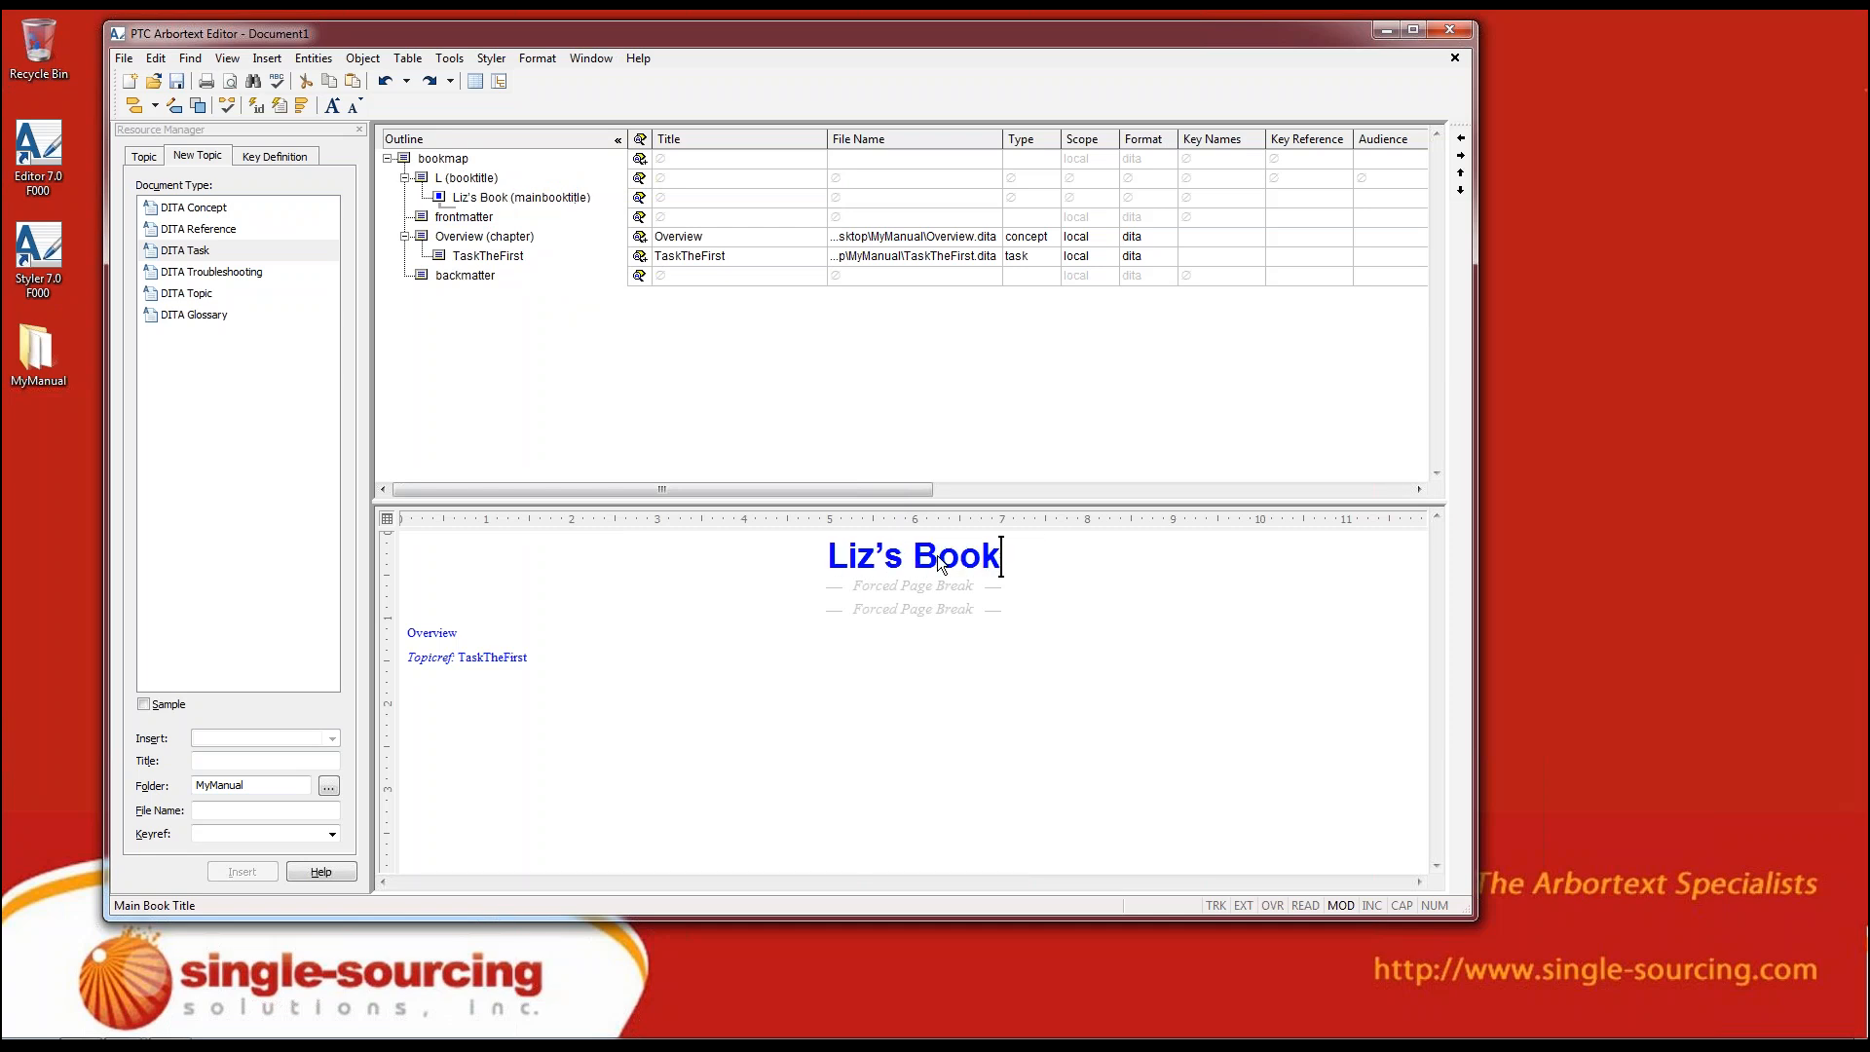
type(" Title")
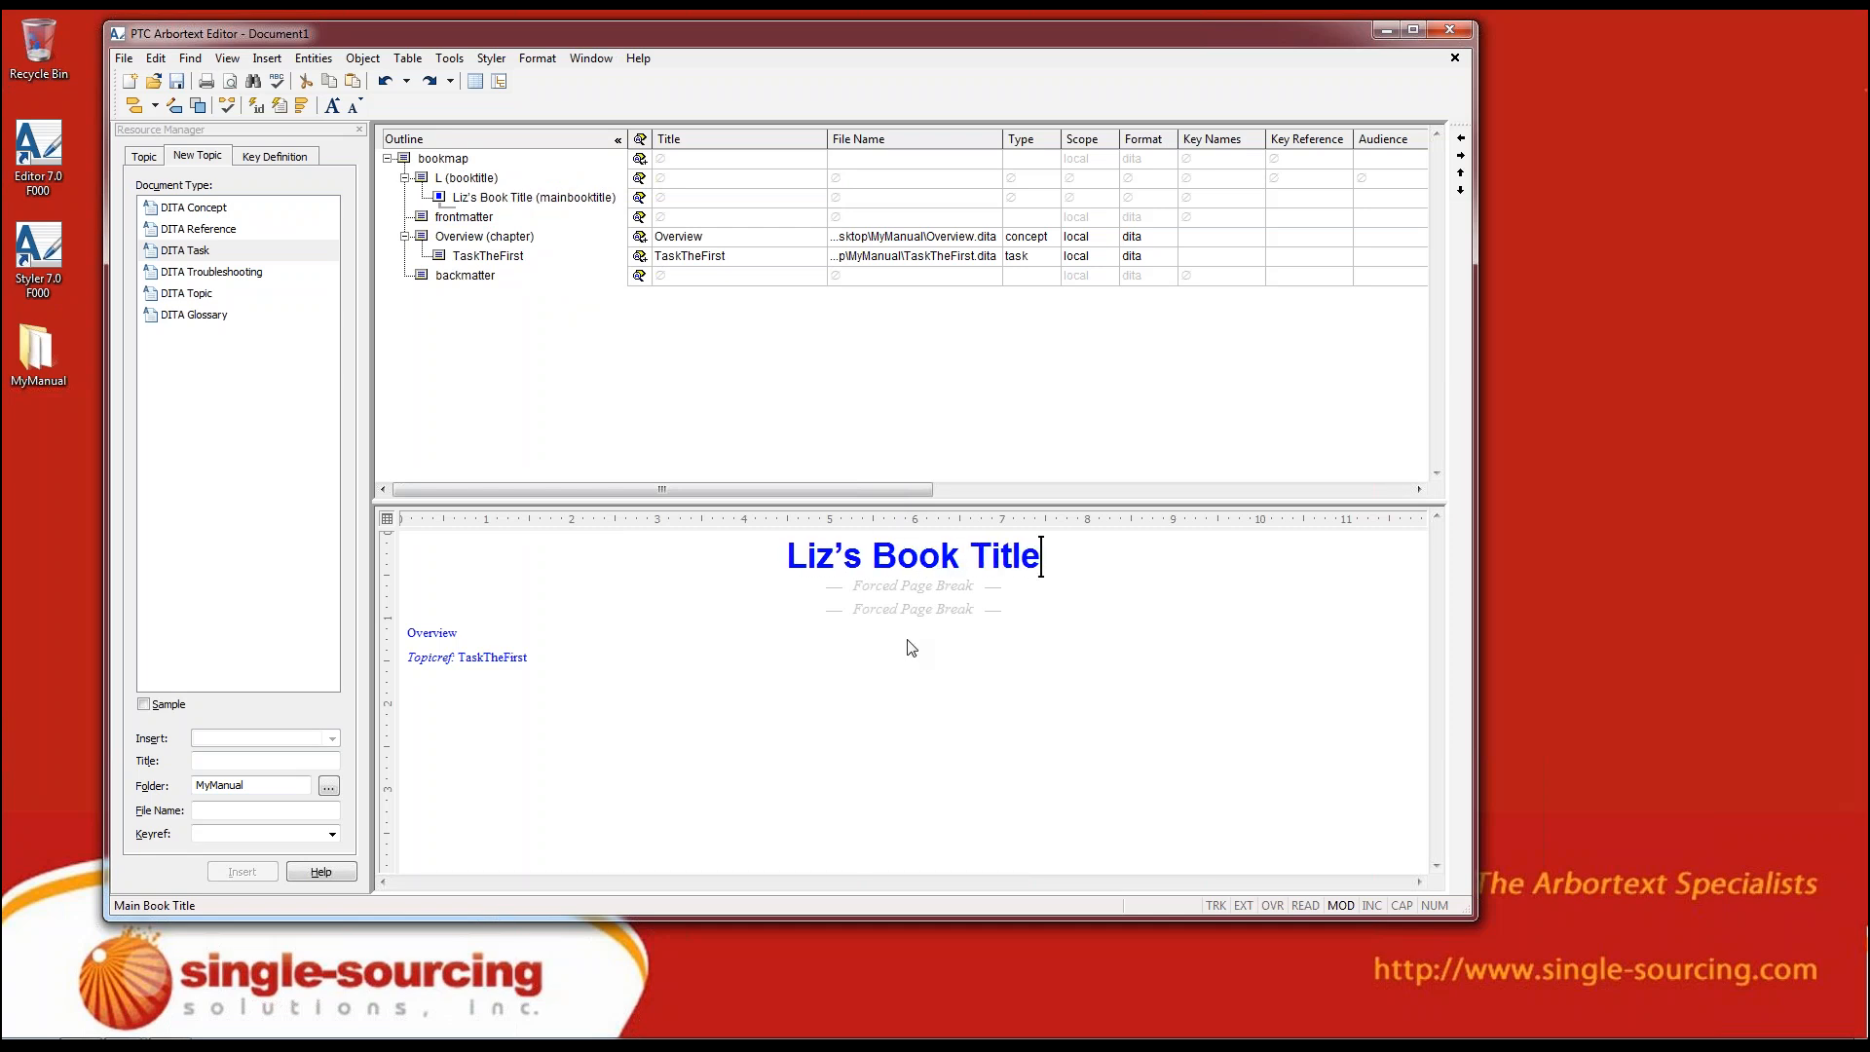
left_click(907, 643)
left_click(814, 677)
Remove the window split and switch the bookmap from the document map to the Edit view
left_click(582, 58)
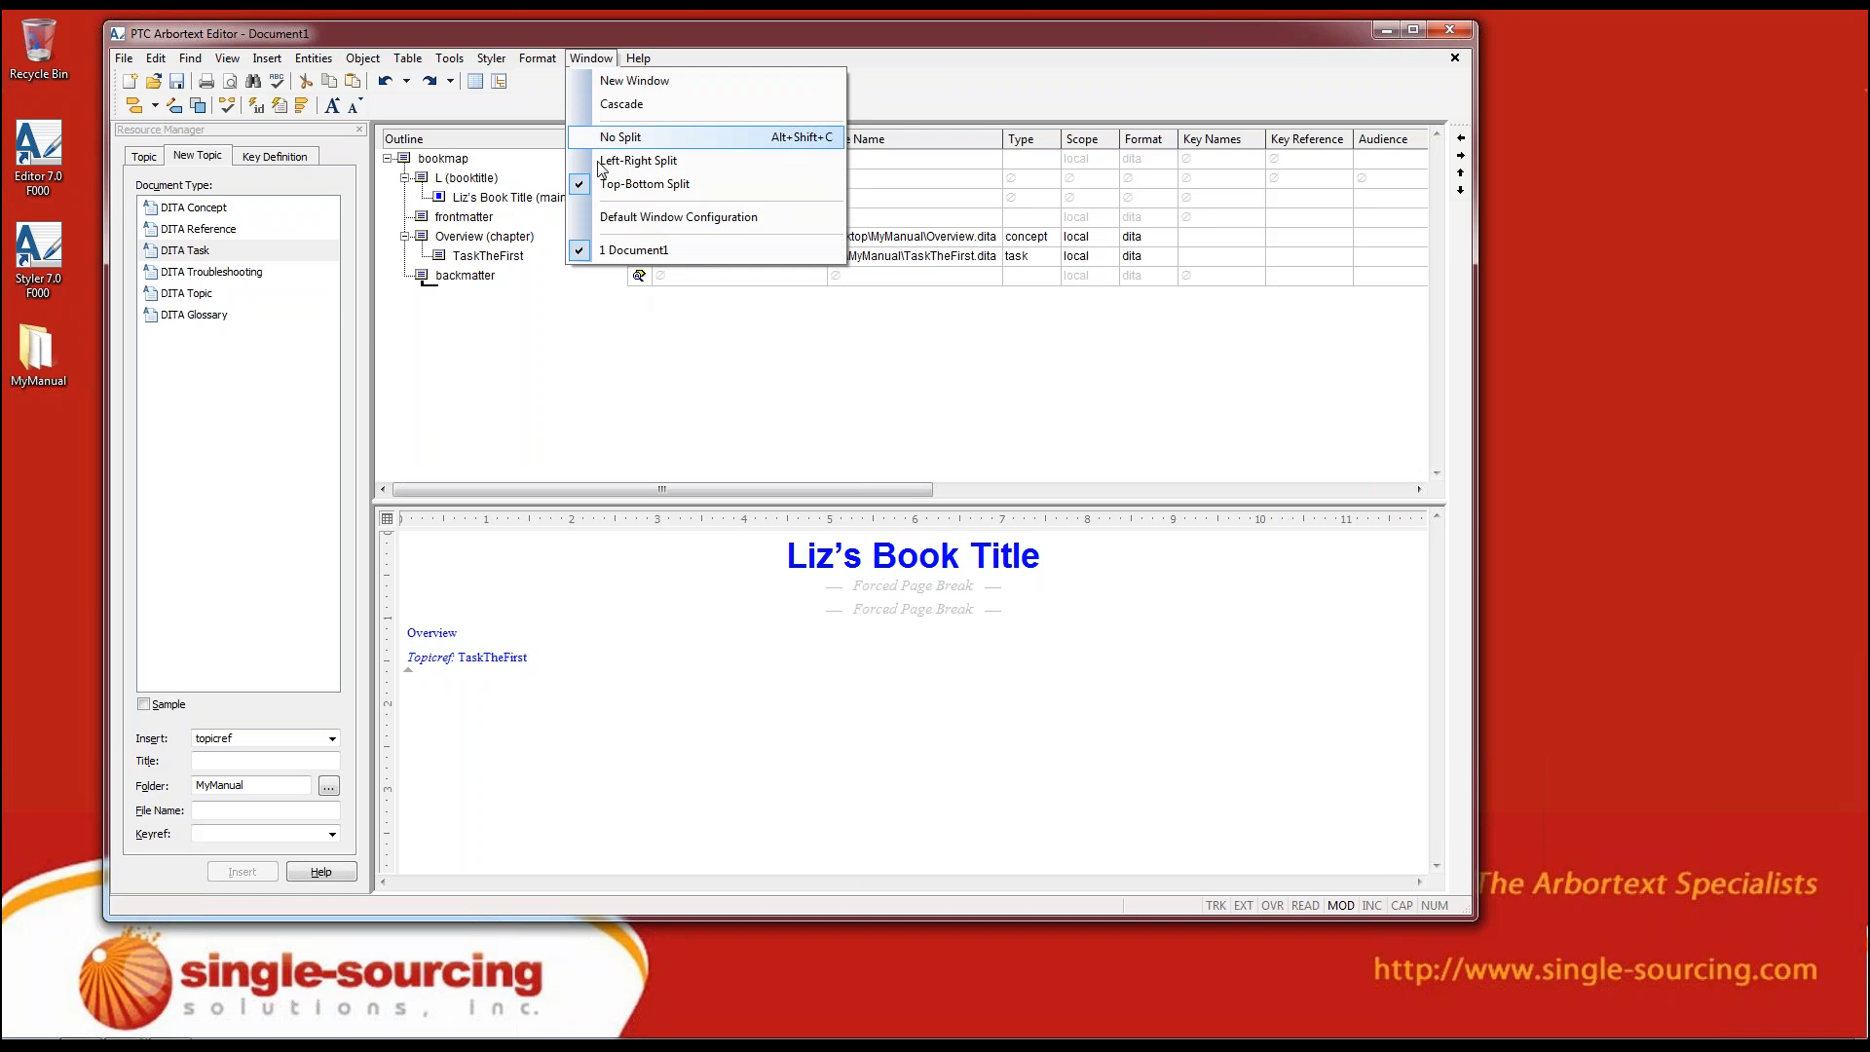
left_click(620, 137)
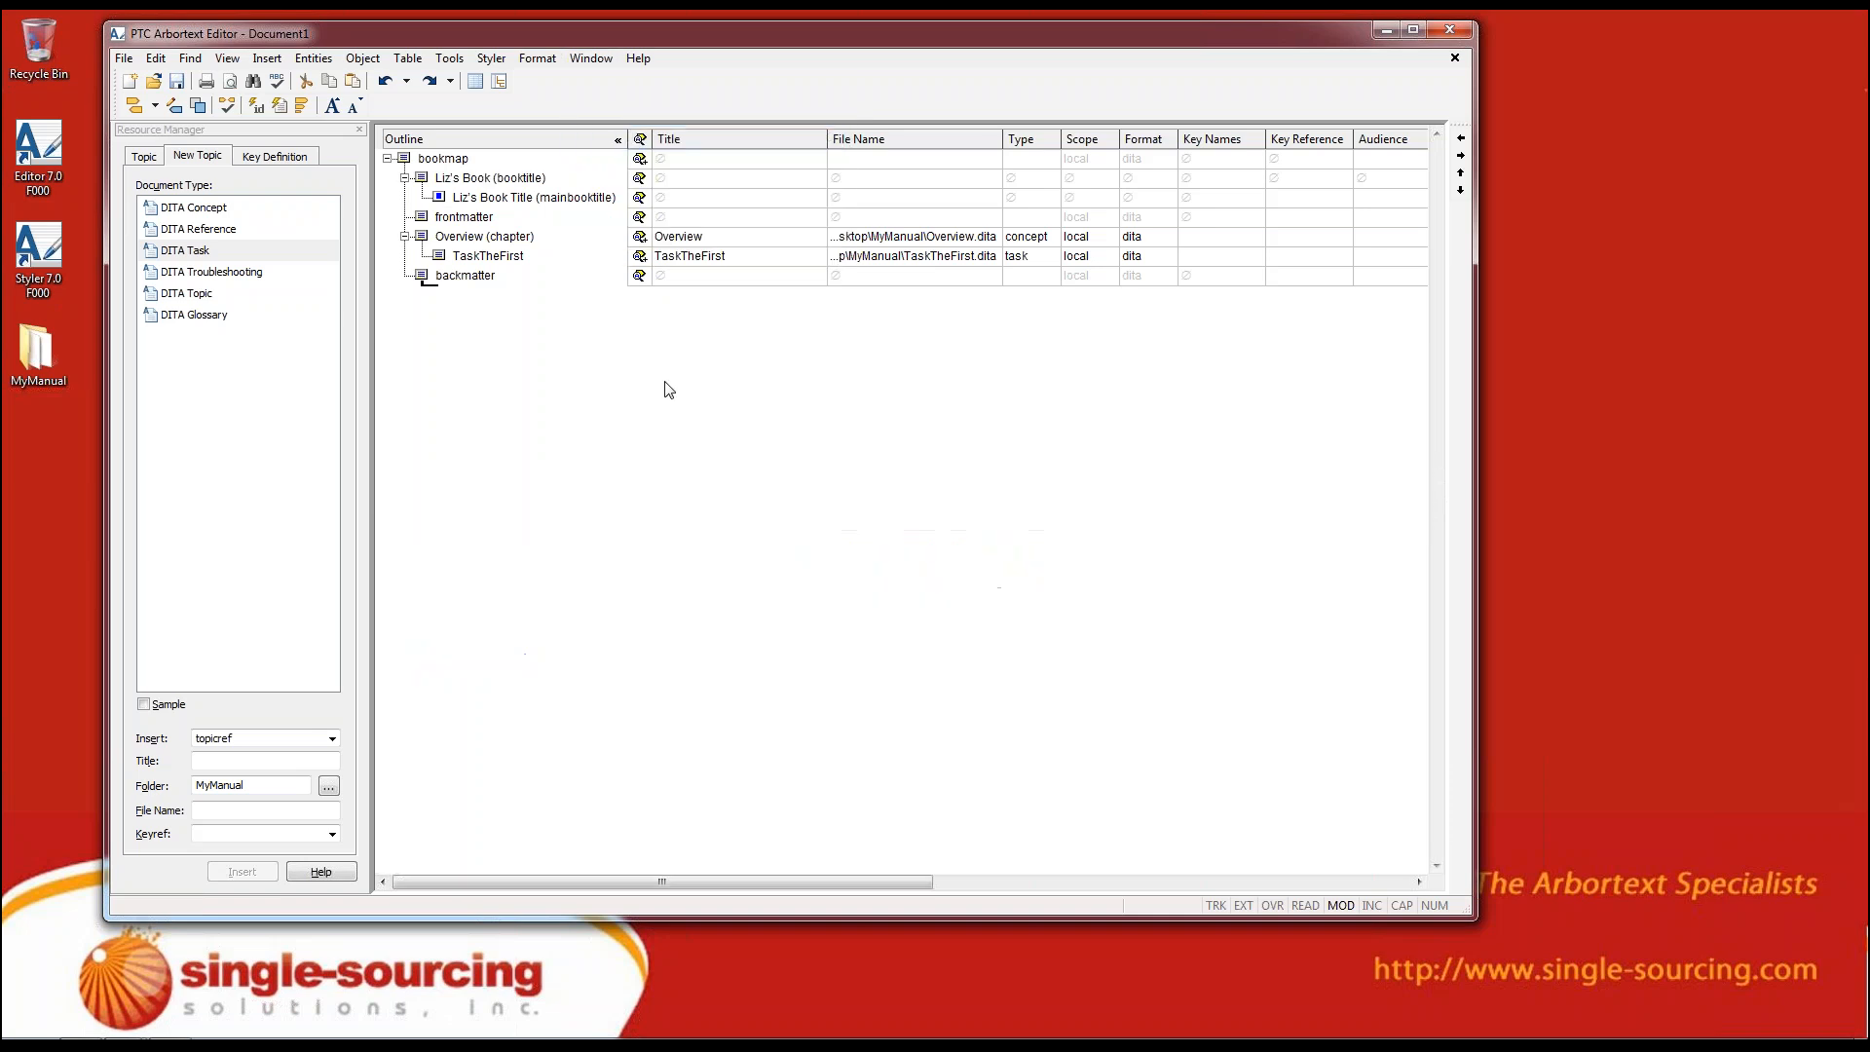
left_click(226, 59)
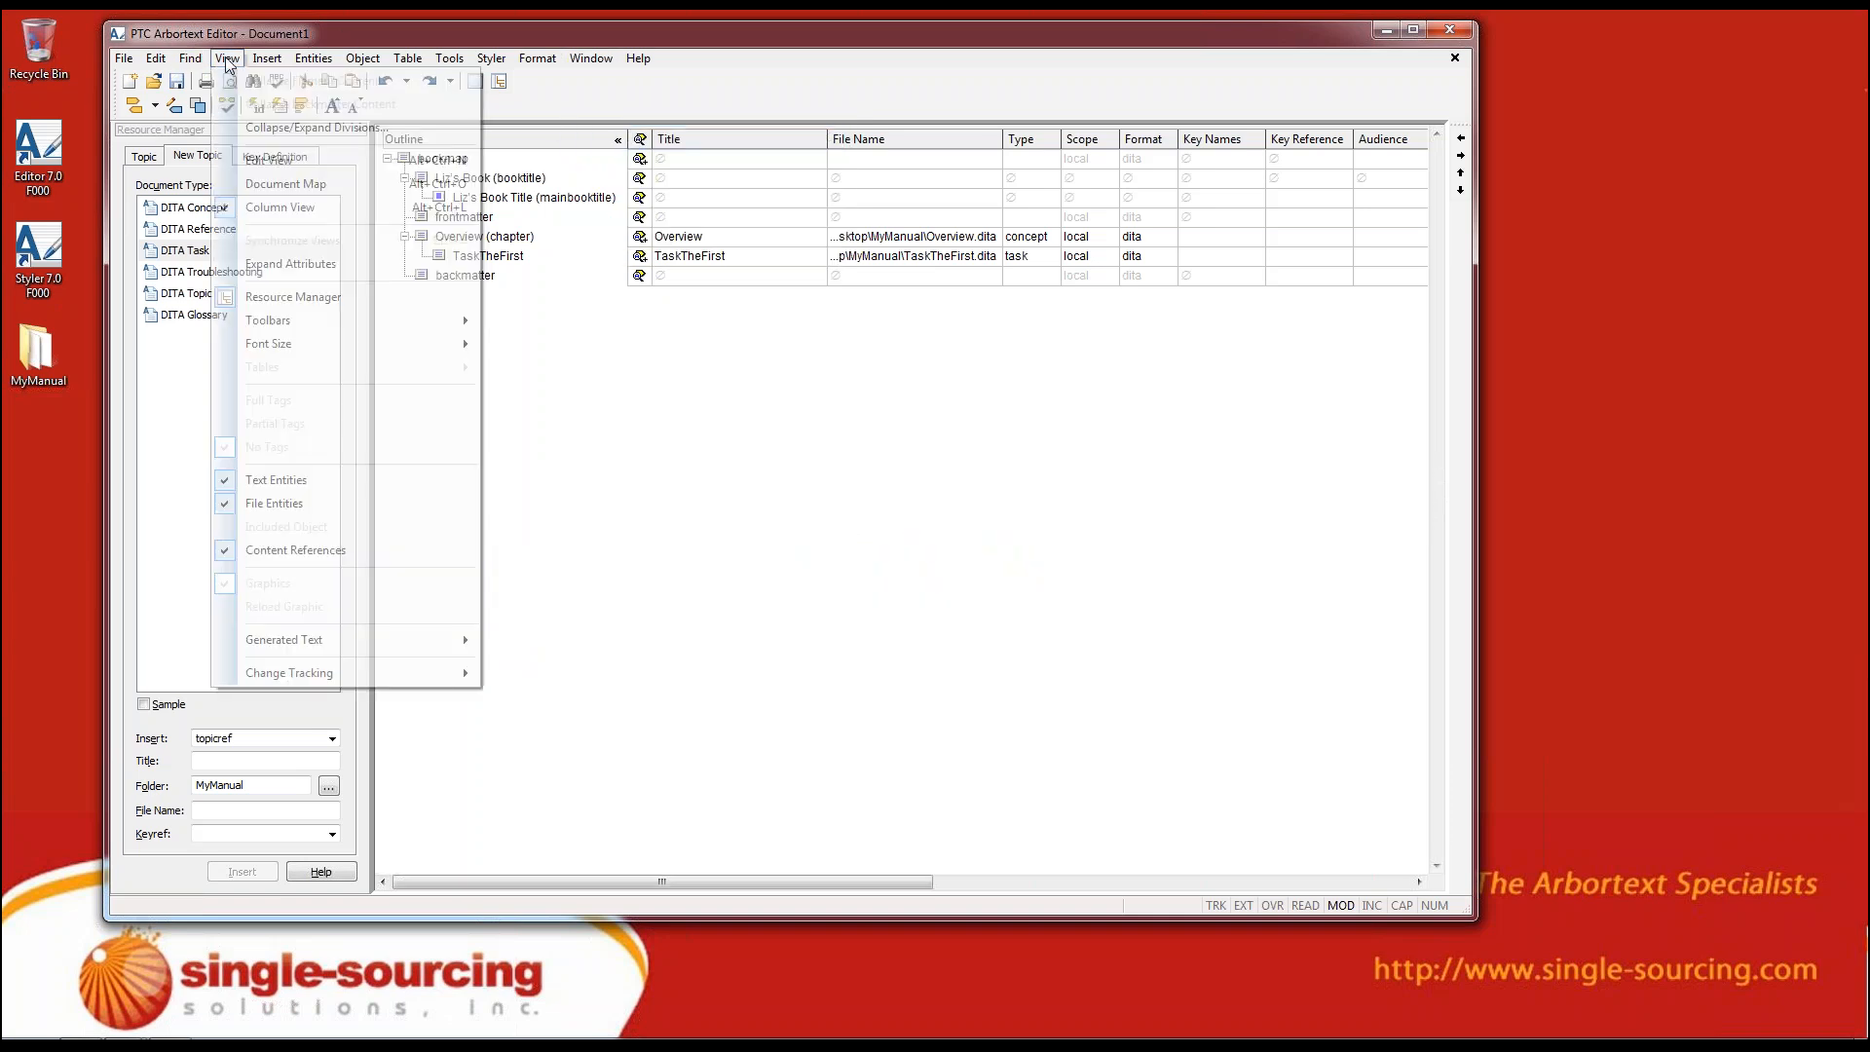
left_click(271, 160)
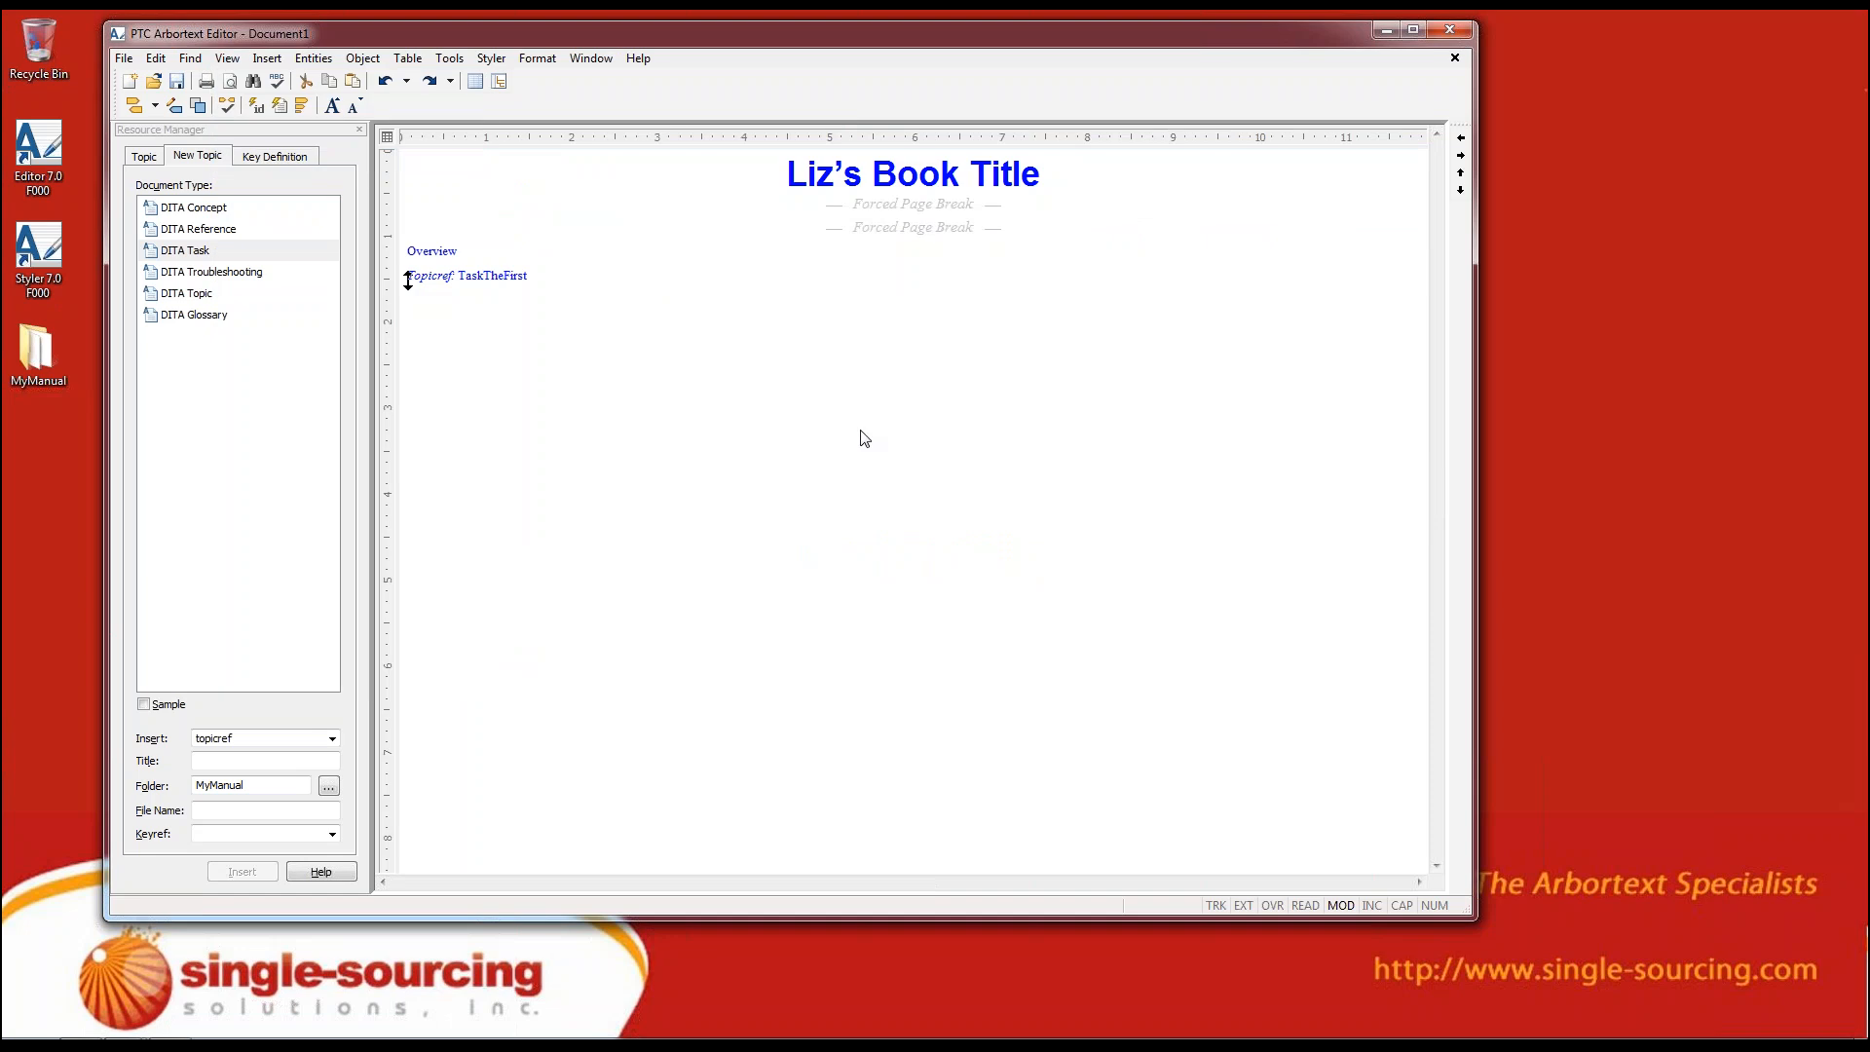
Select the TaskTheFirst topicref and turn on tag display in the Edit view
left_click(890, 445)
left_click_drag(408, 276, 555, 286)
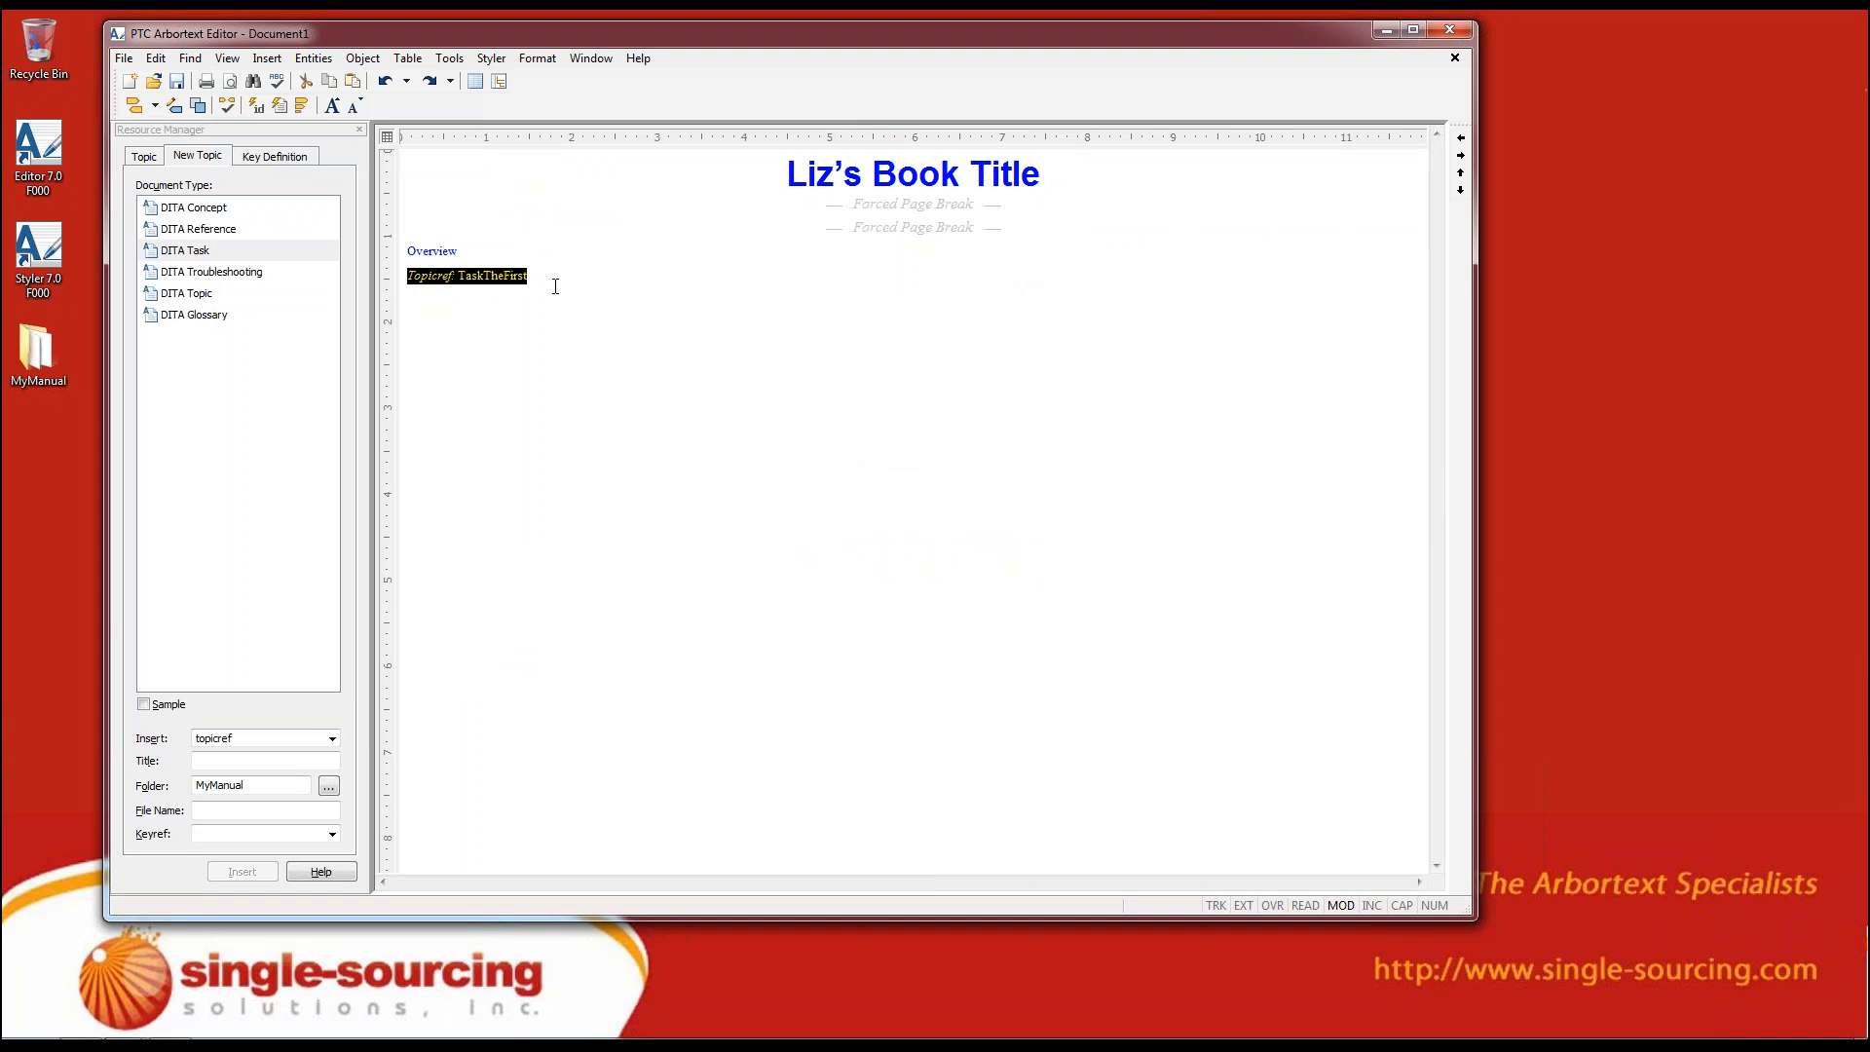
left_click(302, 106)
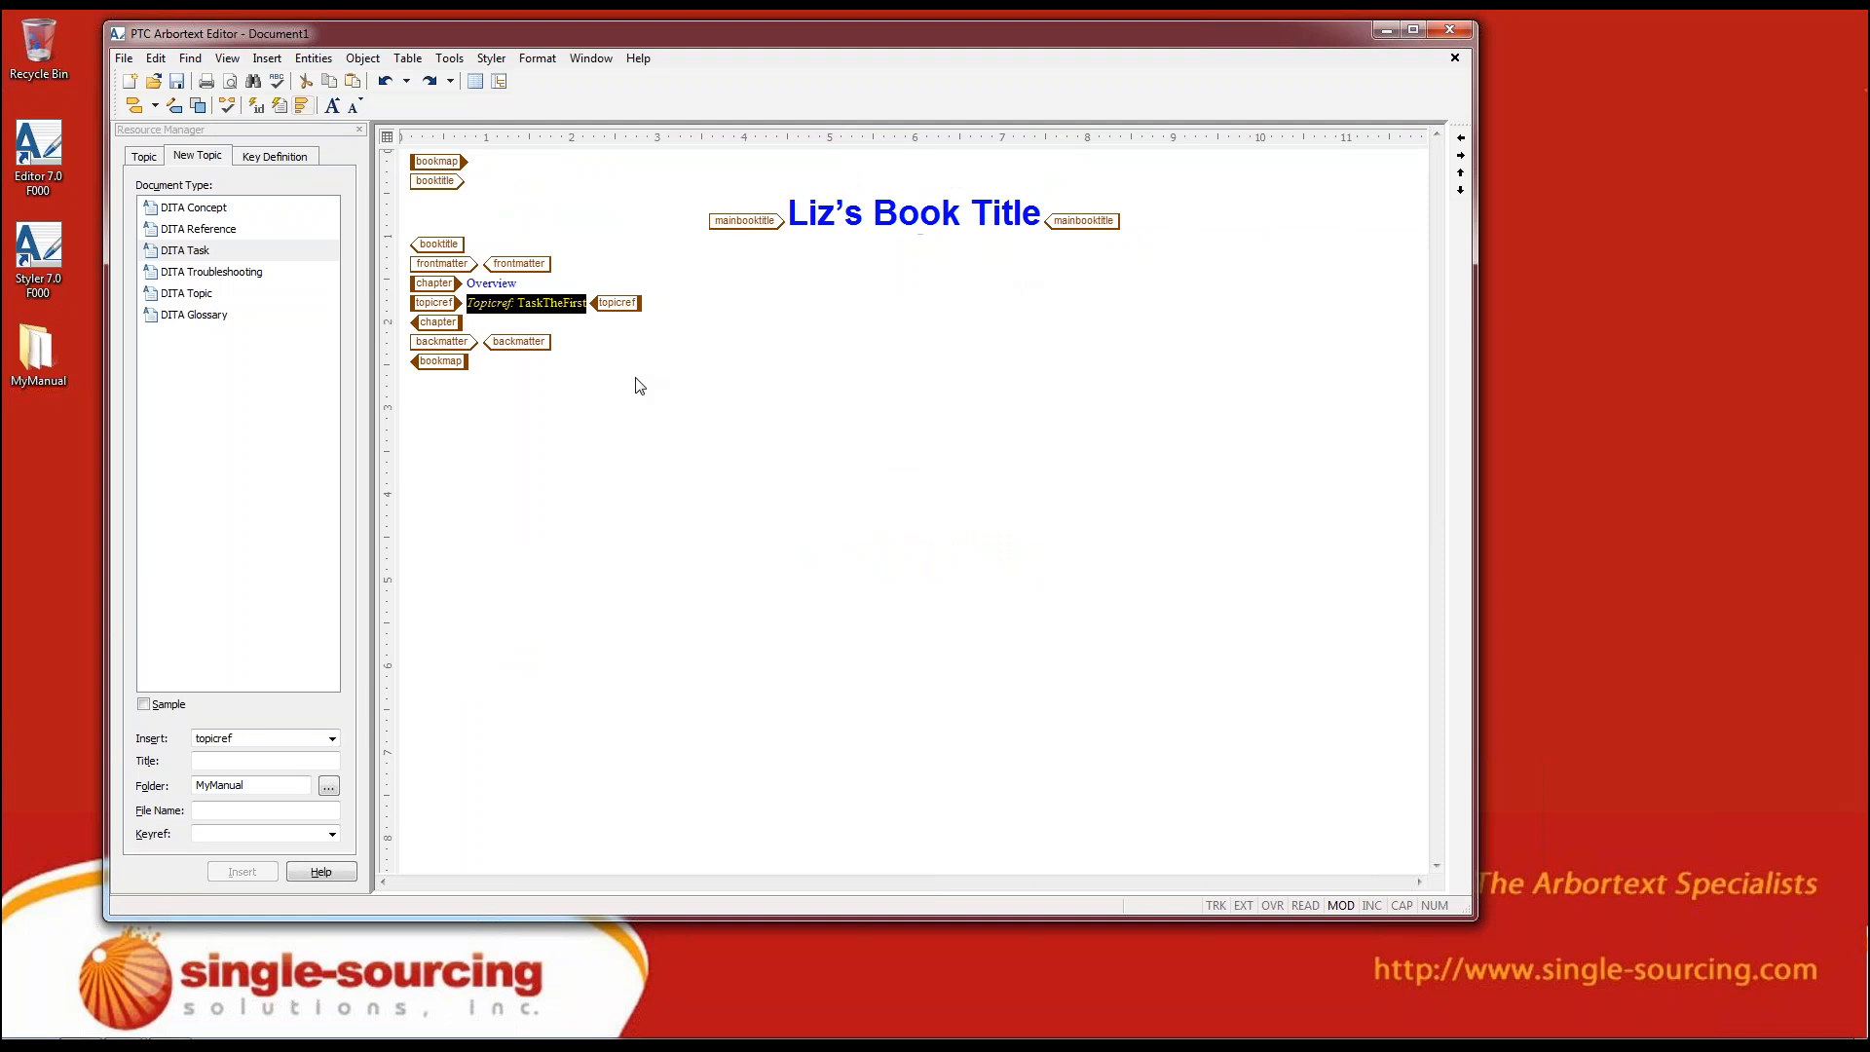
Examine the bookmap's tag structure by highlighting the whole map, the Overview chapter and the main book title
left_click_drag(480, 364, 410, 360)
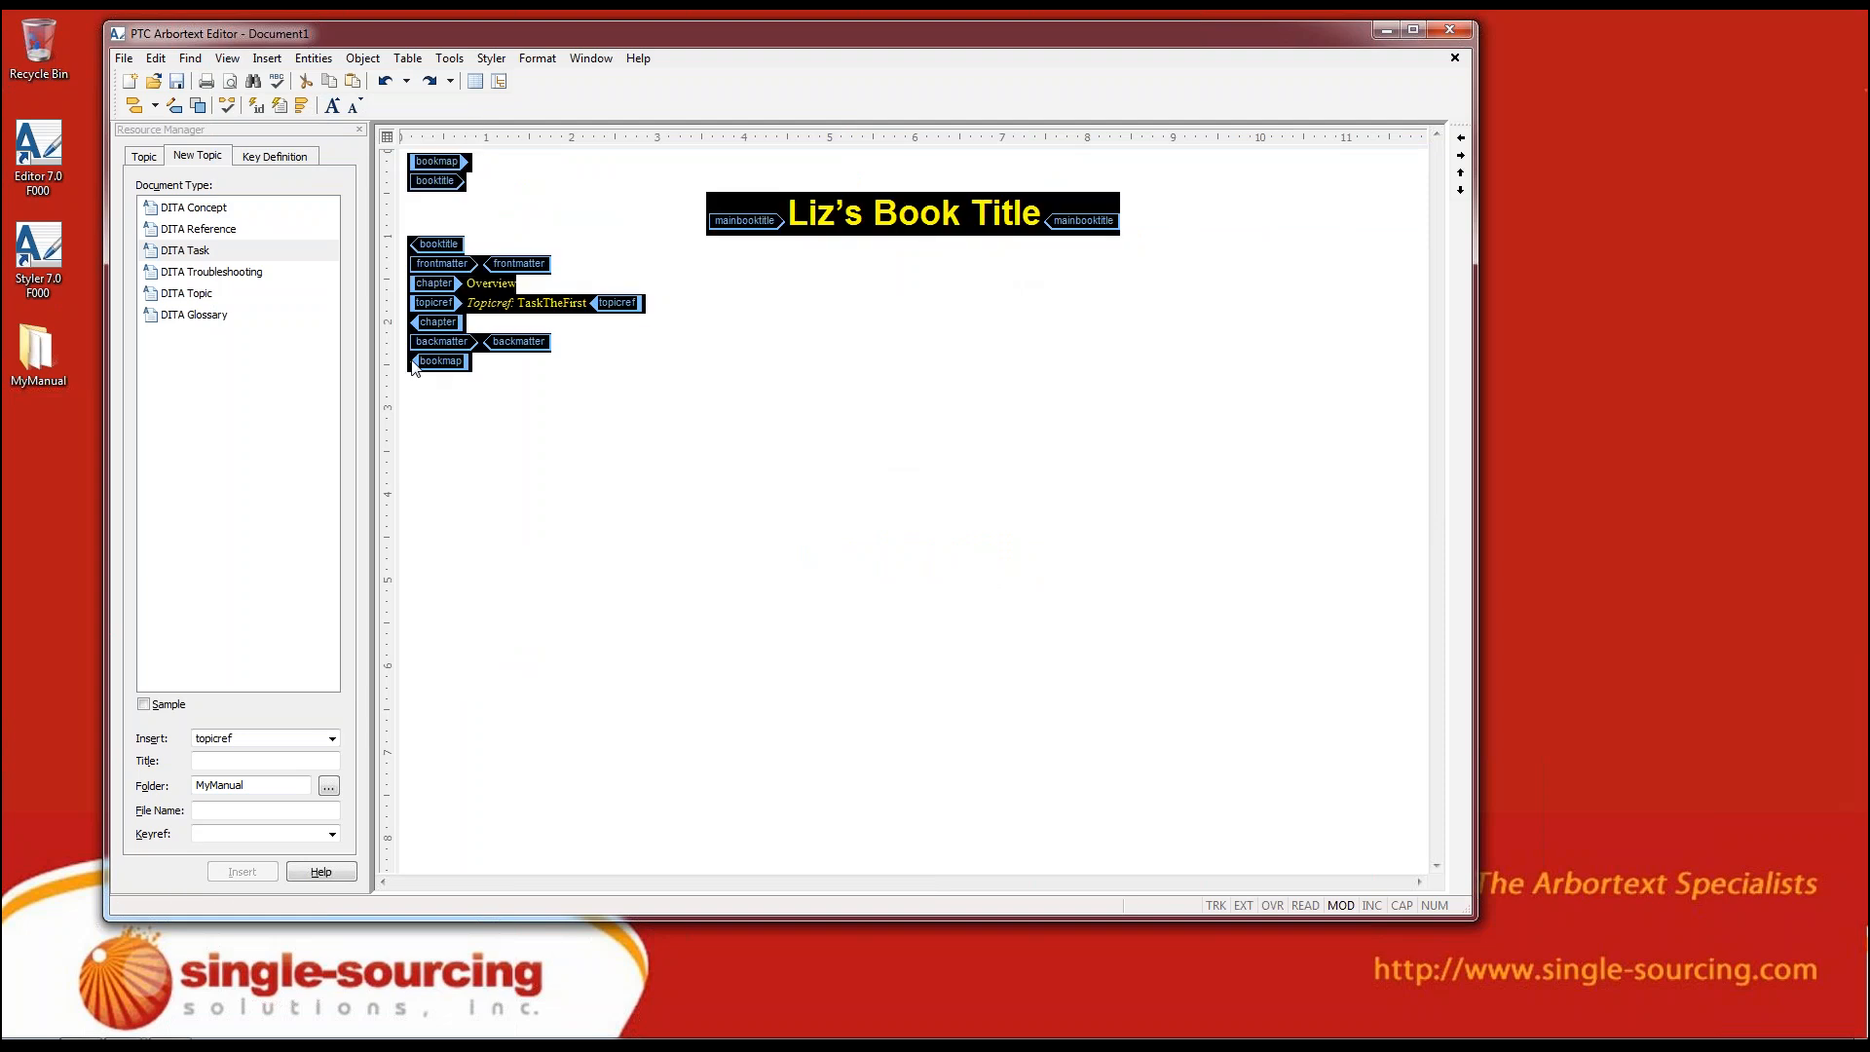
left_click(505, 377)
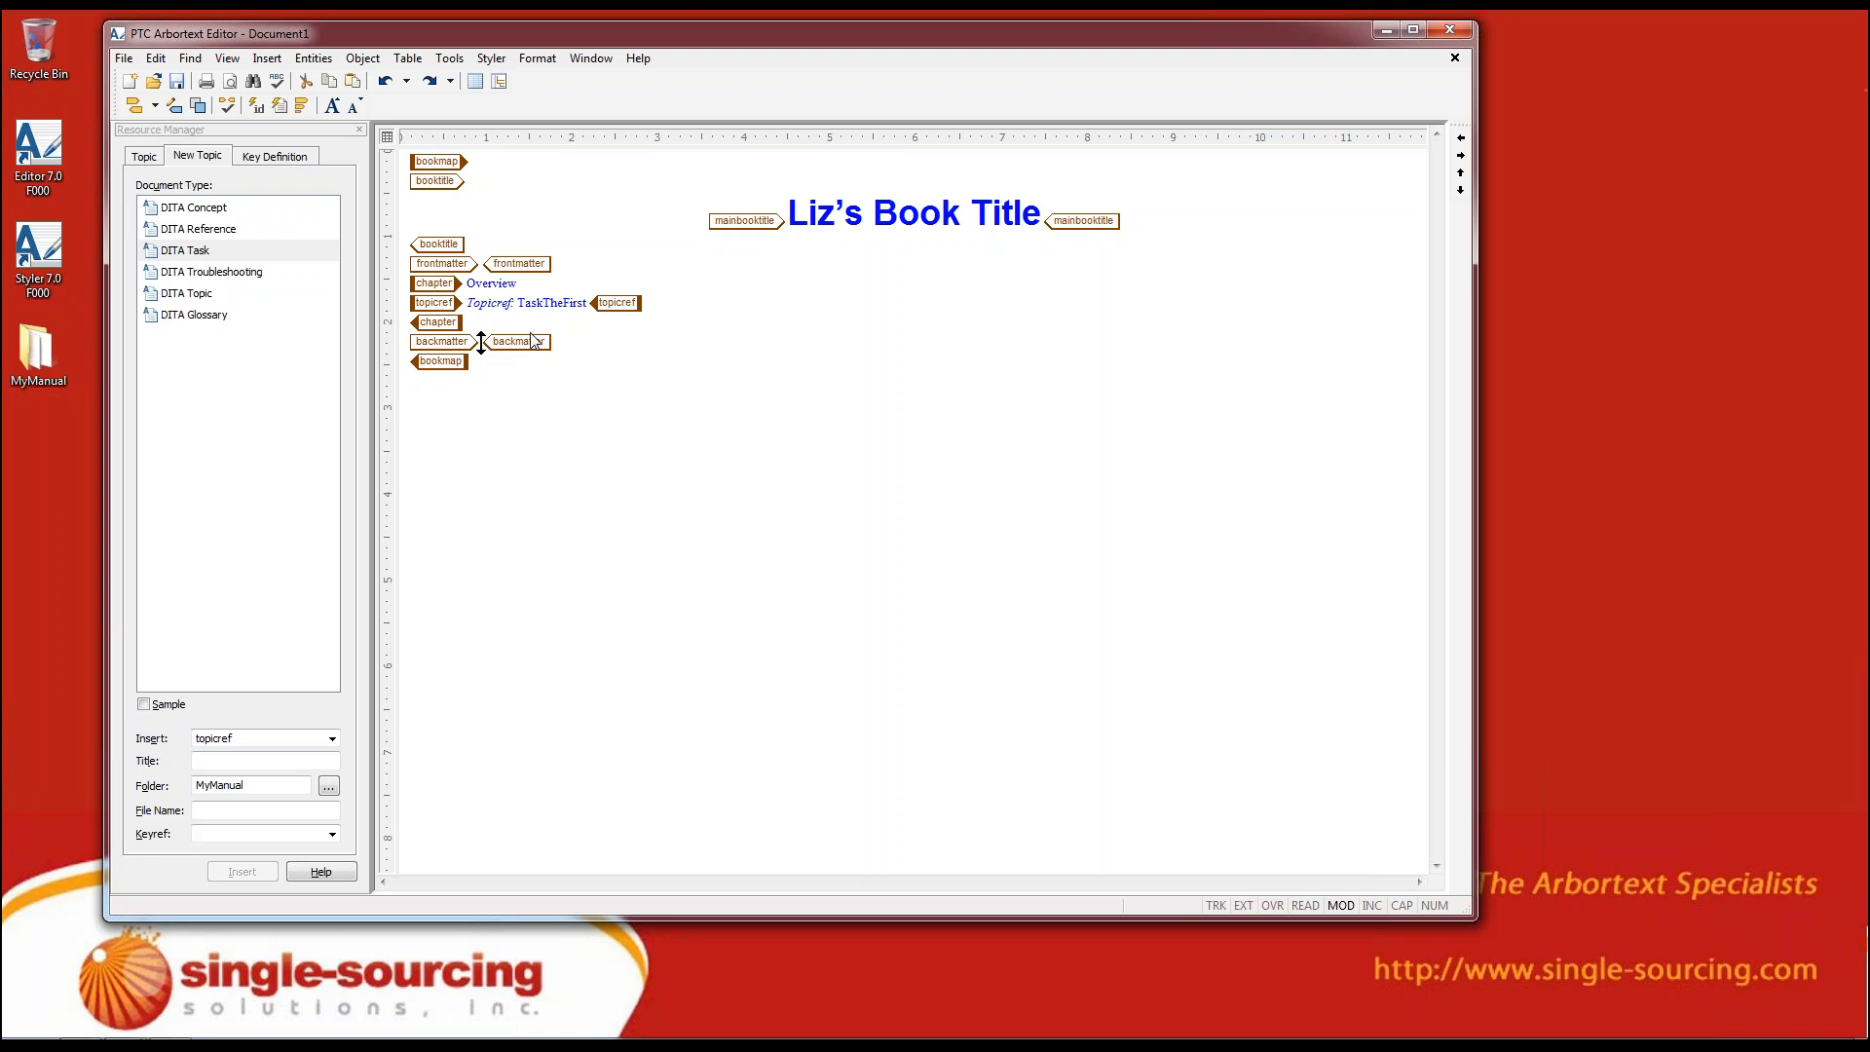
left_click(587, 303)
left_click_drag(409, 303, 574, 327)
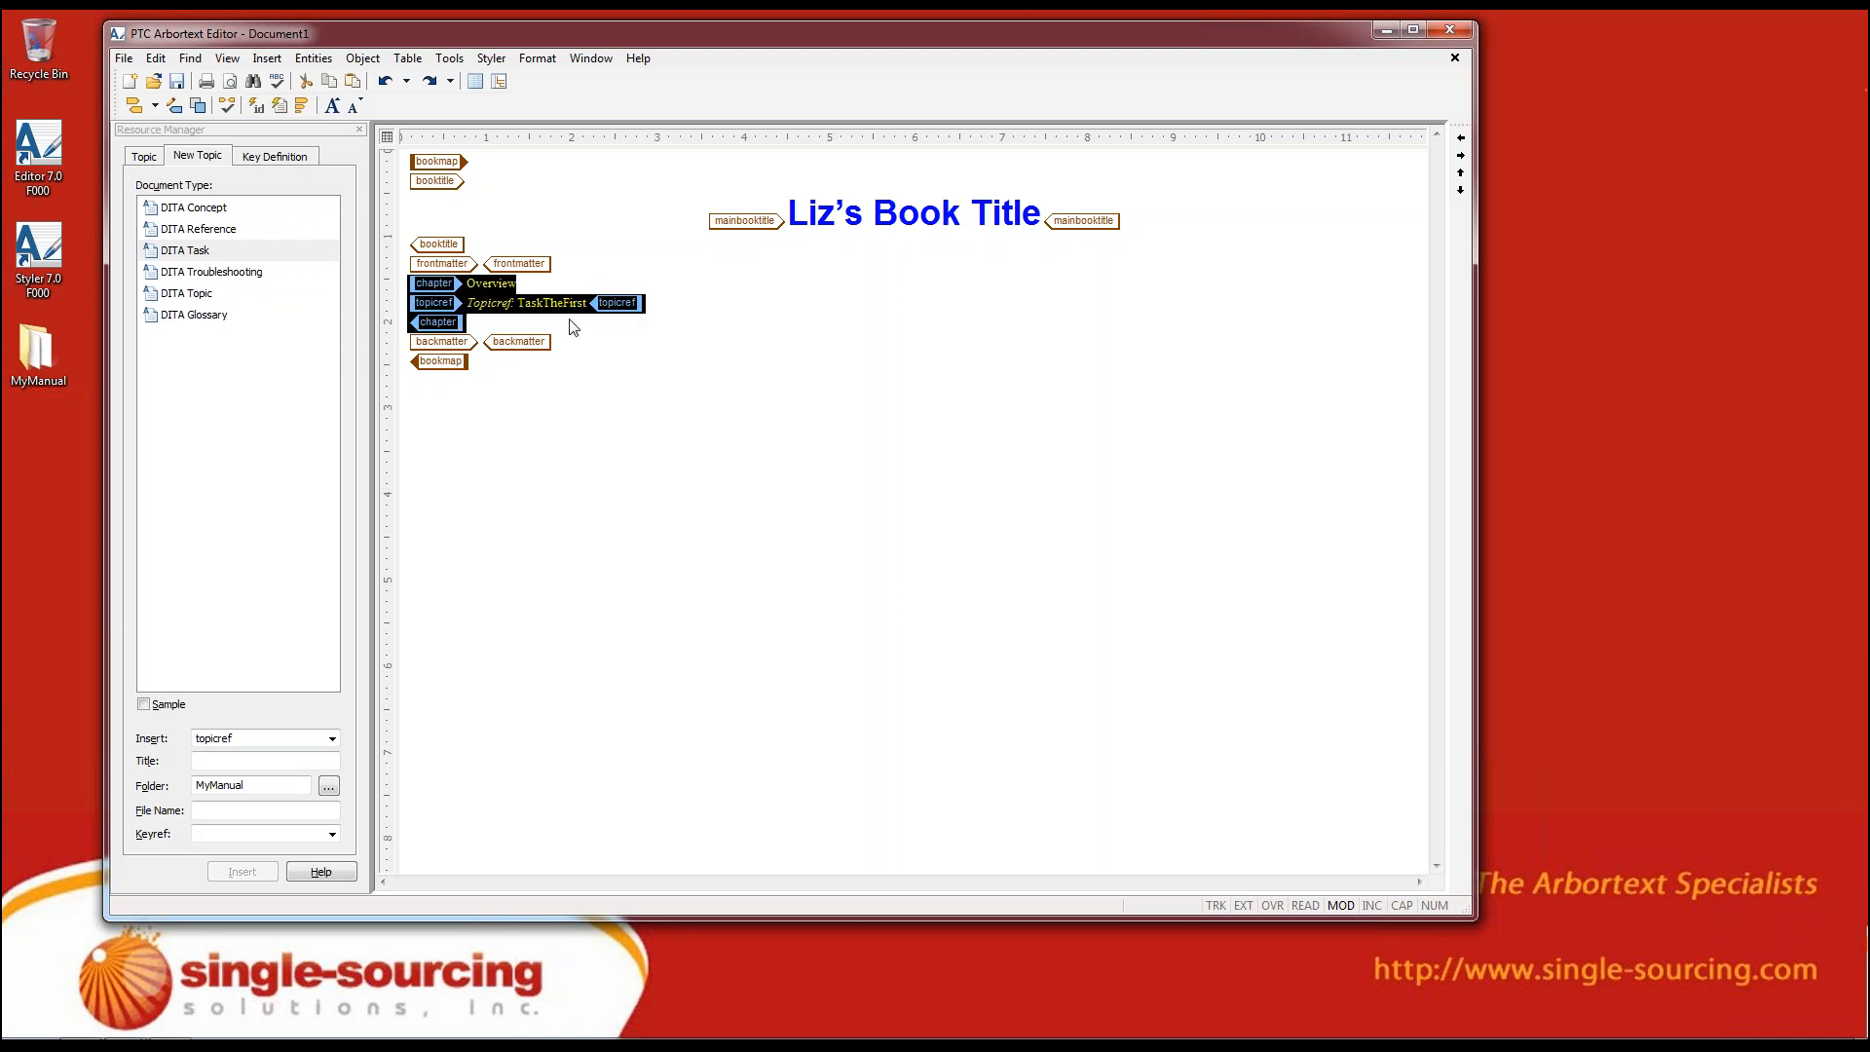
left_click(544, 328)
left_click(873, 212)
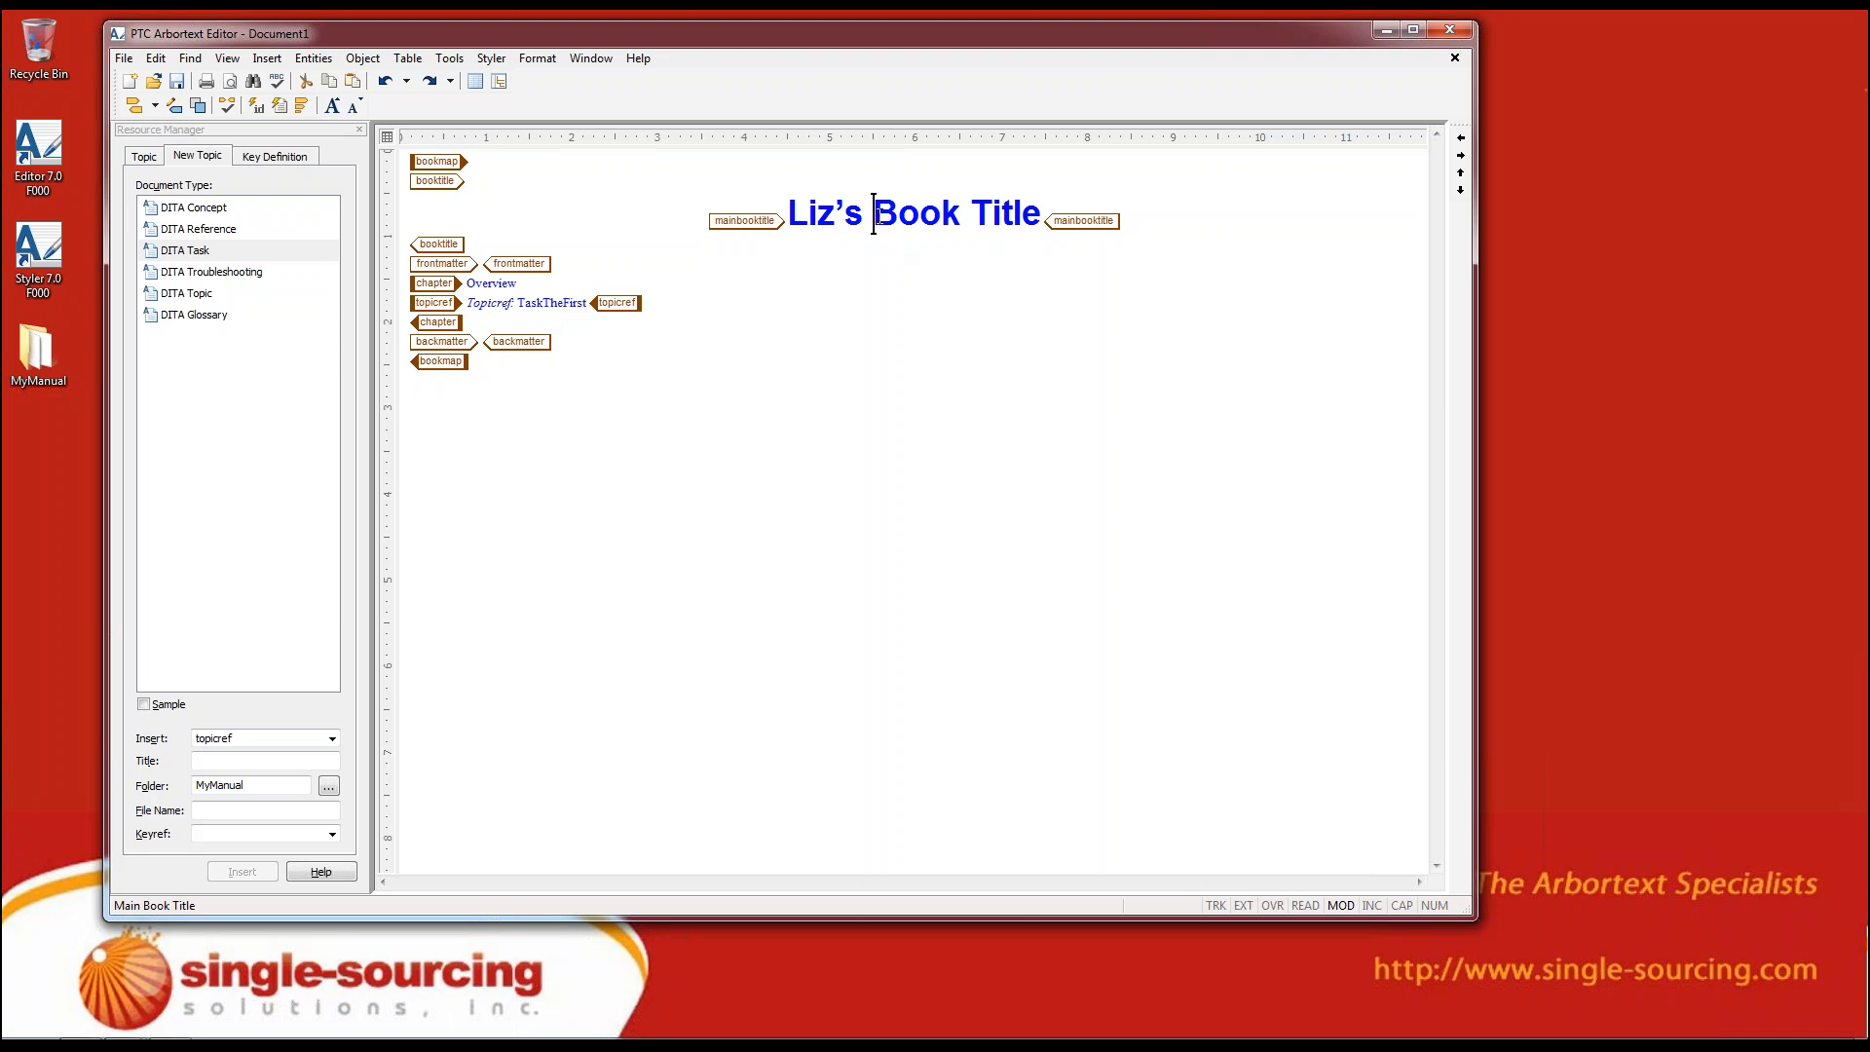
Show the bookmap in Column View and split the window top and bottom to display it above the Edit view
left_click(228, 60)
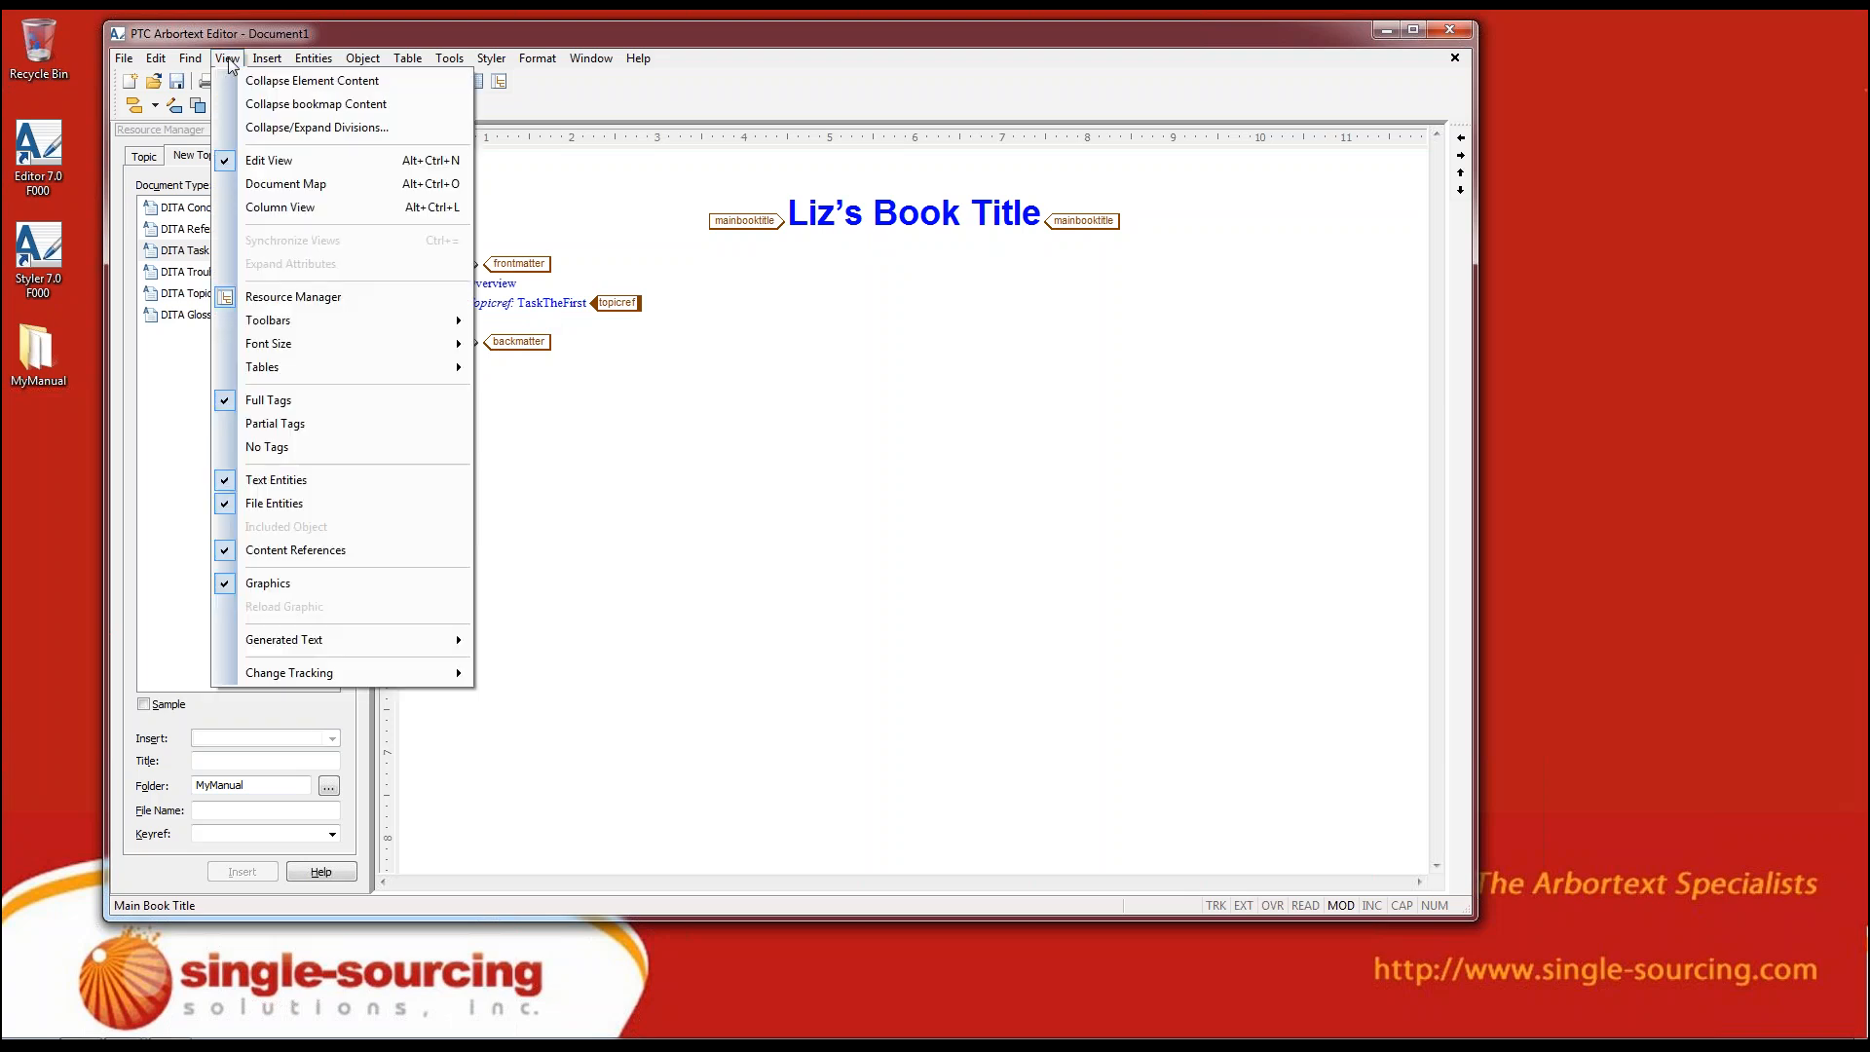
left_click(273, 209)
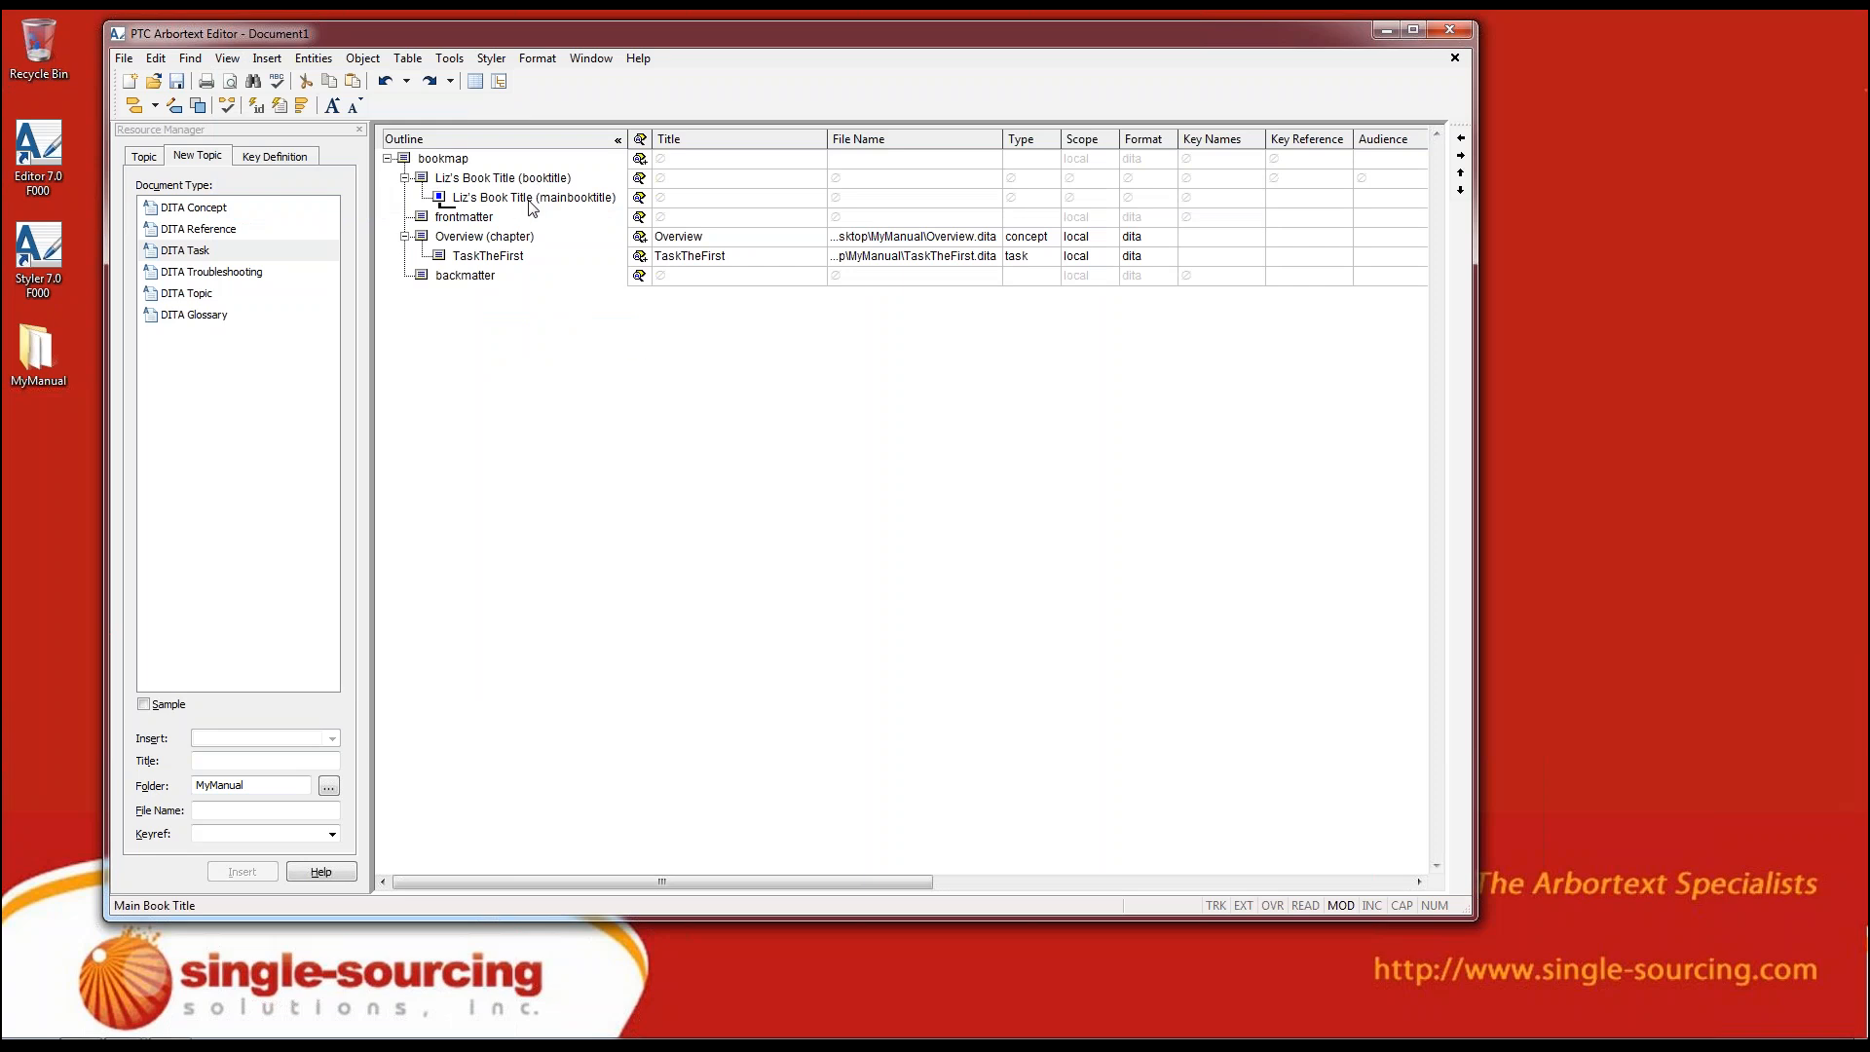
left_click(591, 59)
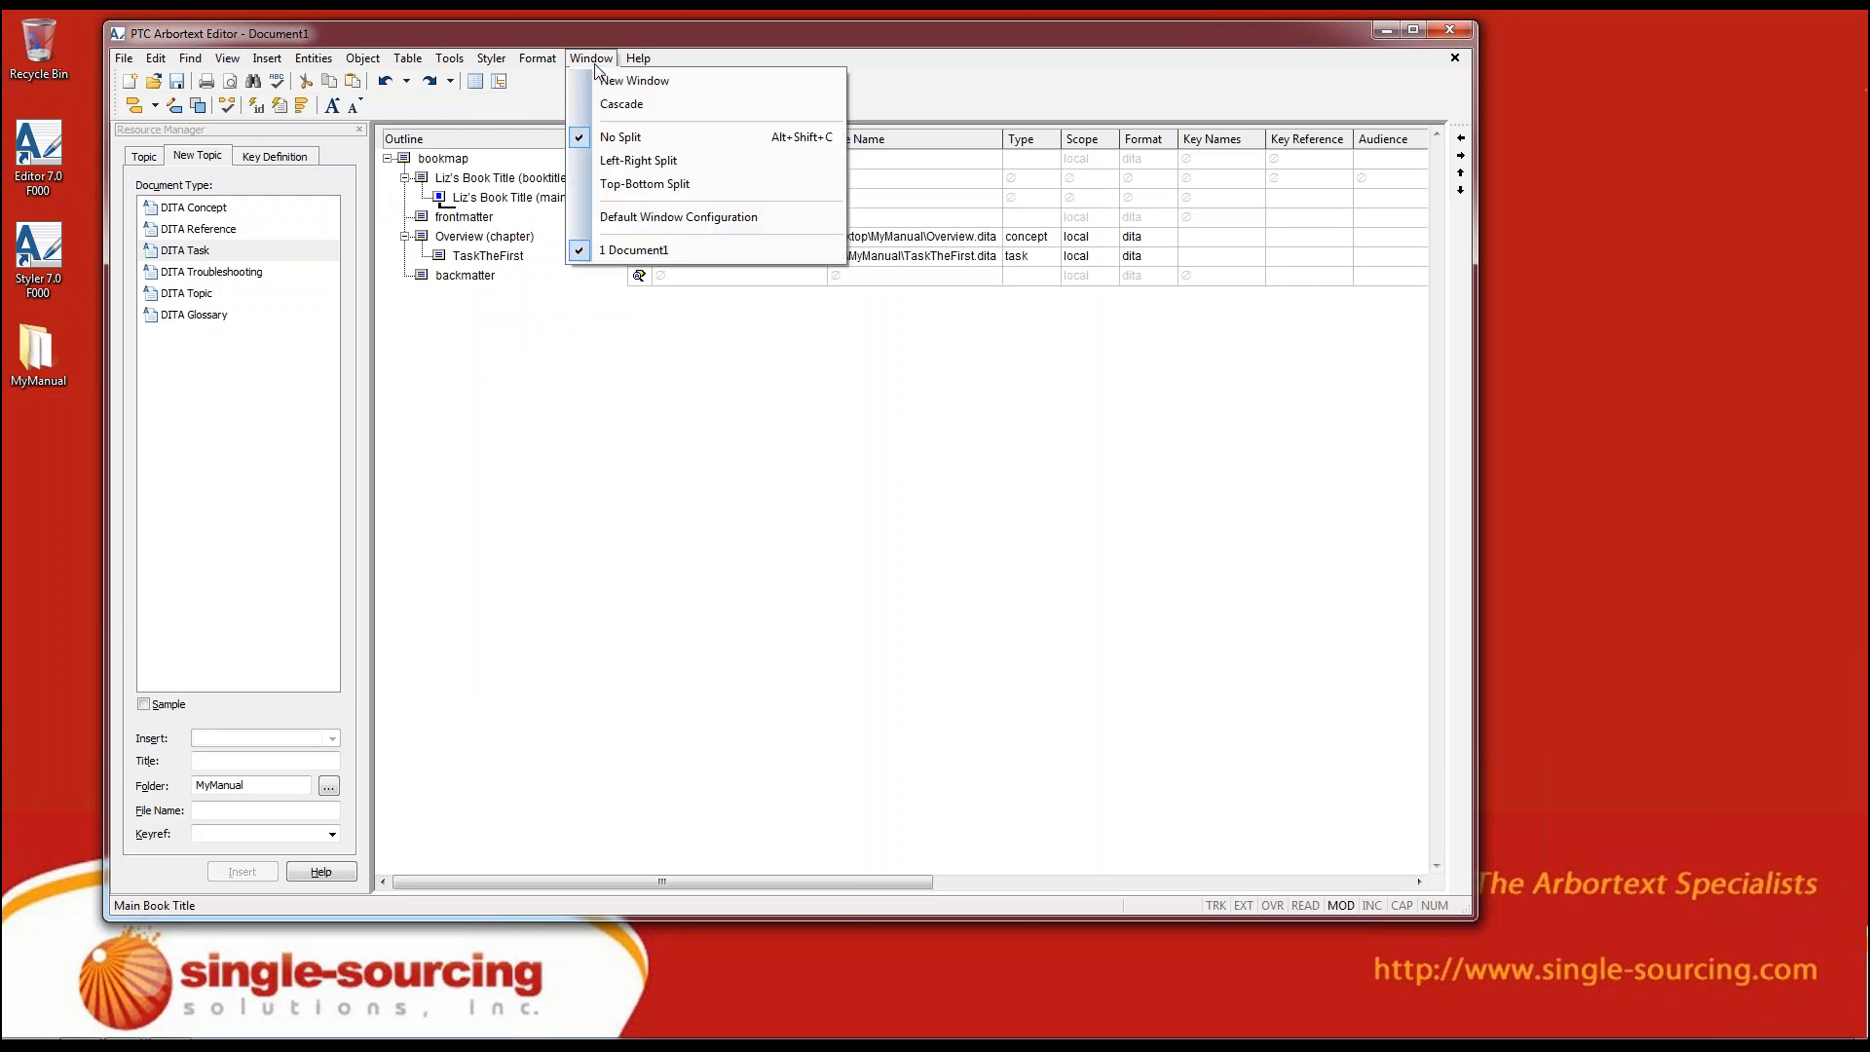
left_click(623, 184)
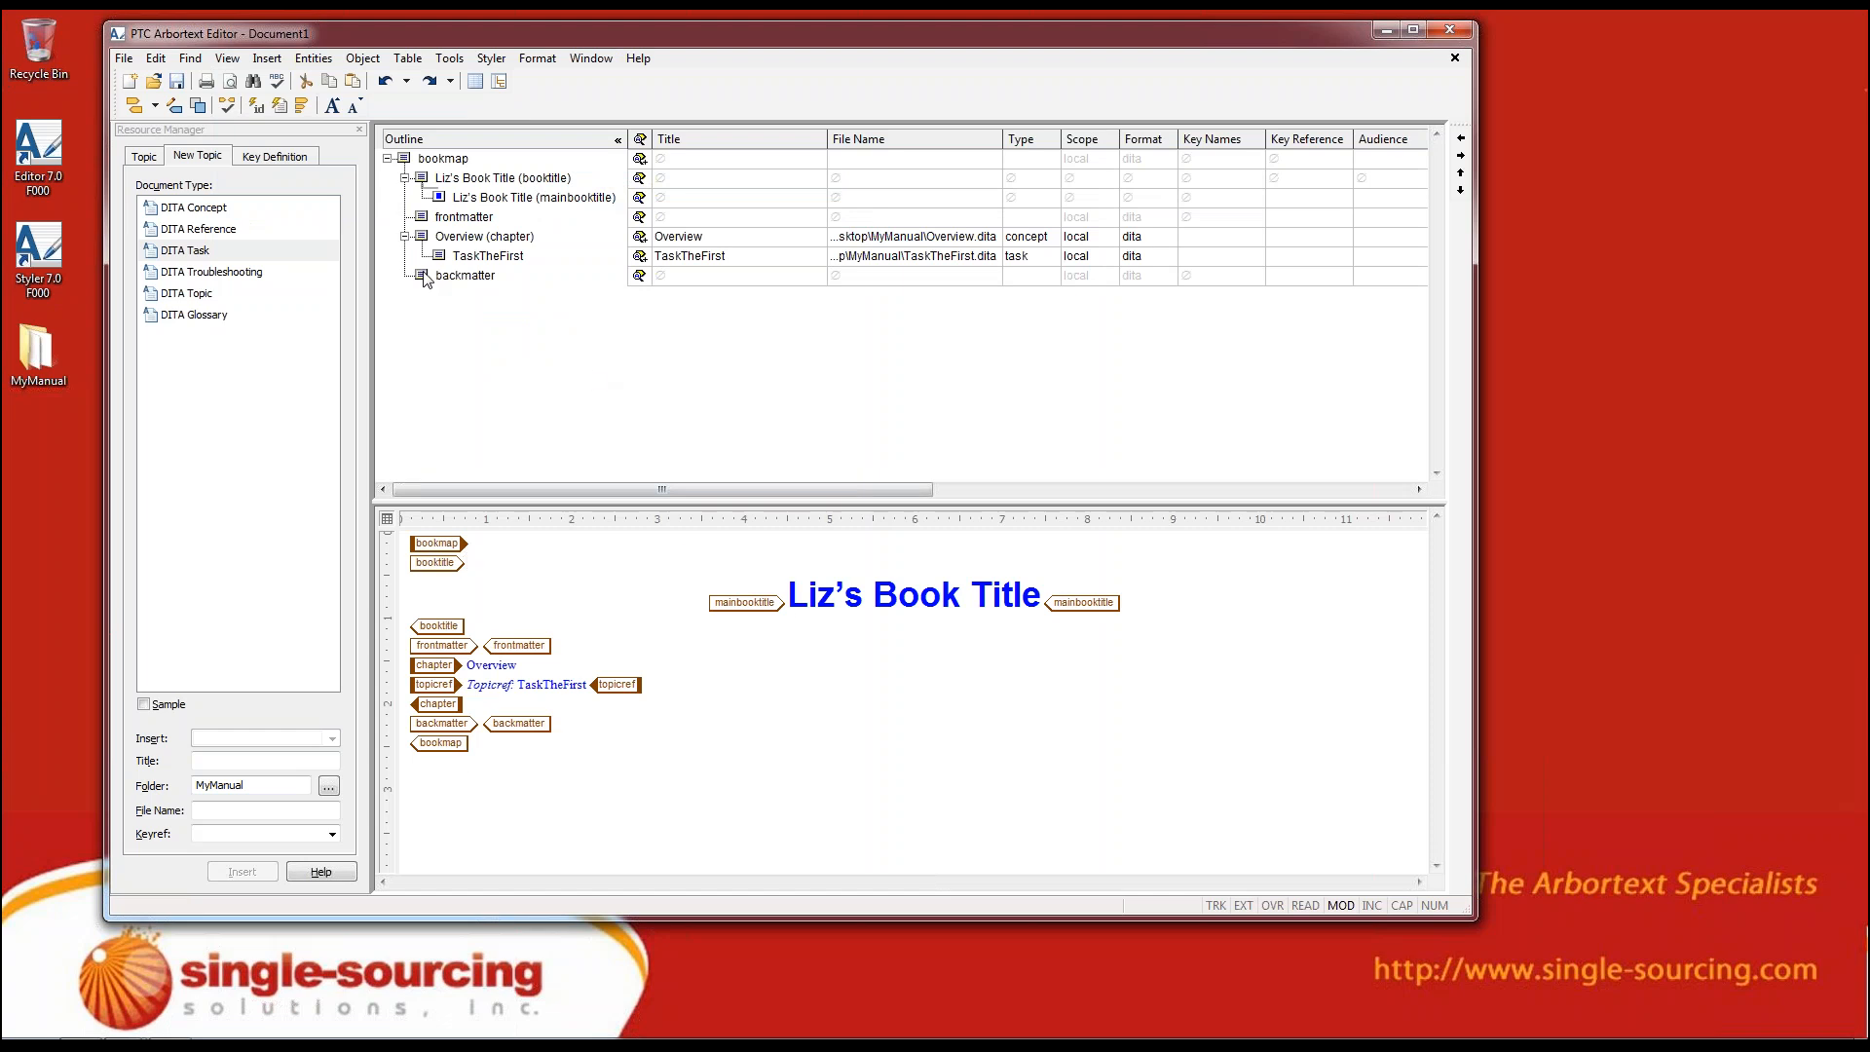
Cycle the Edit view's tag display through partial tags to no tags
left_click(301, 107)
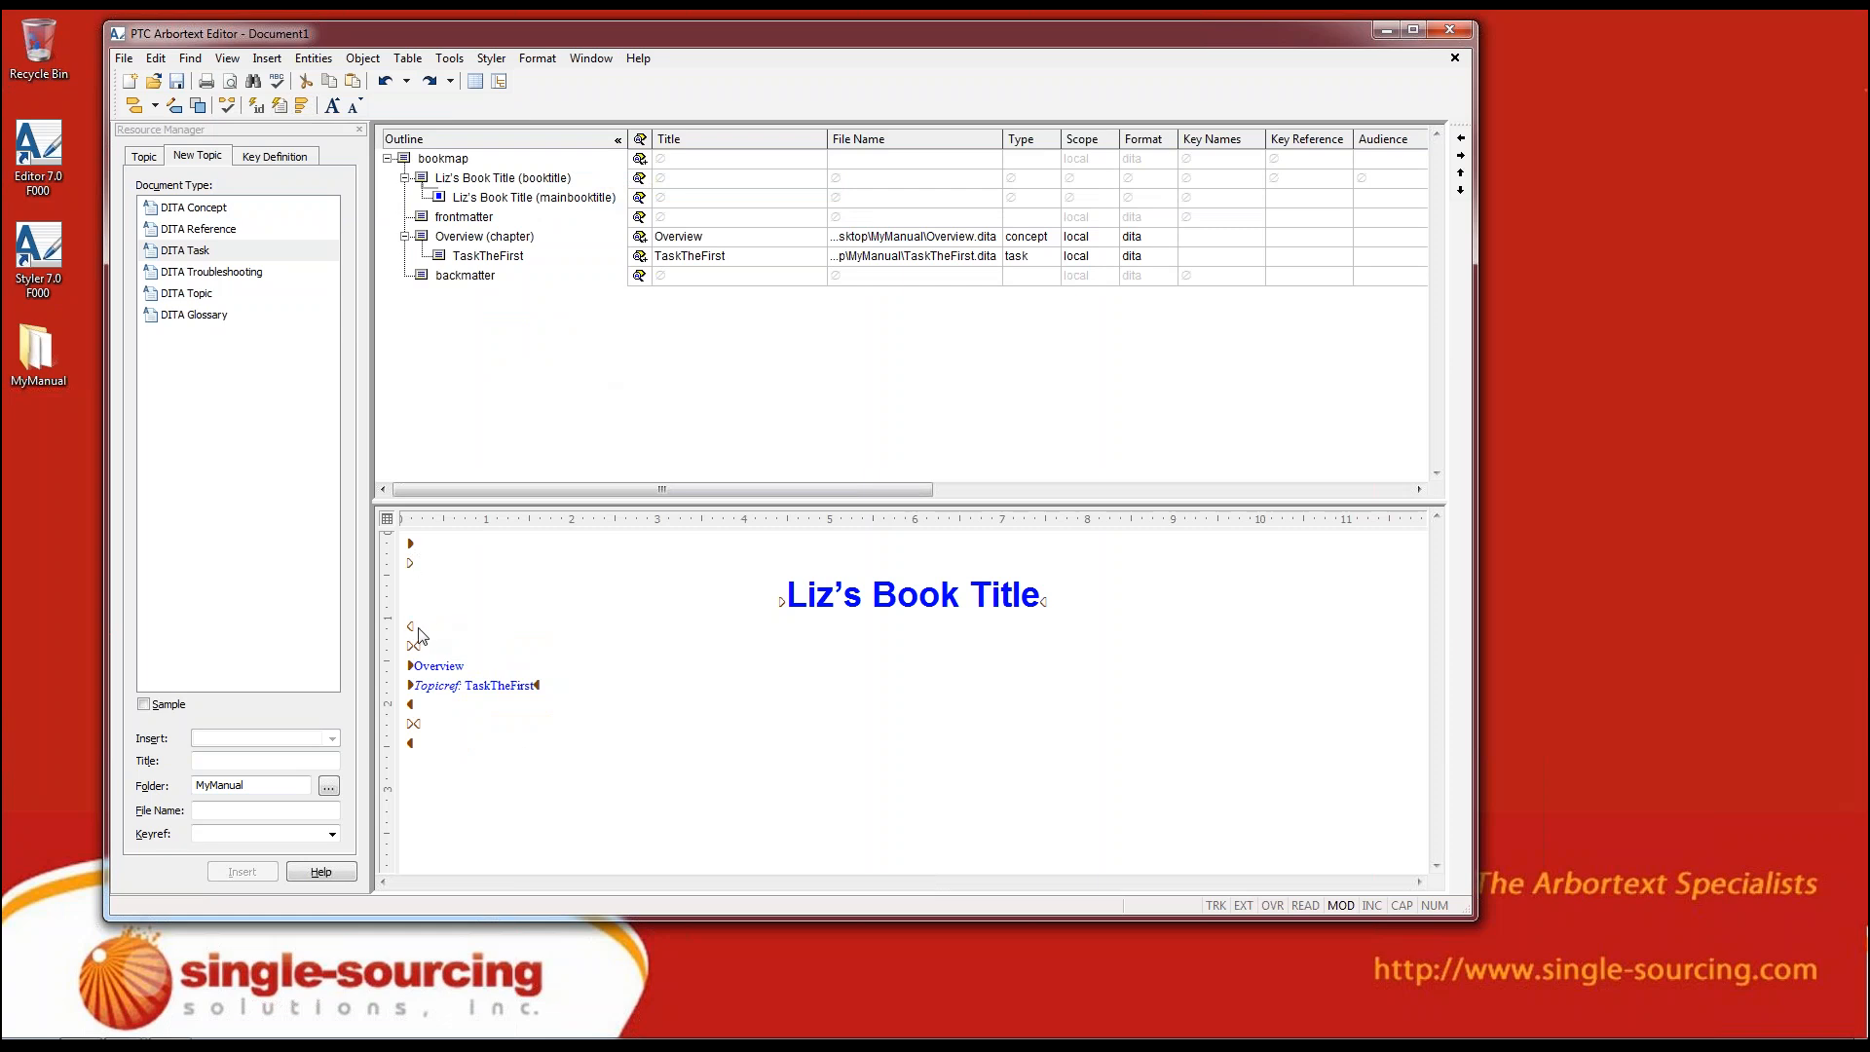
left_click(808, 596)
left_click(862, 596)
left_click(302, 106)
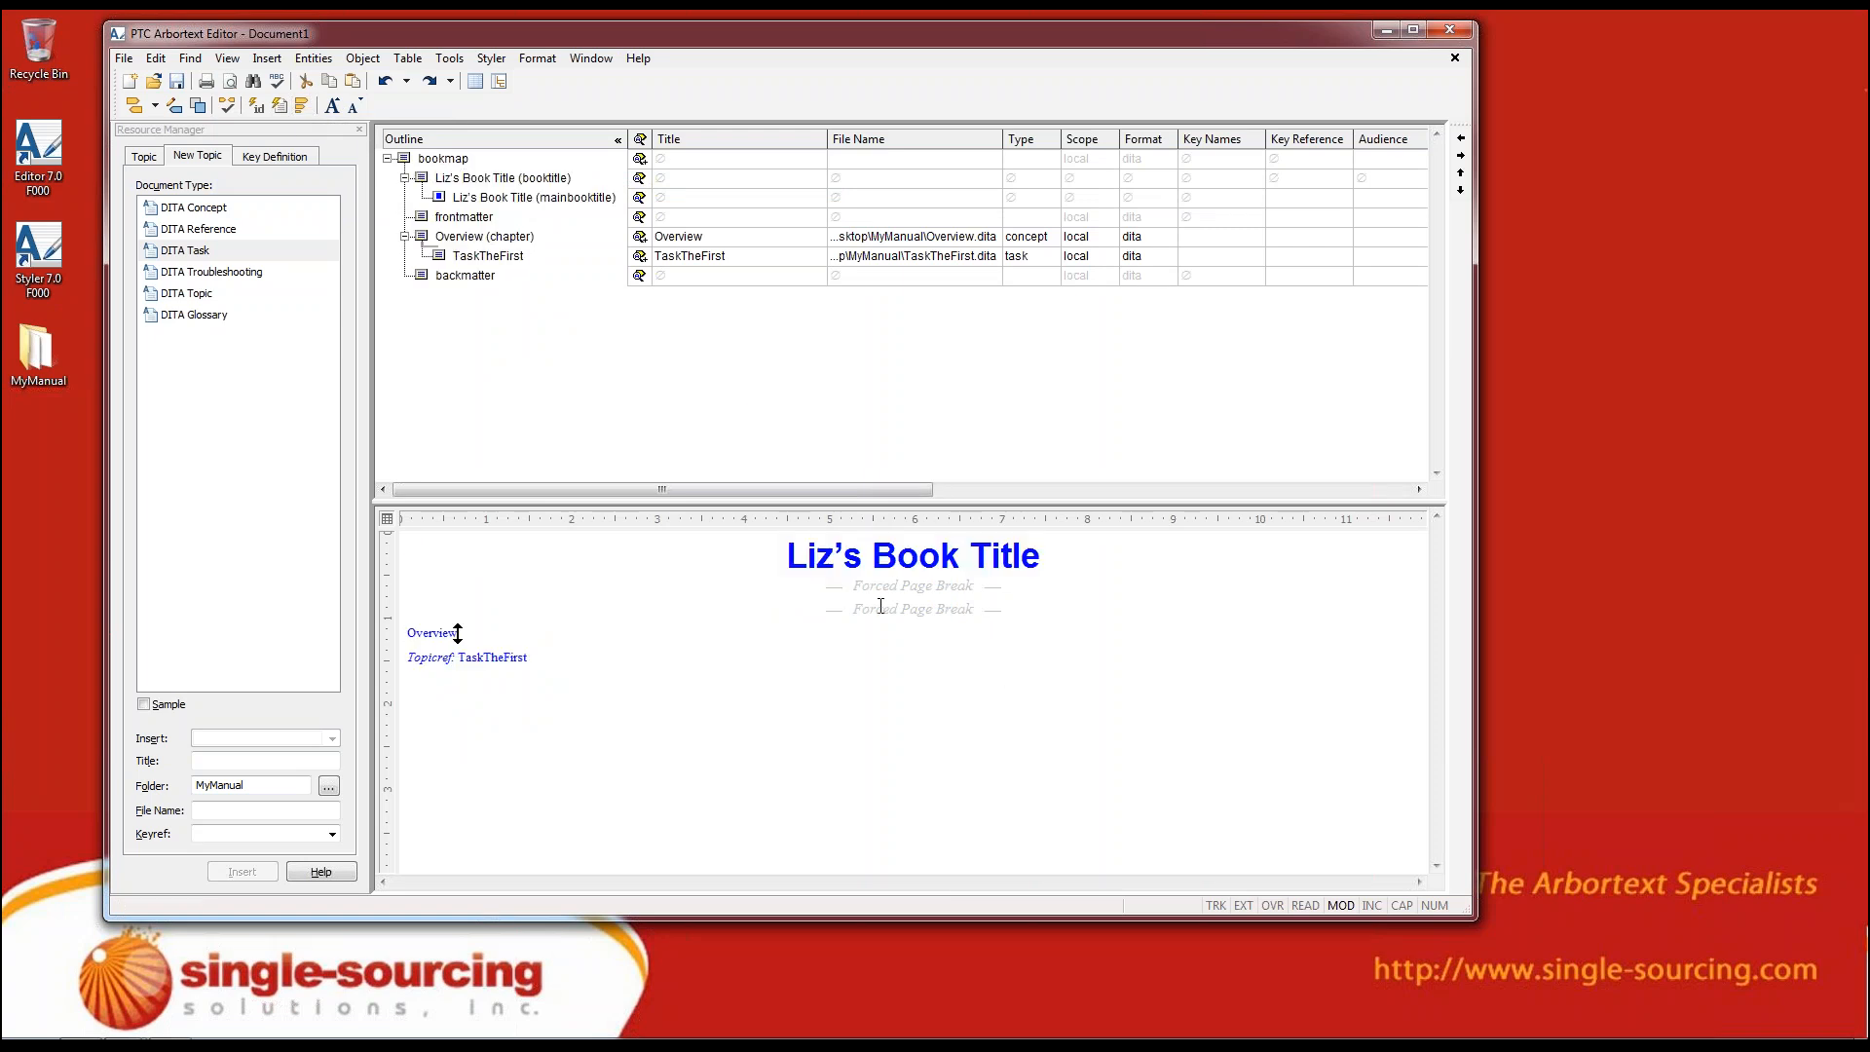
left_click(1767, 190)
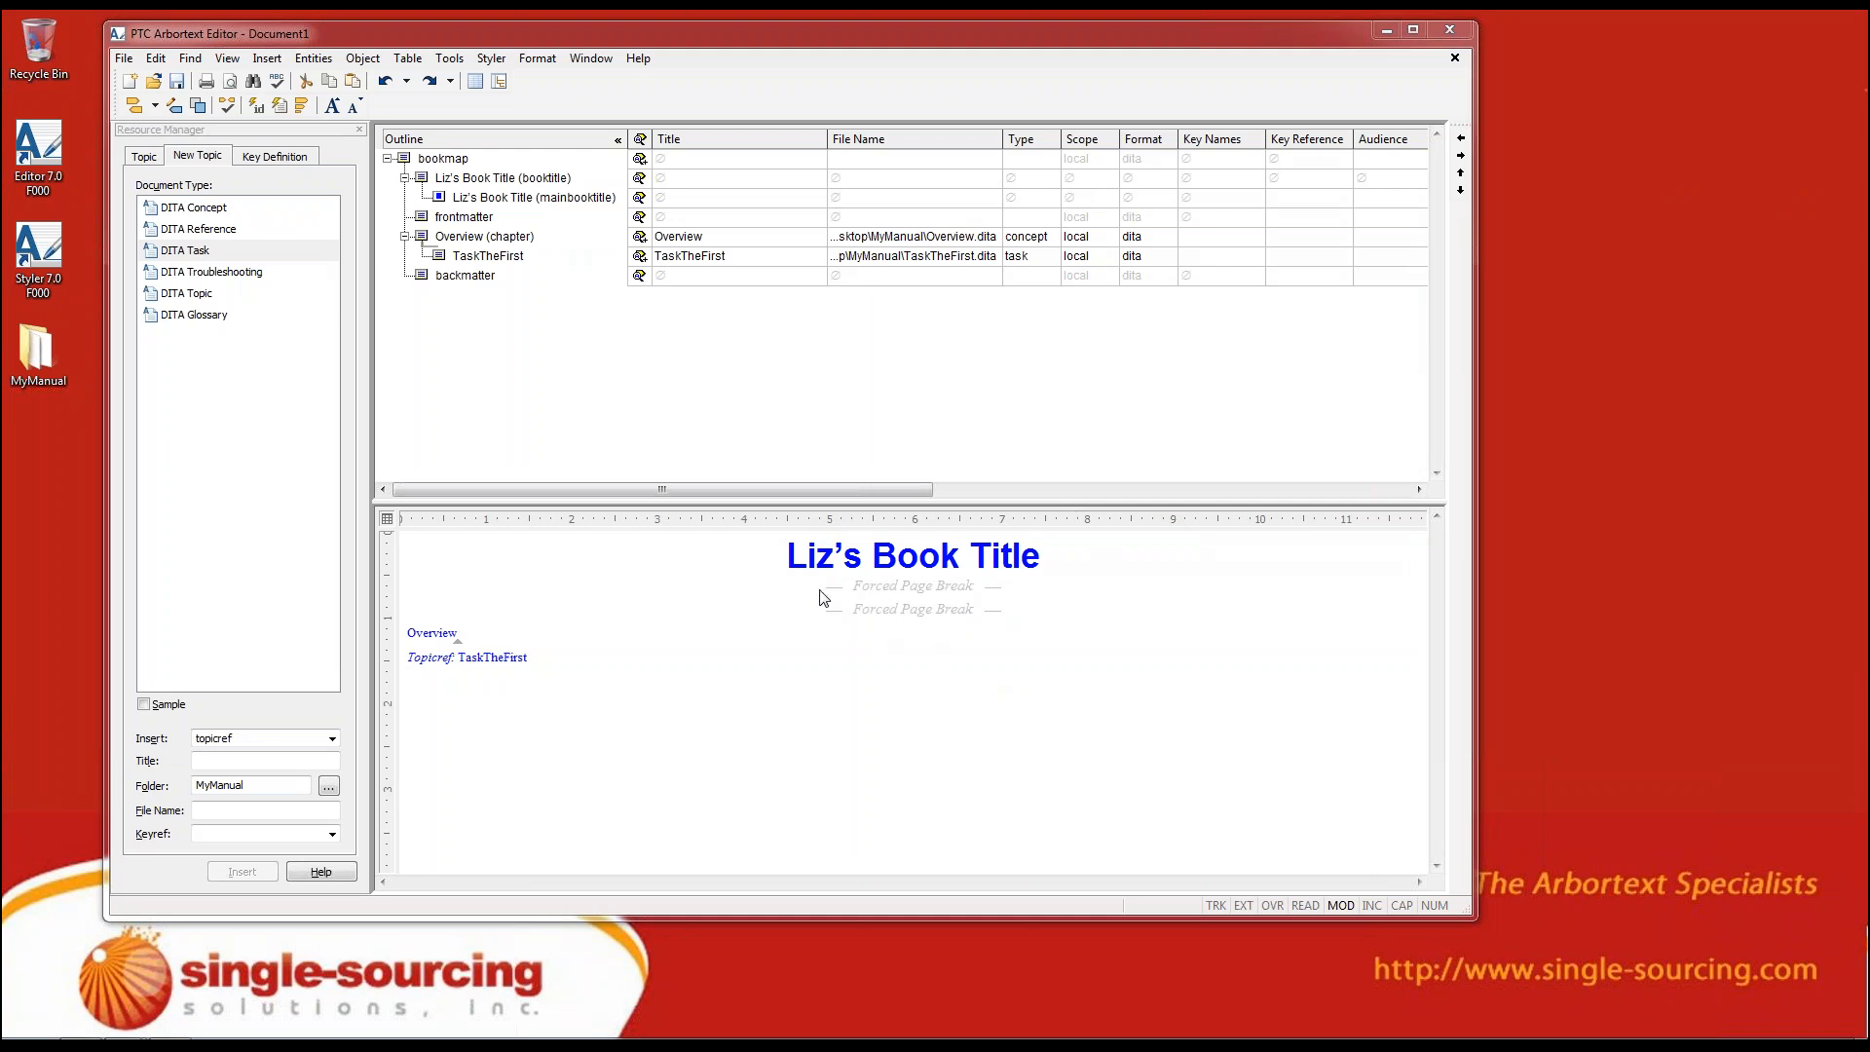
Place the insertion point after TaskTheFirst, browse existing topics in the Desktop's MyManual folder, and limit the file type to Topic
left_click(502, 360)
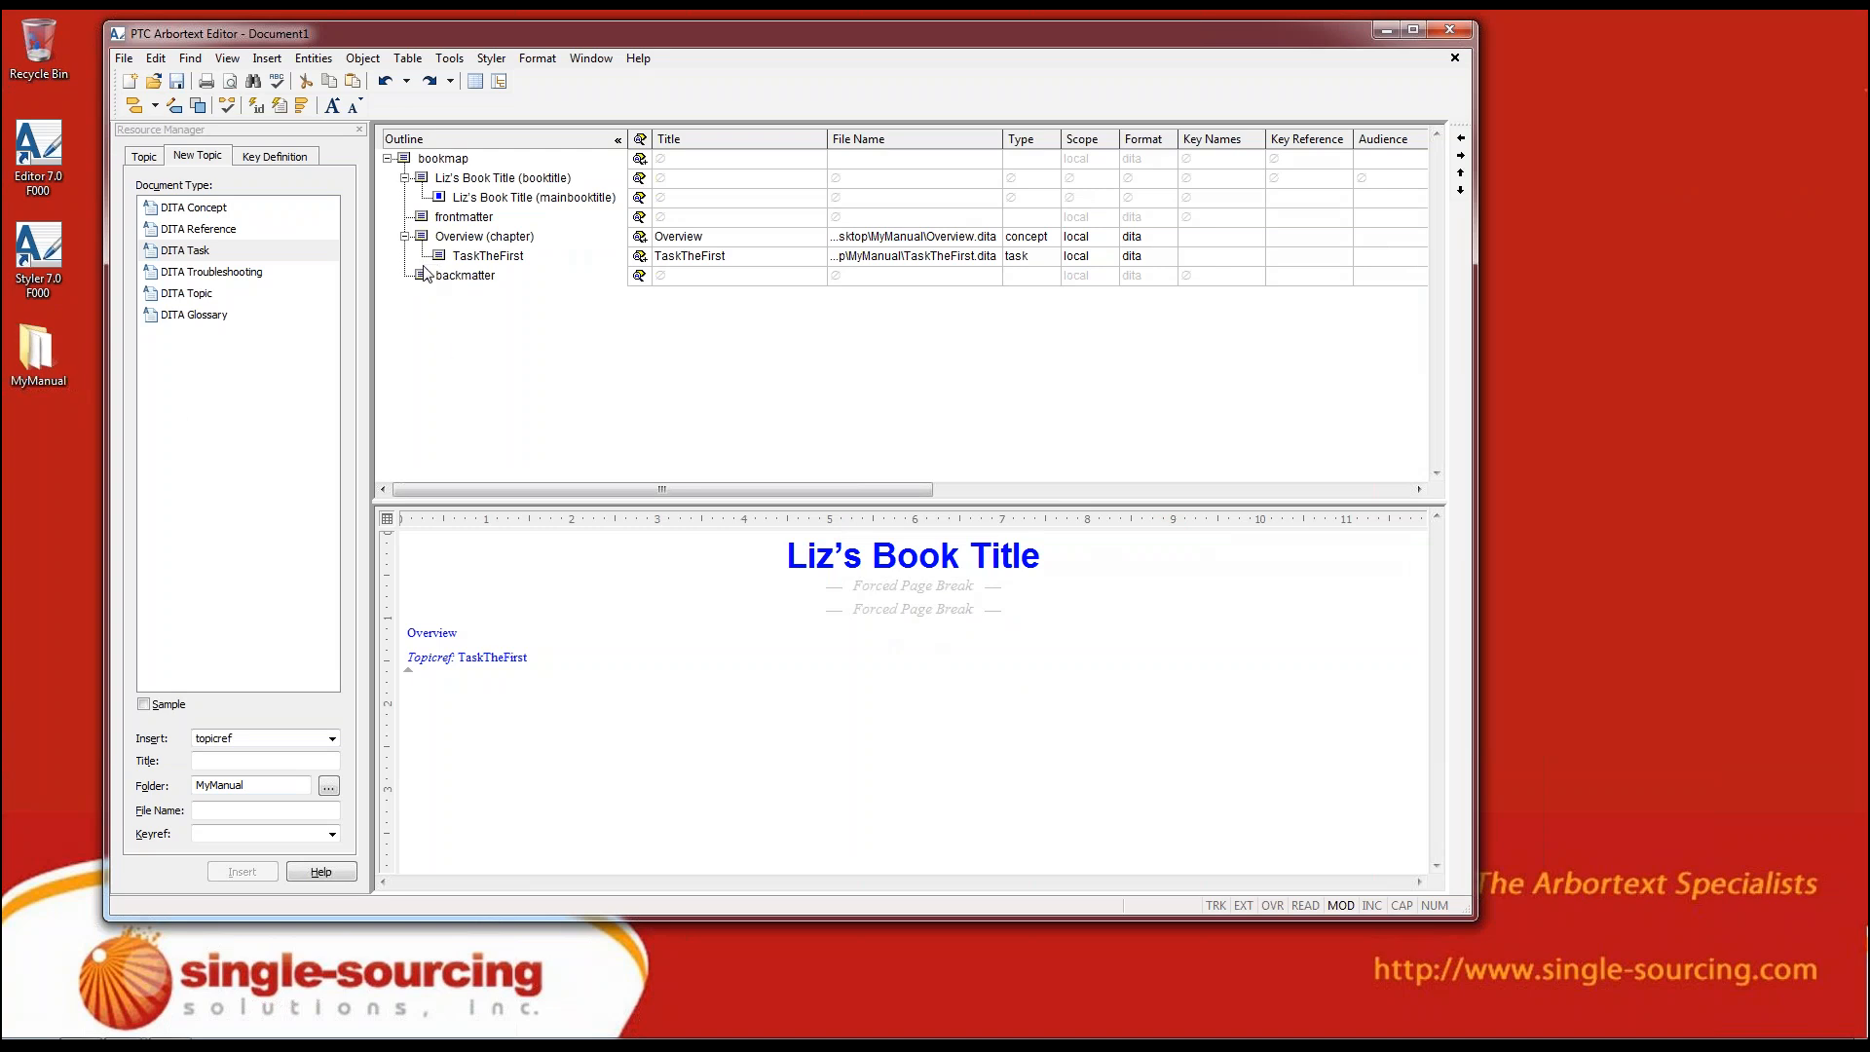
left_click(201, 161)
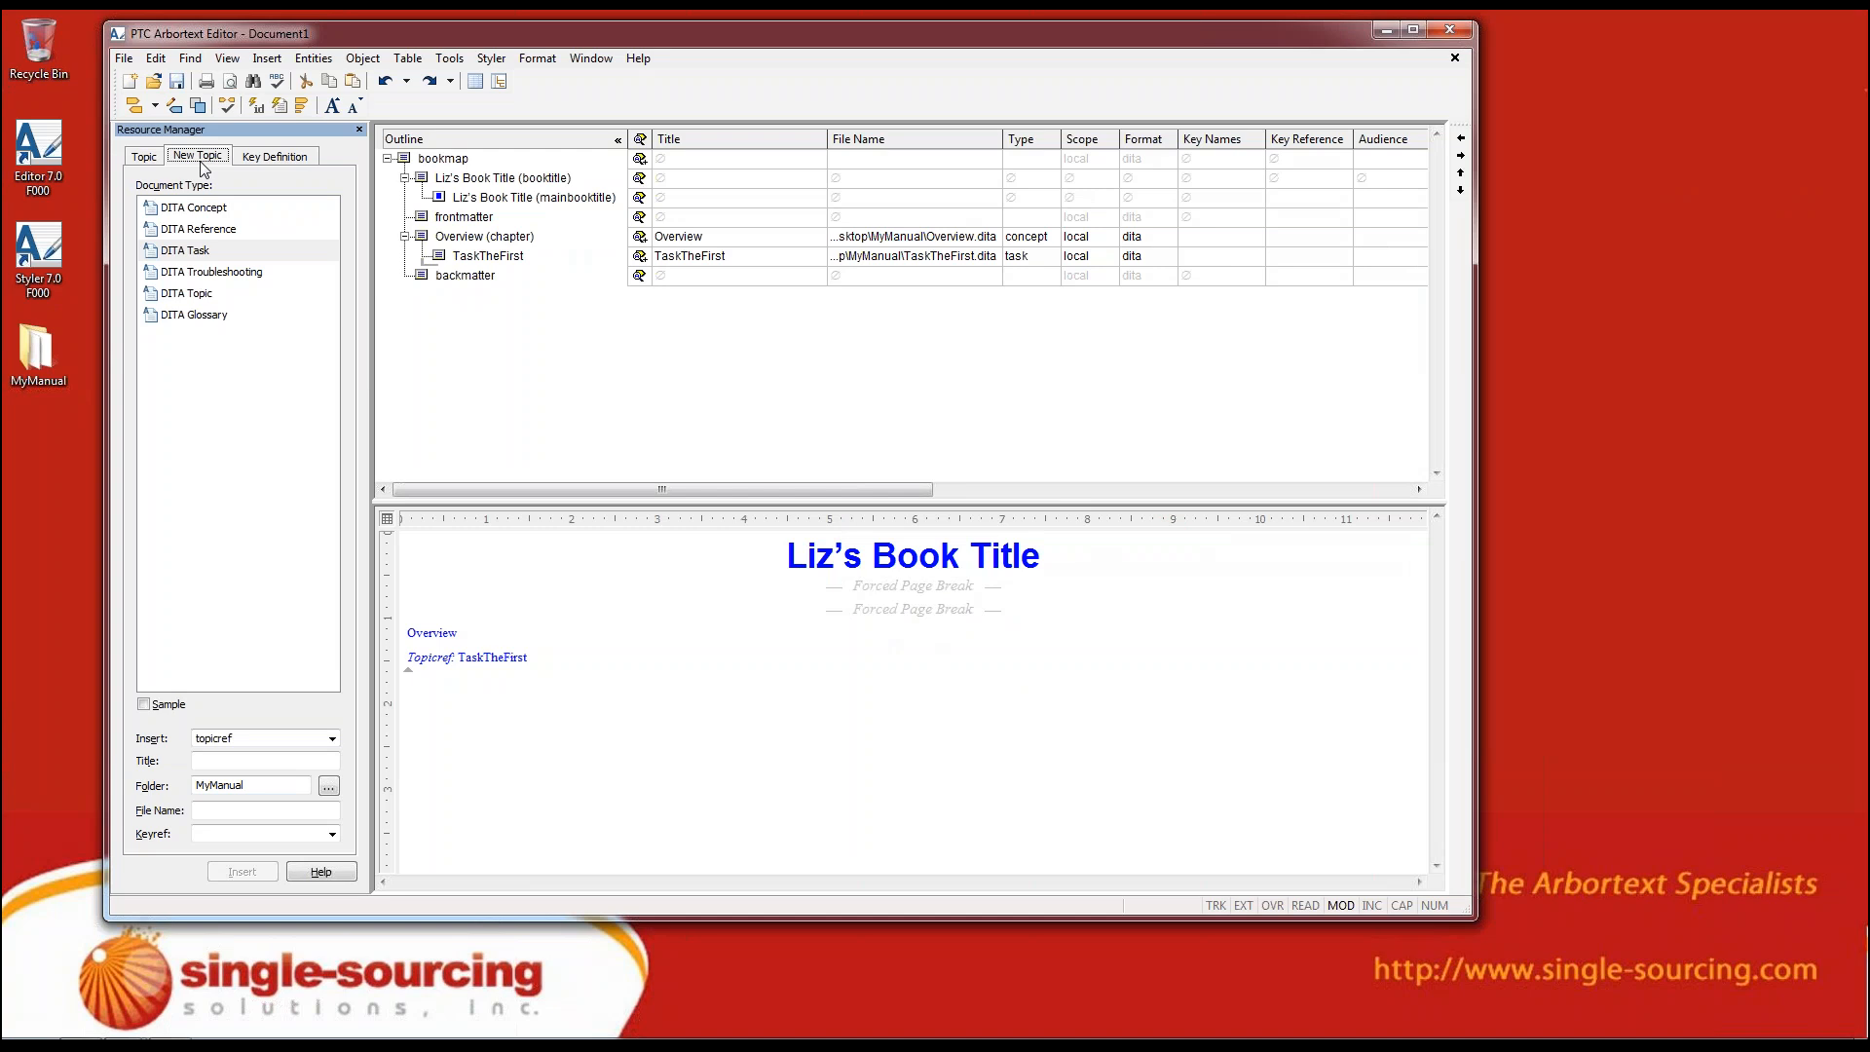
left_click(143, 159)
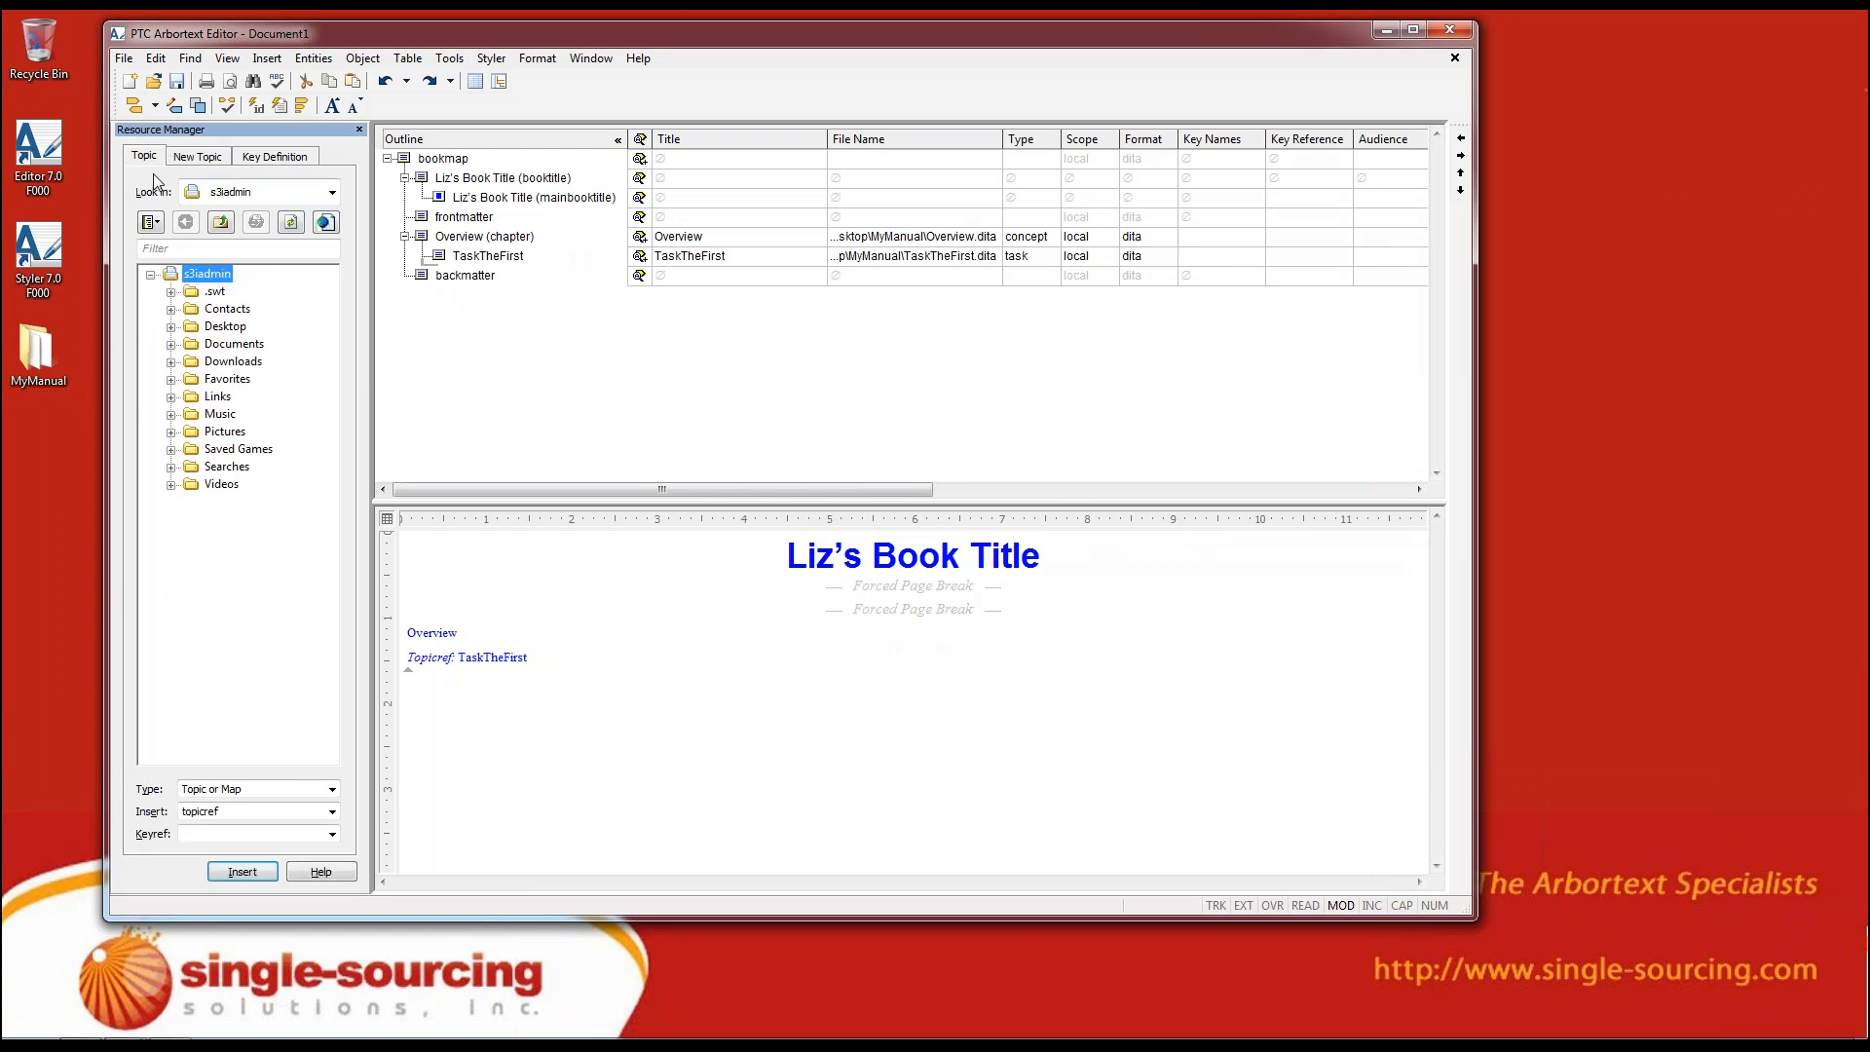
left_click(172, 326)
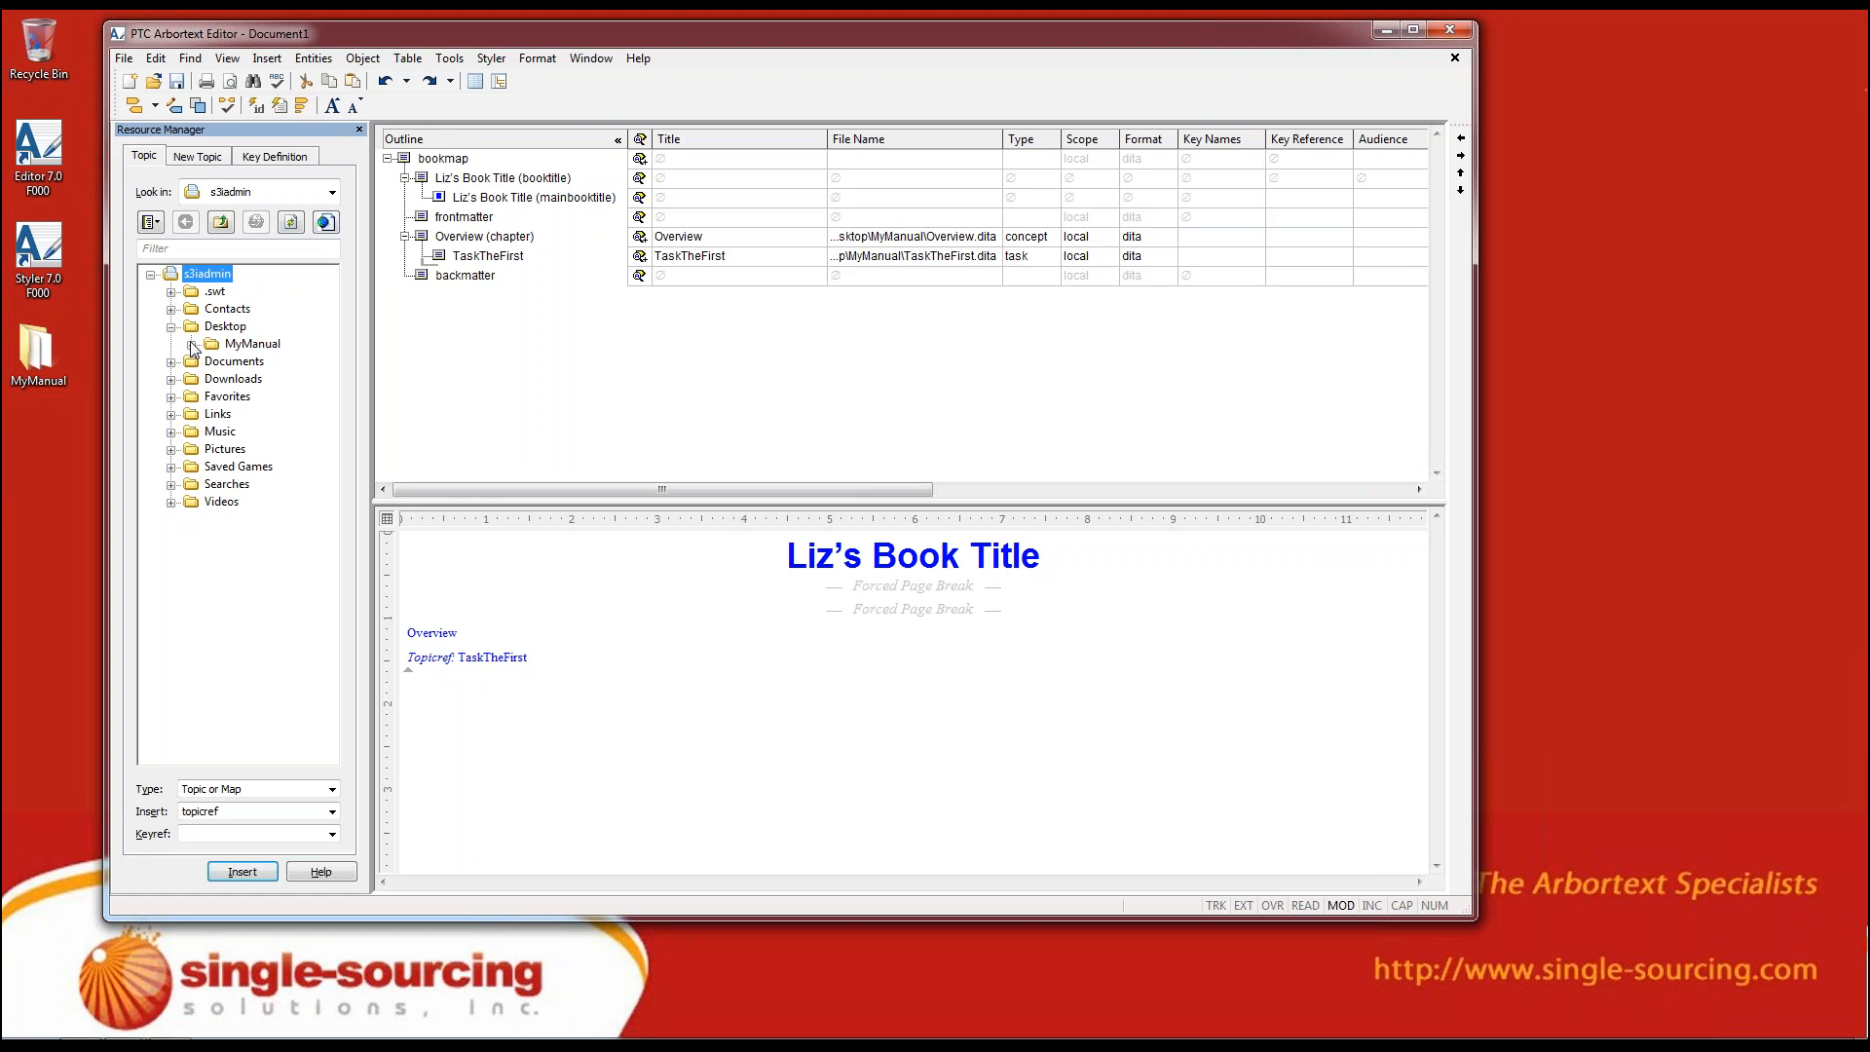
left_click(191, 343)
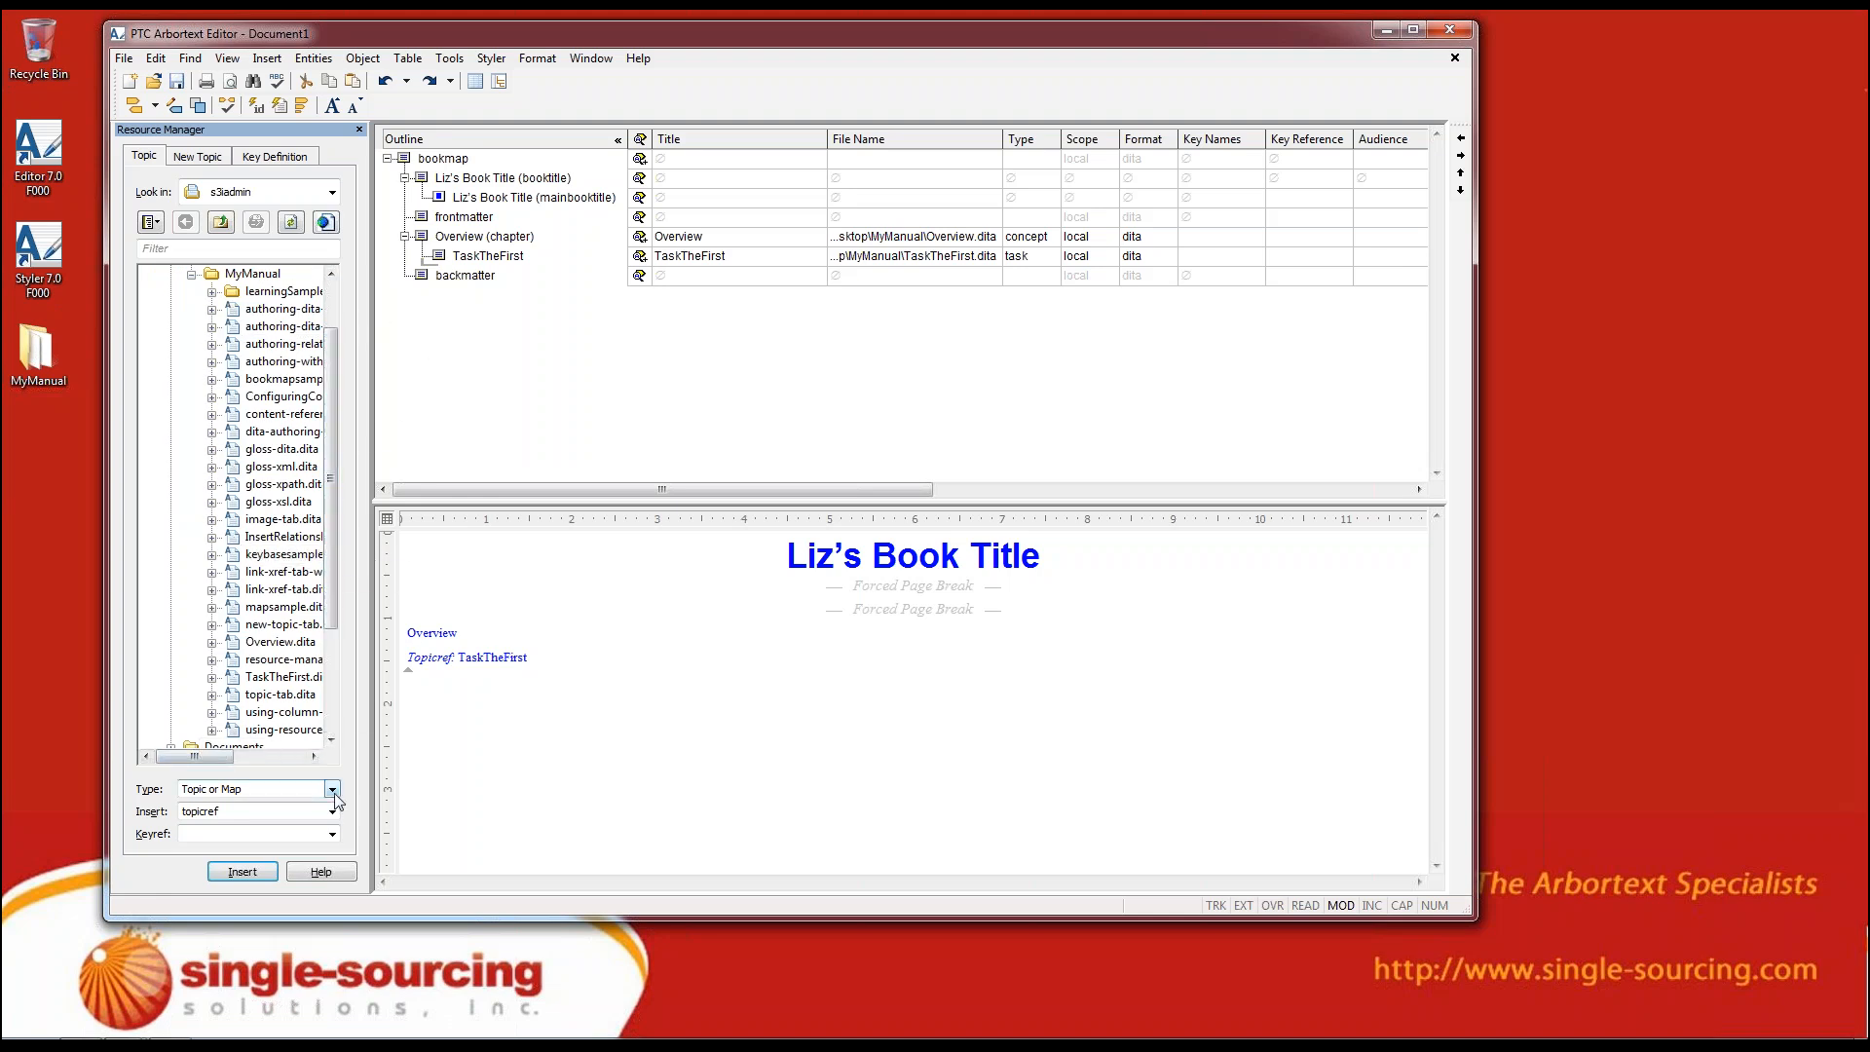
left_click(273, 789)
left_click(282, 804)
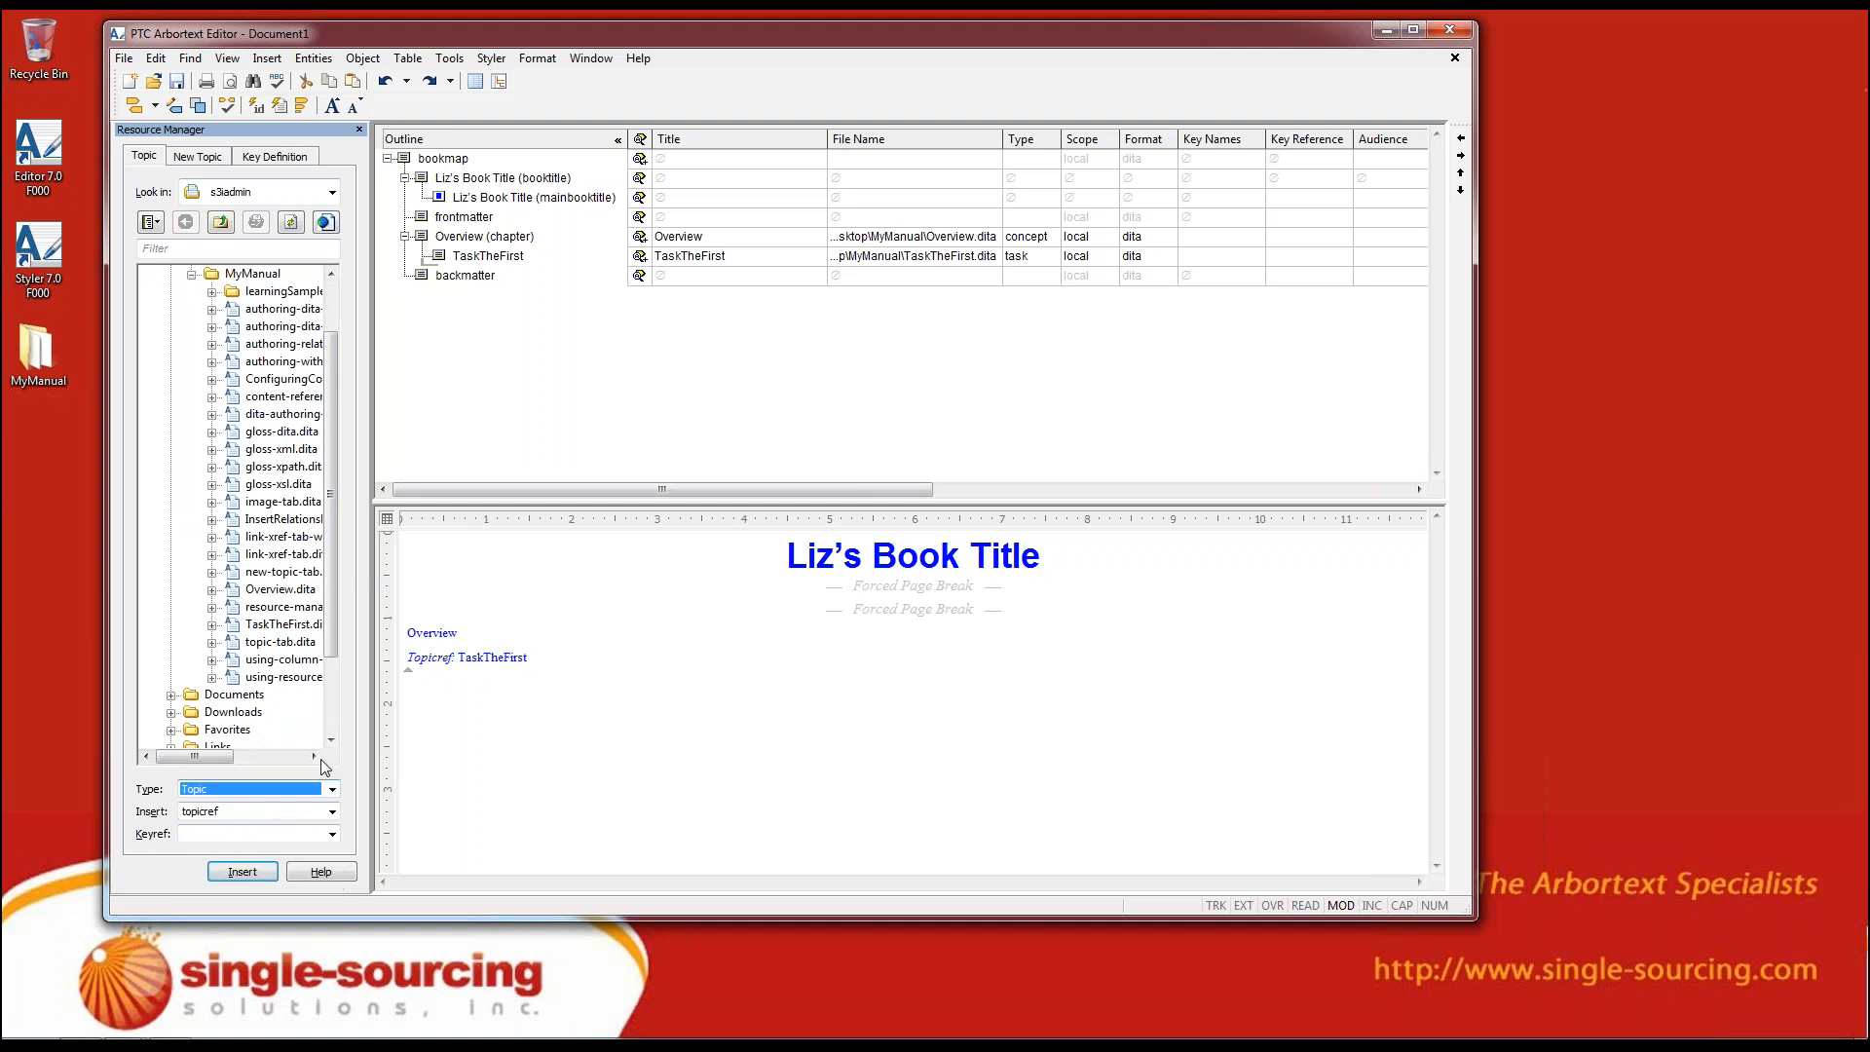
left_click(272, 789)
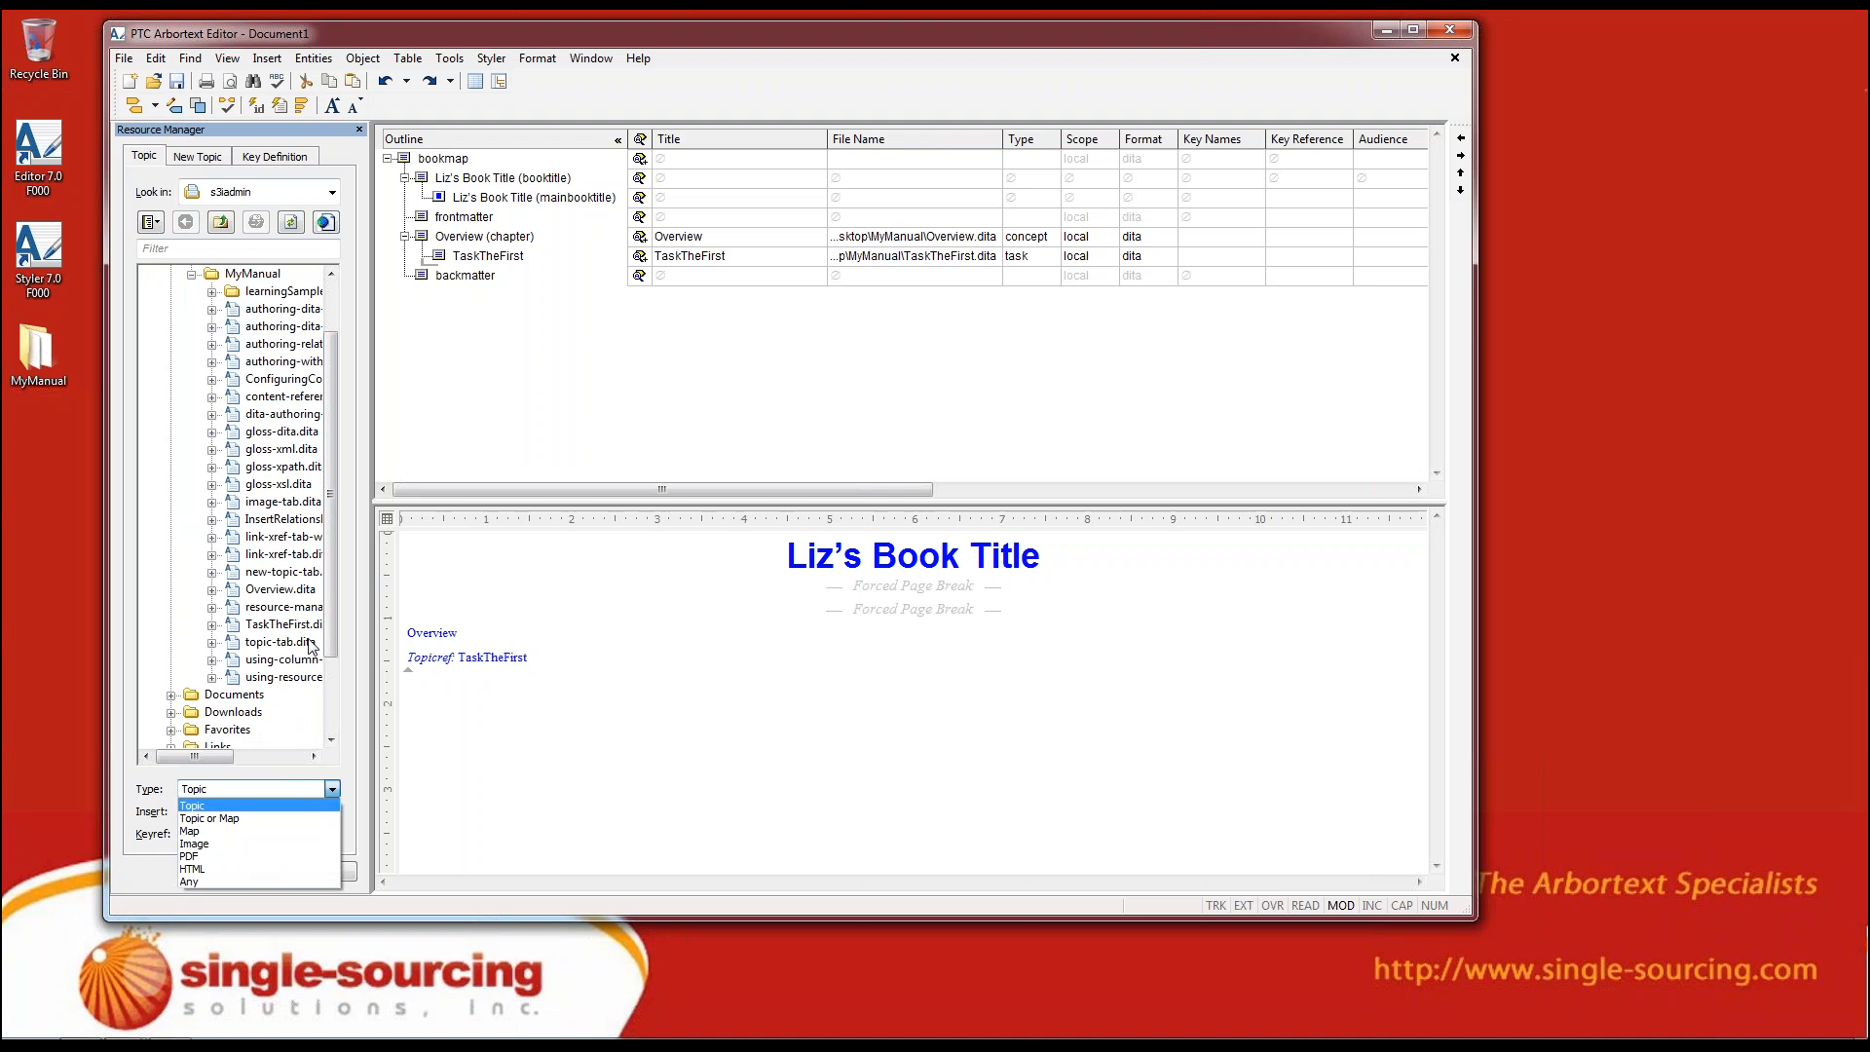
left_click(335, 623)
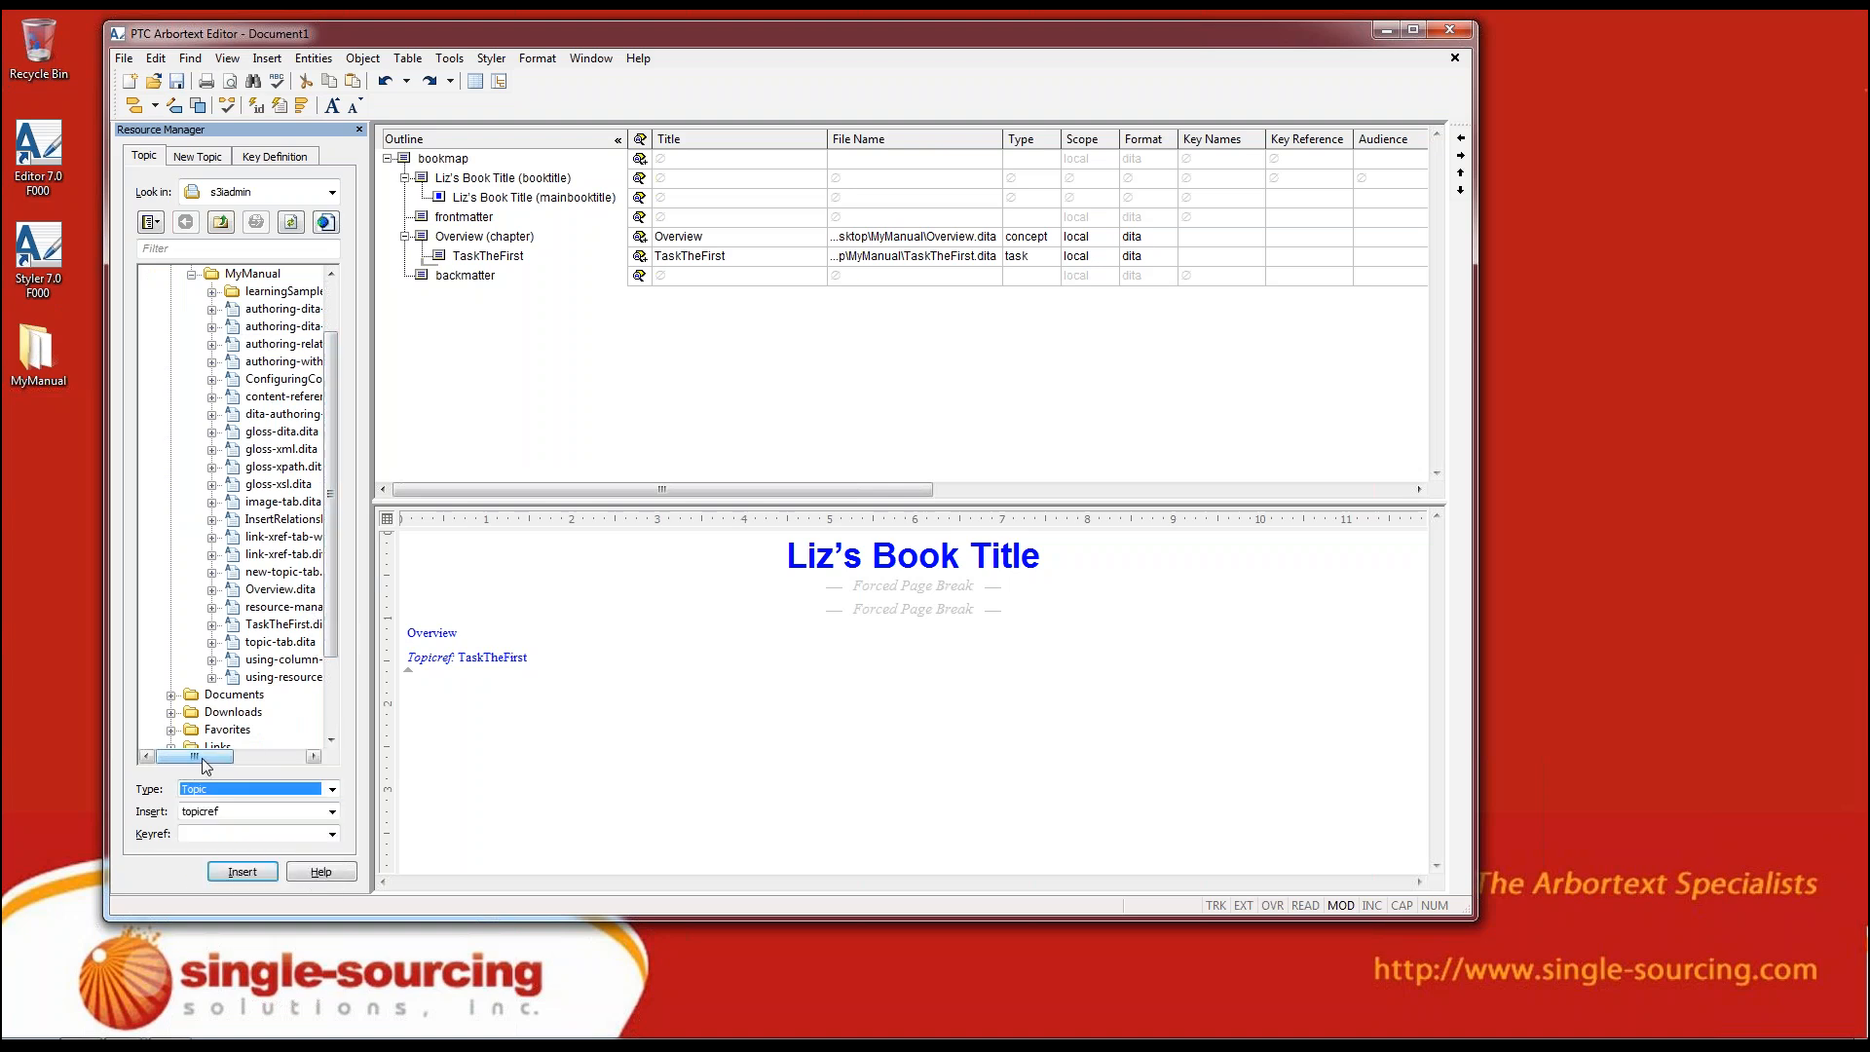
left_click_drag(206, 761, 220, 757)
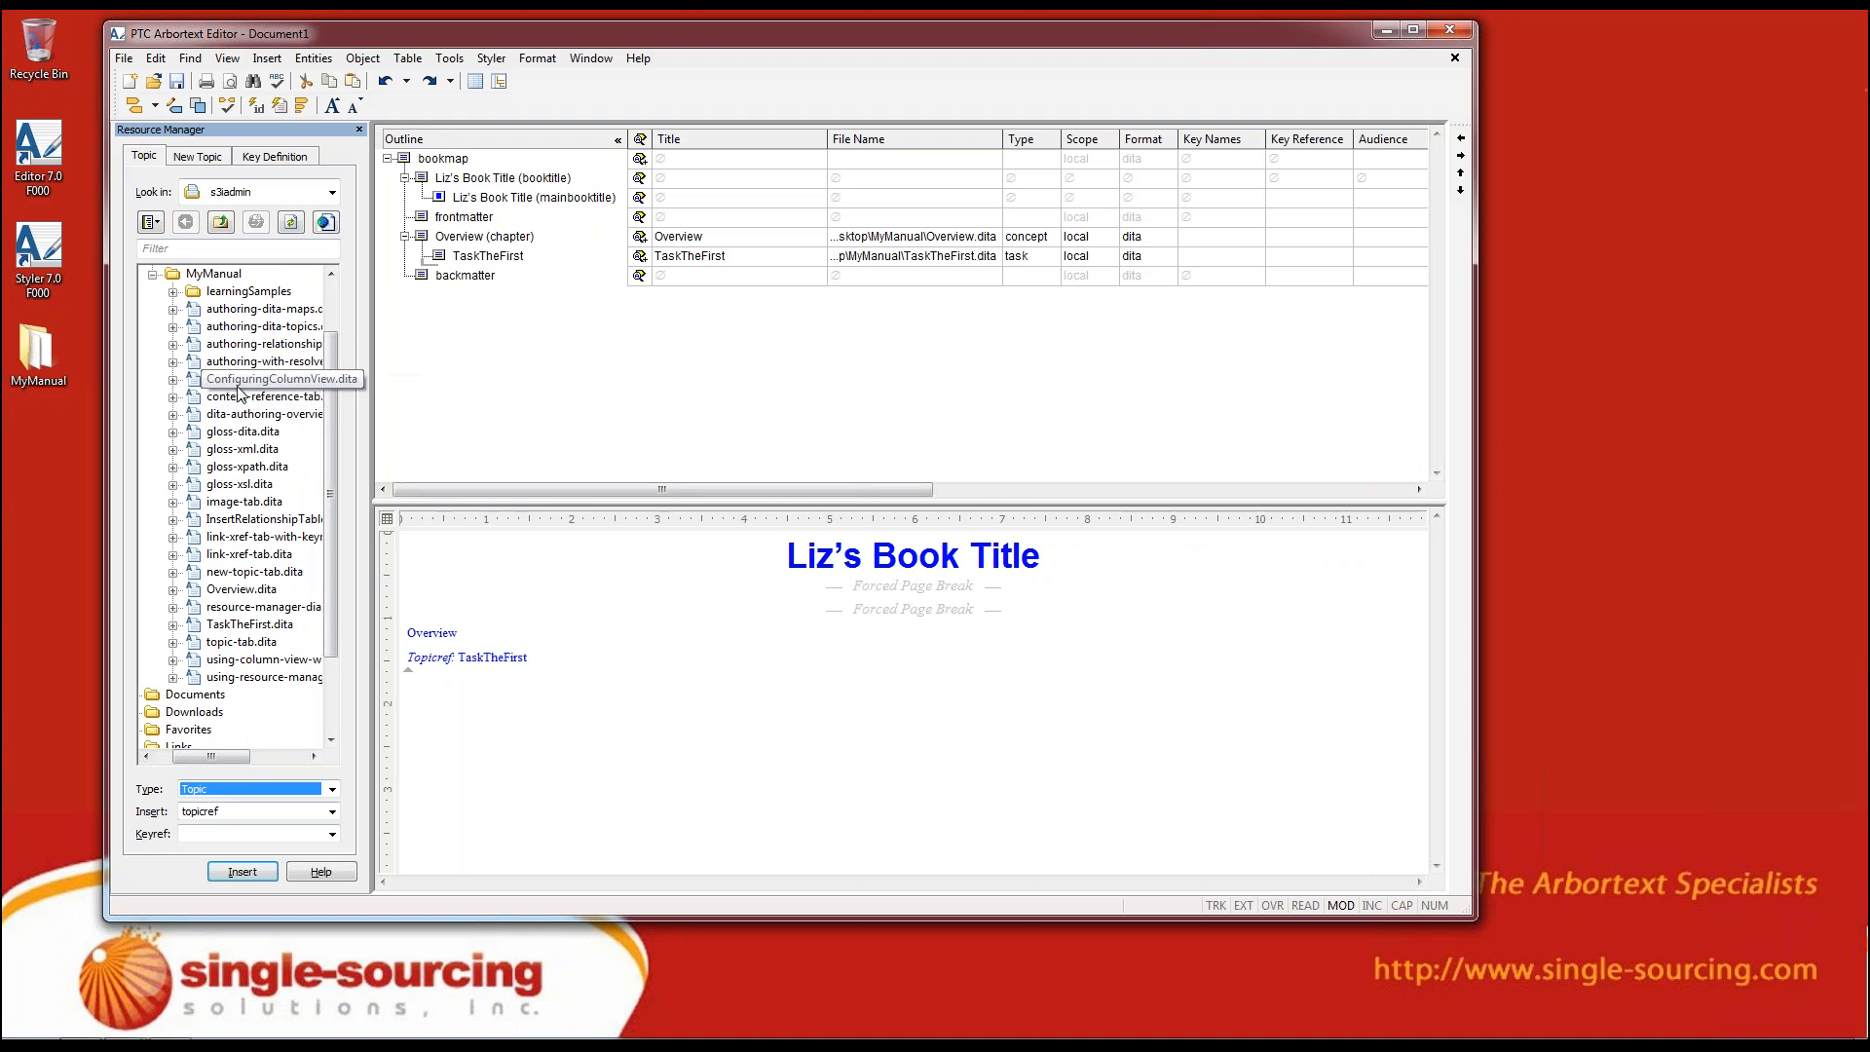
Insert the existing ConfiguringColumnView.dita as a topicref after TaskTheFirst in the Overview chapter
left_click(187, 386)
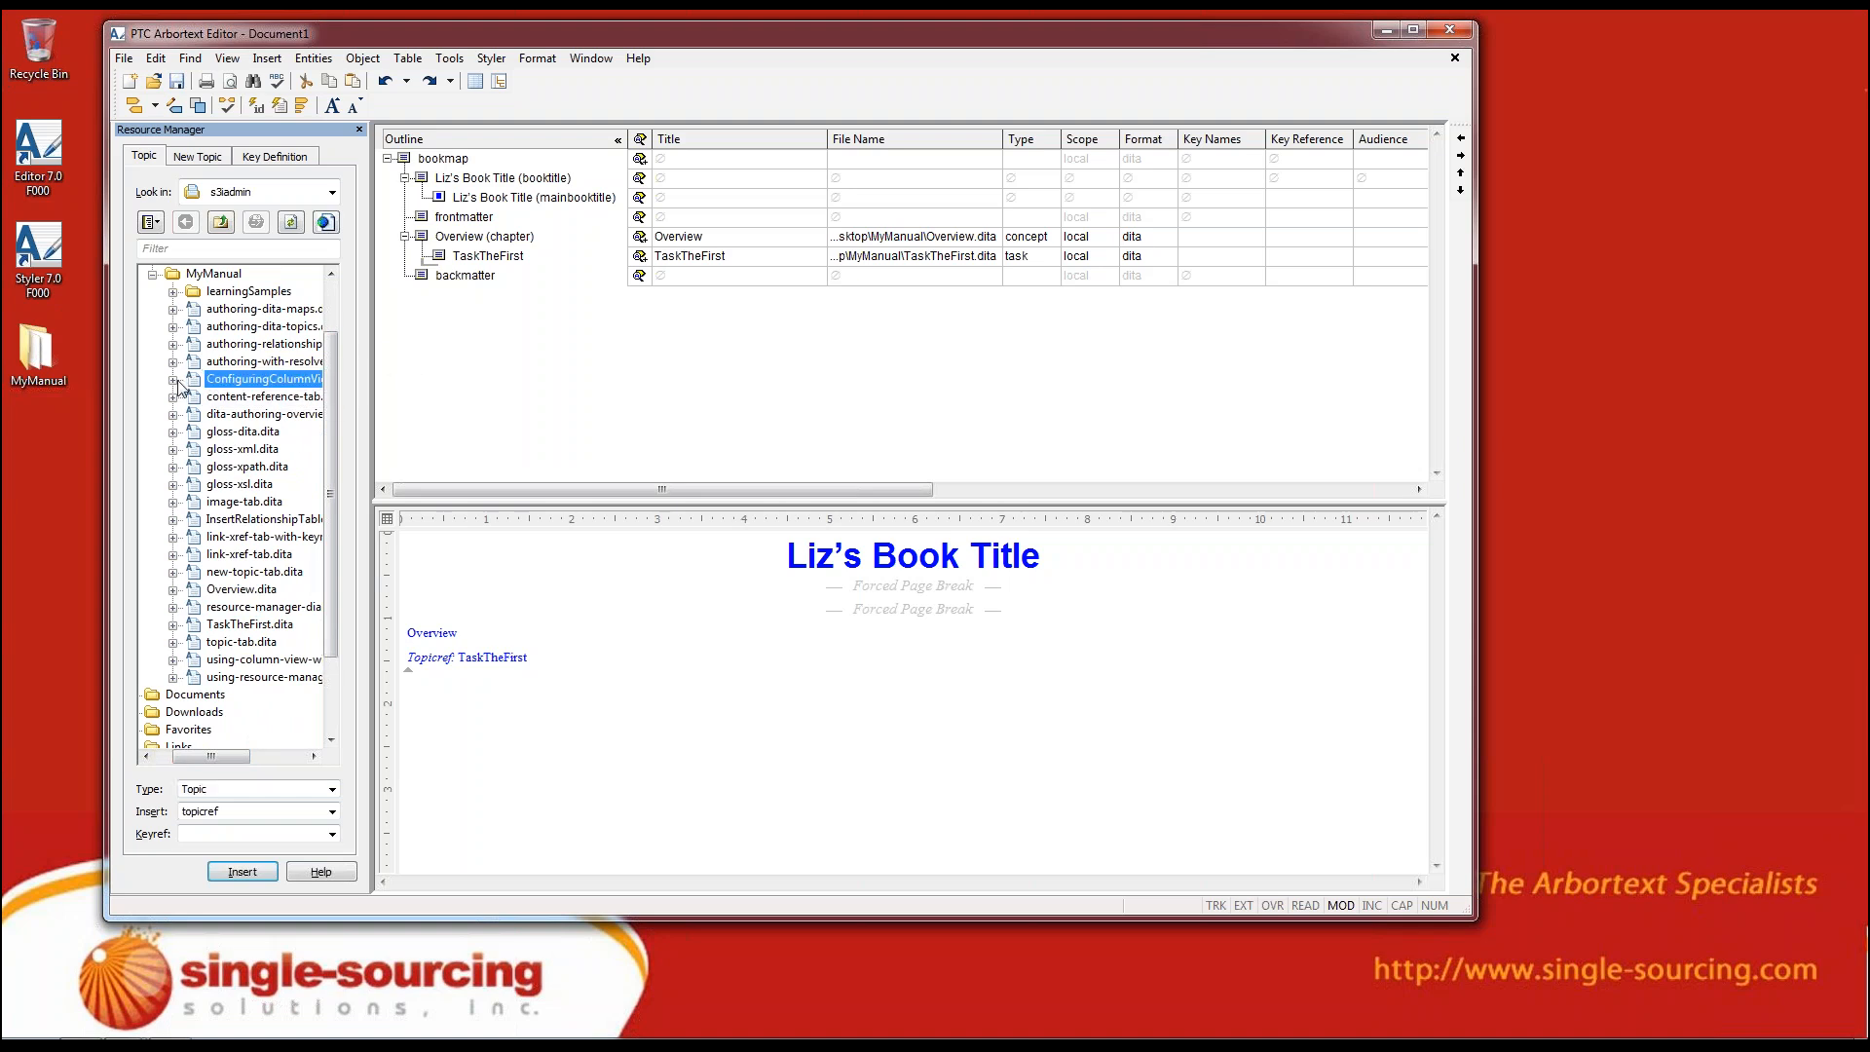
left_click(174, 380)
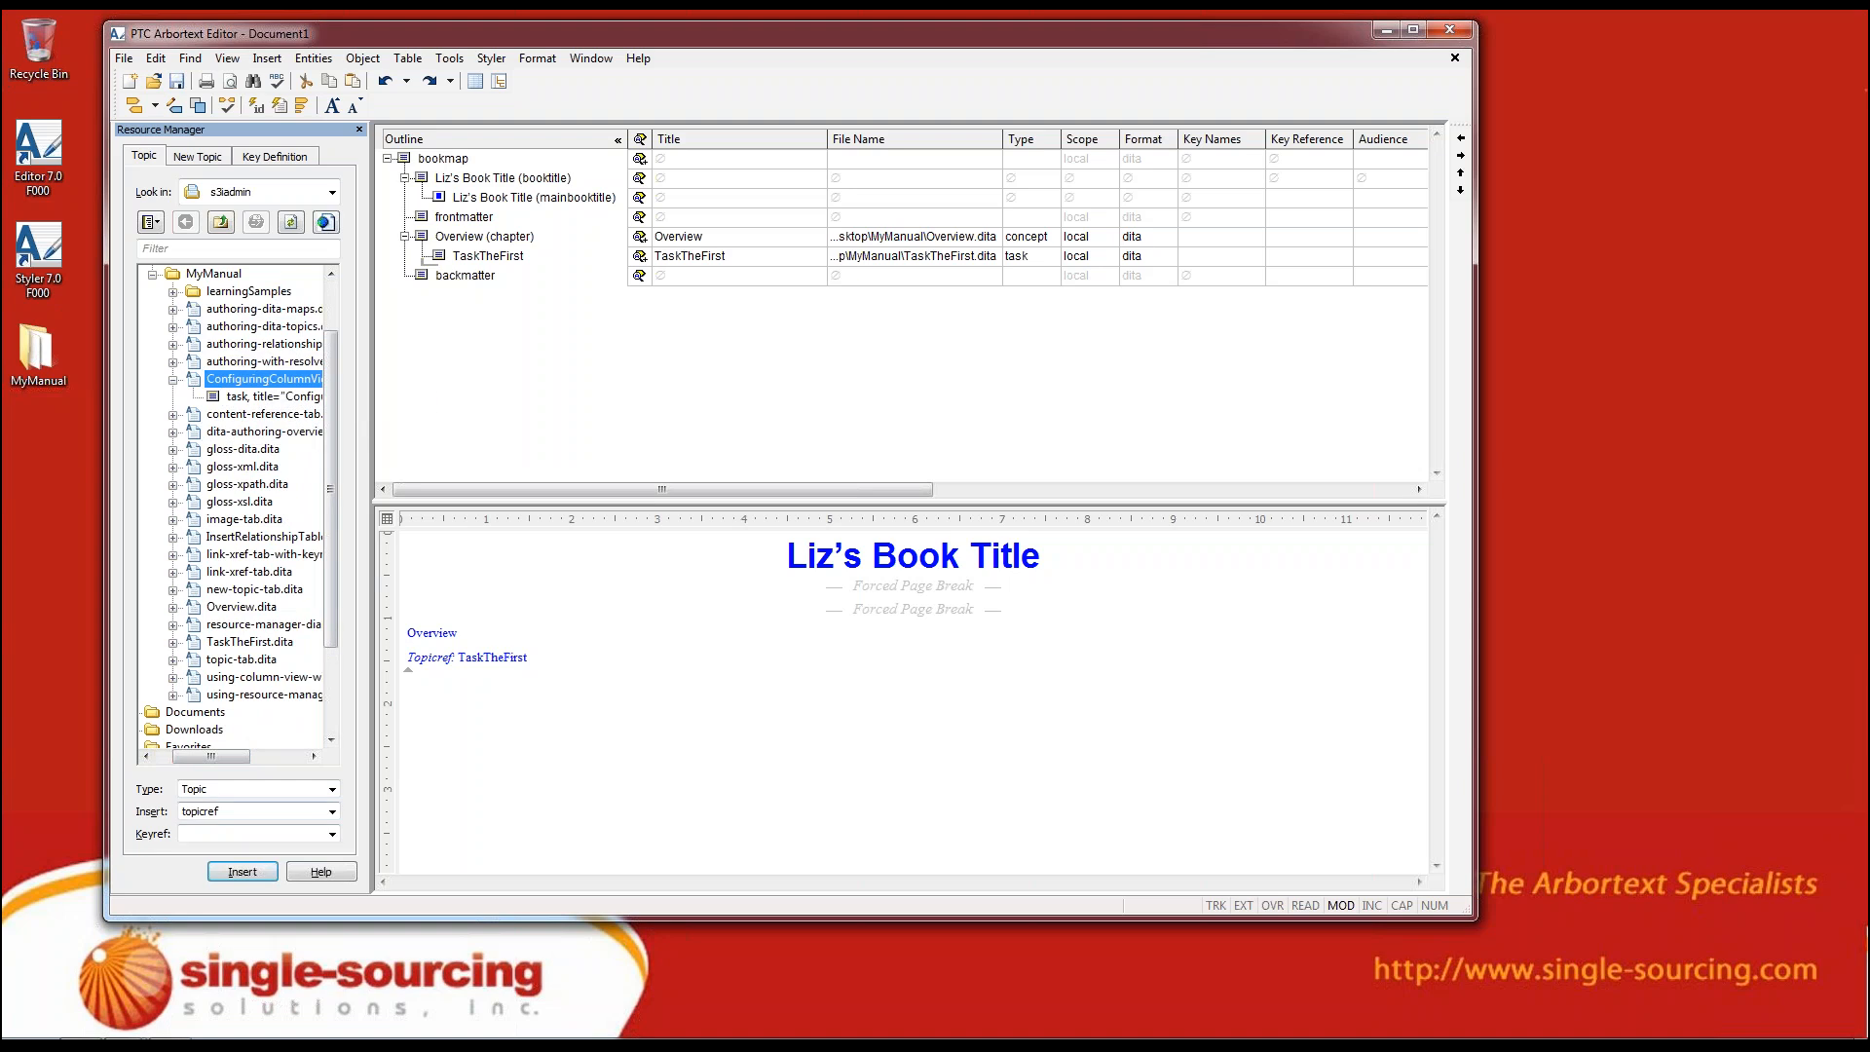
left_click(242, 870)
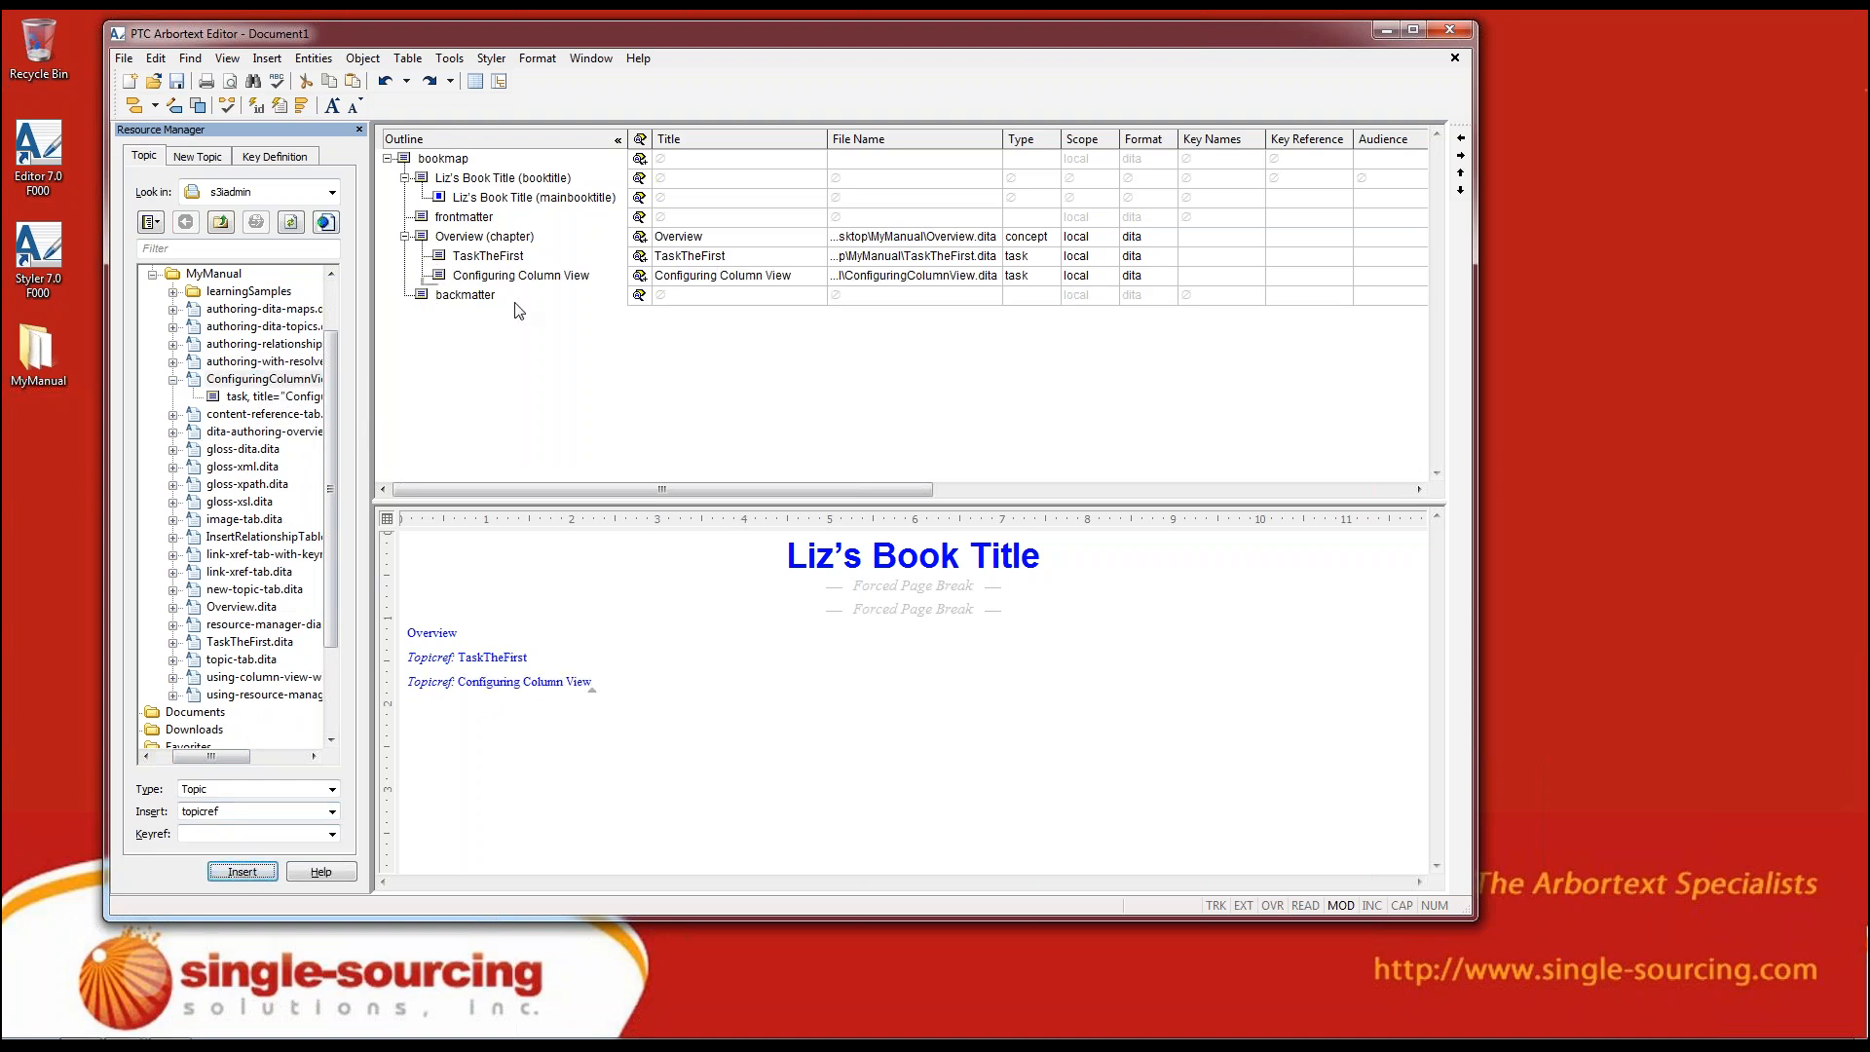
Promote the Configuring Column View topicref to a chapter after Overview, and move it into the frontmatter
left_click(473, 278)
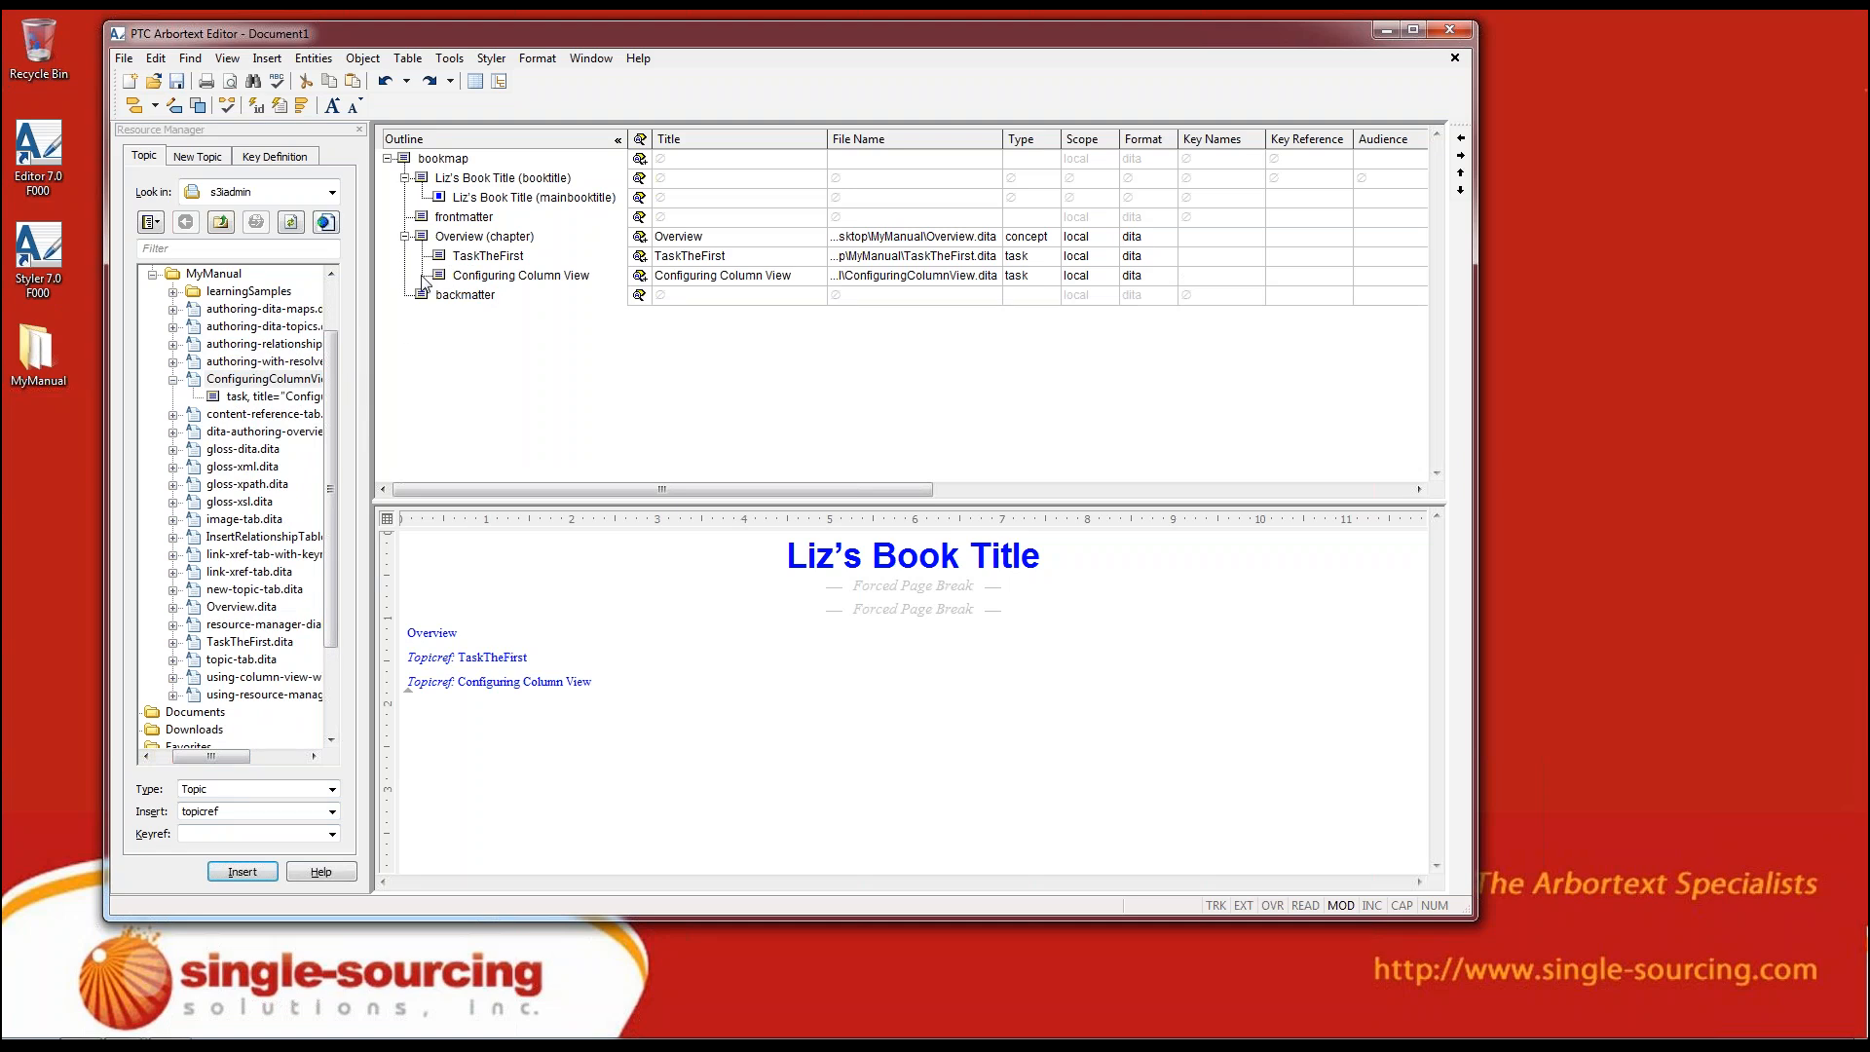
left_click(438, 276)
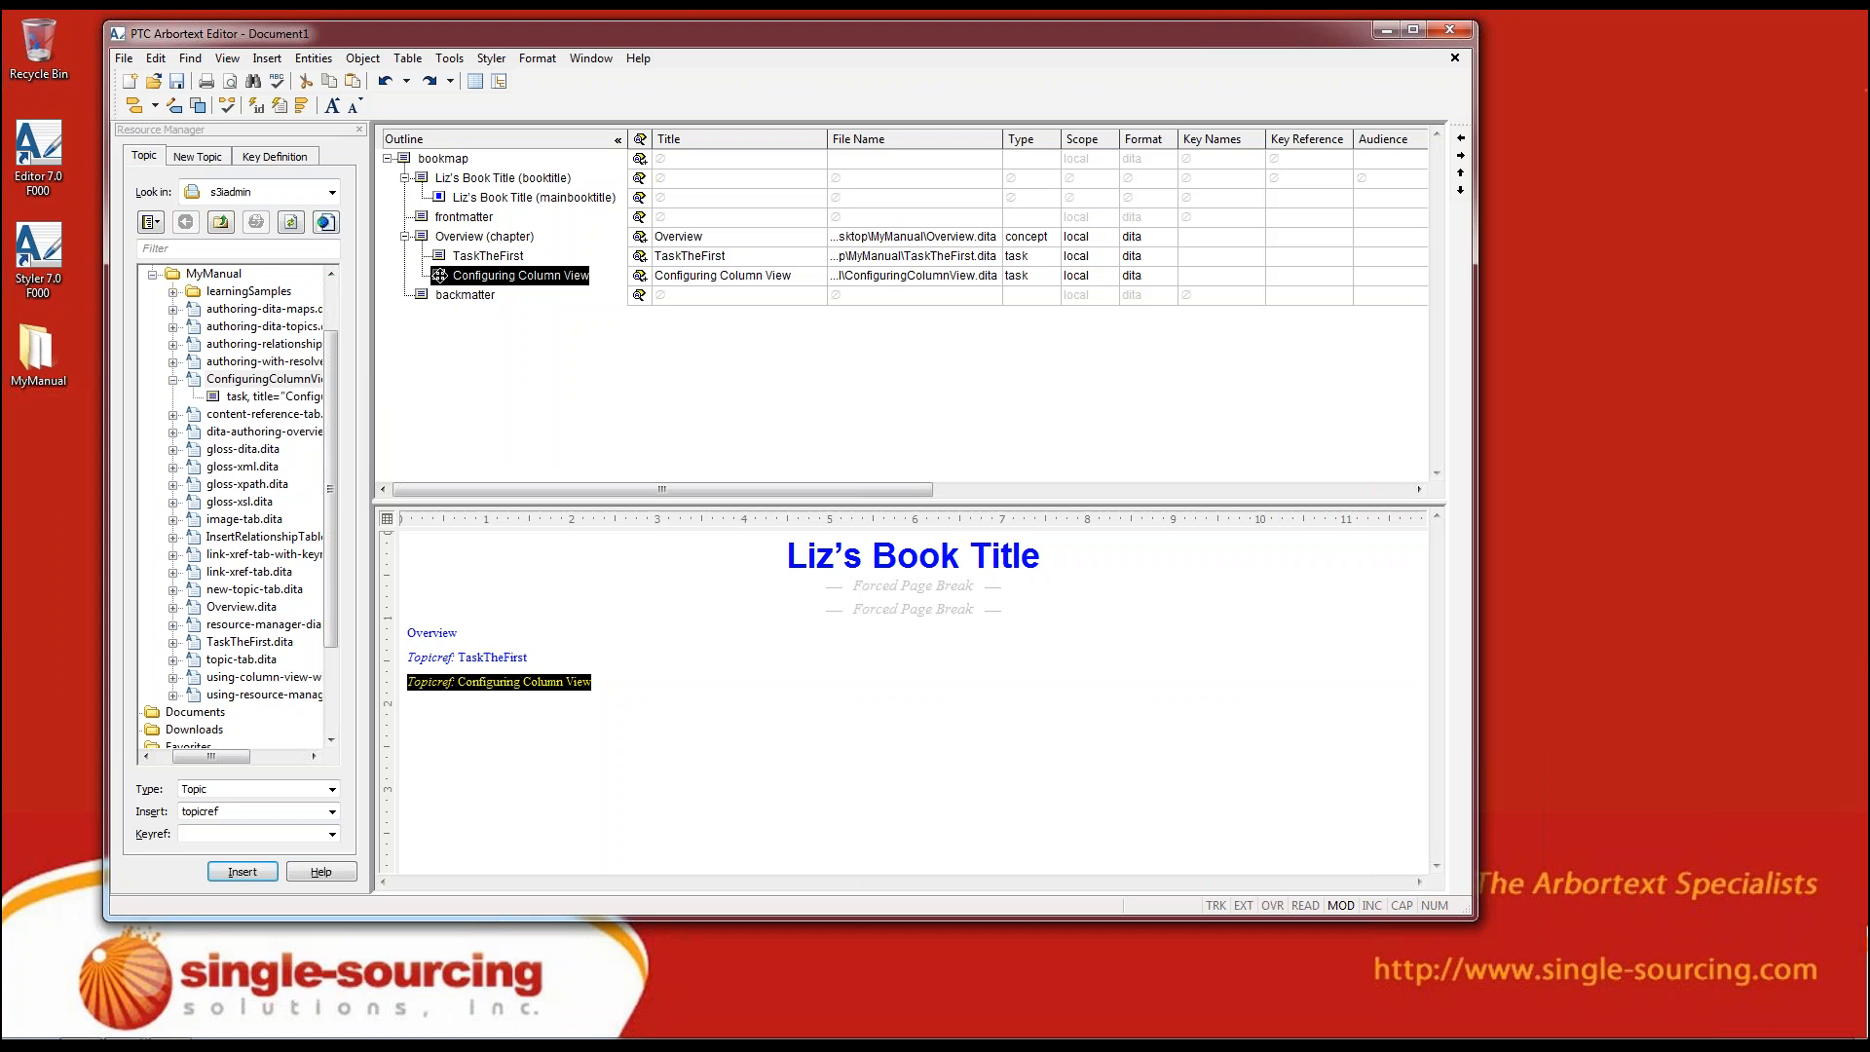
left_click_drag(439, 276, 409, 290)
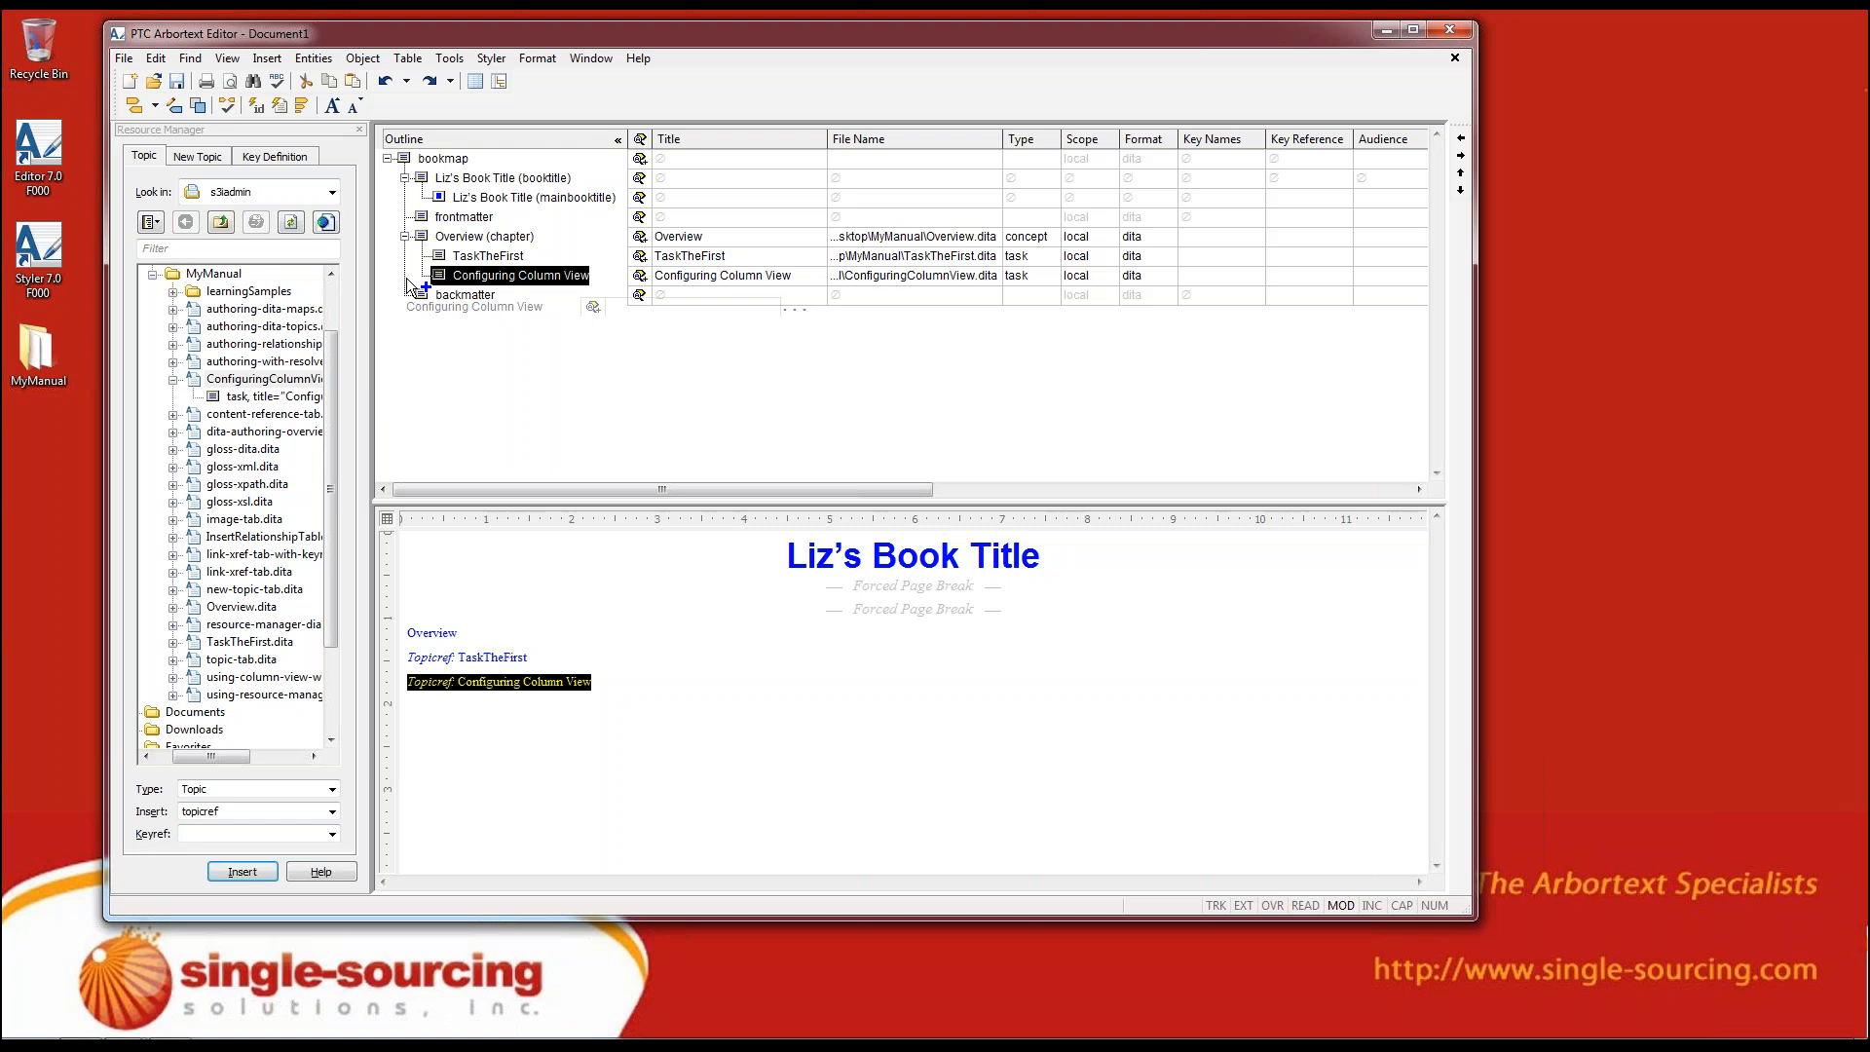
left_click_drag(407, 285, 407, 285)
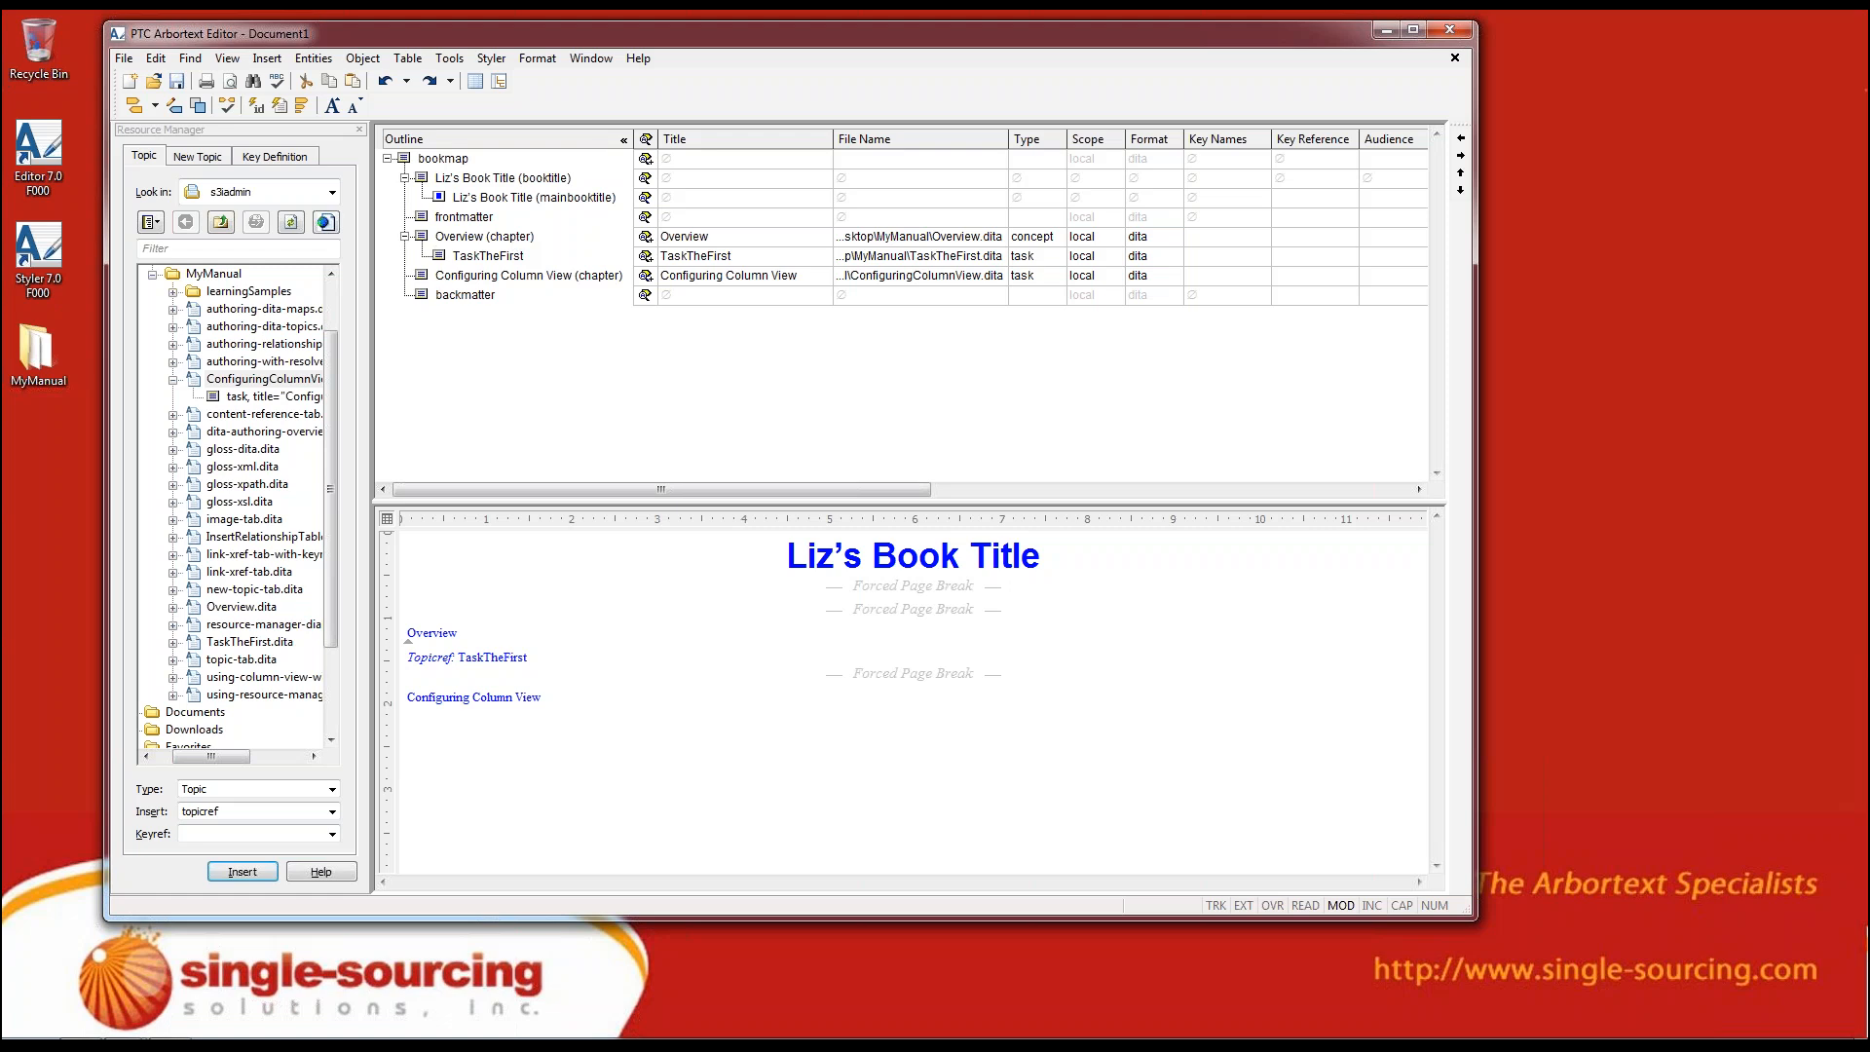
left_click(420, 276)
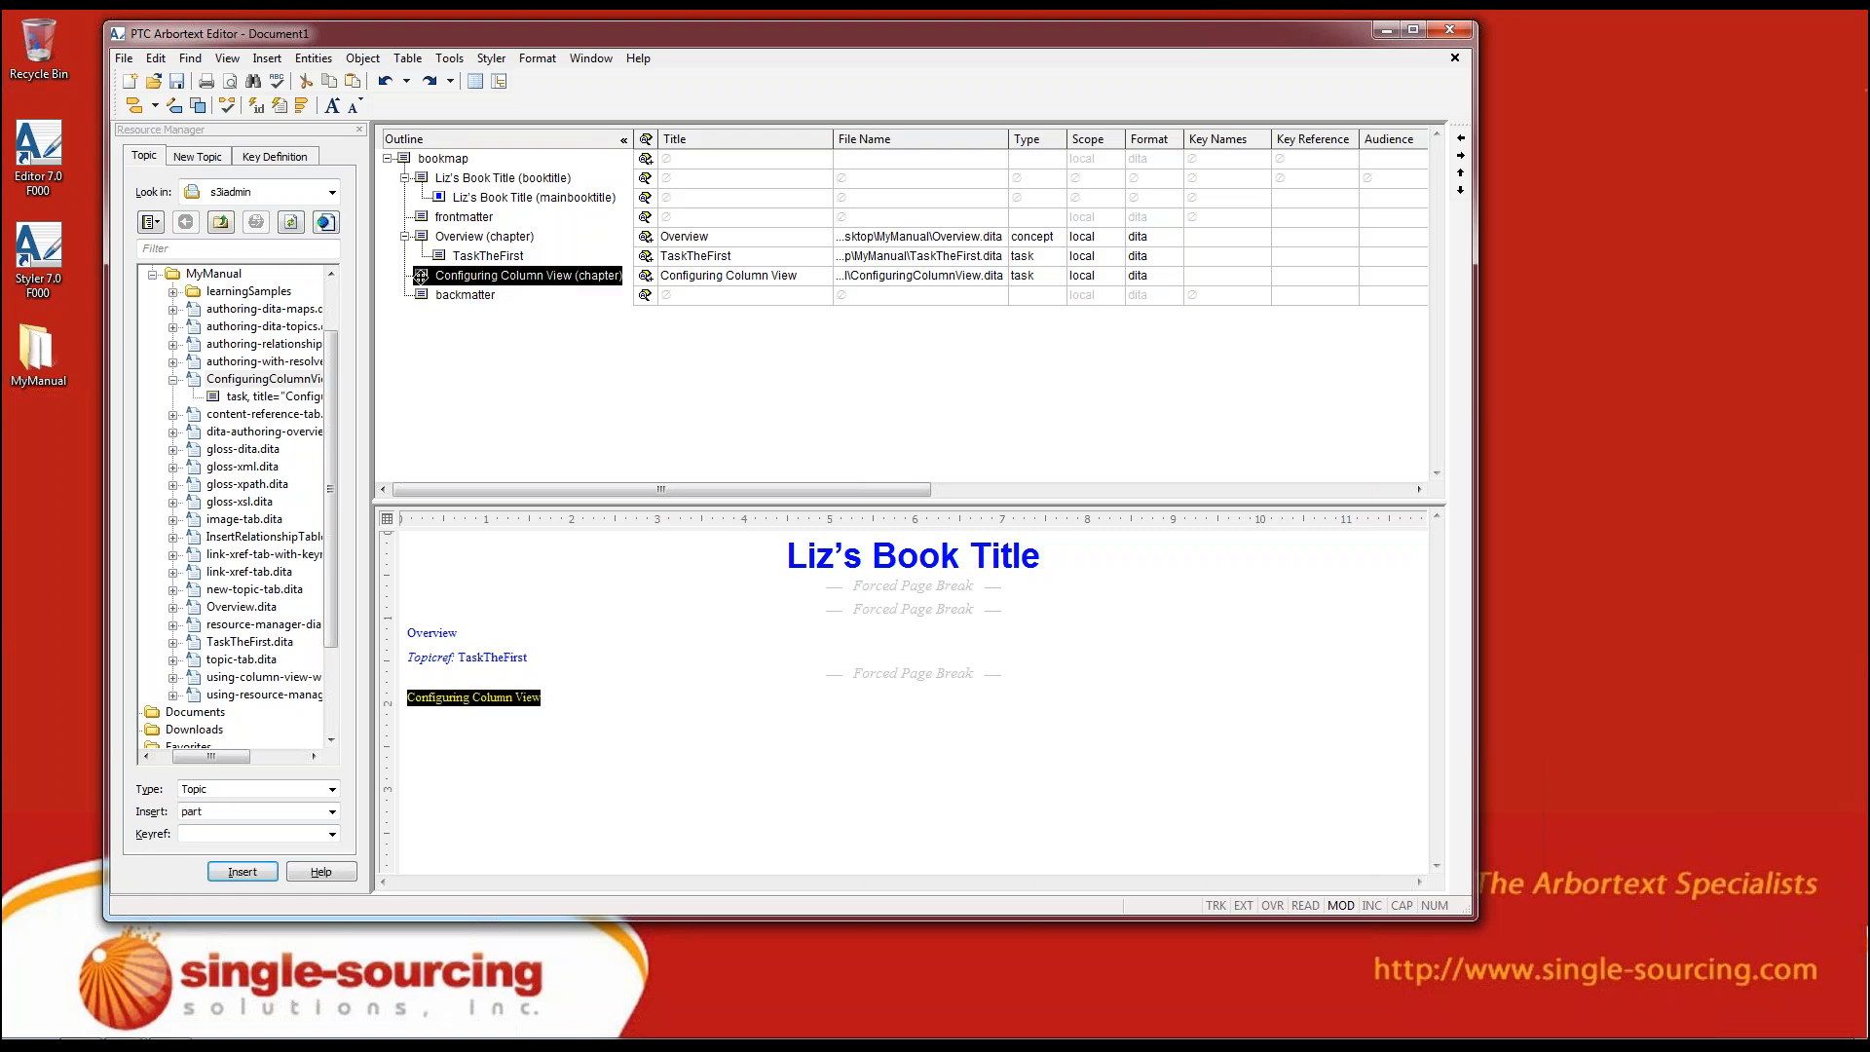
left_click_drag(420, 276, 440, 220)
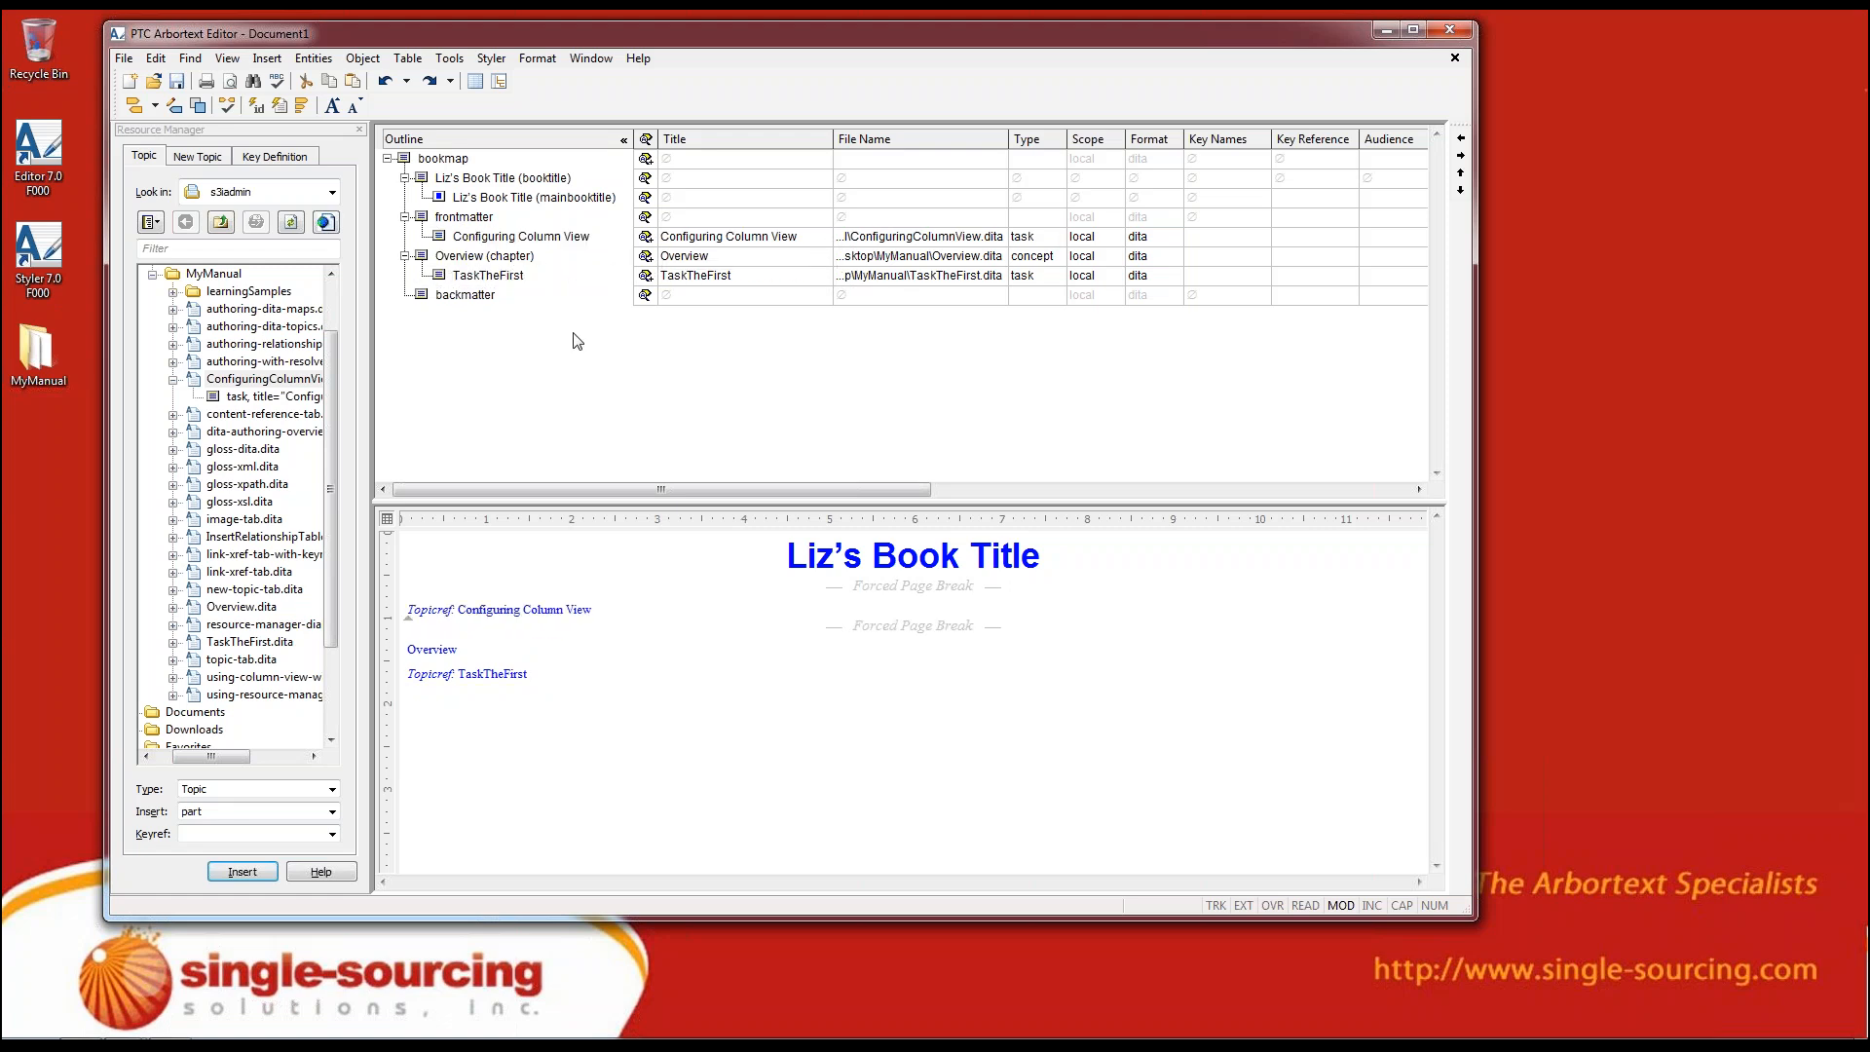
Cut the TaskTheFirst topicref from the Overview chapter and paste it into the backmatter
left_click(443, 274)
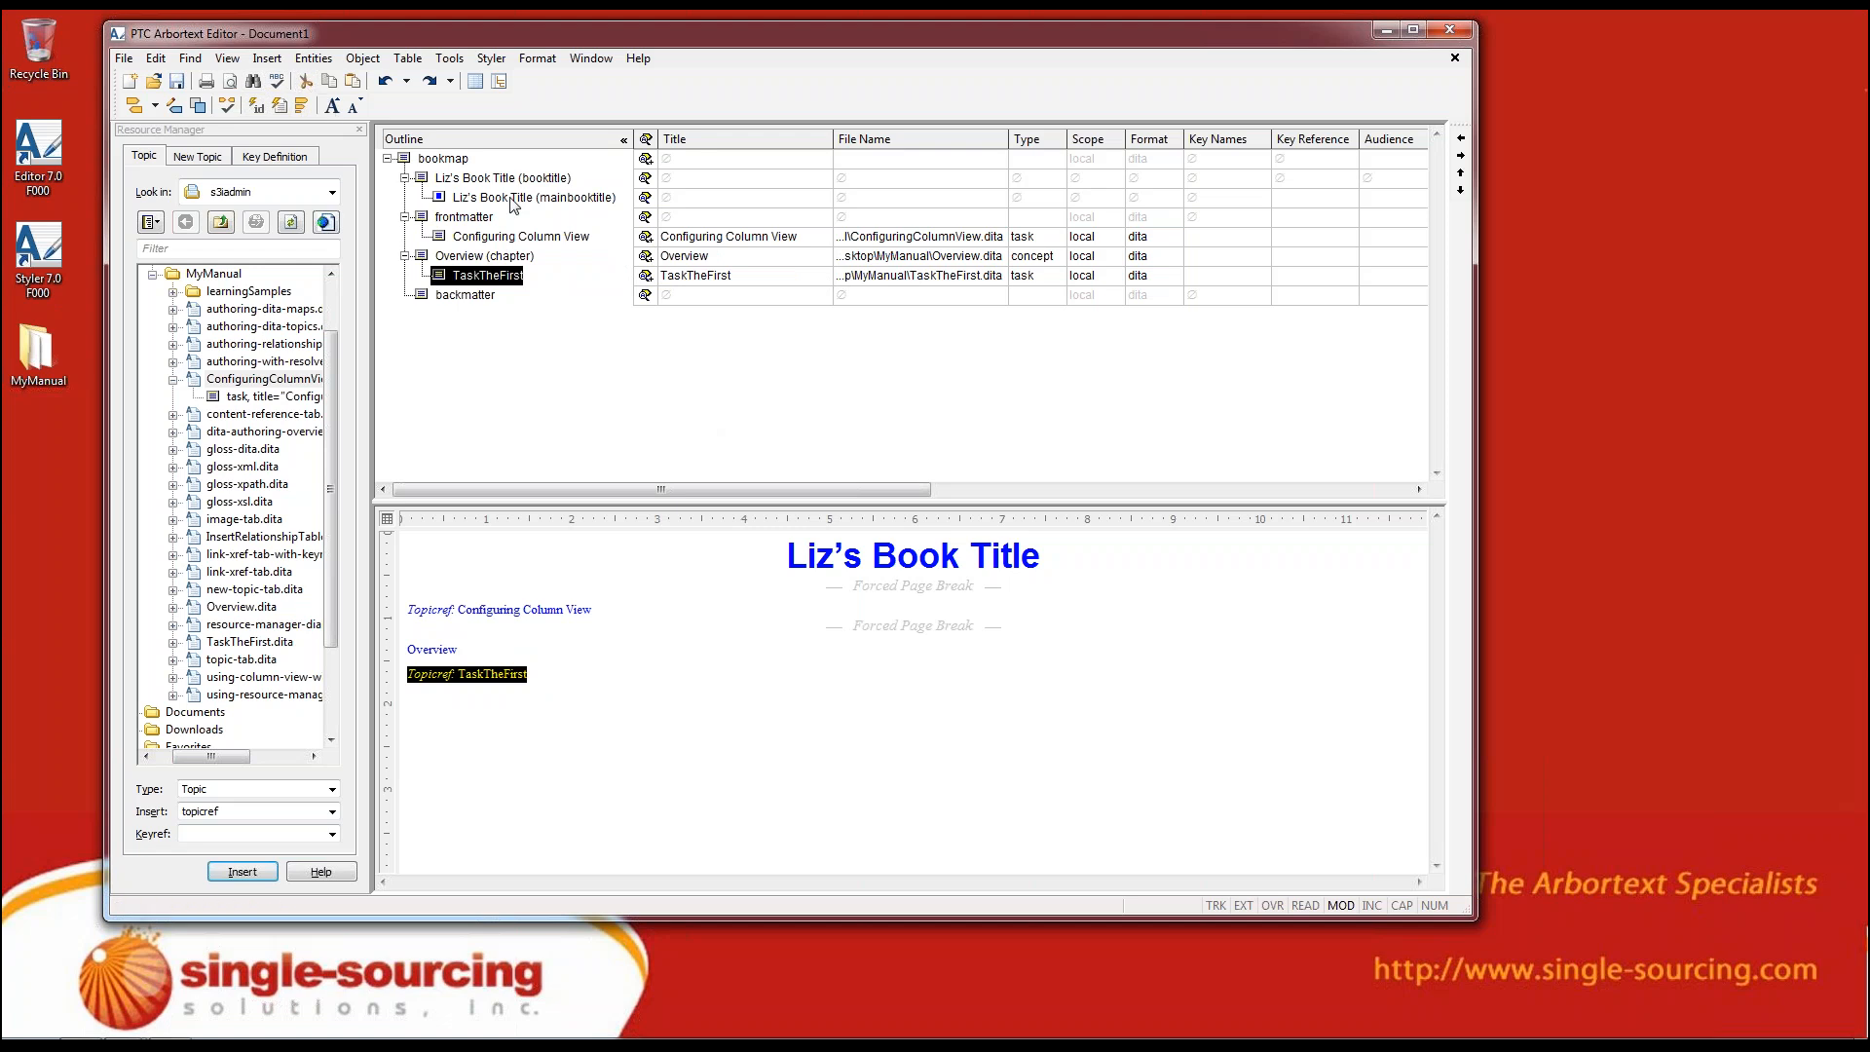
key("ctrl+x")
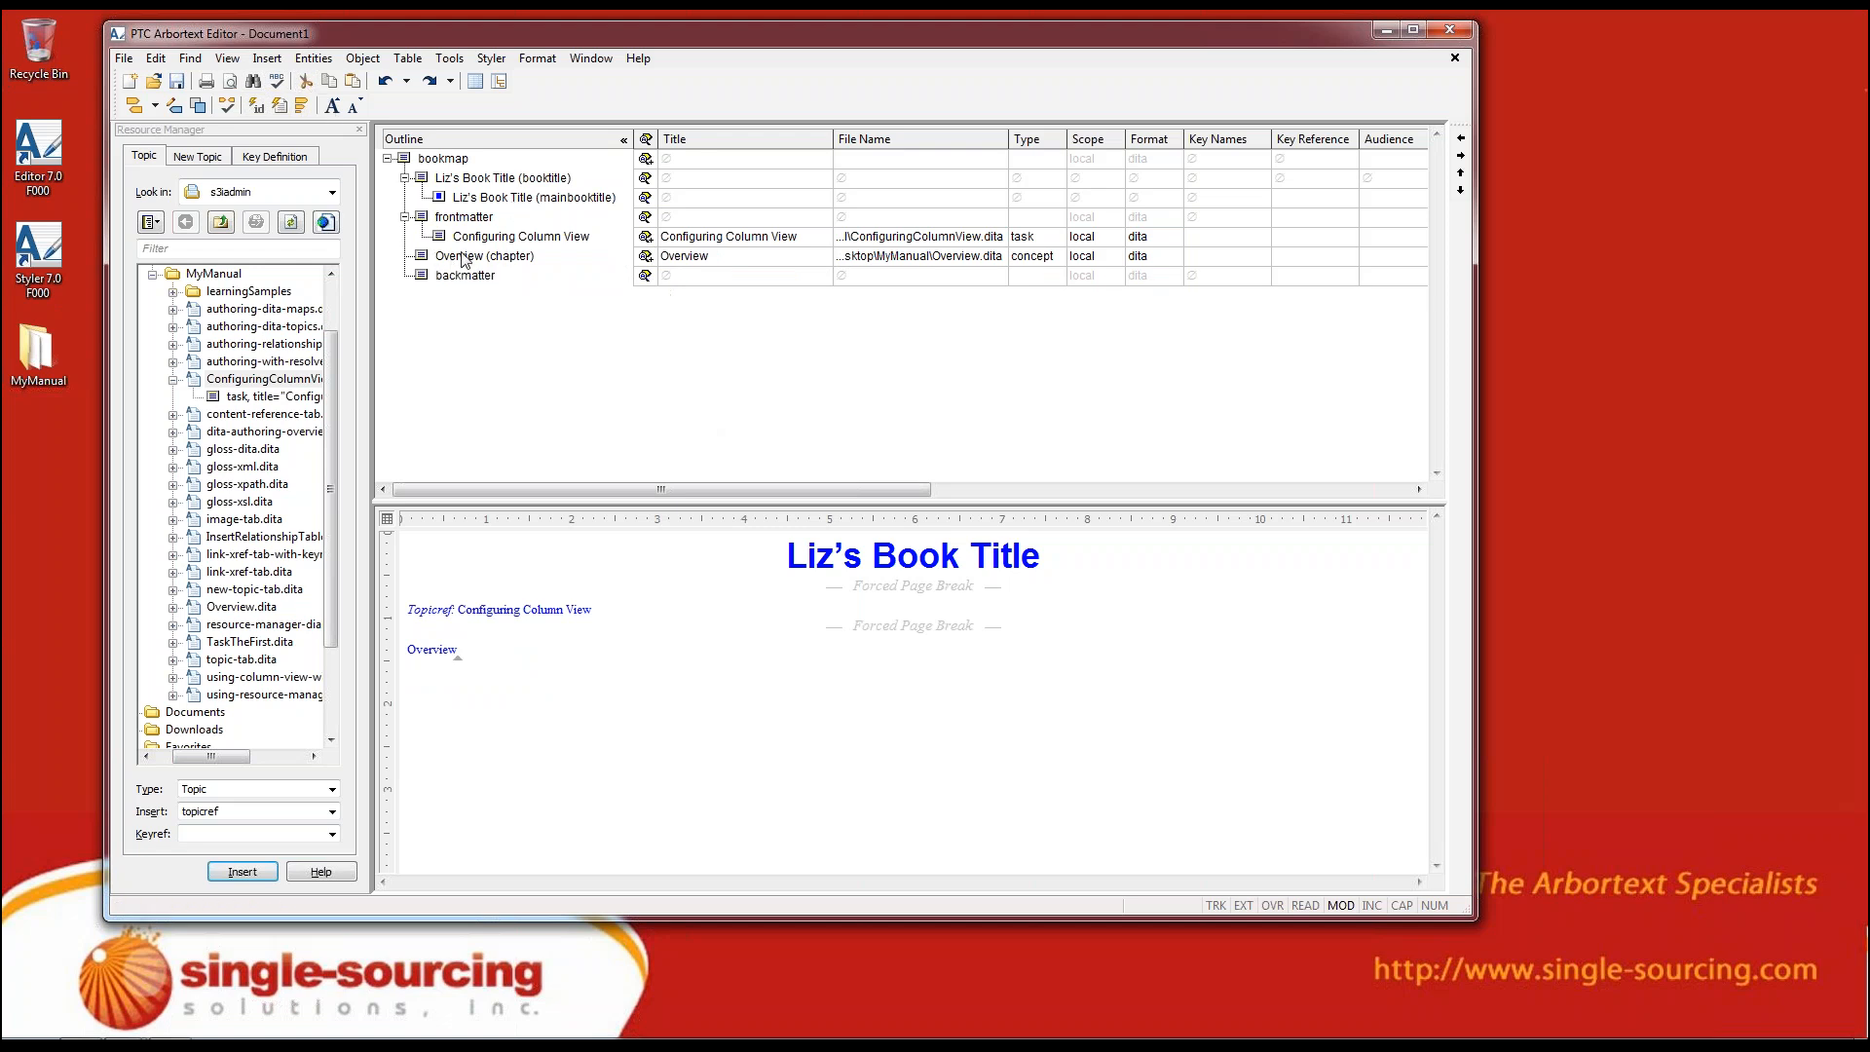
key("ctrl+v")
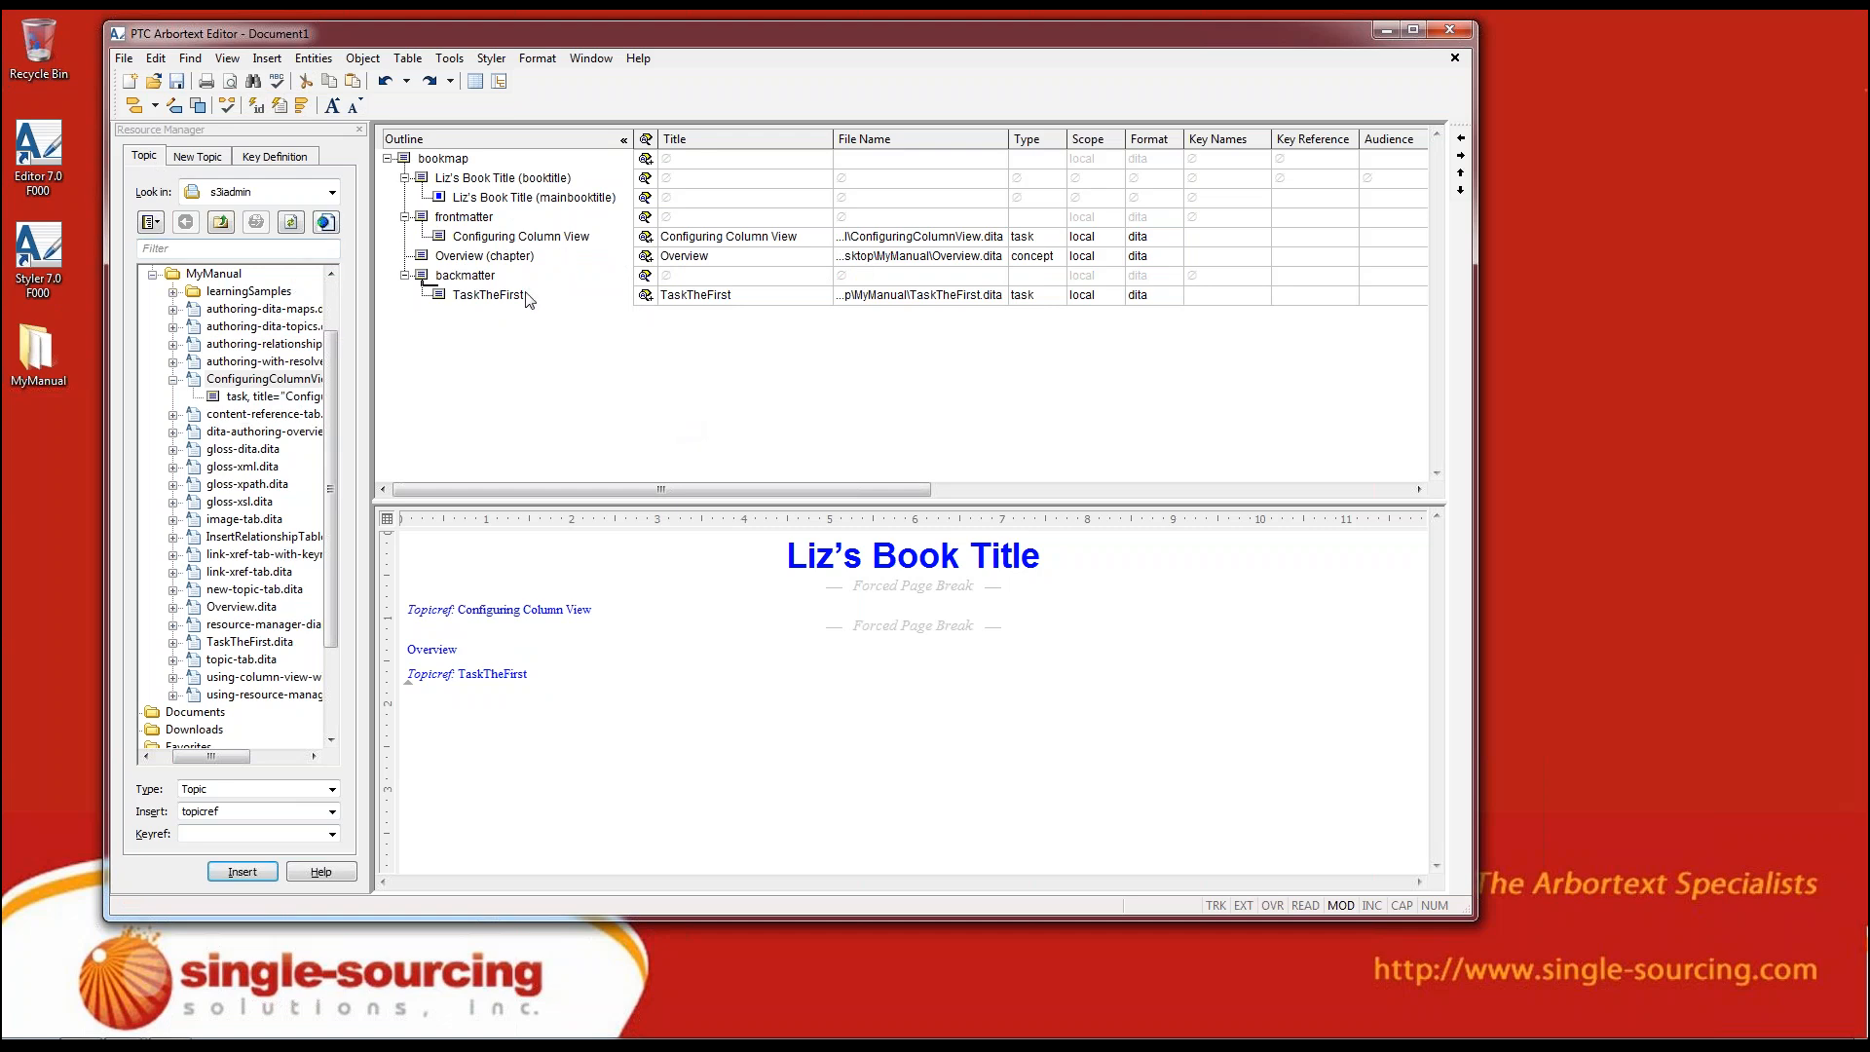
left_click(332, 192)
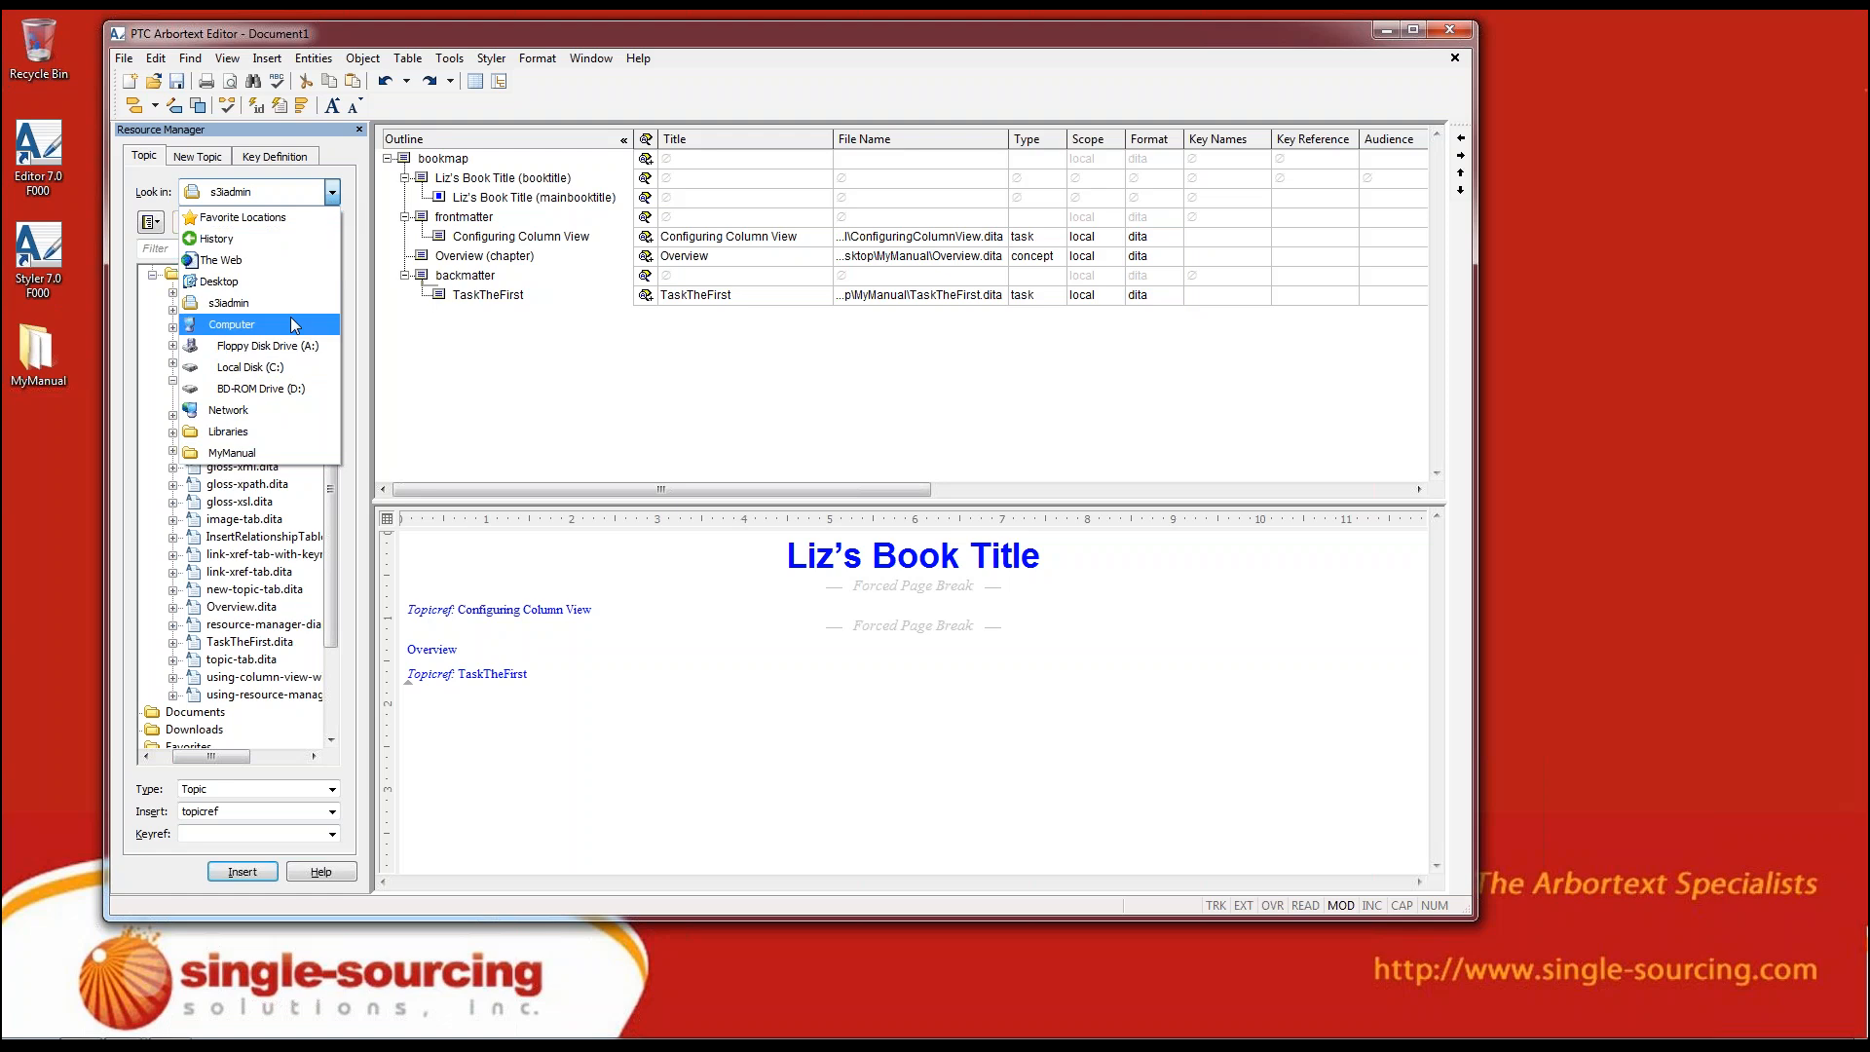
left_click(474, 464)
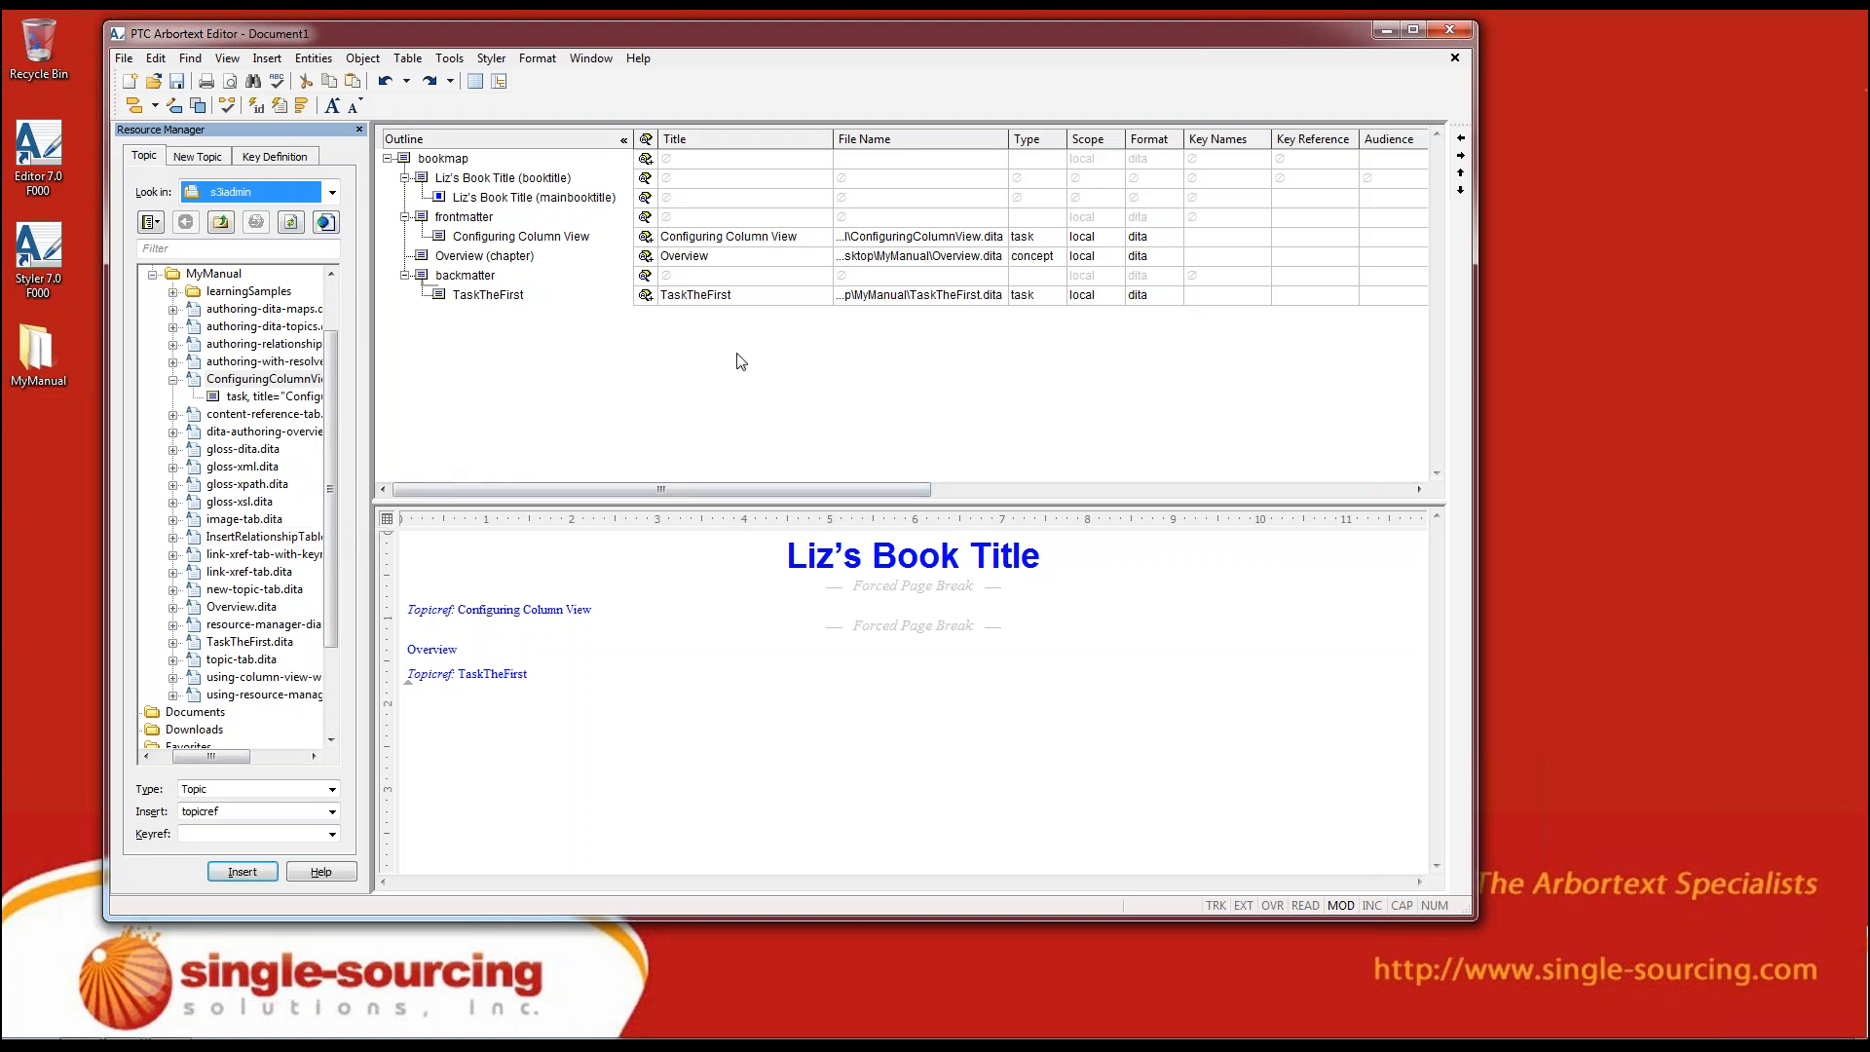
left_click(540, 378)
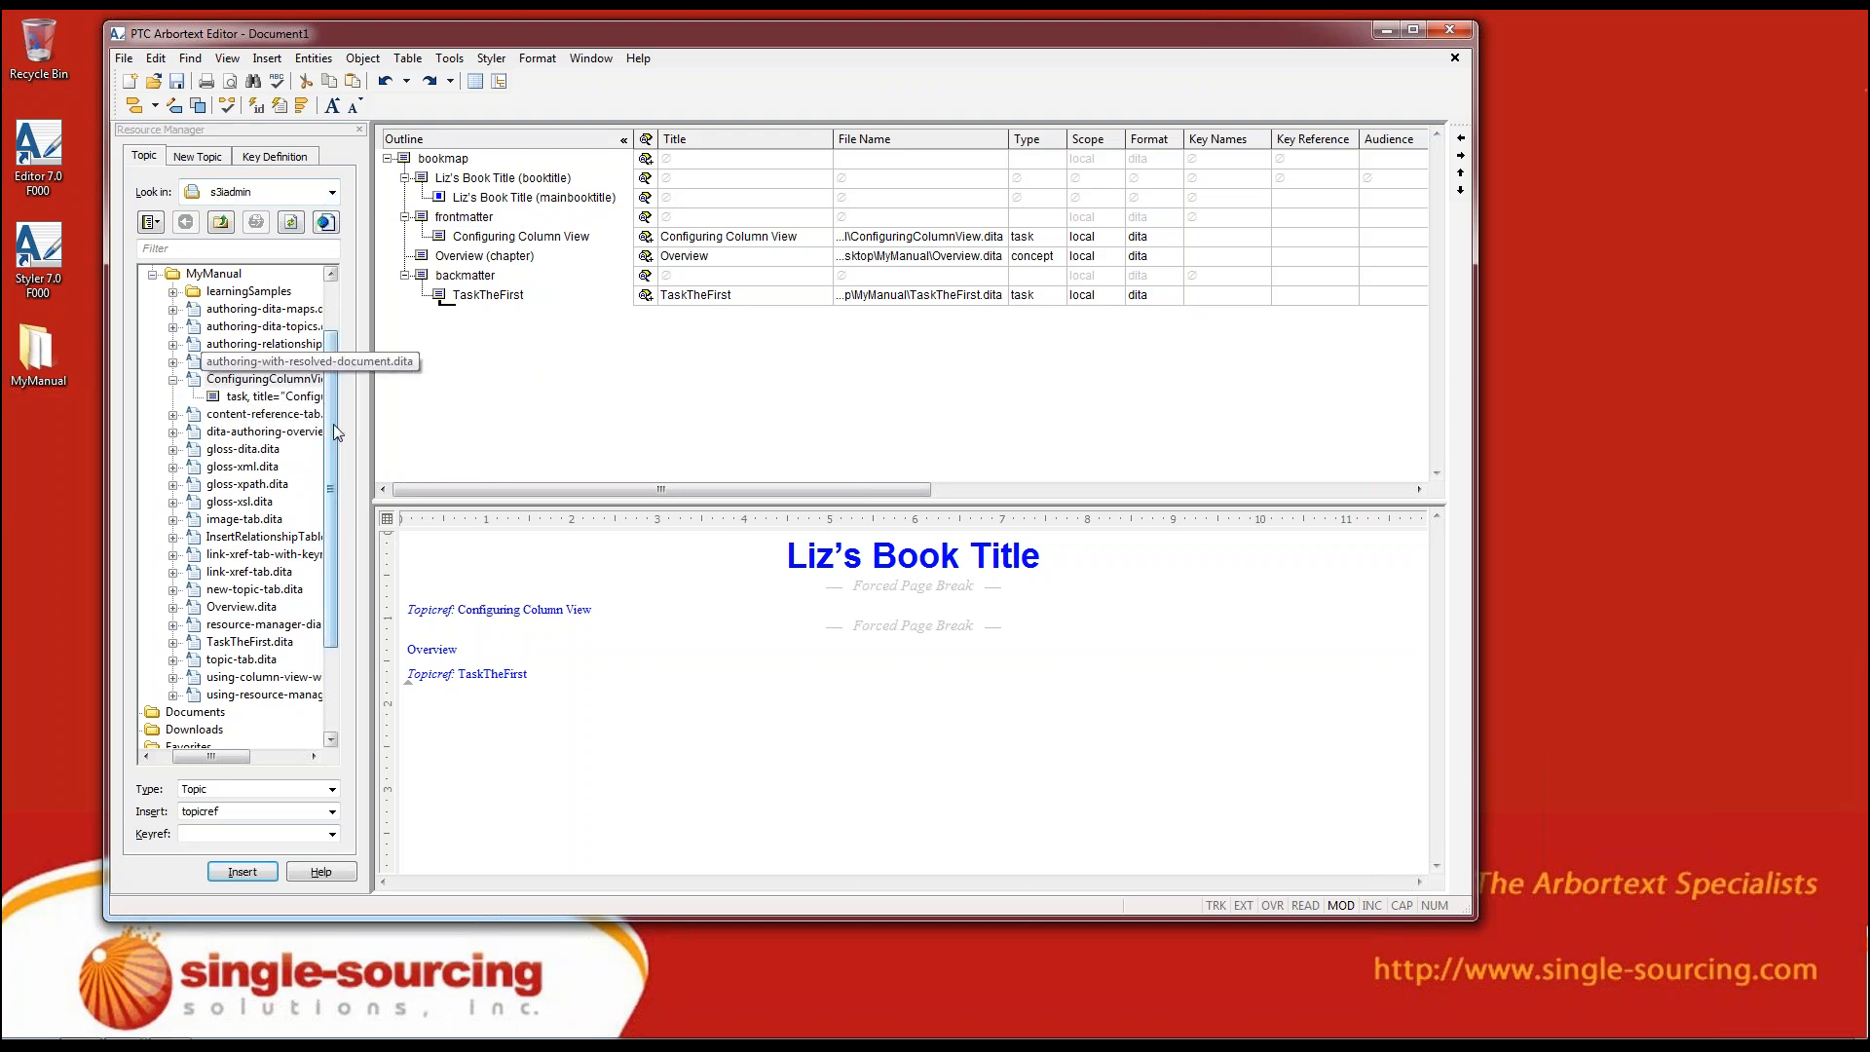
left_click_drag(334, 432, 342, 364)
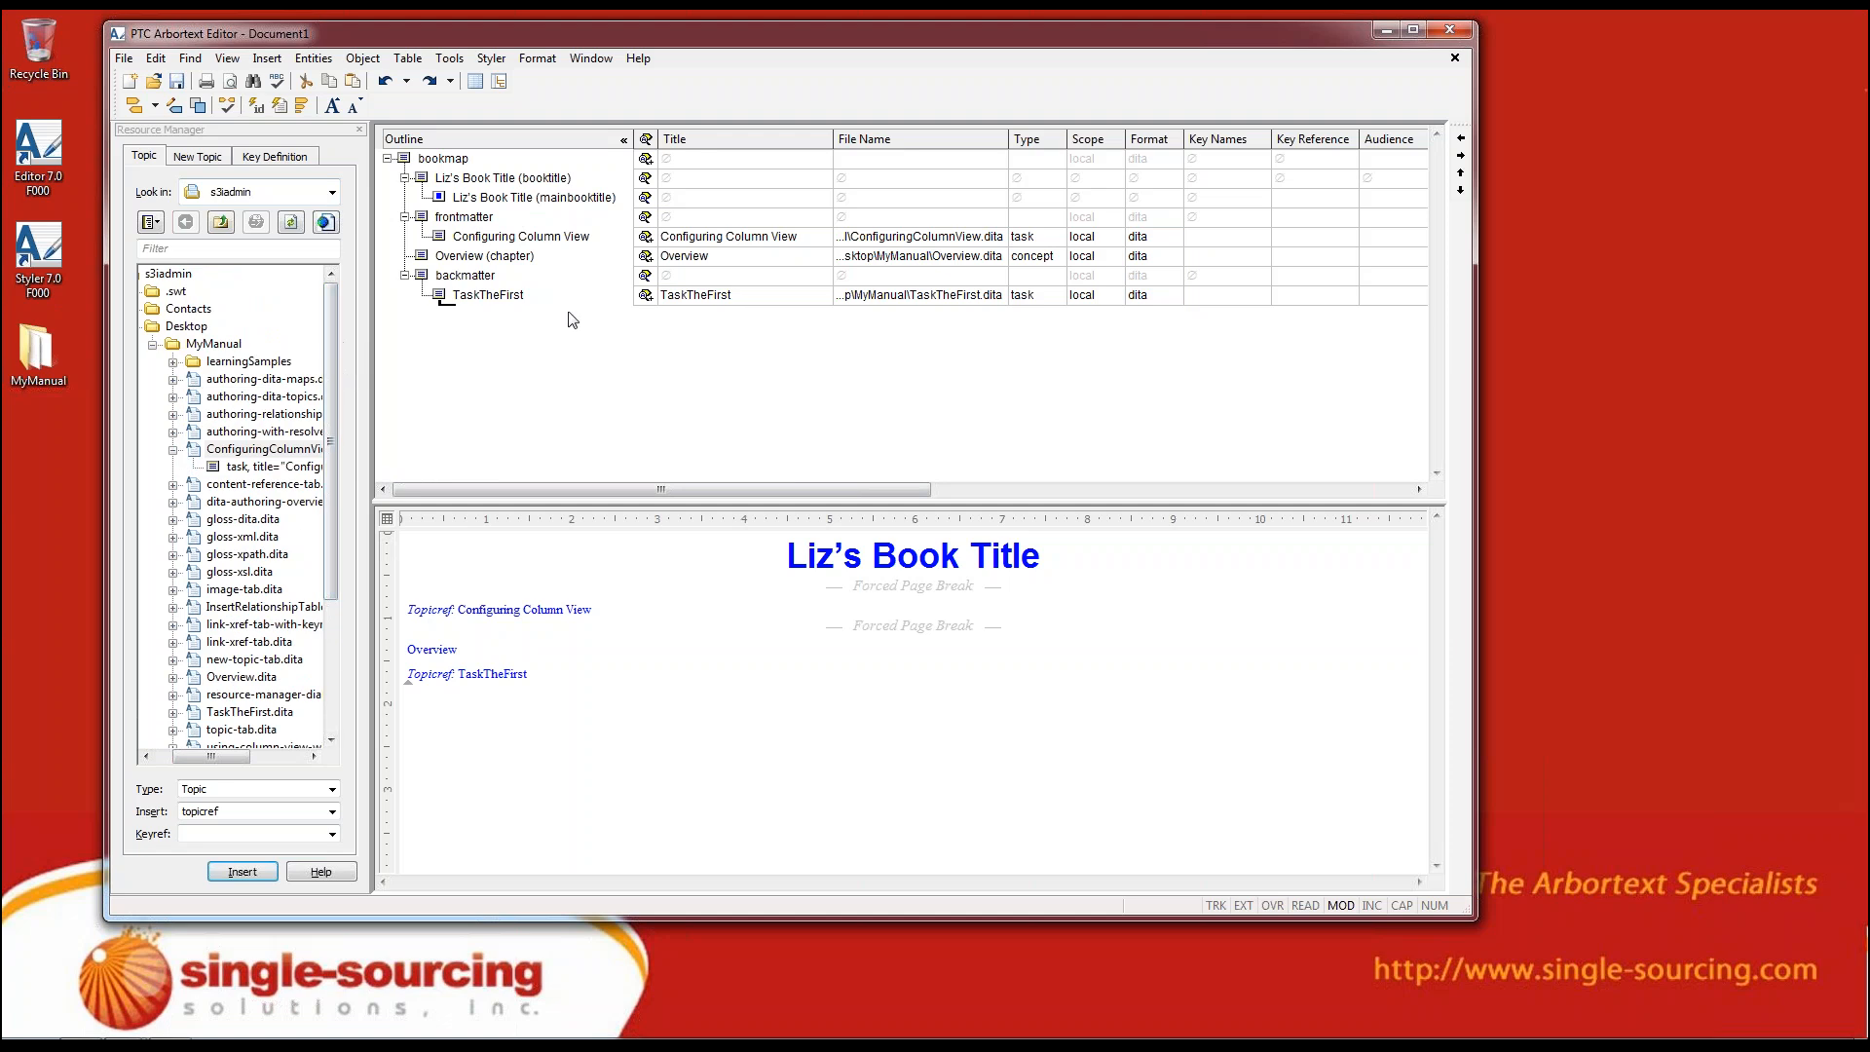
Save the bookmap as Document1 in the MyManual folder on the desktop
left_click(179, 83)
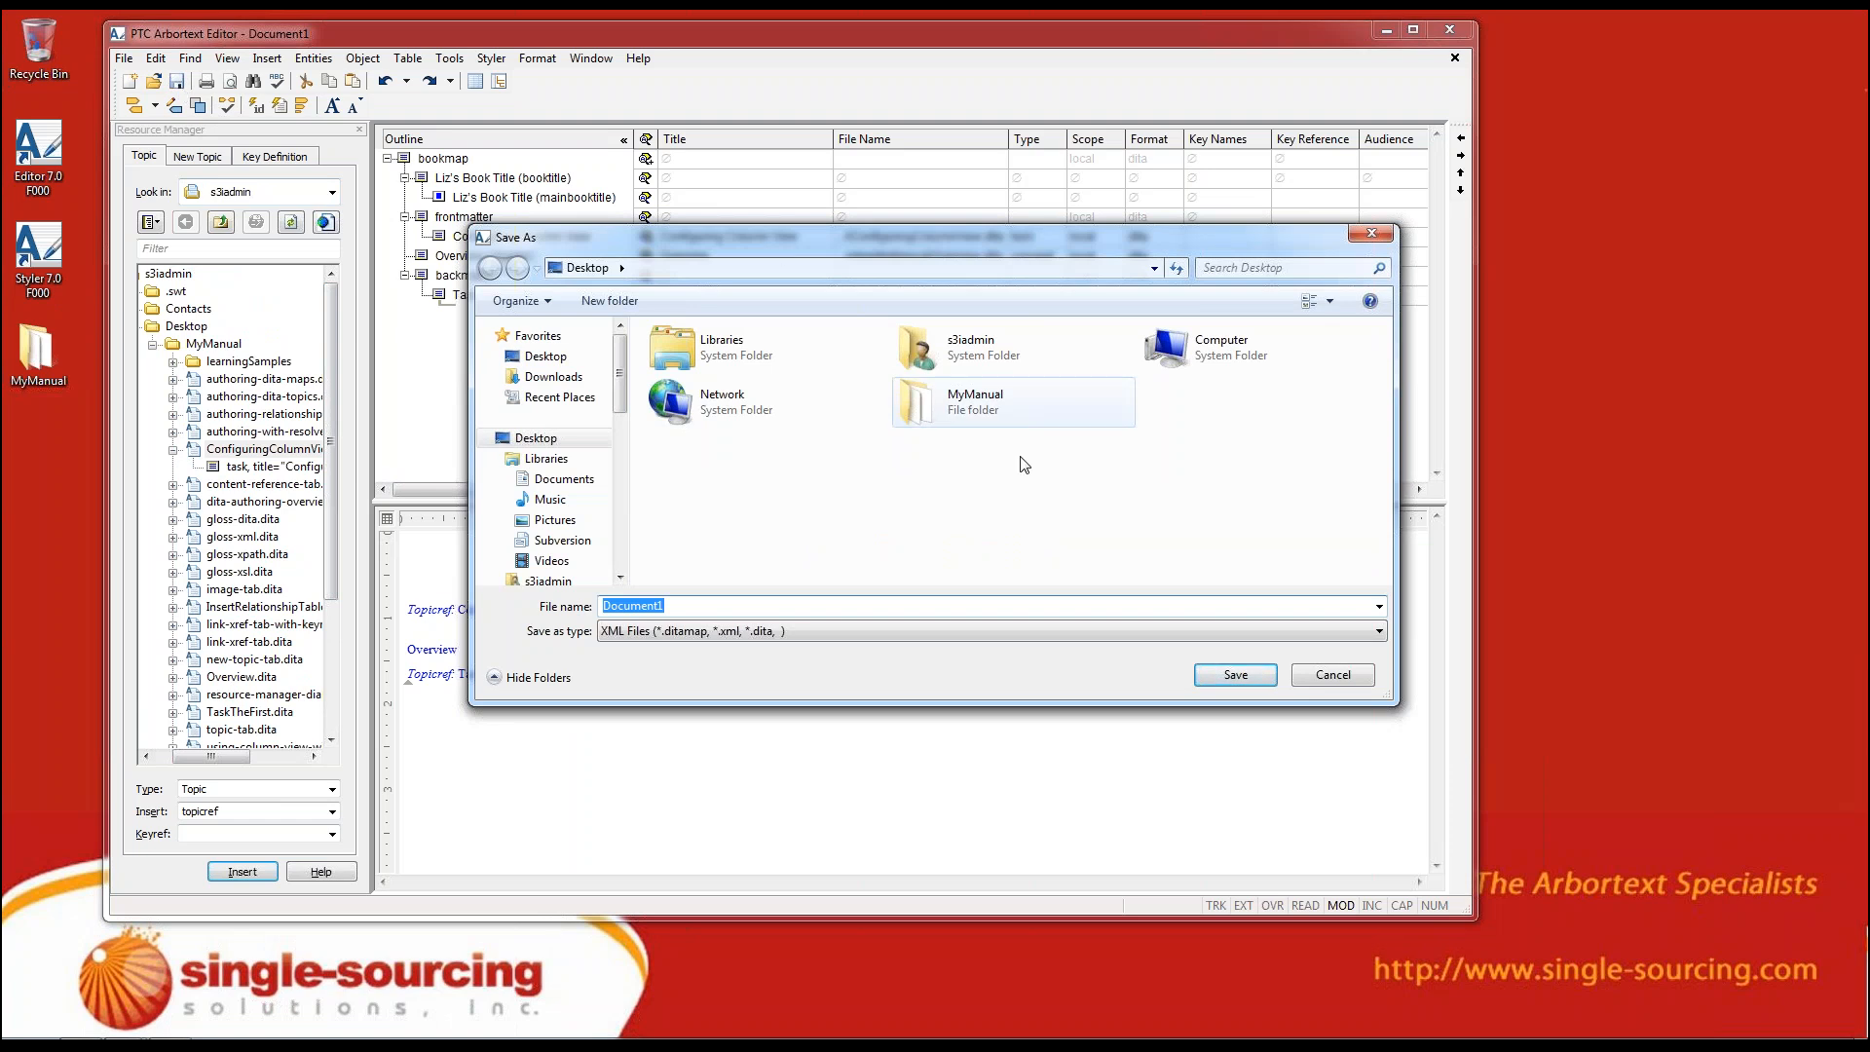
left_click(974, 421)
double_click(976, 425)
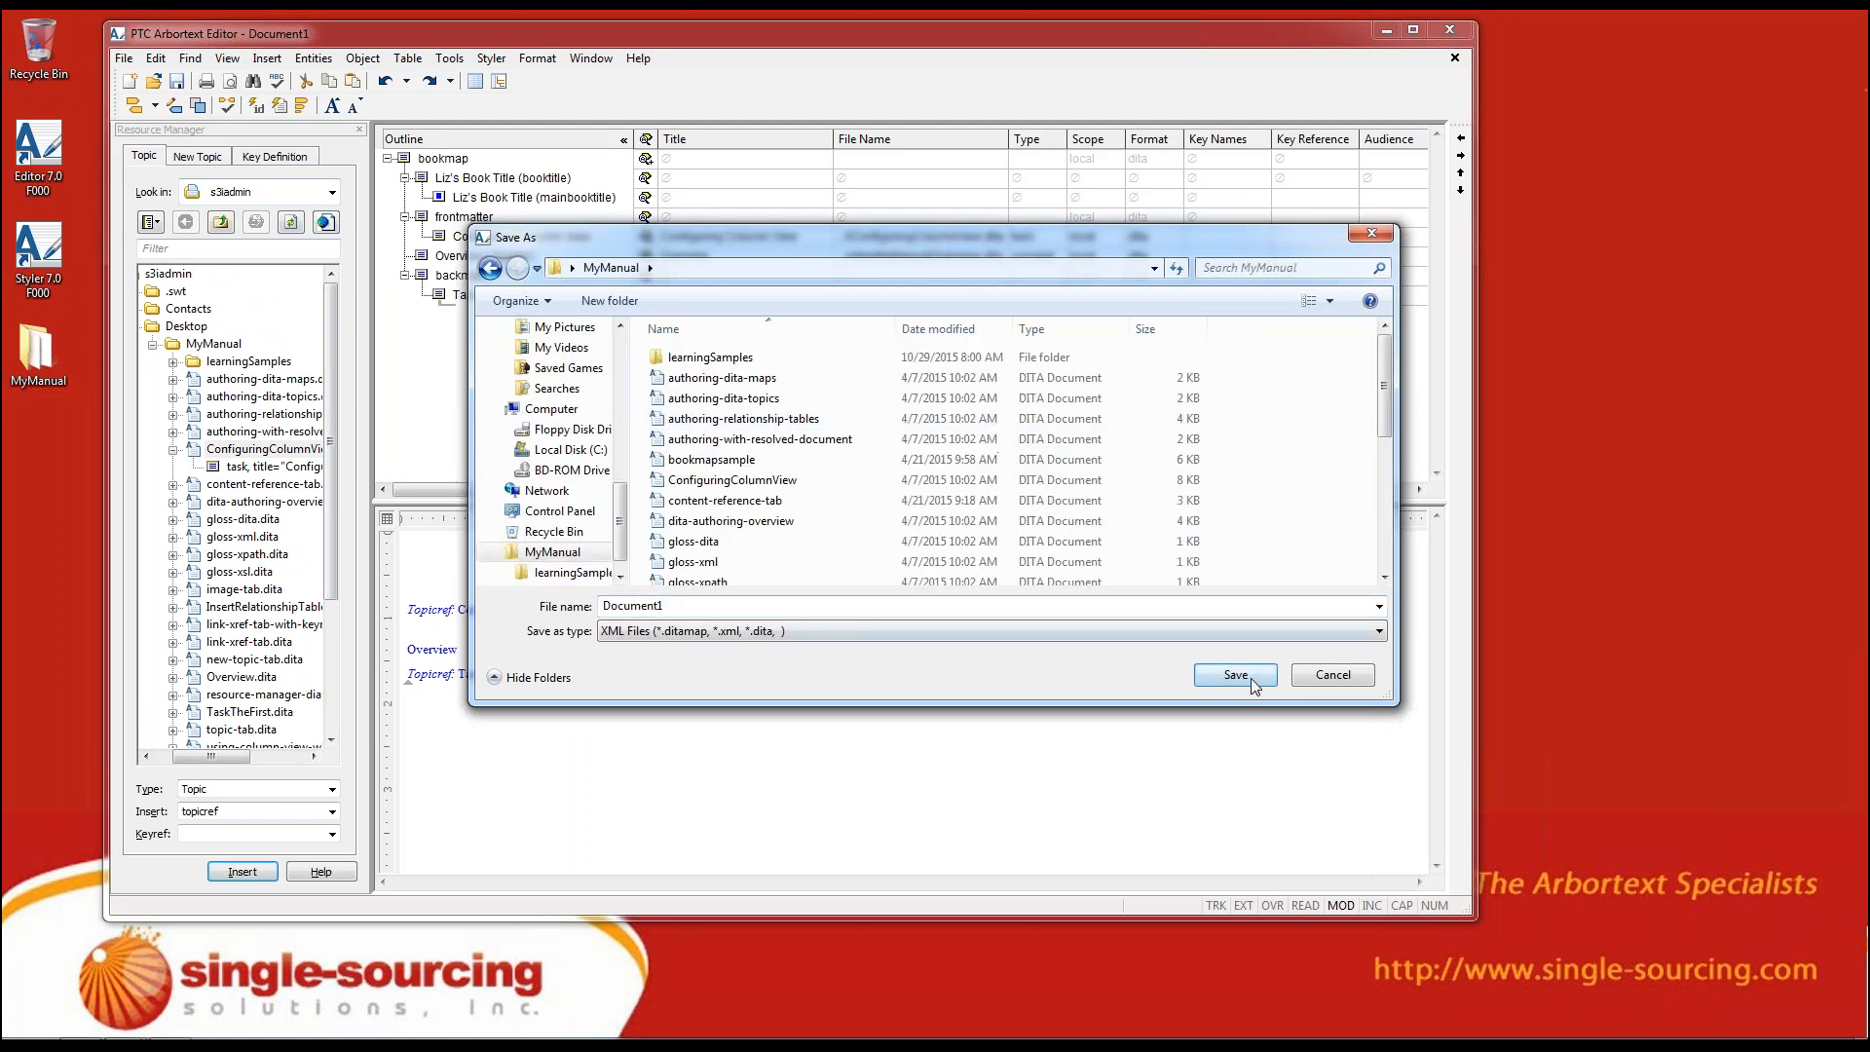
left_click(1250, 681)
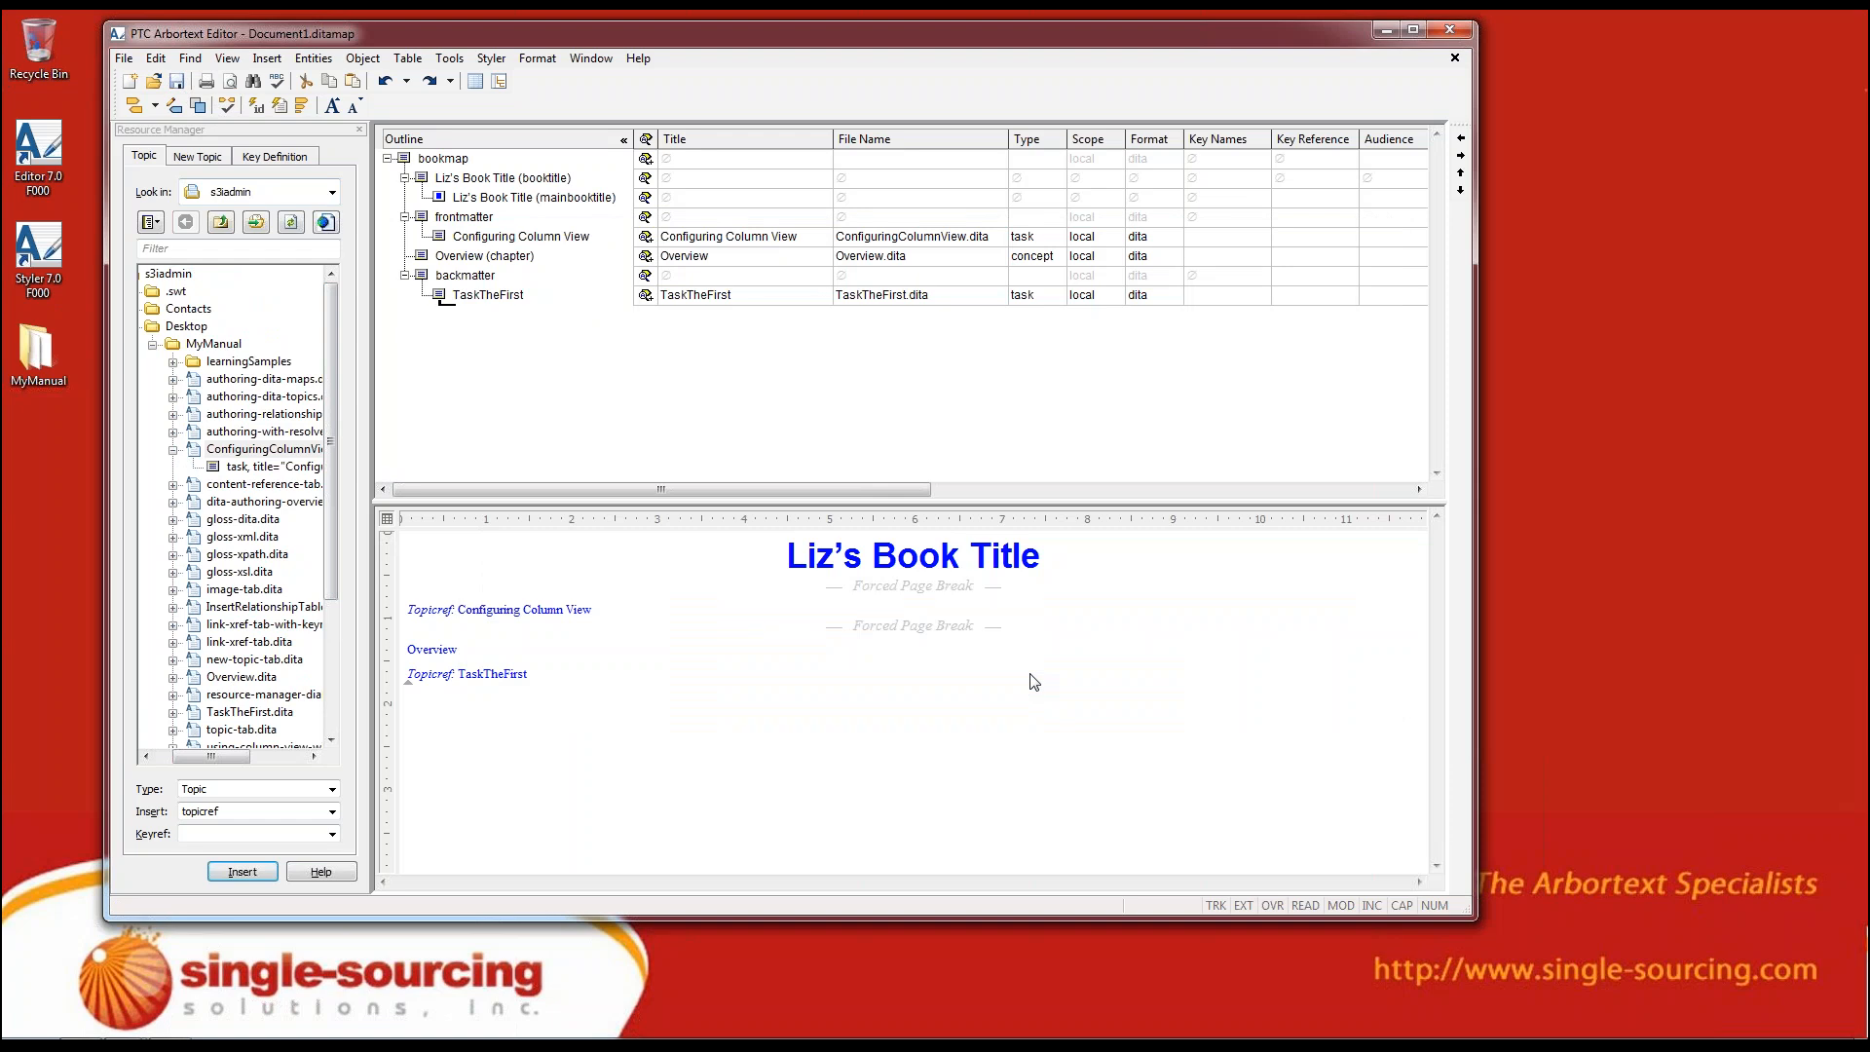
Show the markup tags in the bookmap's edit view and hide them again
left_click(998, 650)
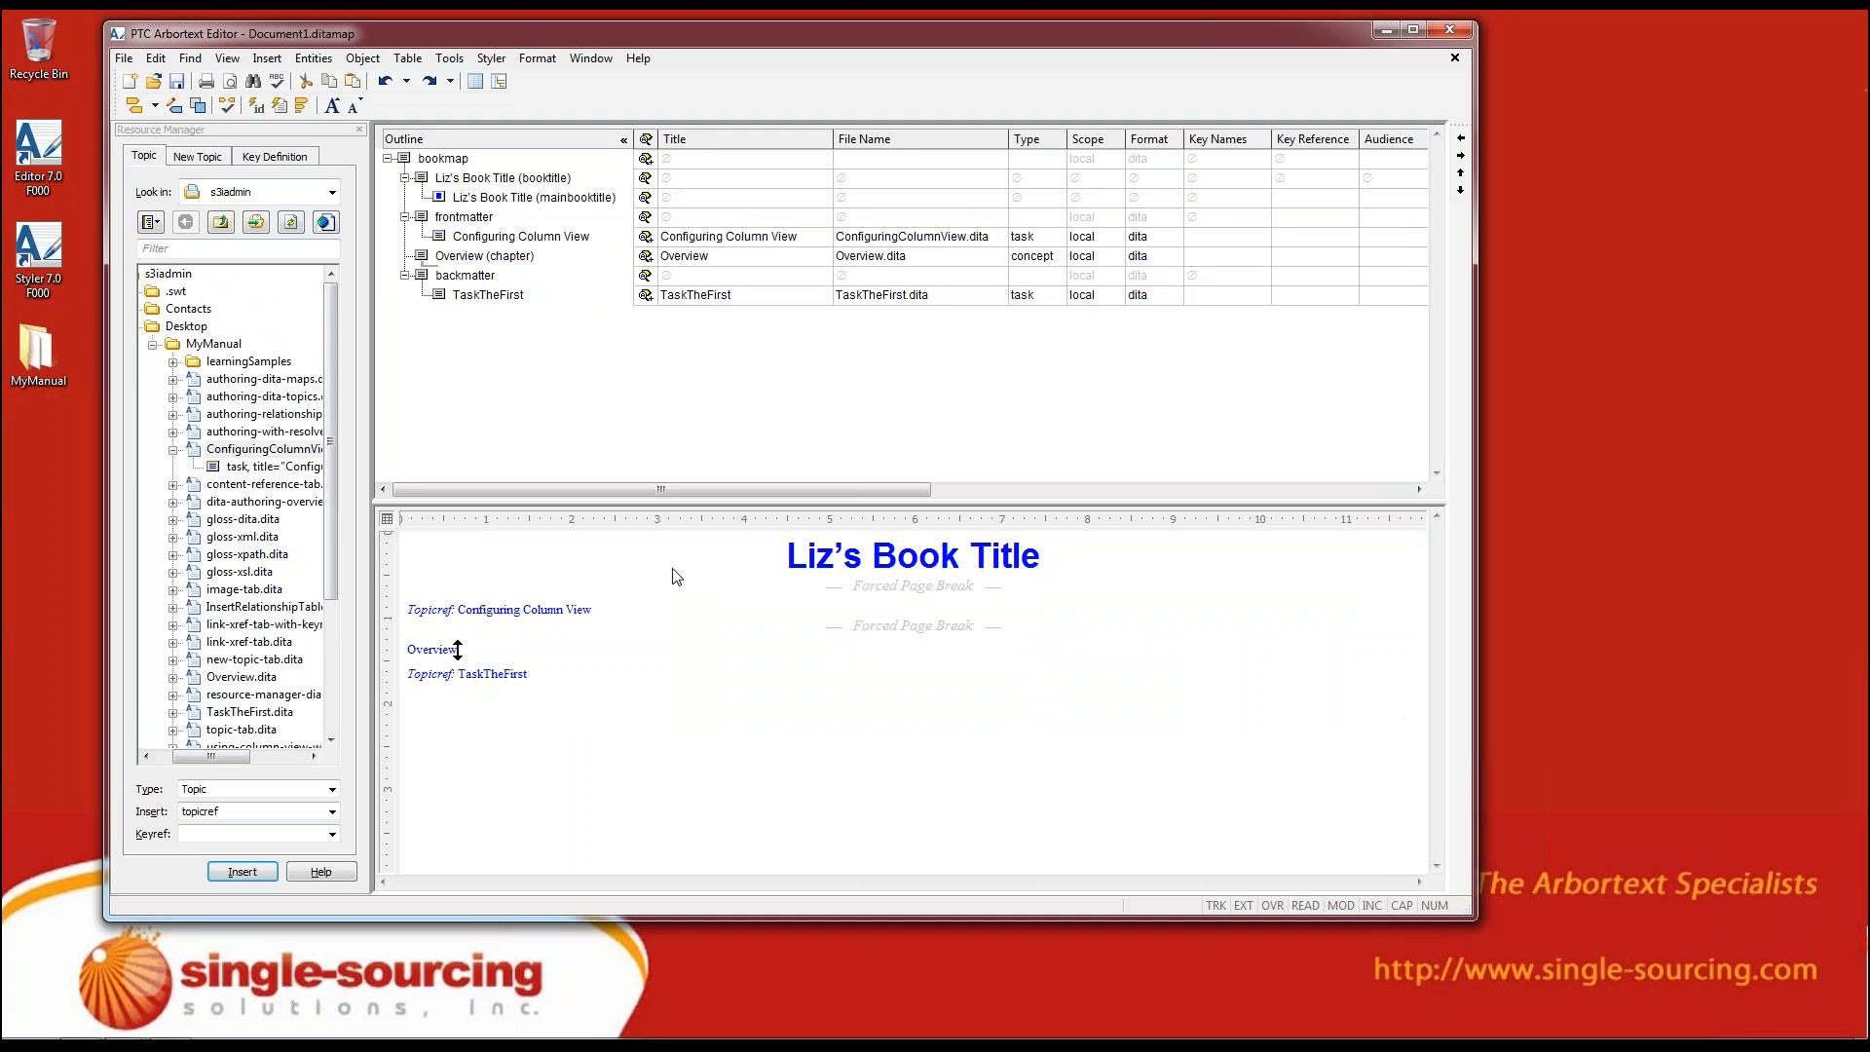
left_click(302, 109)
left_click(302, 109)
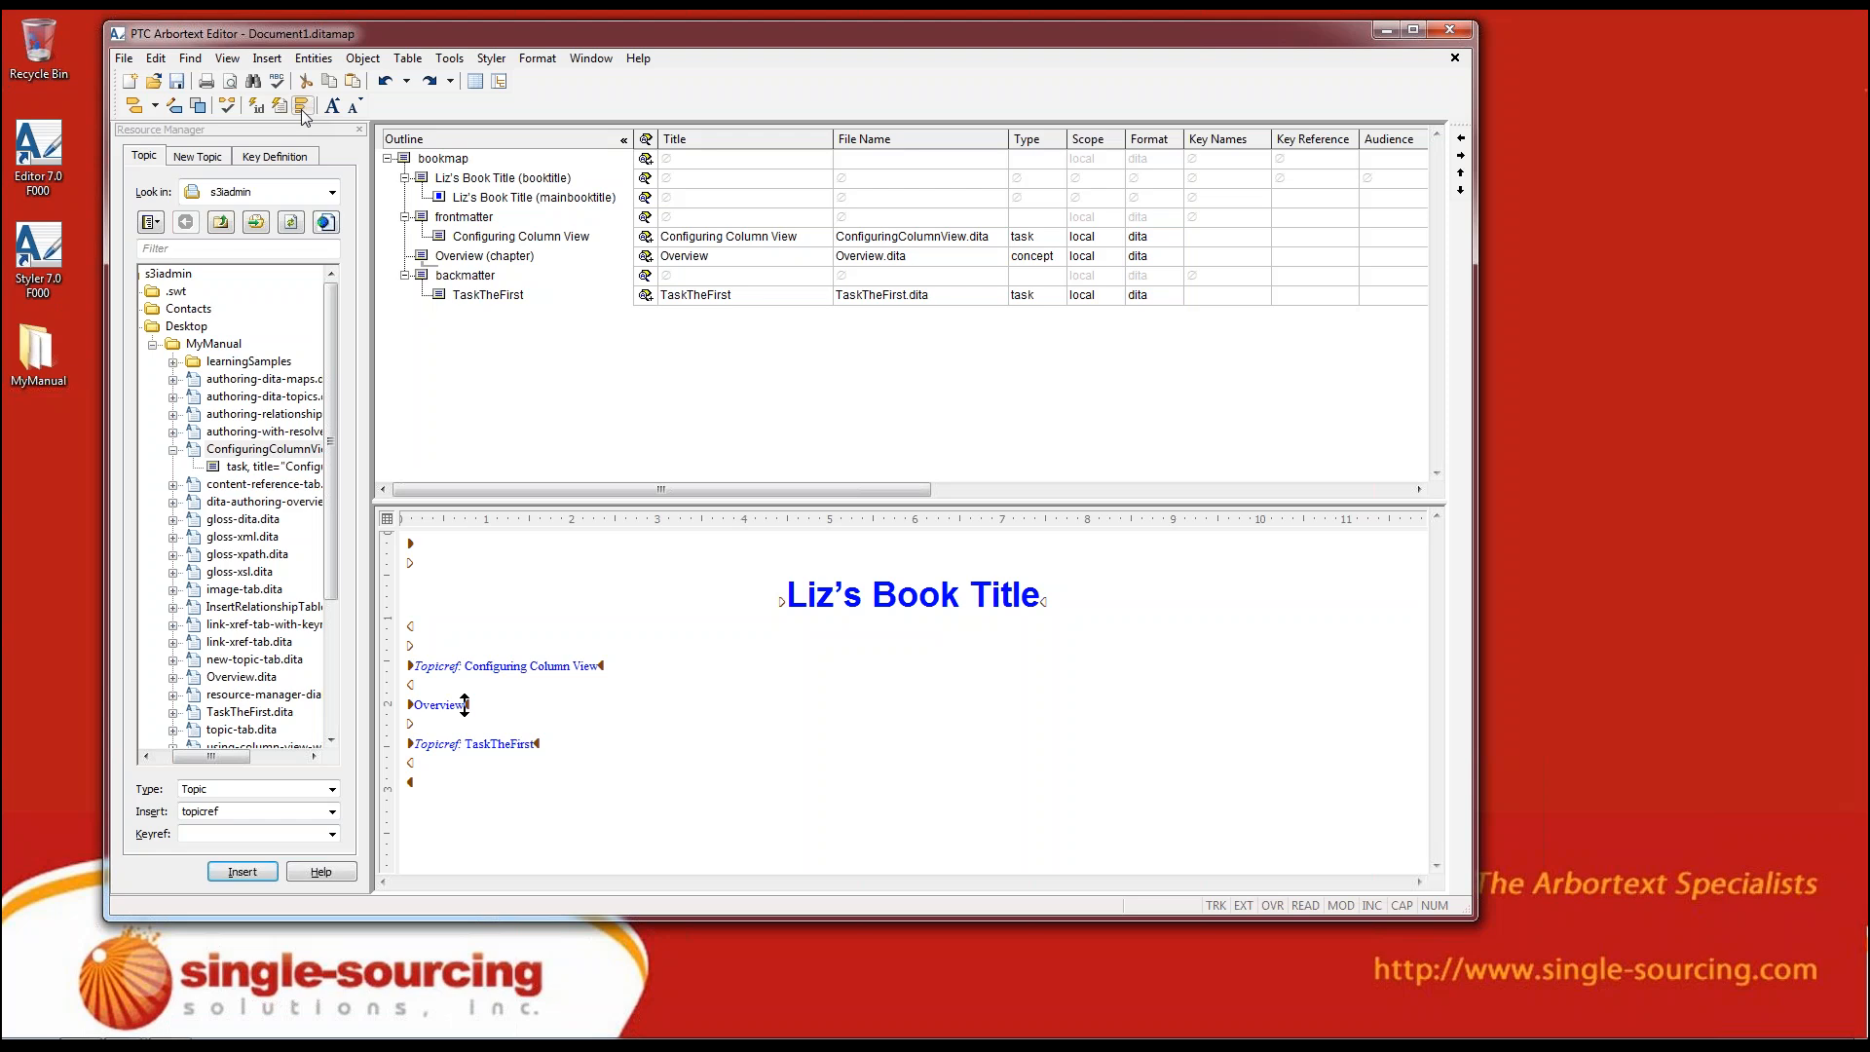
left_click(302, 110)
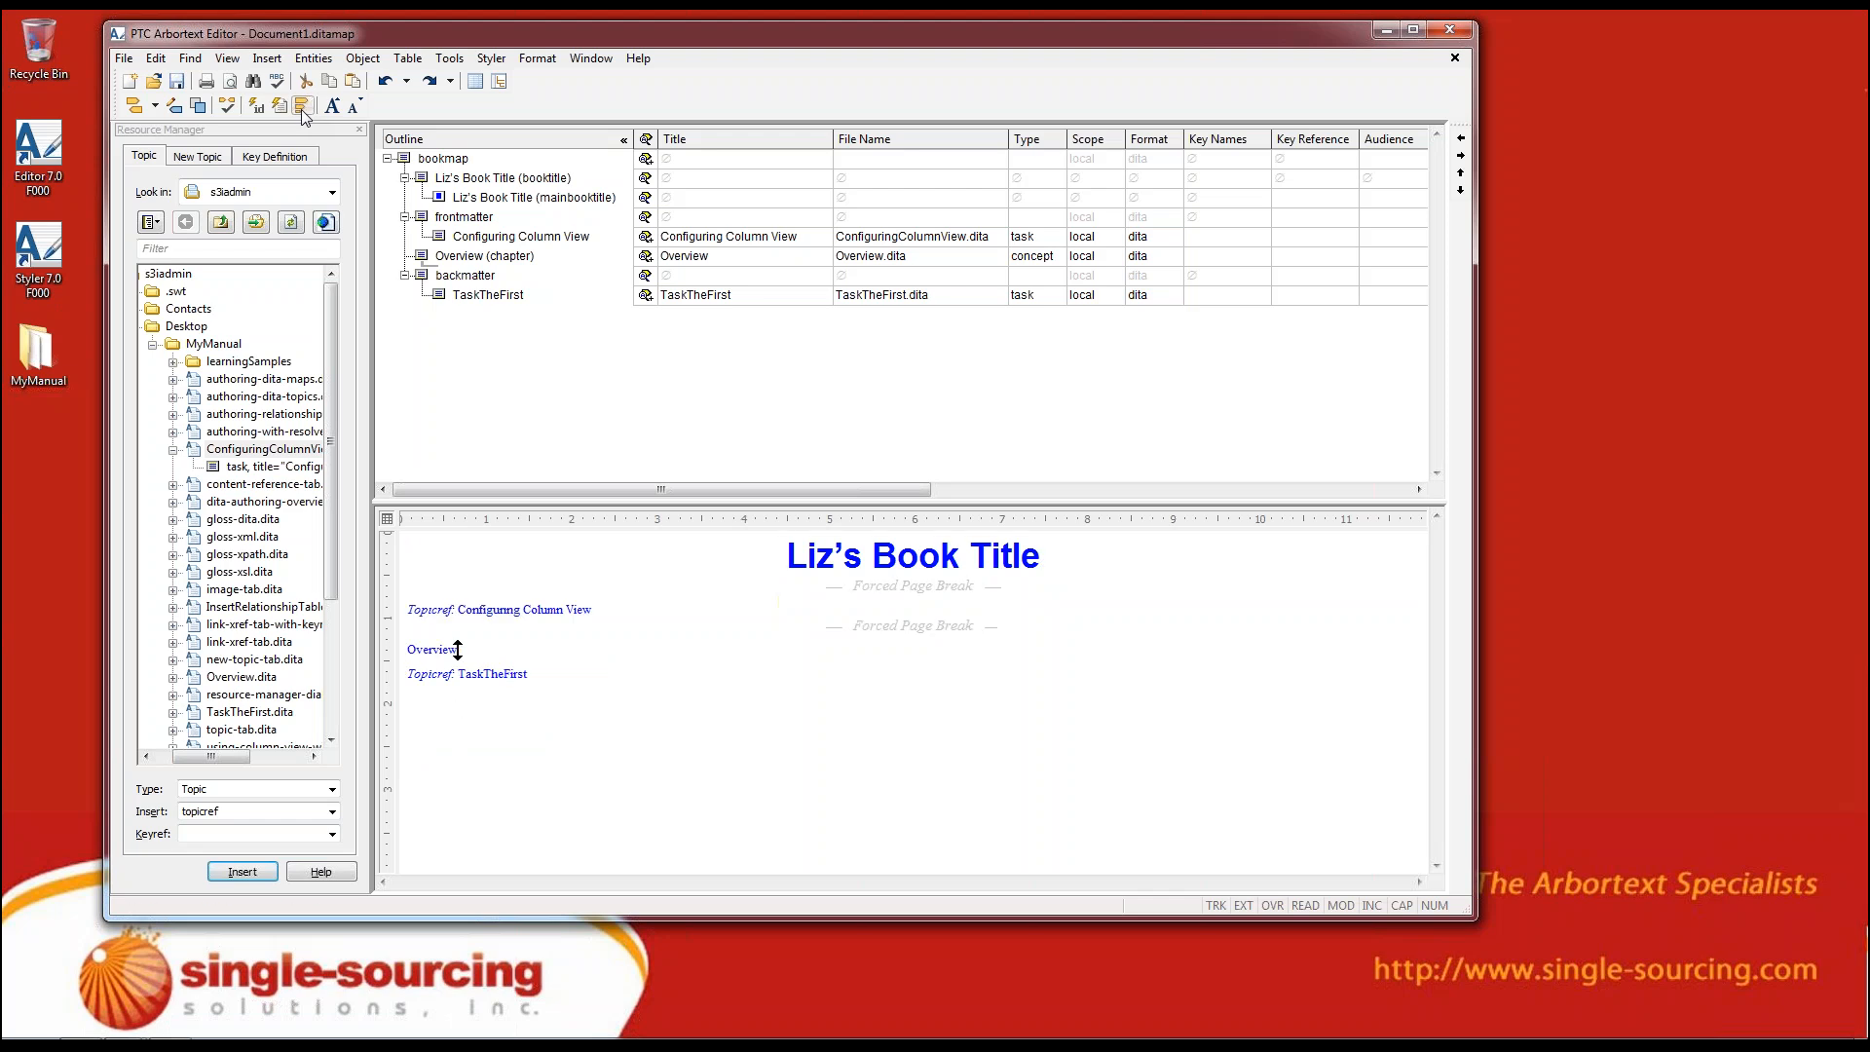
Move the TaskTheFirst topicref from the backmatter into the Overview chapter
left_click(484, 294)
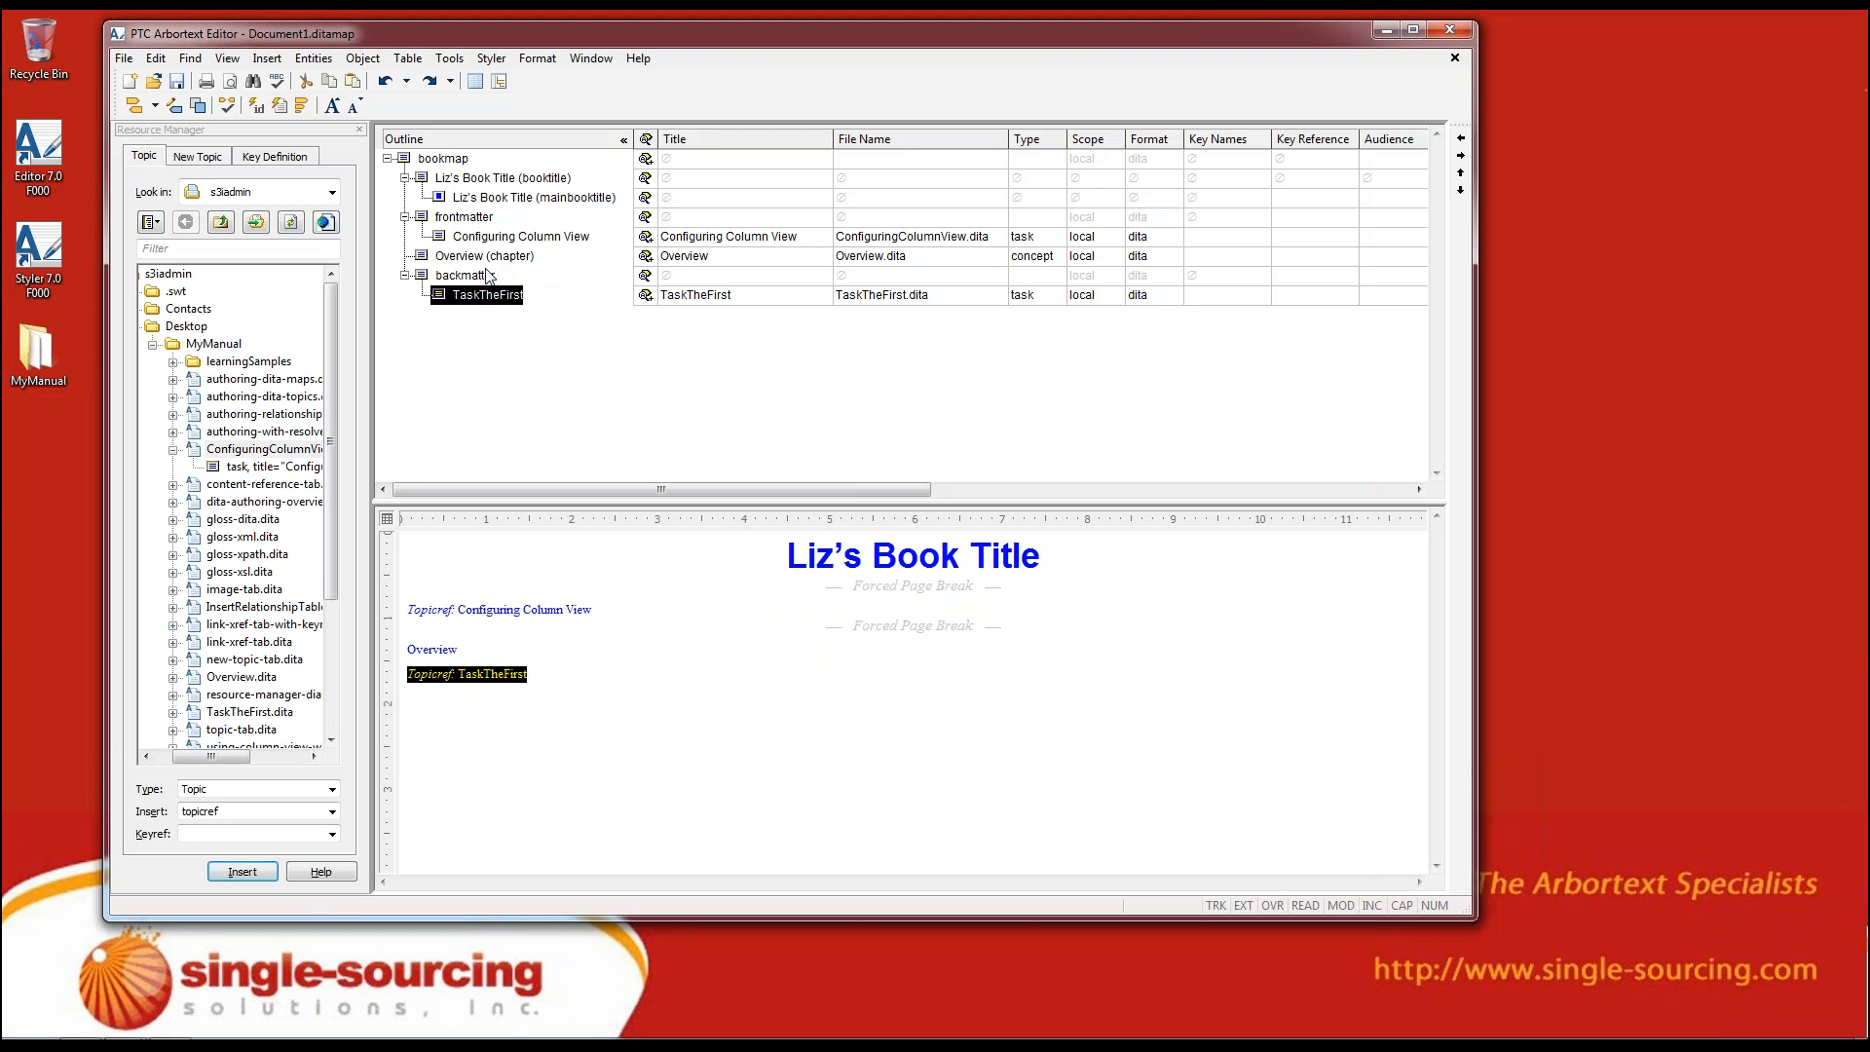
left_click_drag(440, 290, 446, 257)
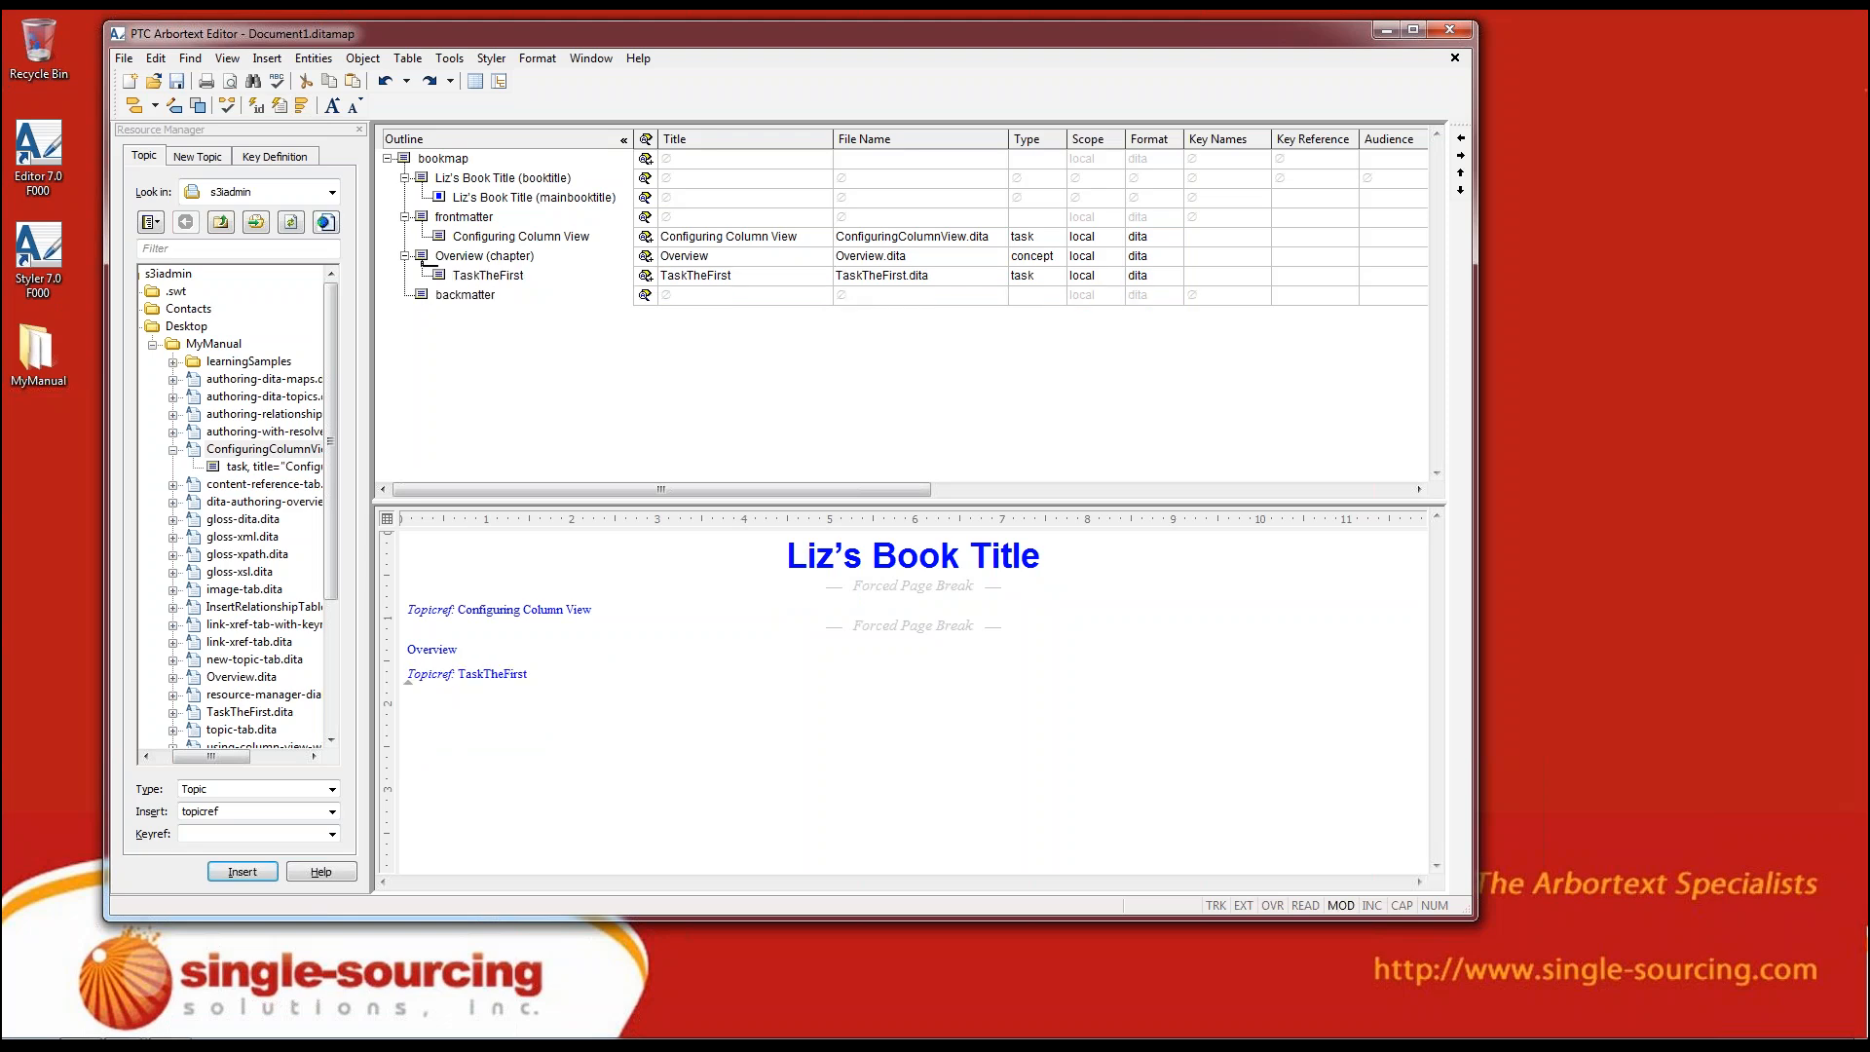
left_click(146, 158)
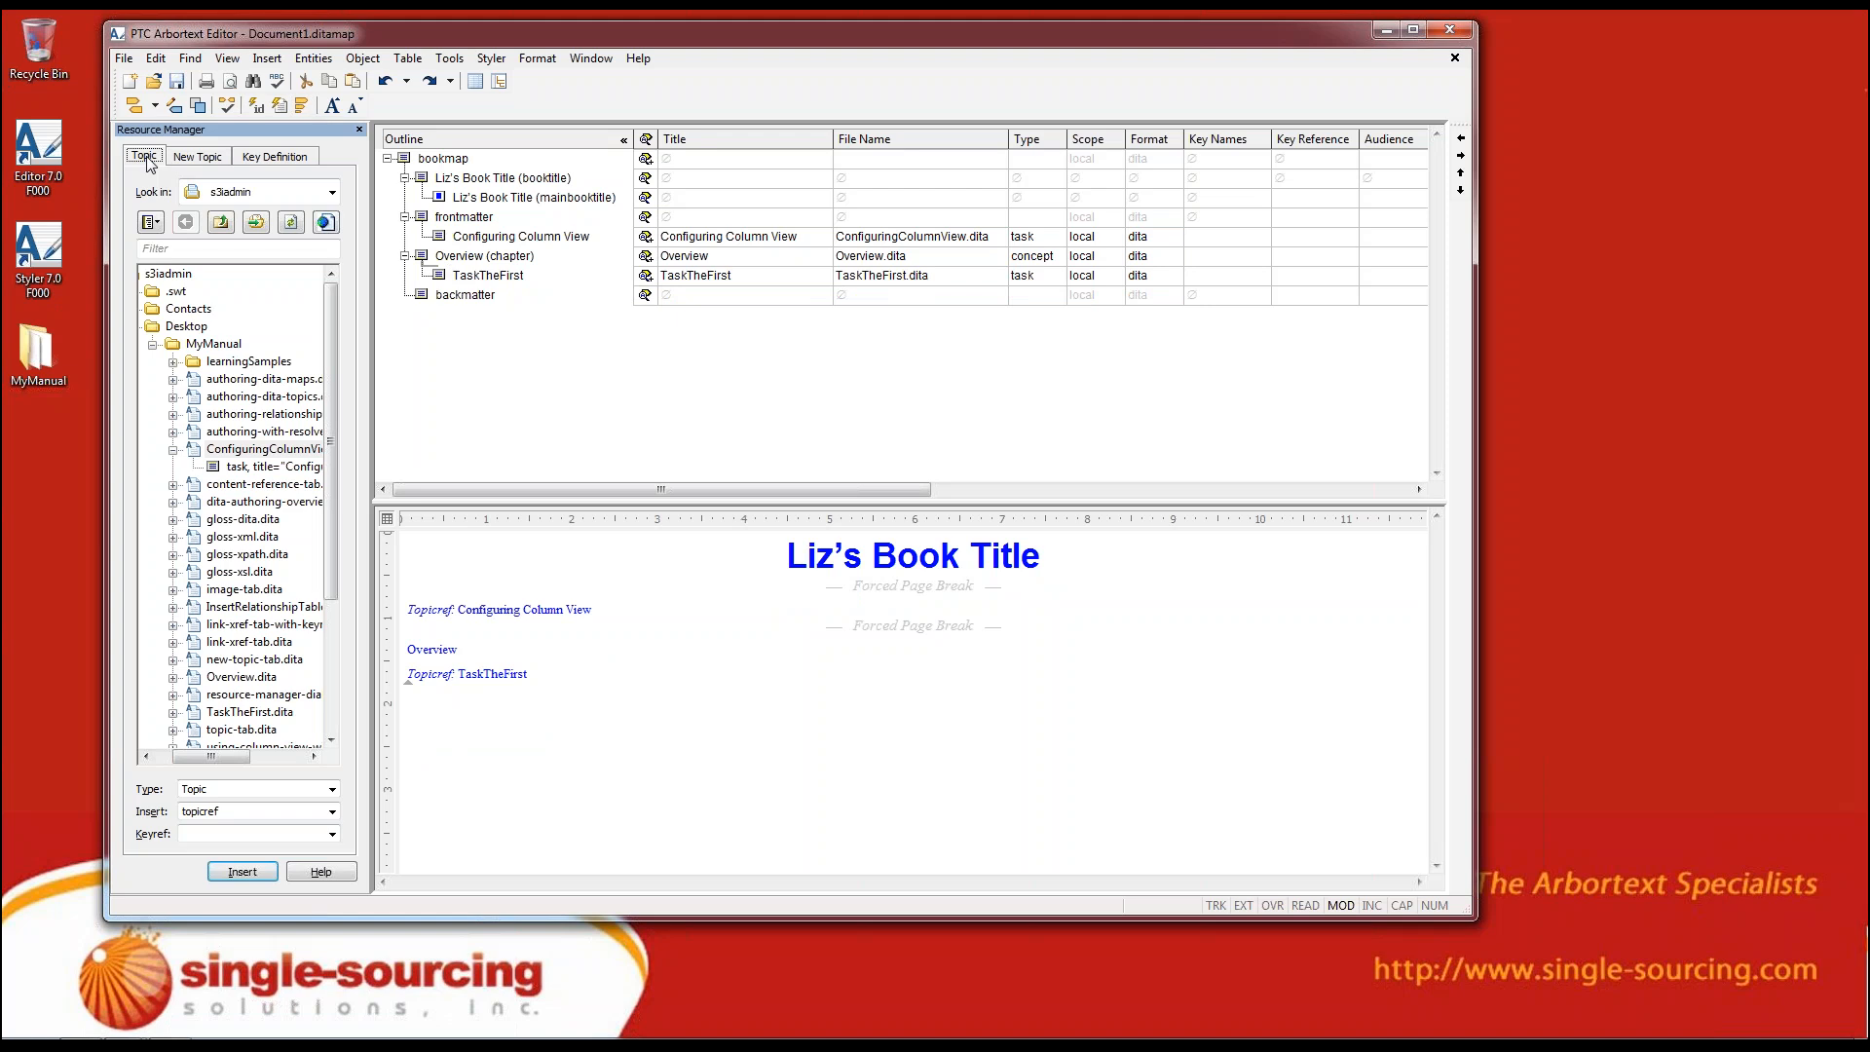
left_click(205, 157)
left_click(192, 294)
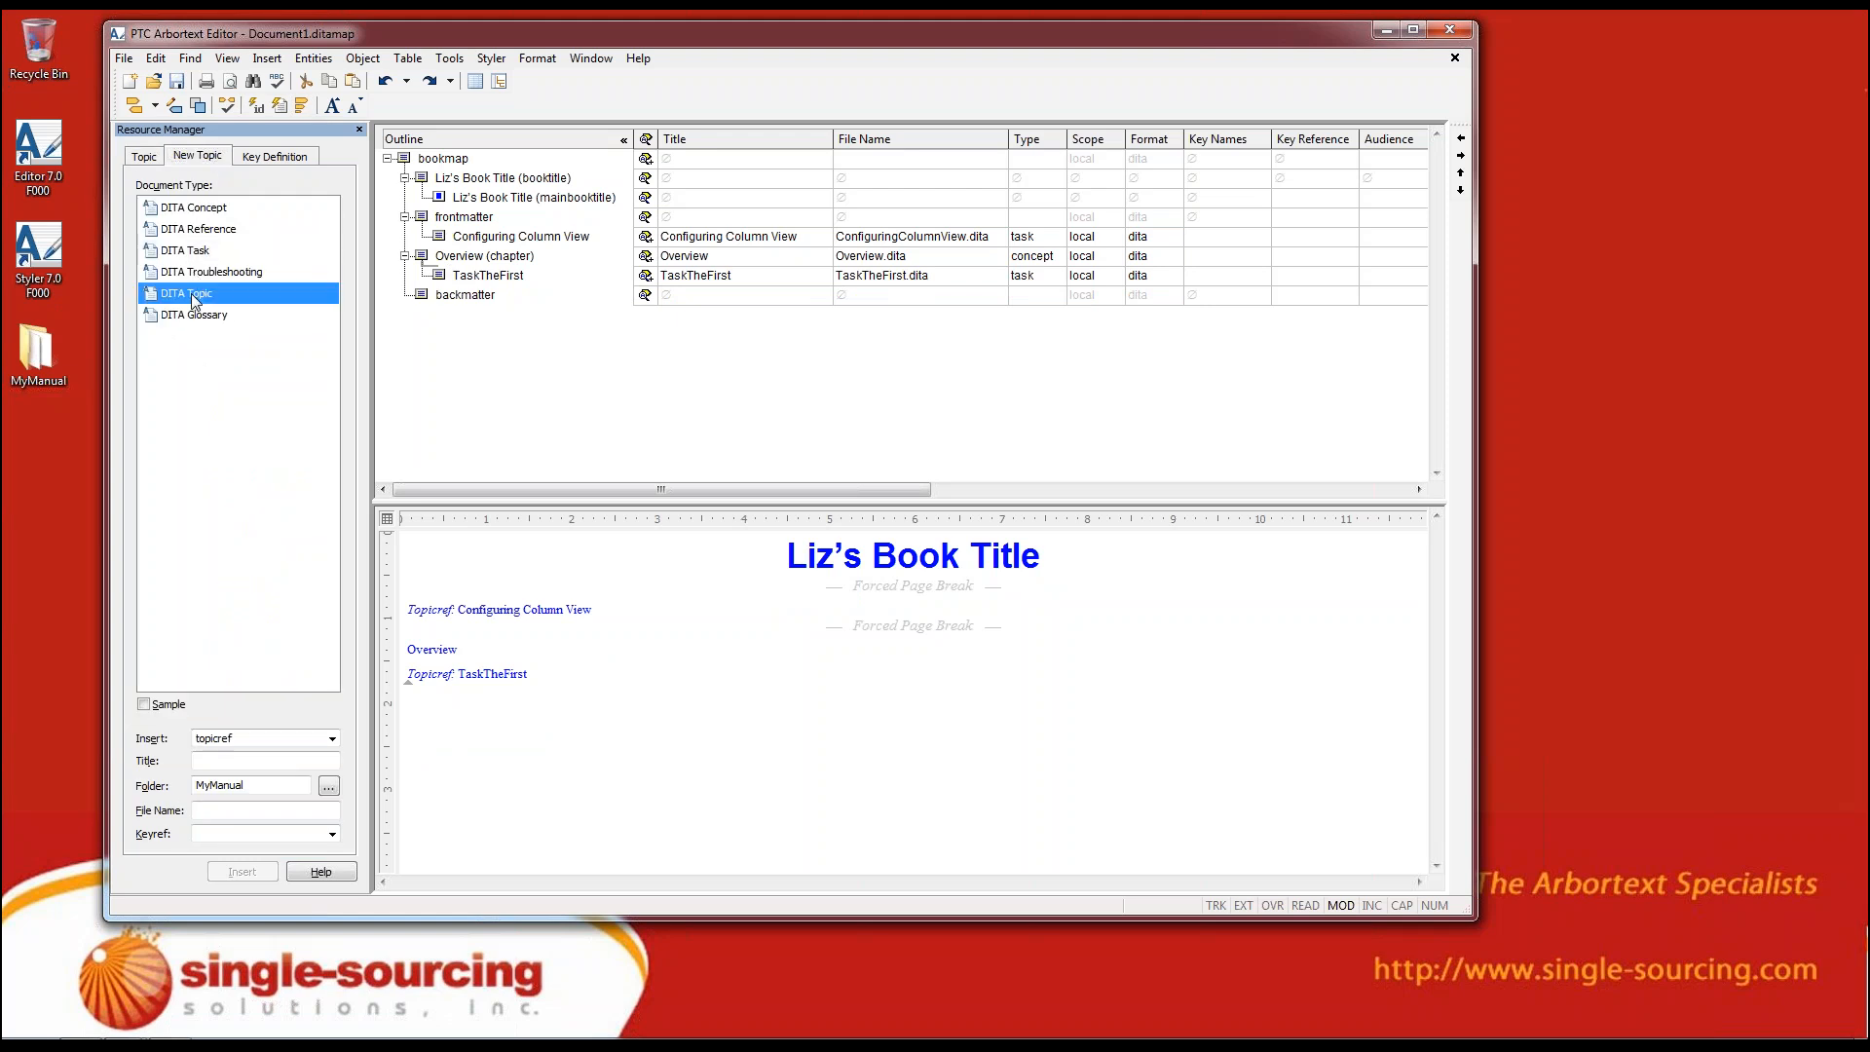
left_click(252, 234)
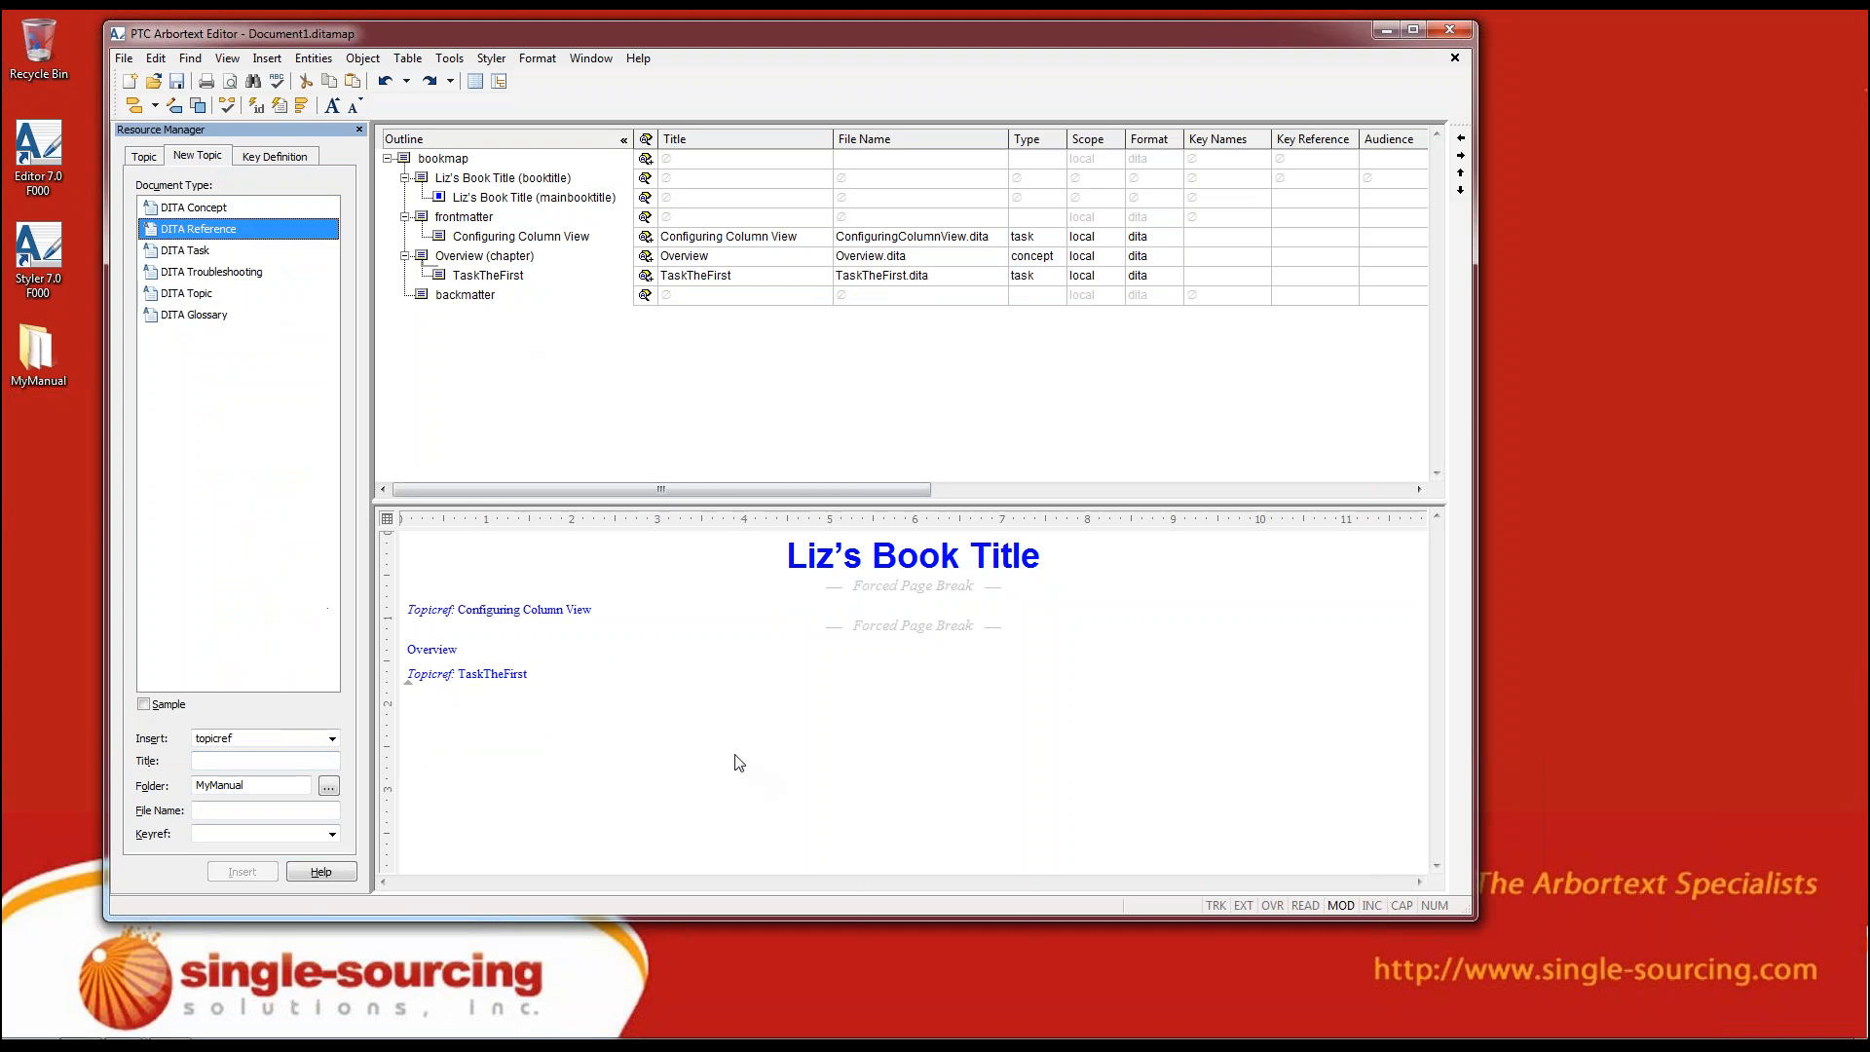
Open the Overview chapter's topic from the bookmap outline in its own window and enlarge that window
left_click(519, 324)
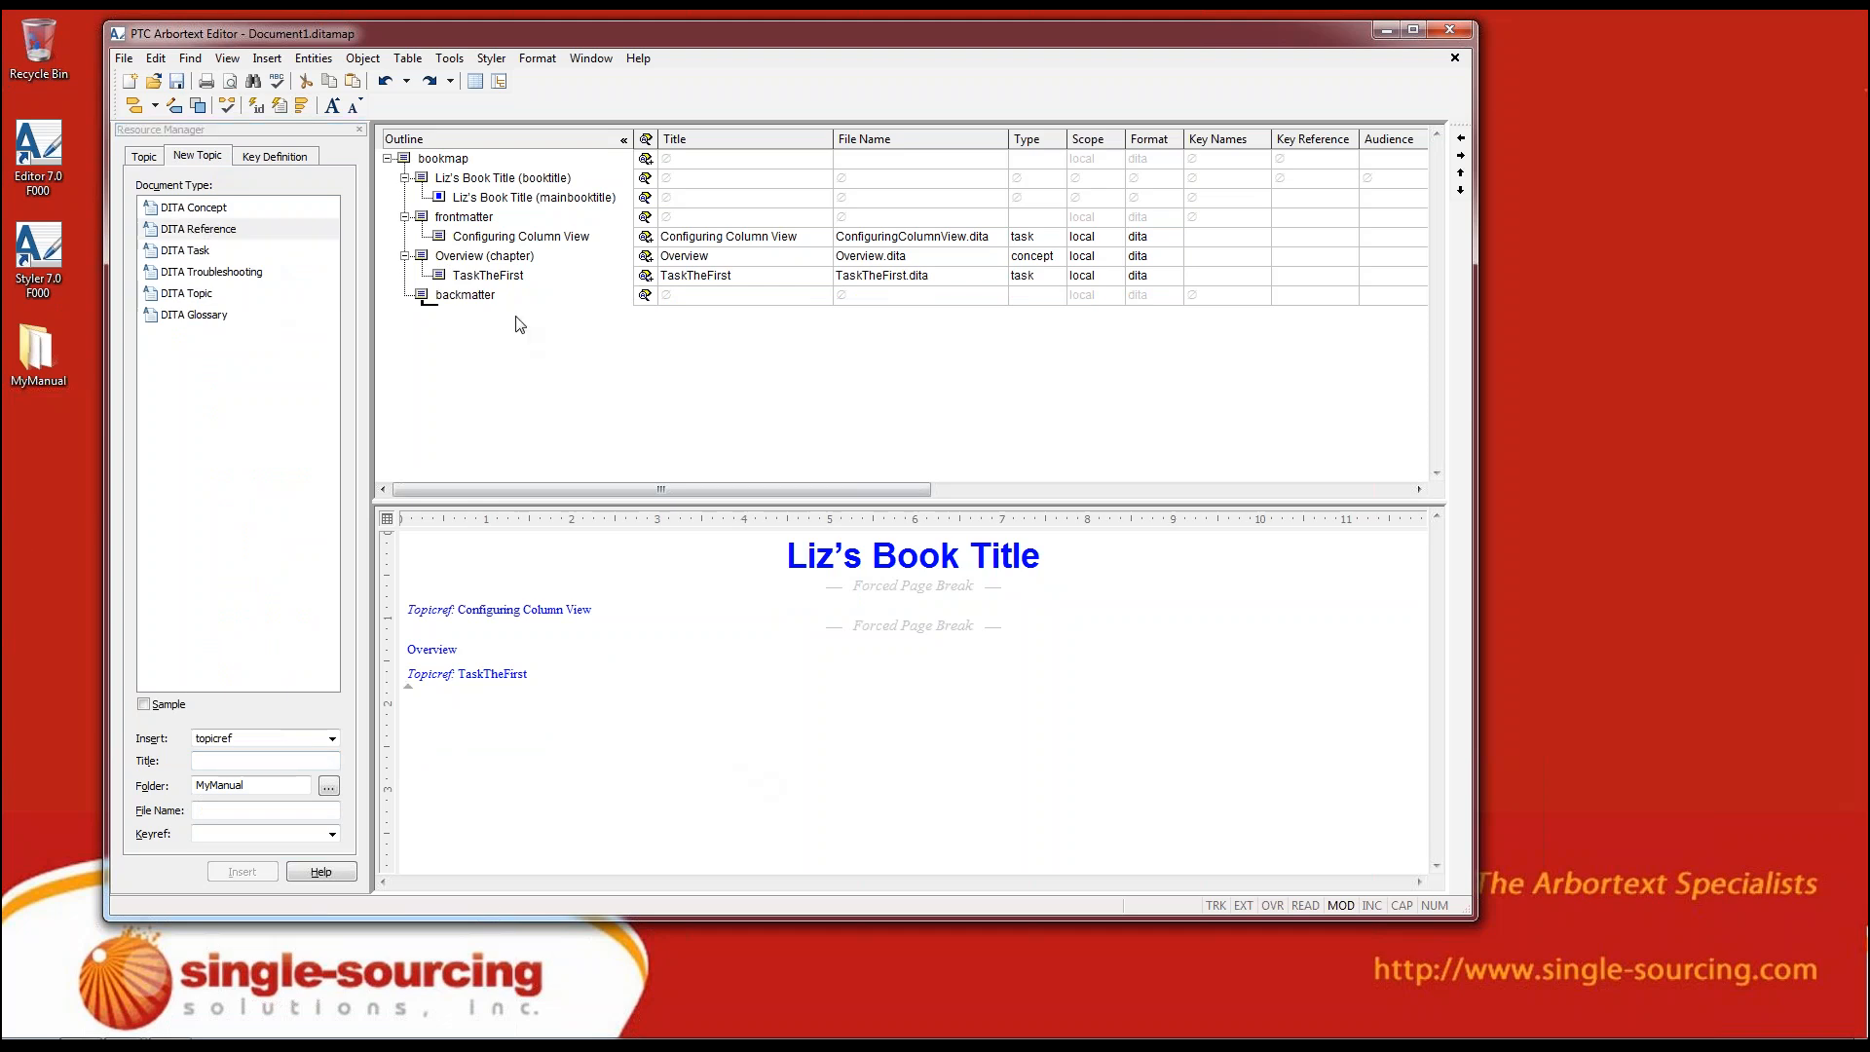
left_click(468, 261)
double_click(463, 261)
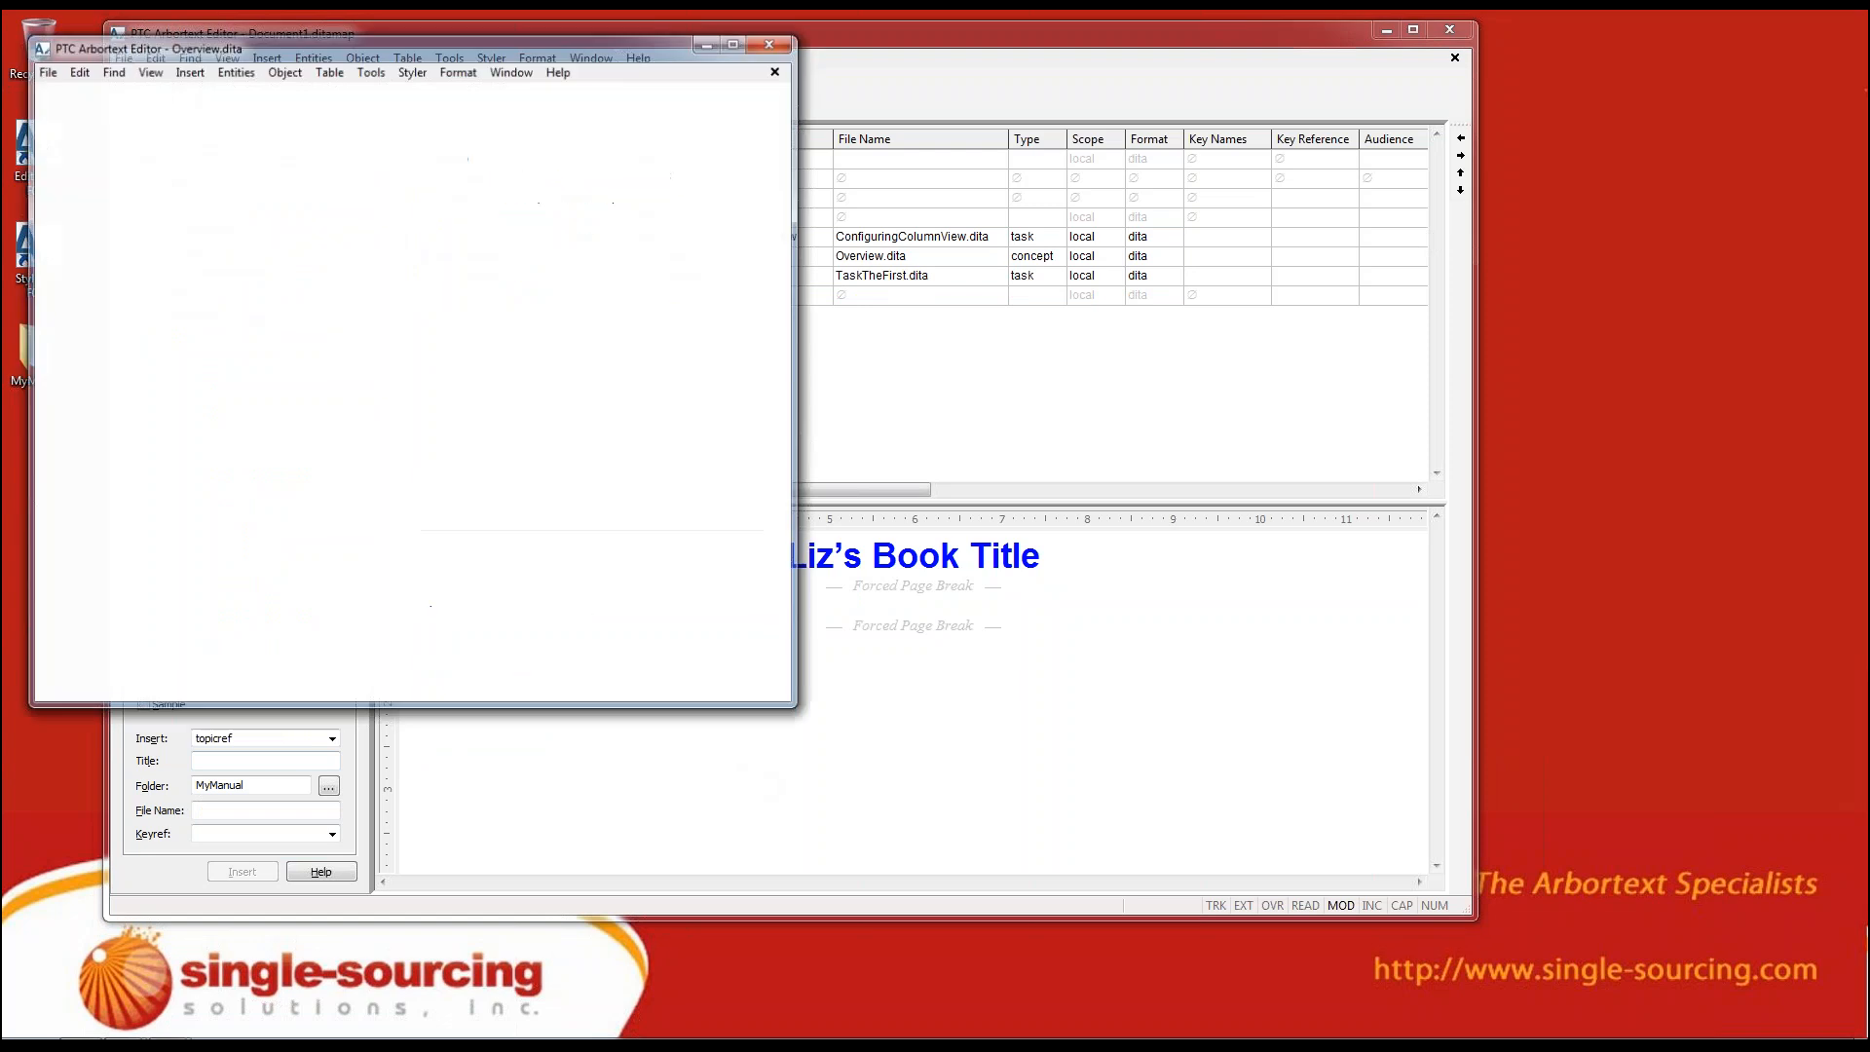
left_click_drag(786, 705, 1389, 973)
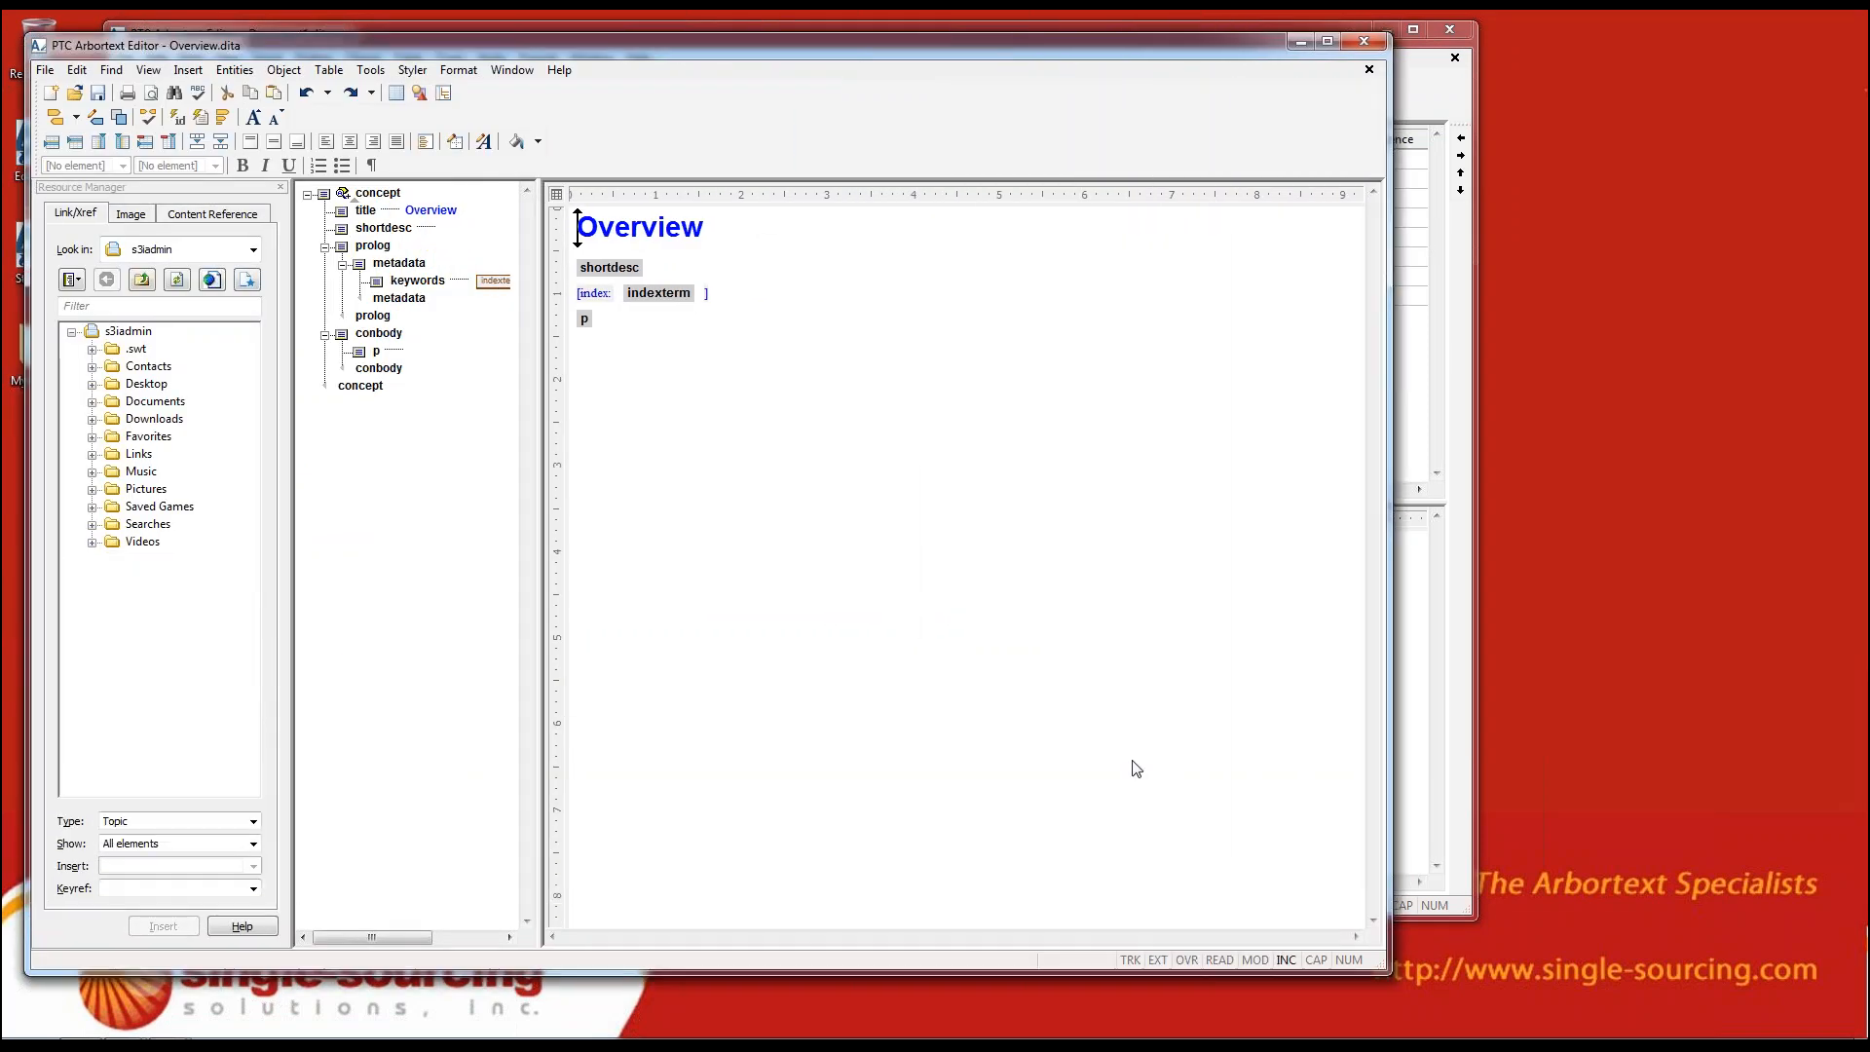
Synchronize the document map and edit views of the Overview topic and check the sync by selecting its content
left_click_drag(410, 489, 327, 235)
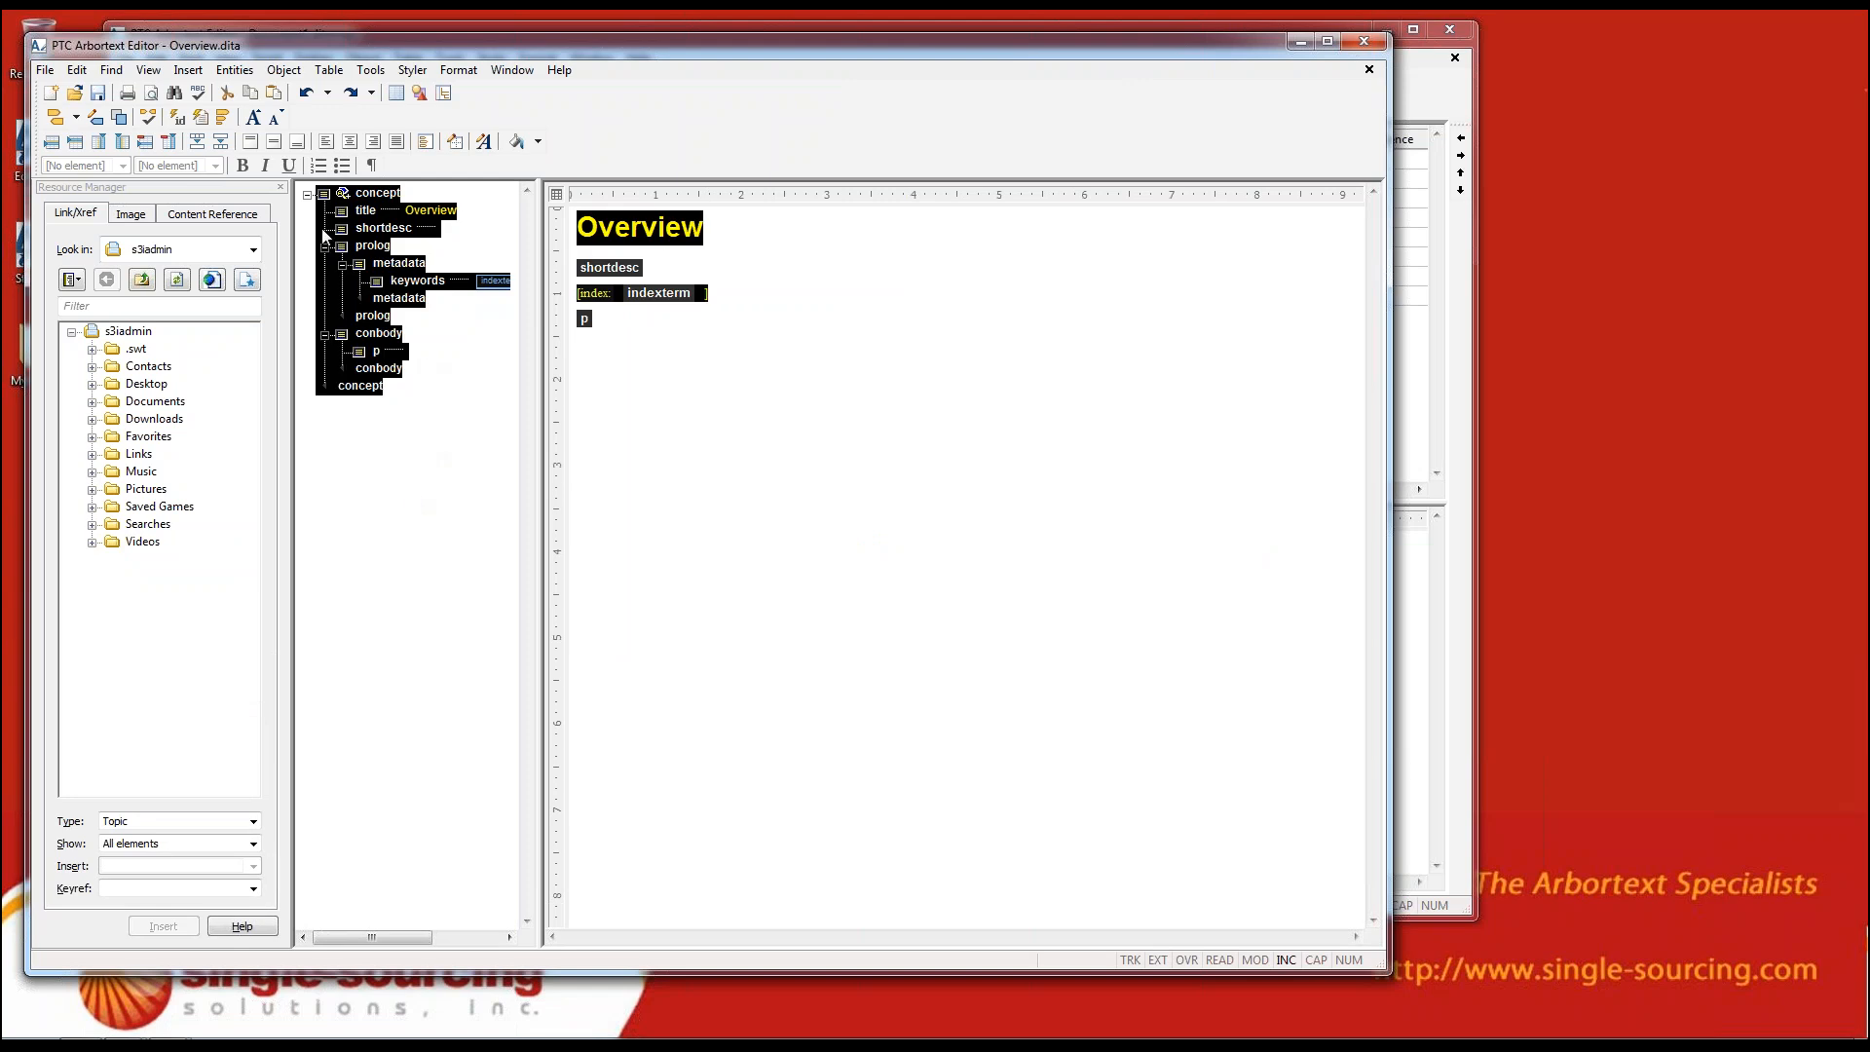
left_click(448, 437)
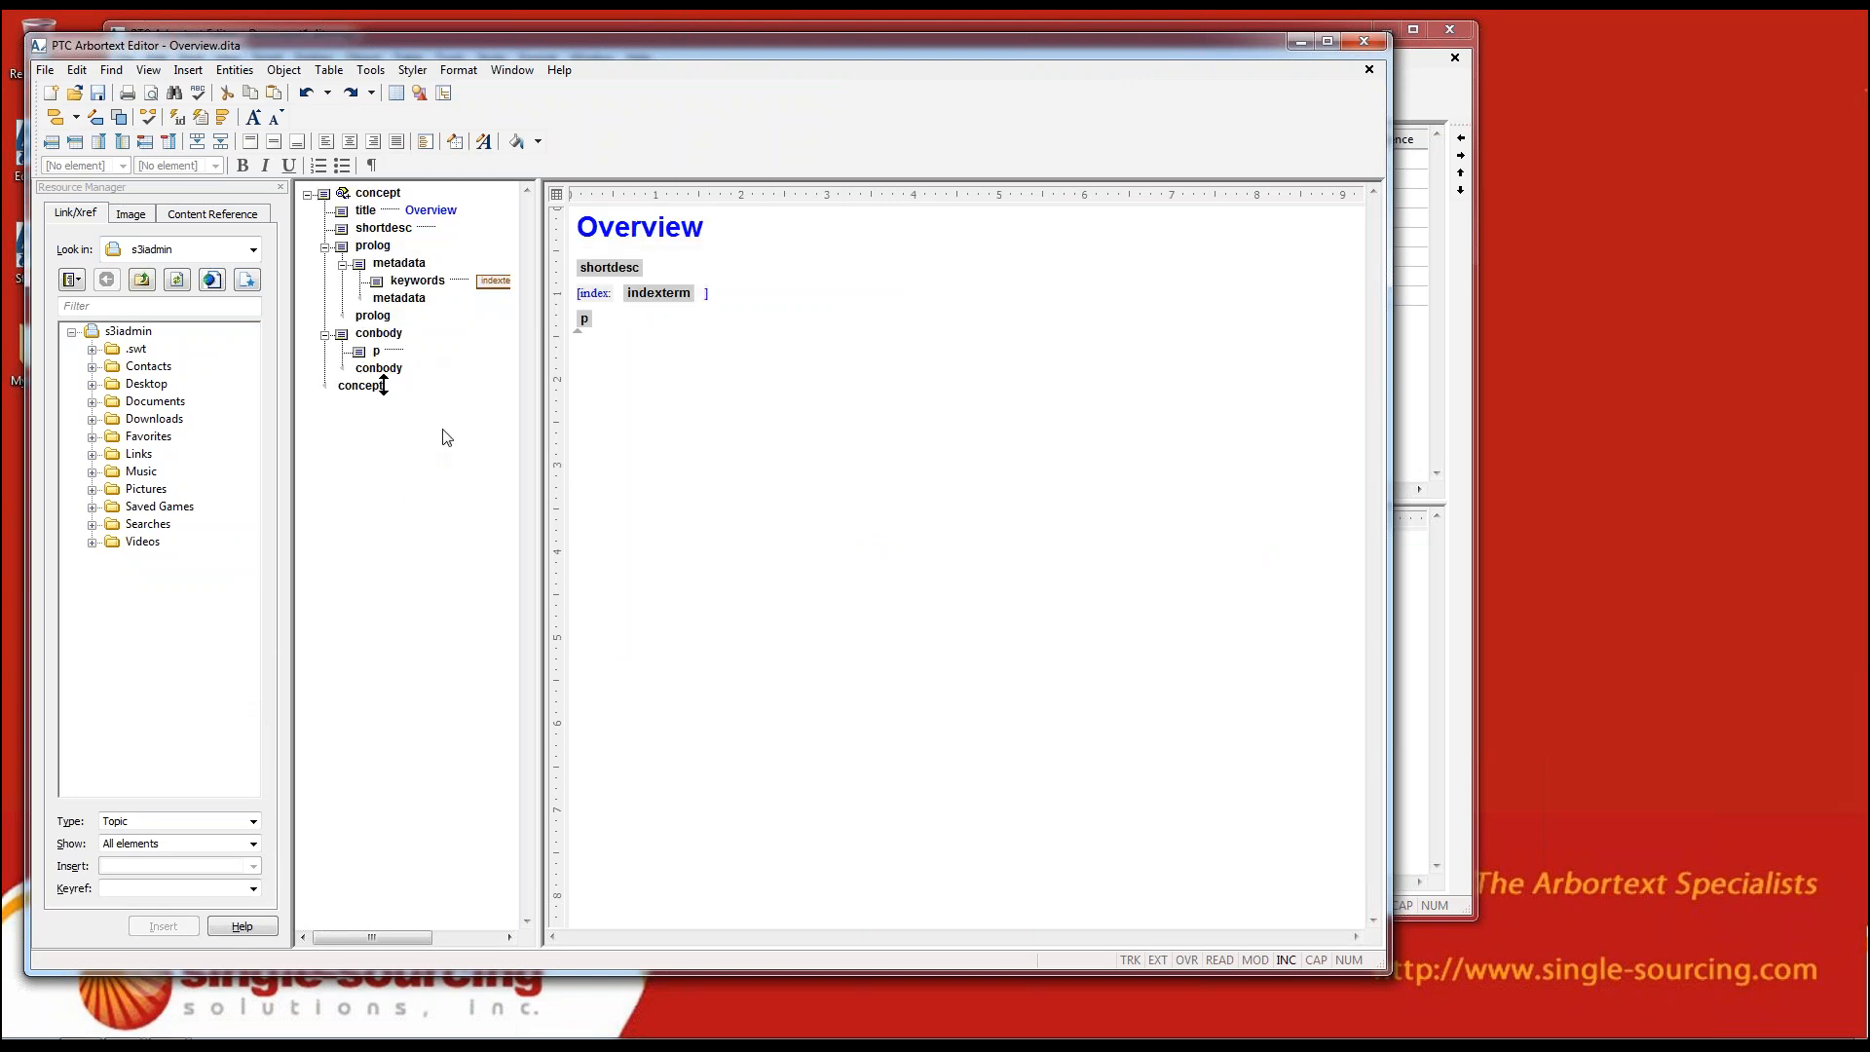
left_click(148, 70)
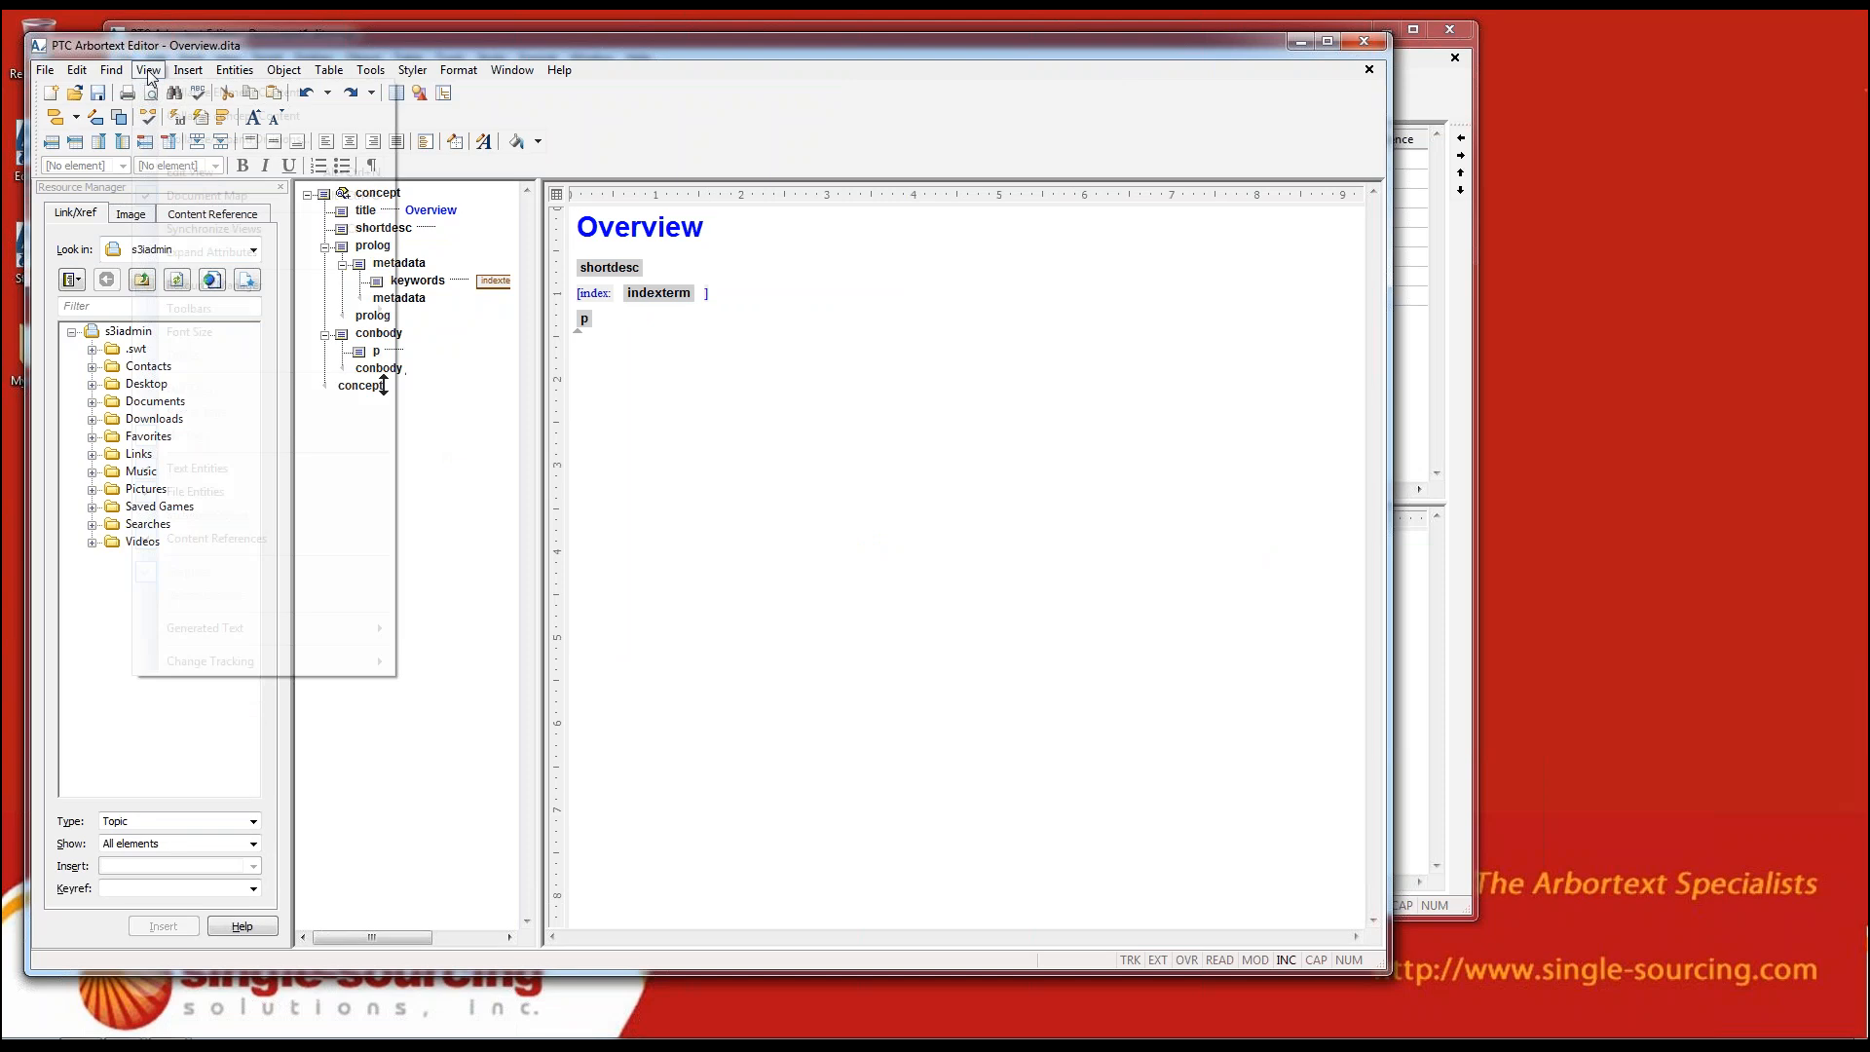
left_click(251, 230)
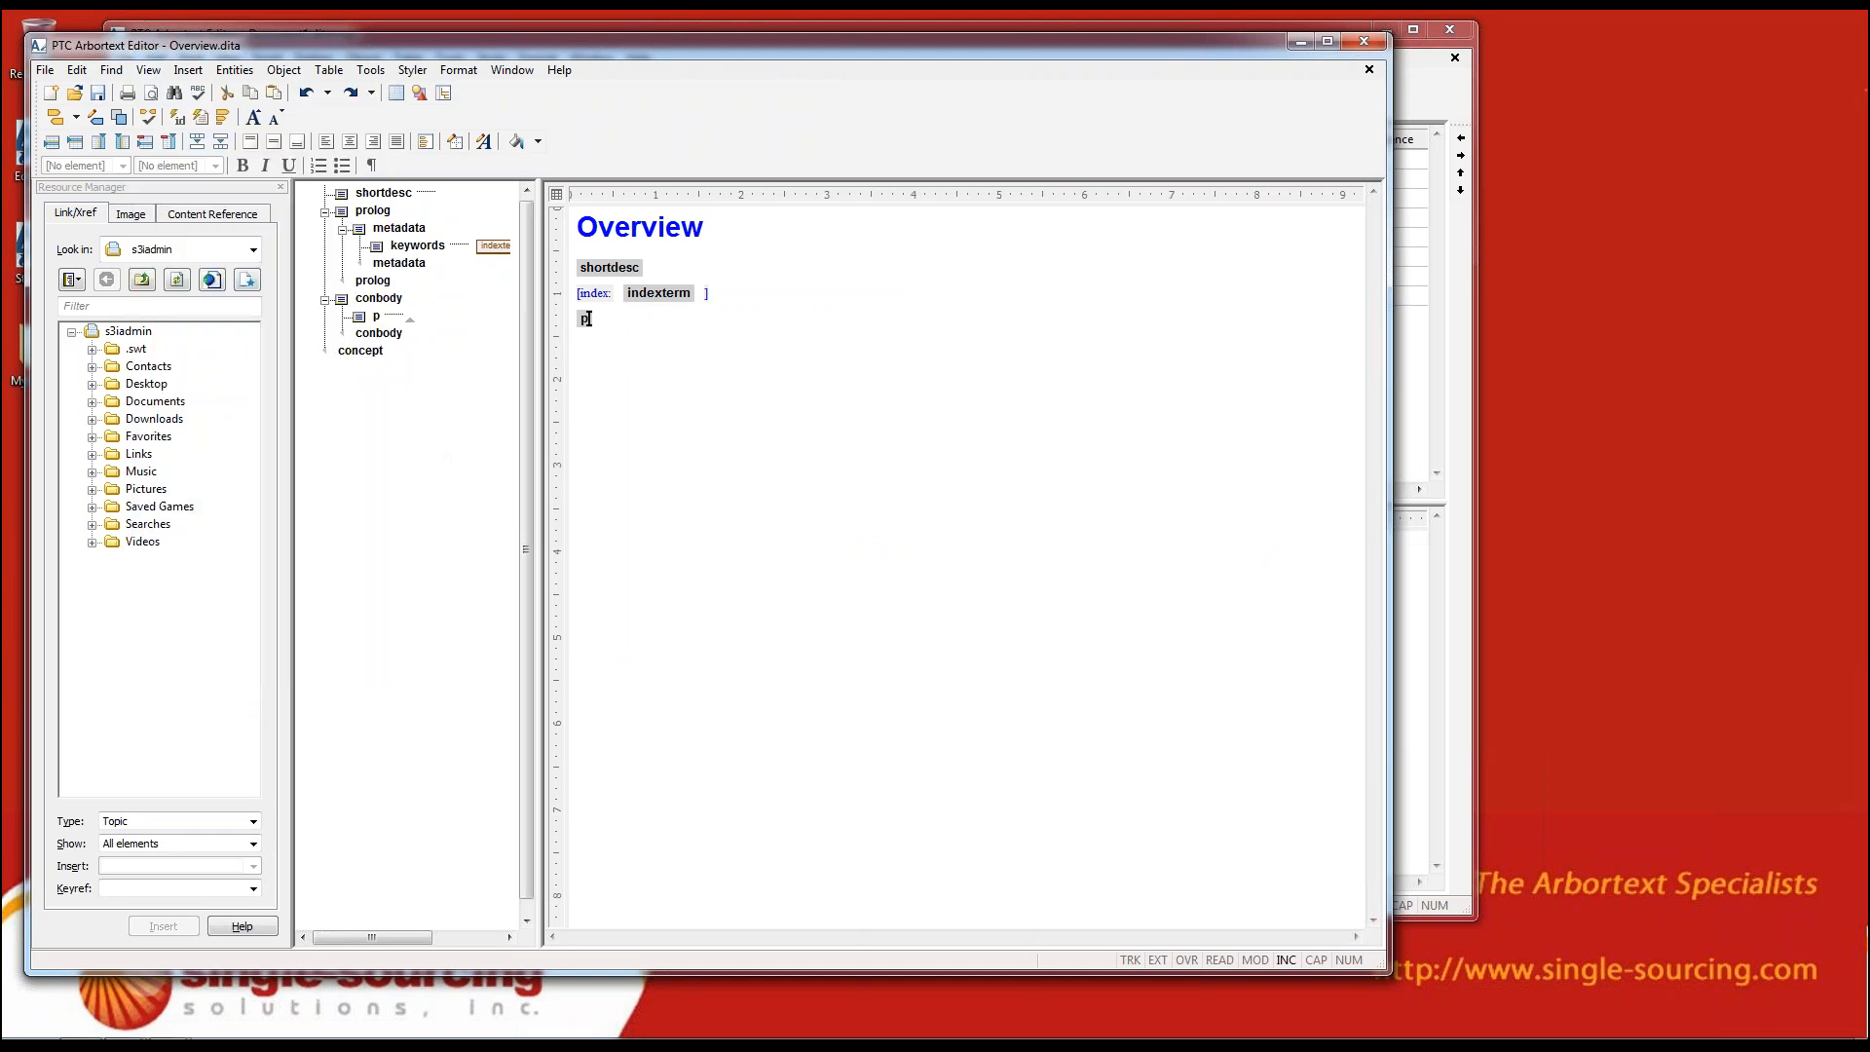
left_click_drag(927, 432, 624, 224)
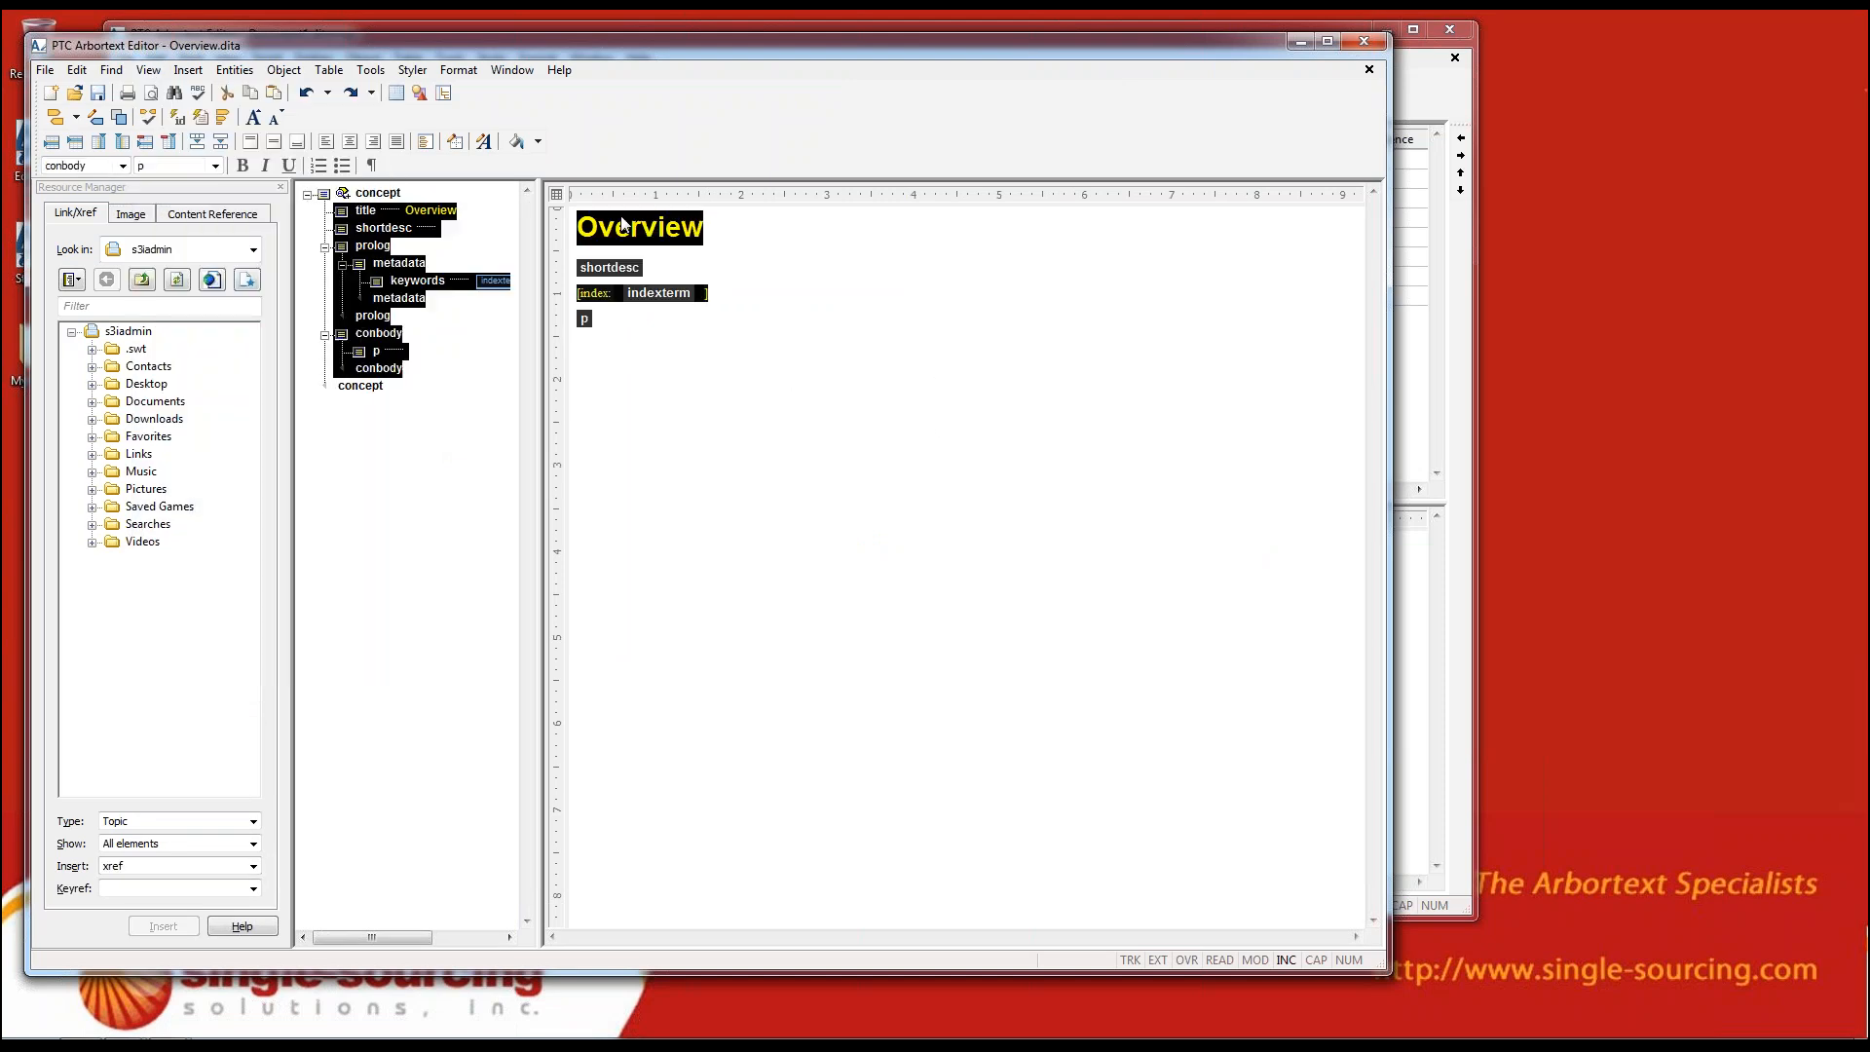
Enter "jjust start typing" in the empty paragraph of the concept body and split off a new paragraph after it
left_click(752, 344)
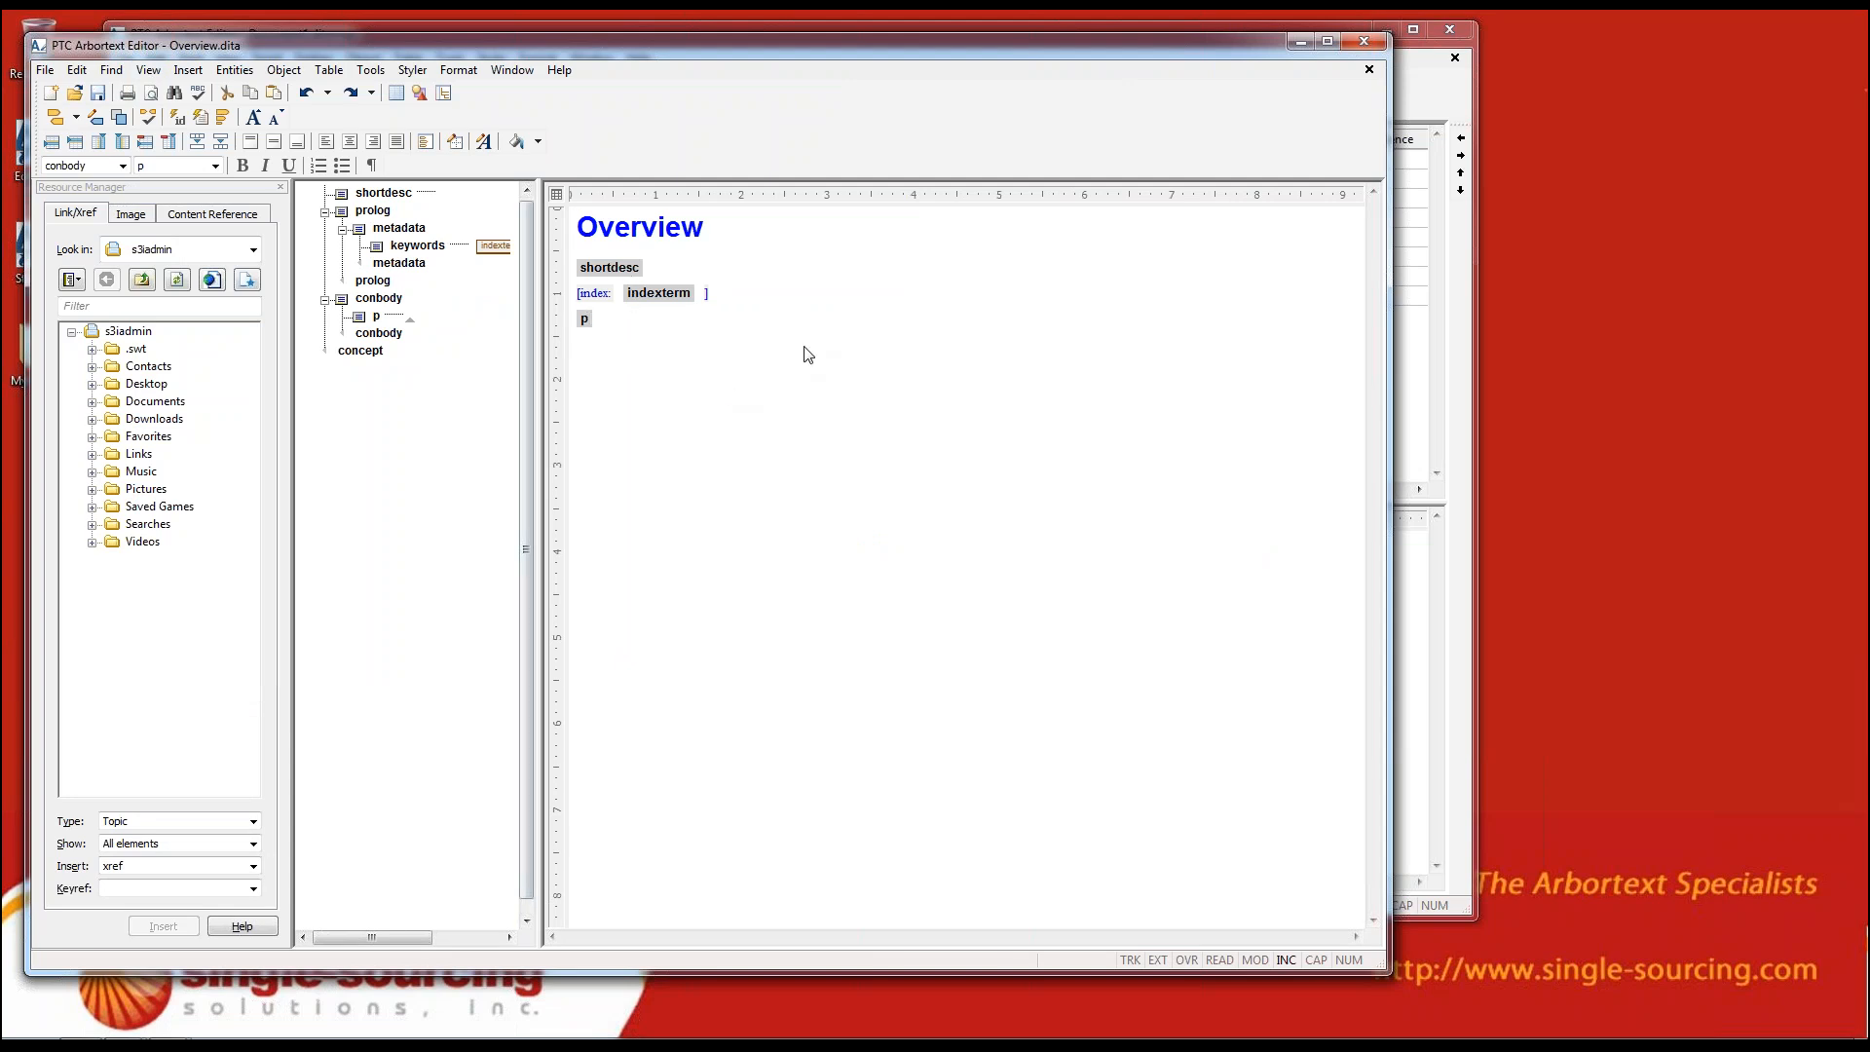
type("jjust start typing")
key("Return")
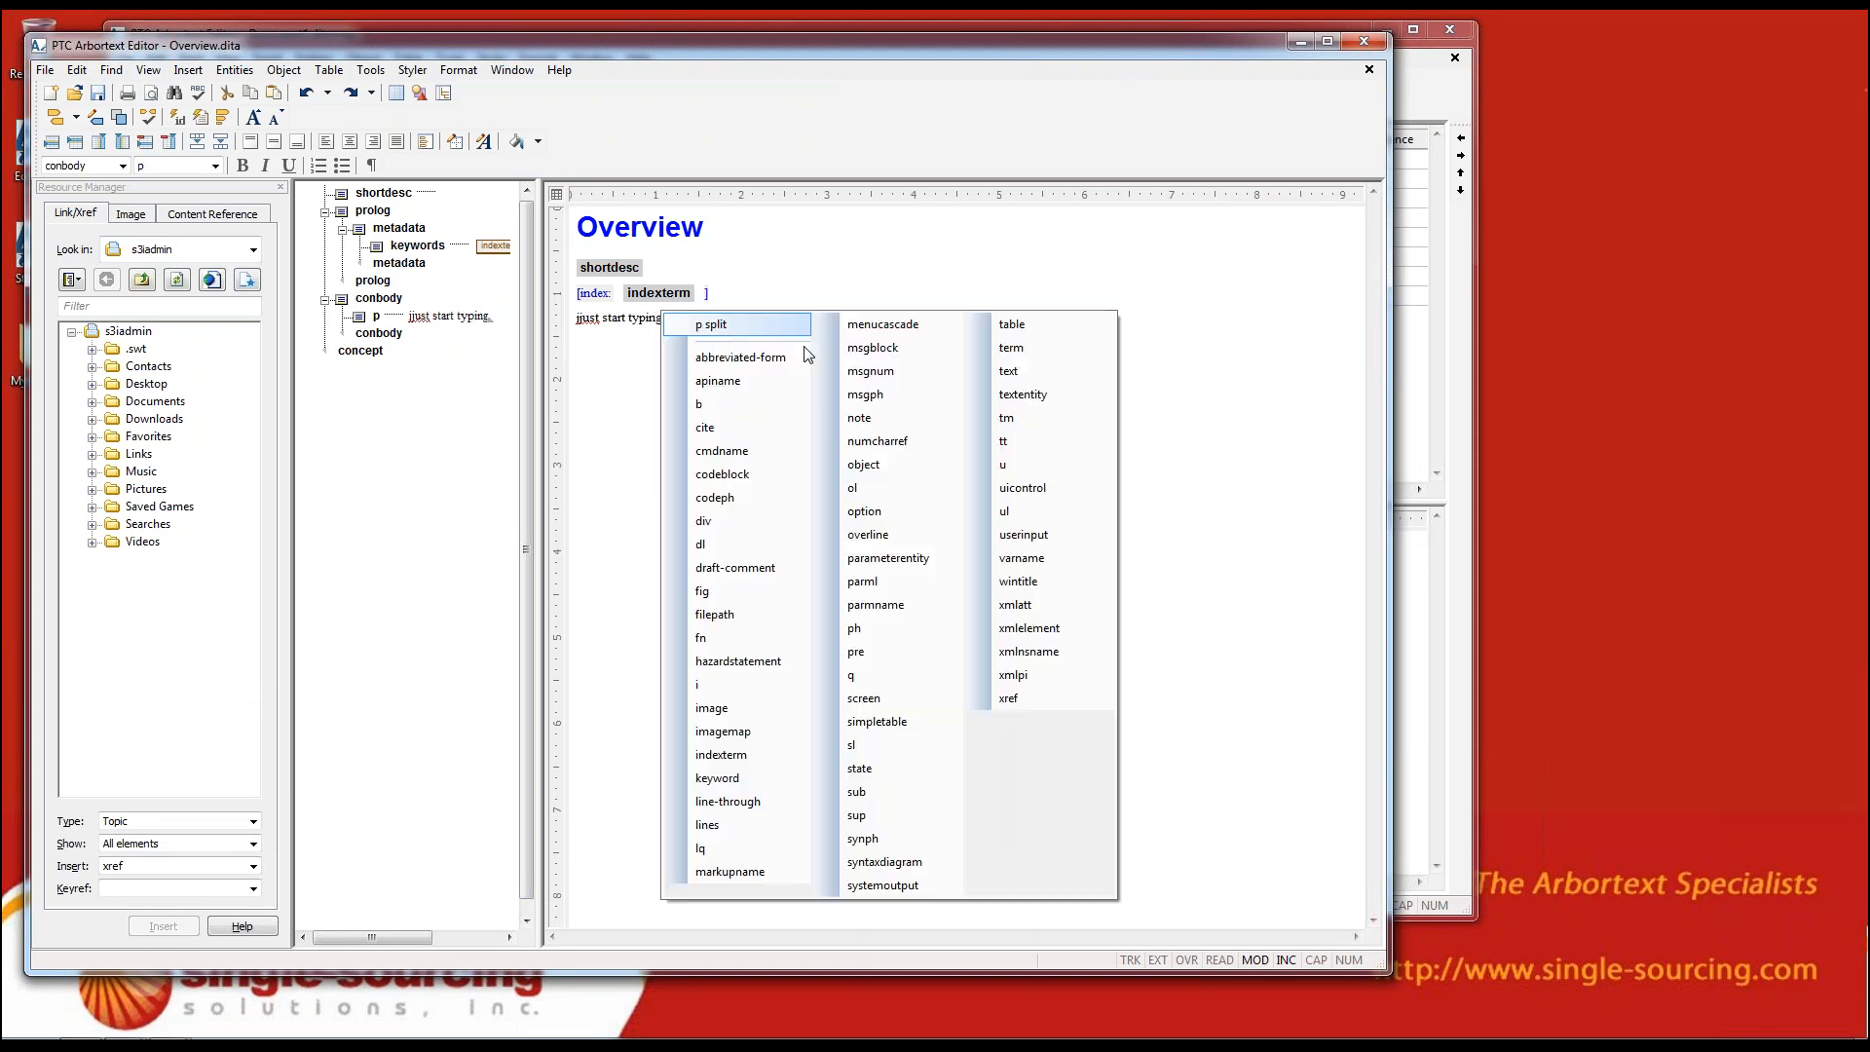
key("Return")
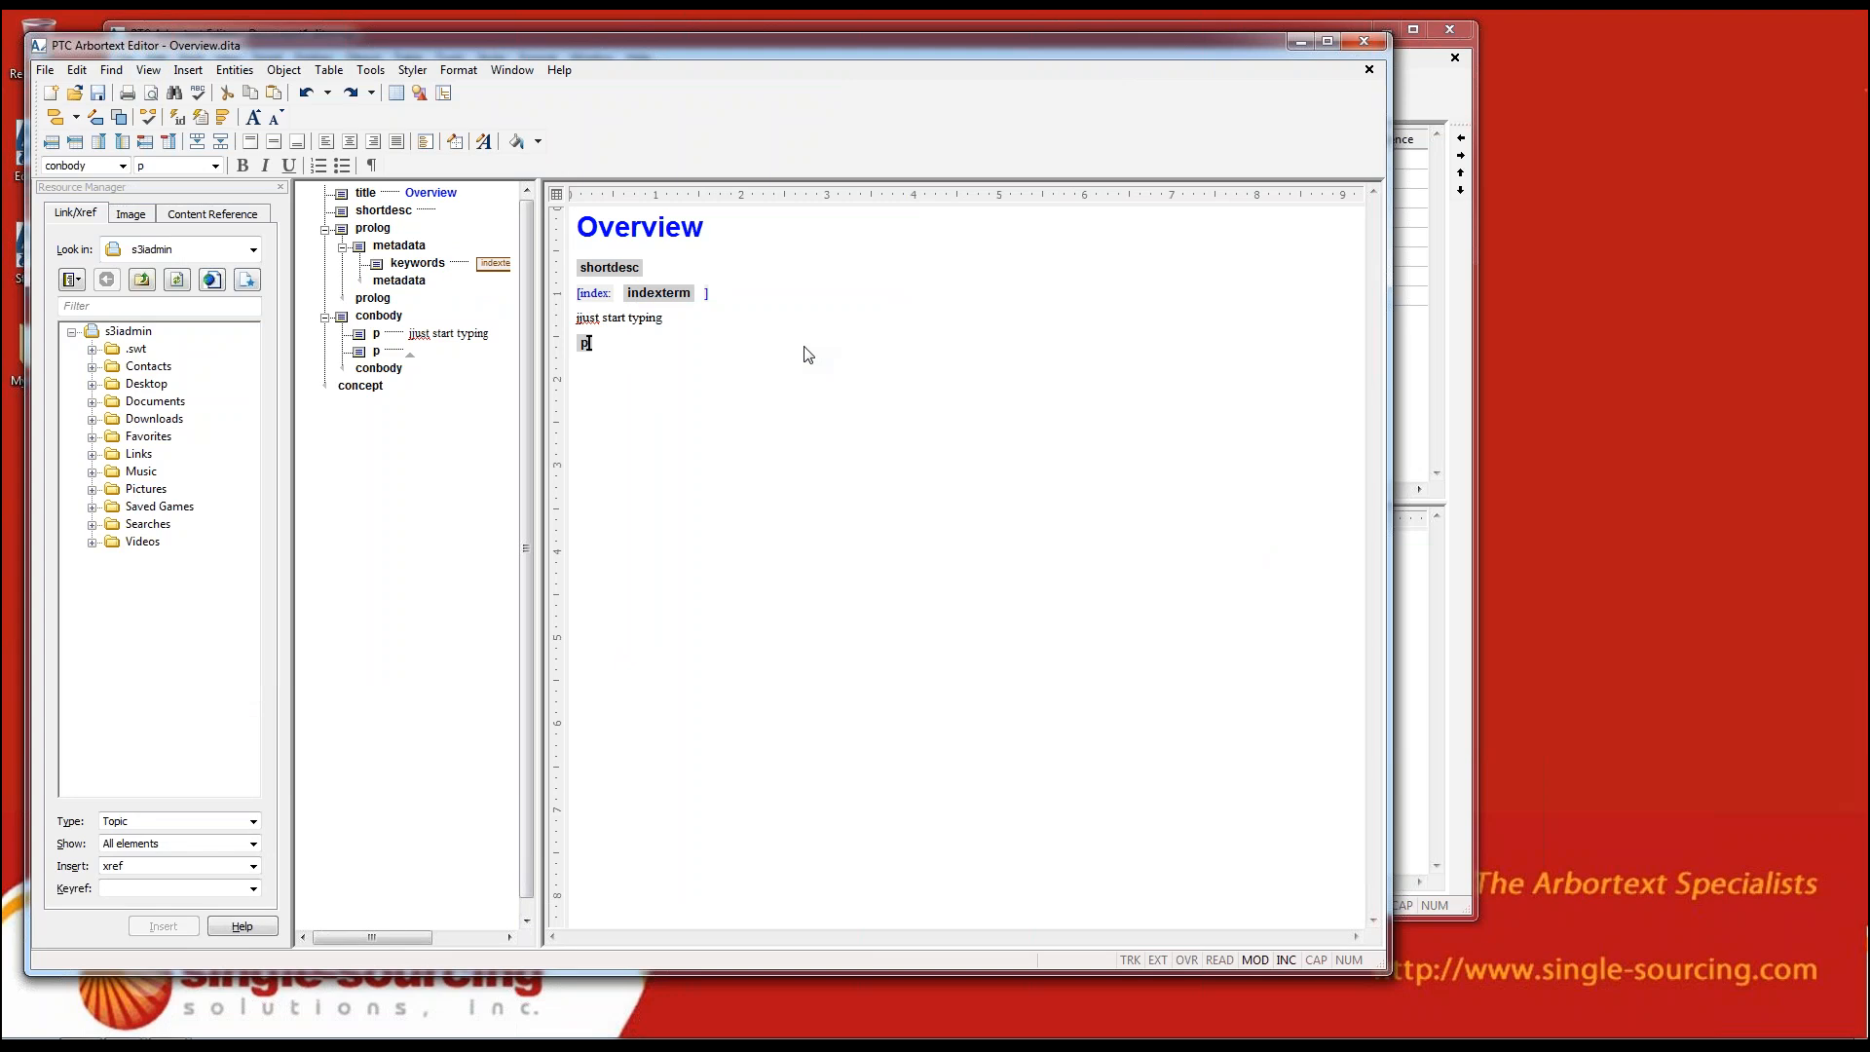
Enter "here's the next one" in the second paragraph and correct the first paragraph's opening word to "just"
type("here's the x")
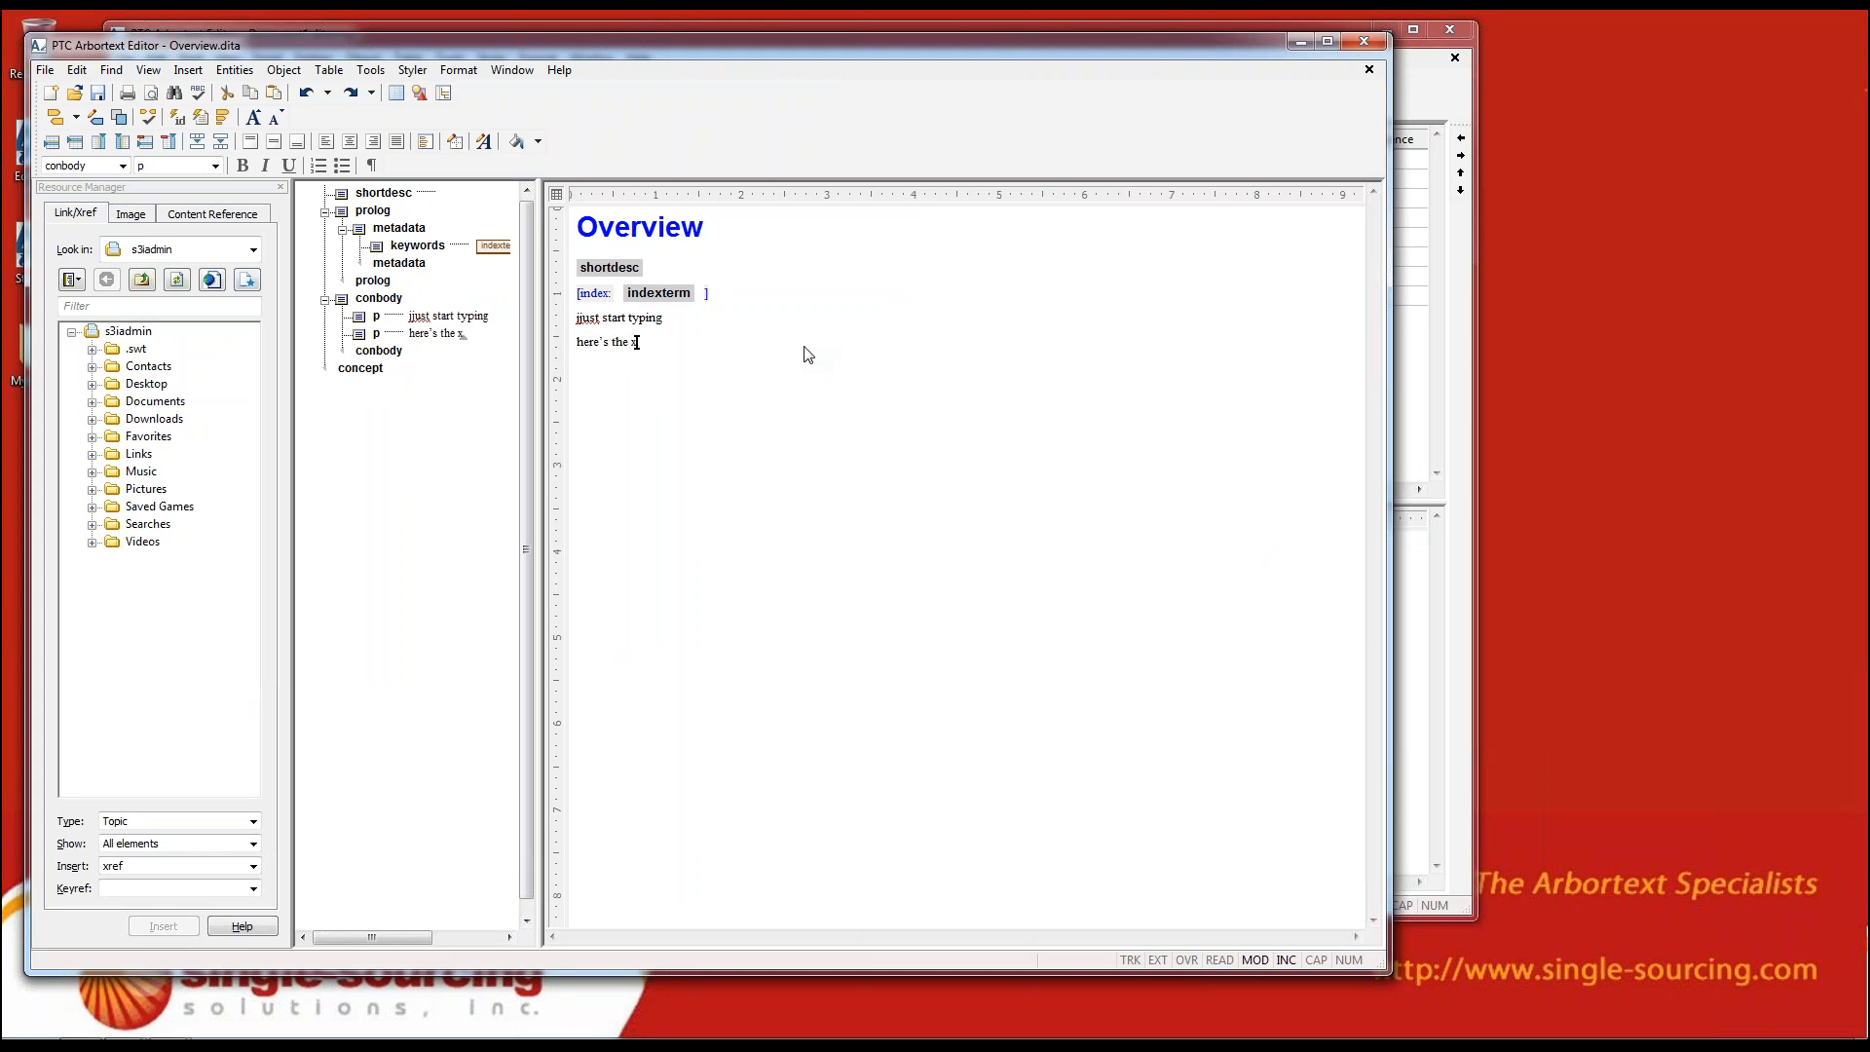
key("BackSpace")
type("ext one")
key("BackSpace")
key("BackSpace")
key("BackSpace")
key("BackSpace")
key("BackSpace")
key("BackSpace")
key("BackSpace")
type("next one")
left_click(581, 318)
key("BackSpace")
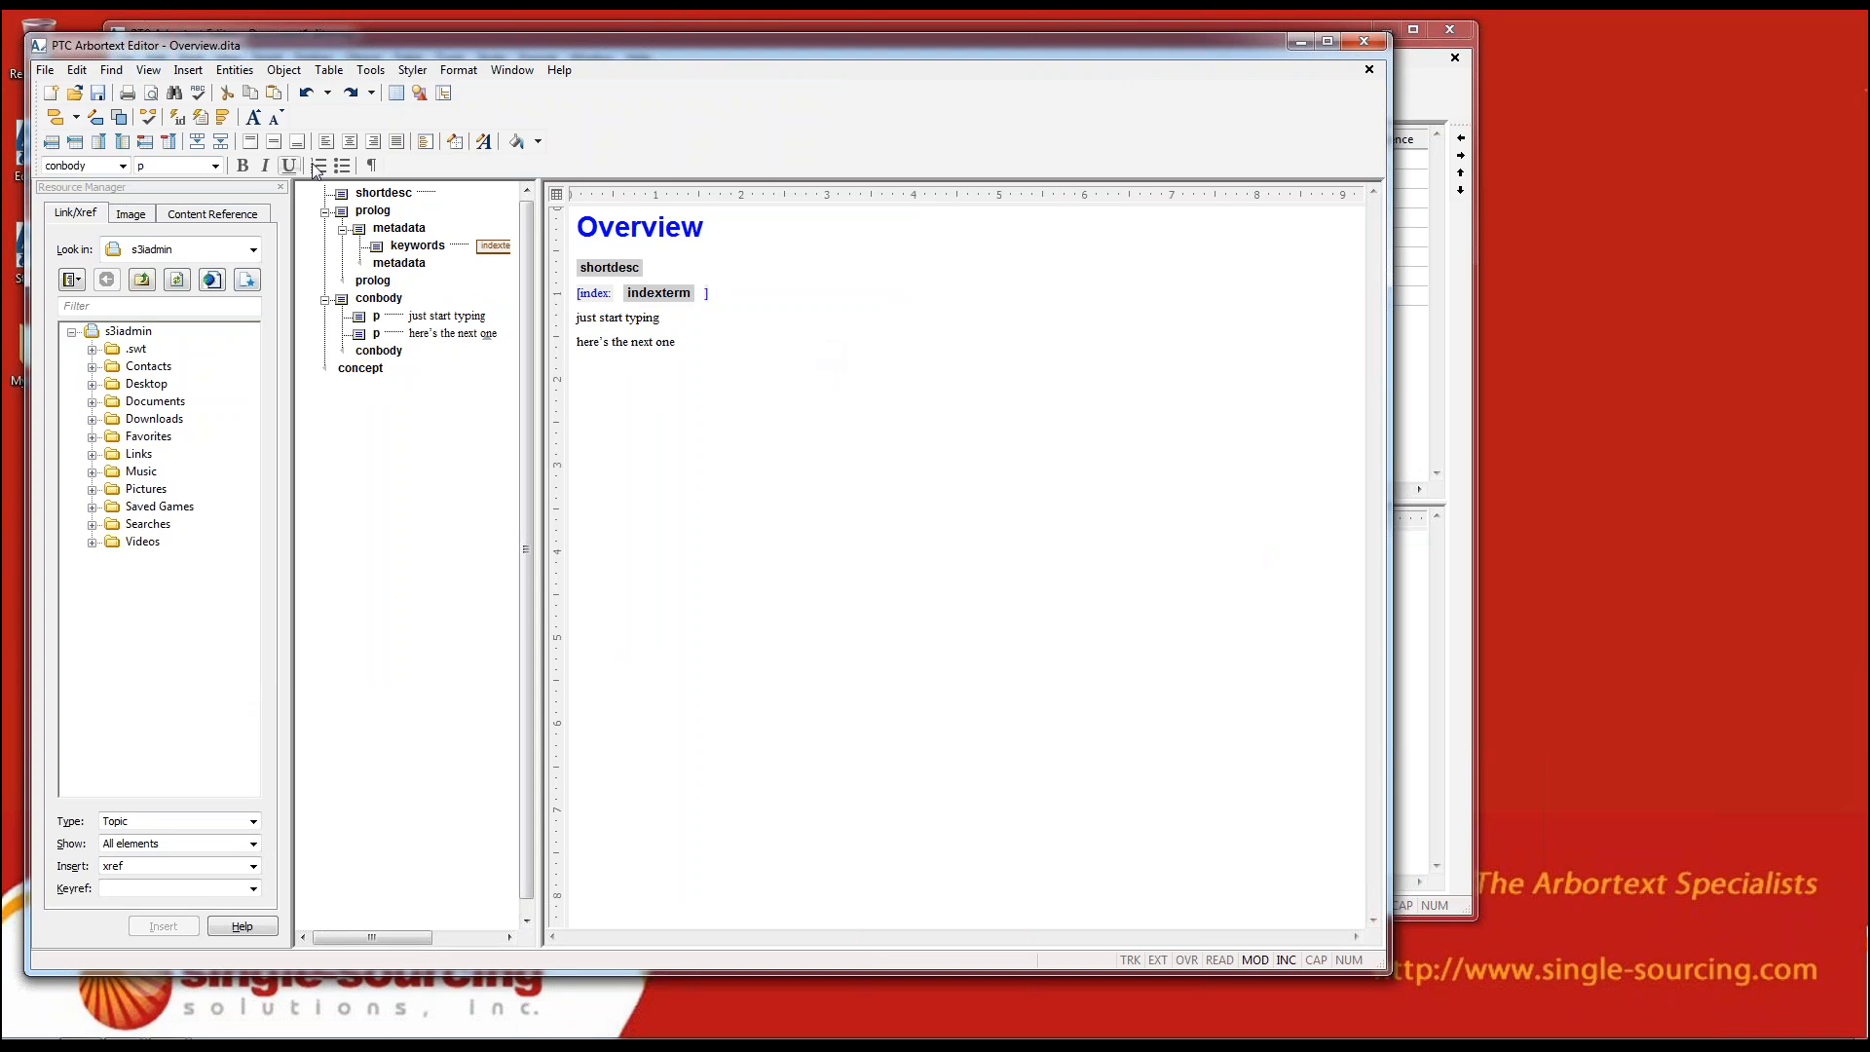
Make the "here's the next one" paragraph a bulleted item, change it to a numbered item, and add an empty paragraph inside it
left_click(342, 167)
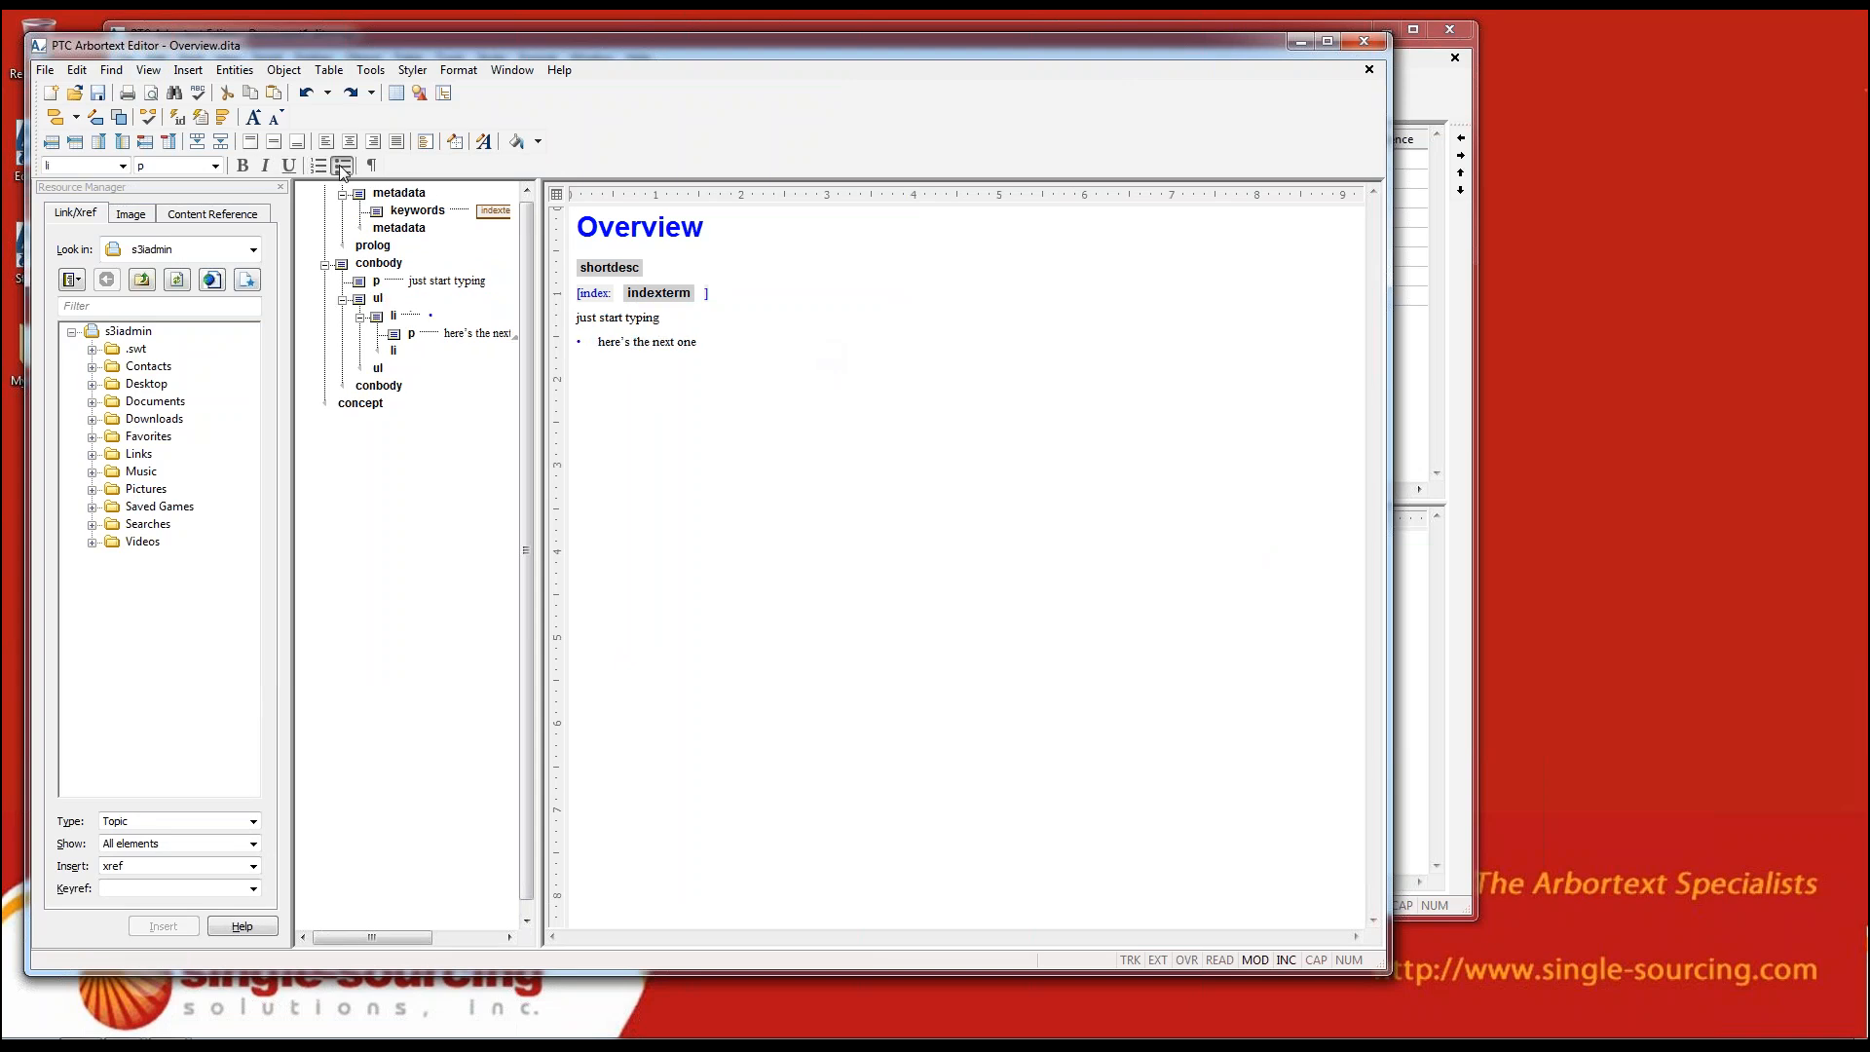
left_click(320, 167)
left_click(368, 171)
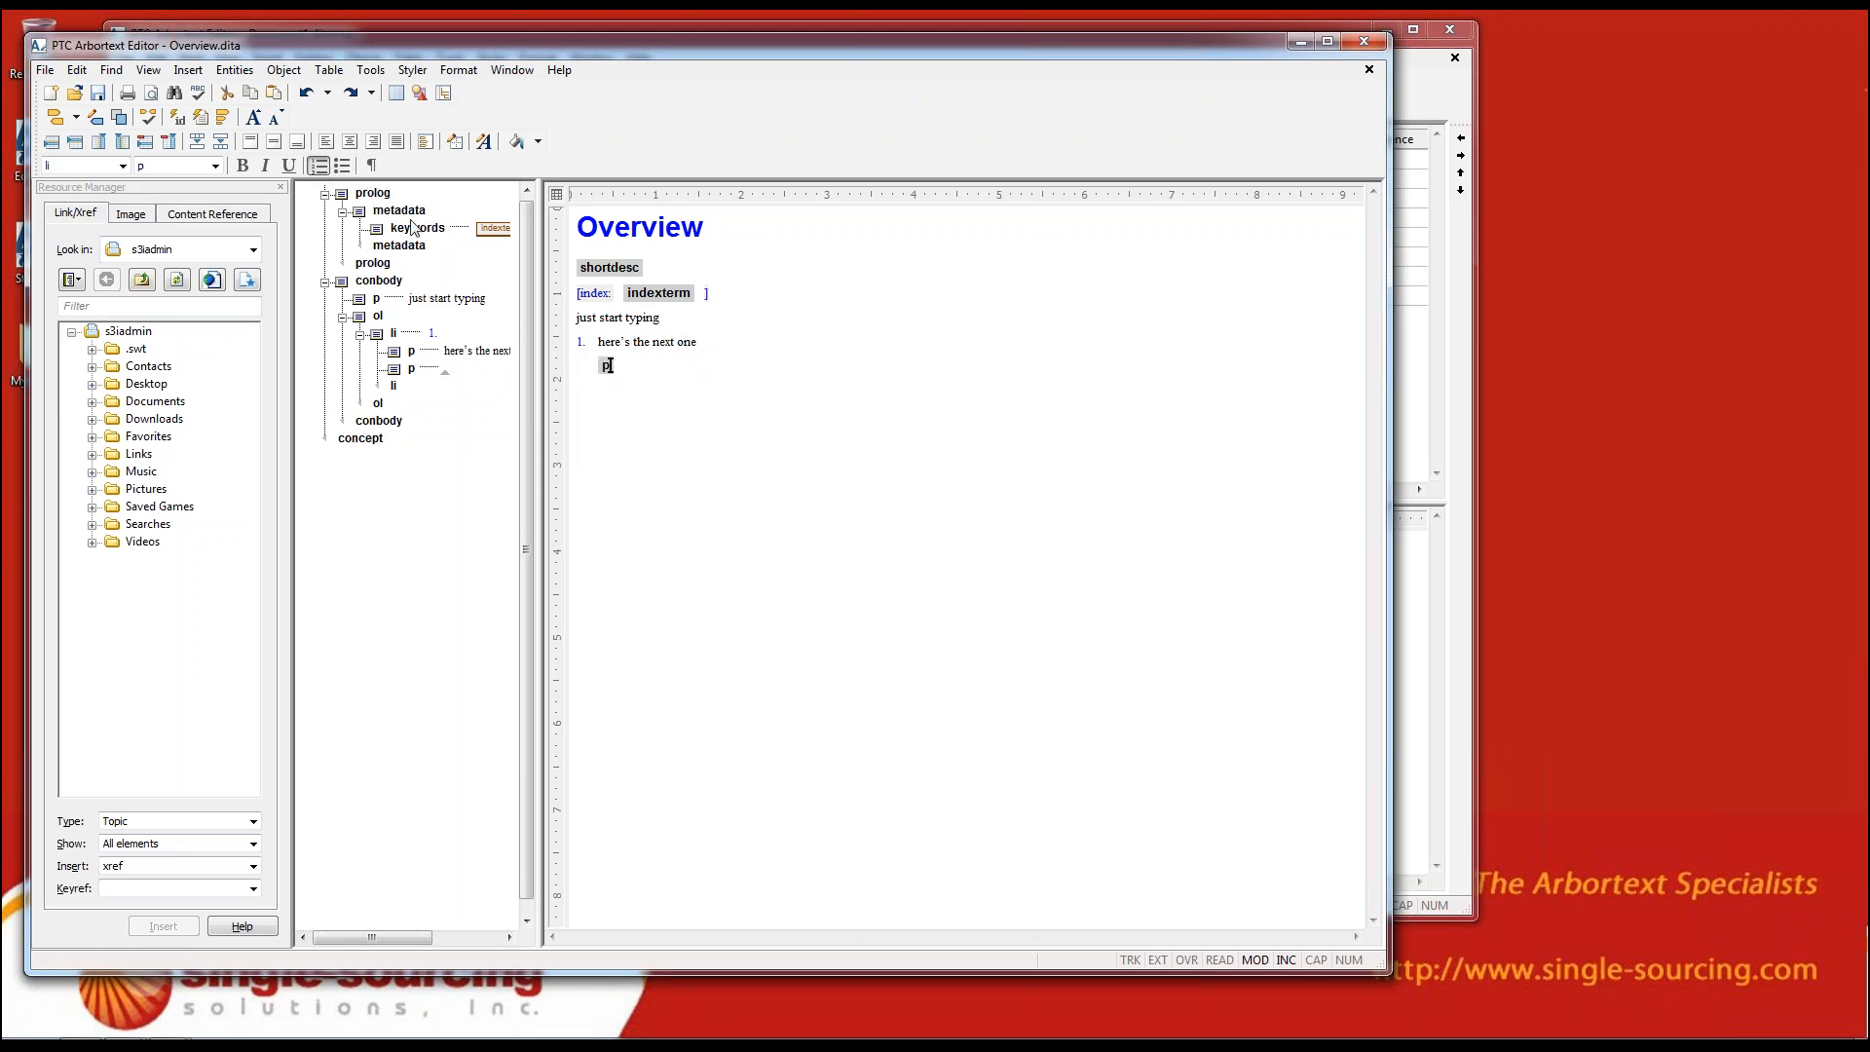
Try nesting the empty paragraph in the first list item as a numbered sublist
left_click(317, 170)
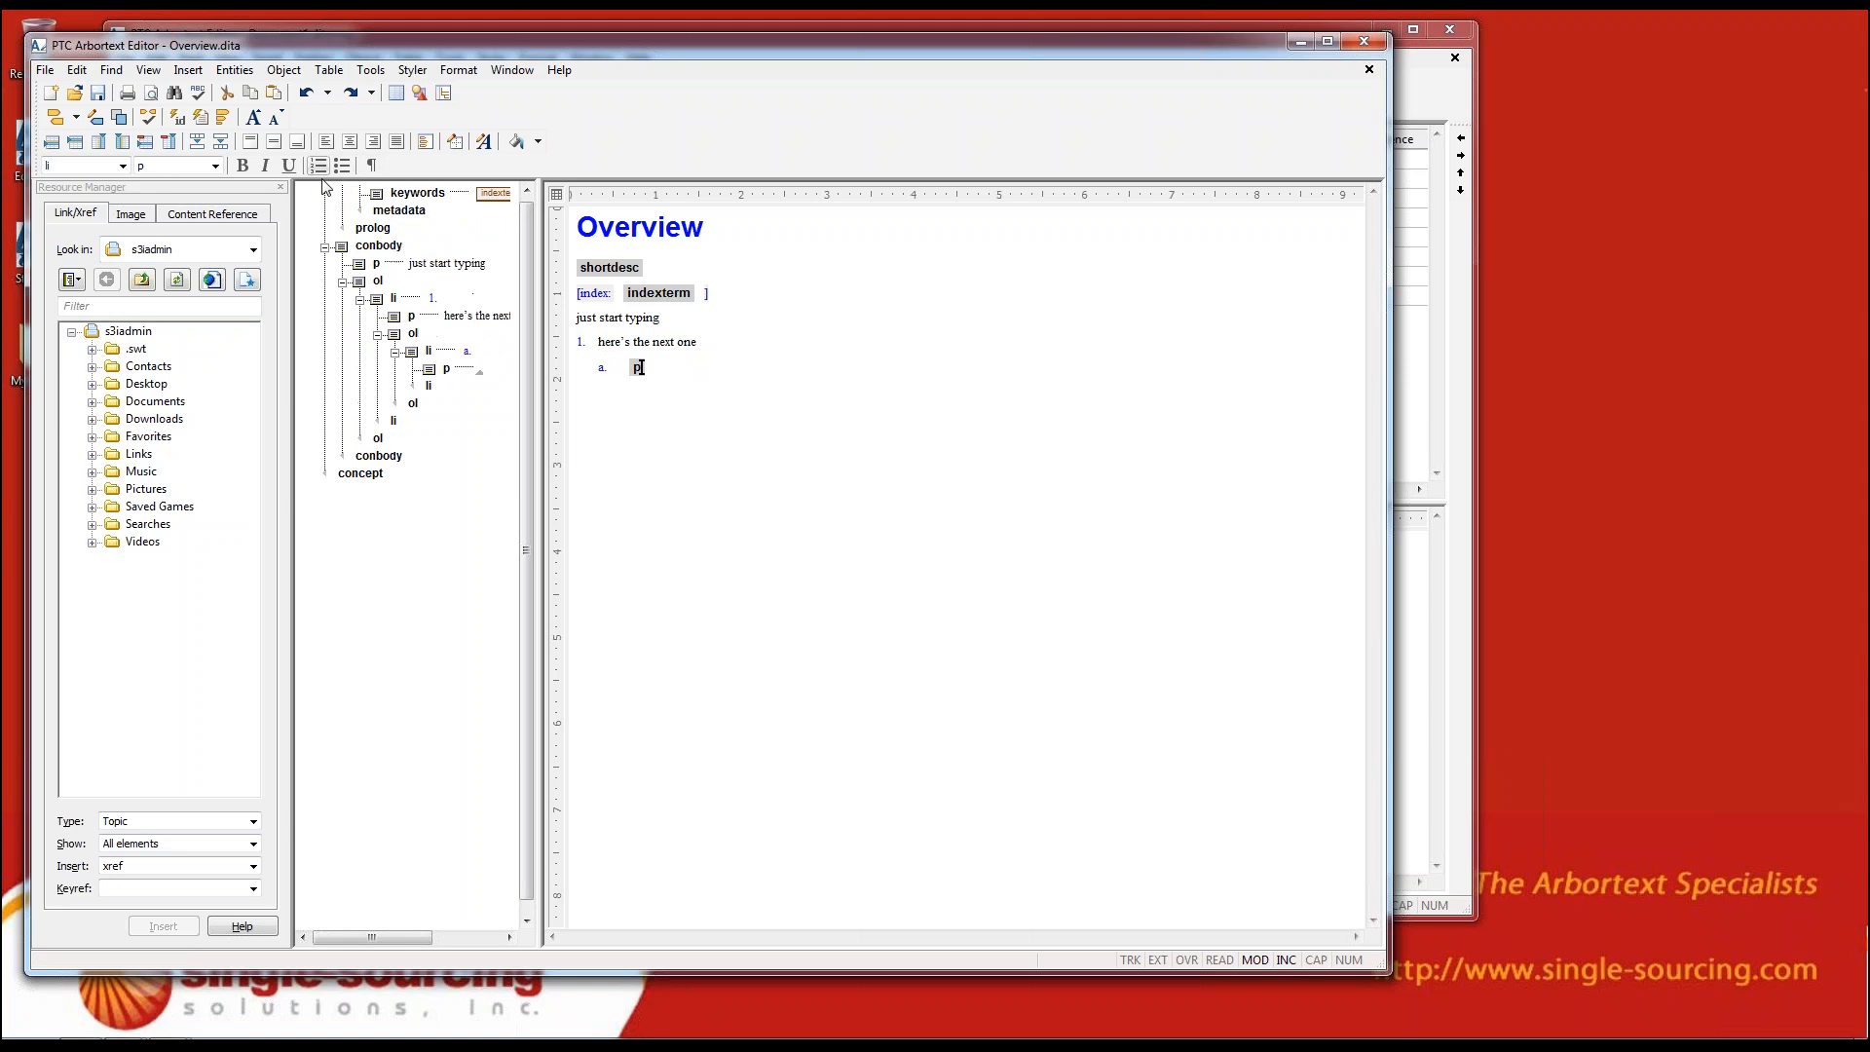
left_click(319, 172)
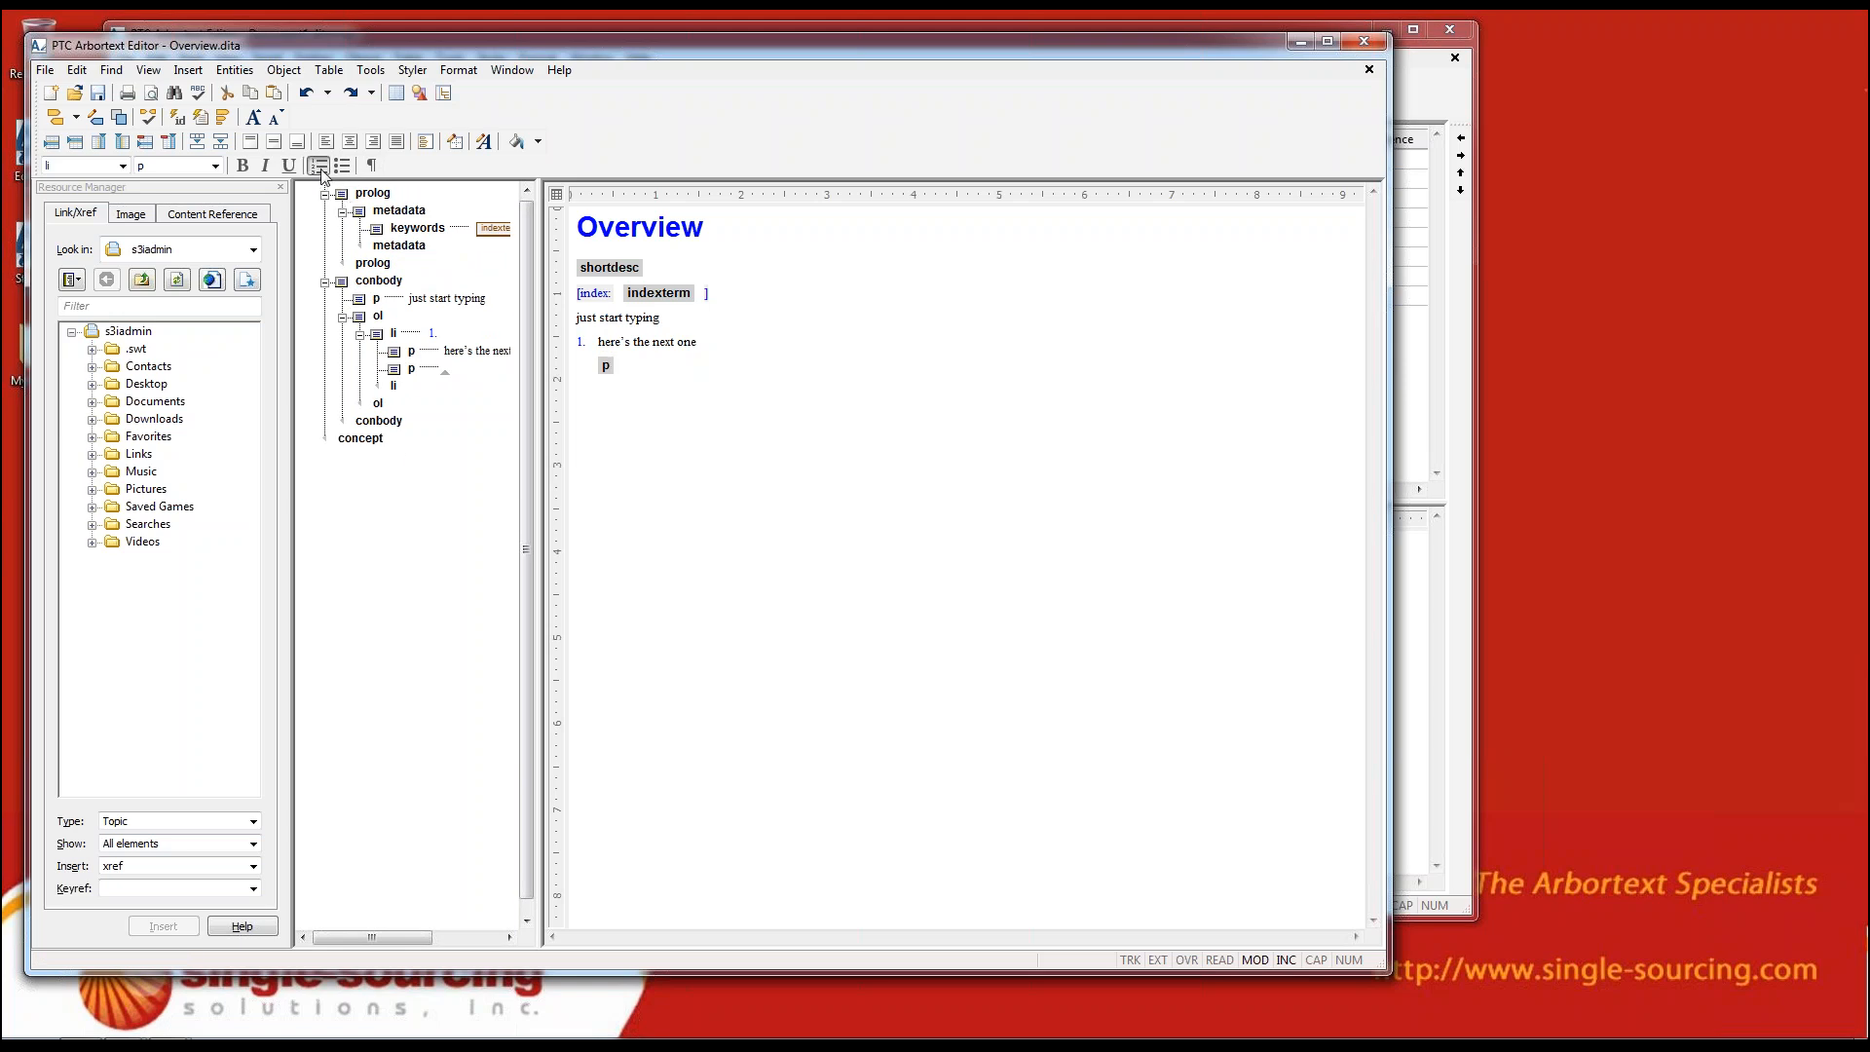
left_click(429, 318)
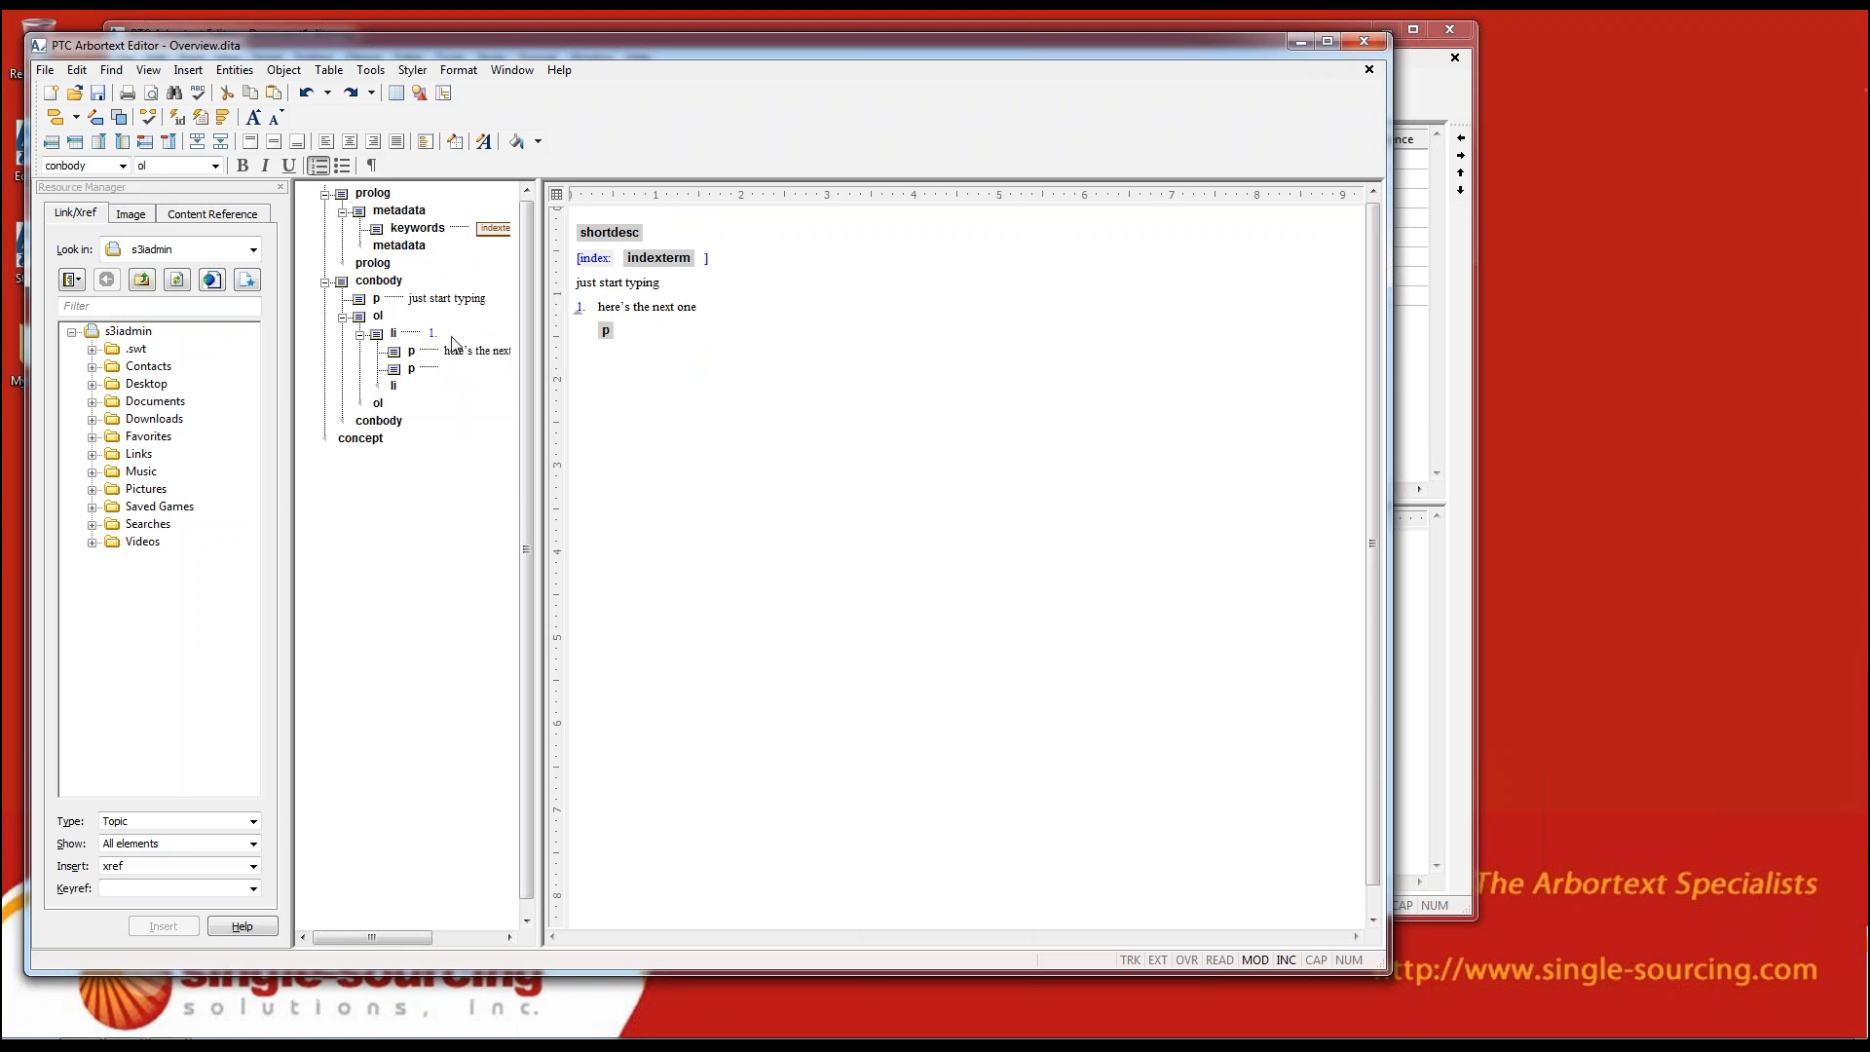
Enter "2nd para in a list item" in the empty paragraph of the first numbered item
left_click(624, 342)
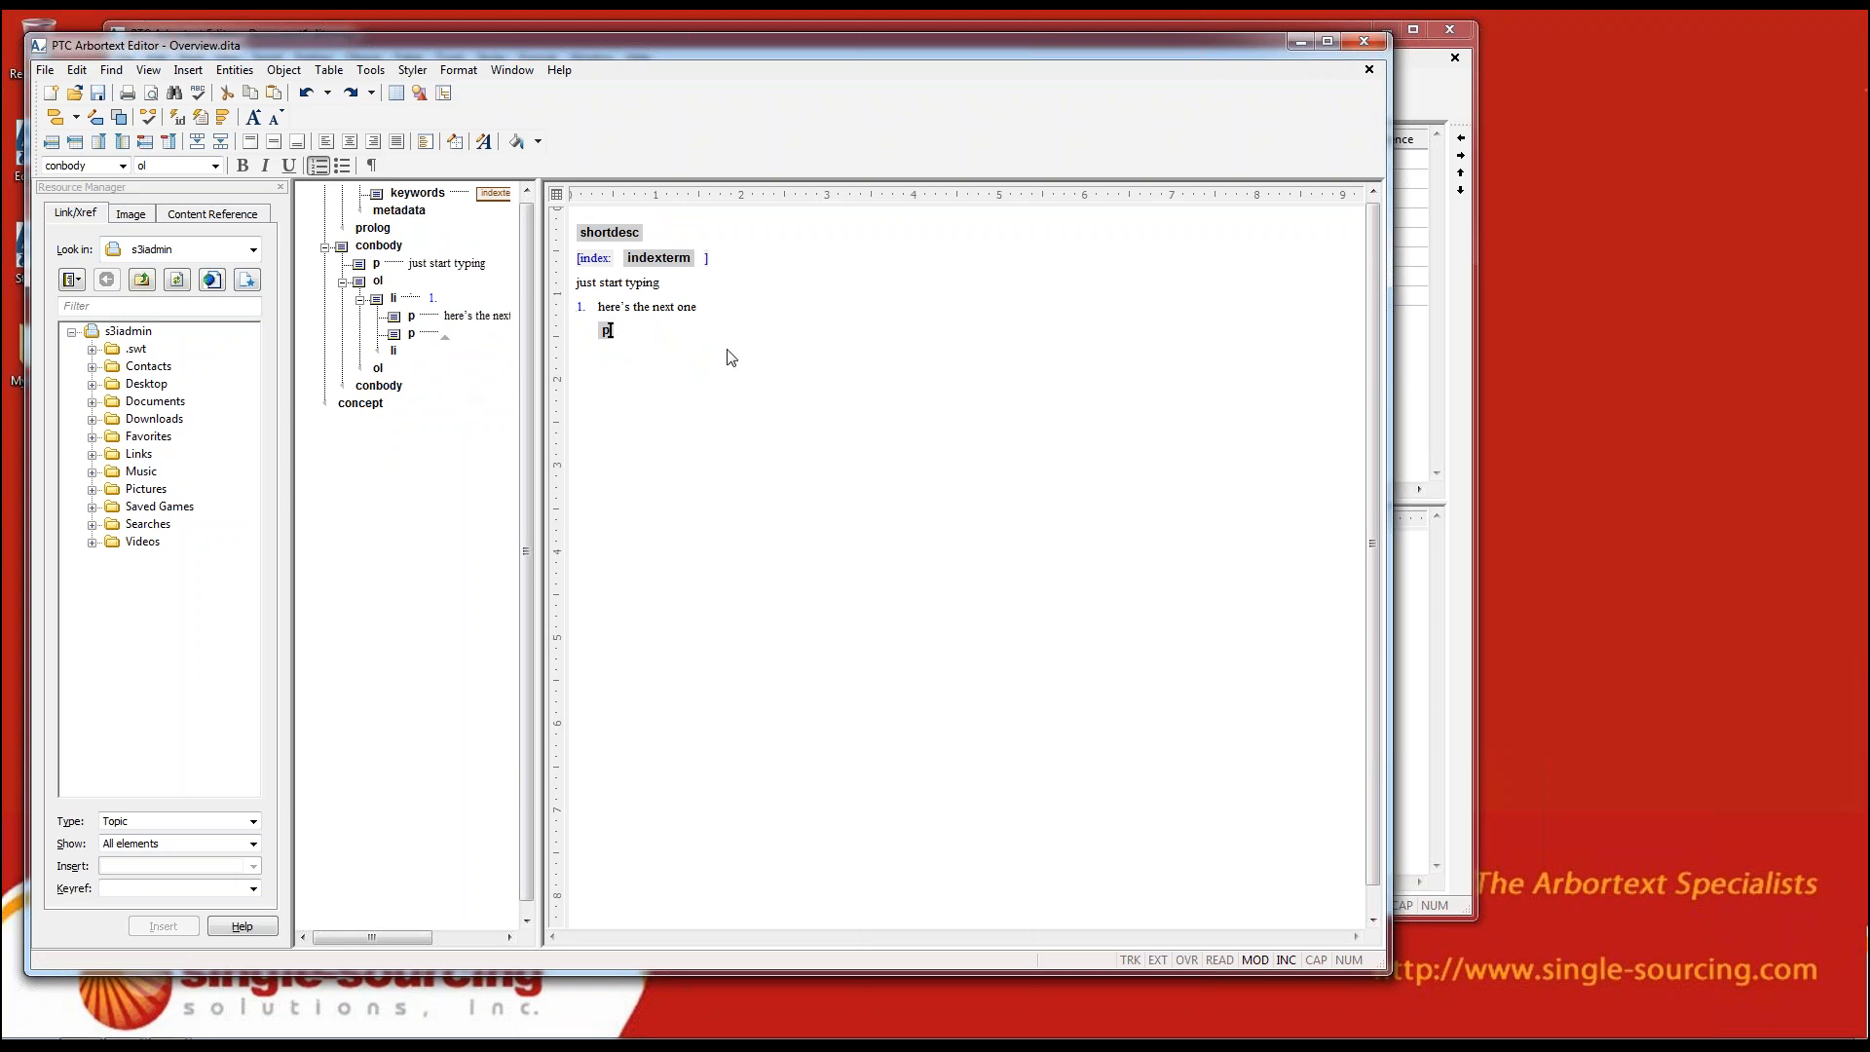
type("wn")
key("BackSpace")
key("BackSpace")
type("2nd para in a list")
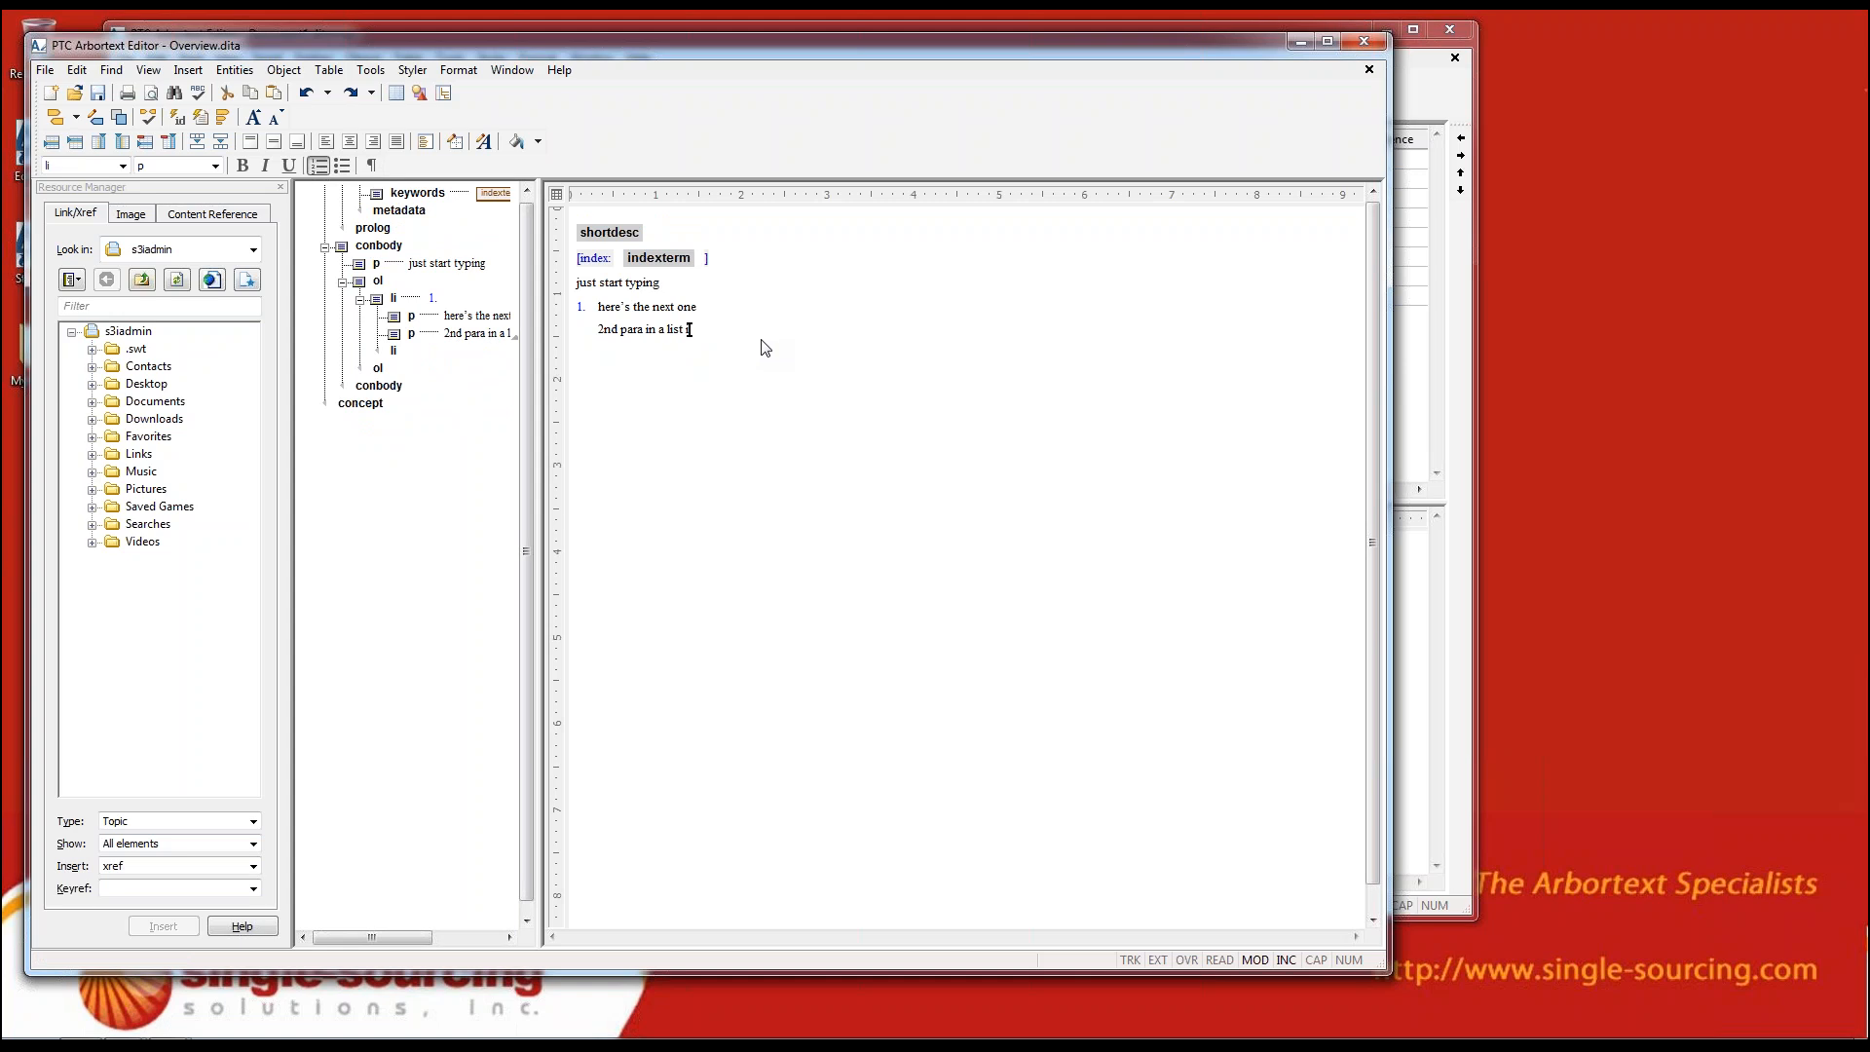
type(" item")
Split off a second numbered list item after that paragraph and enter "list item" in it
key("Return")
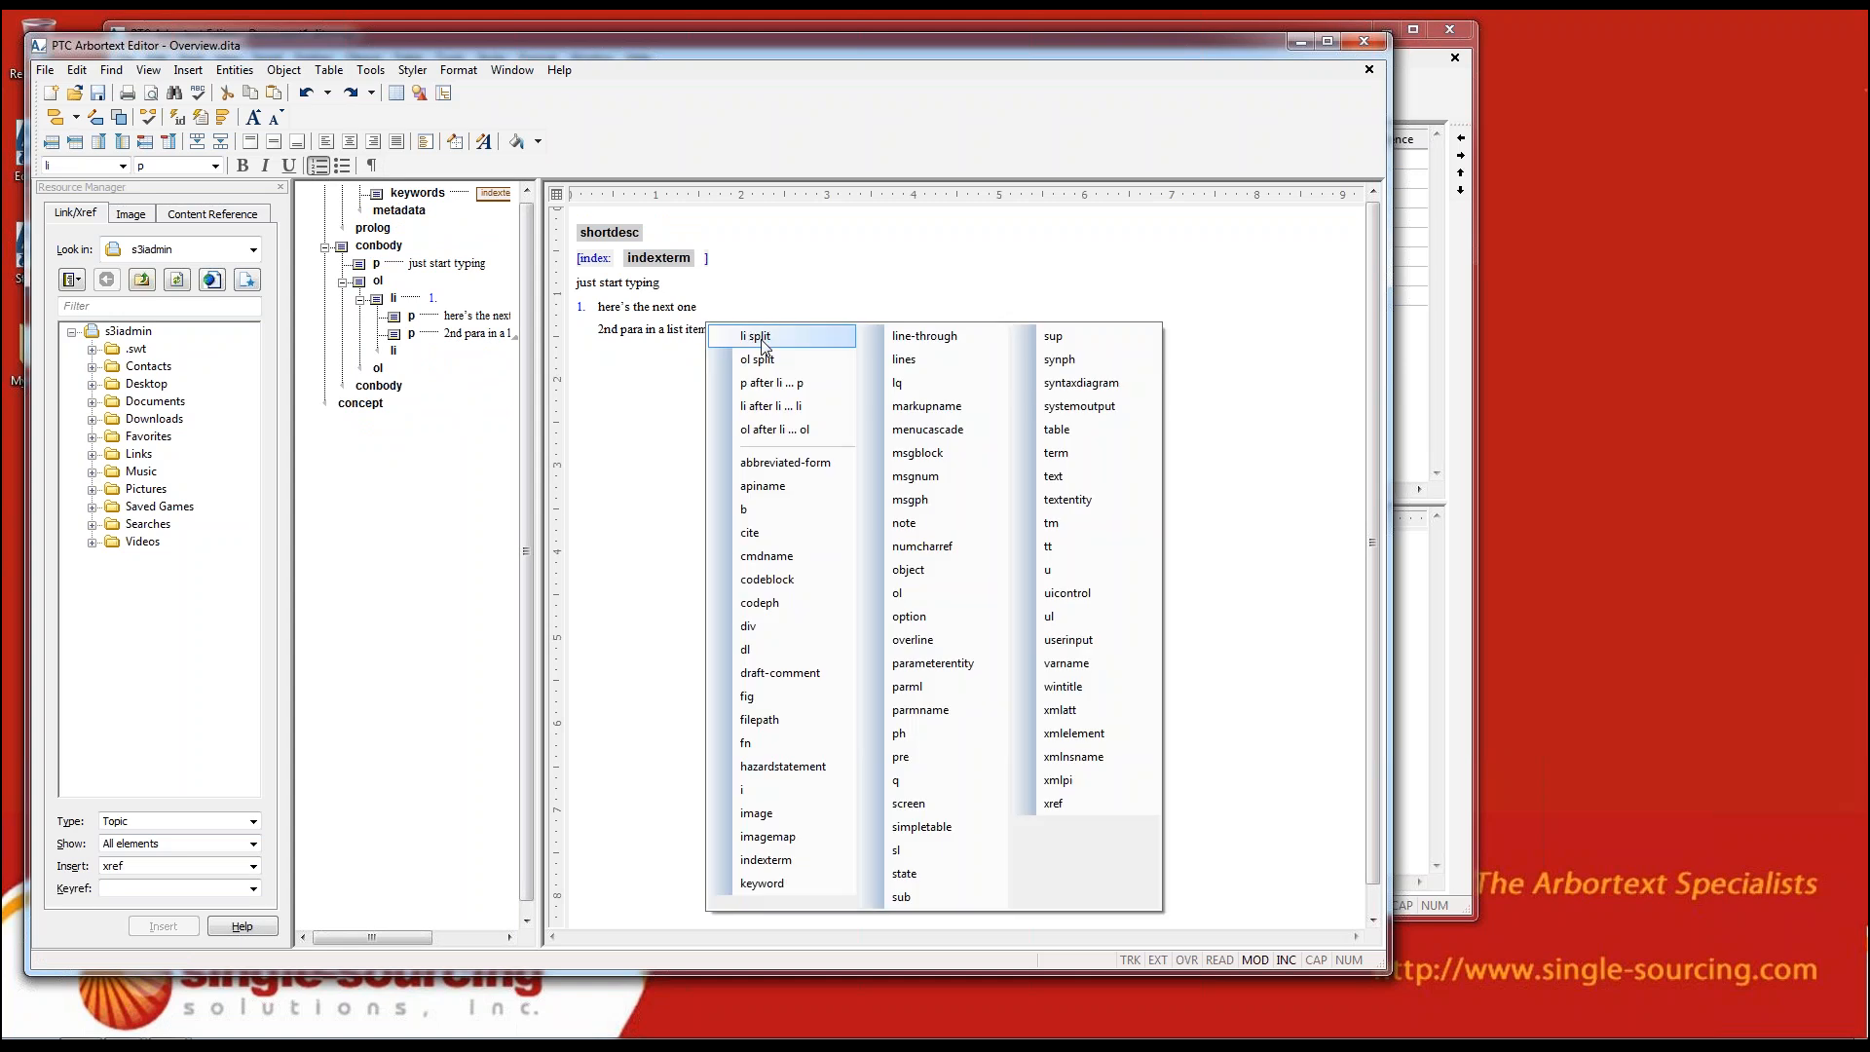
left_click(761, 339)
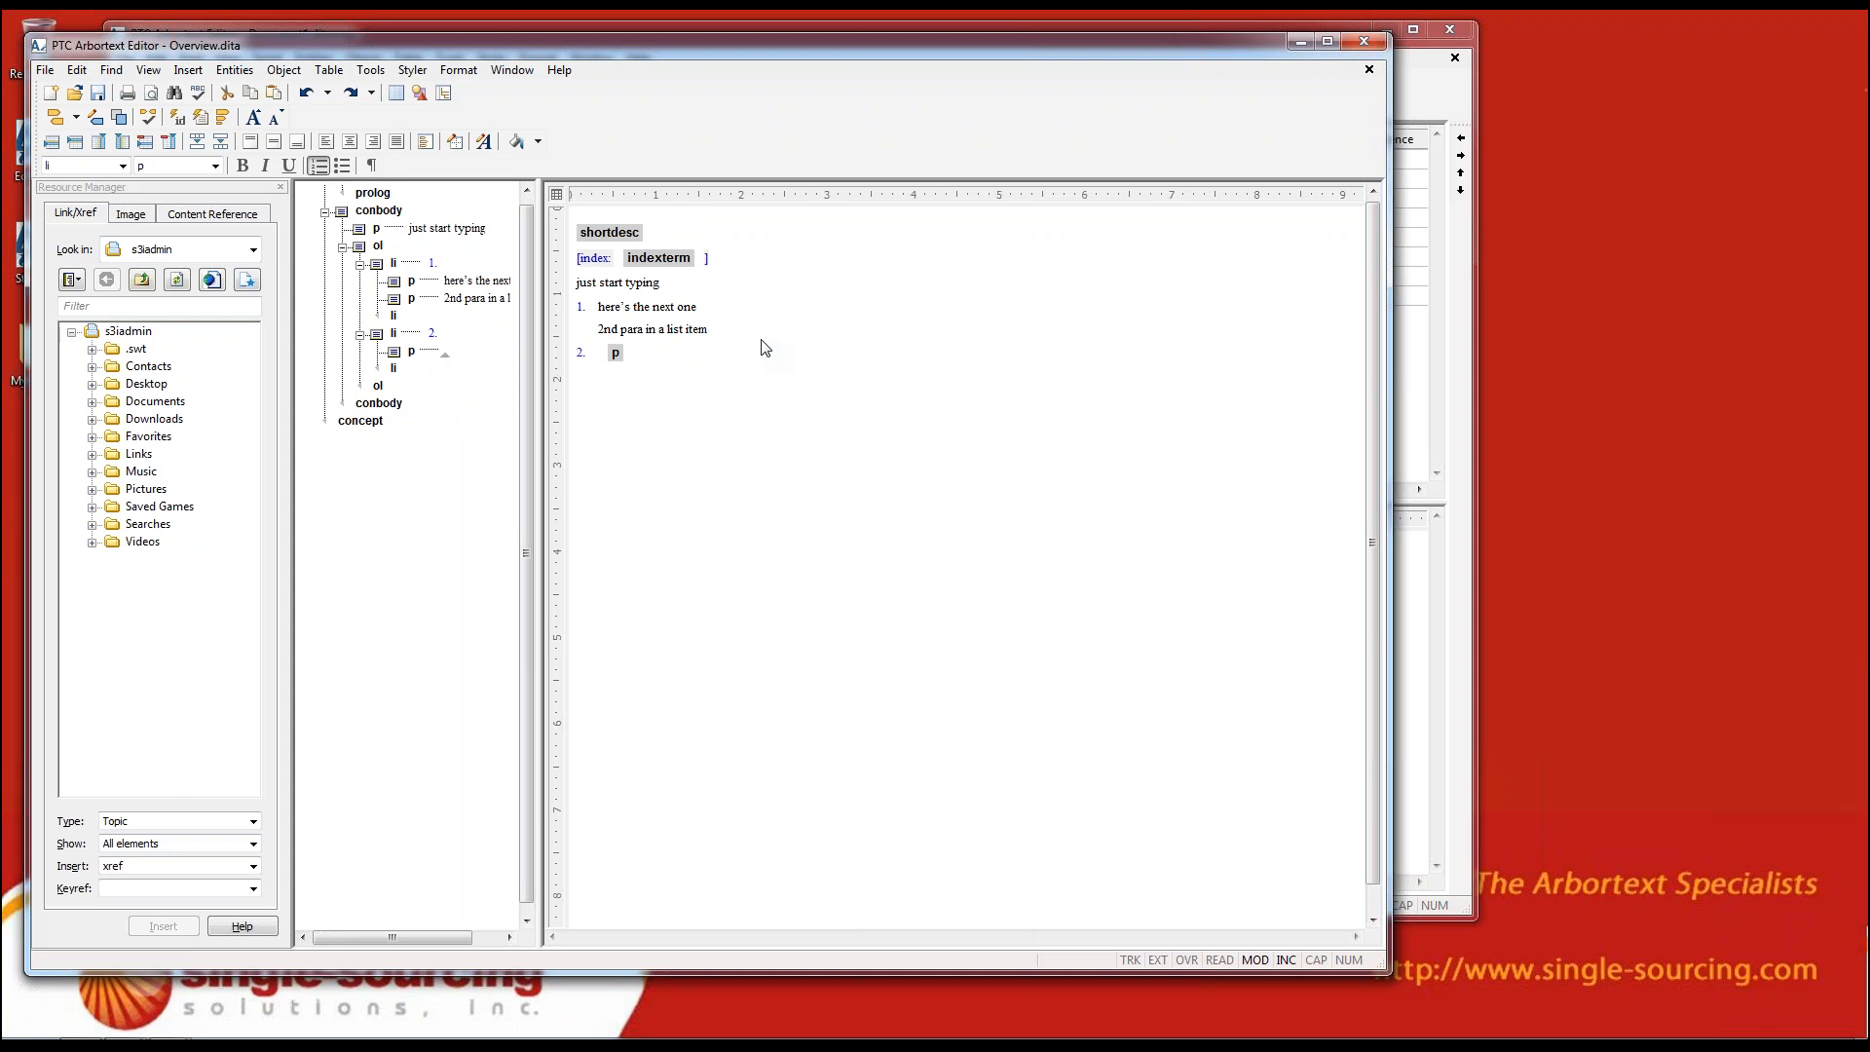
type("list item")
Insert a uicontrol element reading "here's the ui control tag" after "list item", separated from it by a space
key("Return")
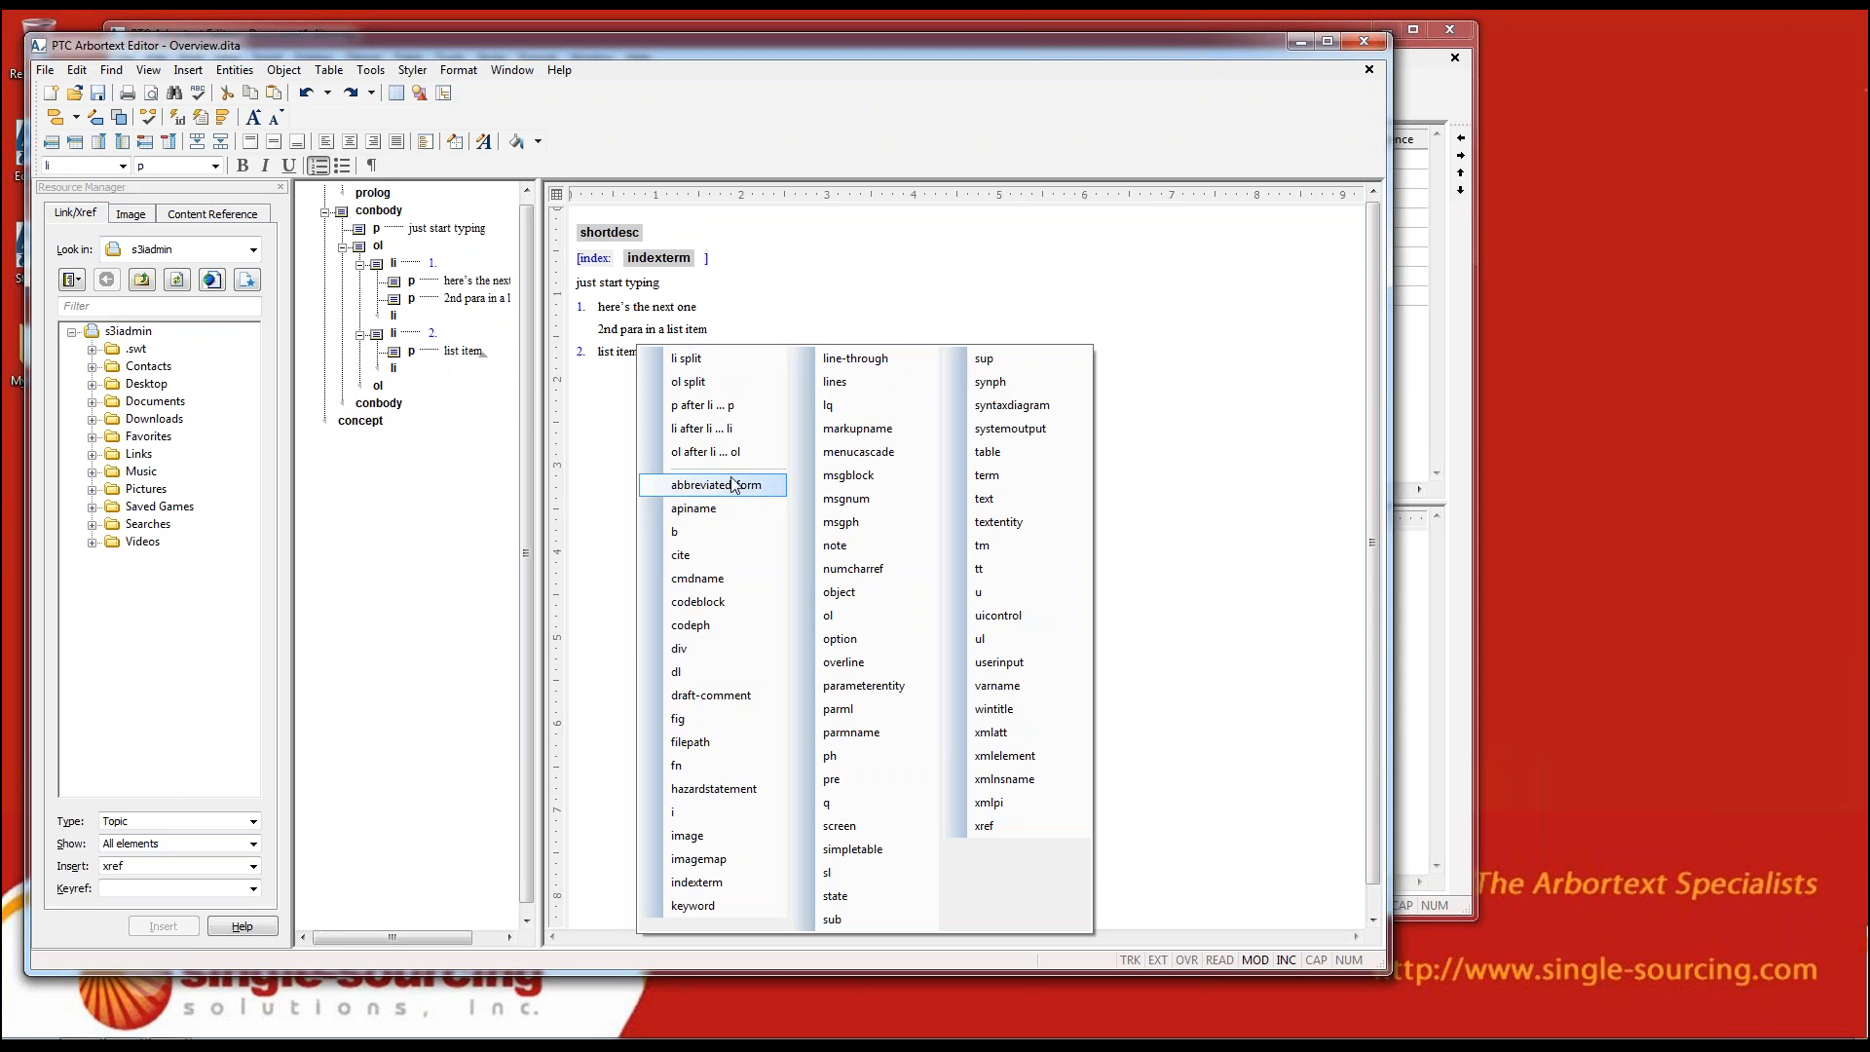
left_click(983, 618)
type("here's the ui c")
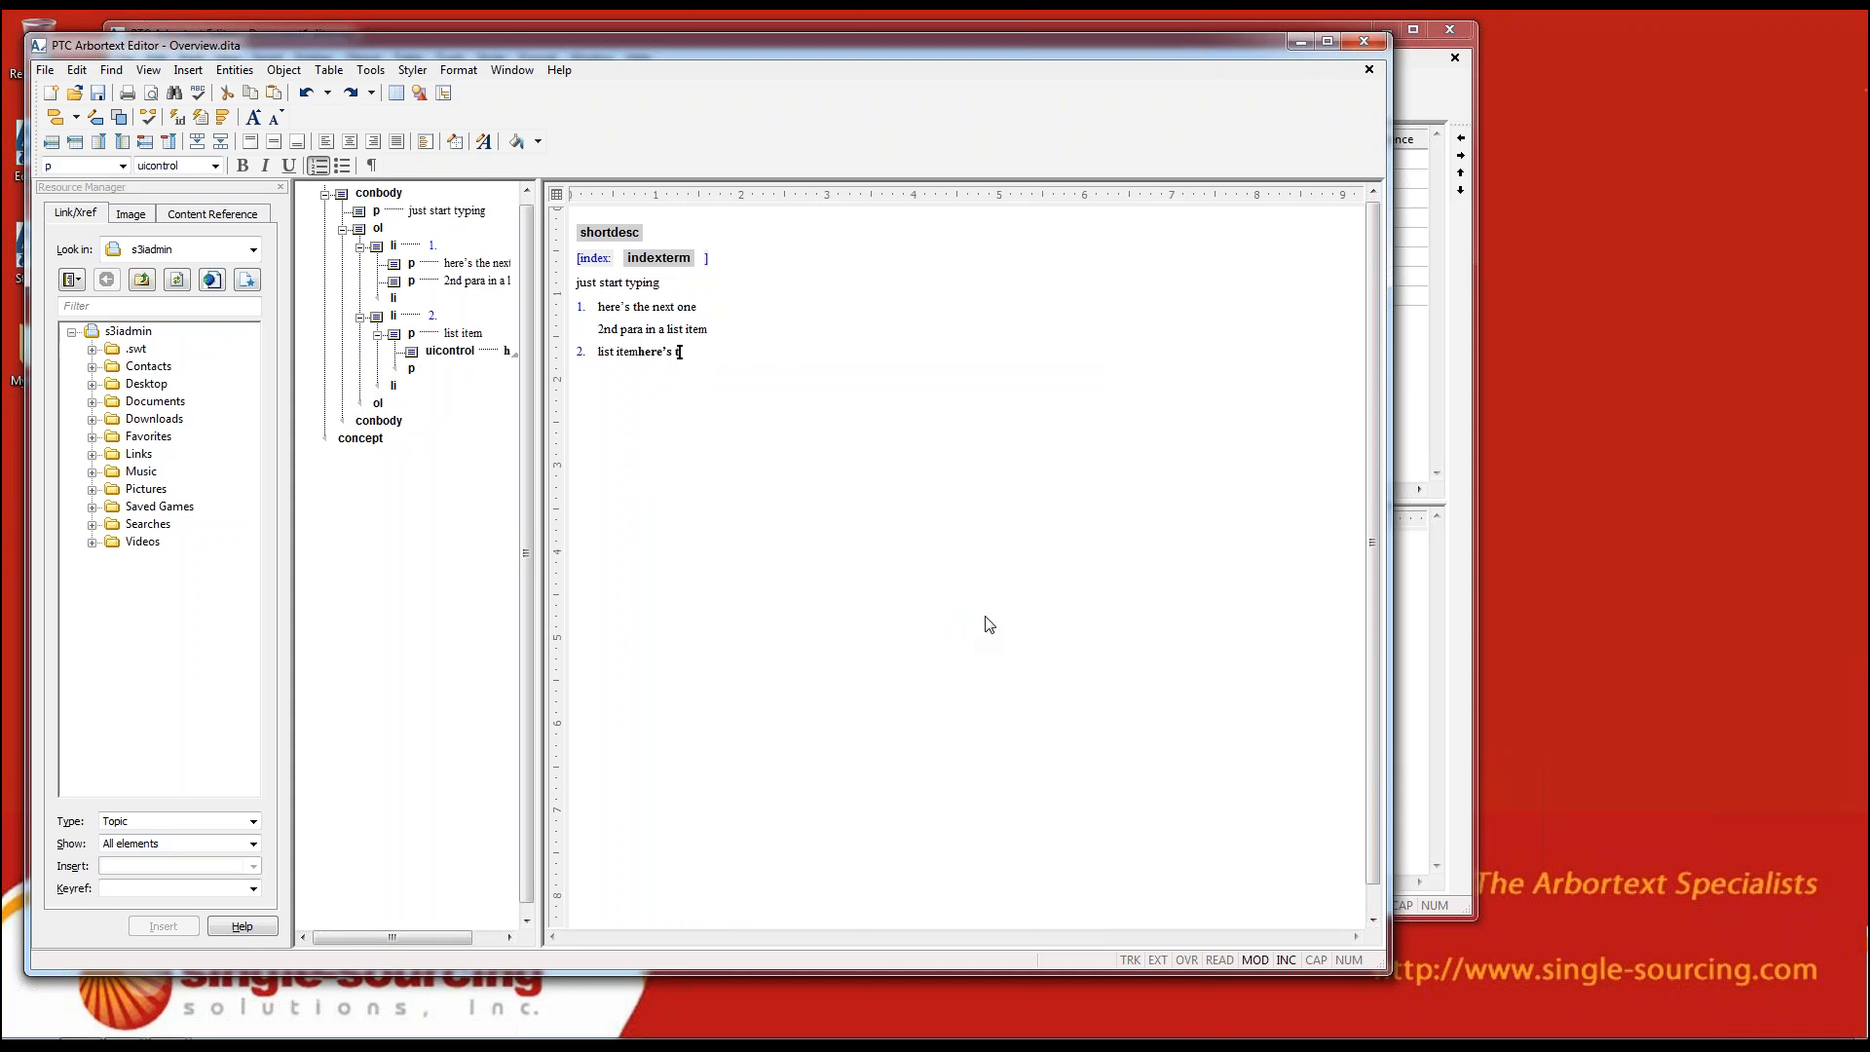
type("ontrol")
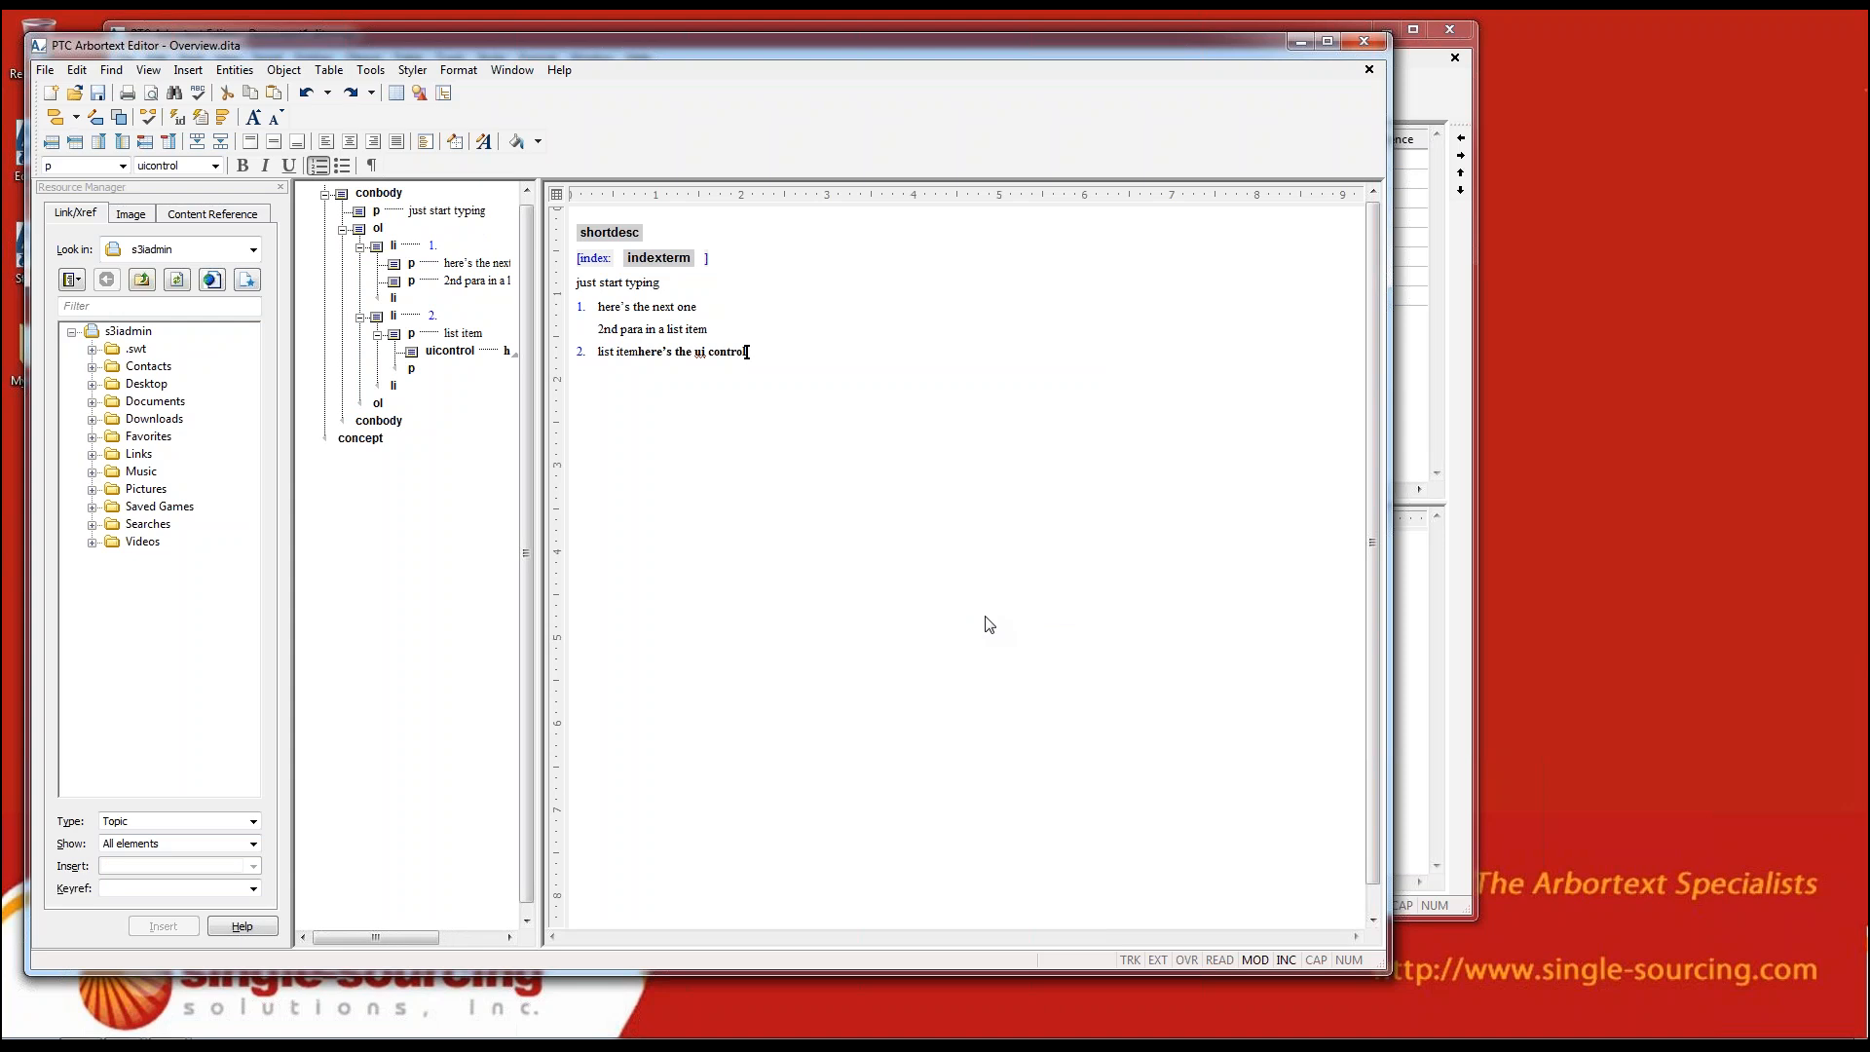
type(" tag")
left_click(628, 352)
Examine which elements can be inserted at the end of the uicontrol text, without inserting any
key("Return")
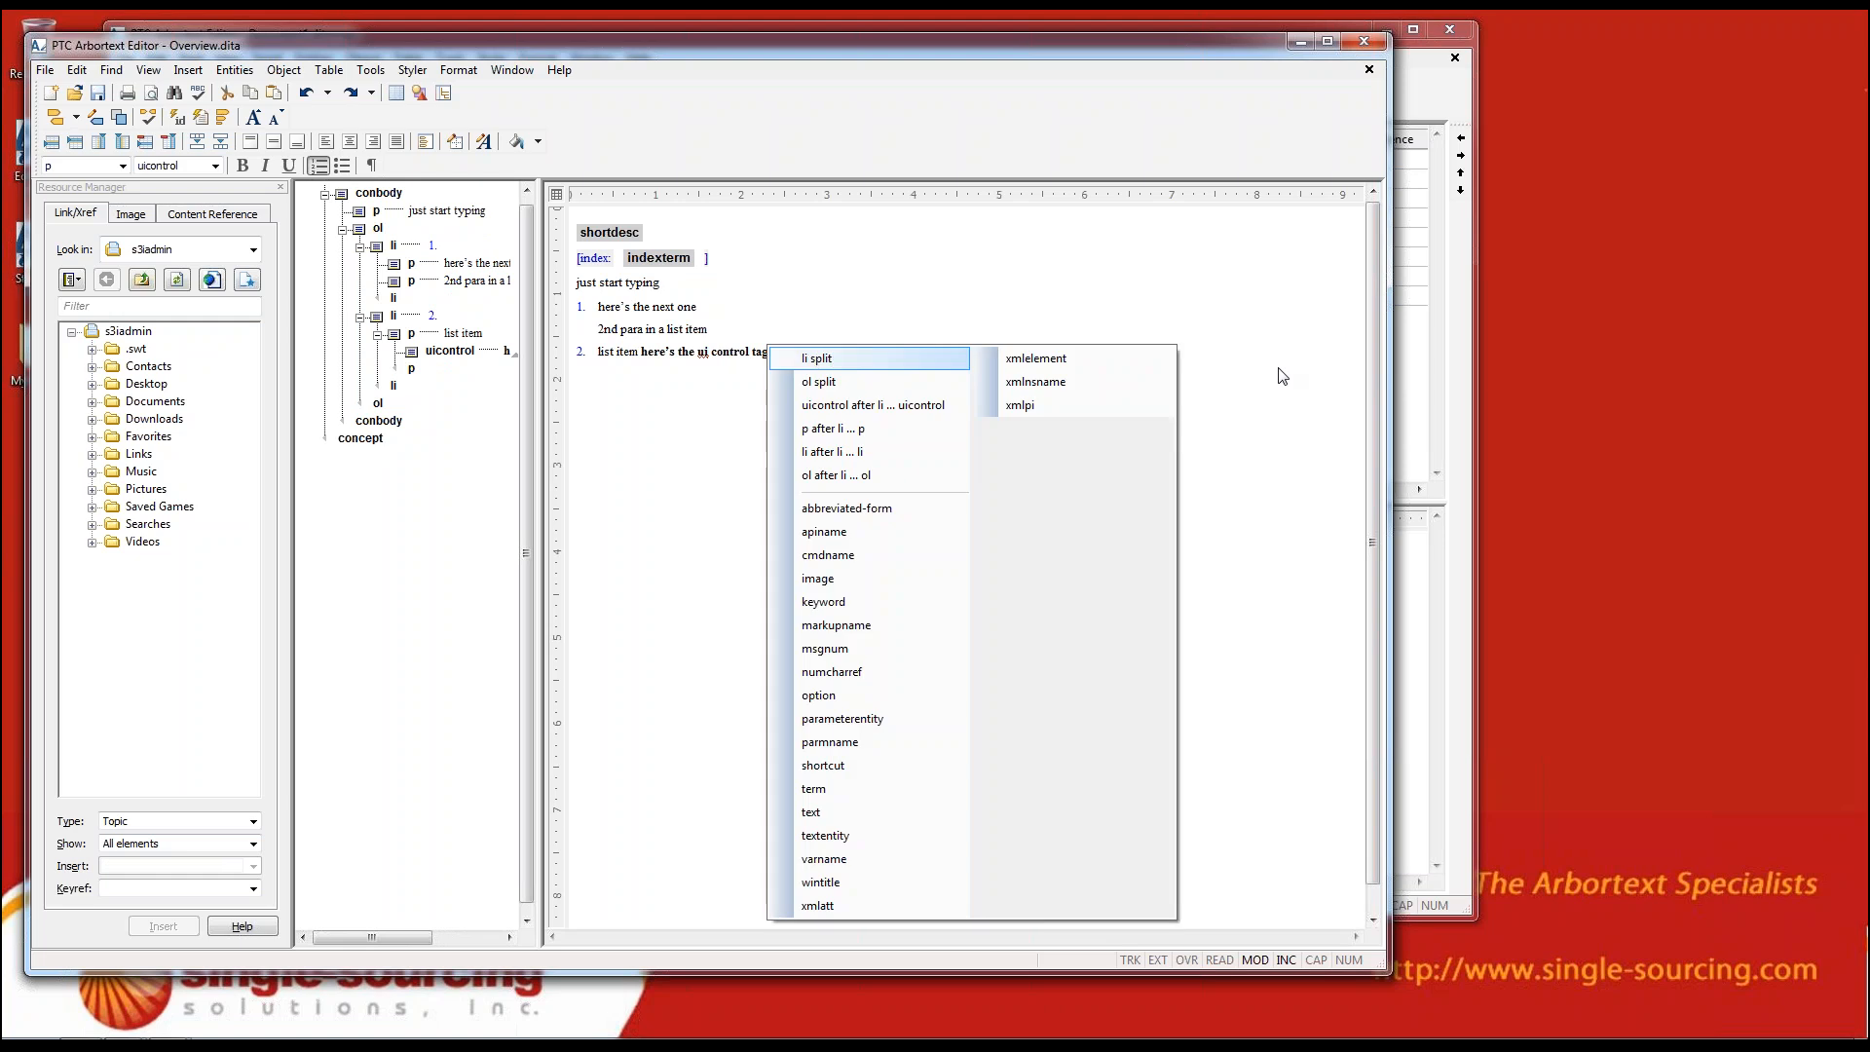
key("Right")
key("Down")
key("Down")
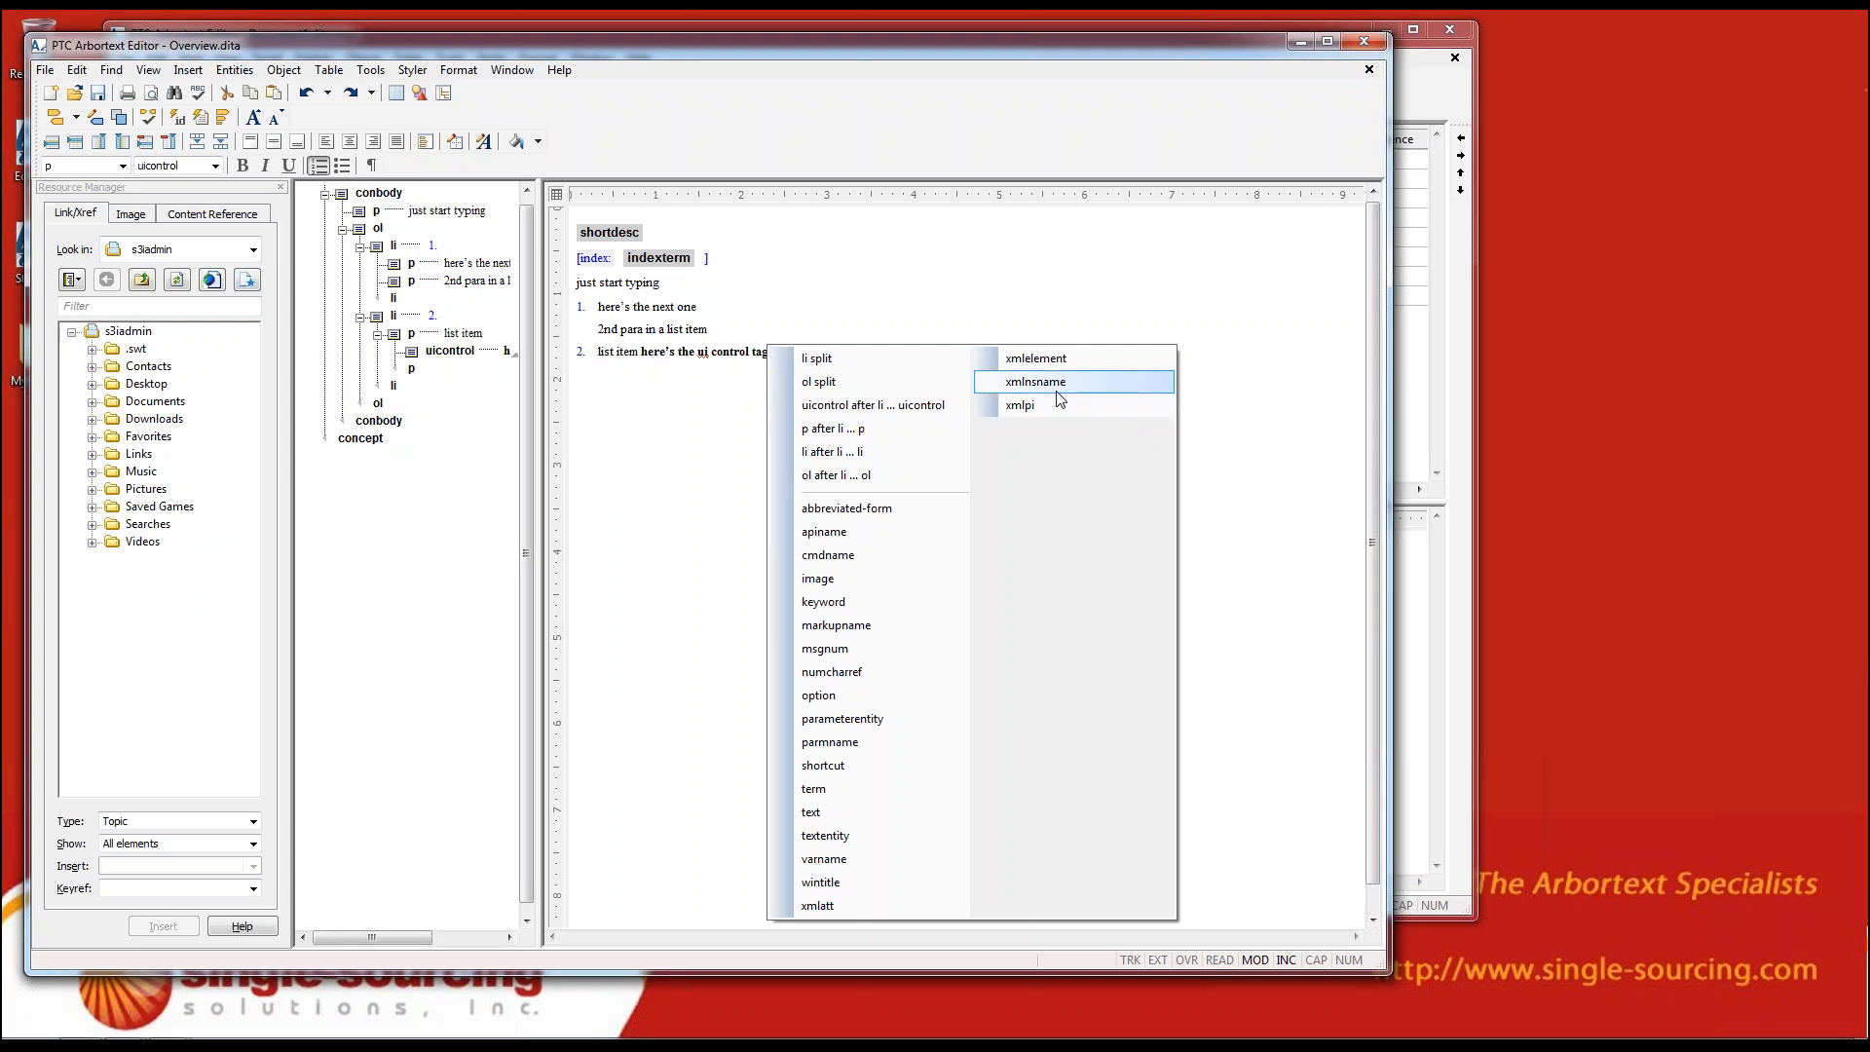
left_click(969, 294)
left_click(722, 351)
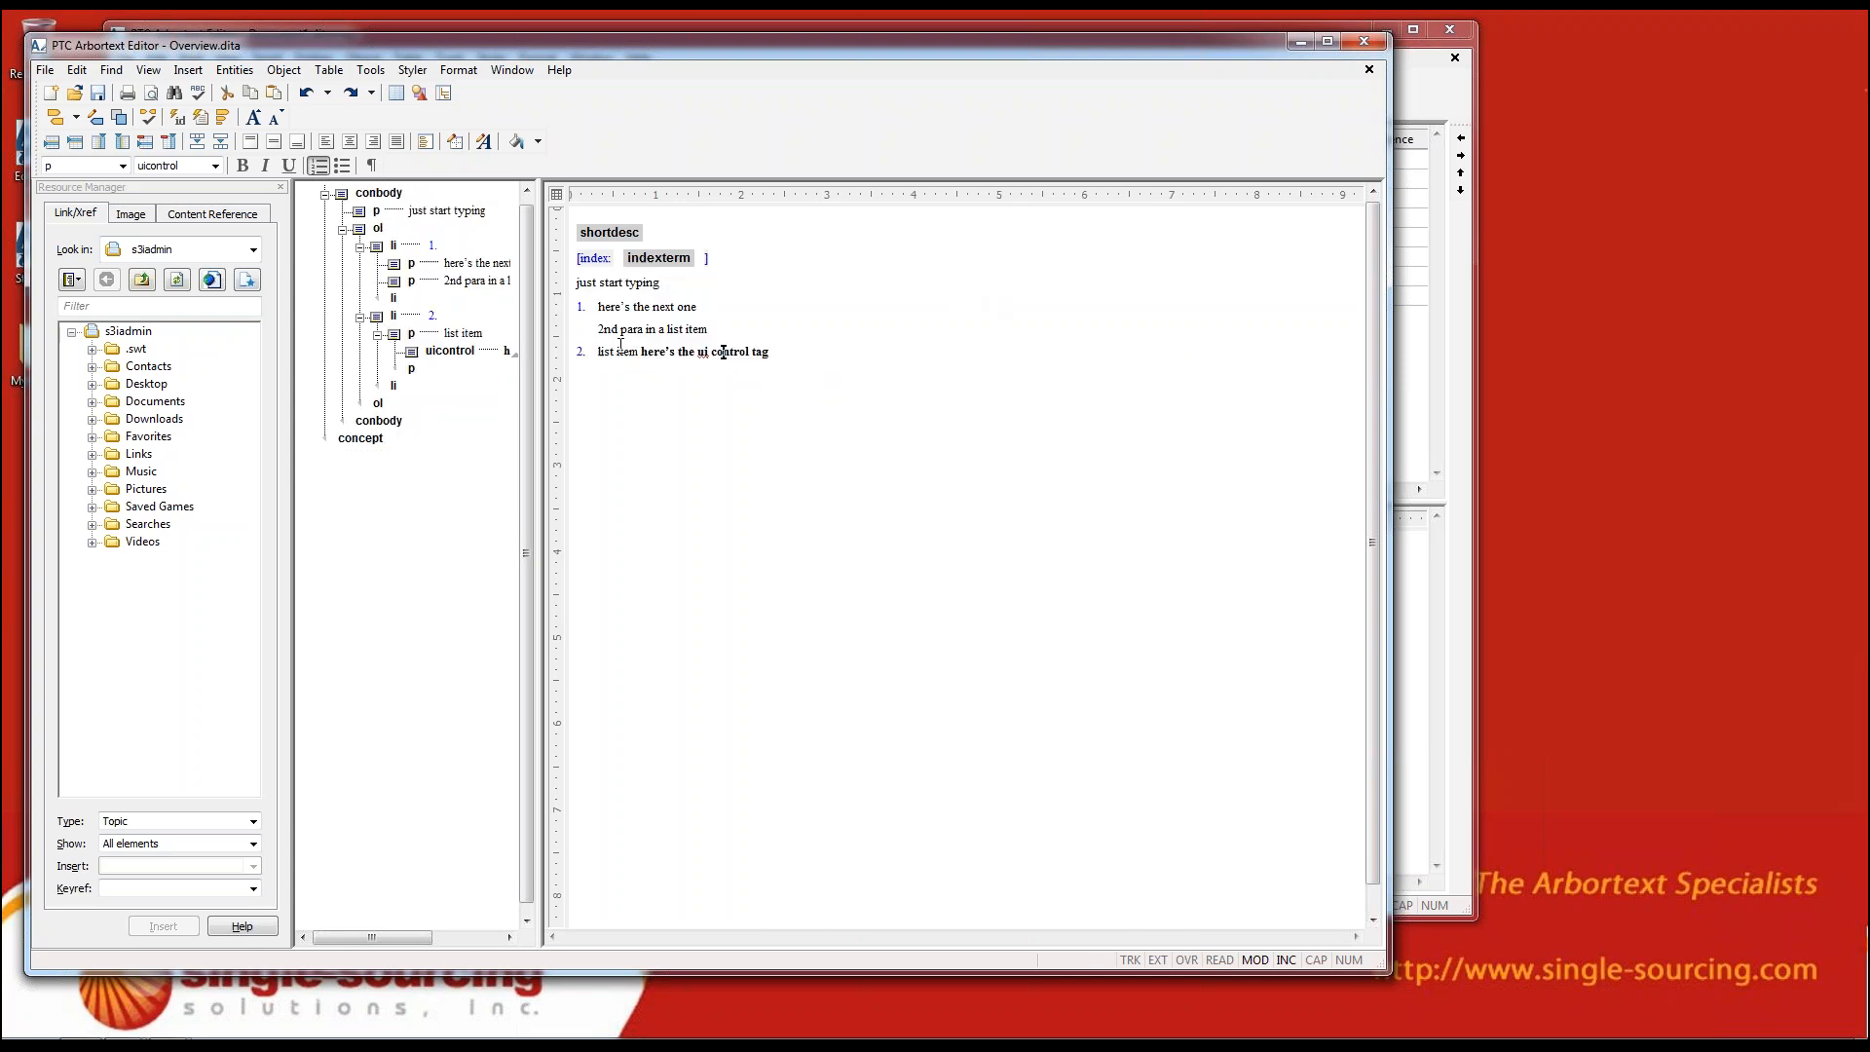
Examine the Overview topic's element structure from its concept root through prolog and conbody, and close the topic window
scroll(722, 351, "up", 2)
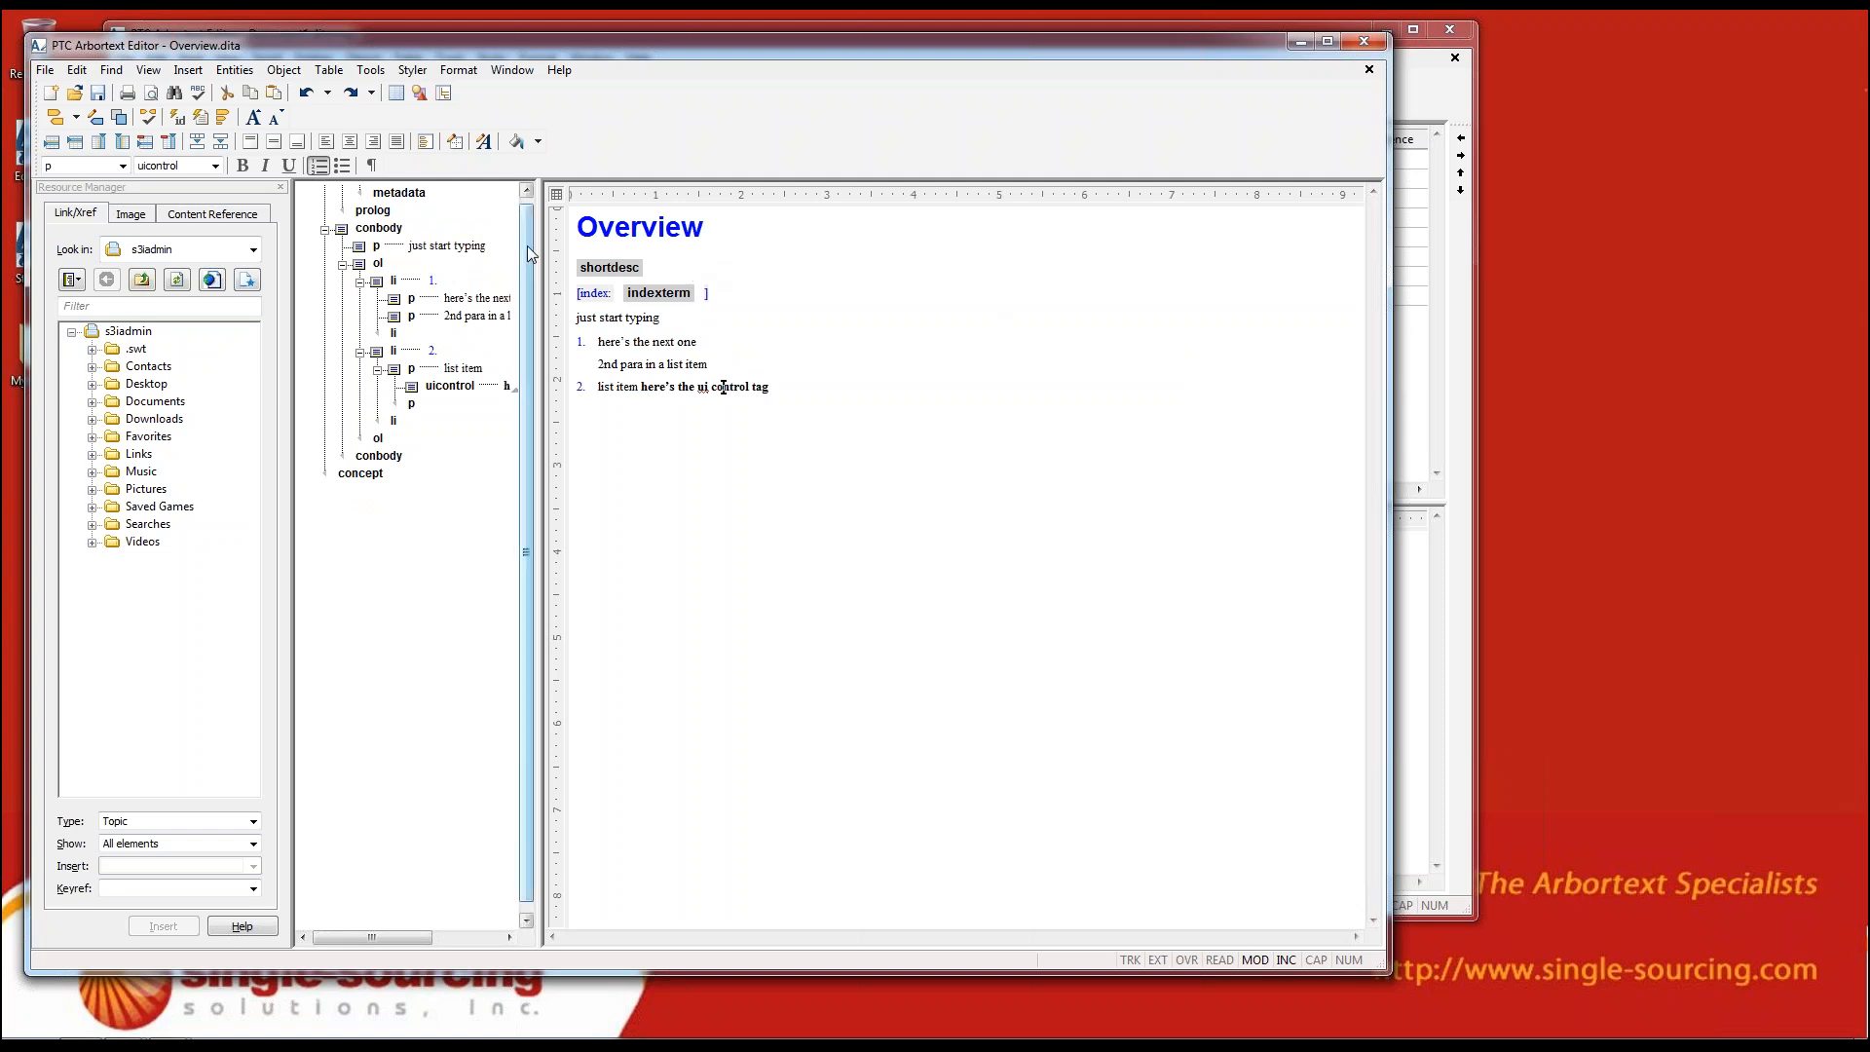
left_click_drag(528, 246, 528, 226)
left_click(816, 295)
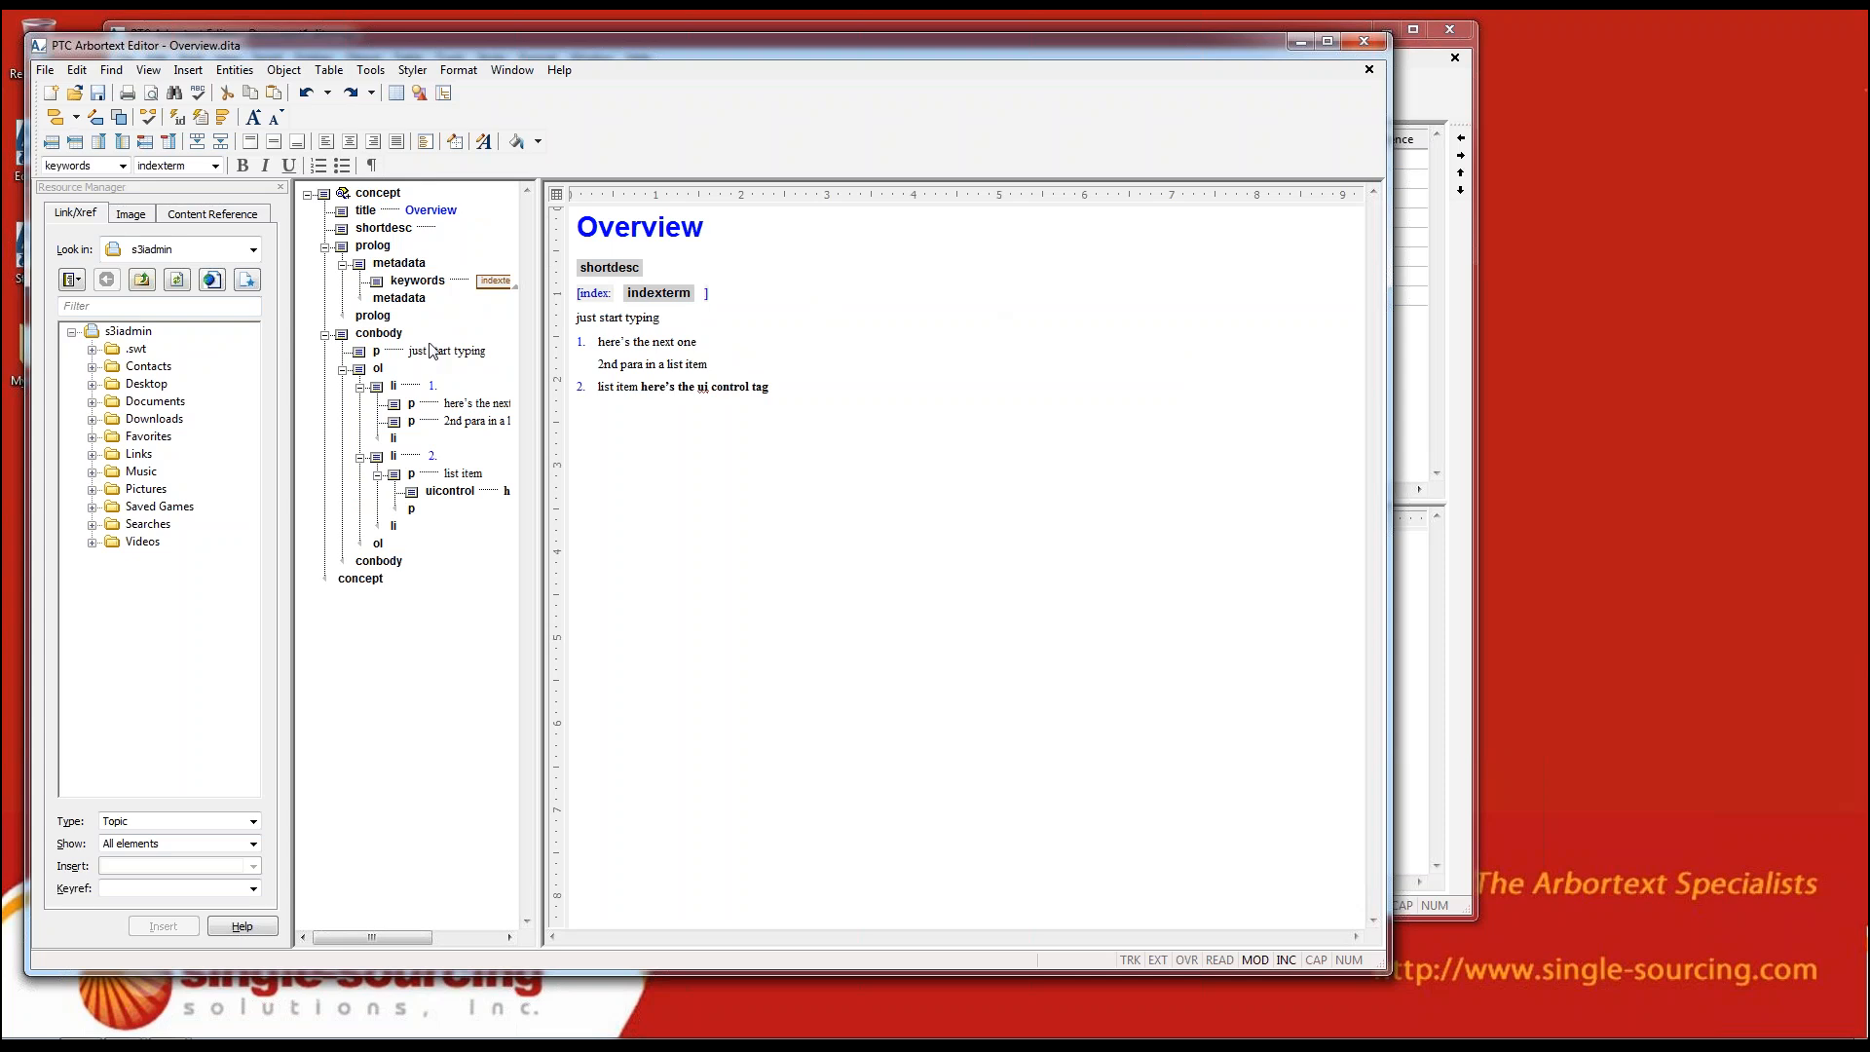
scroll(724, 588, "down", 5)
scroll(636, 605, "up", 5)
left_click(1364, 42)
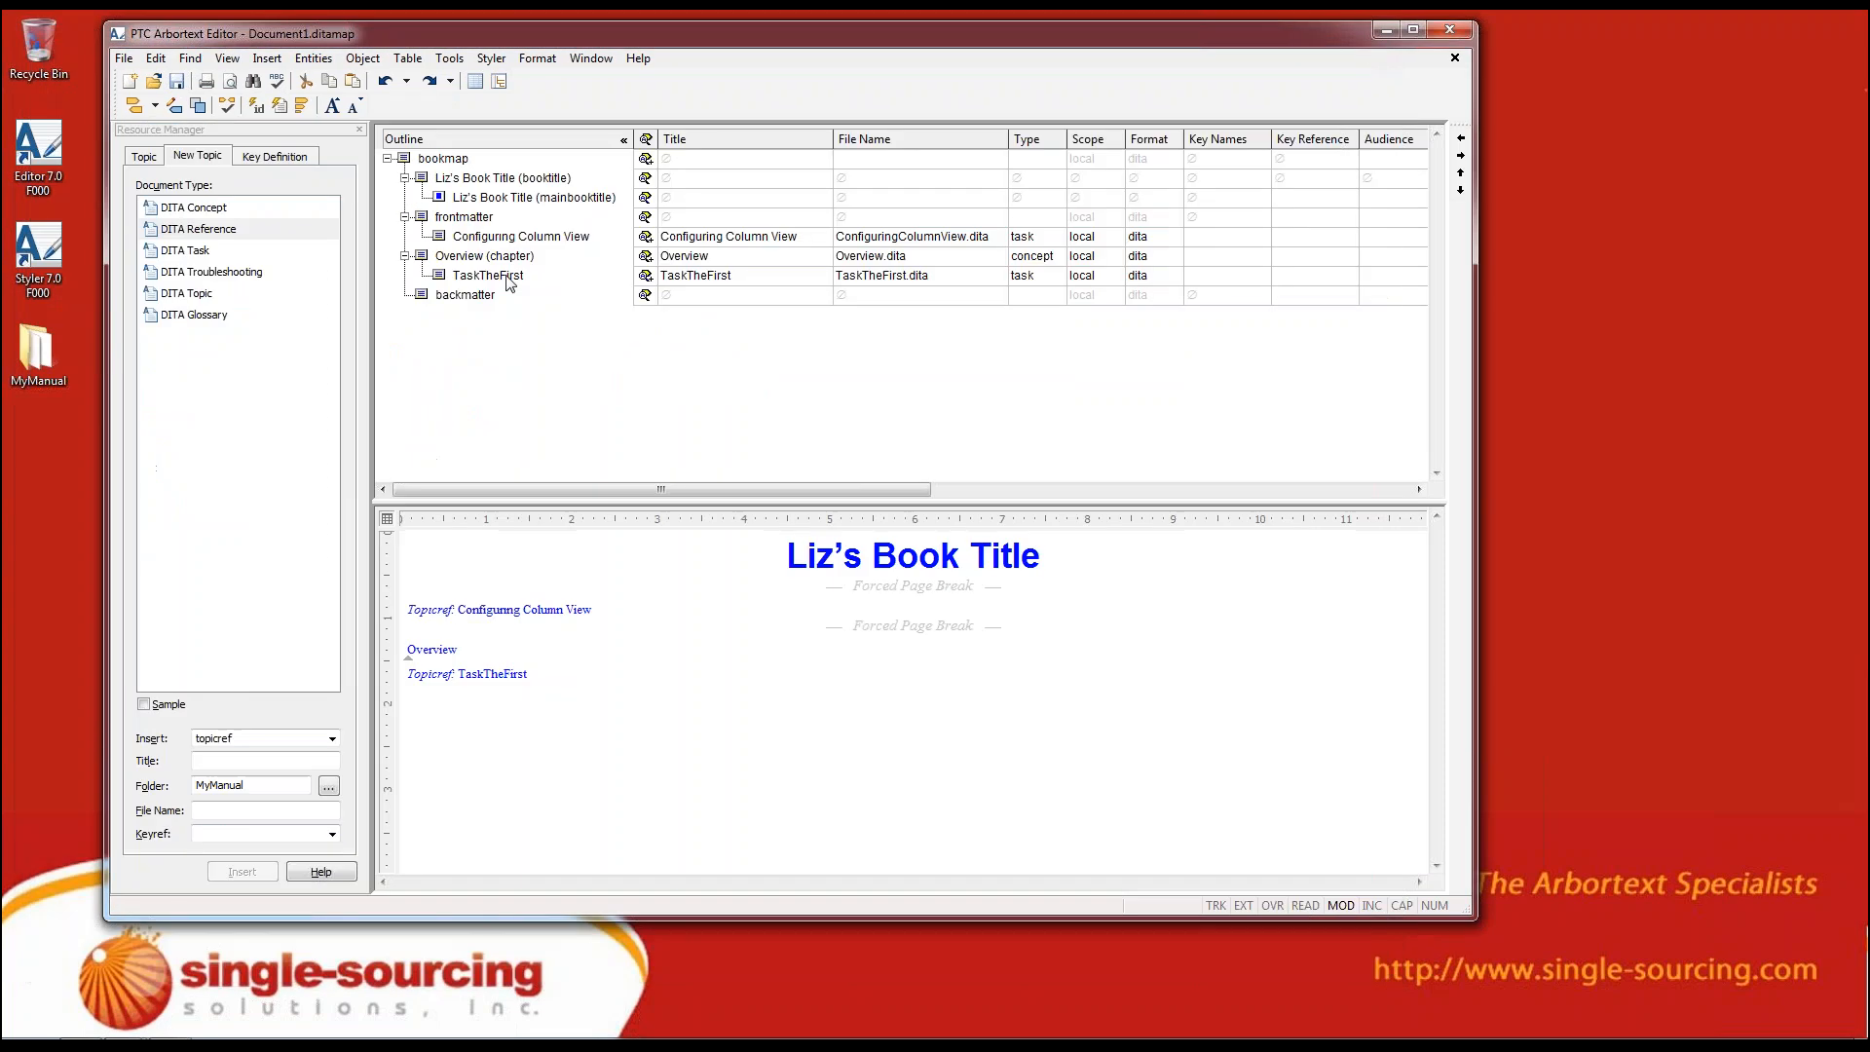
Open the Overview file from the MyManual folder, view its content and close it again
left_click(155, 81)
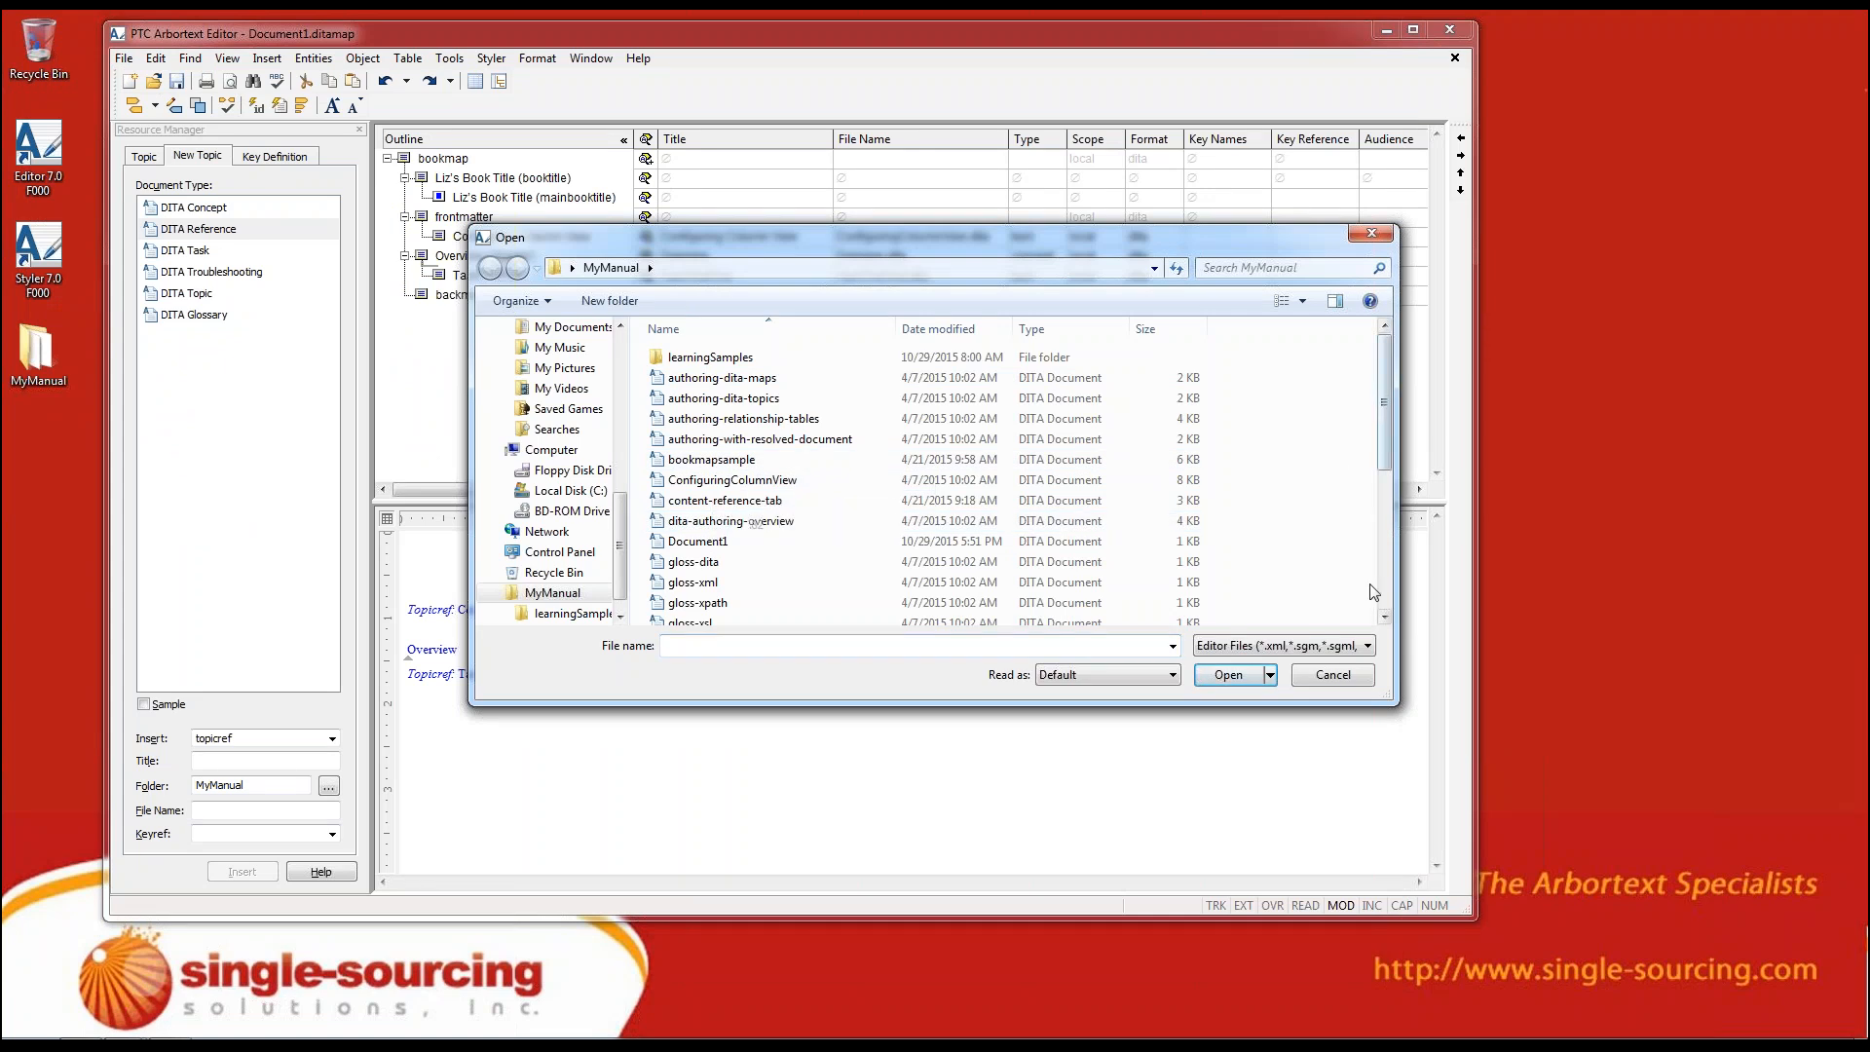
left_click_drag(1382, 430, 1387, 596)
left_click(736, 516)
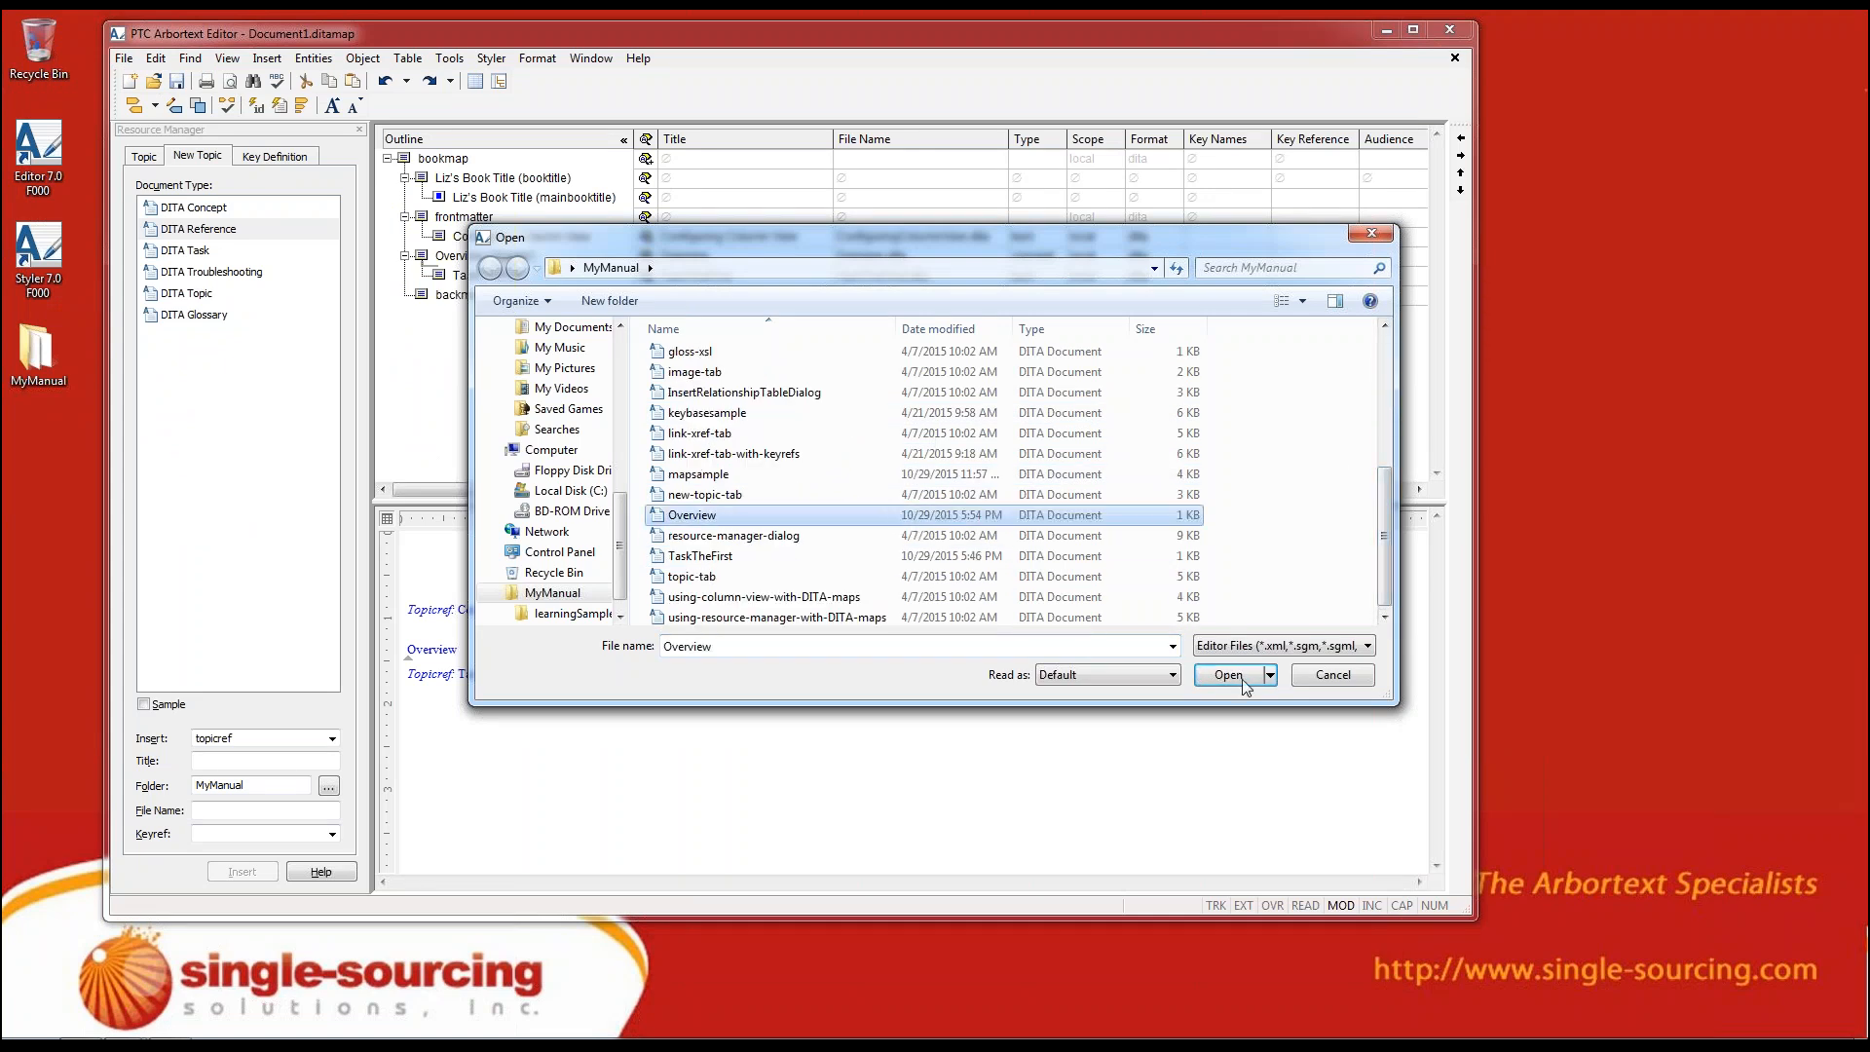
left_click(1244, 682)
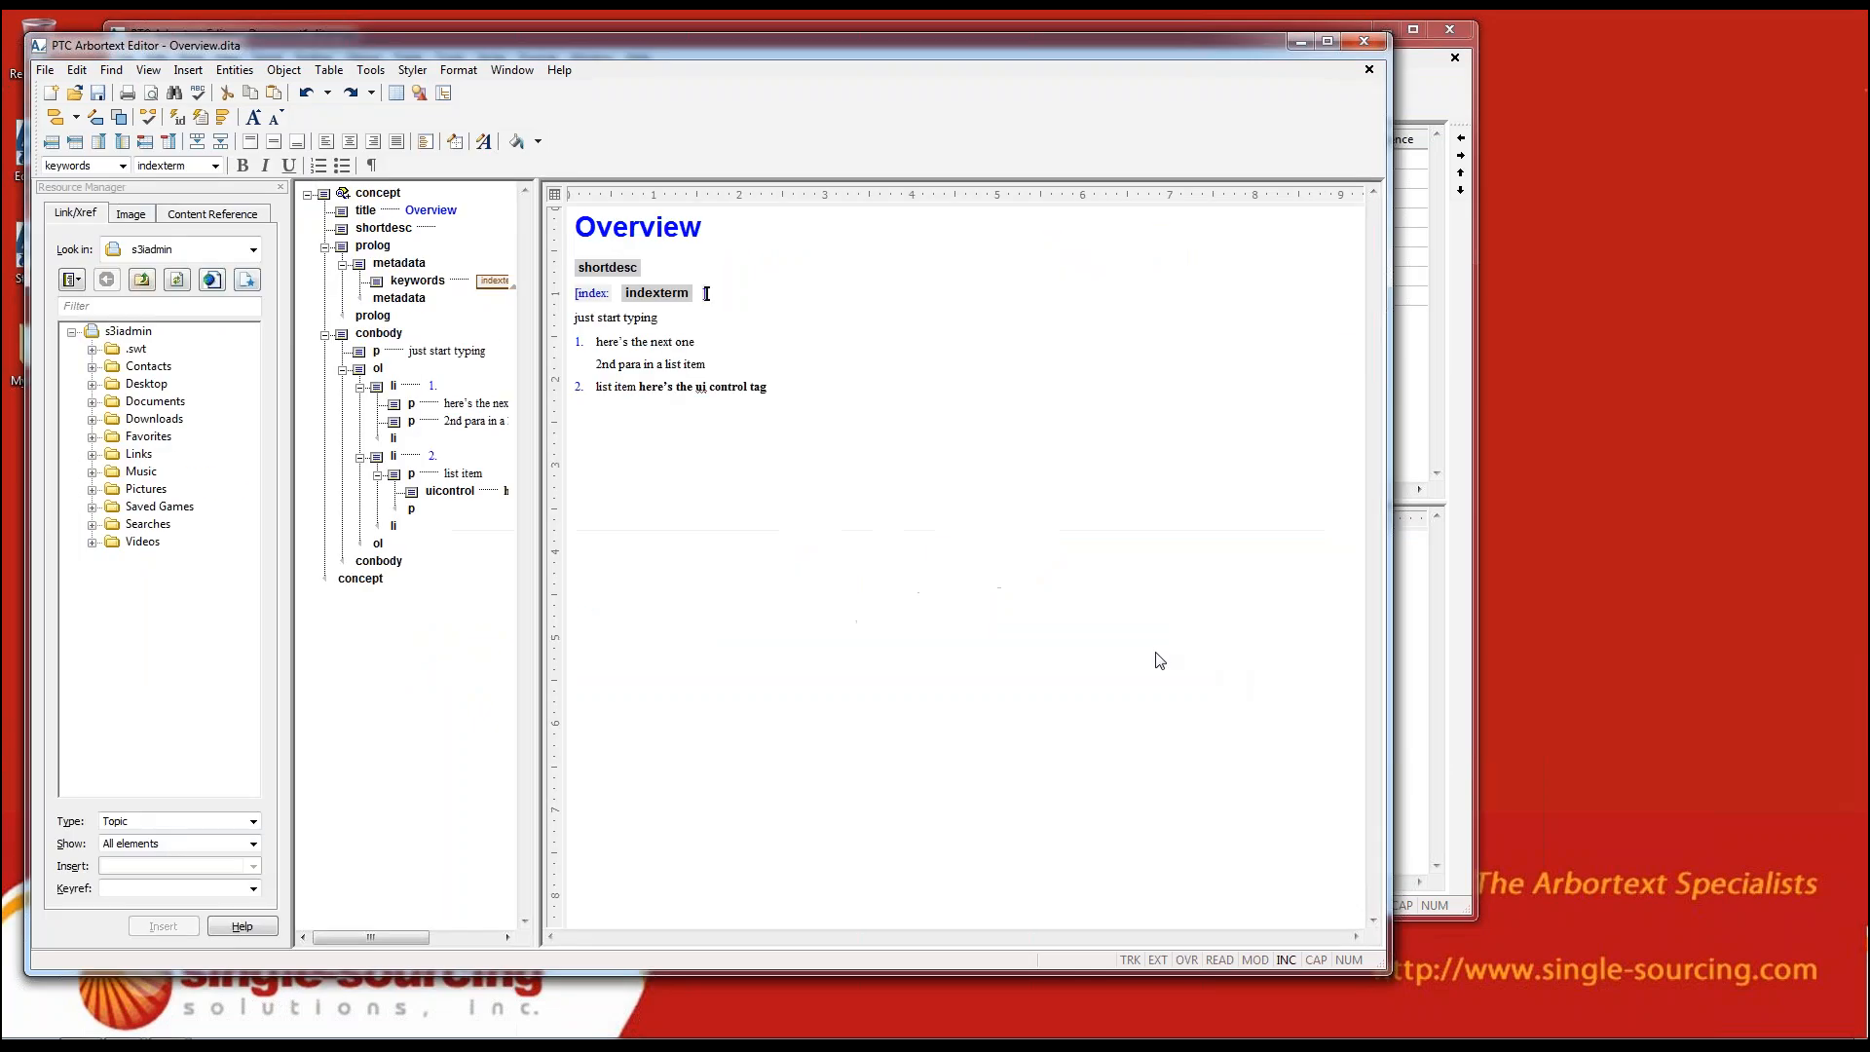
left_click(1363, 41)
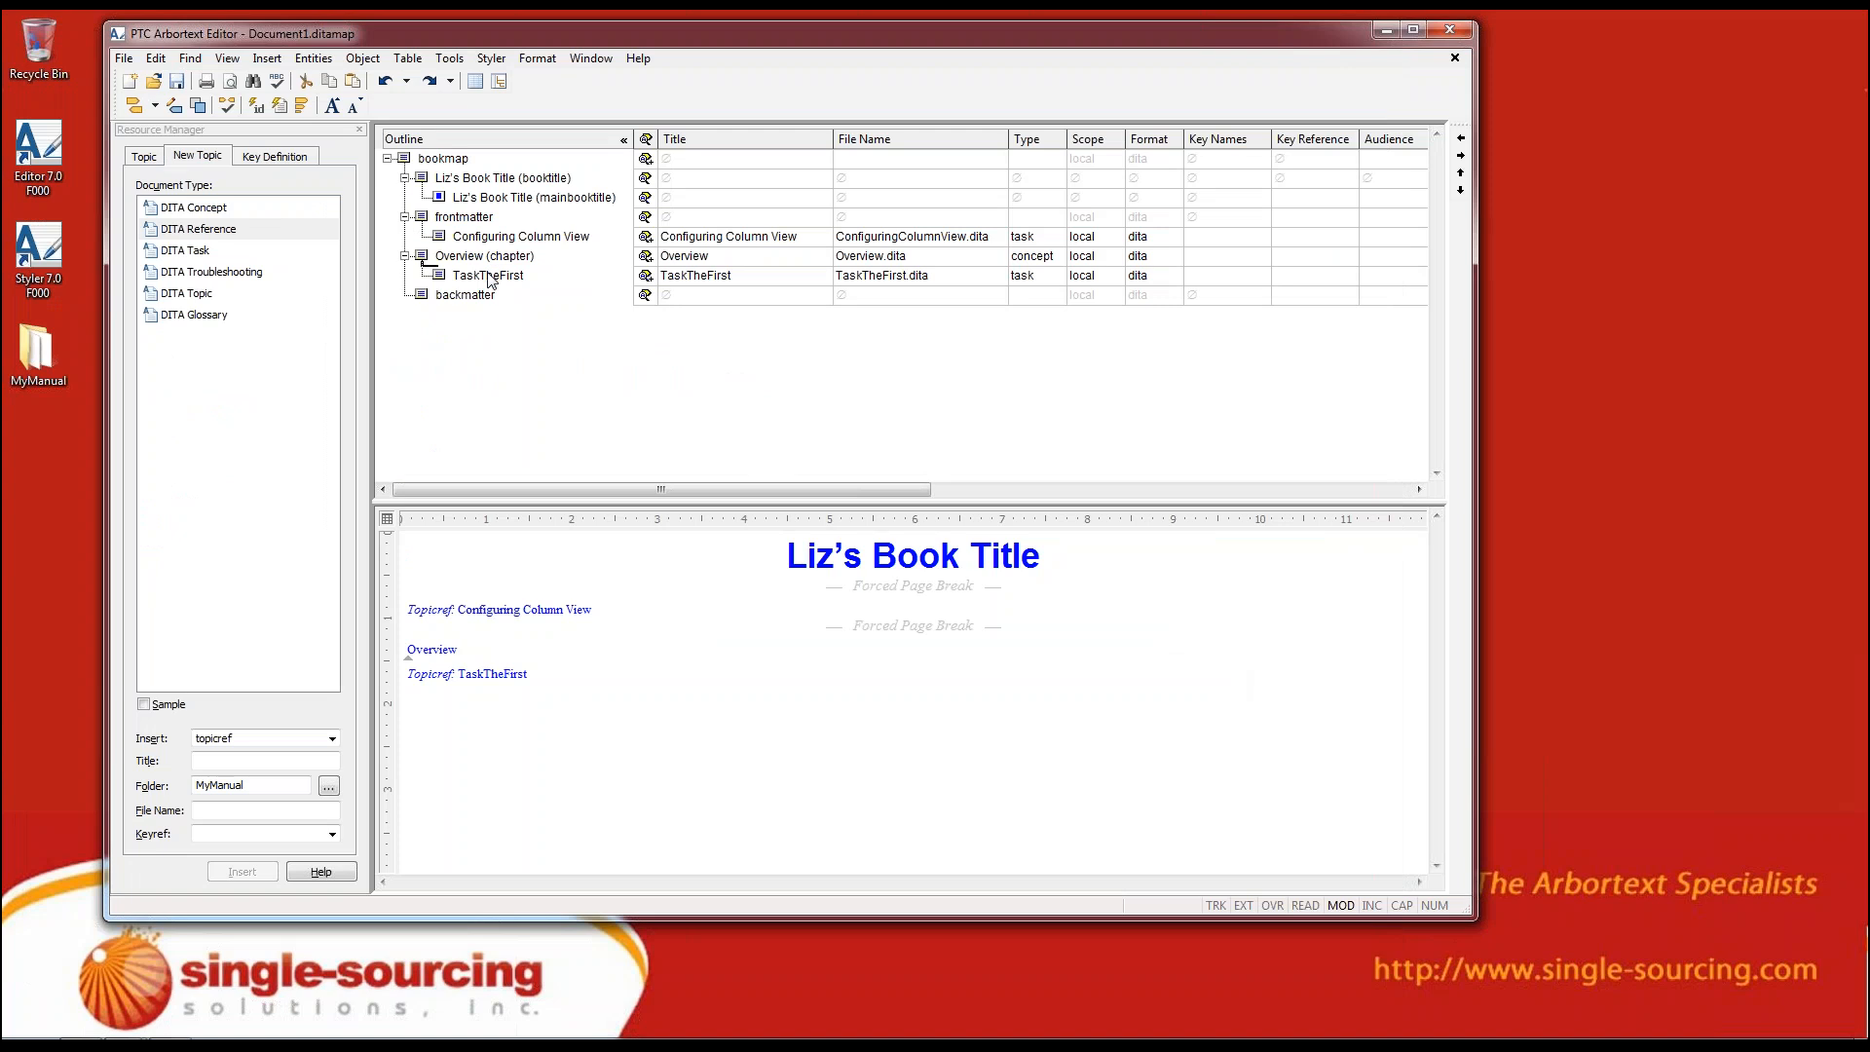
Open the TaskTheFirst topic from the bookmap outline to view its structure, and close it
double_click(487, 277)
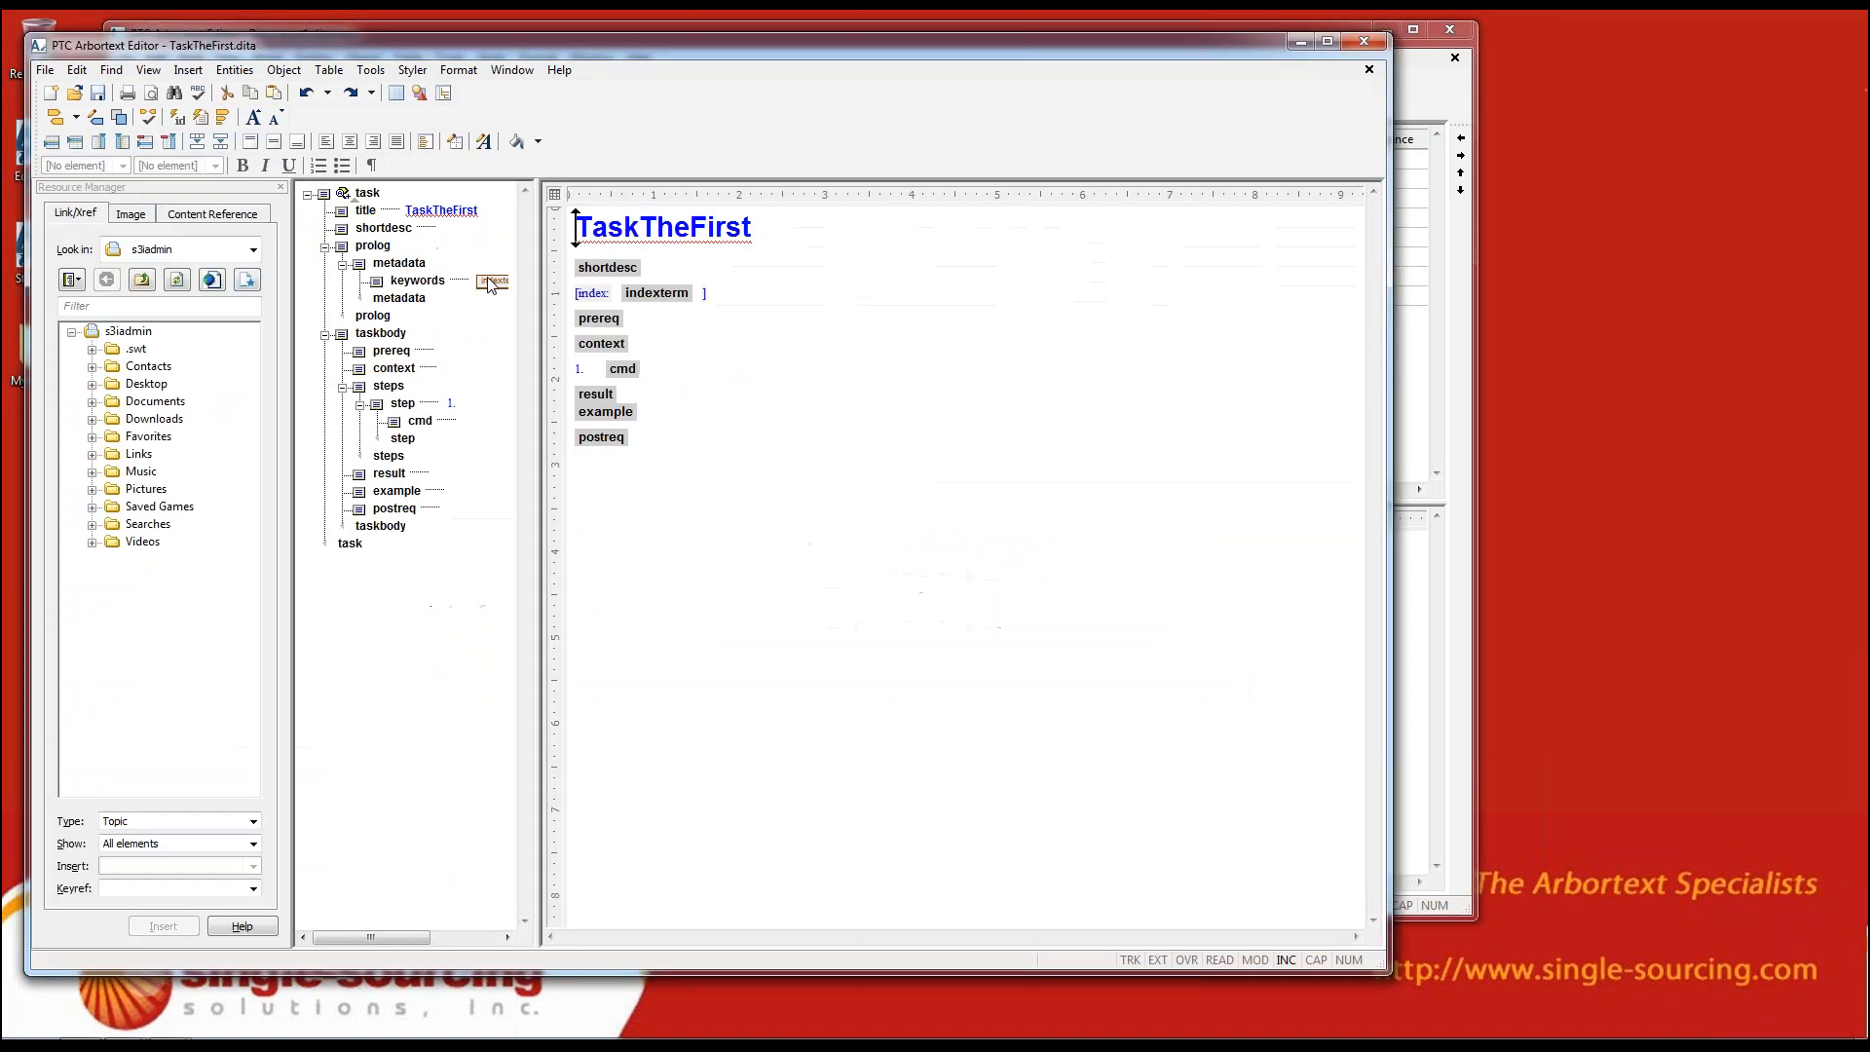
left_click(1364, 41)
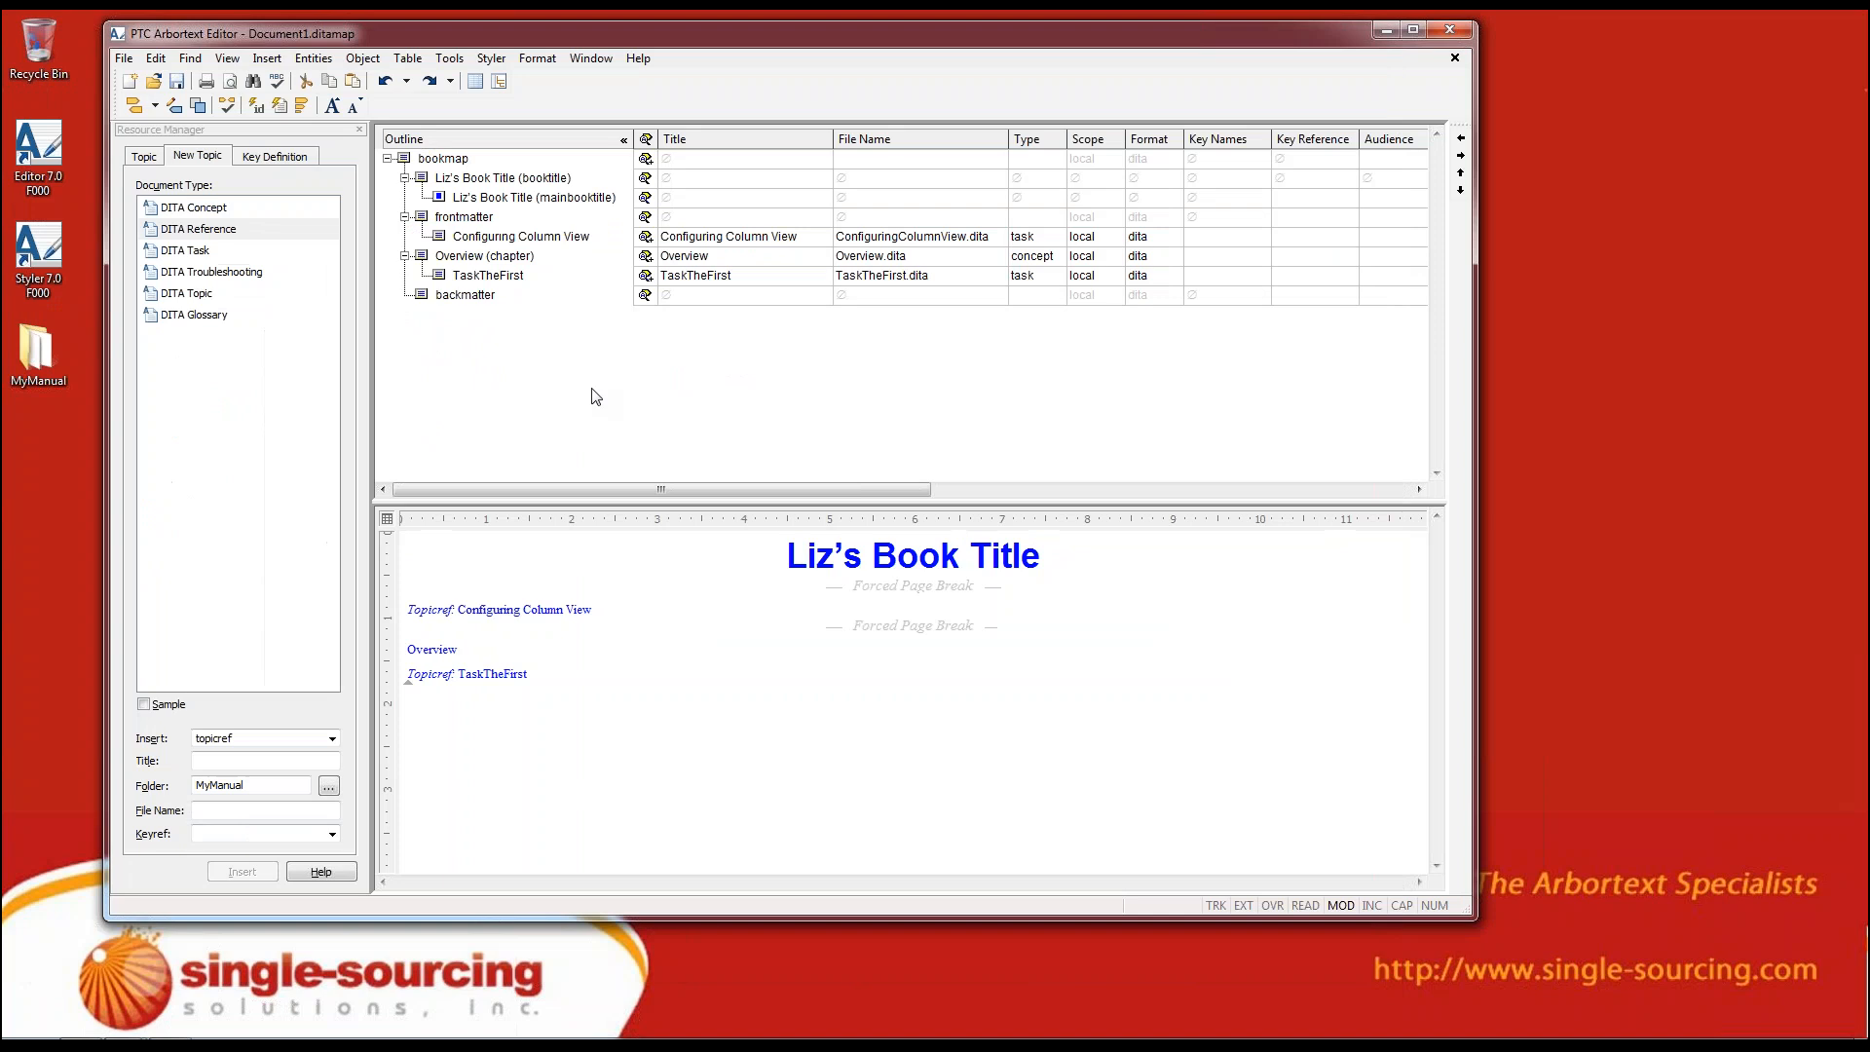
Display the full element tags in the bookmap's document view and inspect the Overview chapter with its nested TaskTheFirst reference
left_click(445, 277)
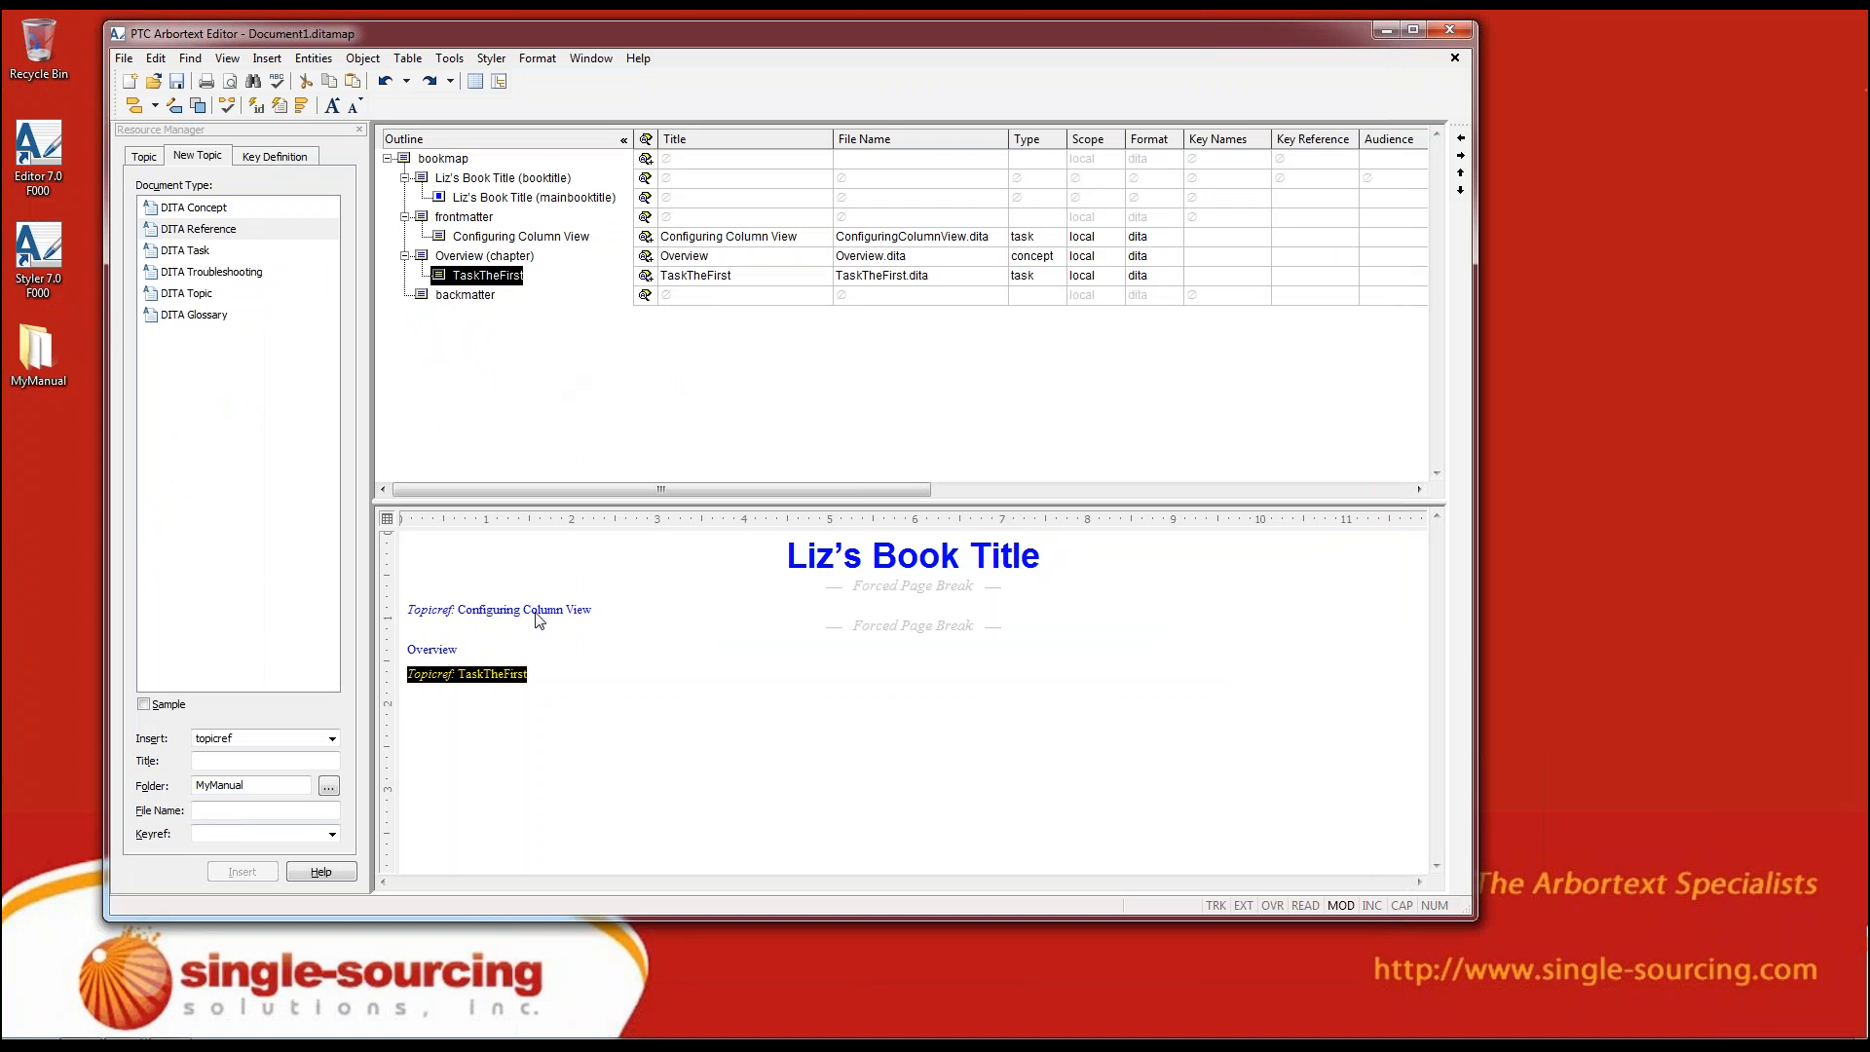
left_click(301, 105)
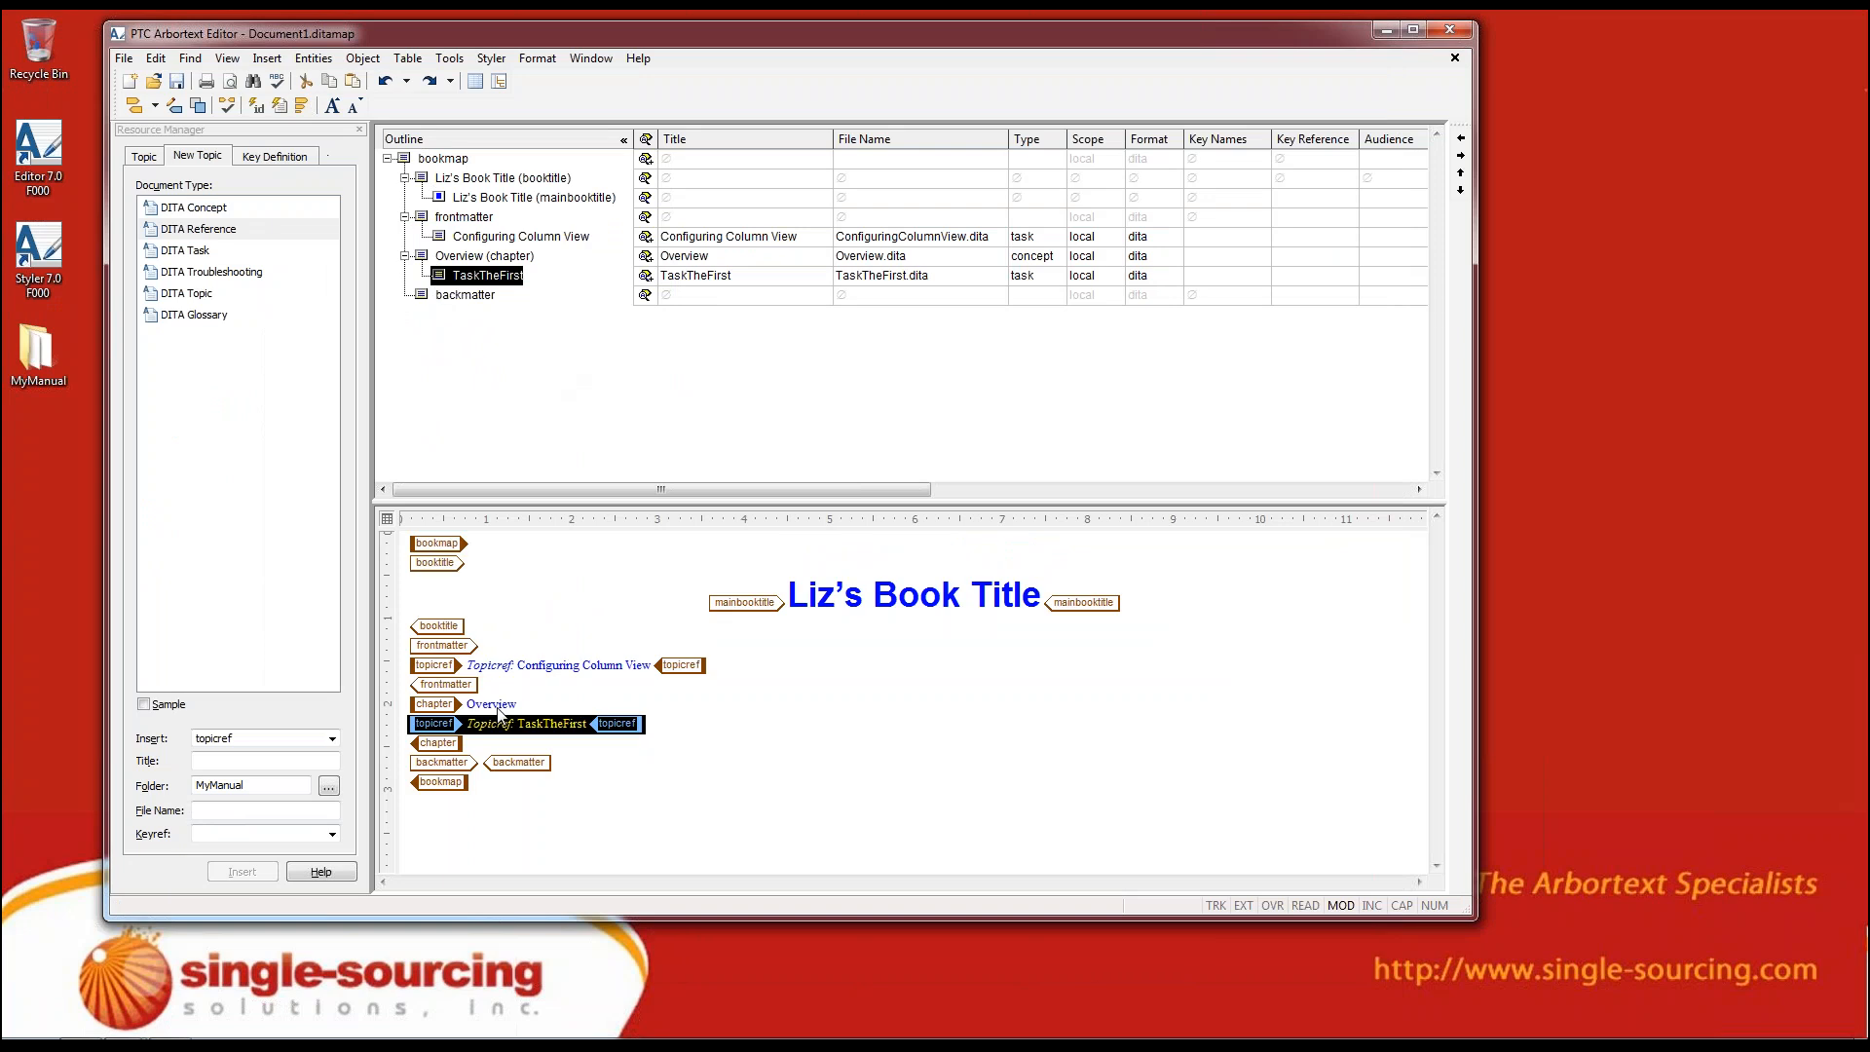
left_click(499, 705)
left_click_drag(474, 747, 384, 707)
left_click(465, 705)
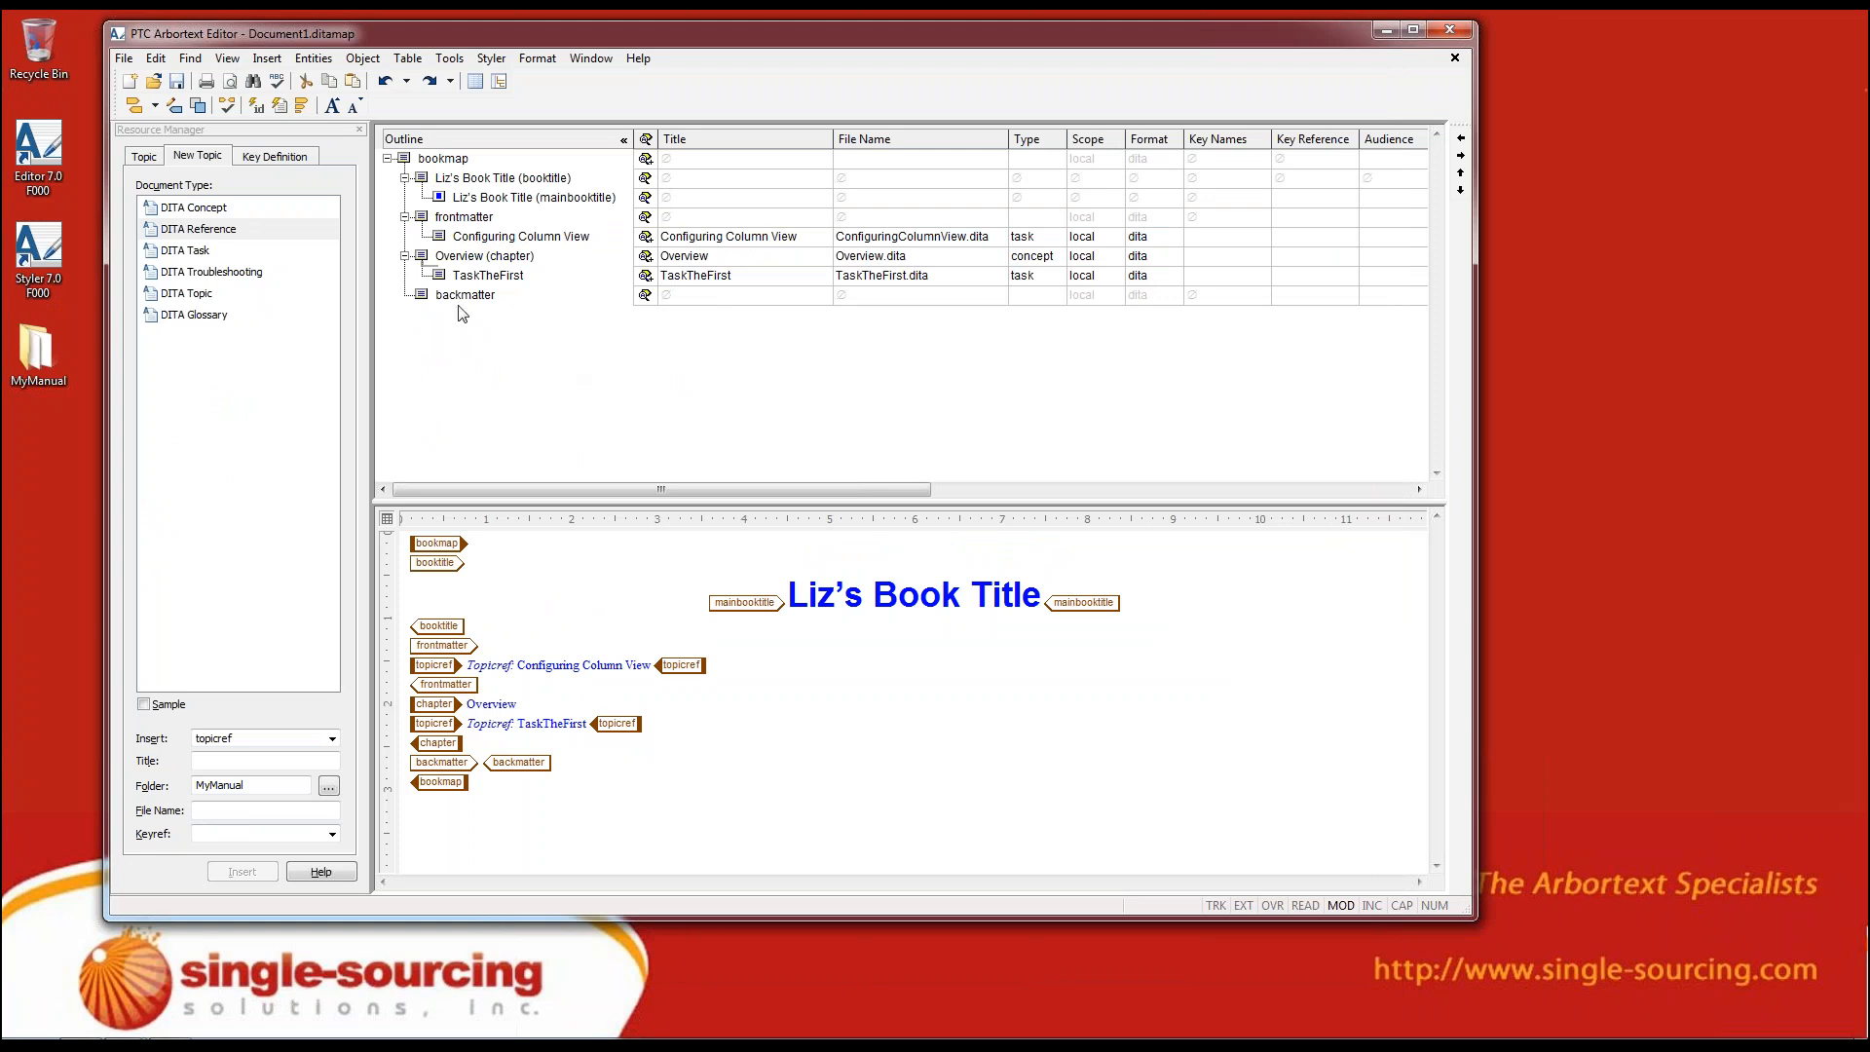
Move TaskTheFirst out of the Overview chapter to make it a separate chapter, and nest it back under Overview
left_click(439, 277)
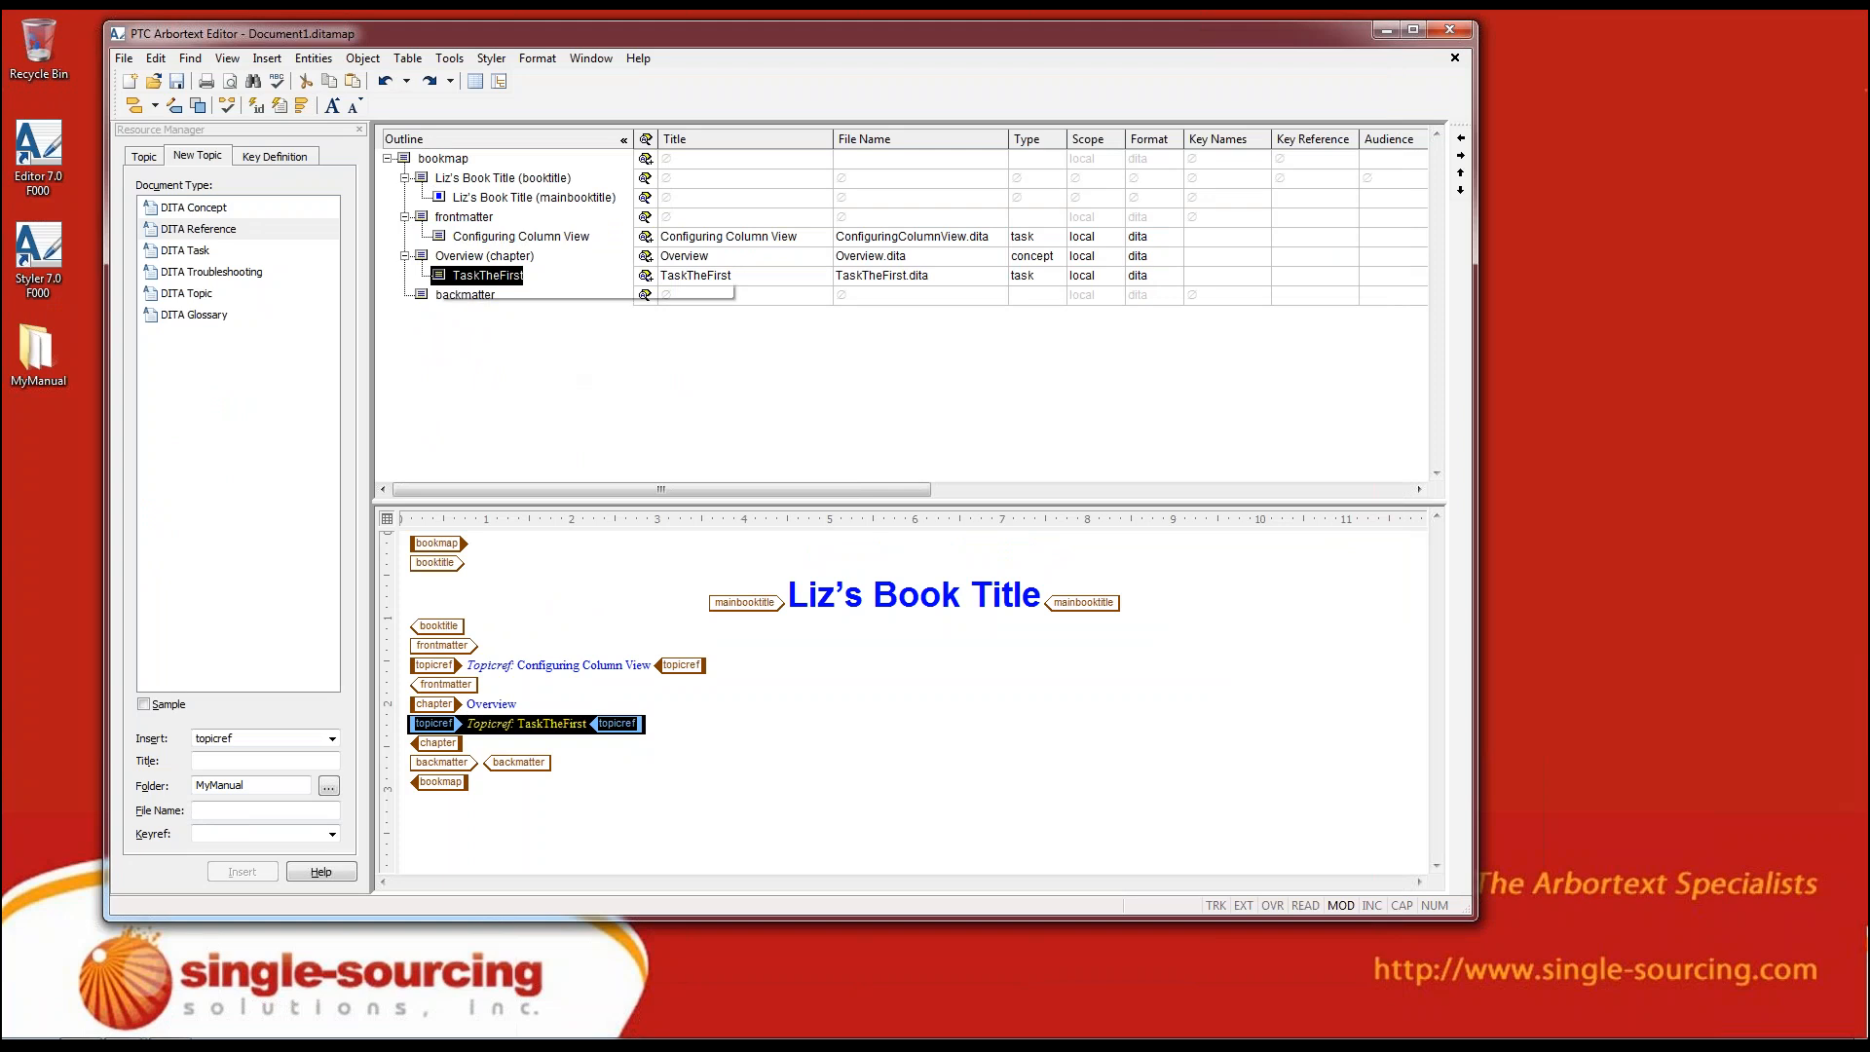
left_click_drag(438, 275, 411, 289)
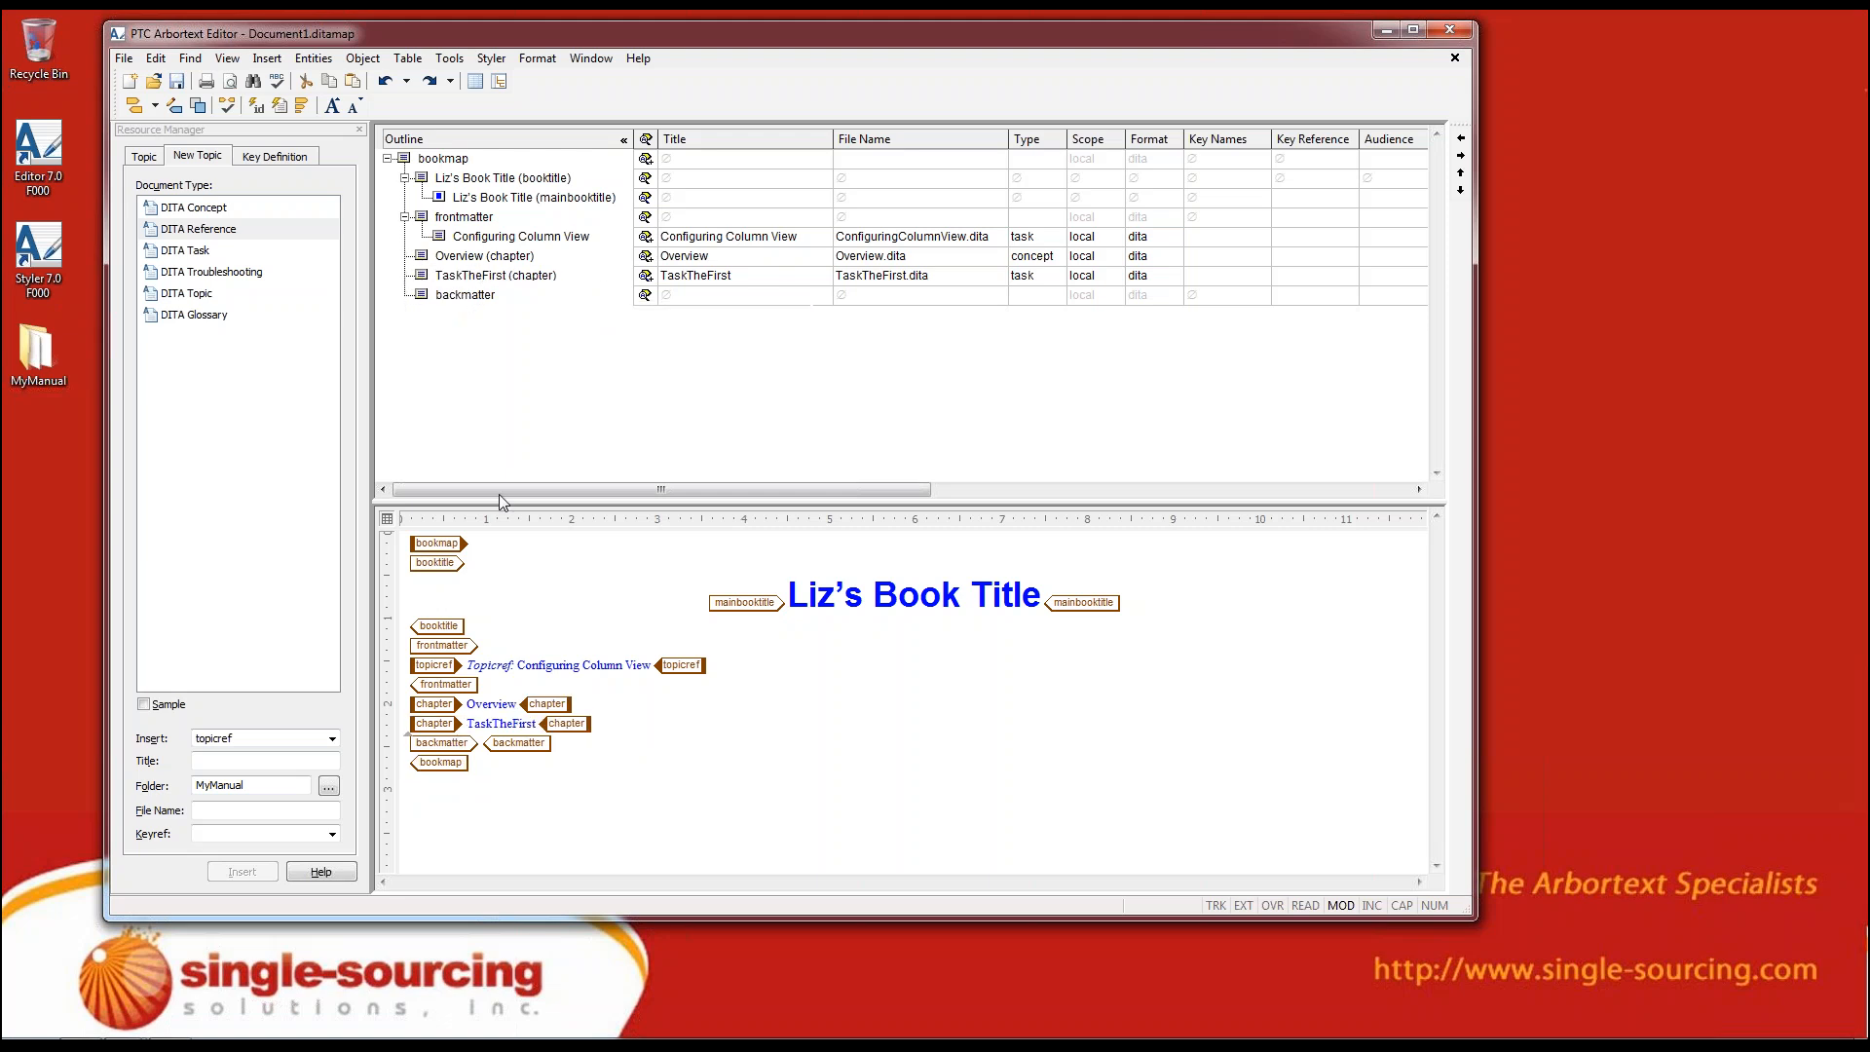
left_click_drag(521, 722, 459, 717)
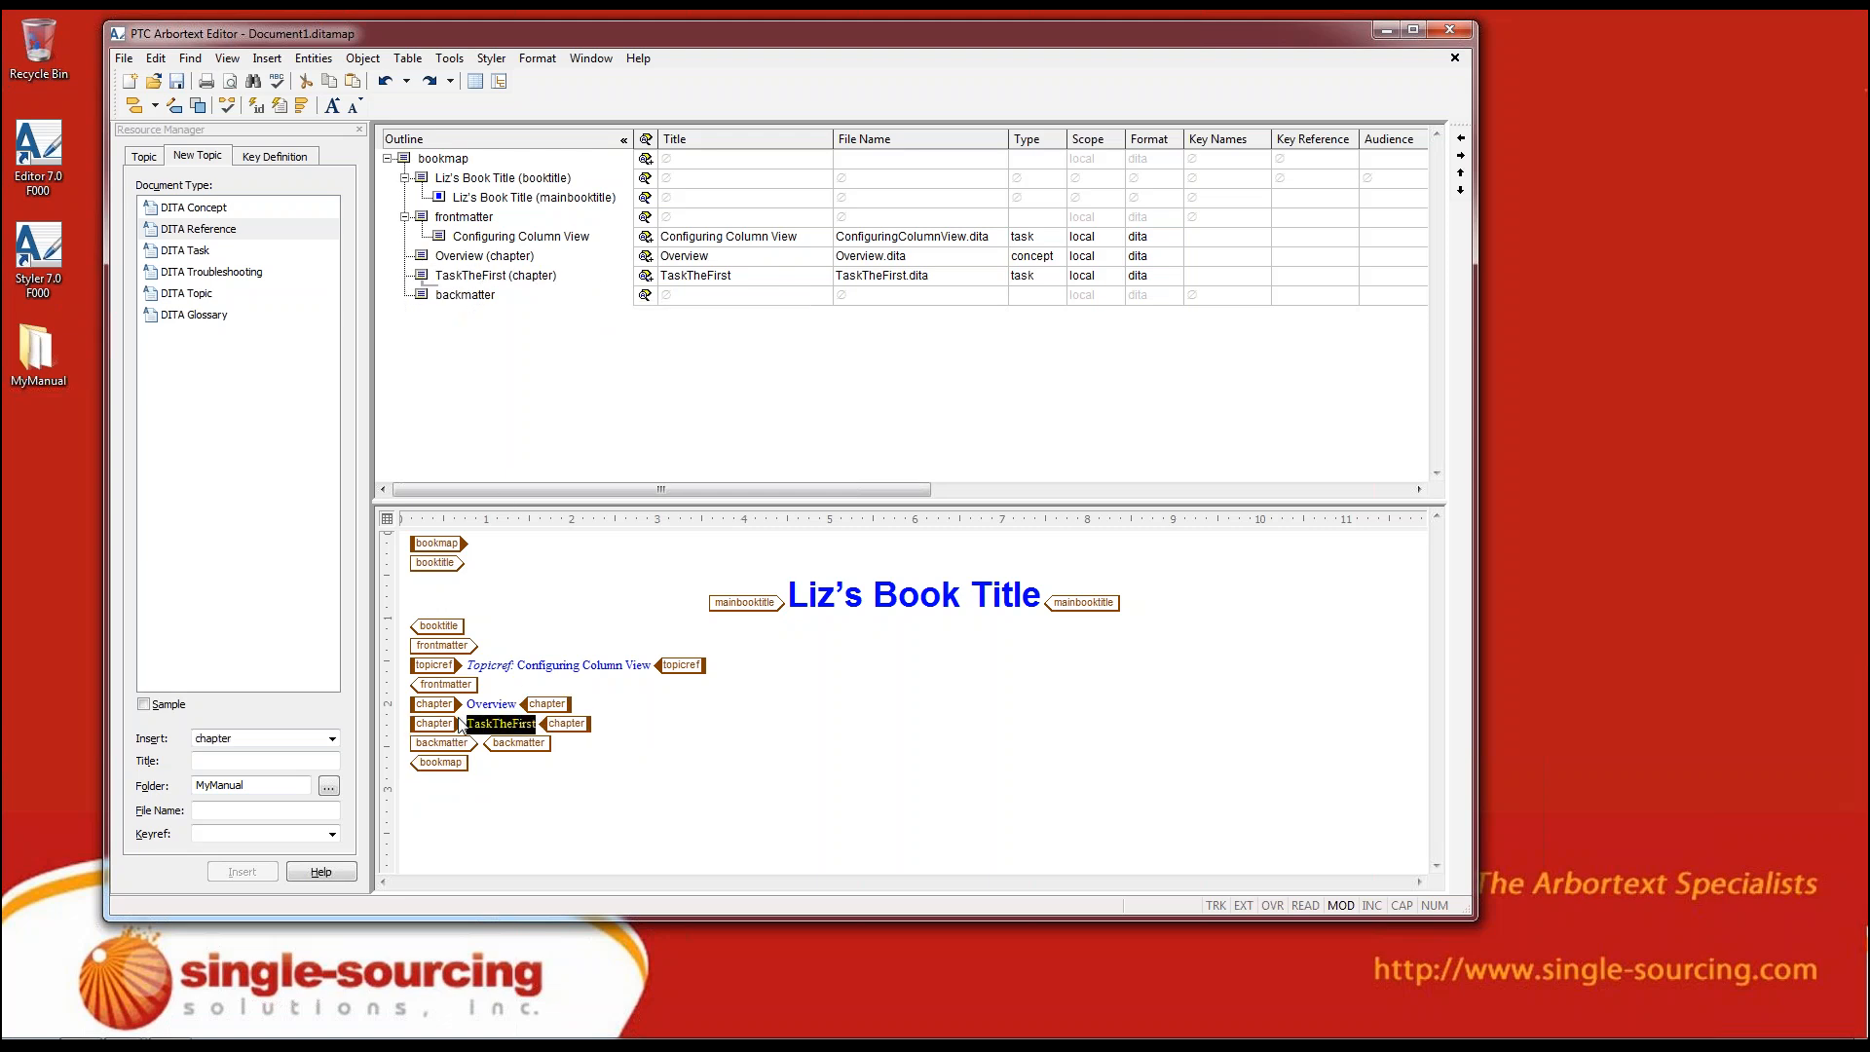
left_click(424, 279)
left_click_drag(423, 276, 430, 262)
Open the resolved document for editing from the selected TaskTheFirst reference only, and enlarge its window
left_click_drag(447, 728, 523, 741)
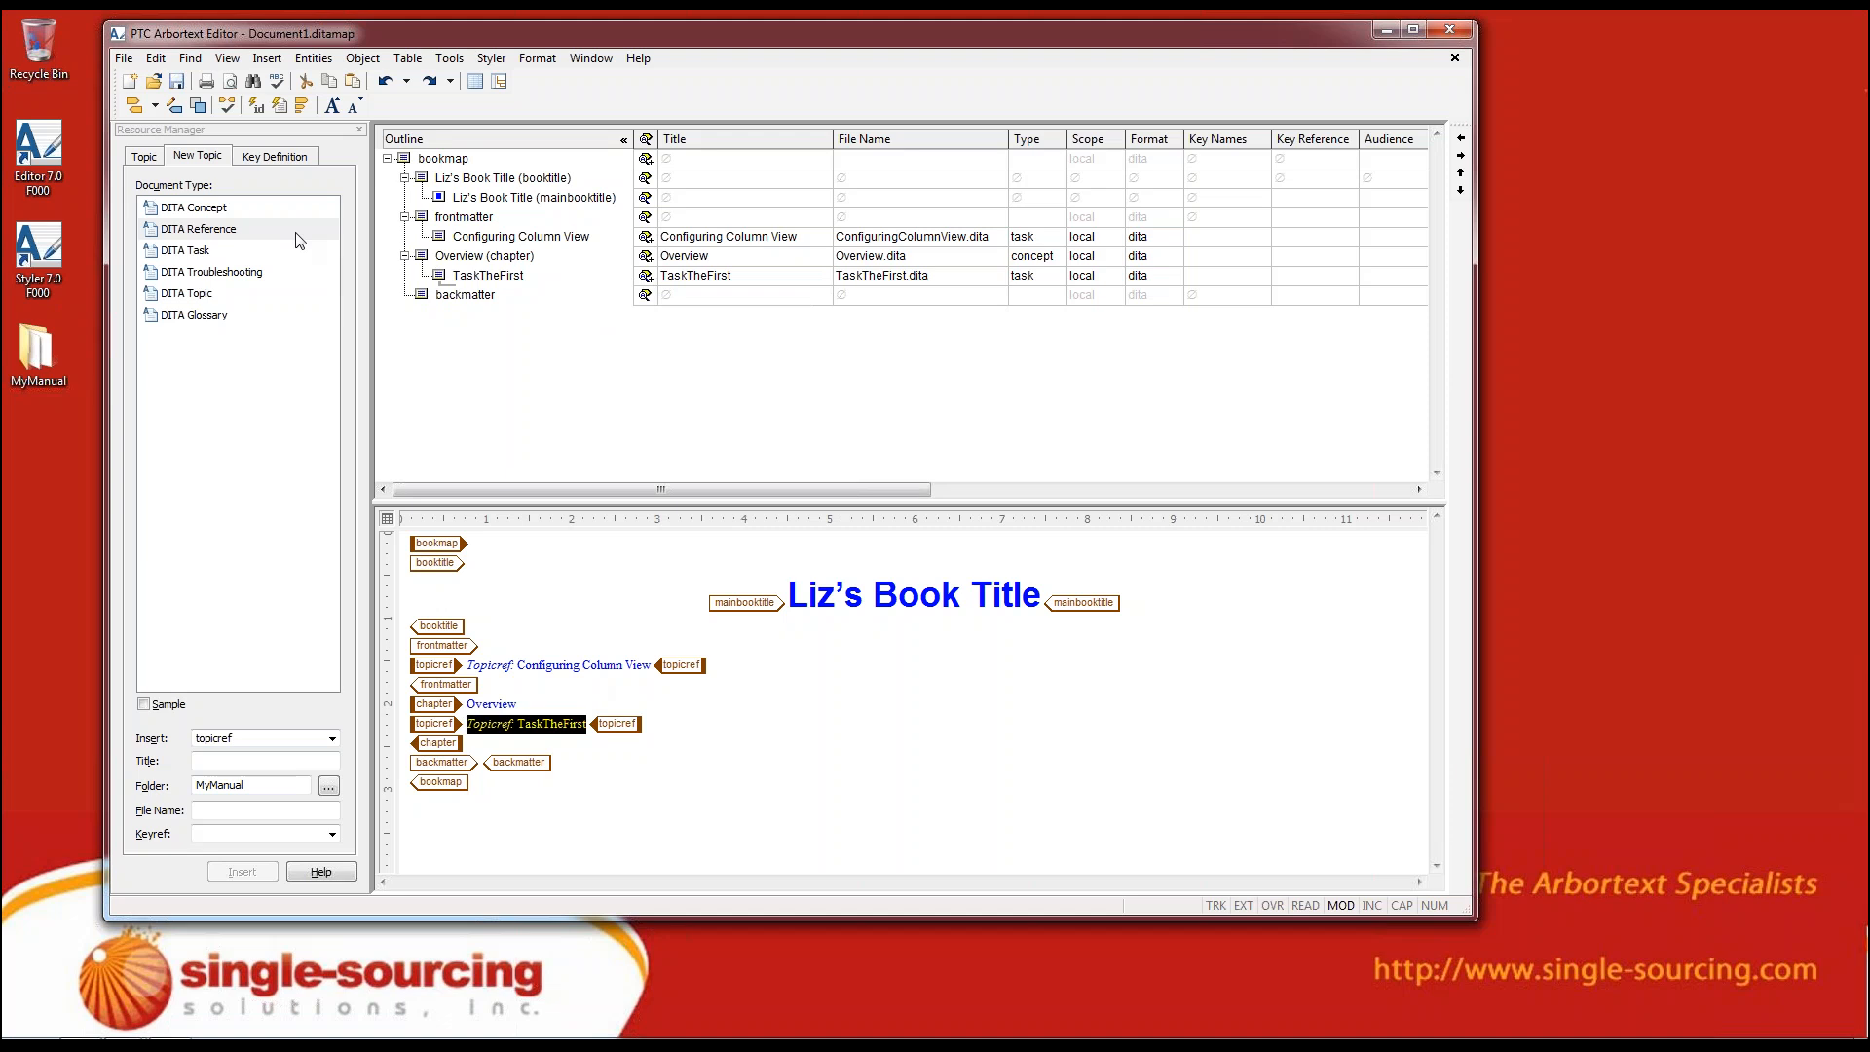
left_click(157, 60)
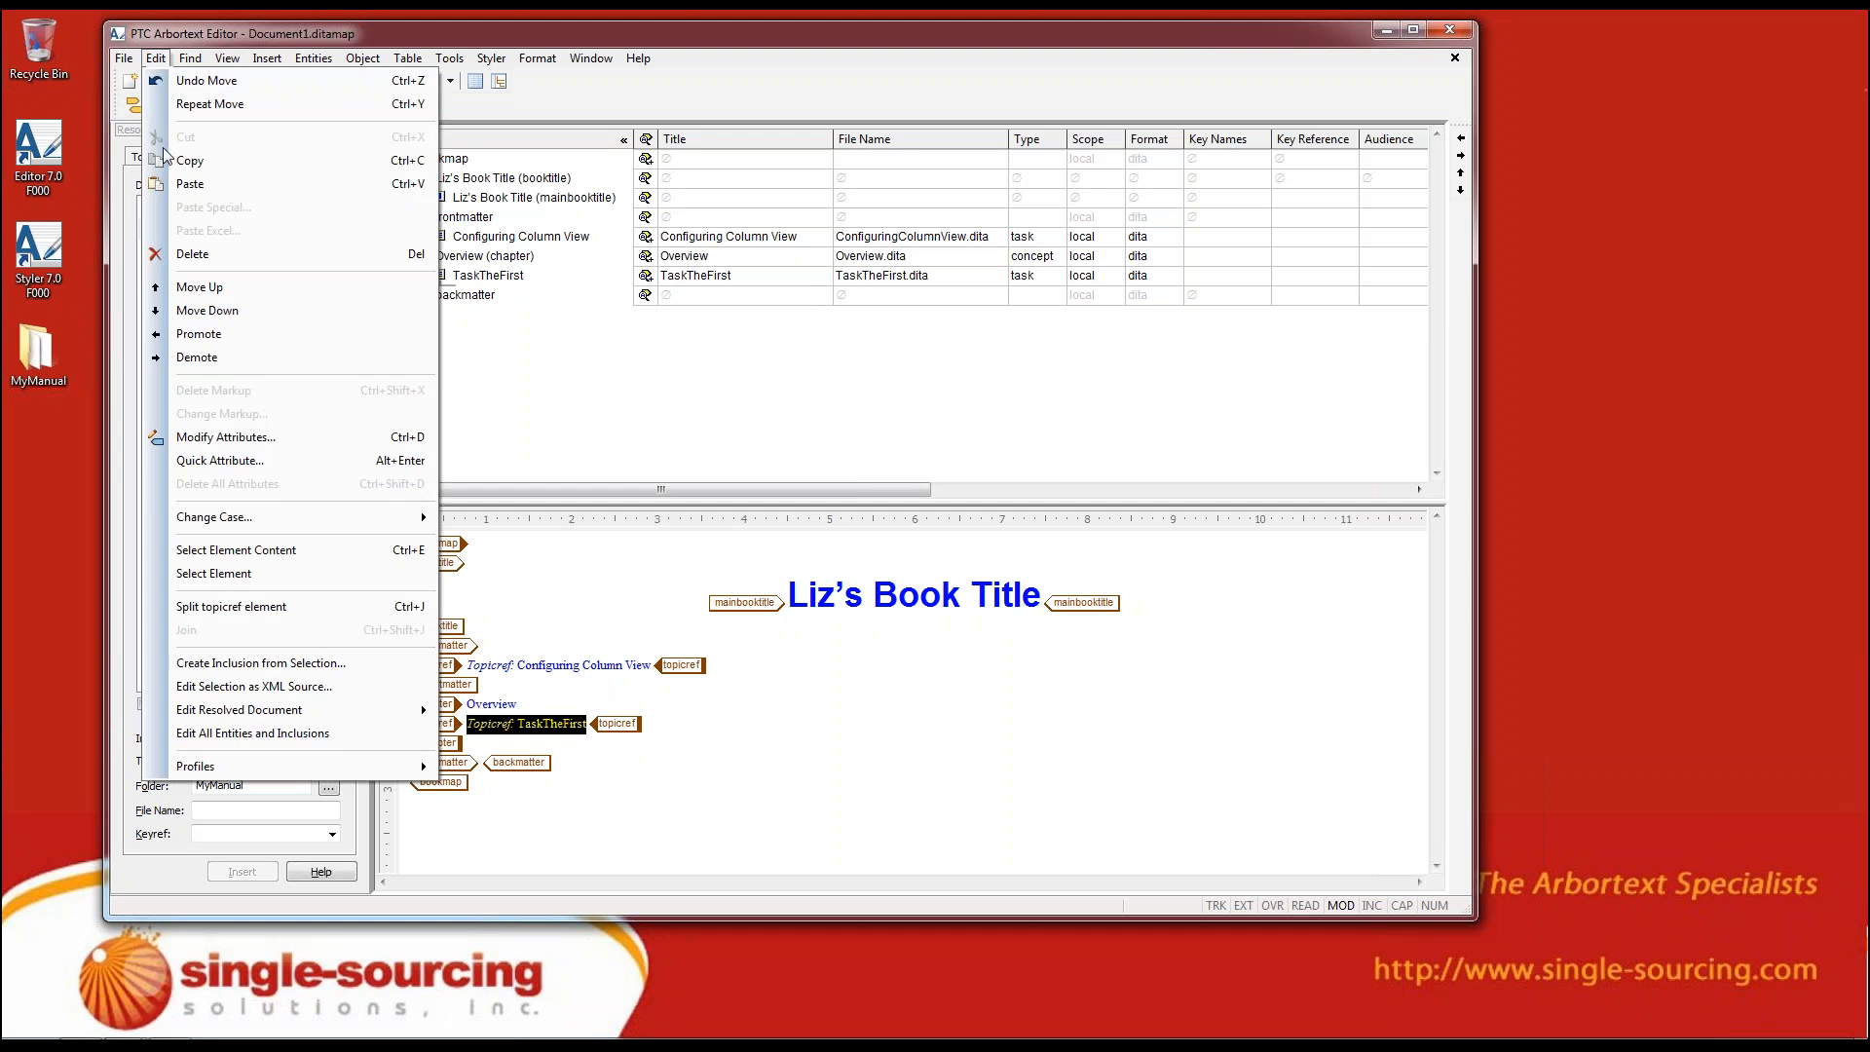
mouse_move(273, 717)
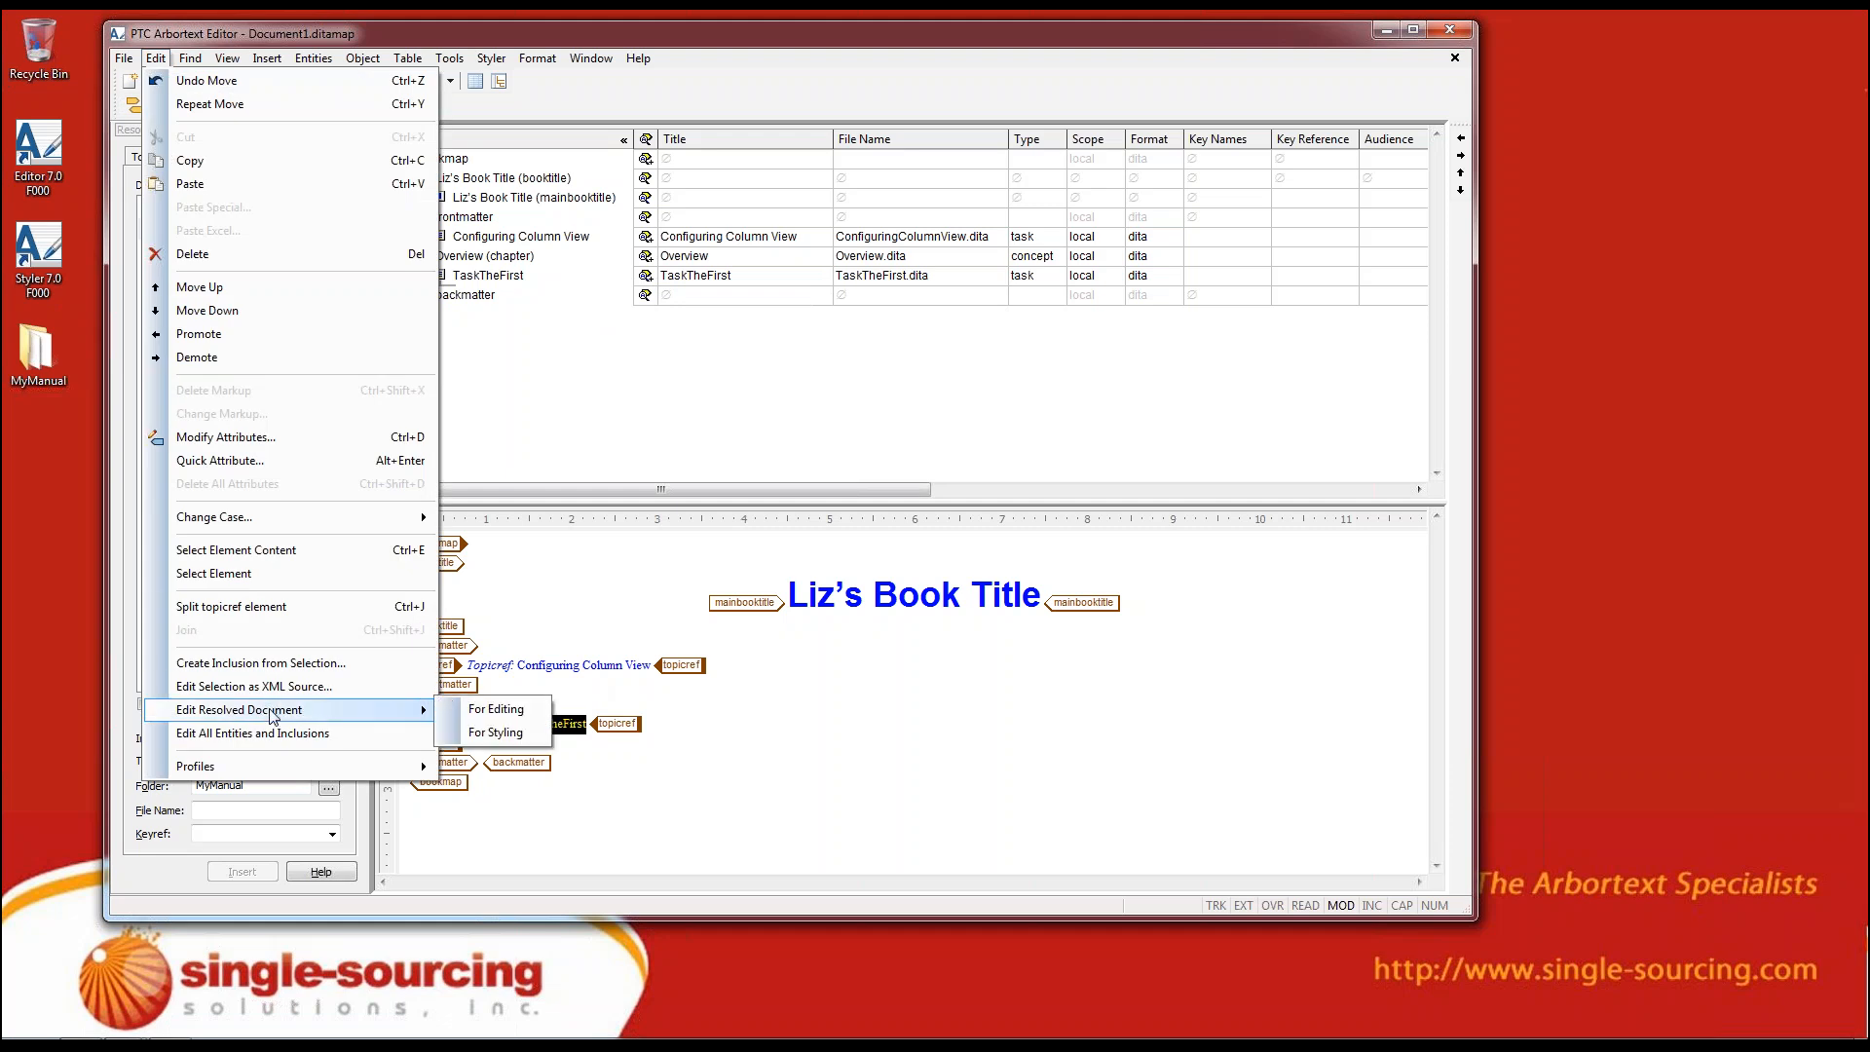
left_click(516, 710)
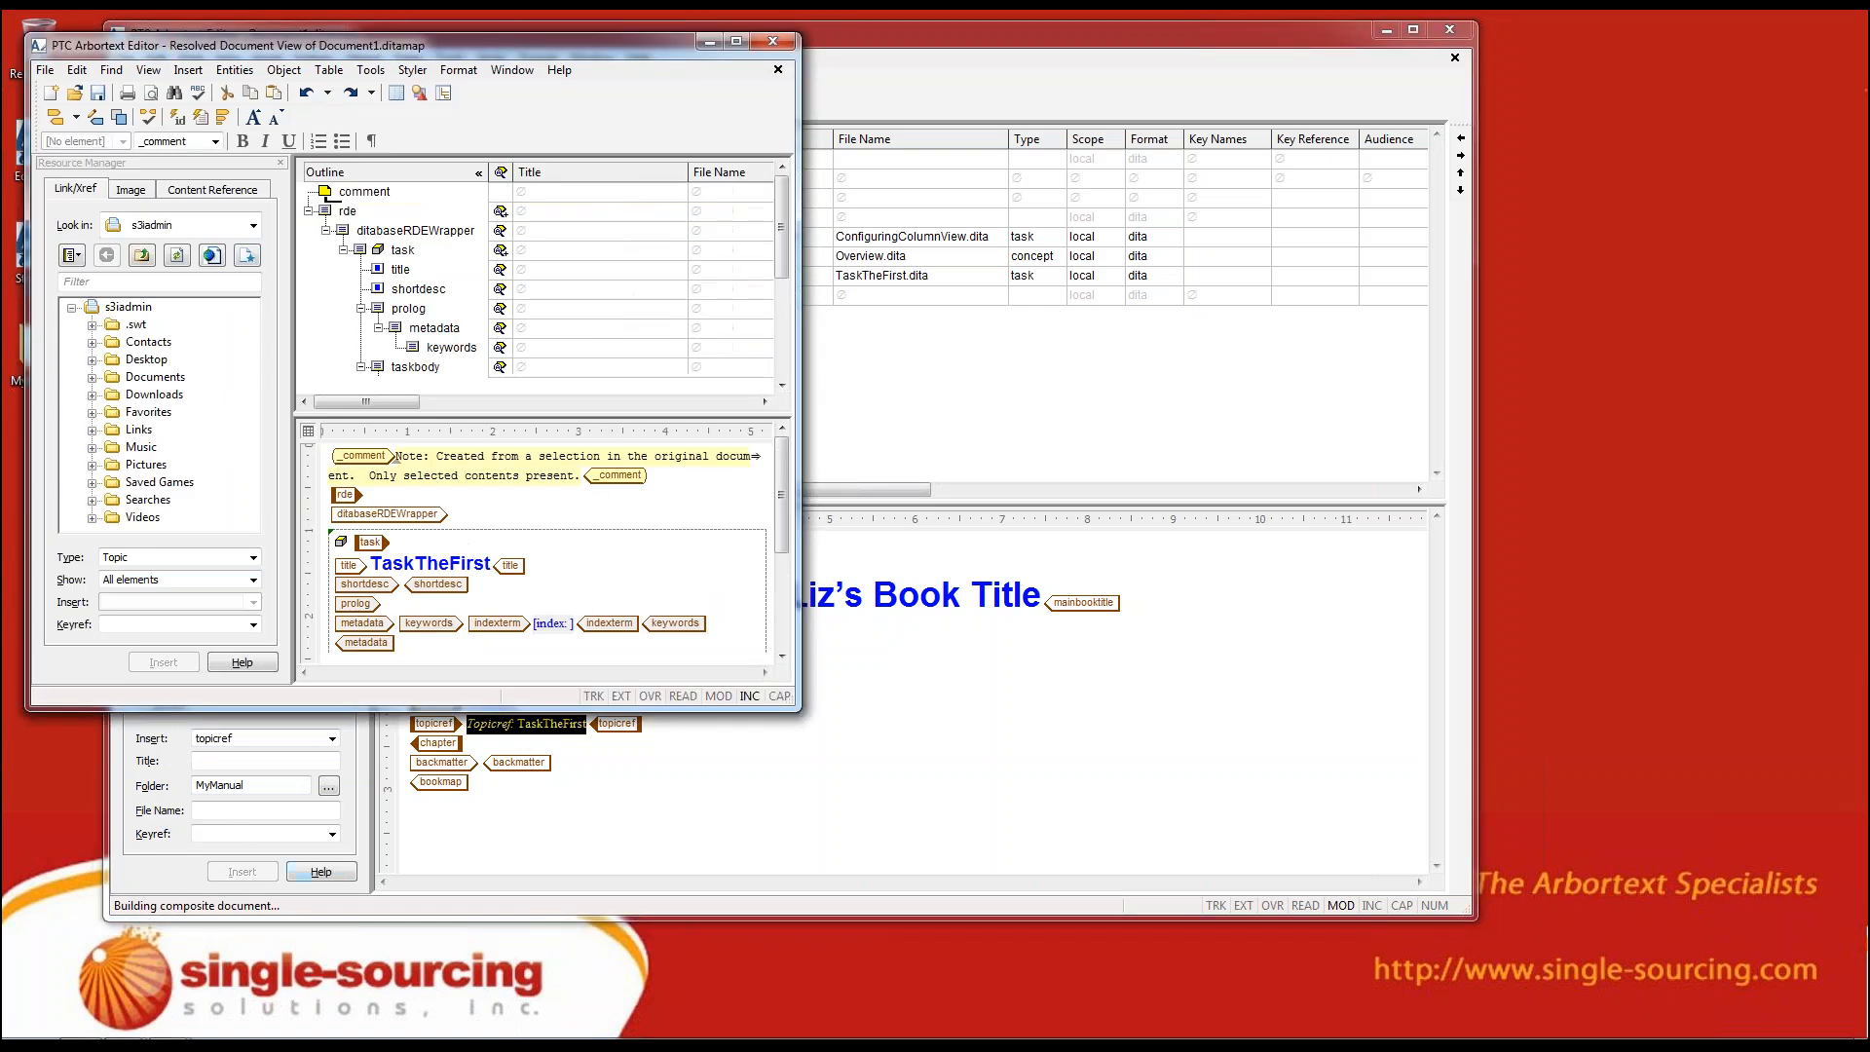
left_click_drag(799, 710, 1354, 897)
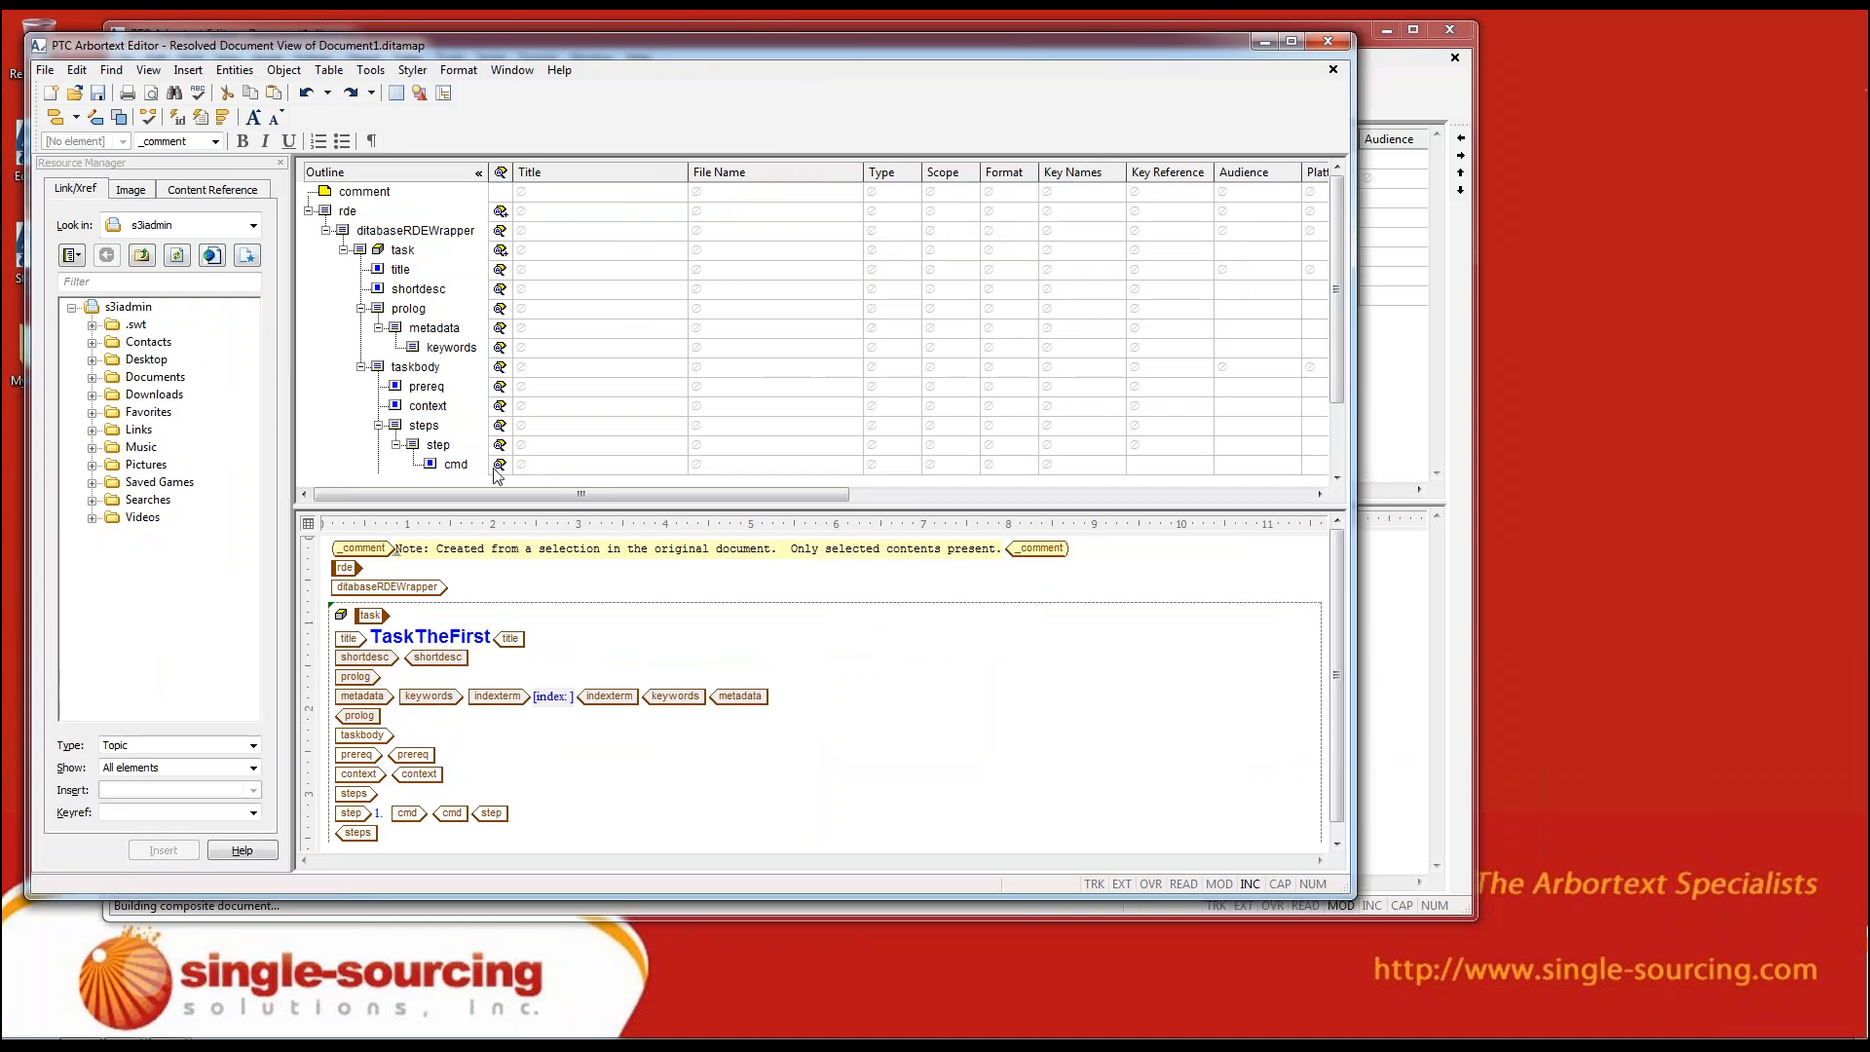
Remove the split from the TaskTheFirst resolved document so only the document content pane is shown
left_click(589, 593)
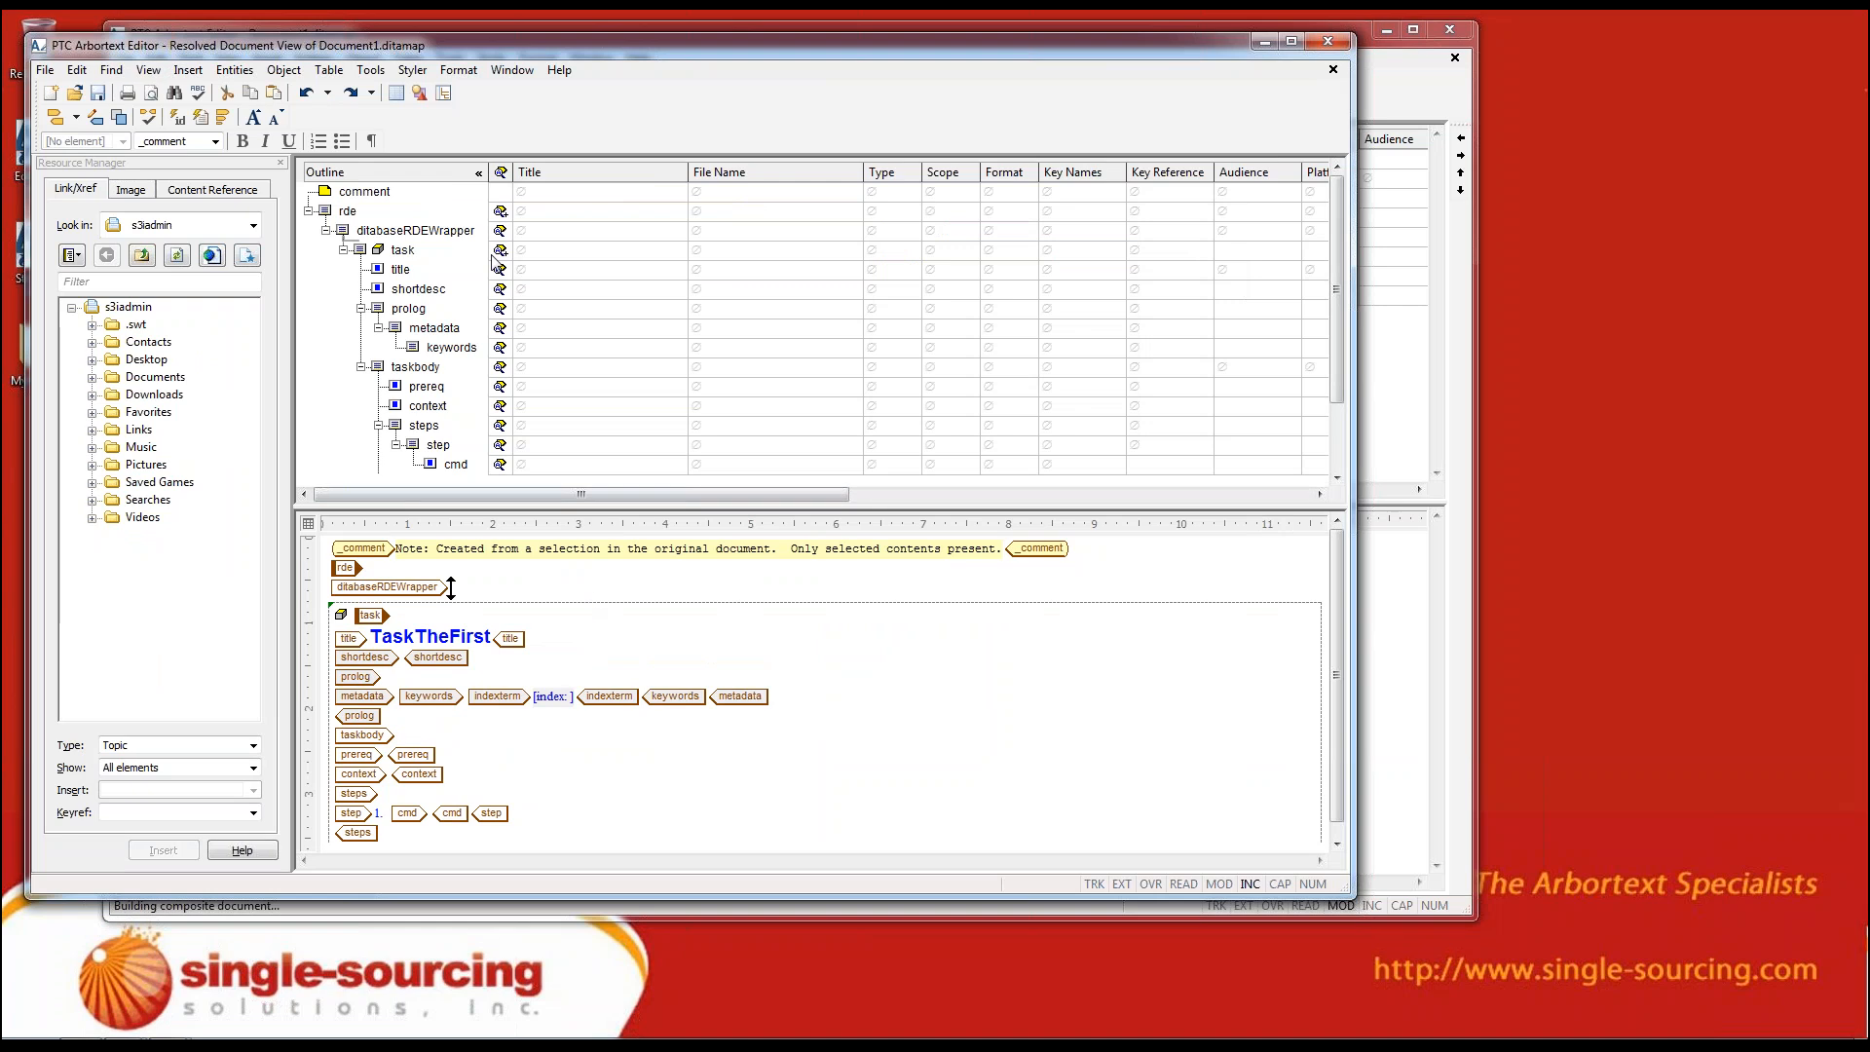
left_click(511, 70)
left_click(523, 149)
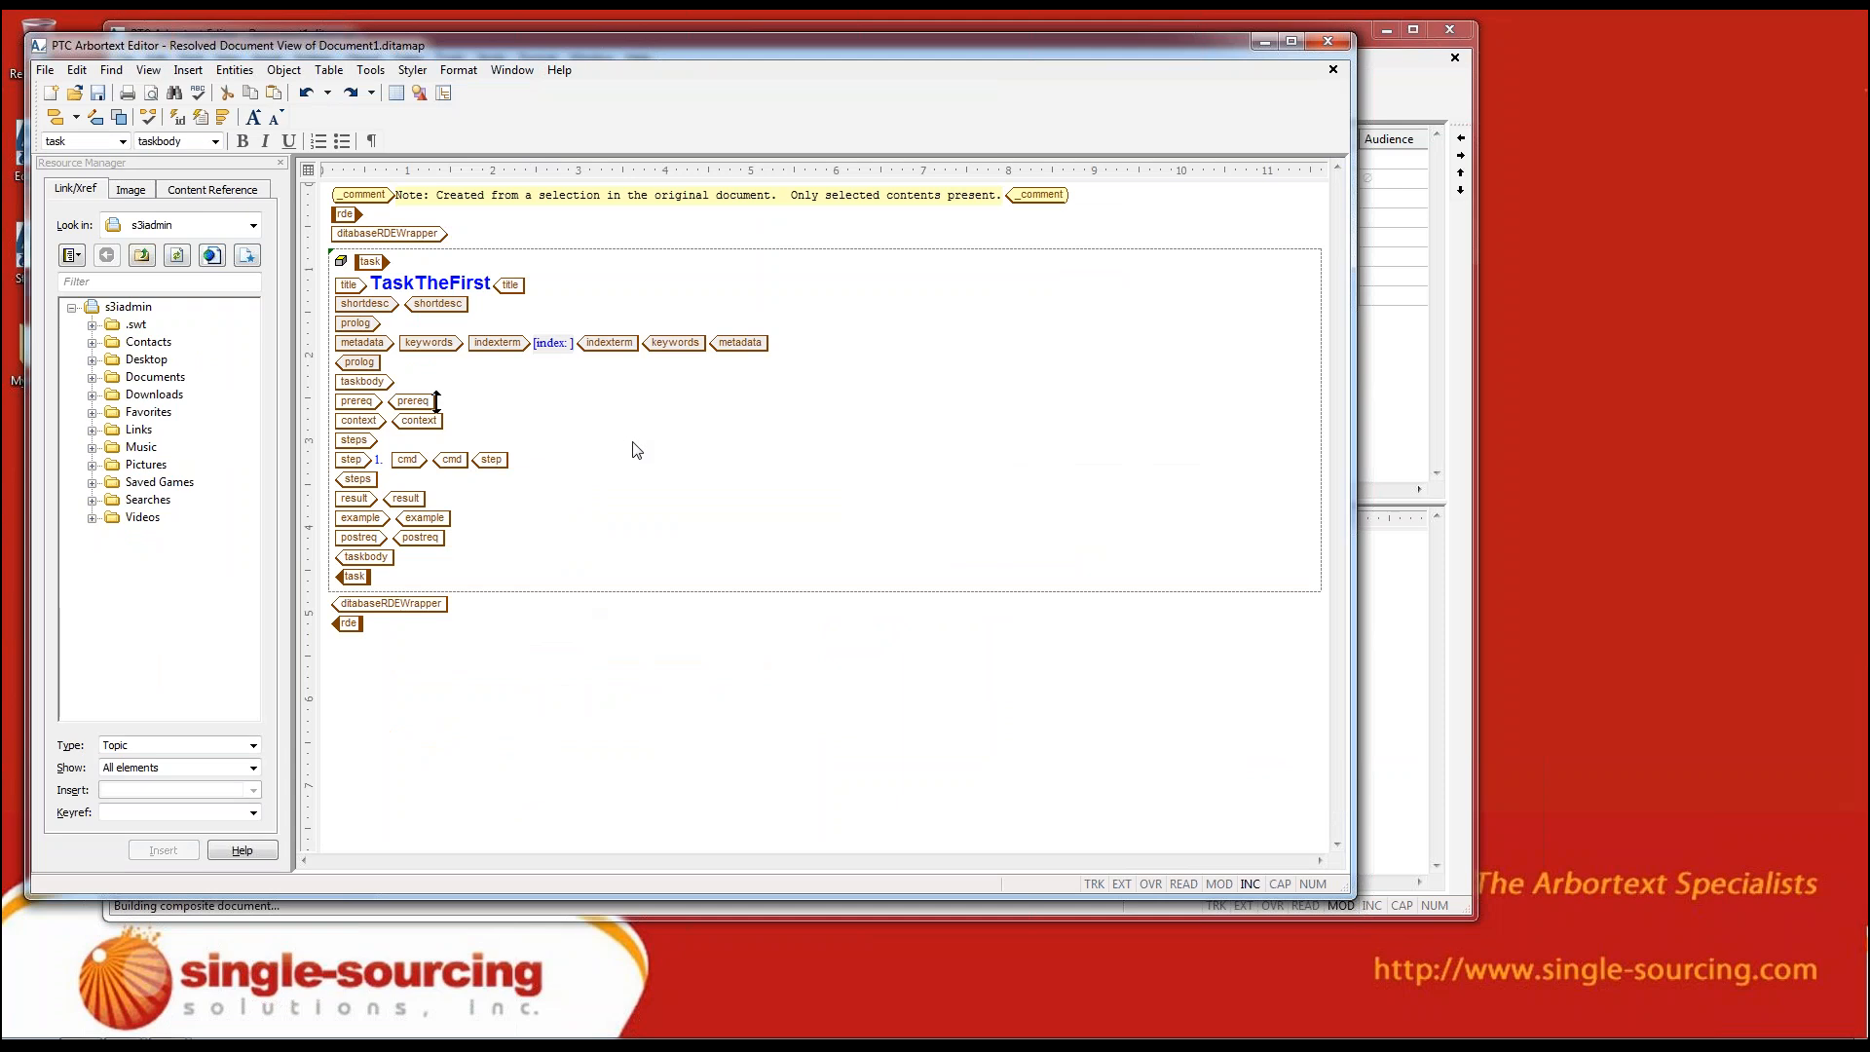
Move the bookmap window aside to compare it with the resolved document, and close the resolved document
left_click(1369, 102)
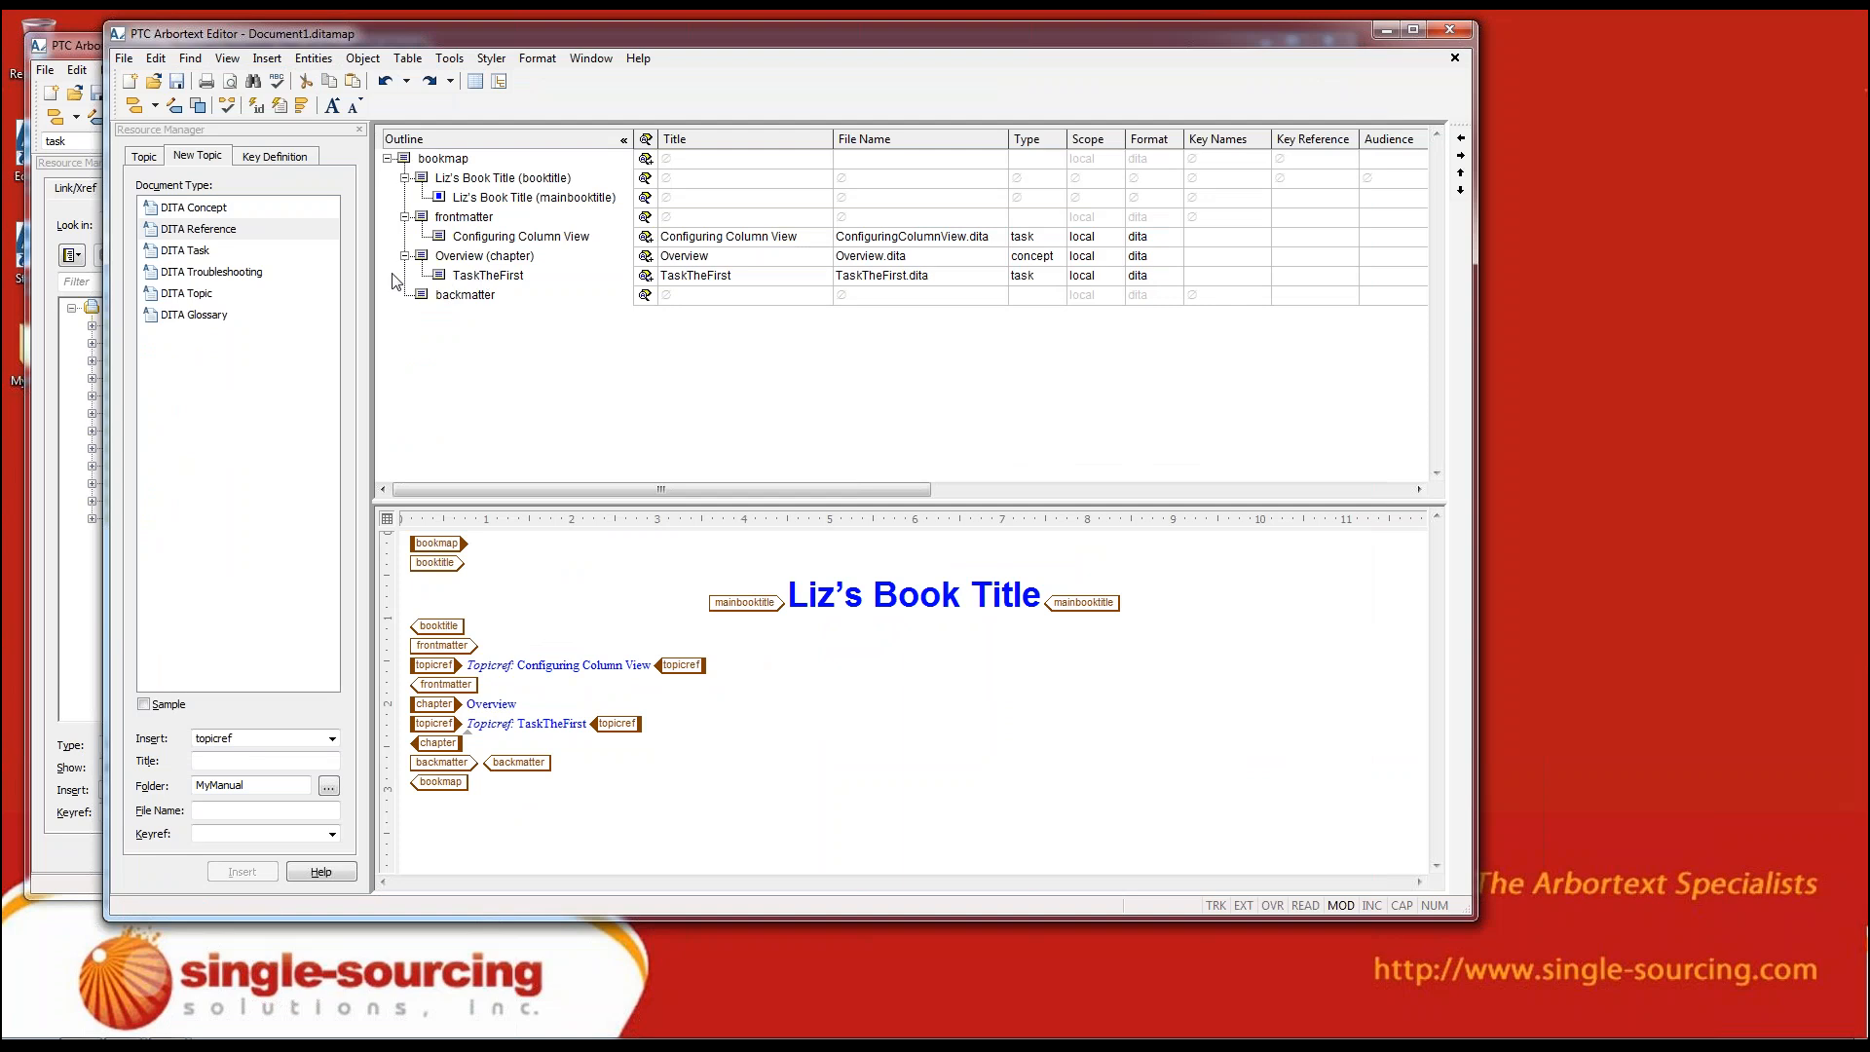
left_click_drag(633, 44, 814, 63)
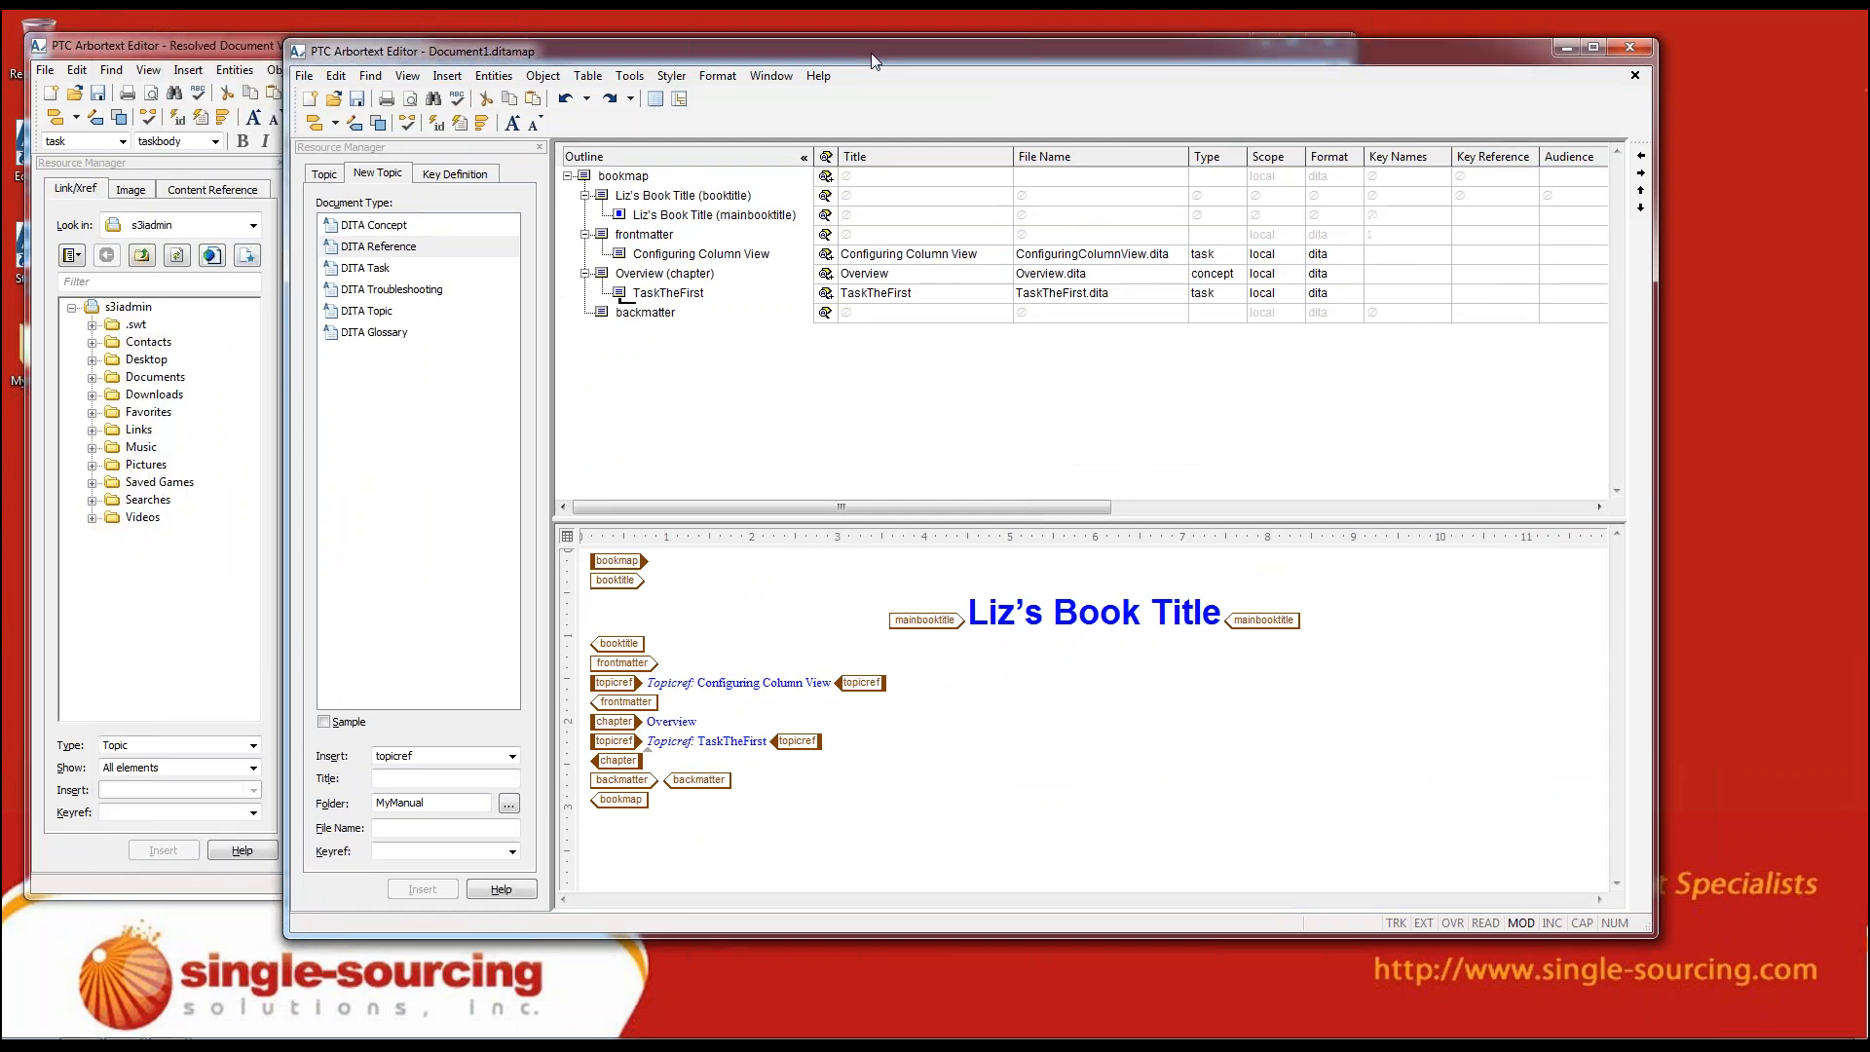
left_click(252, 65)
left_click(435, 401)
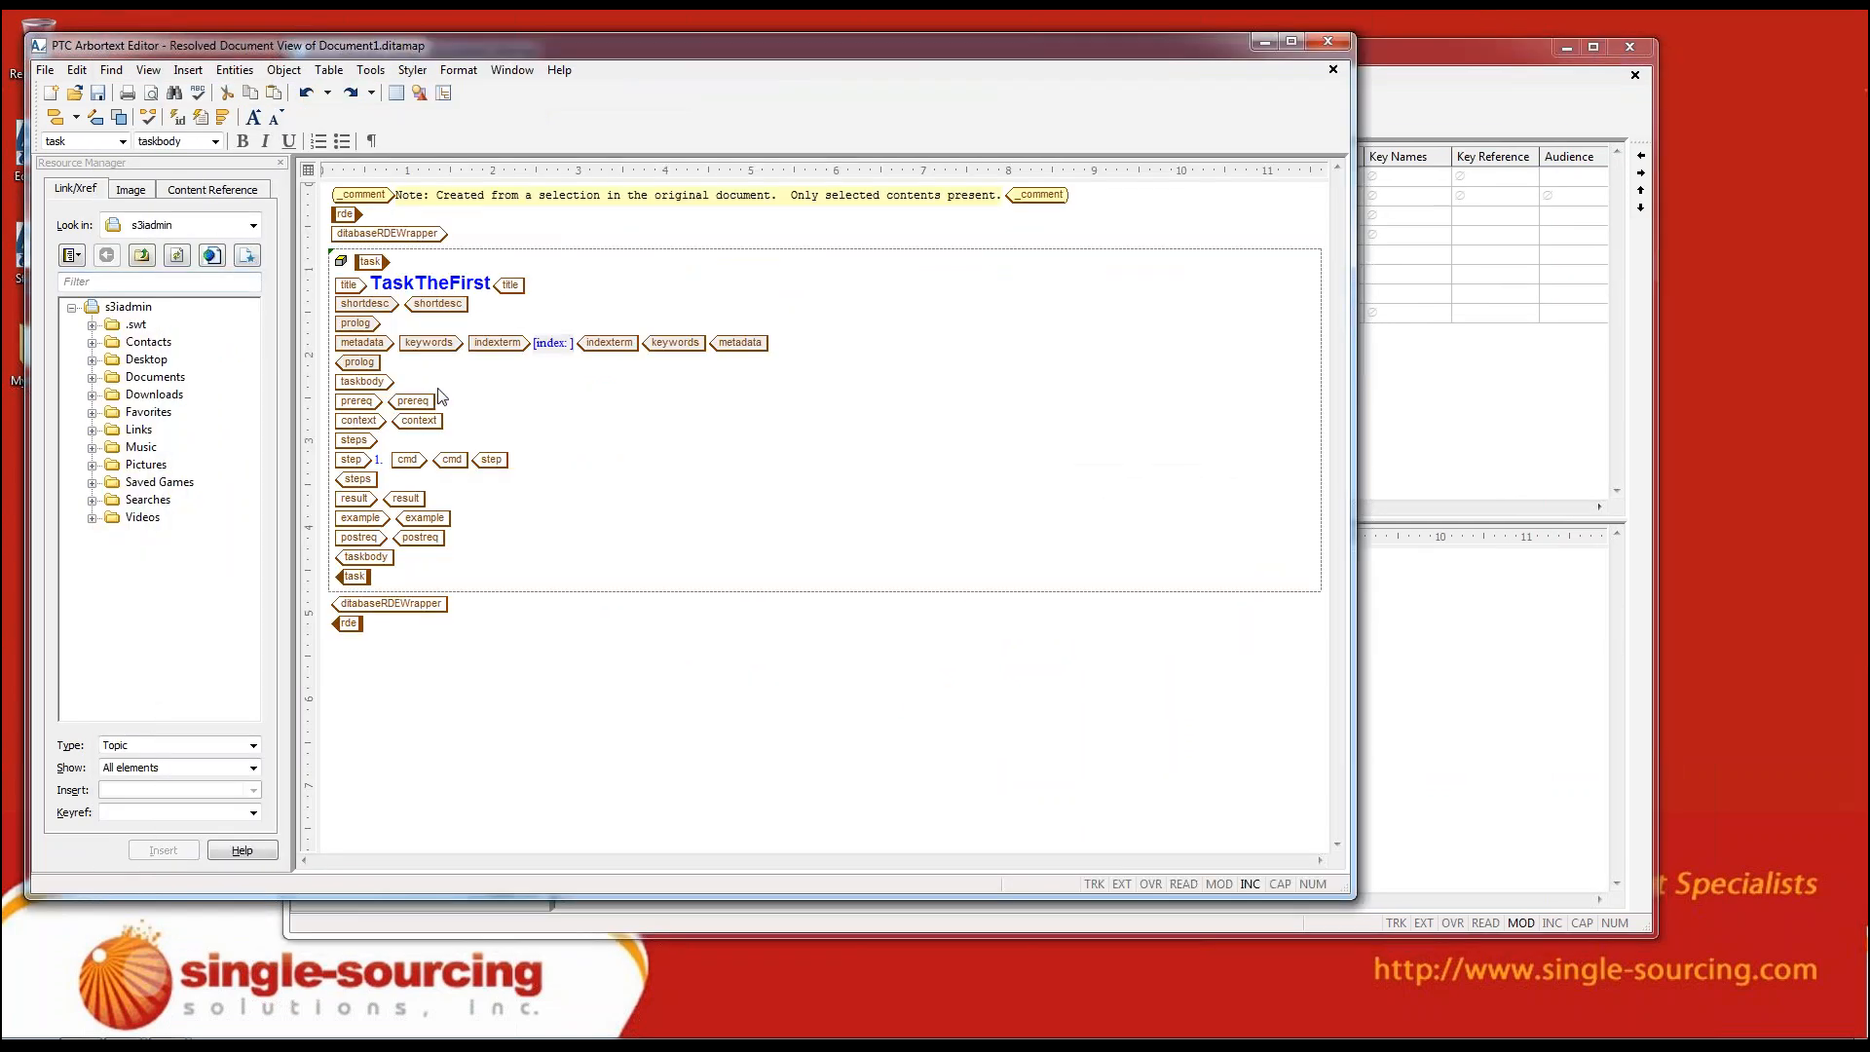
left_click(1330, 40)
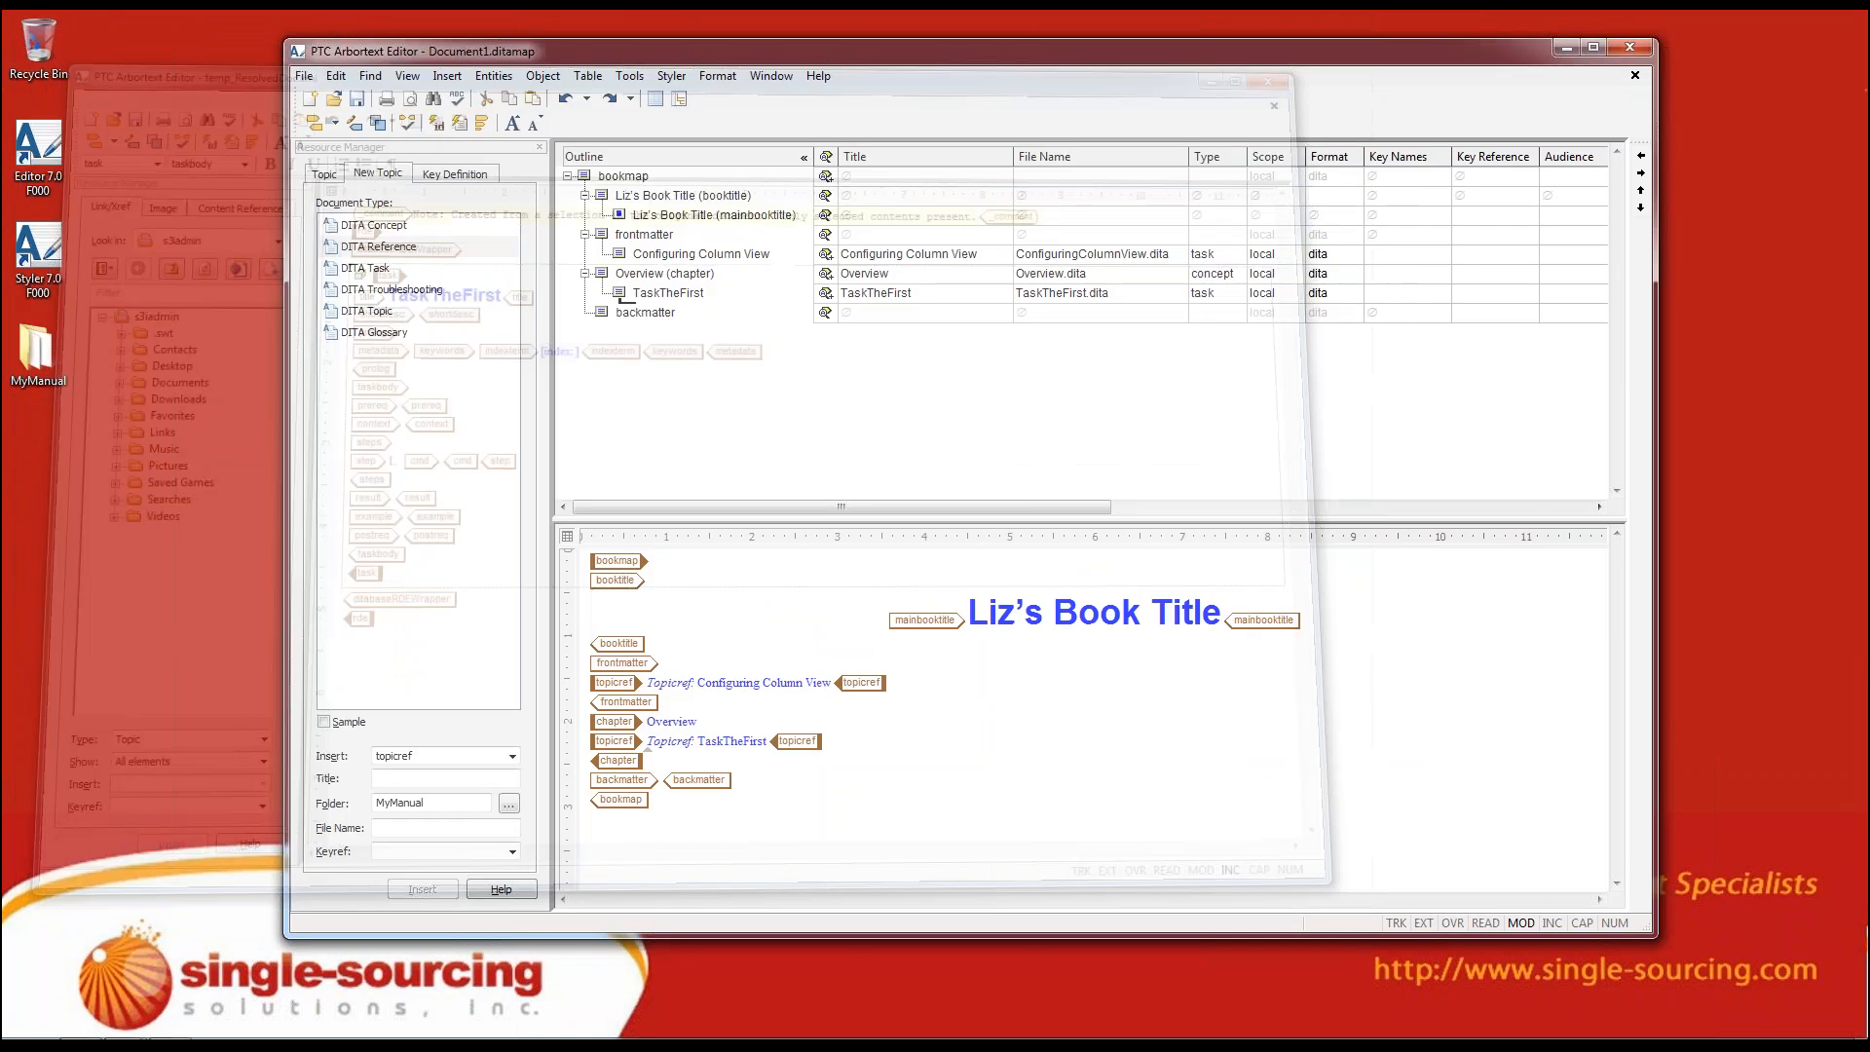
Place the cursor at the bookmap root and open the whole map as a resolved document for editing
left_click(582, 176)
left_click(643, 180)
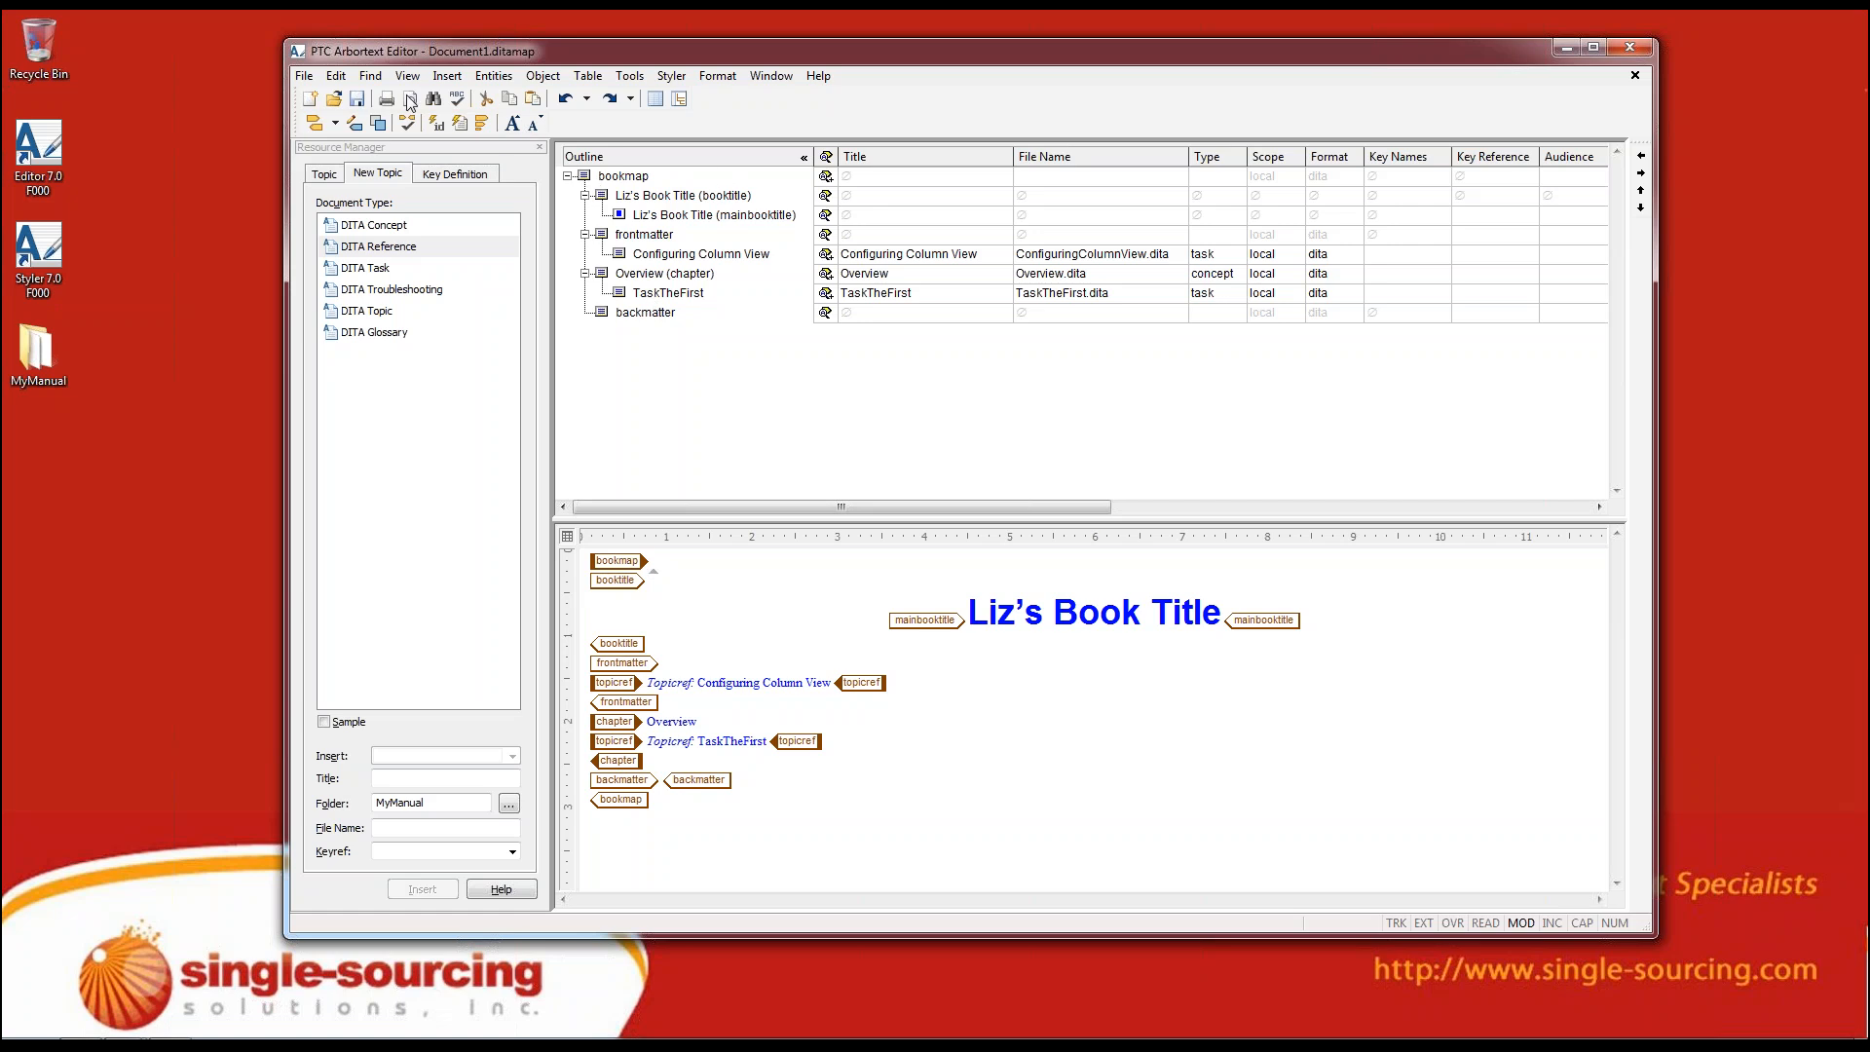
left_click(602, 273)
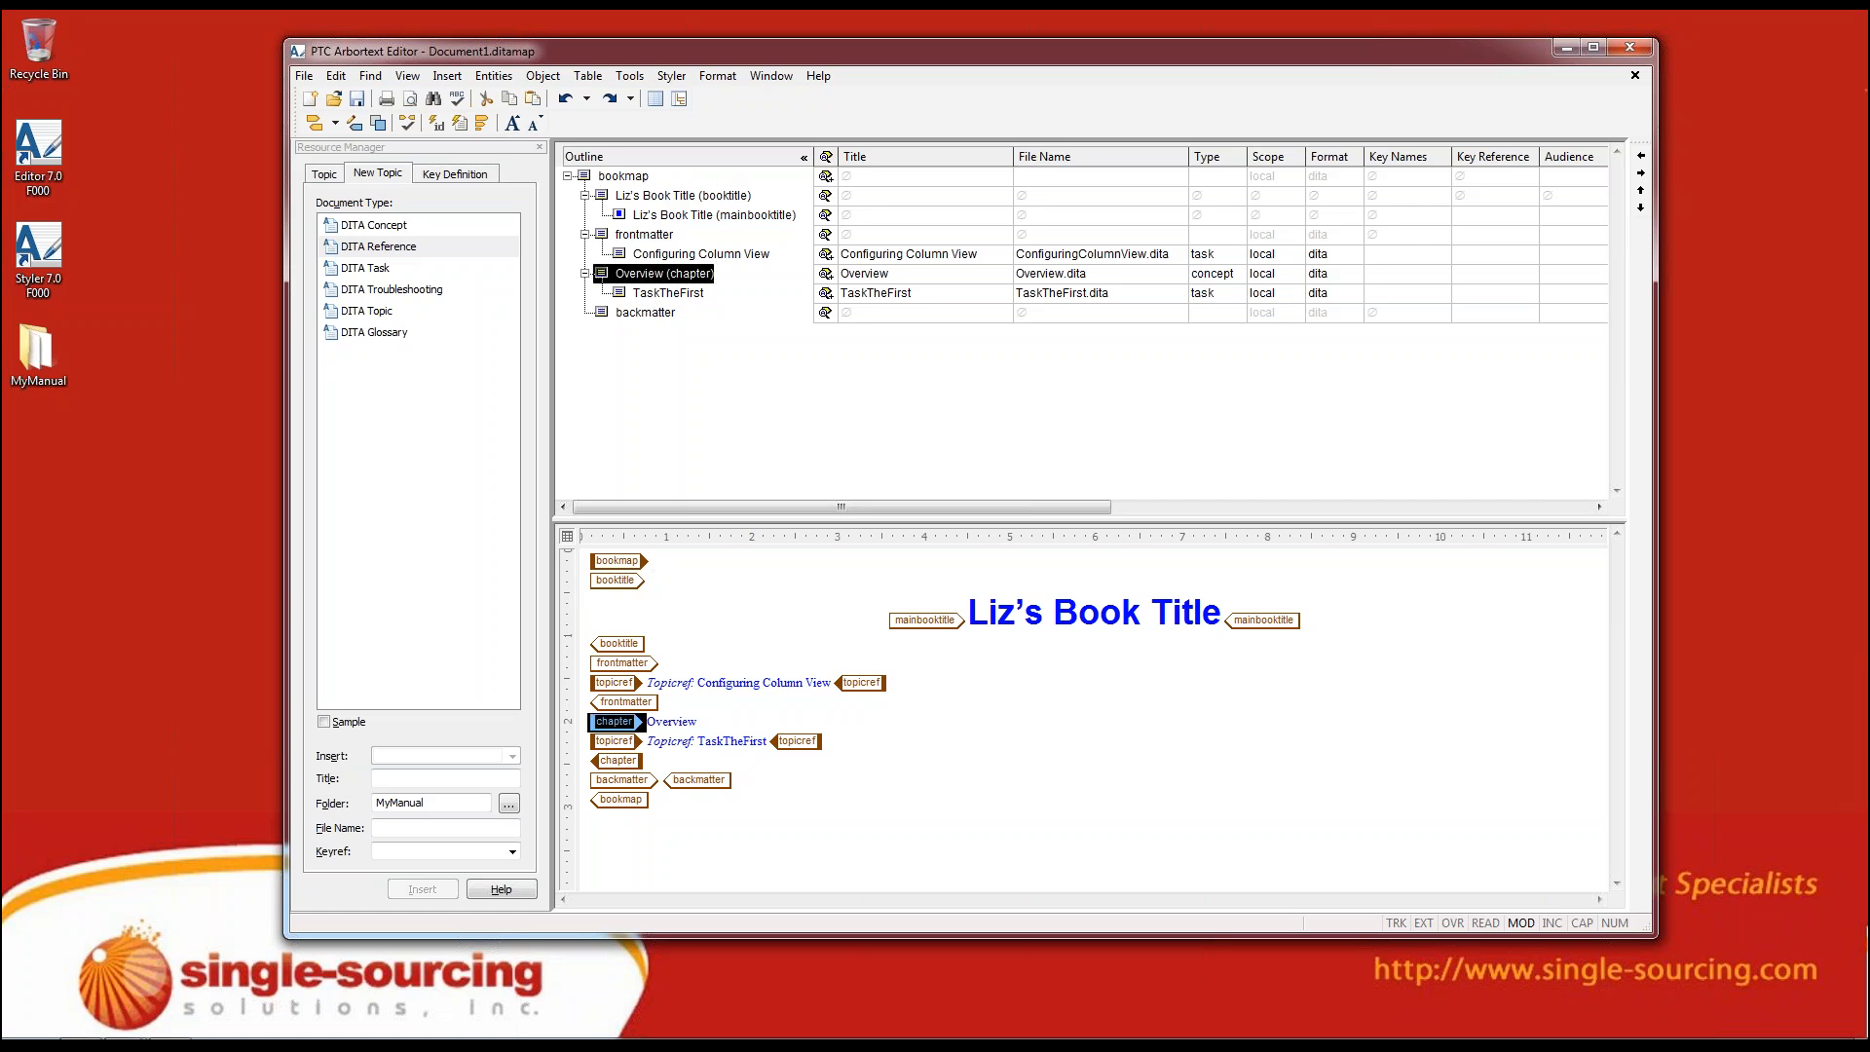
left_click(615, 187)
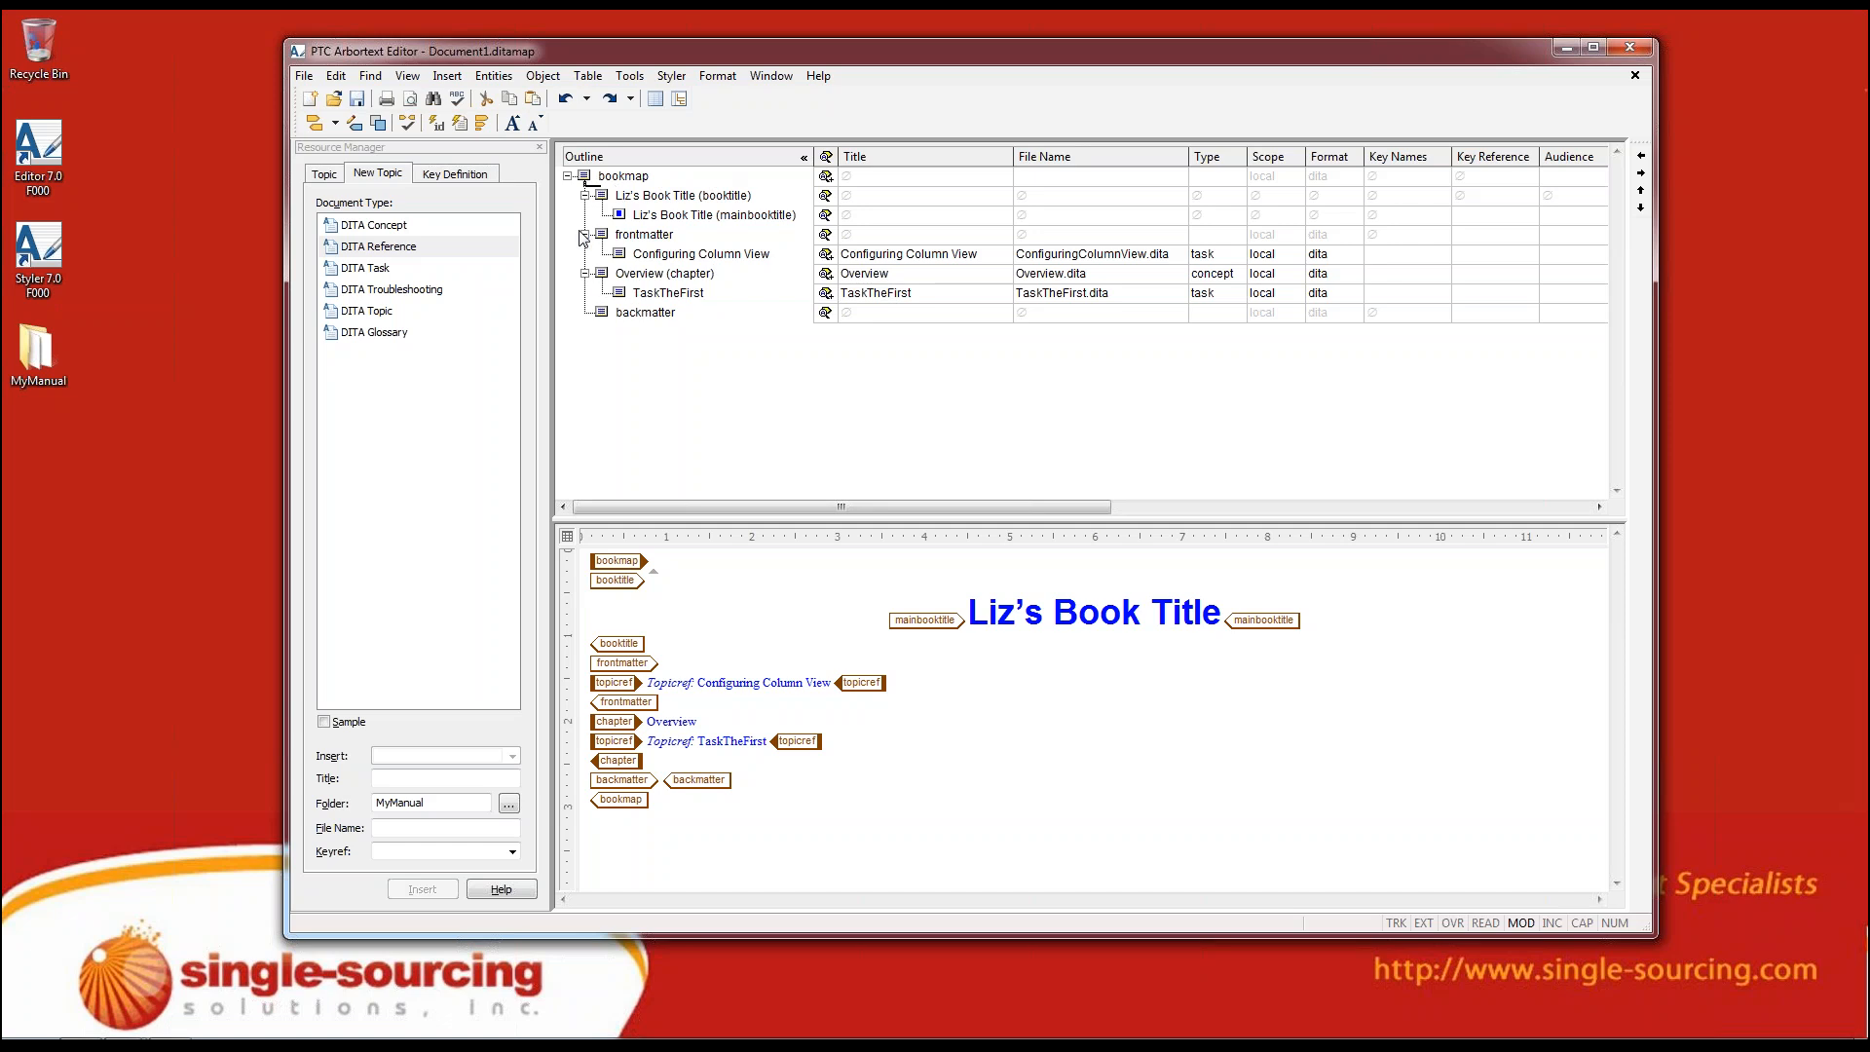
left_click(335, 76)
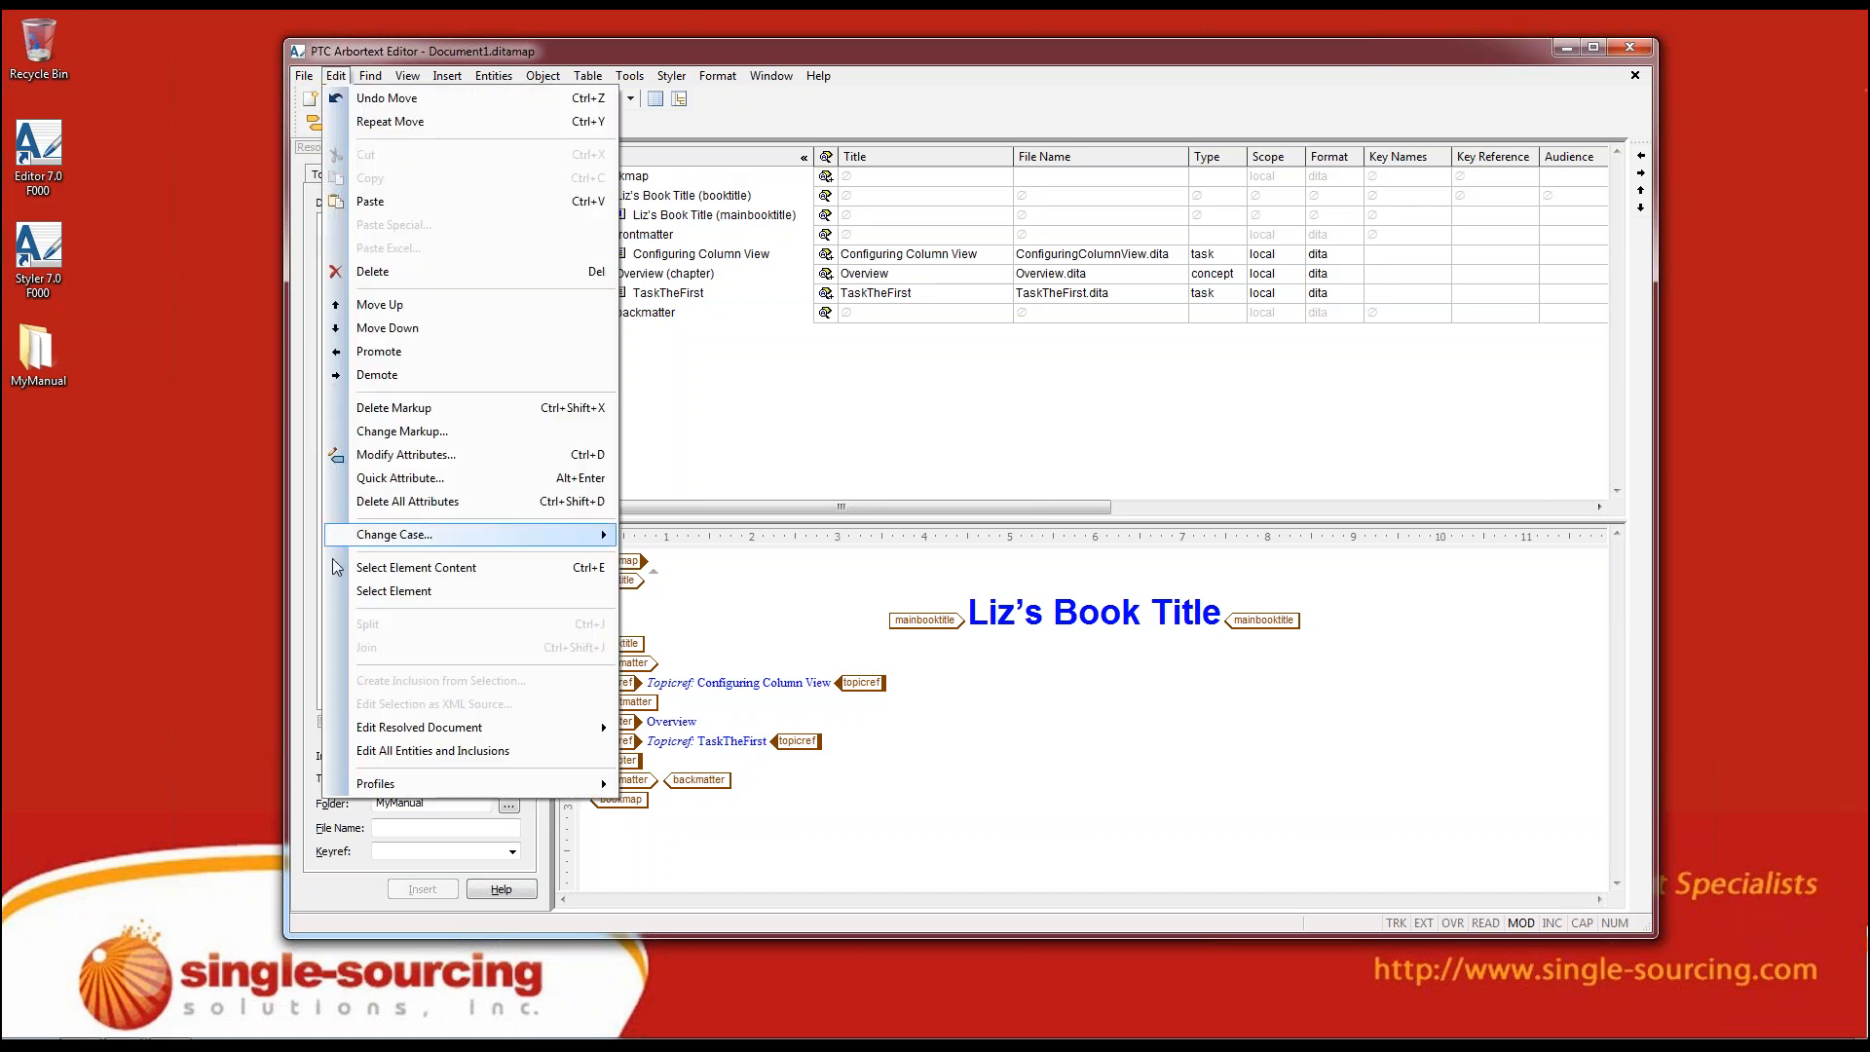
mouse_move(387, 732)
left_click(672, 720)
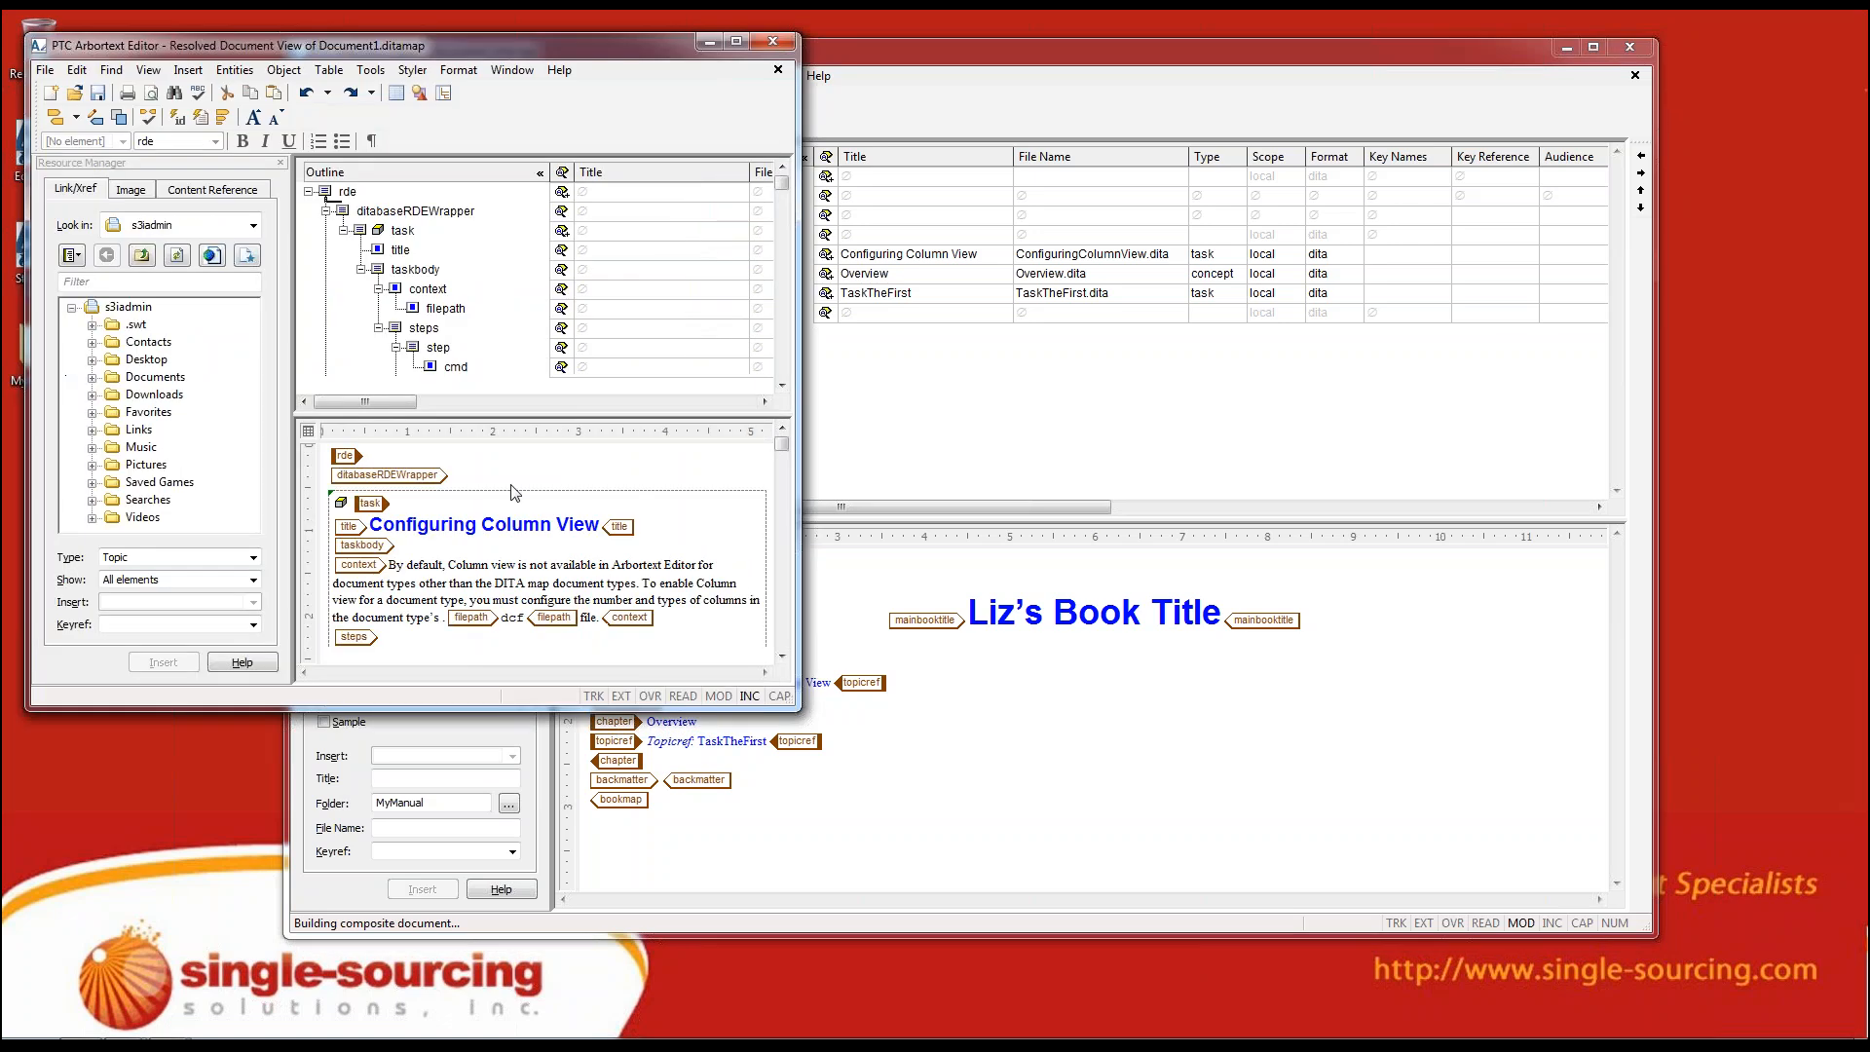
Show the resolved document unsplit in an enlarged window and look through its topics from Configuring Column View to TaskTheFirst
left_click(510, 73)
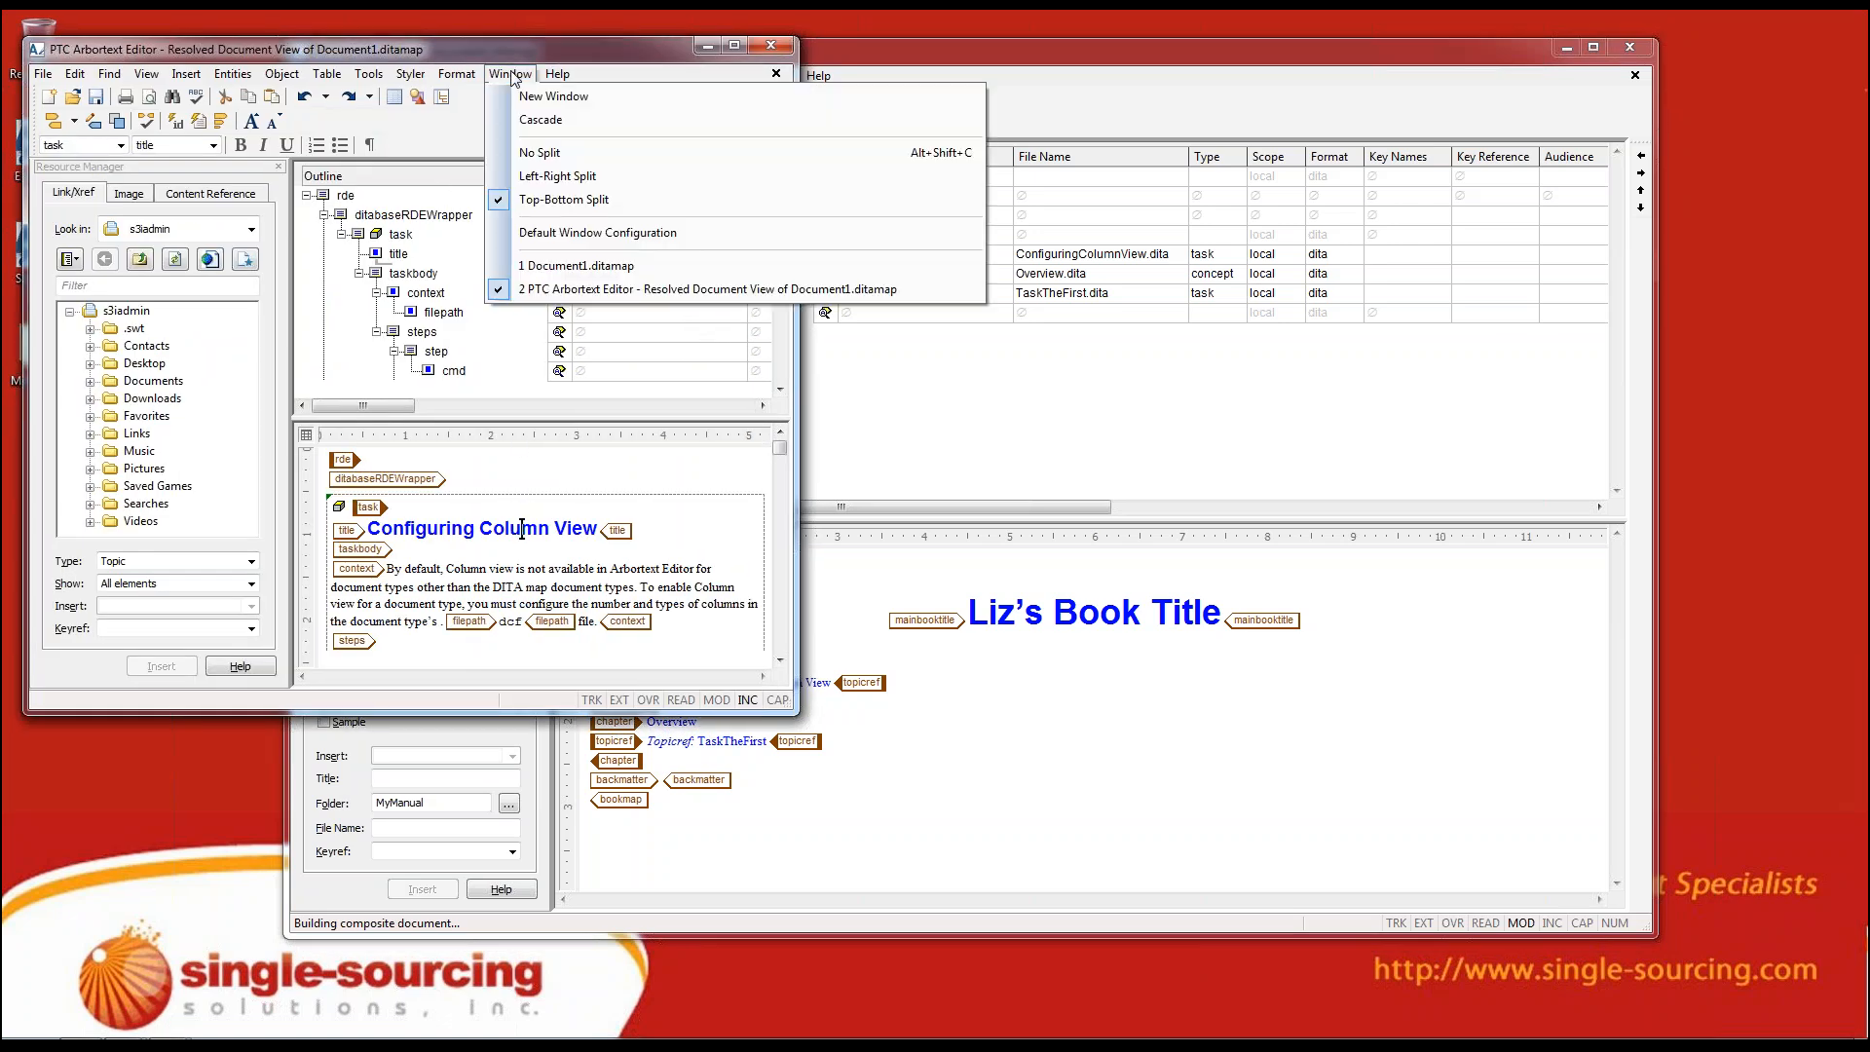
left_click(534, 153)
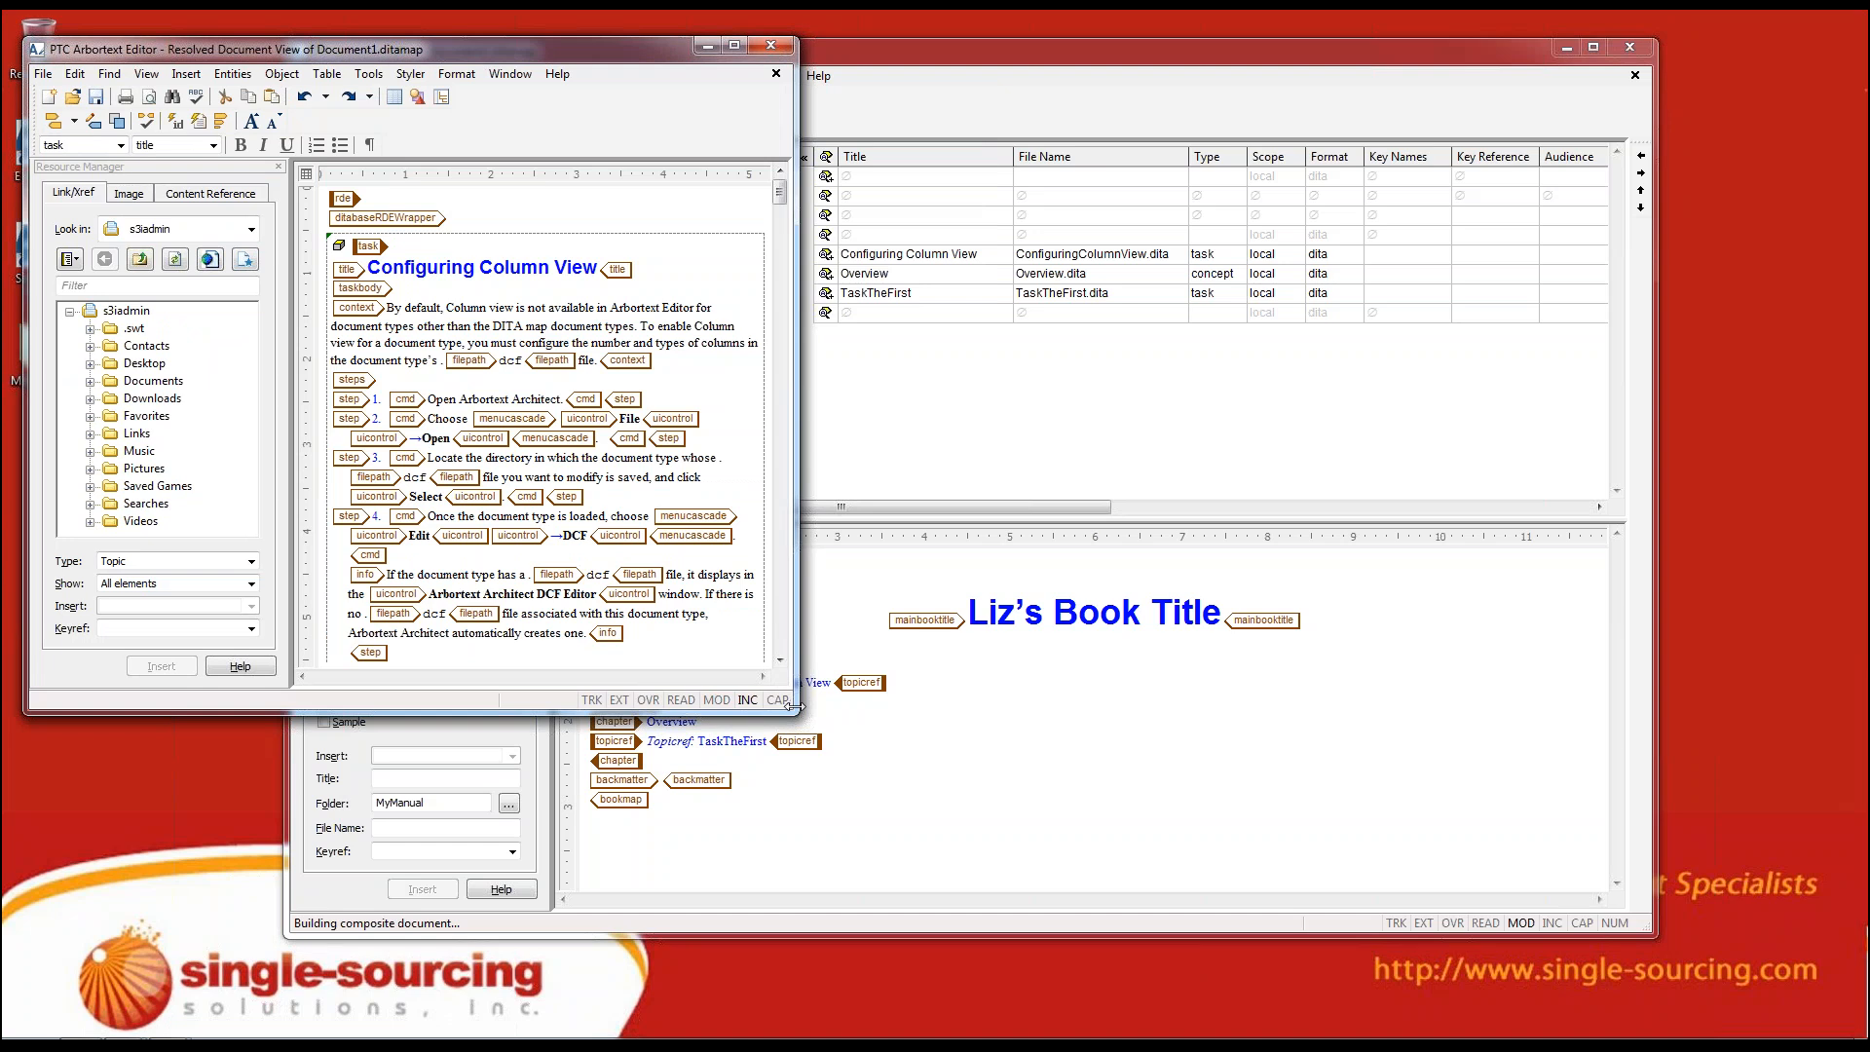
left_click_drag(795, 704, 1509, 977)
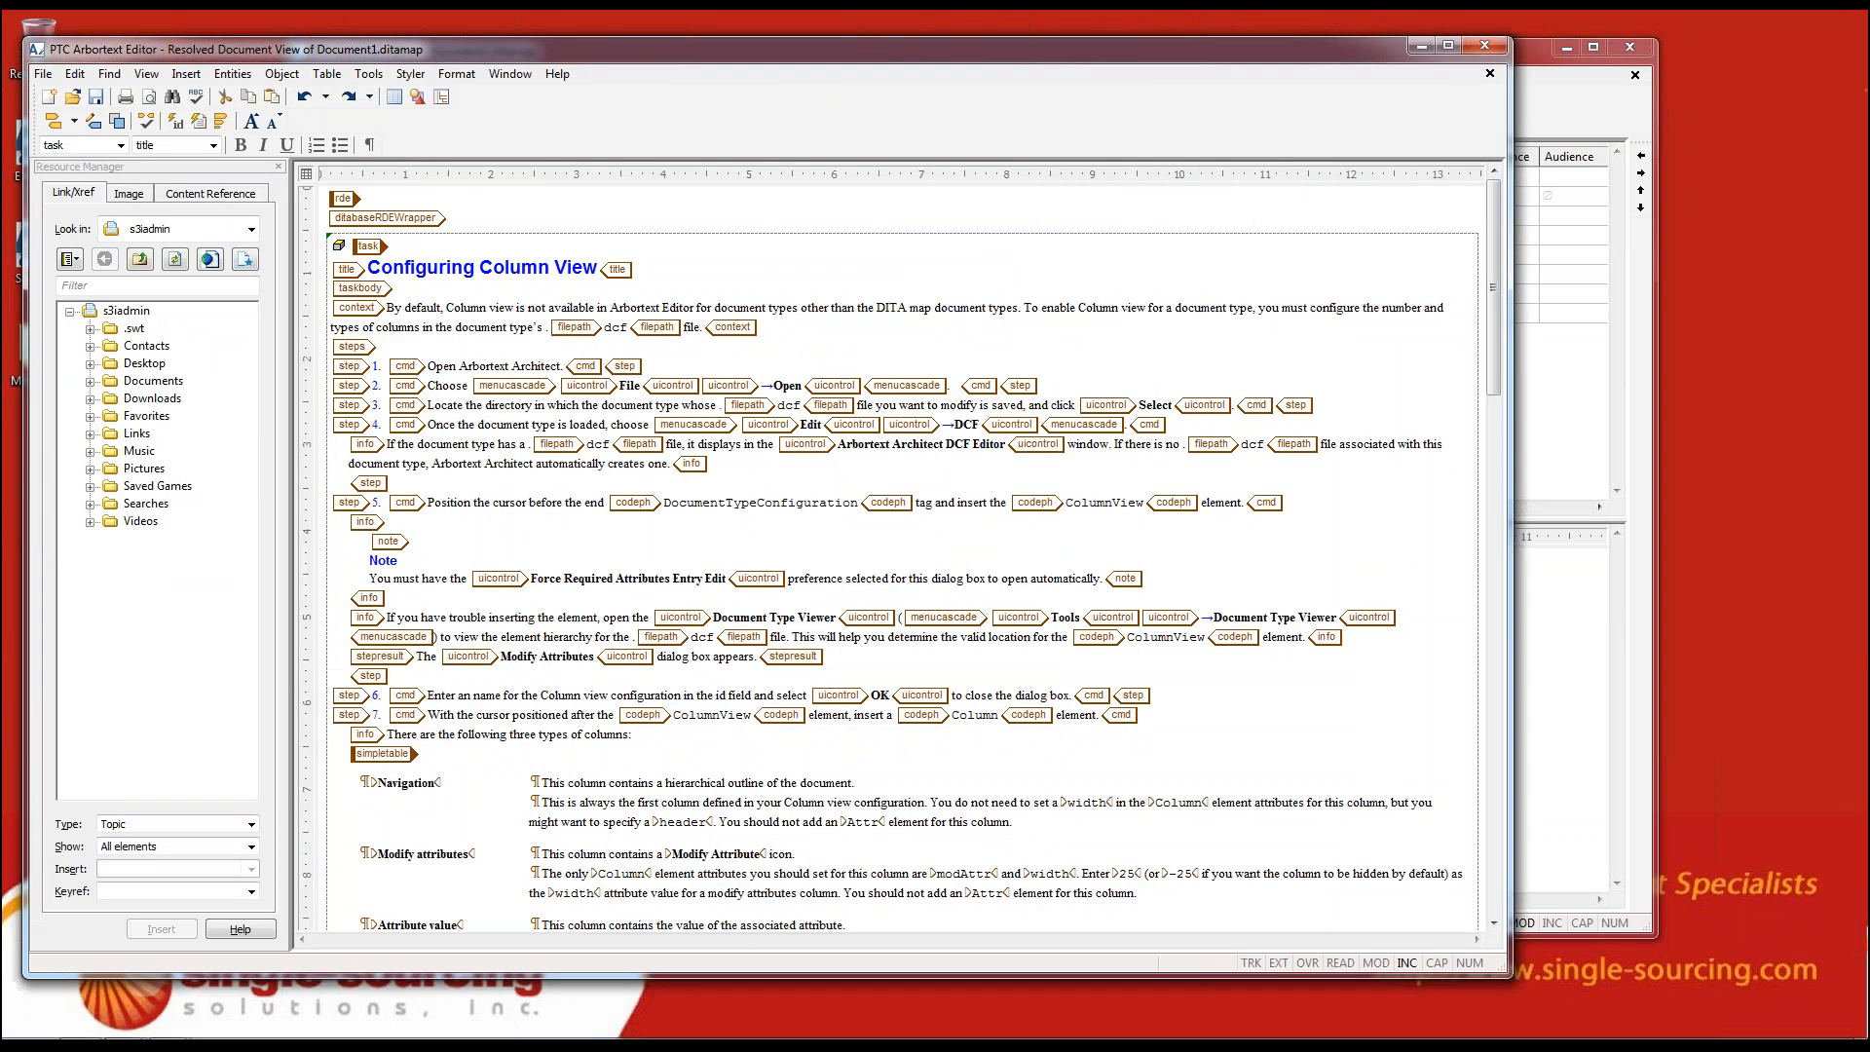
scroll(915, 561, "down", 5)
scroll(915, 561, "down", 15)
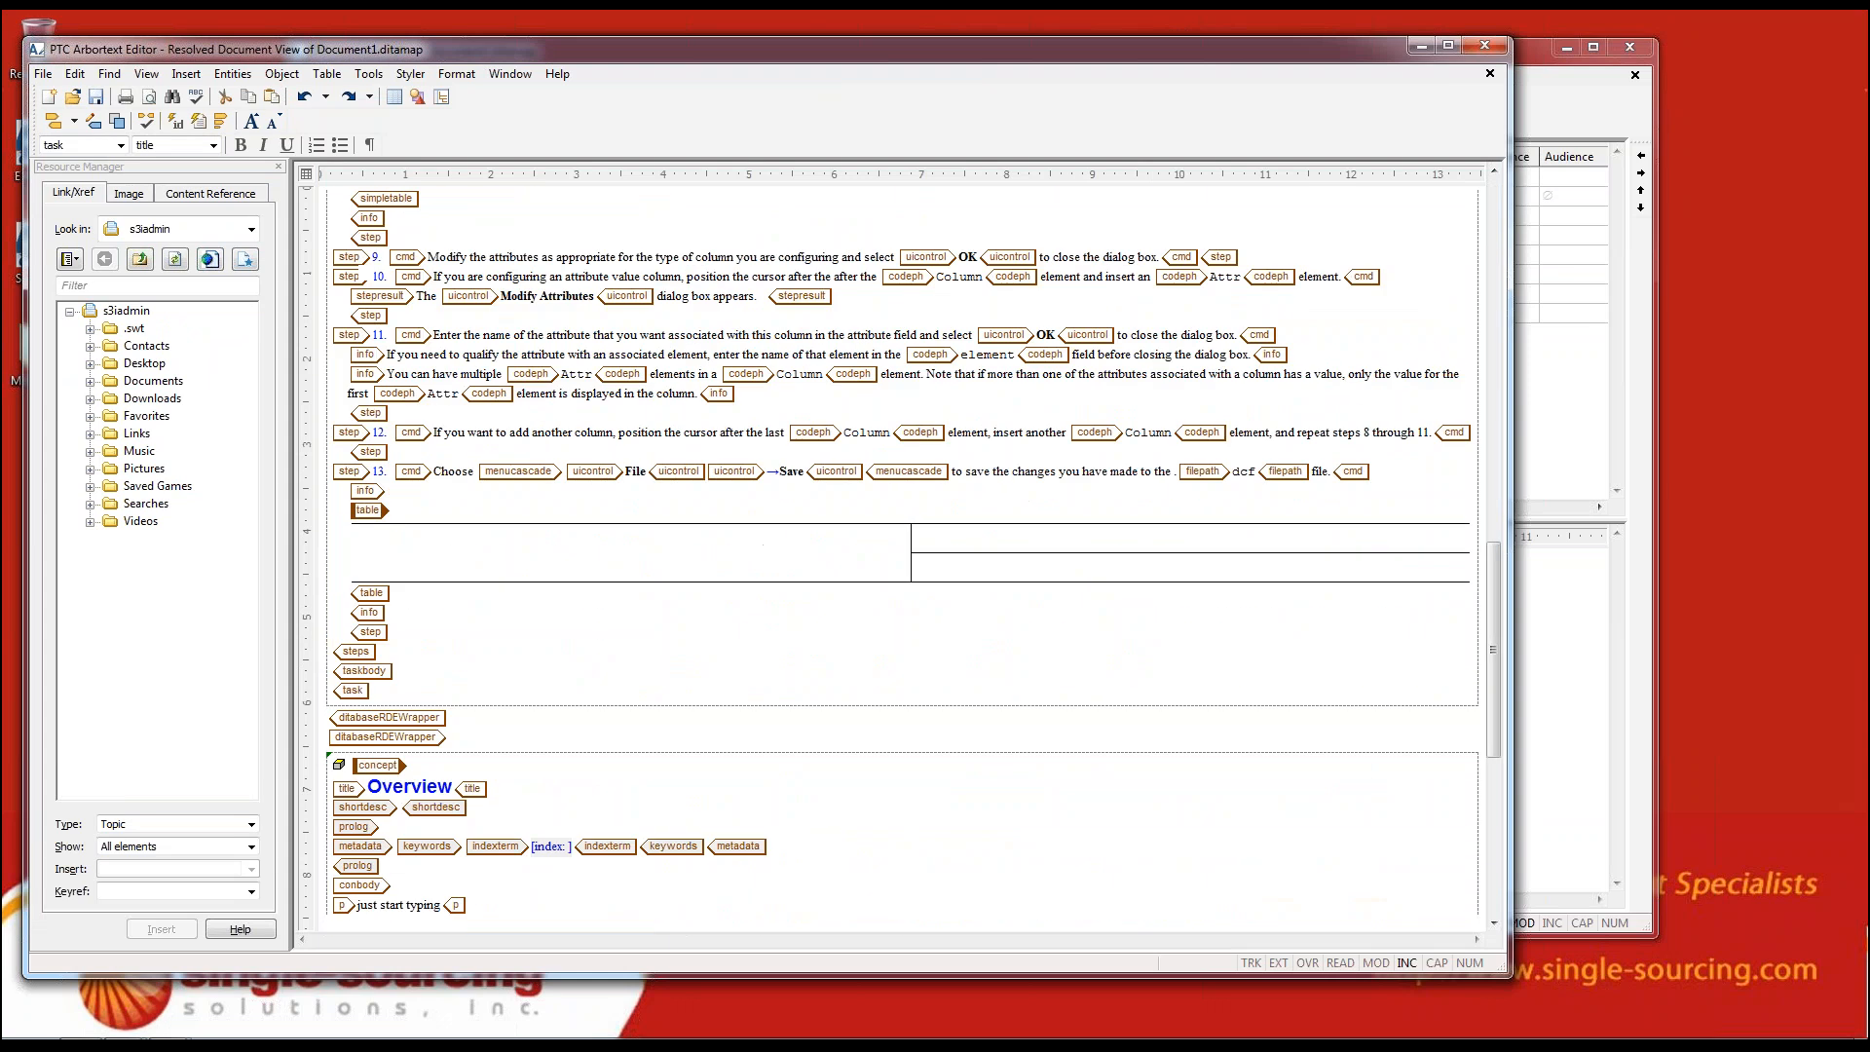
scroll(900, 561, "down", 15)
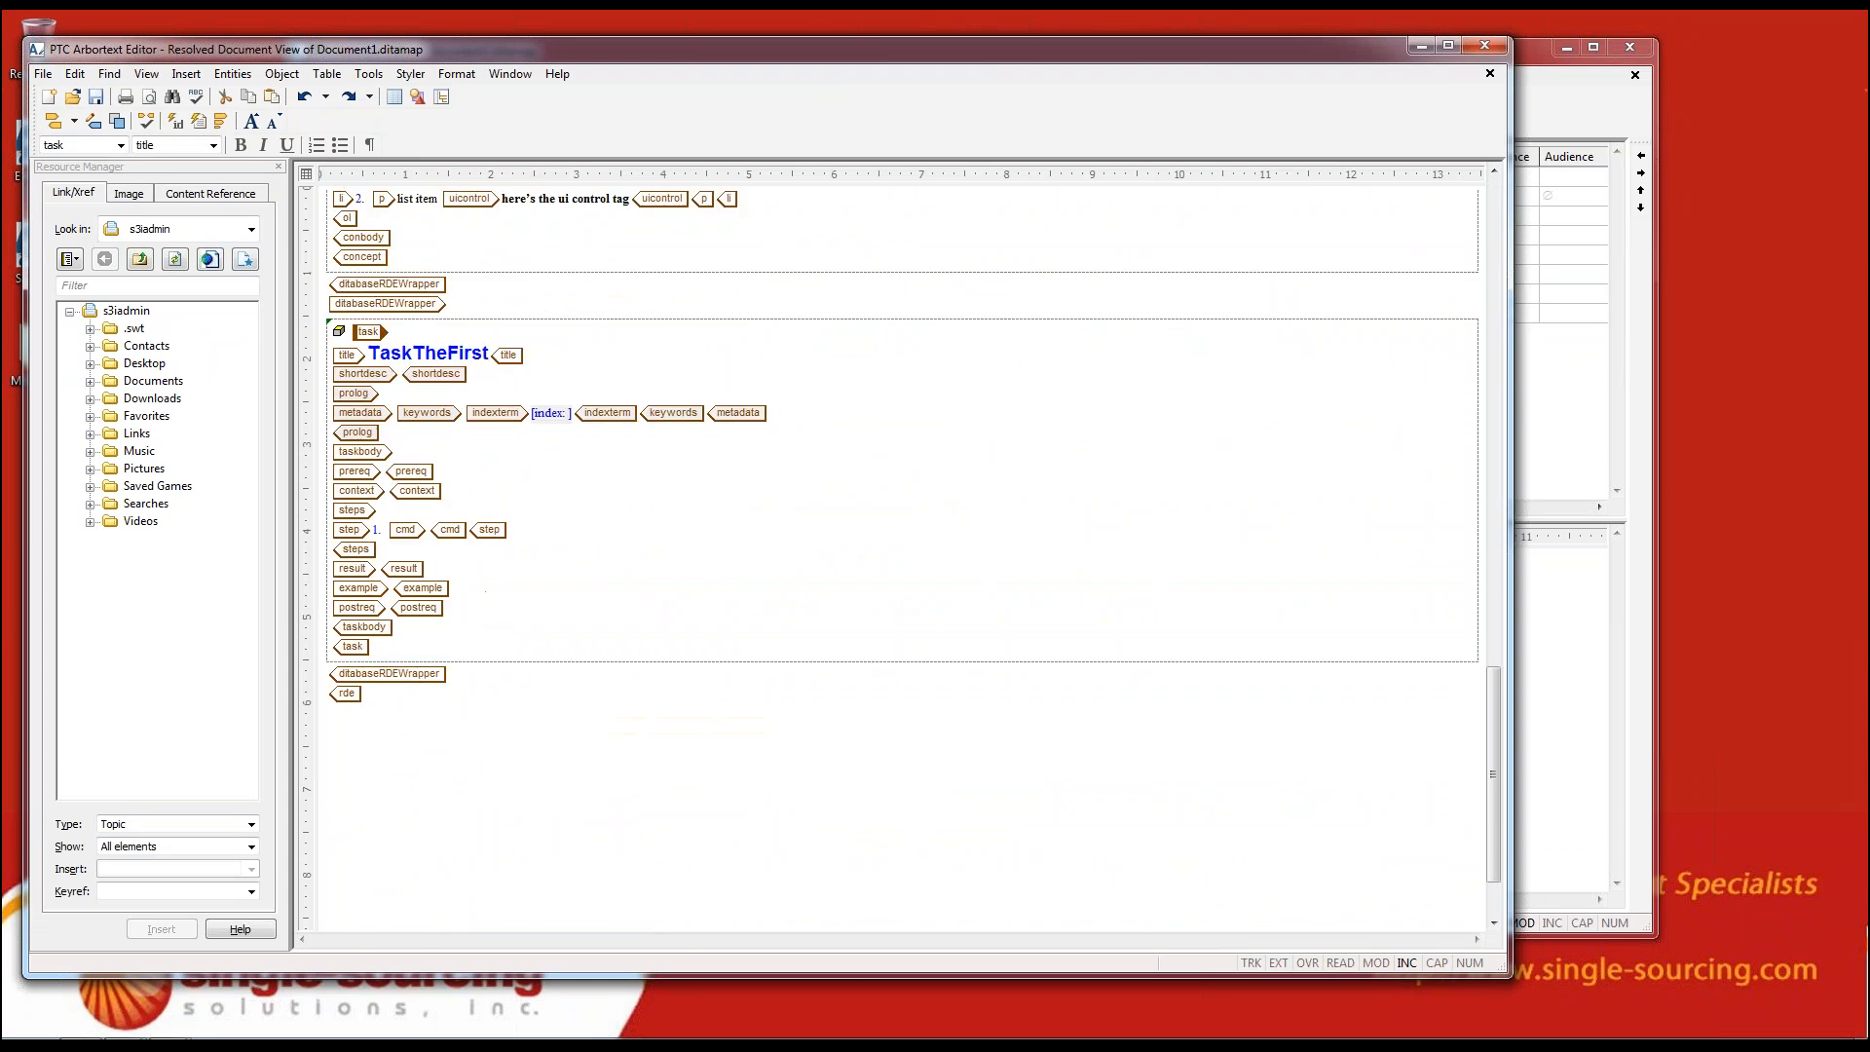
Highlight the whole Overview concept and the whole TaskTheFirst task in turn to examine where each topic begins and ends
scroll(988, 750, "down", 3)
scroll(988, 750, "up", 8)
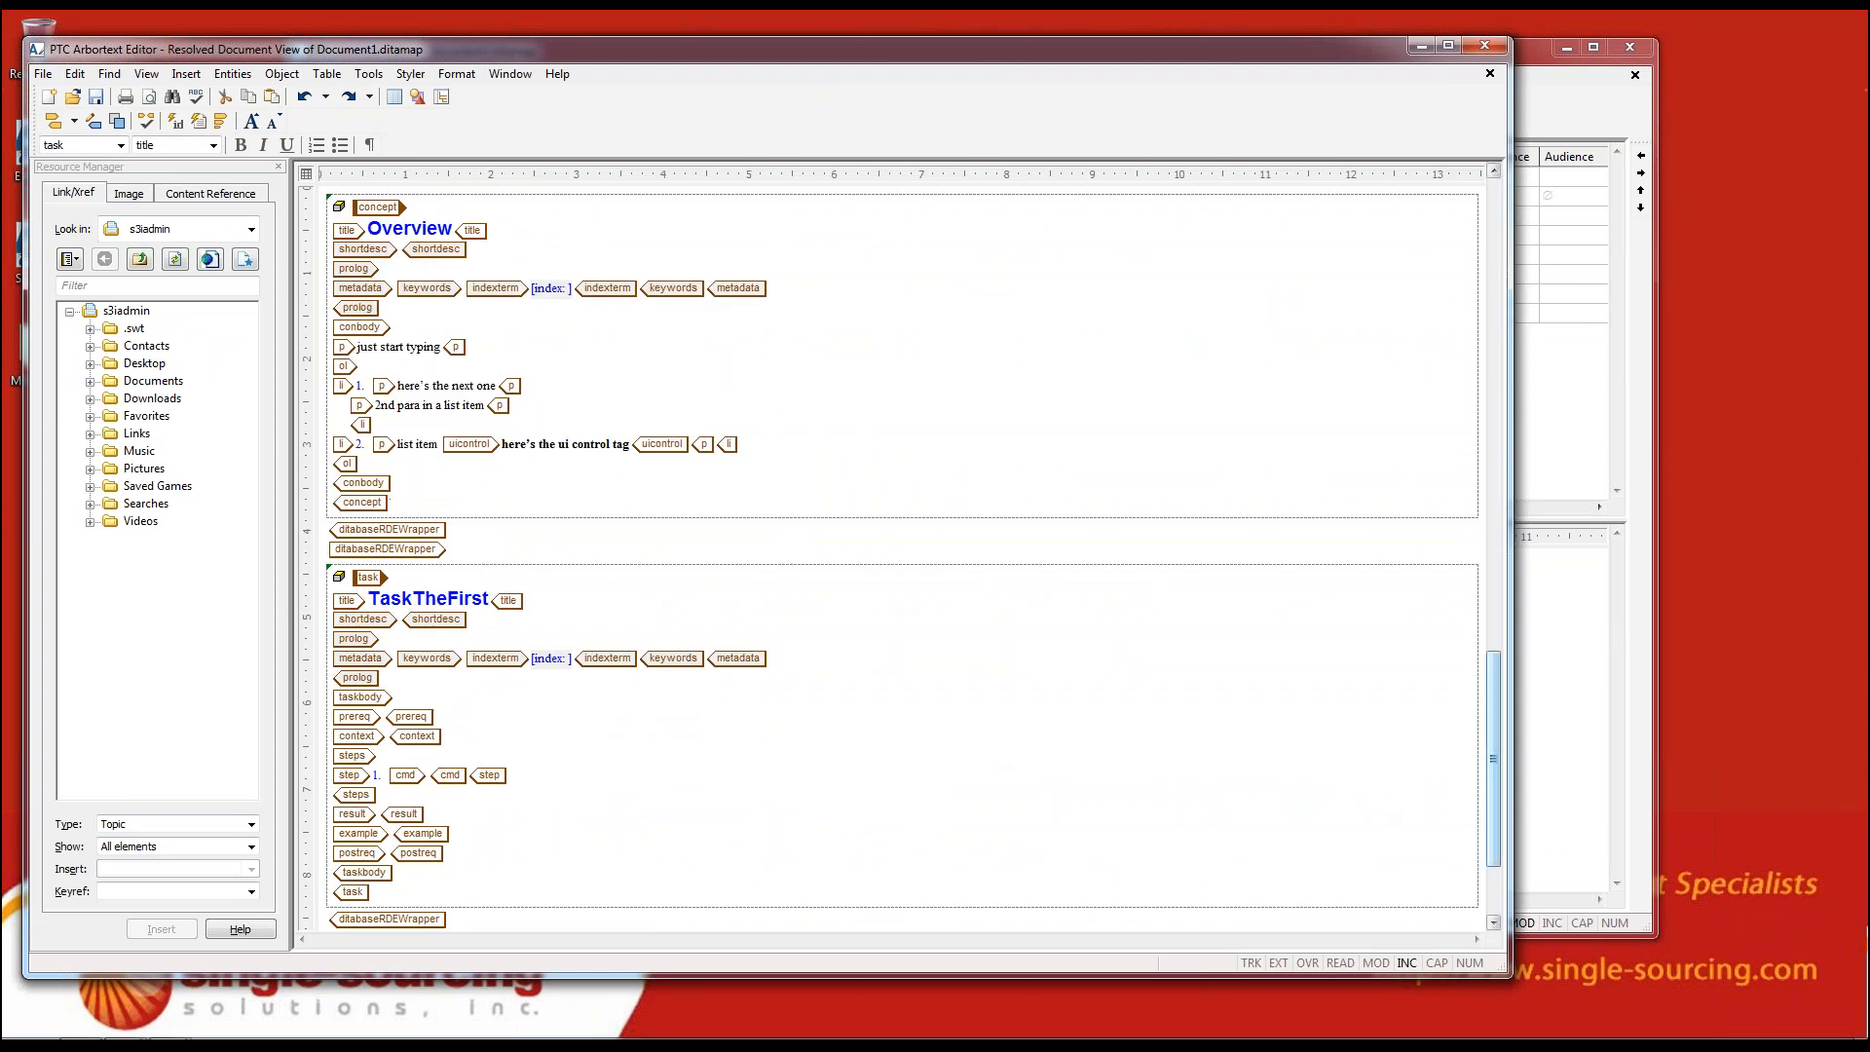
left_click_drag(1495, 783, 1495, 774)
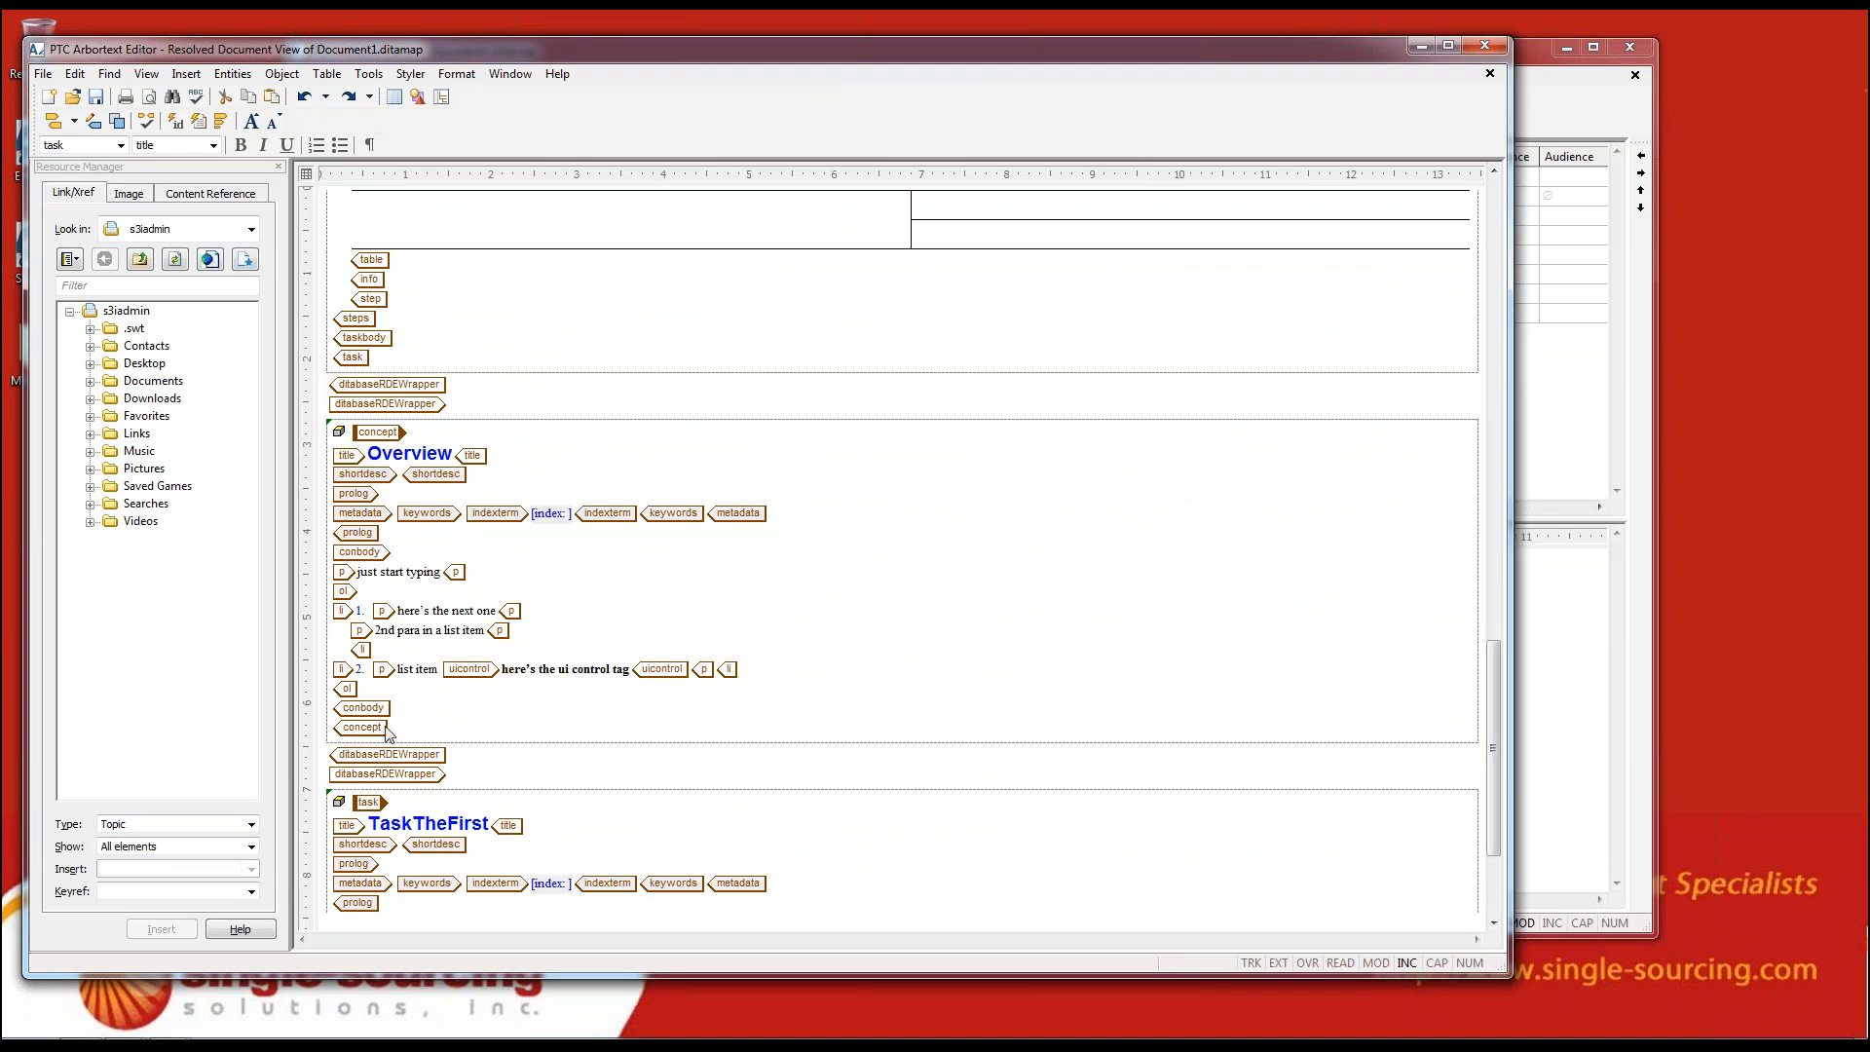
left_click(375, 730)
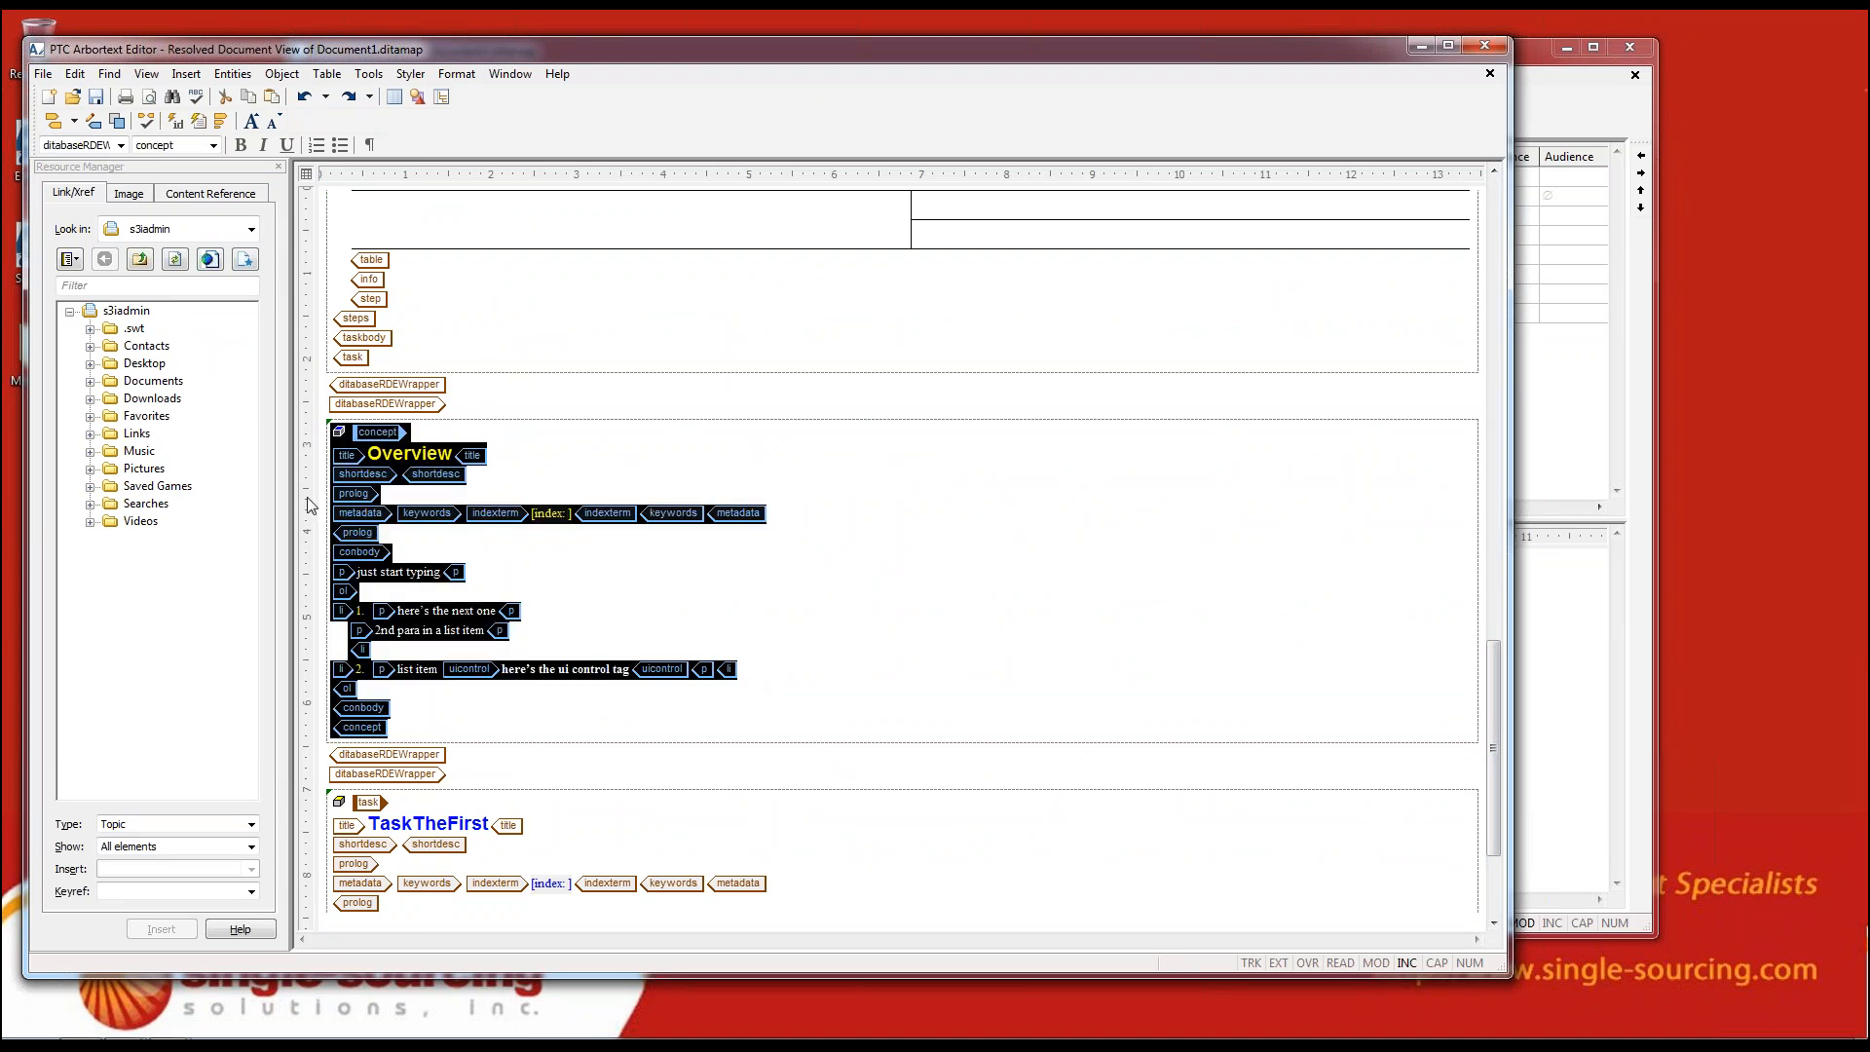
left_click(827, 780)
scroll(780, 793, "down", 3)
left_click(779, 840)
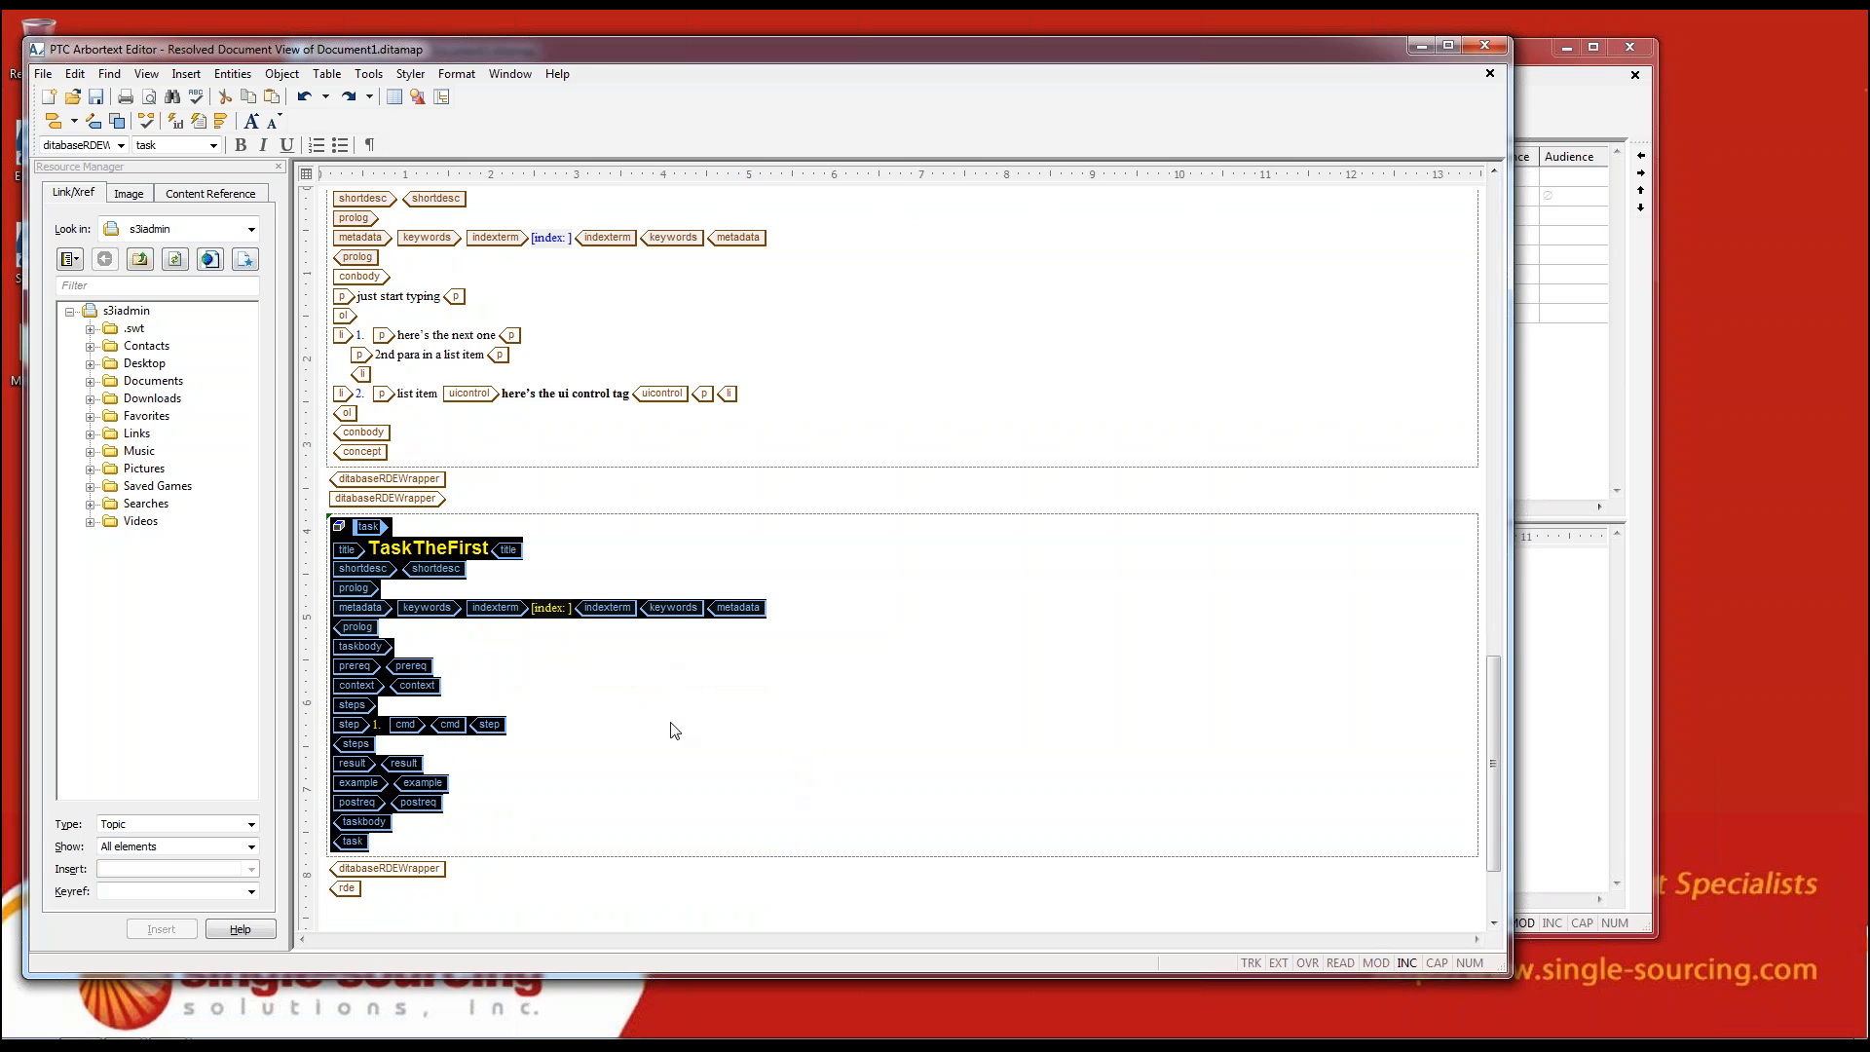
Append "by" and the author's first name to the TaskTheFirst title in the resolved document, and save the change
scroll(675, 731, "up", 15)
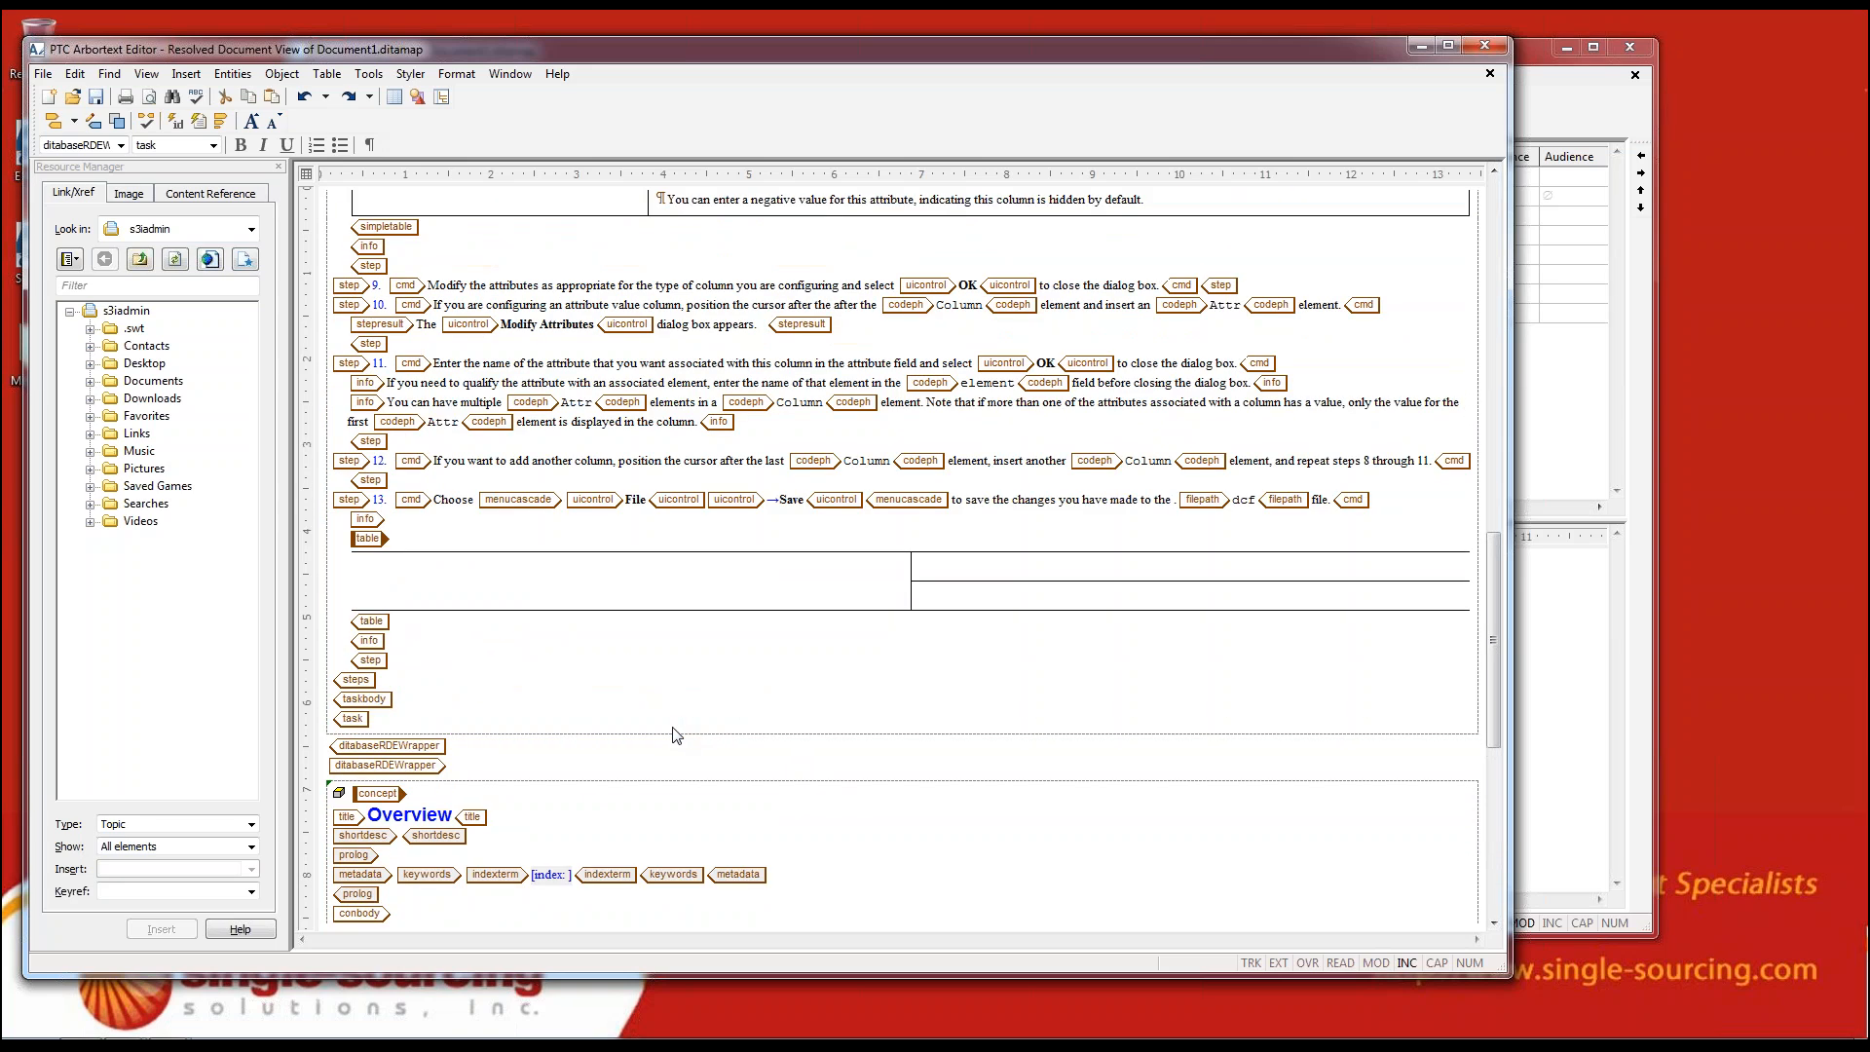
scroll(675, 733, "up", 5)
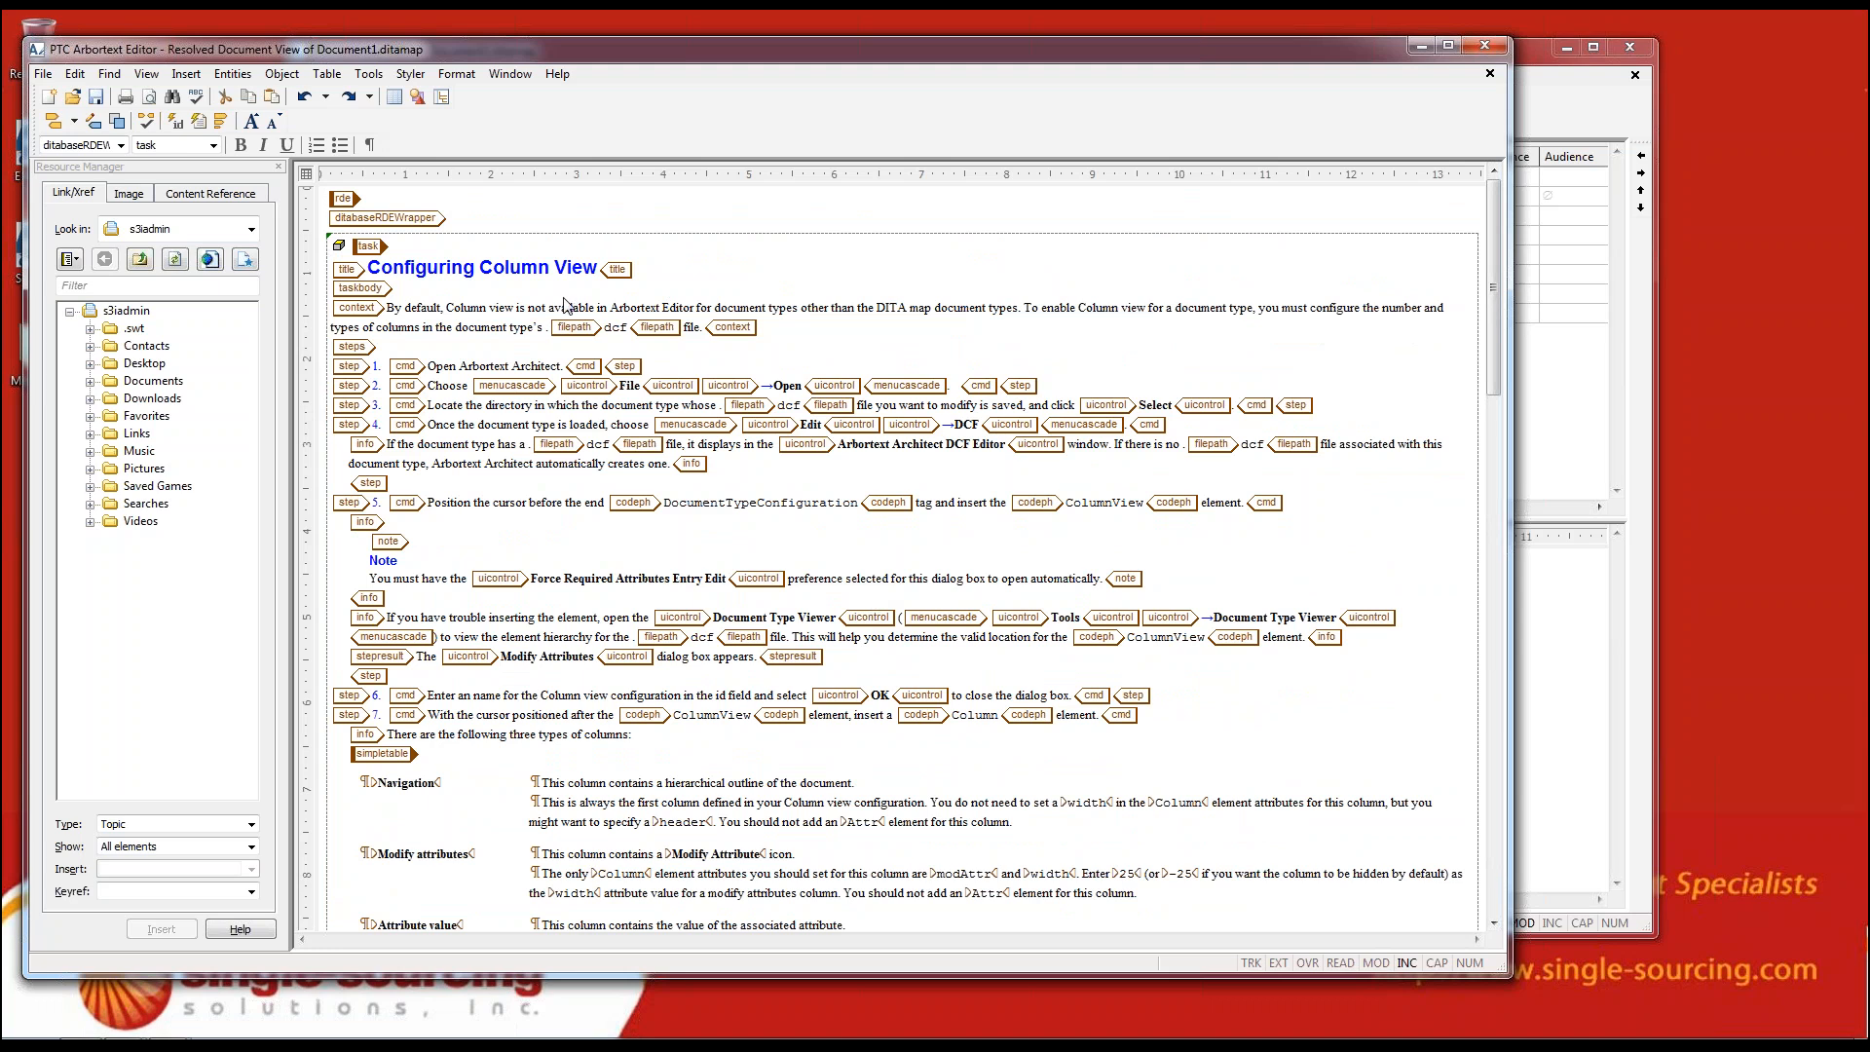
scroll(623, 448, "down", 10)
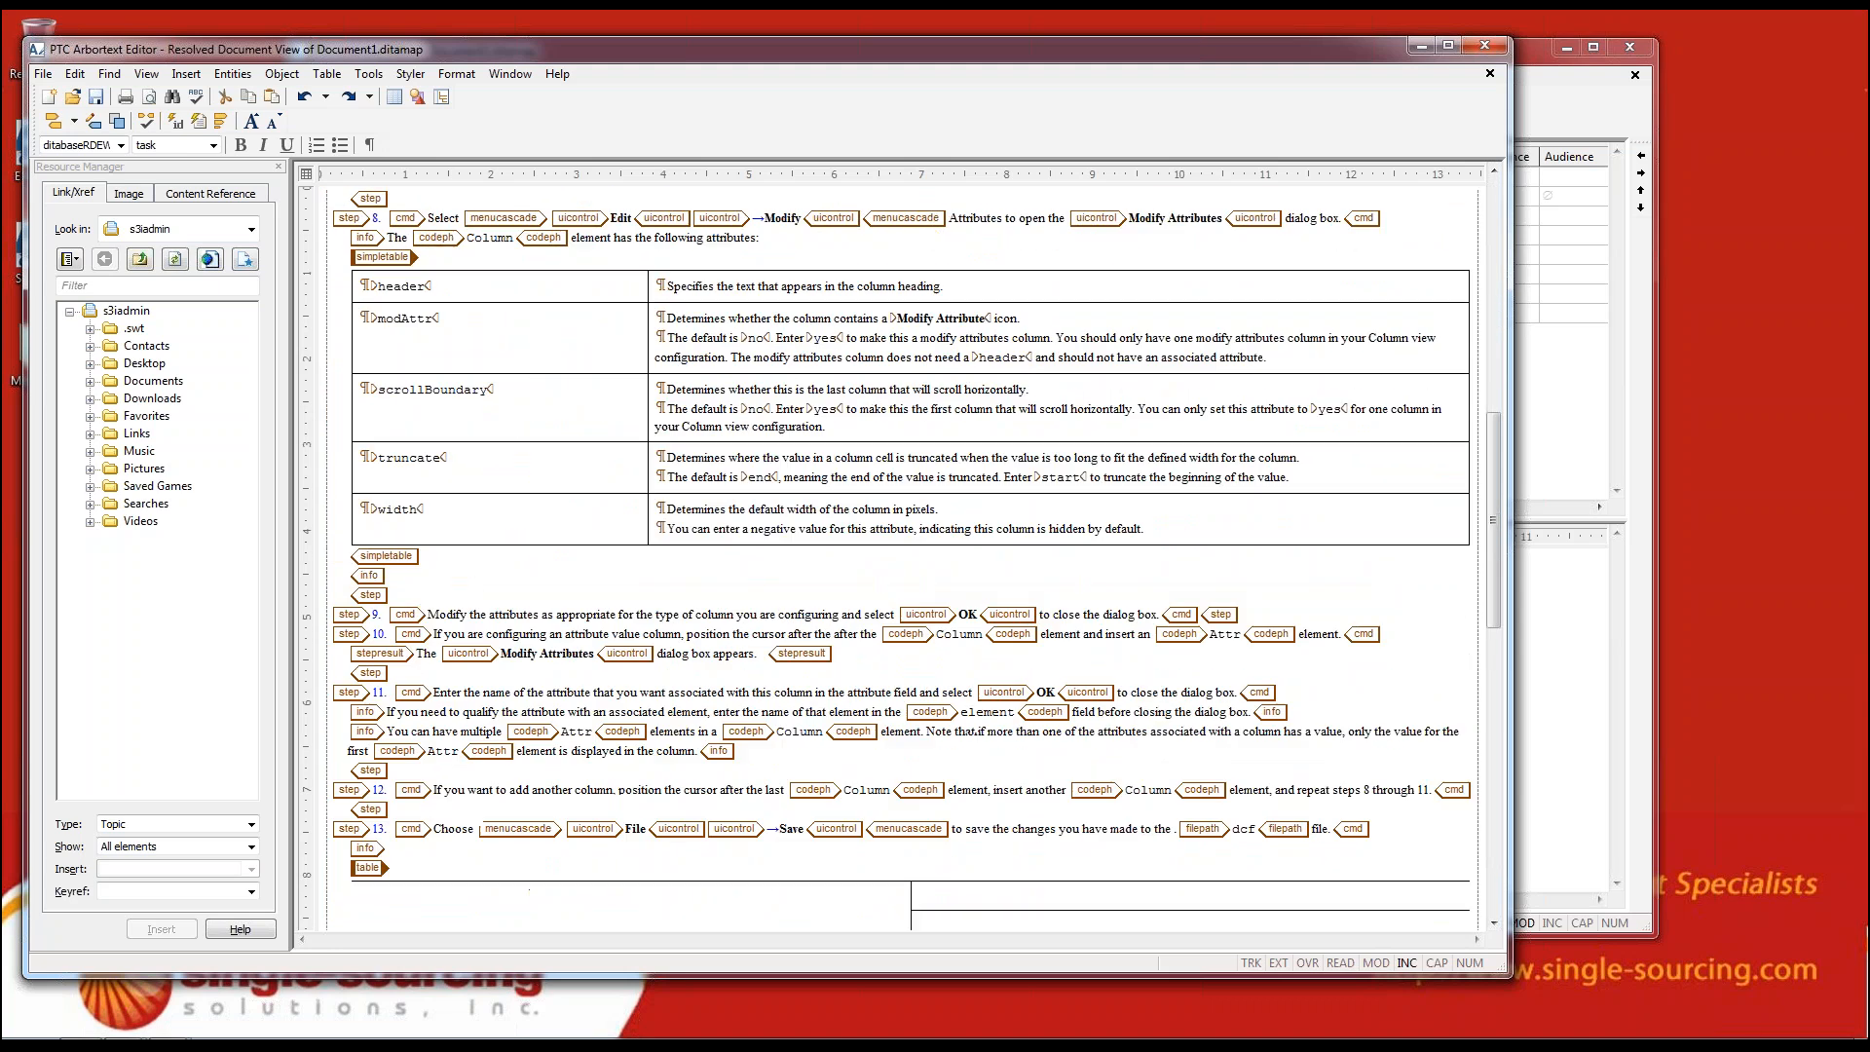
scroll(903, 559, "down", 15)
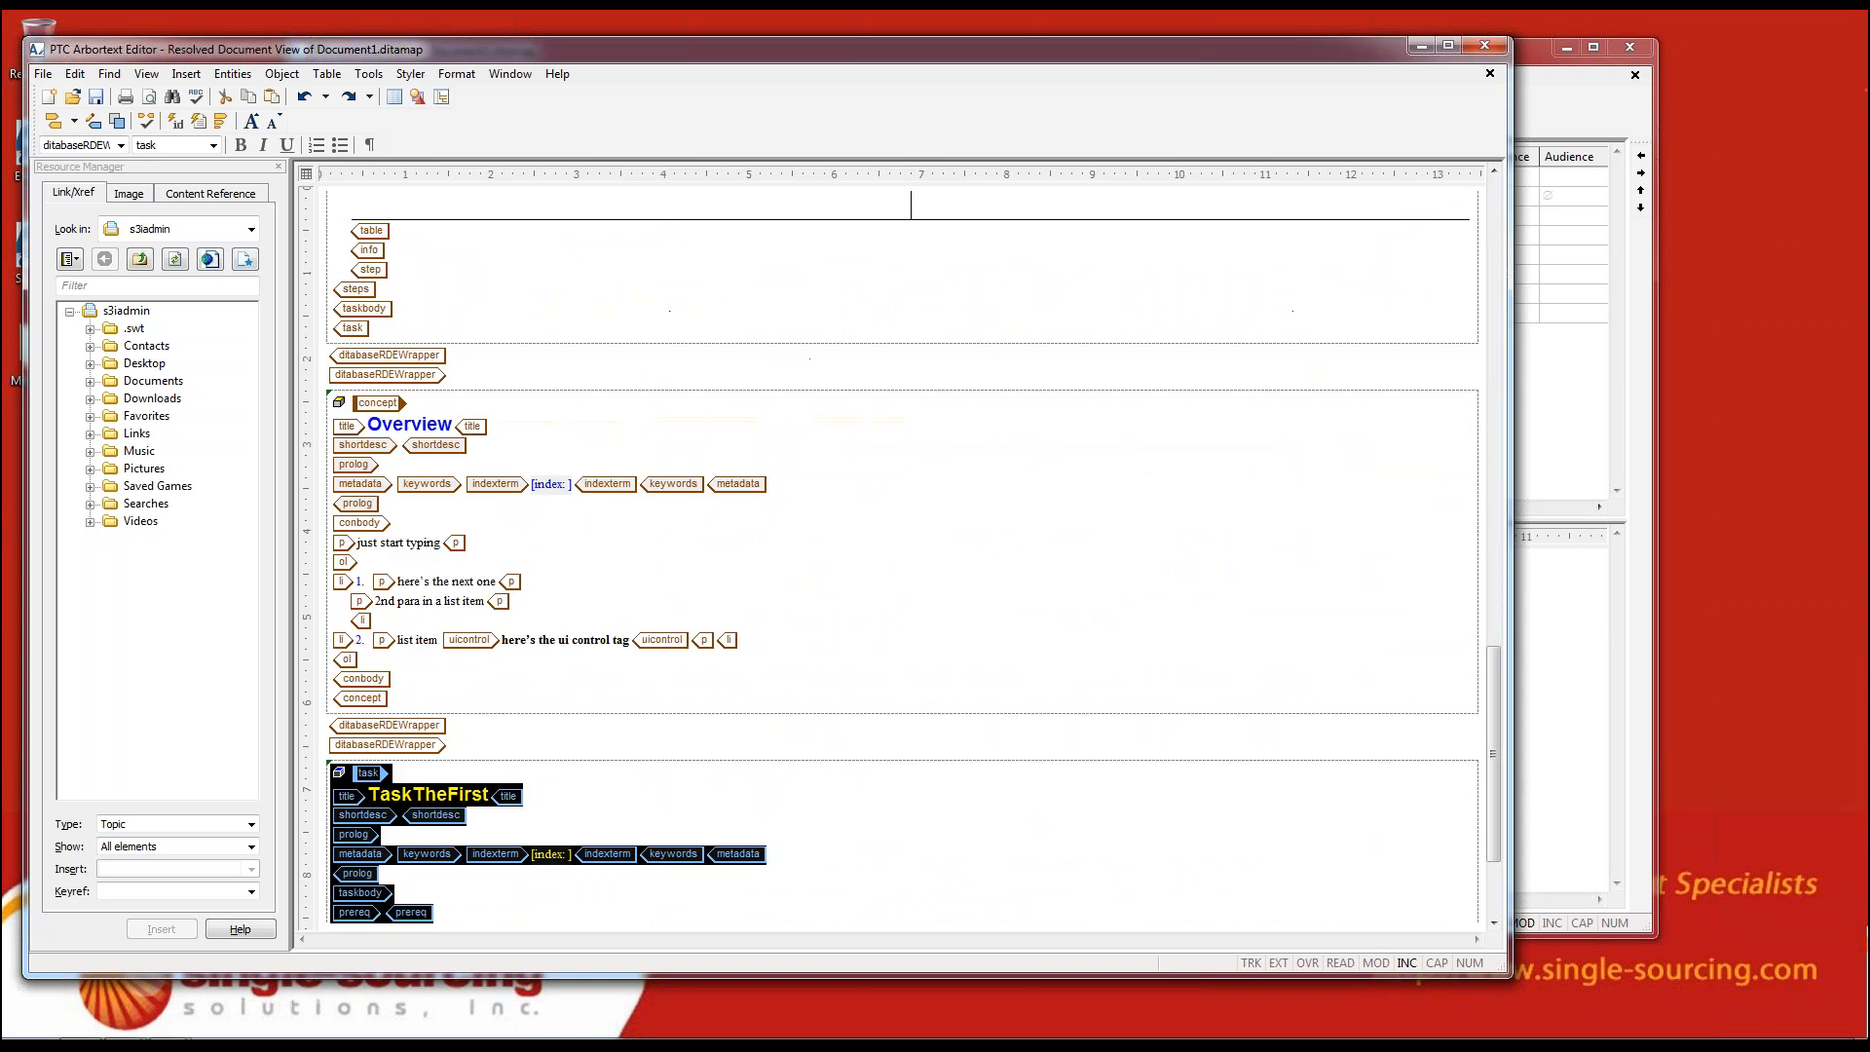
left_click(516, 537)
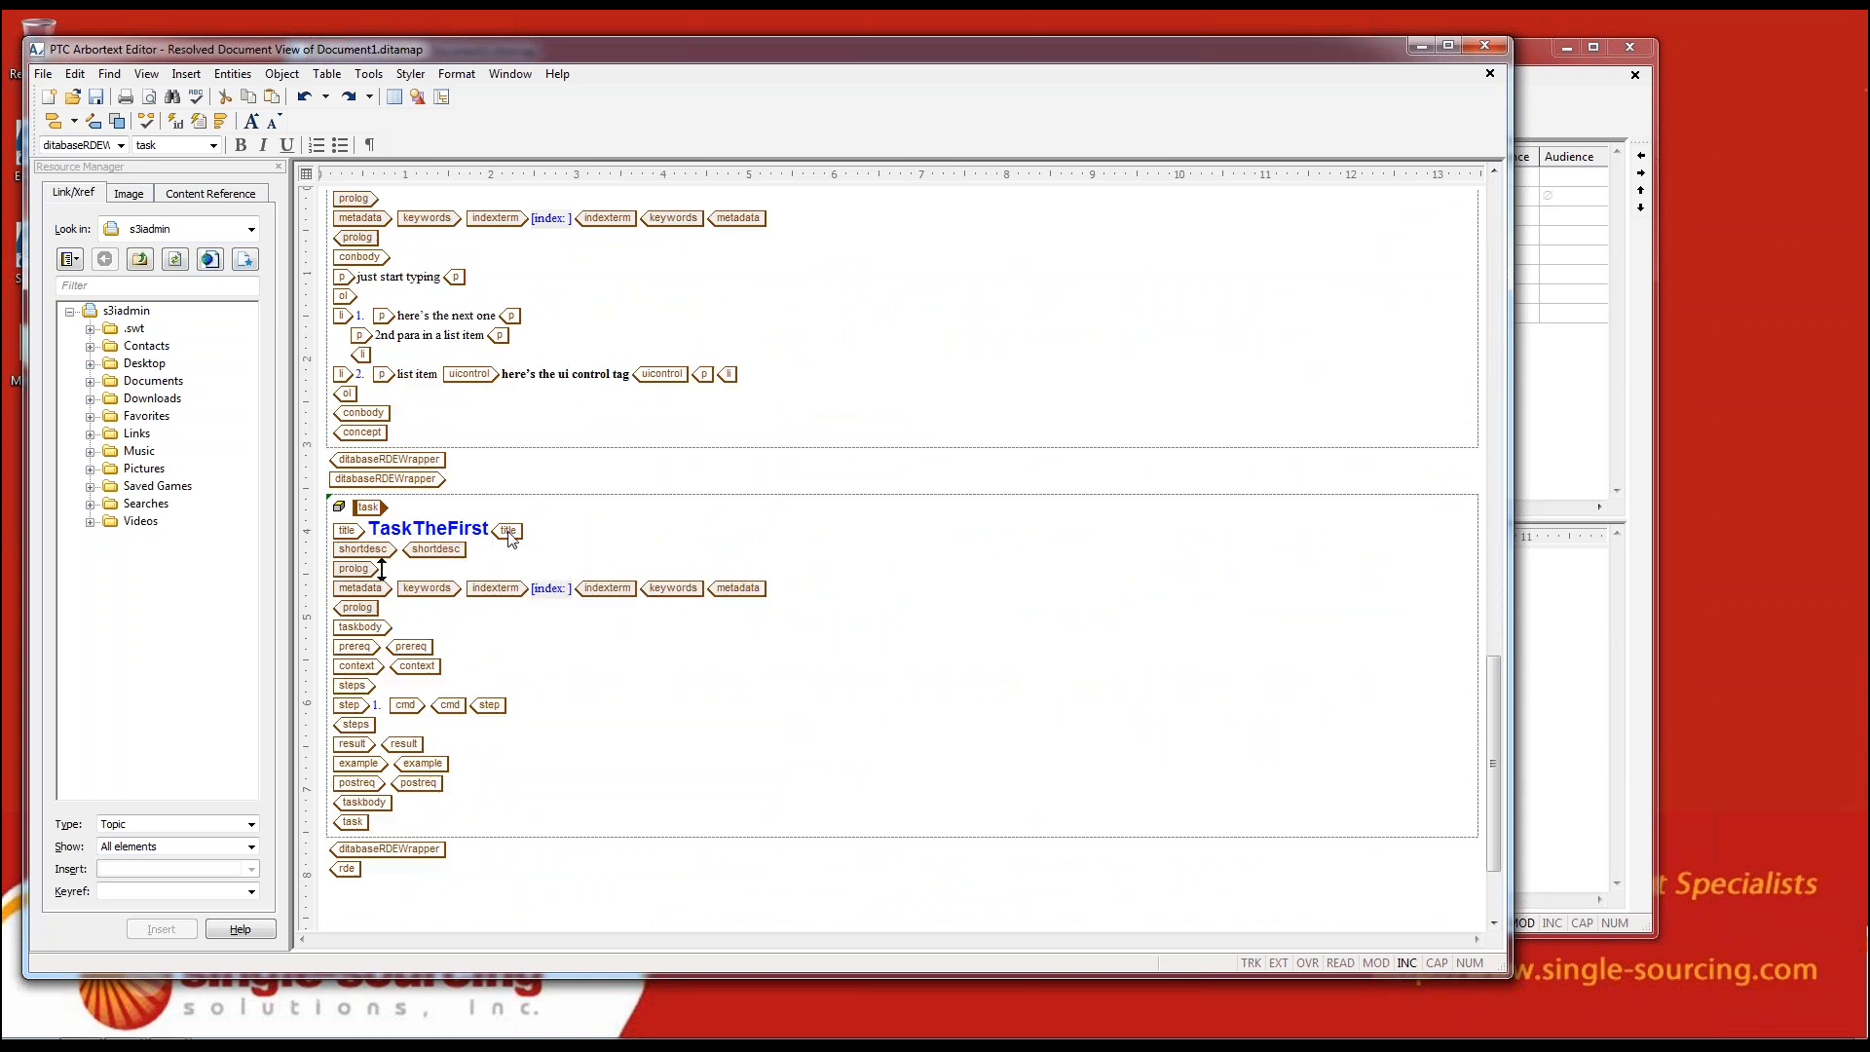
left_click(492, 533)
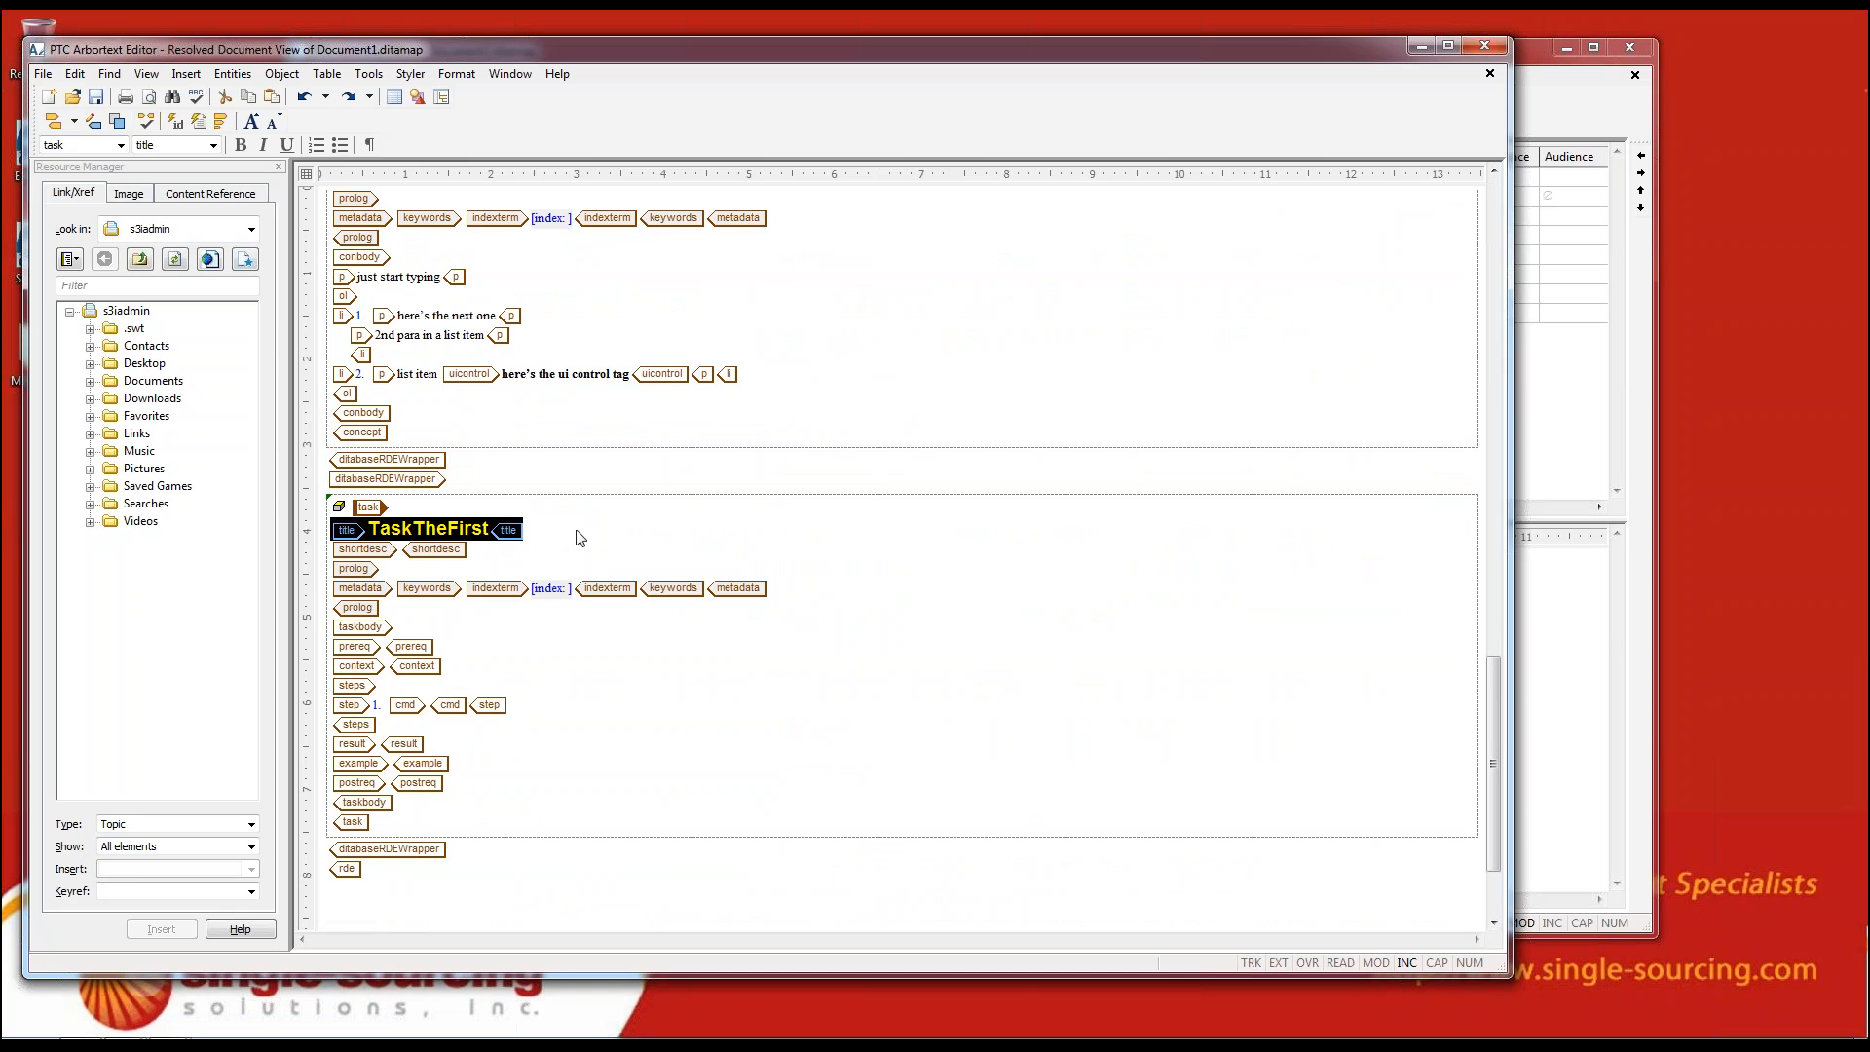
left_click(501, 541)
type("by")
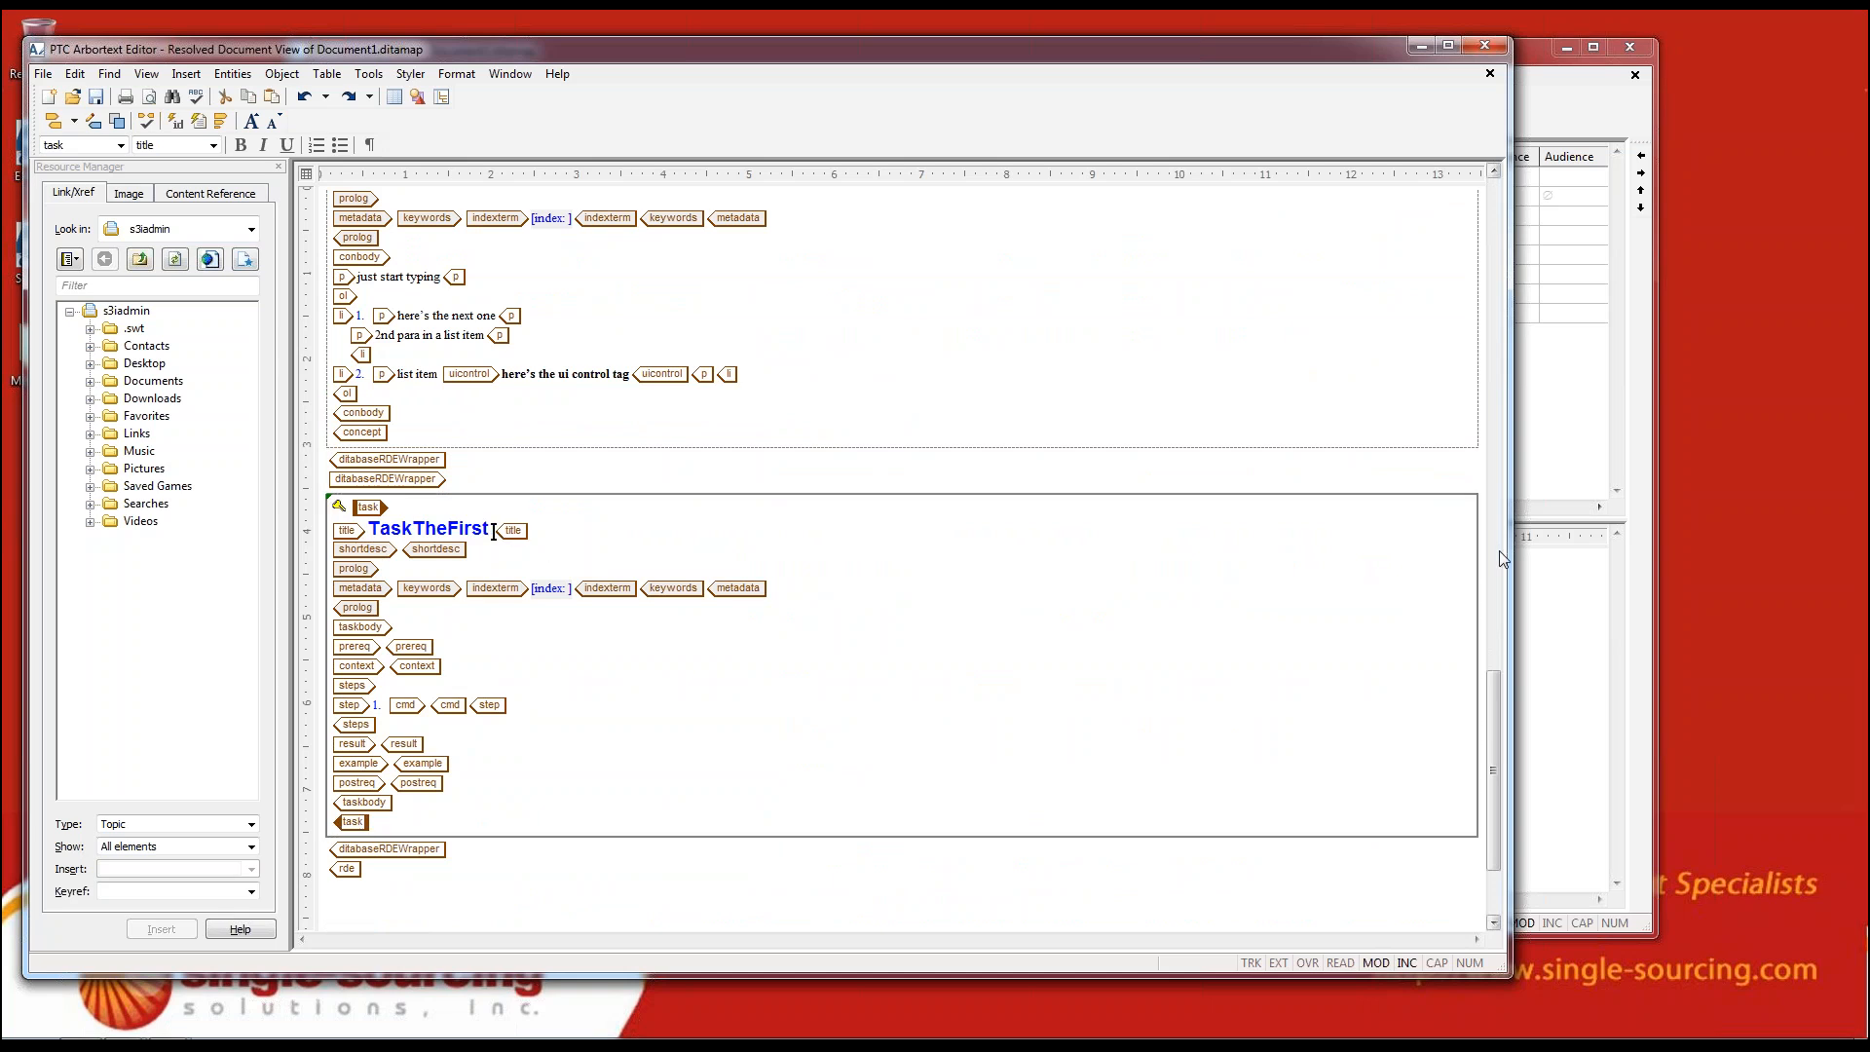
type(" Liz")
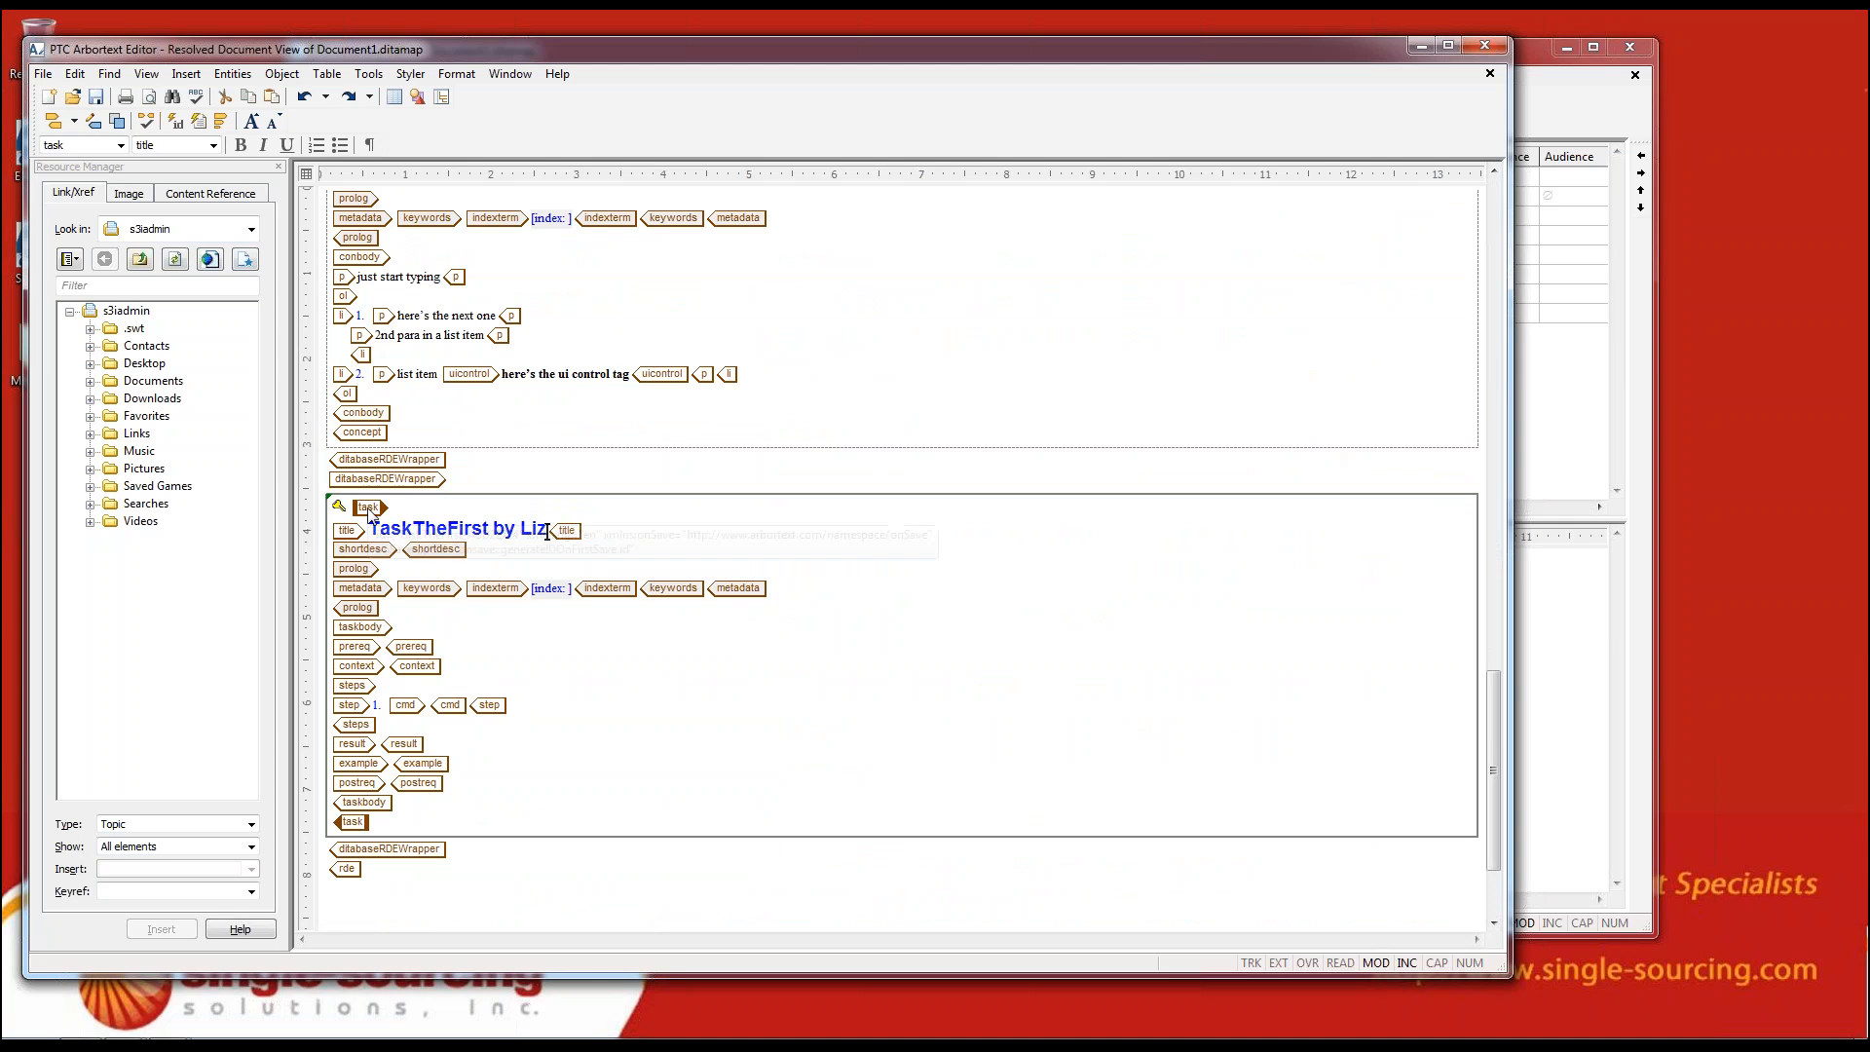
mouse_move(369, 514)
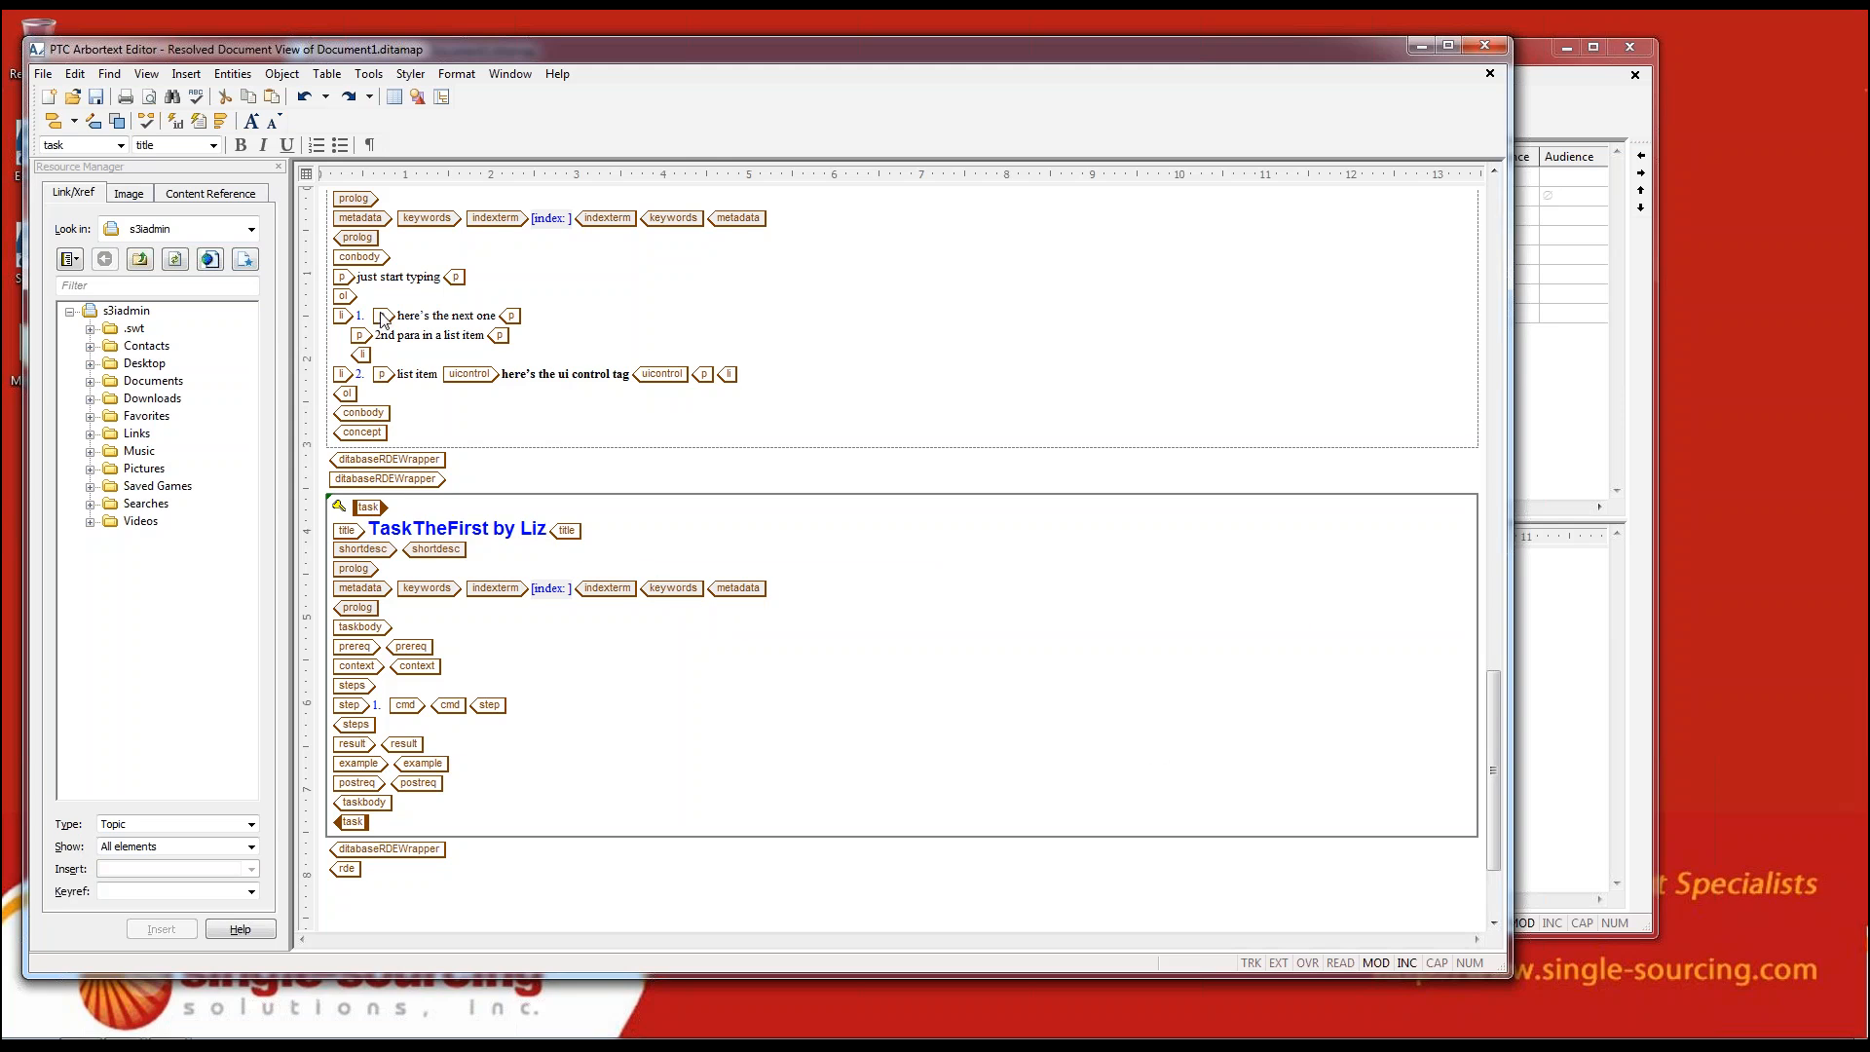
left_click(98, 99)
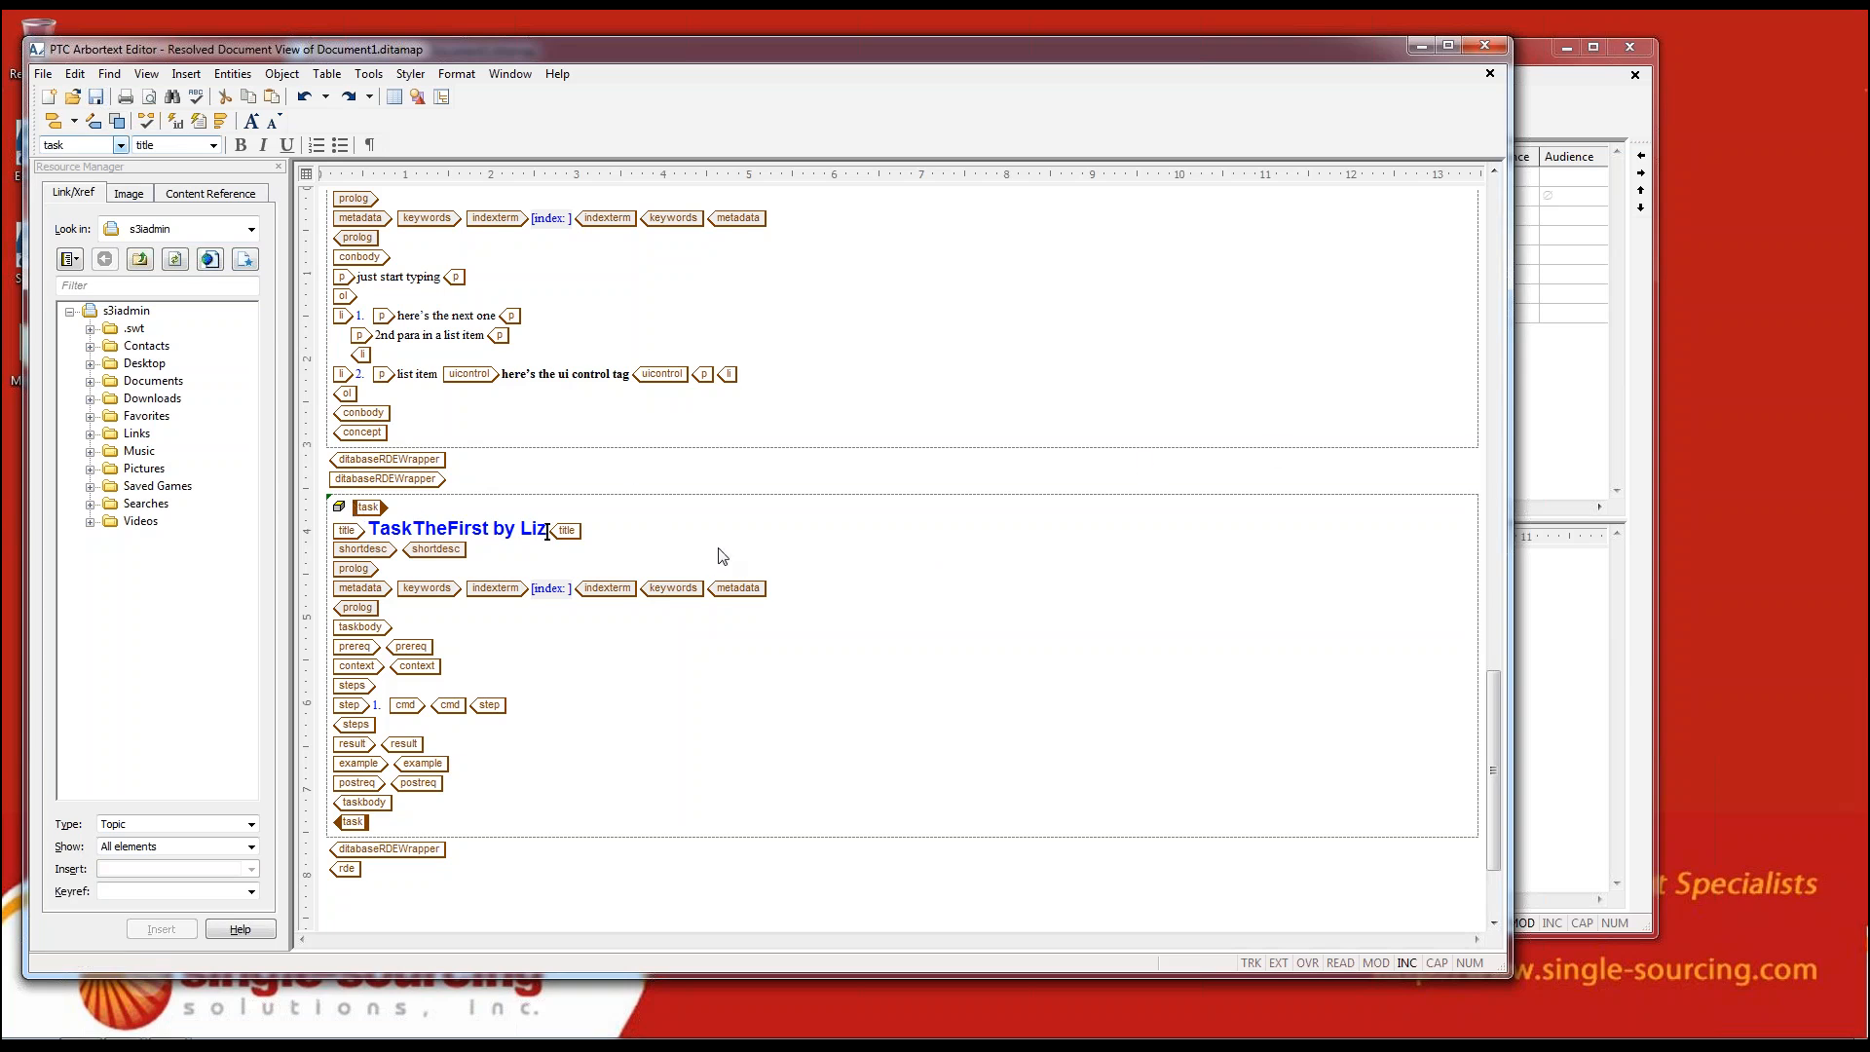
Close the resolved document and open the TaskTheFirst topic from the bookmap outline to check its title
left_click(1488, 45)
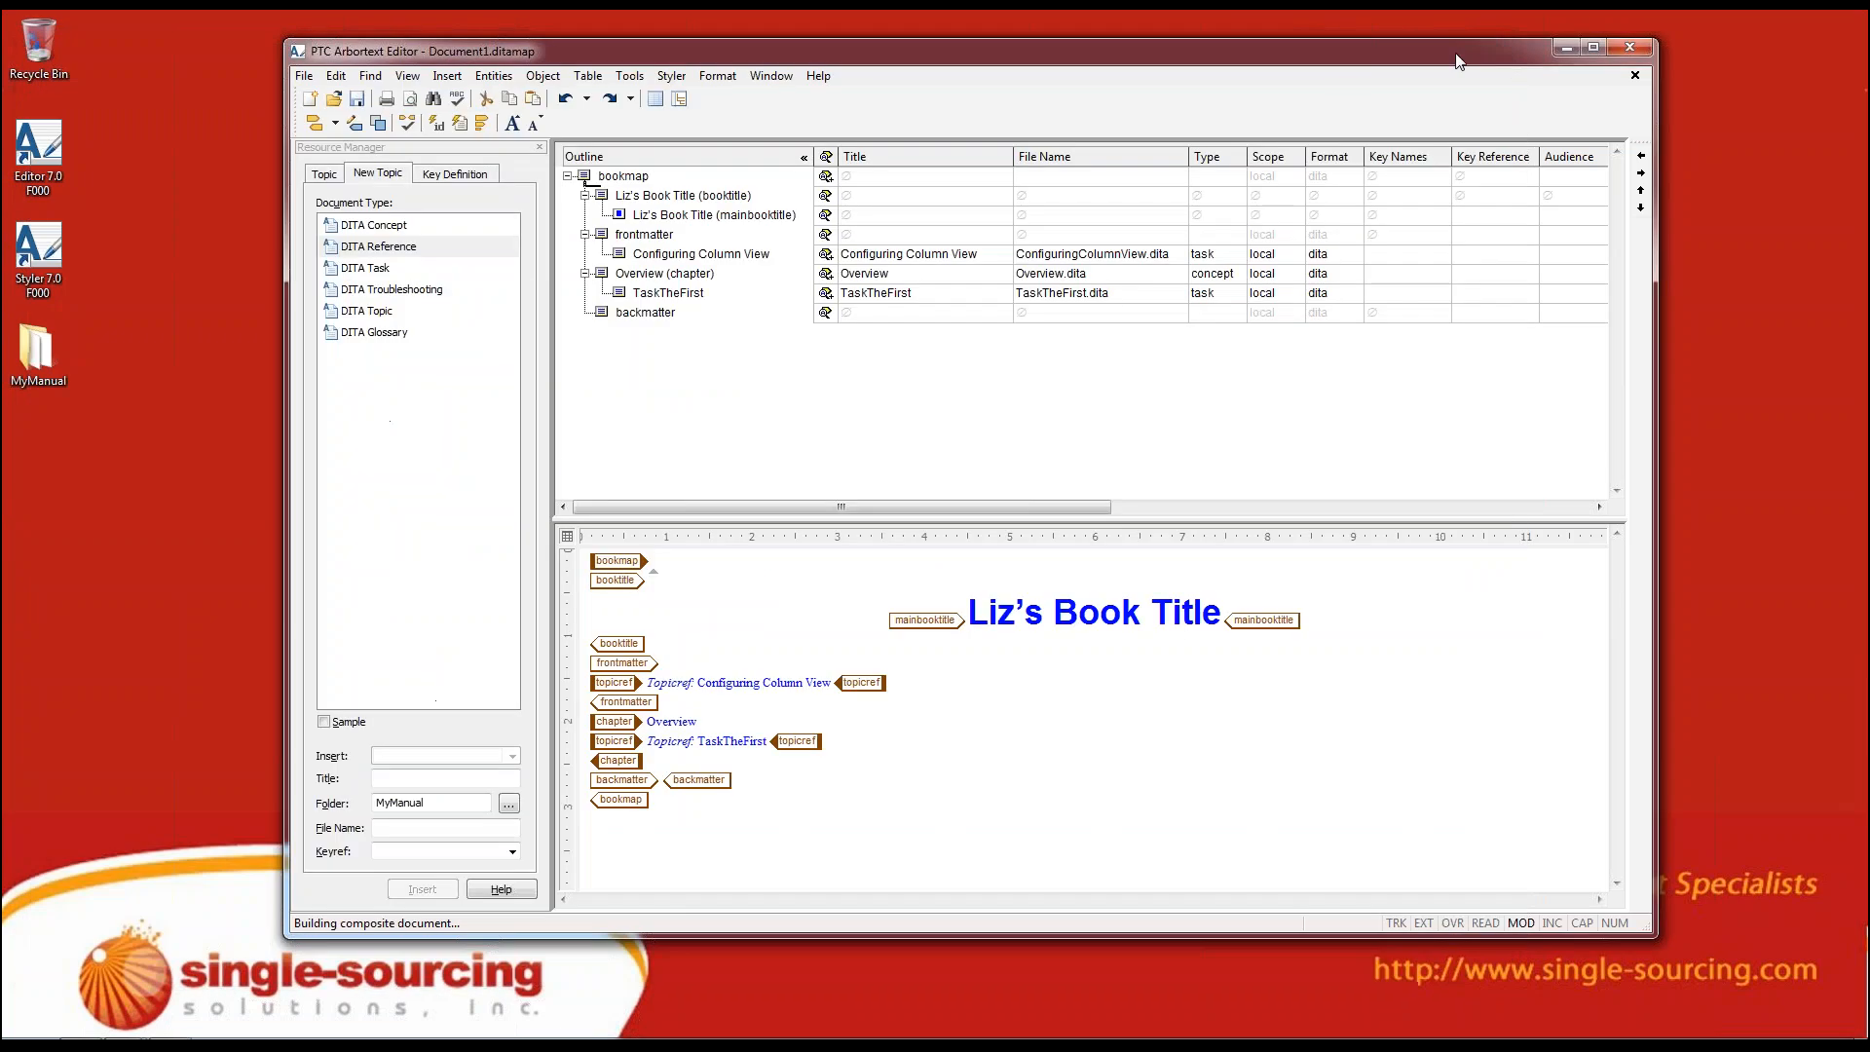
double_click(669, 294)
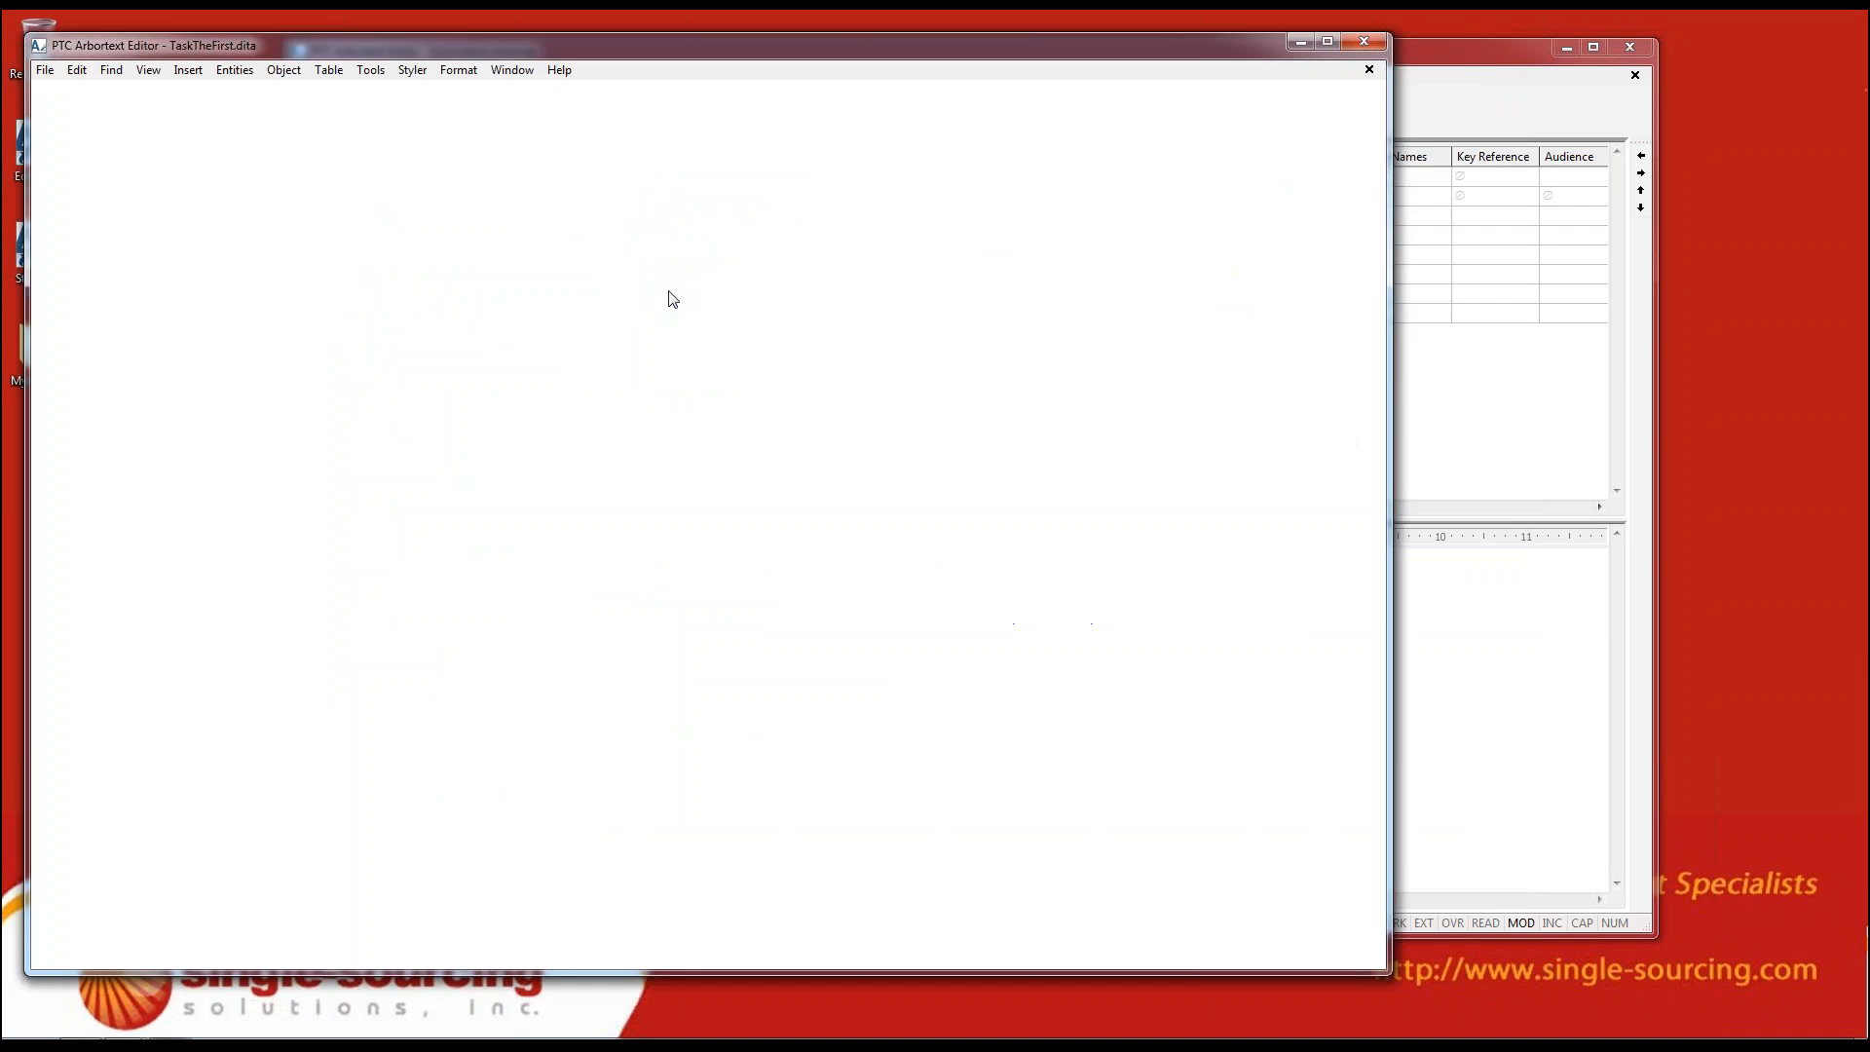
left_click_drag(573, 240, 826, 229)
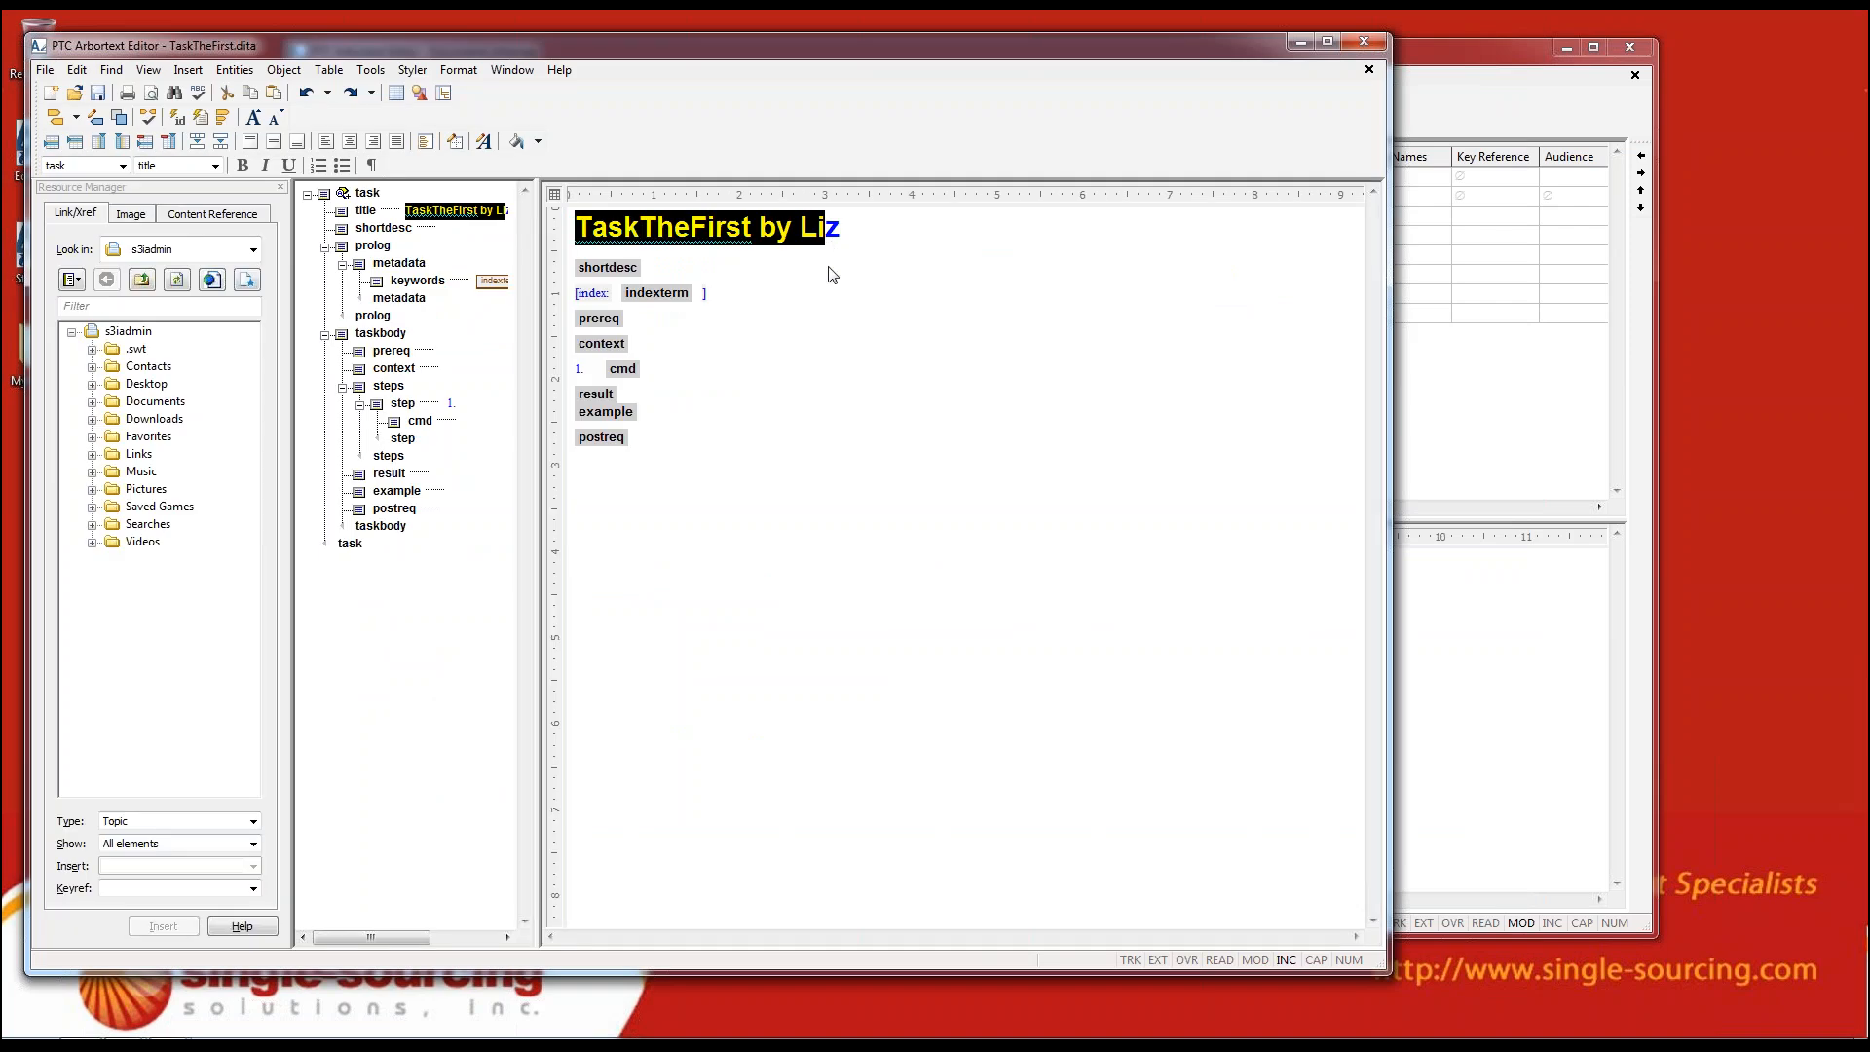
Separate the words in the topic title to read "Task The First", and save and close the topic
left_click(692, 232)
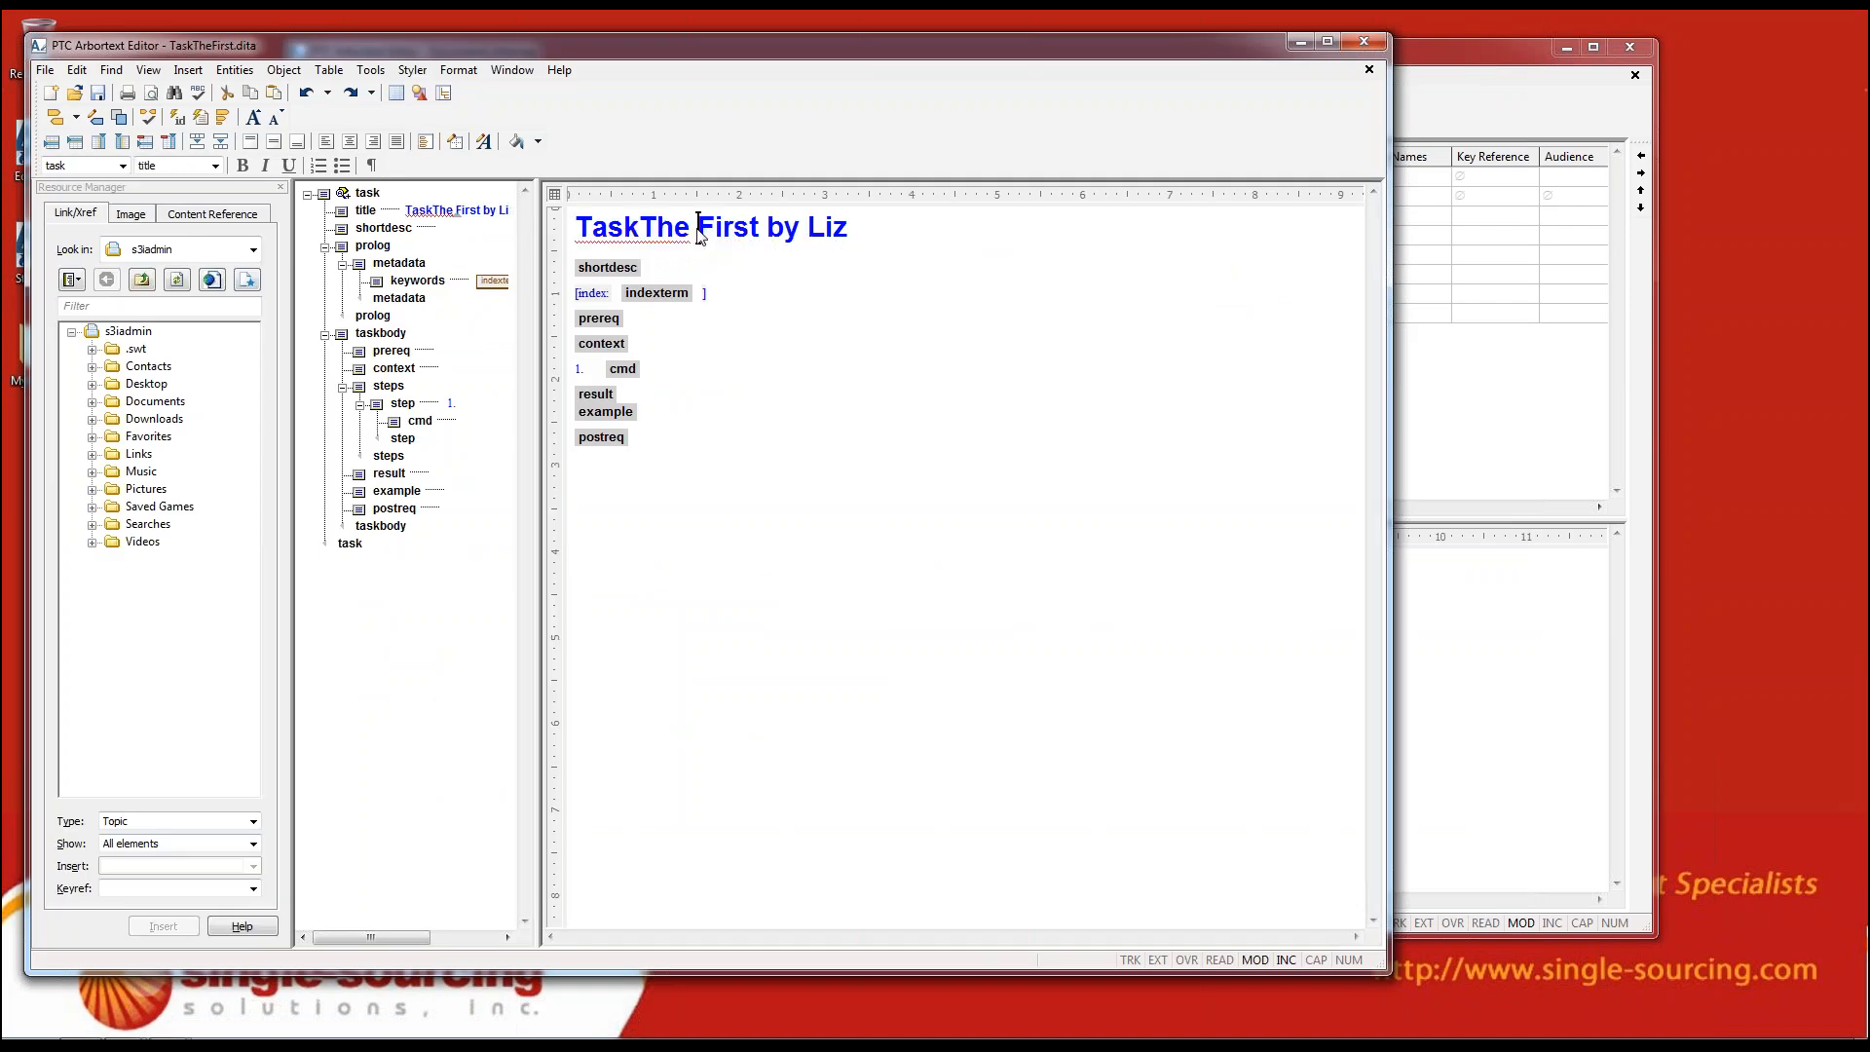
left_click(644, 227)
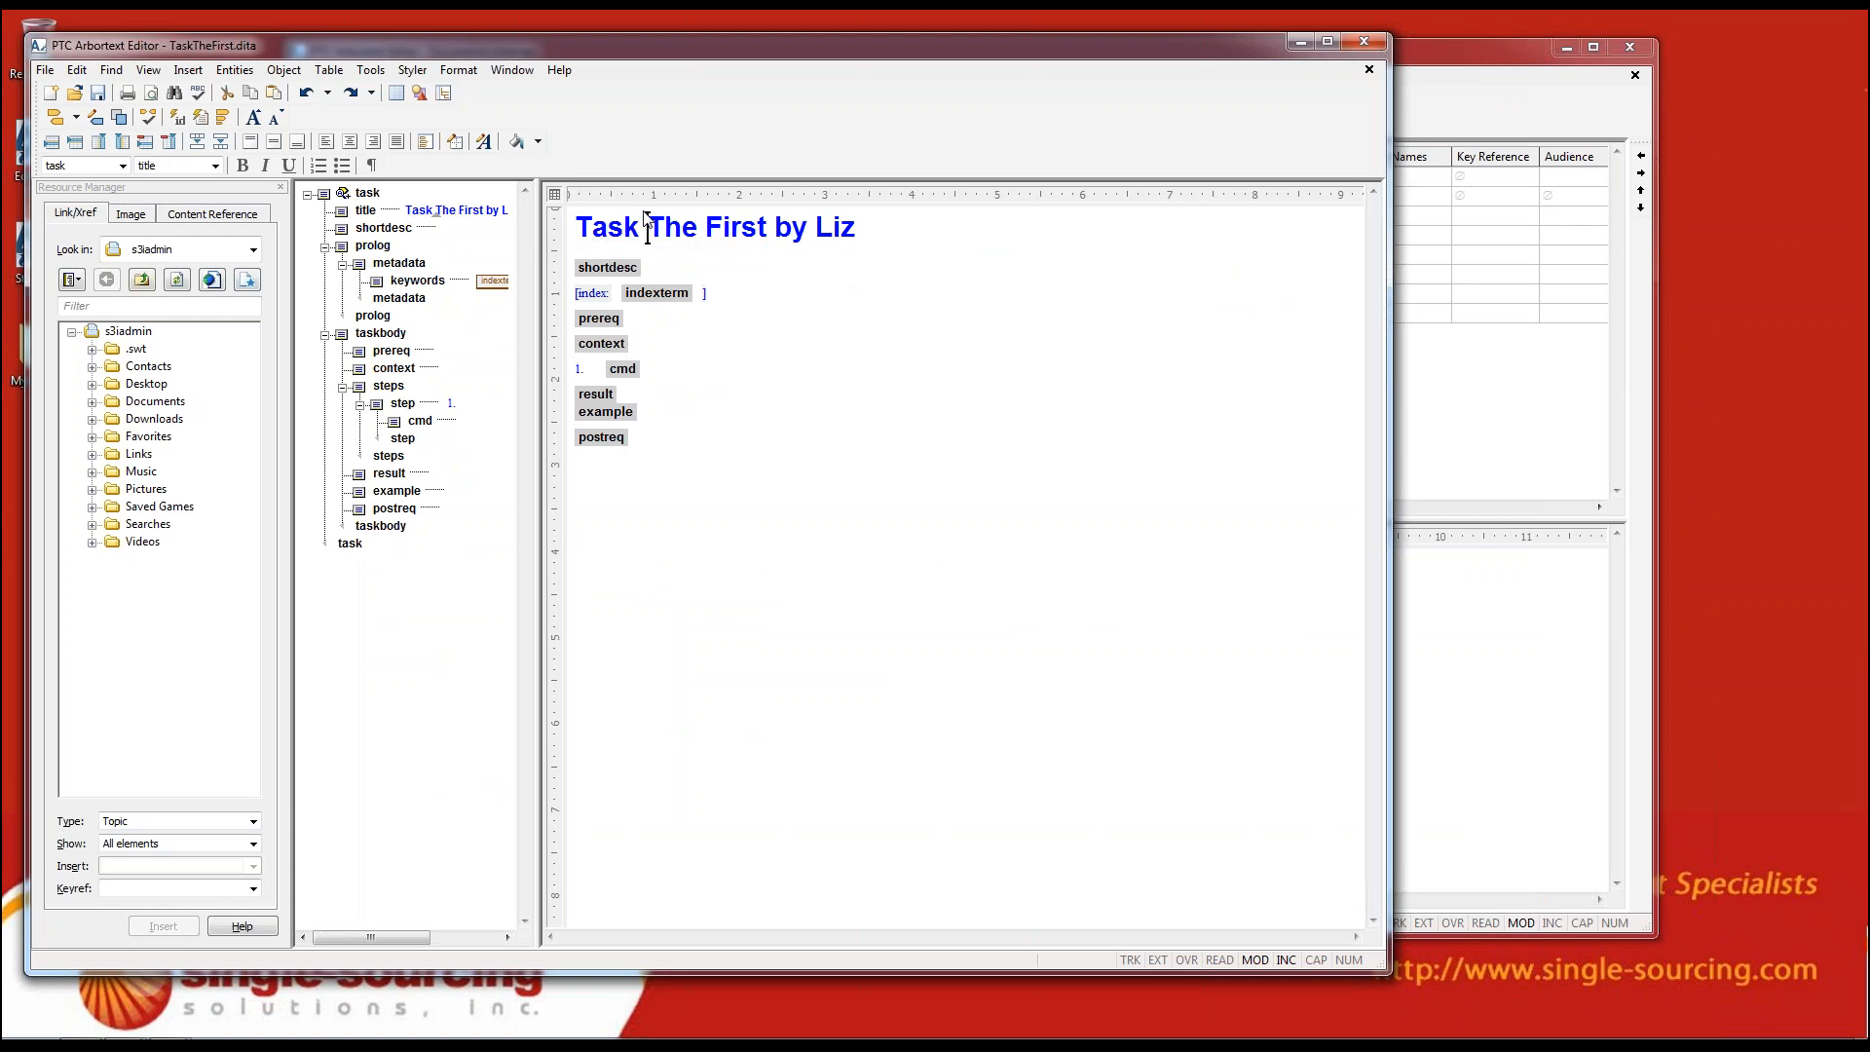
left_click(101, 93)
left_click(1364, 42)
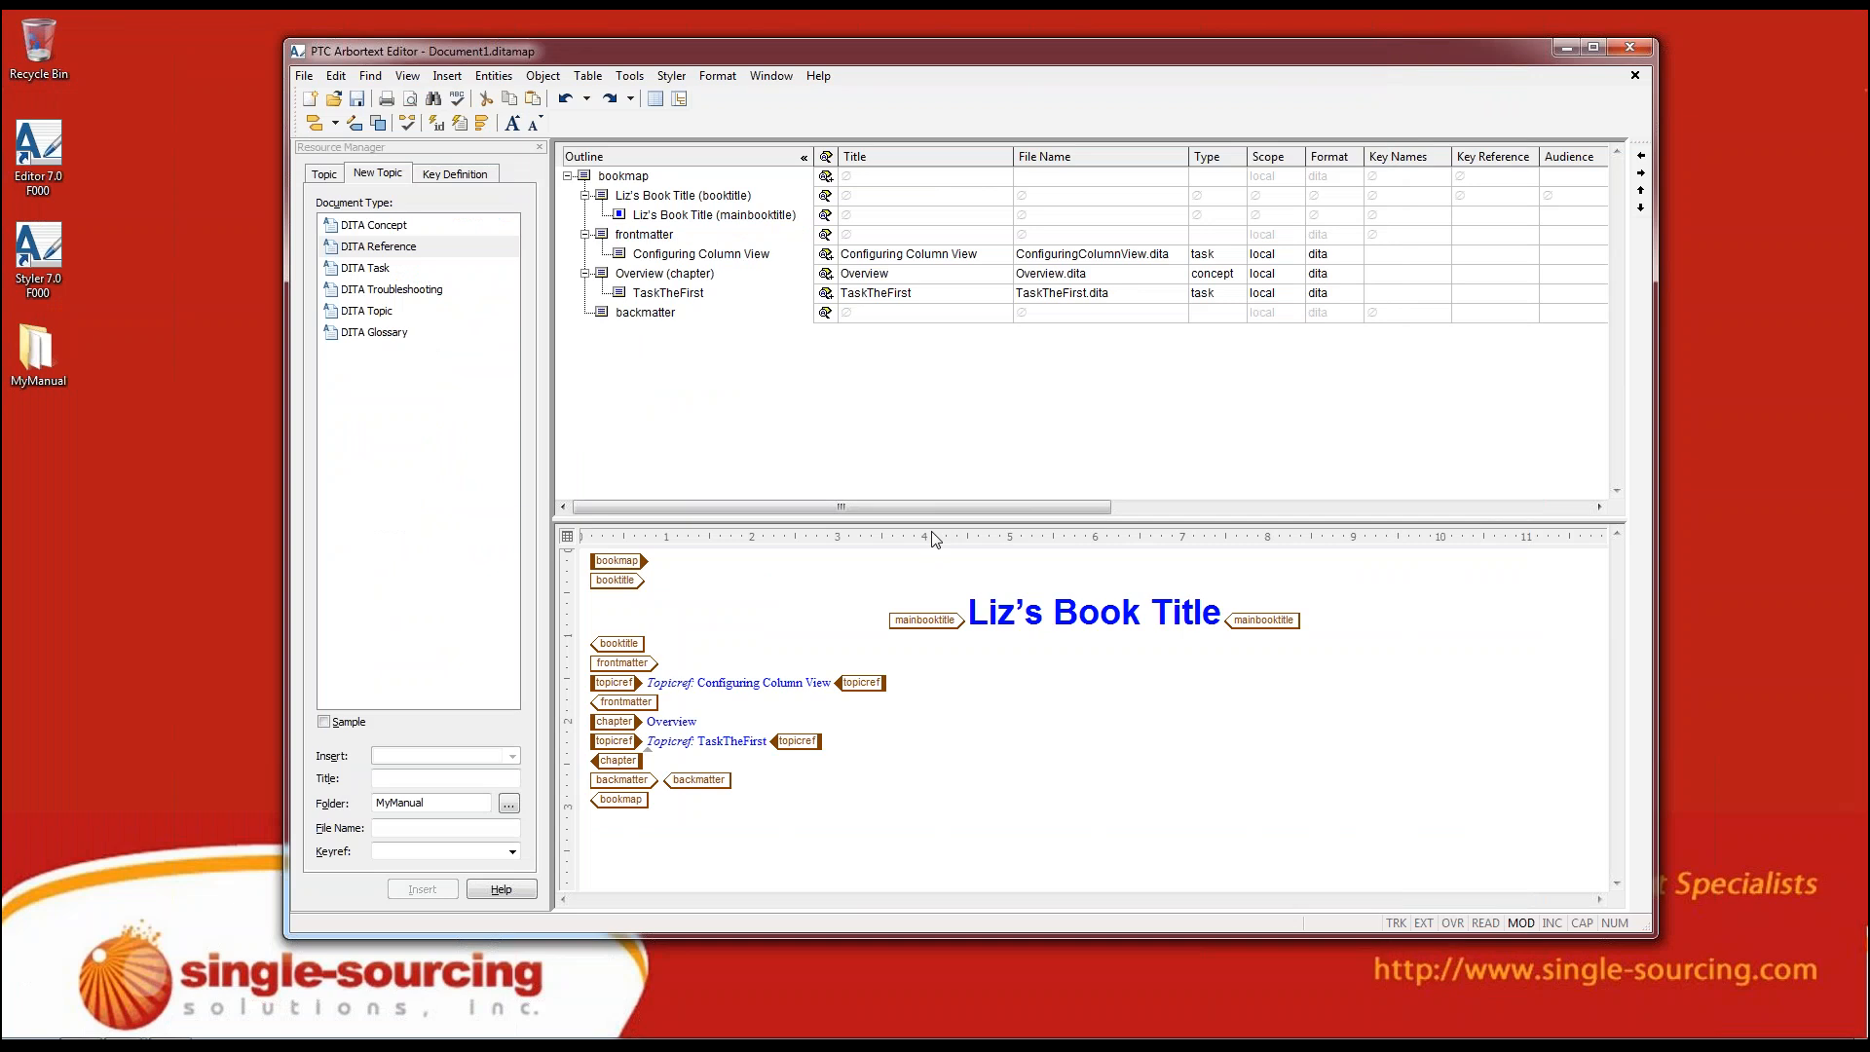
List the elements that can be inserted at the start of the Overview chapter and inside the book title
left_click(584, 293)
key("Return")
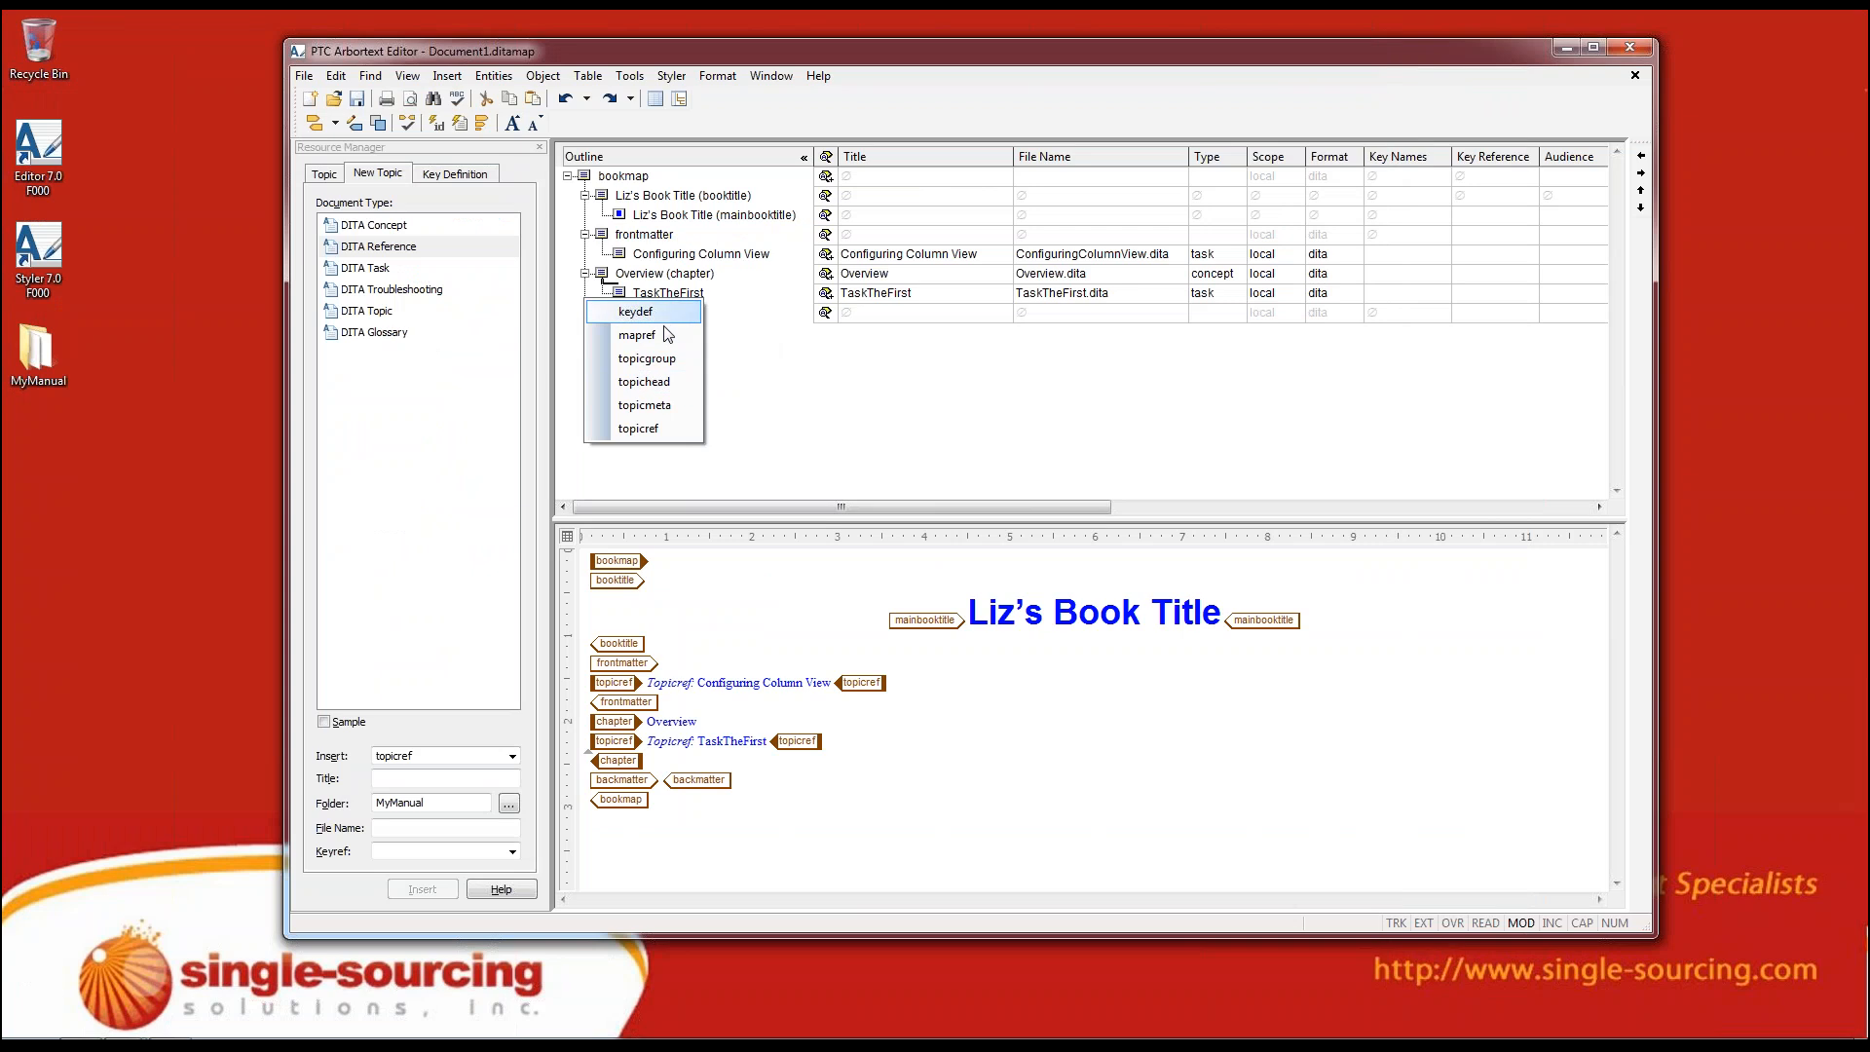
left_click(747, 373)
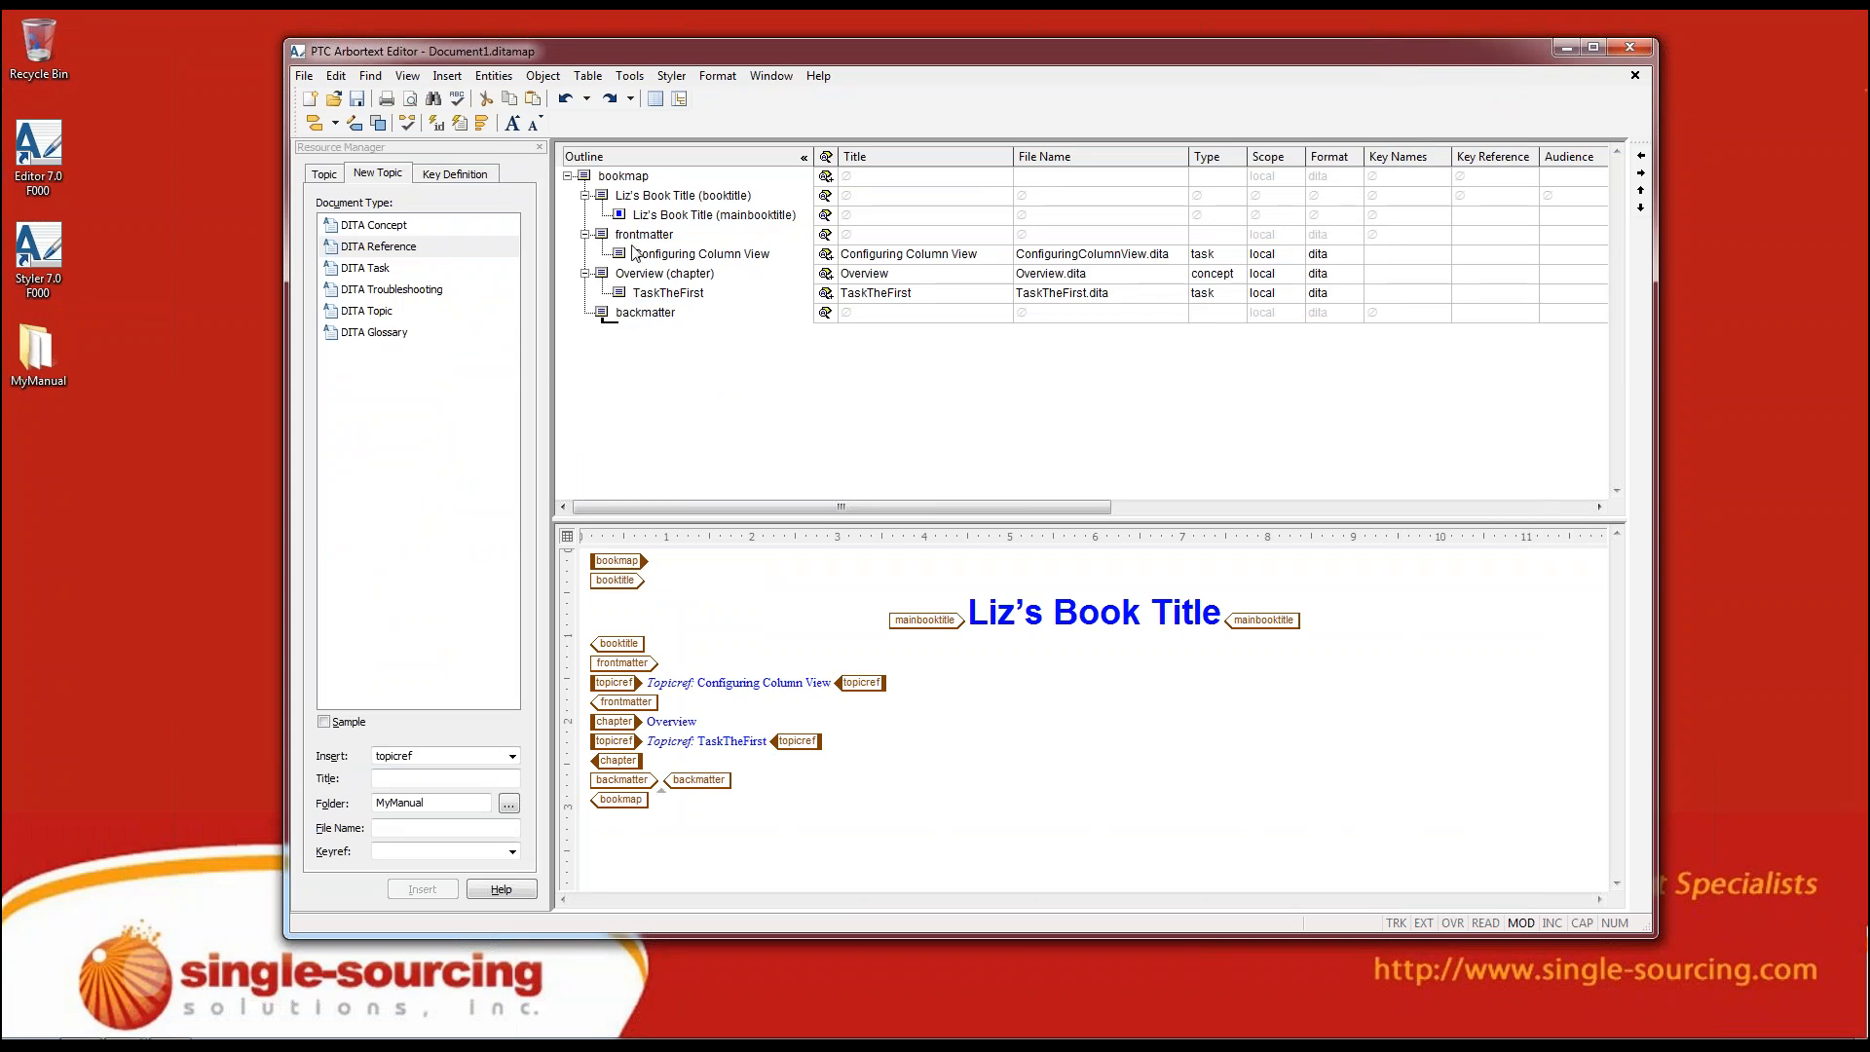
key("Return")
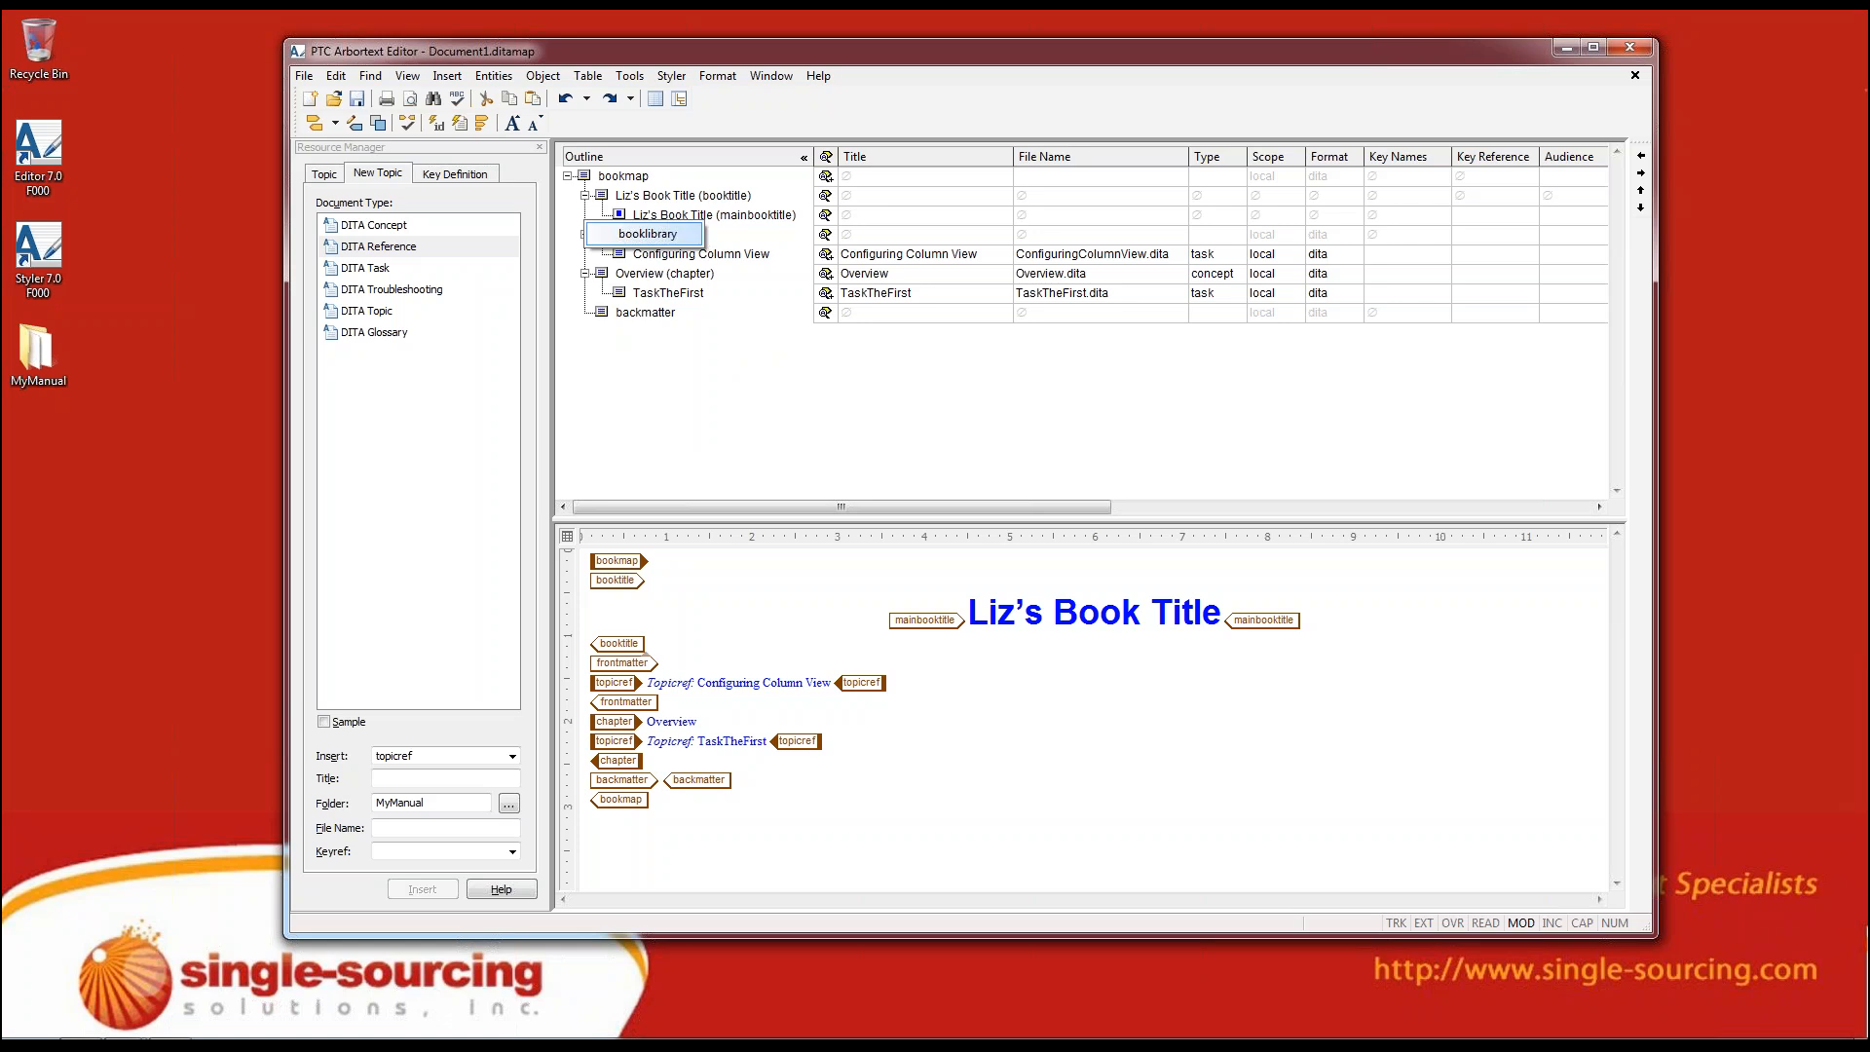
left_click(659, 289)
Examine the list of elements that can be inserted at the end of the frontmatter, without inserting any
left_click(648, 244)
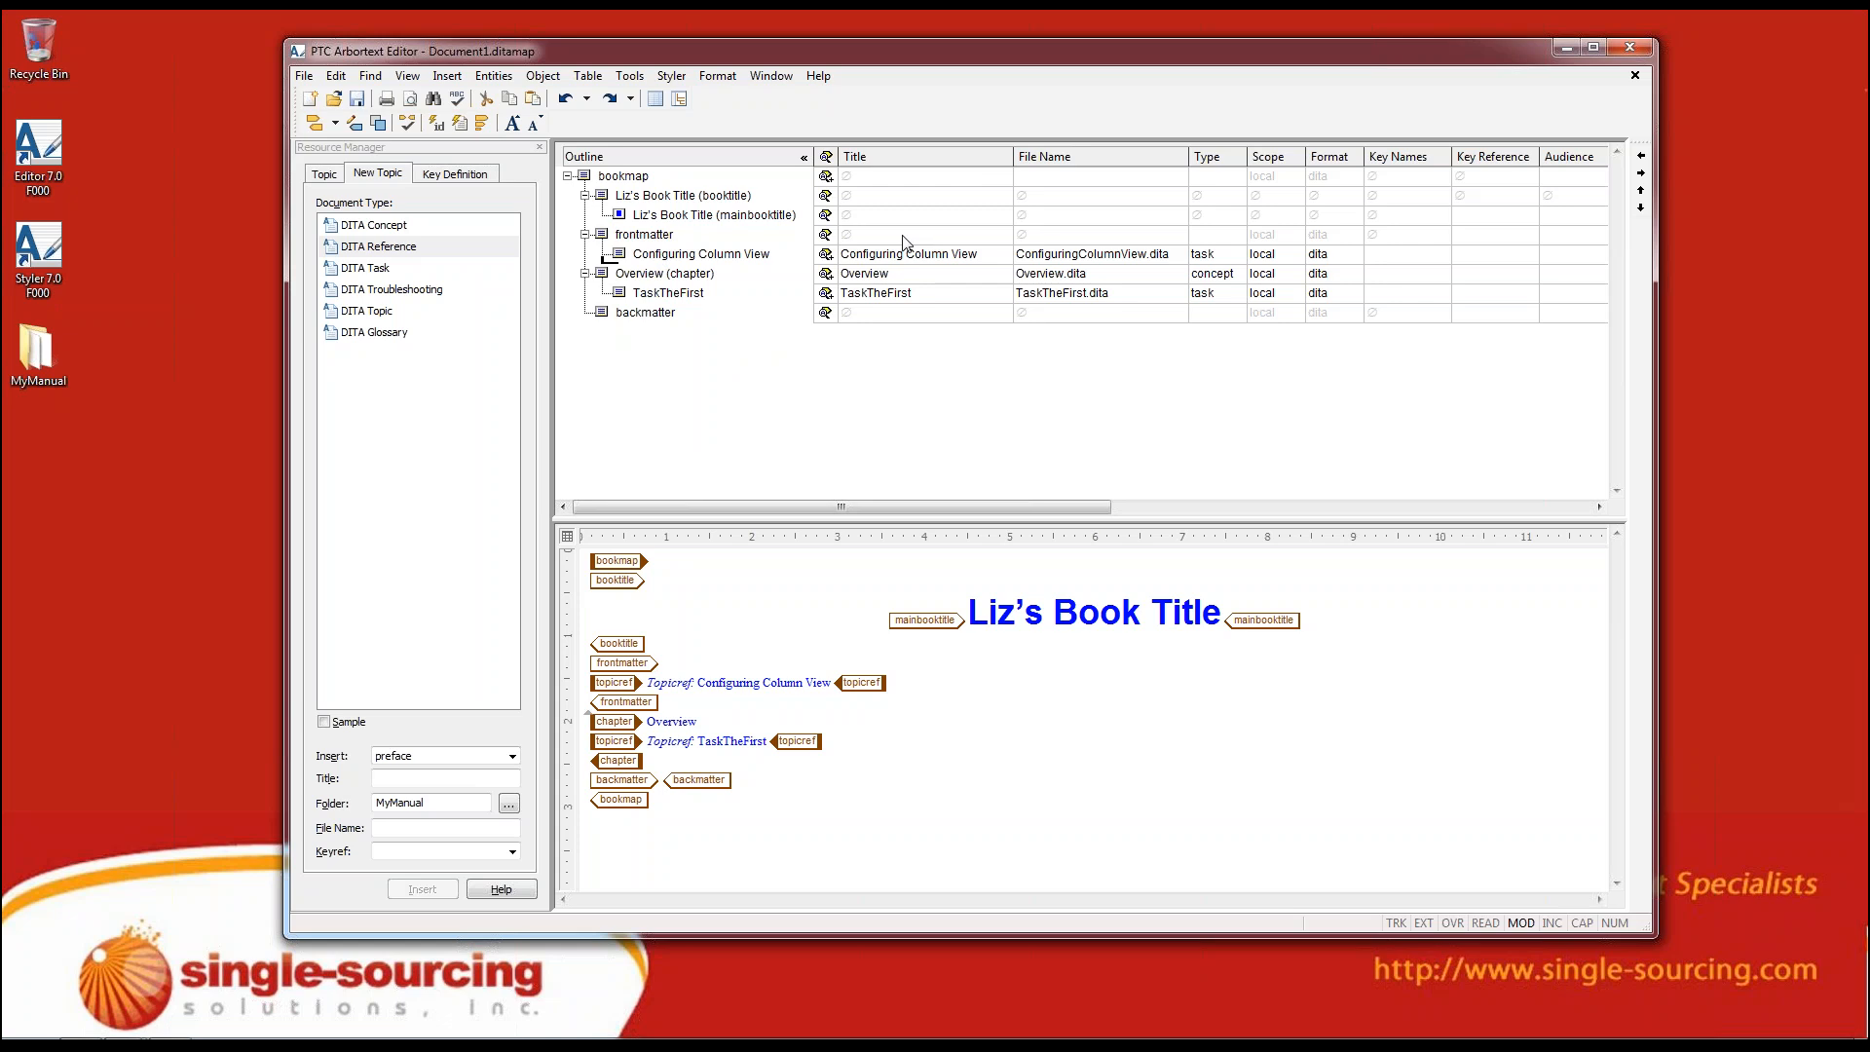
key("Return")
key("Up")
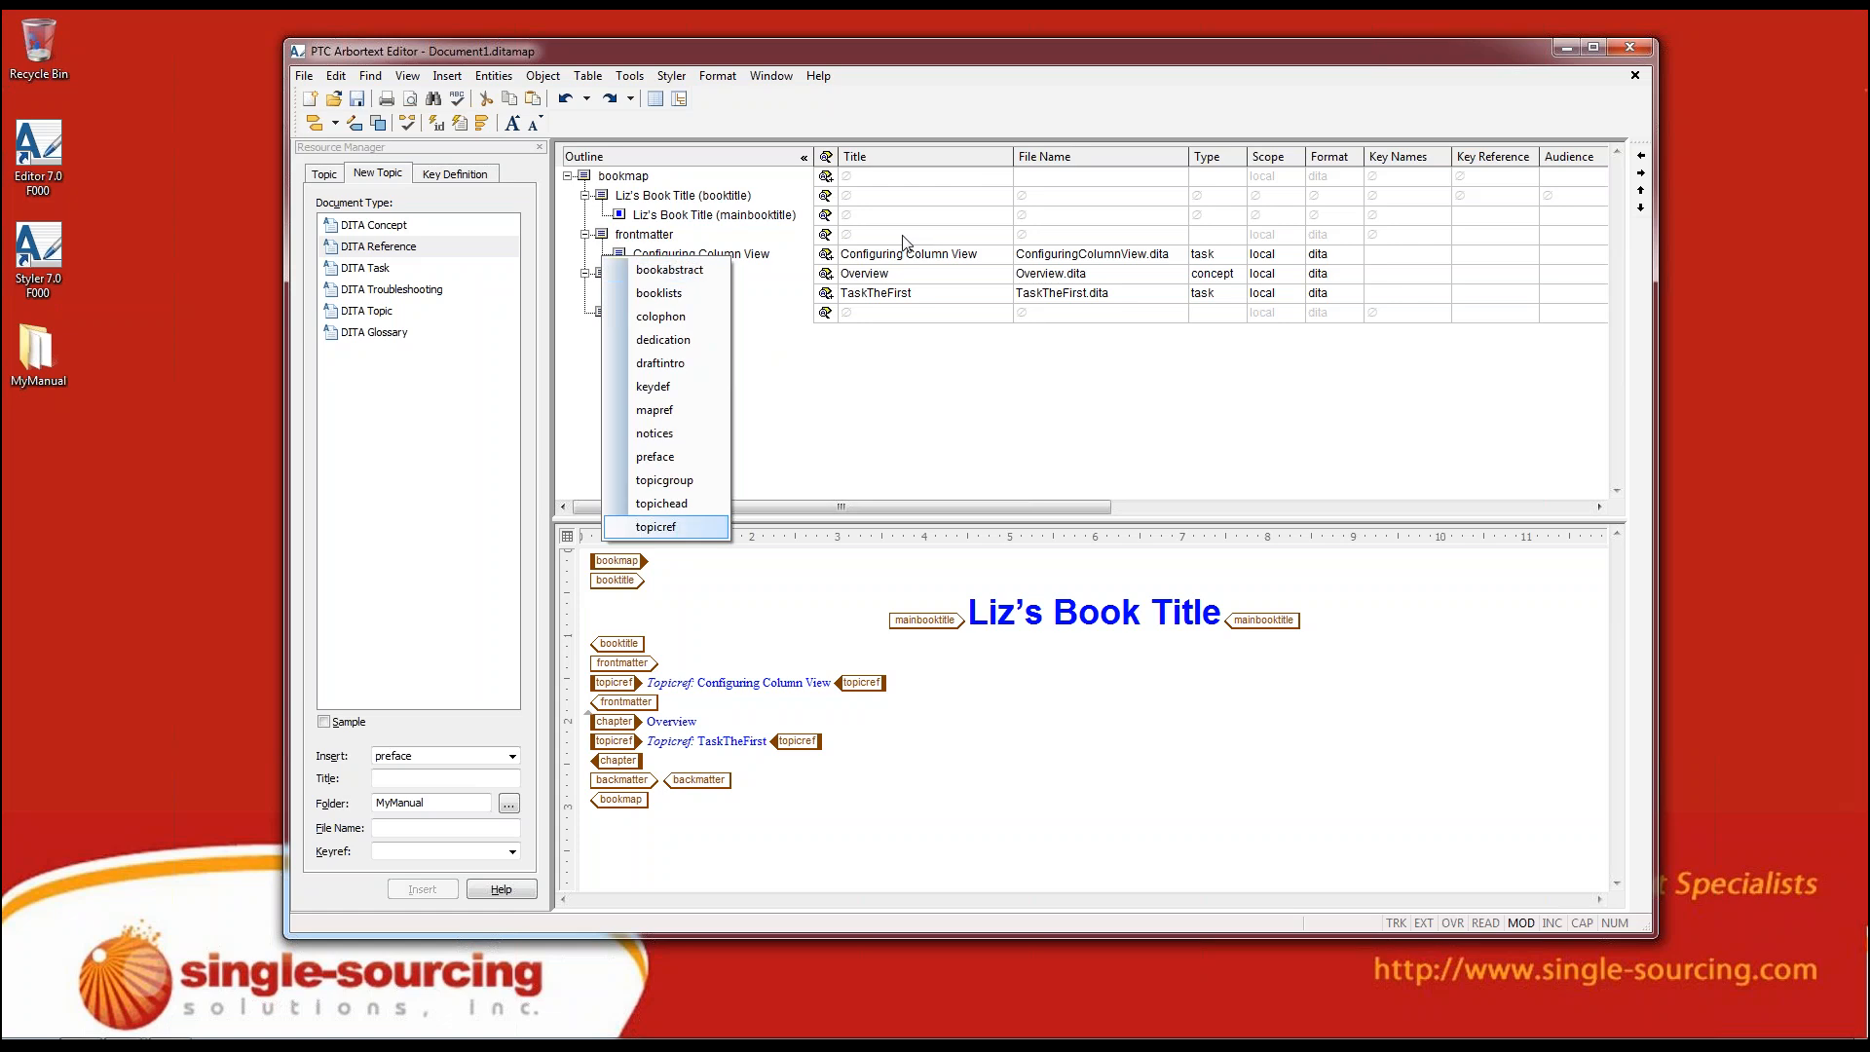
key("Down")
key("Down")
key("Down")
key("Down")
key("Down")
key("Down")
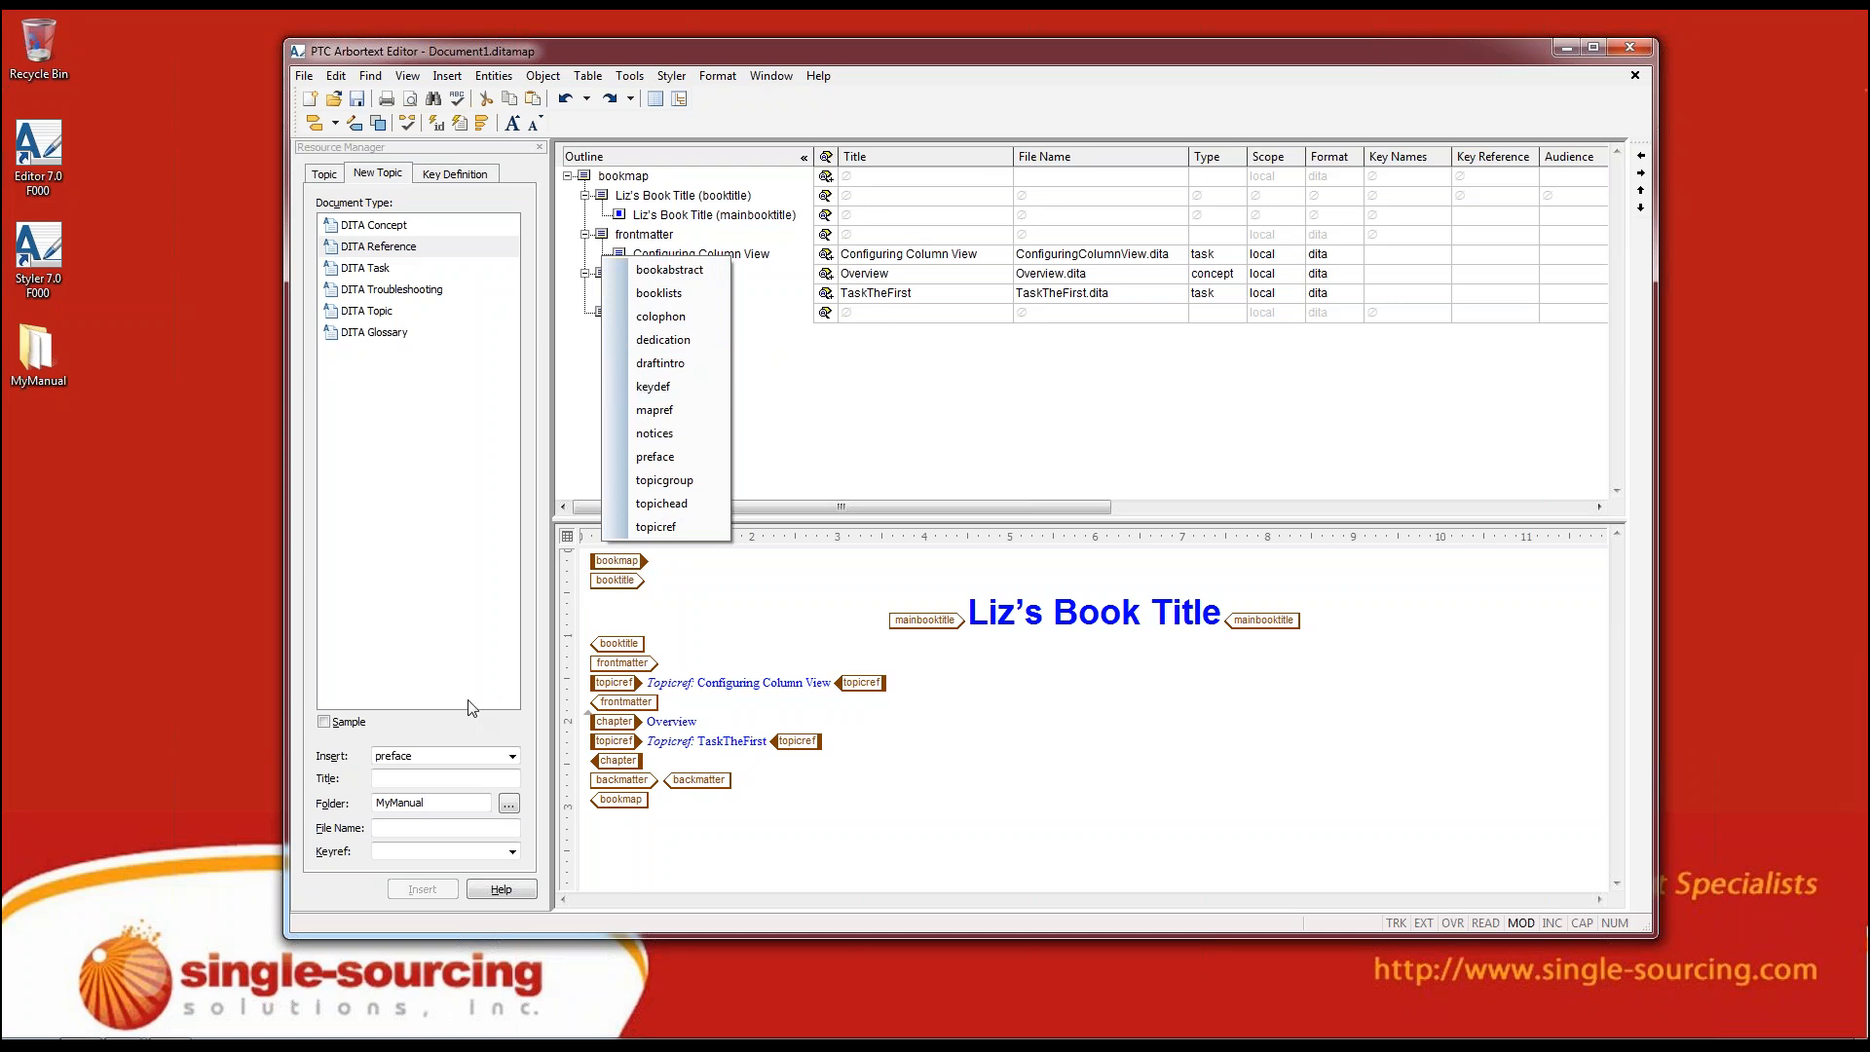
left_click(851, 449)
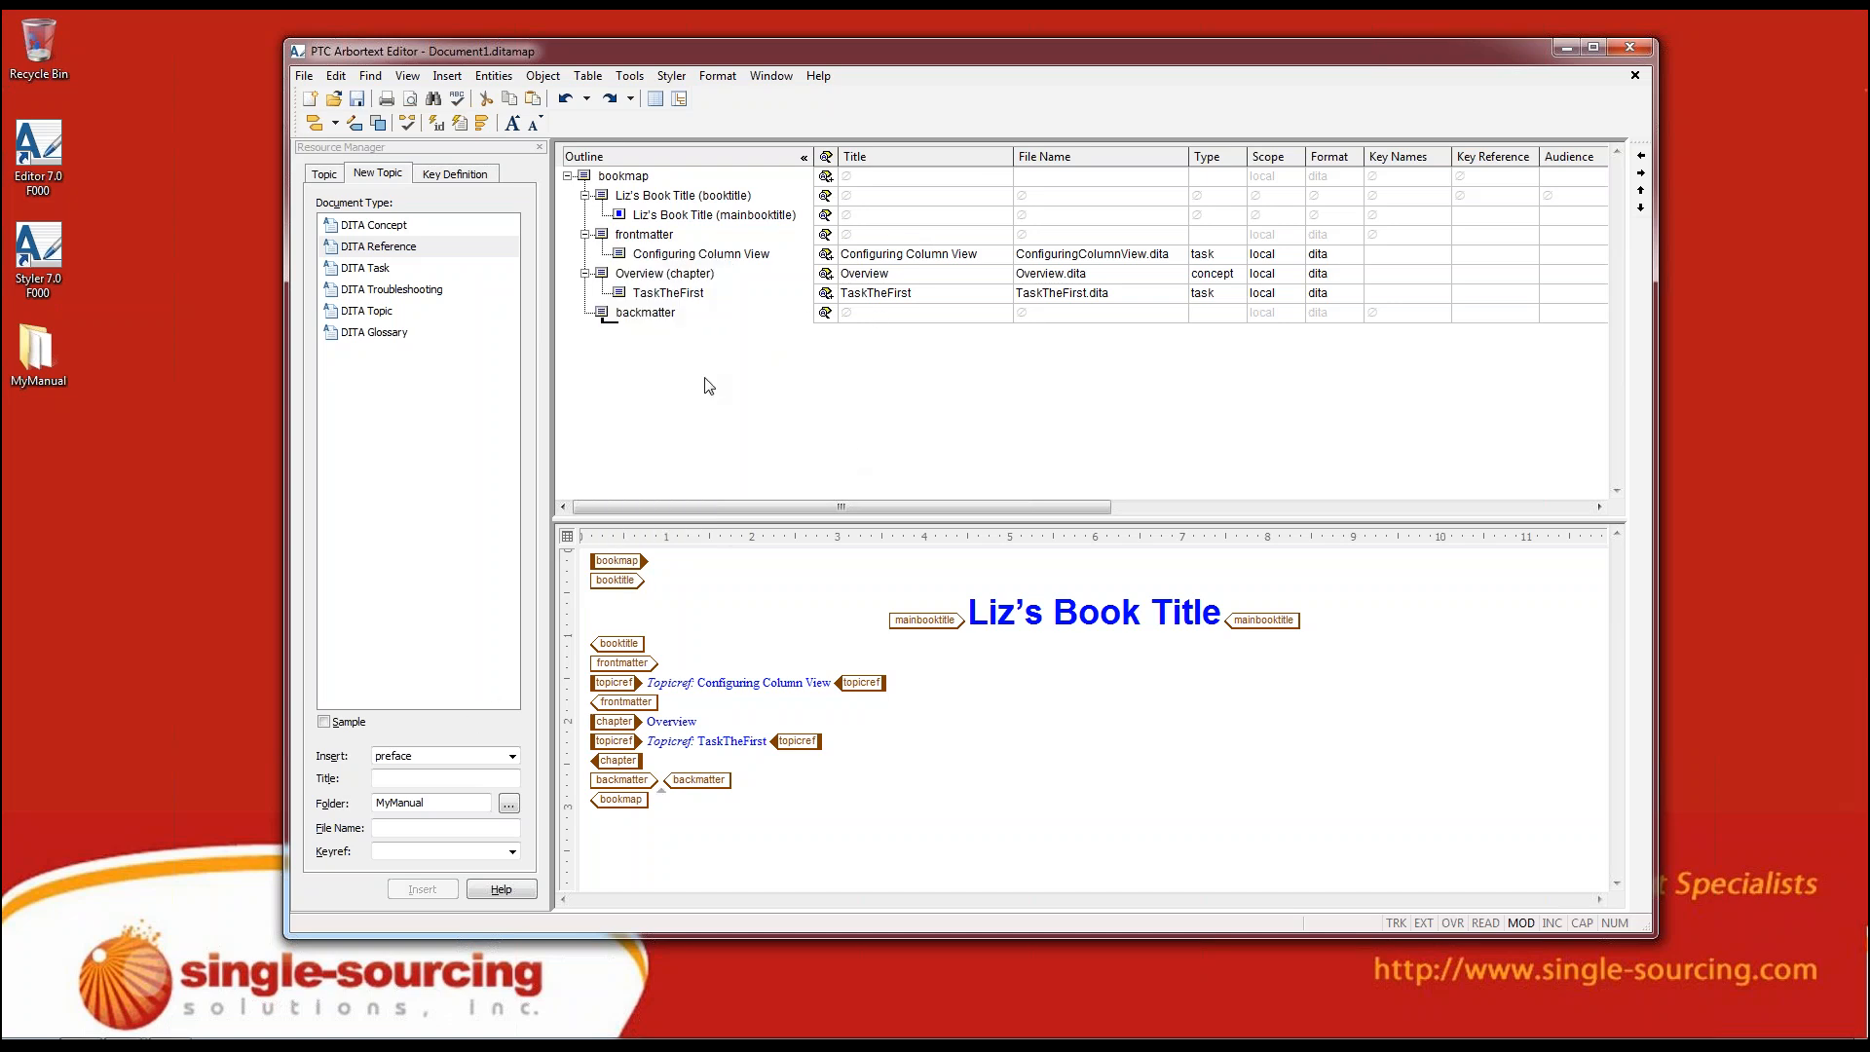
Show the key definition settings in the Resource Manager and set the resource type to Topic
left_click(440, 175)
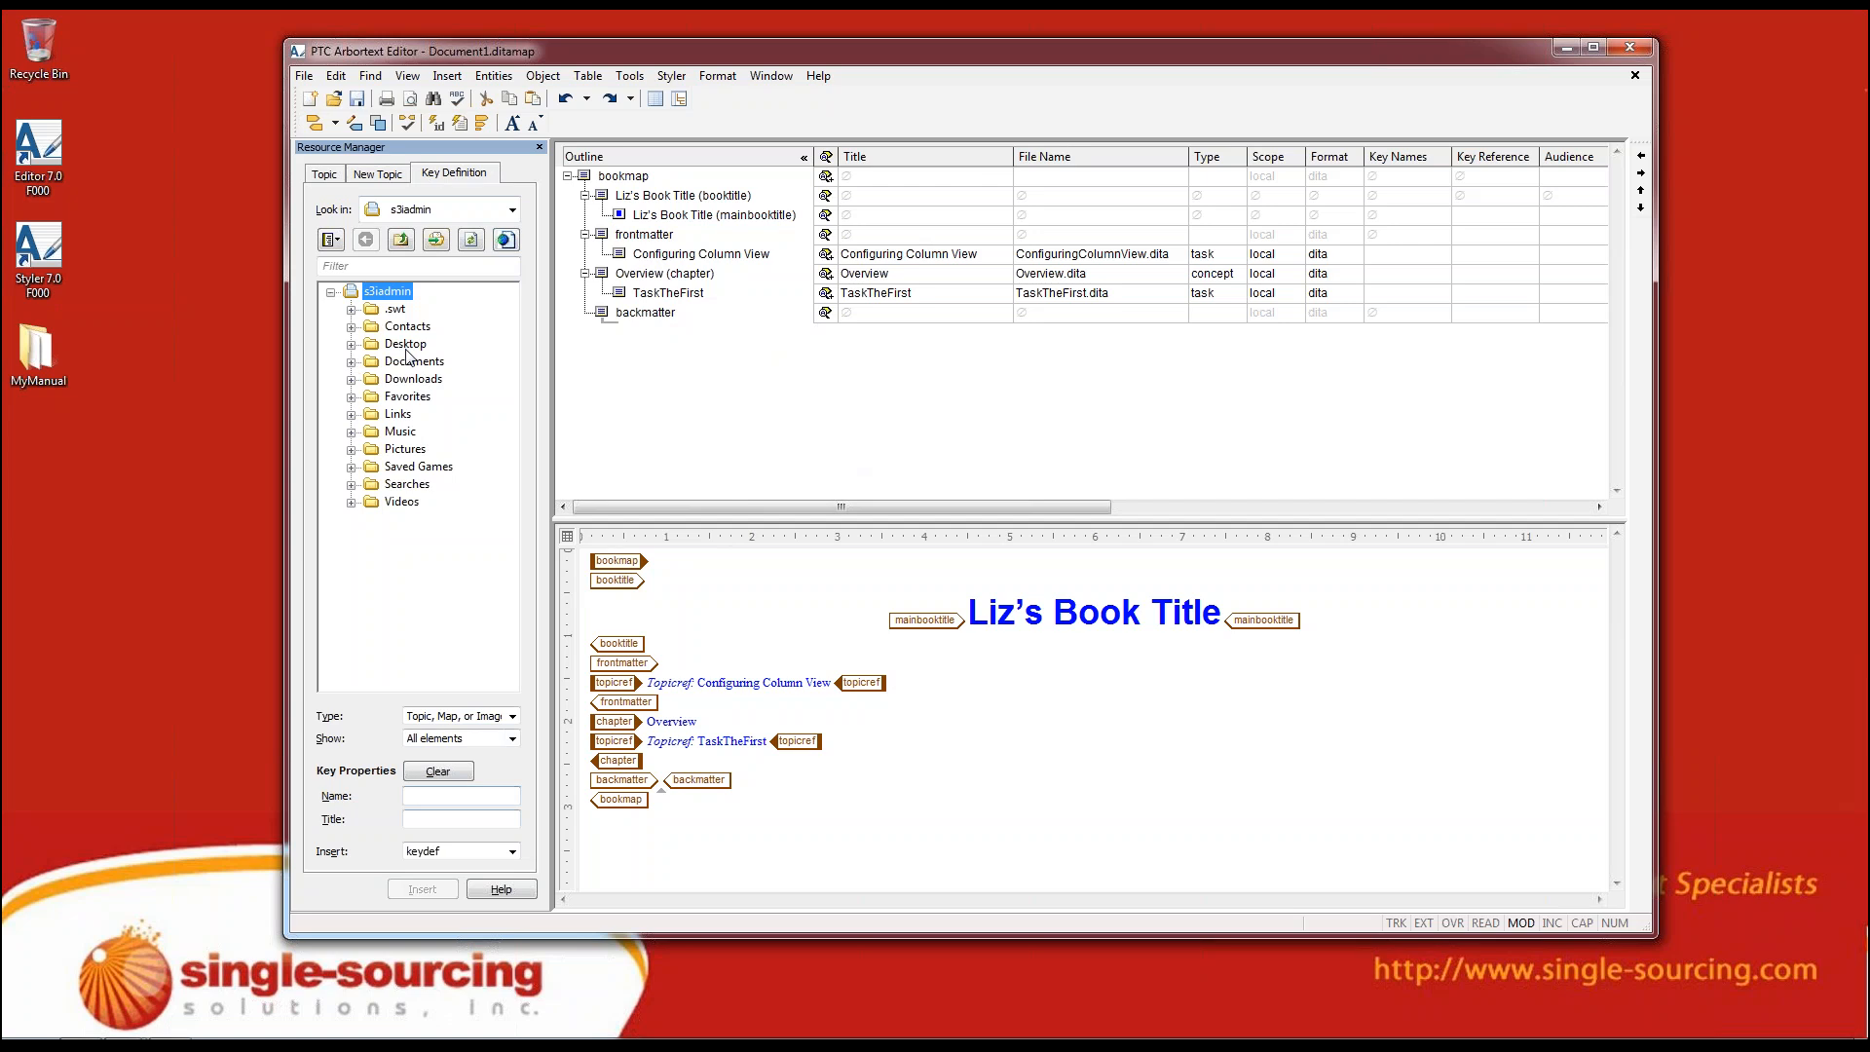
left_click(513, 715)
left_click(491, 747)
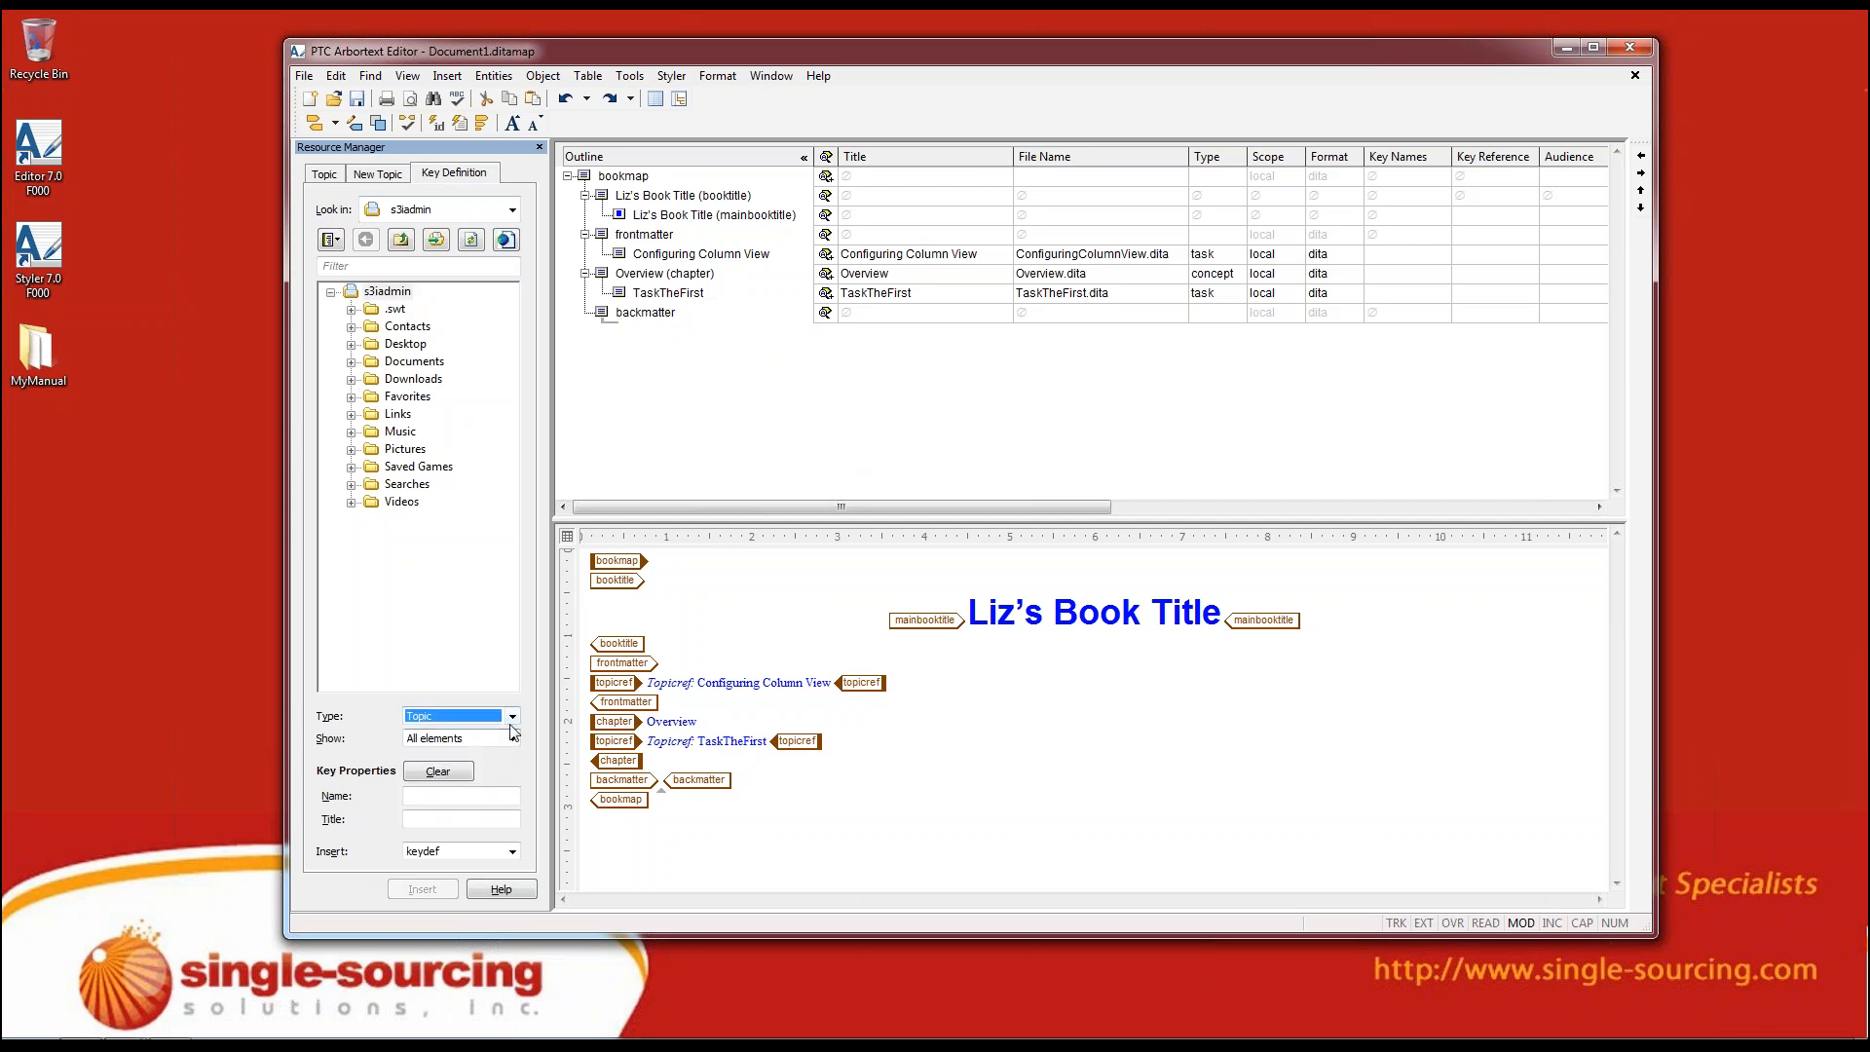
left_click(507, 795)
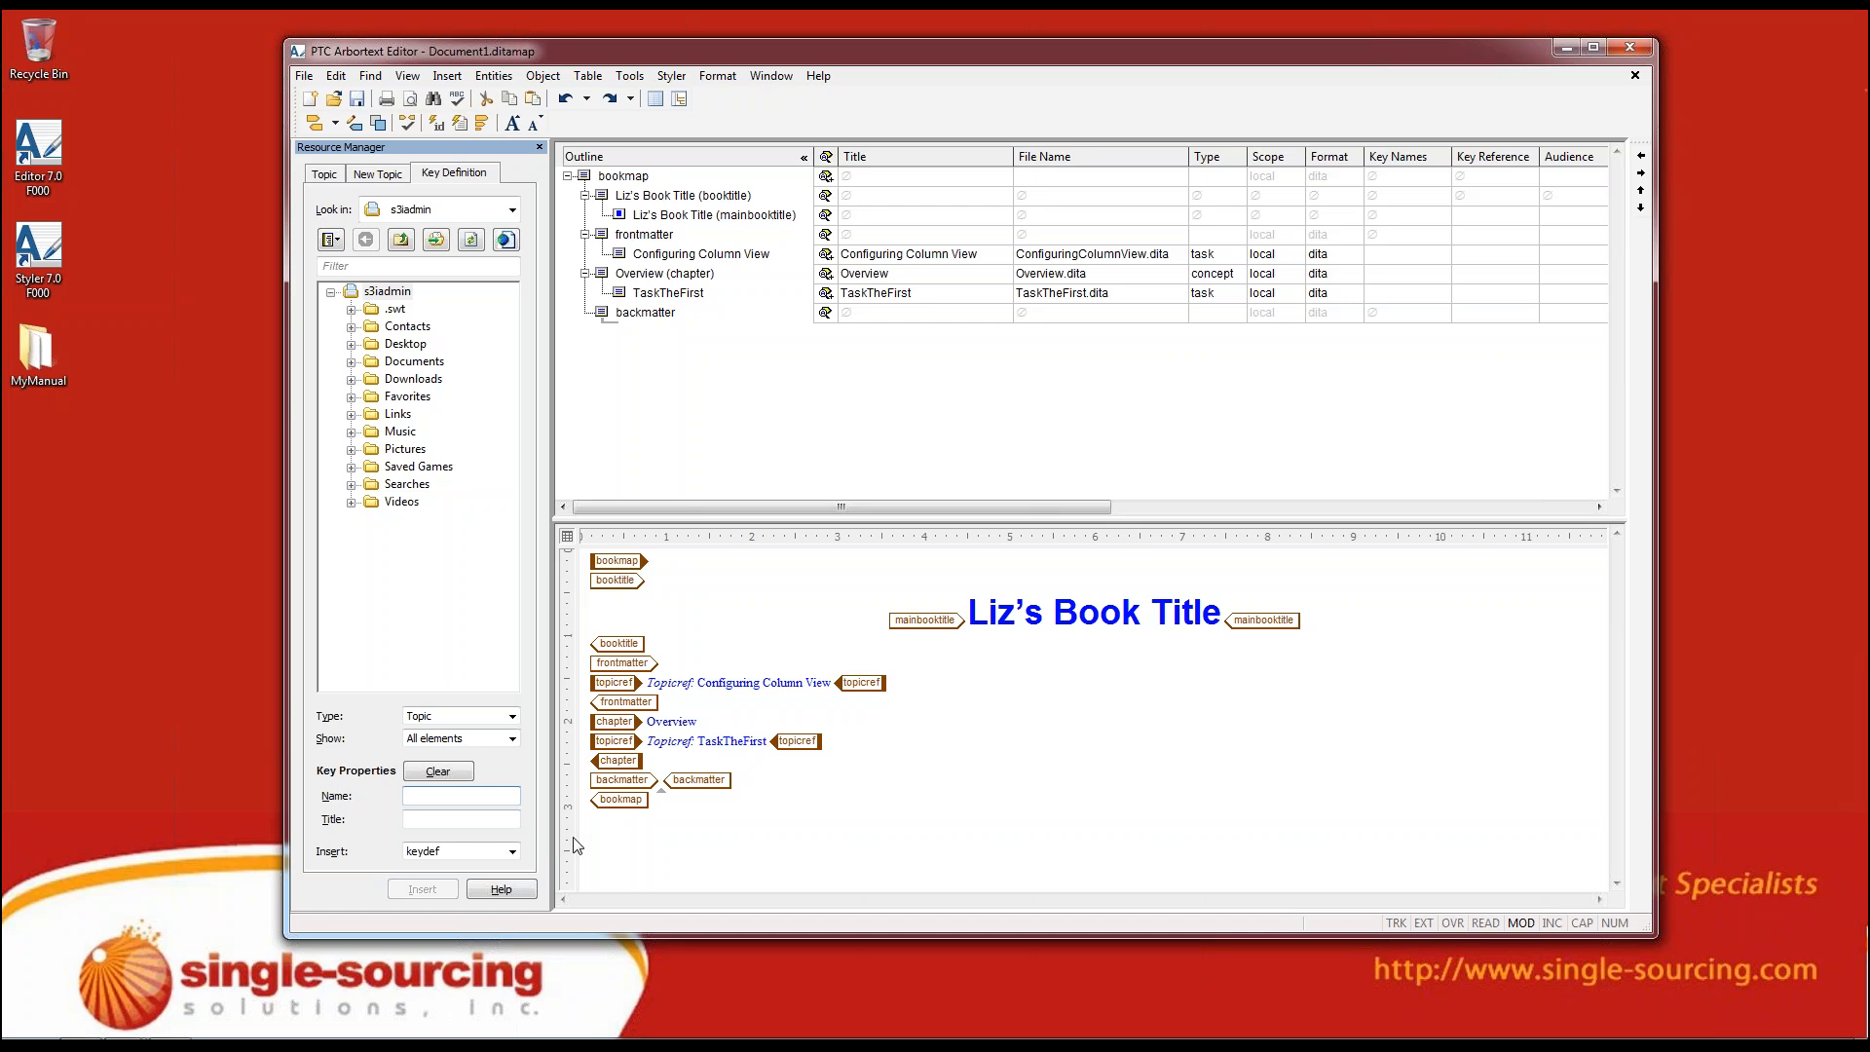
Switch the map's tag display from full to partial tags and back to full tags
left_click(697, 721)
left_click(487, 127)
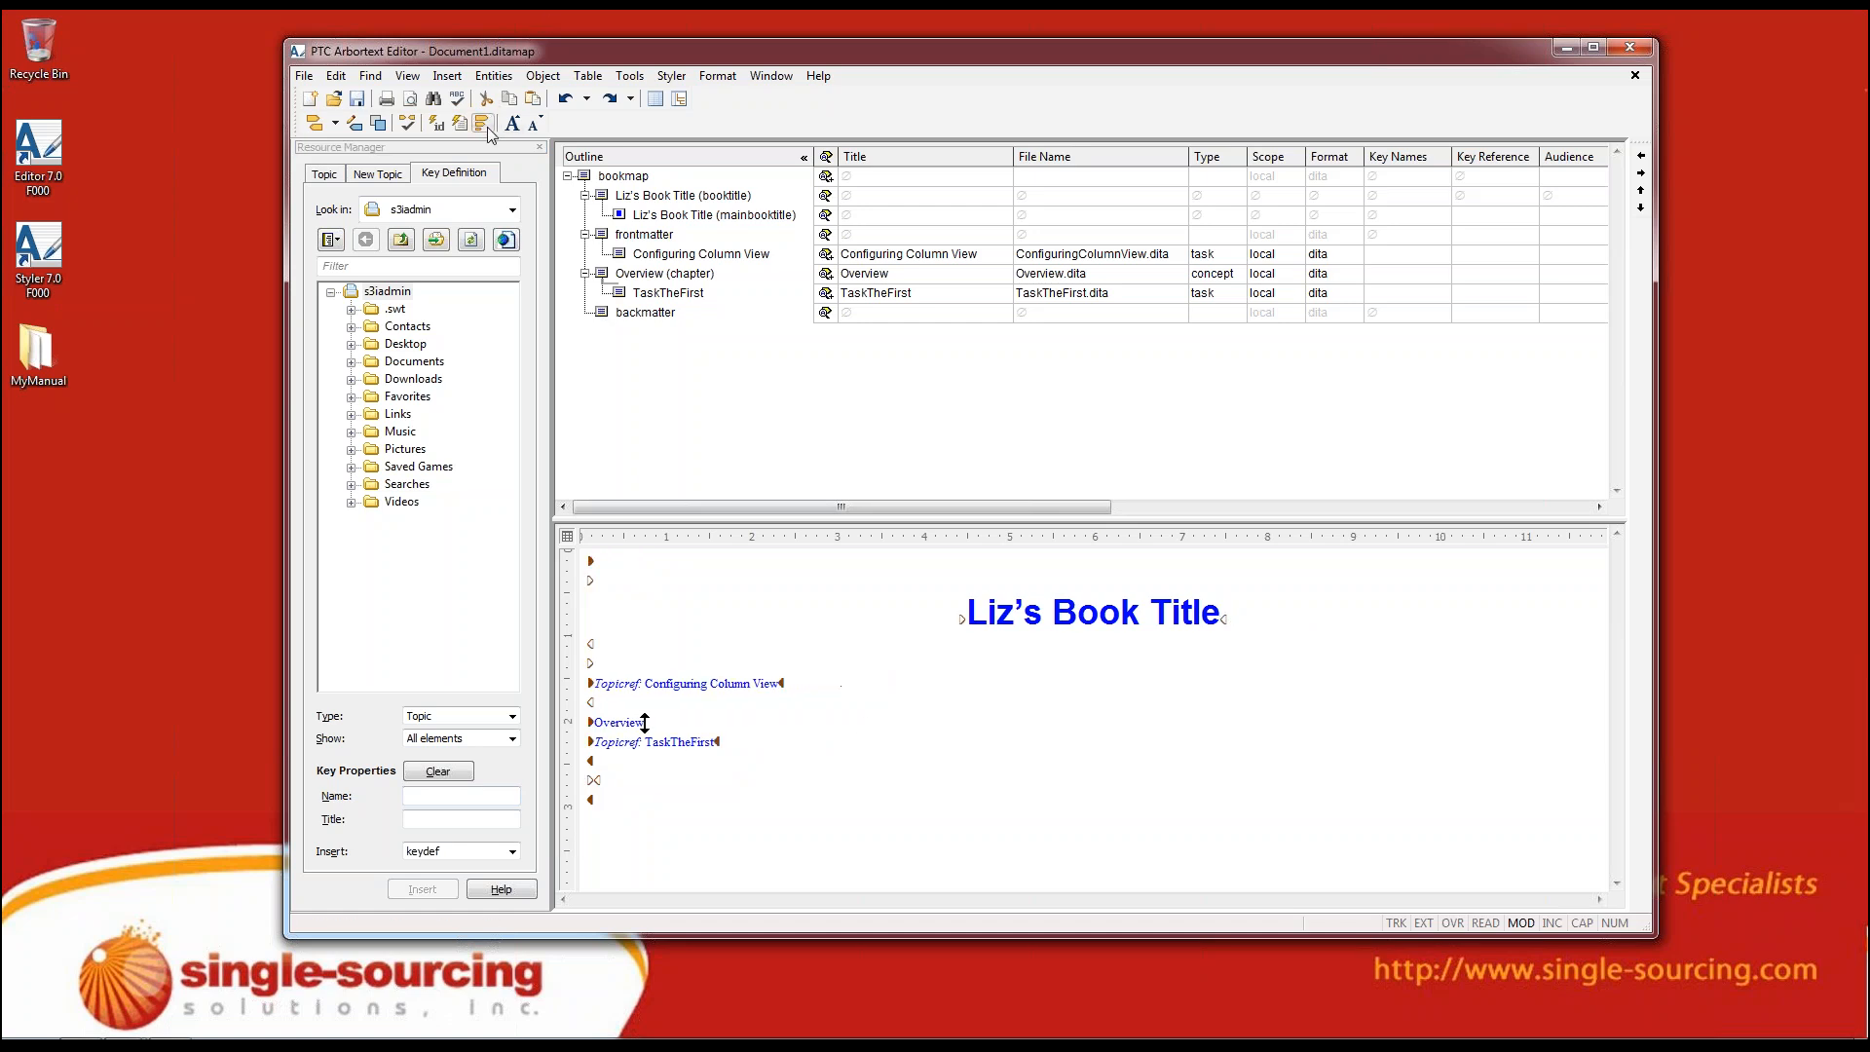
left_click(484, 125)
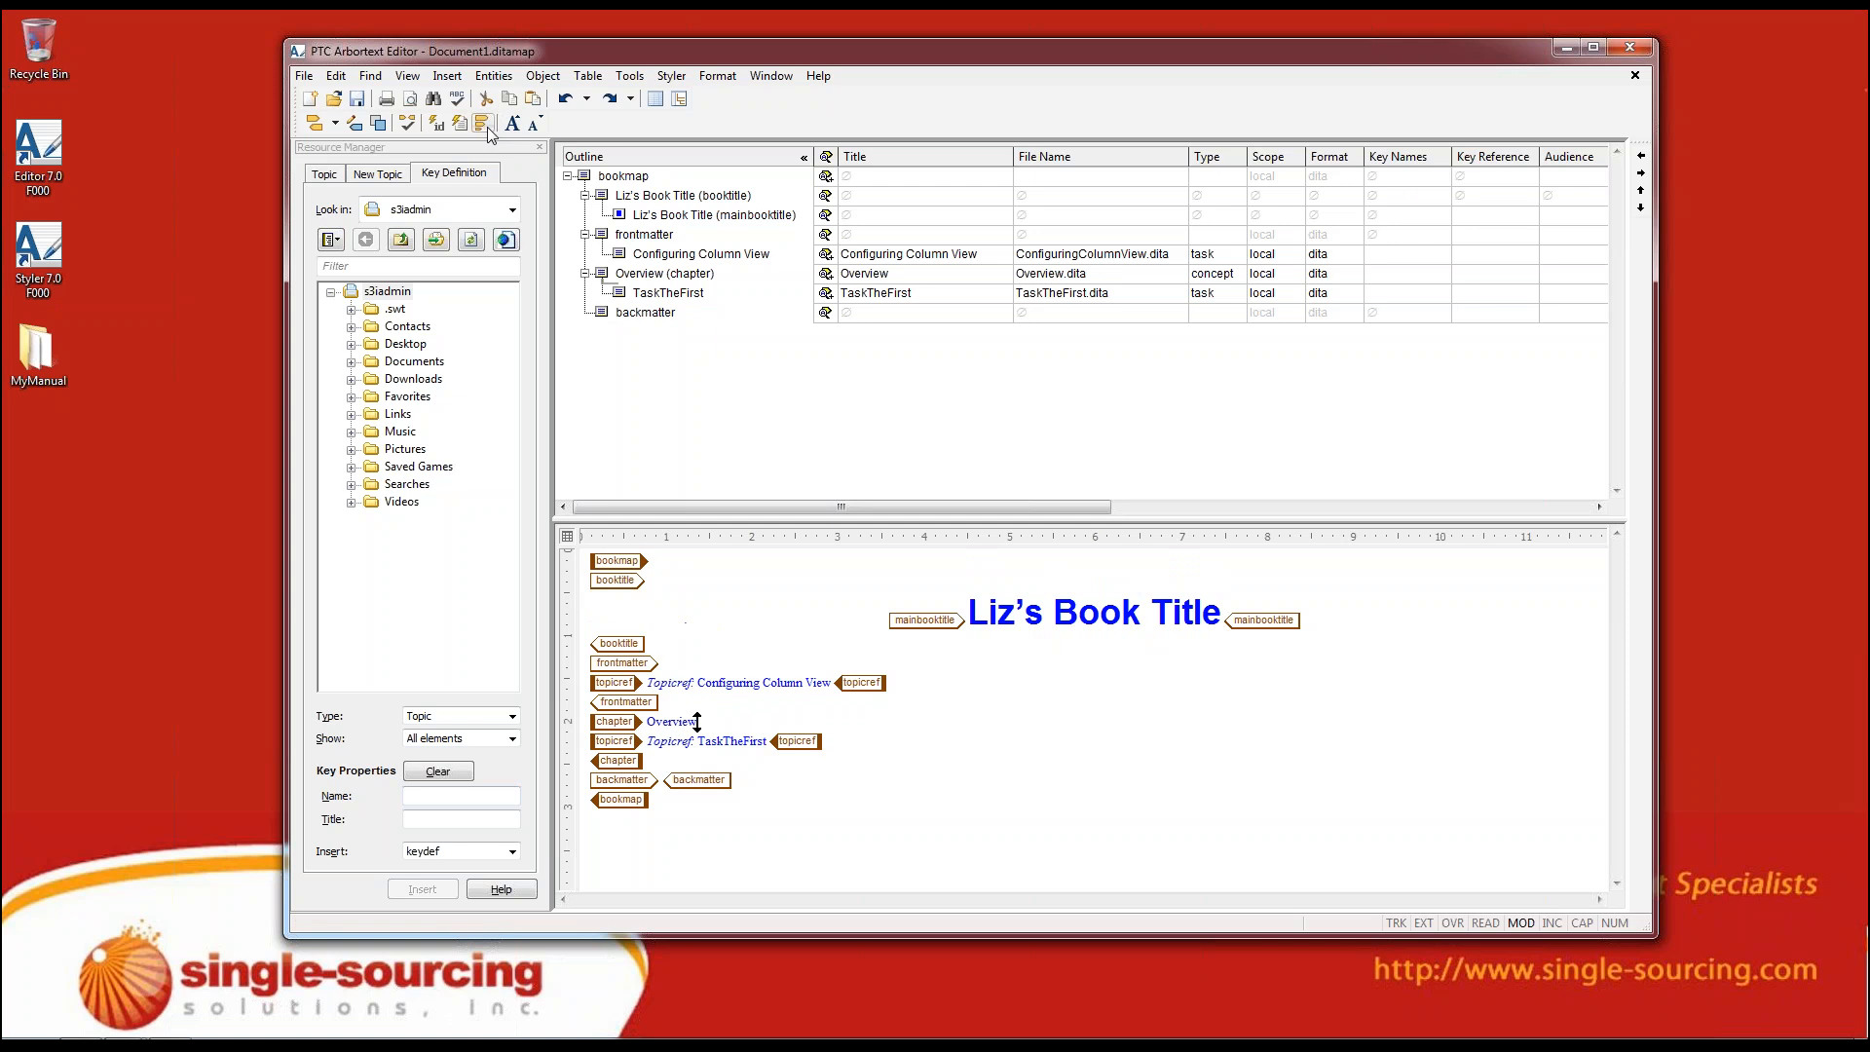
left_click(484, 124)
left_click(484, 125)
Insert a relationship table after the backmatter with 5 columns and 4 rows, for concept, reference, task, DITA Troubleshooting and other topics
left_click(586, 336)
key("Return")
key("Return")
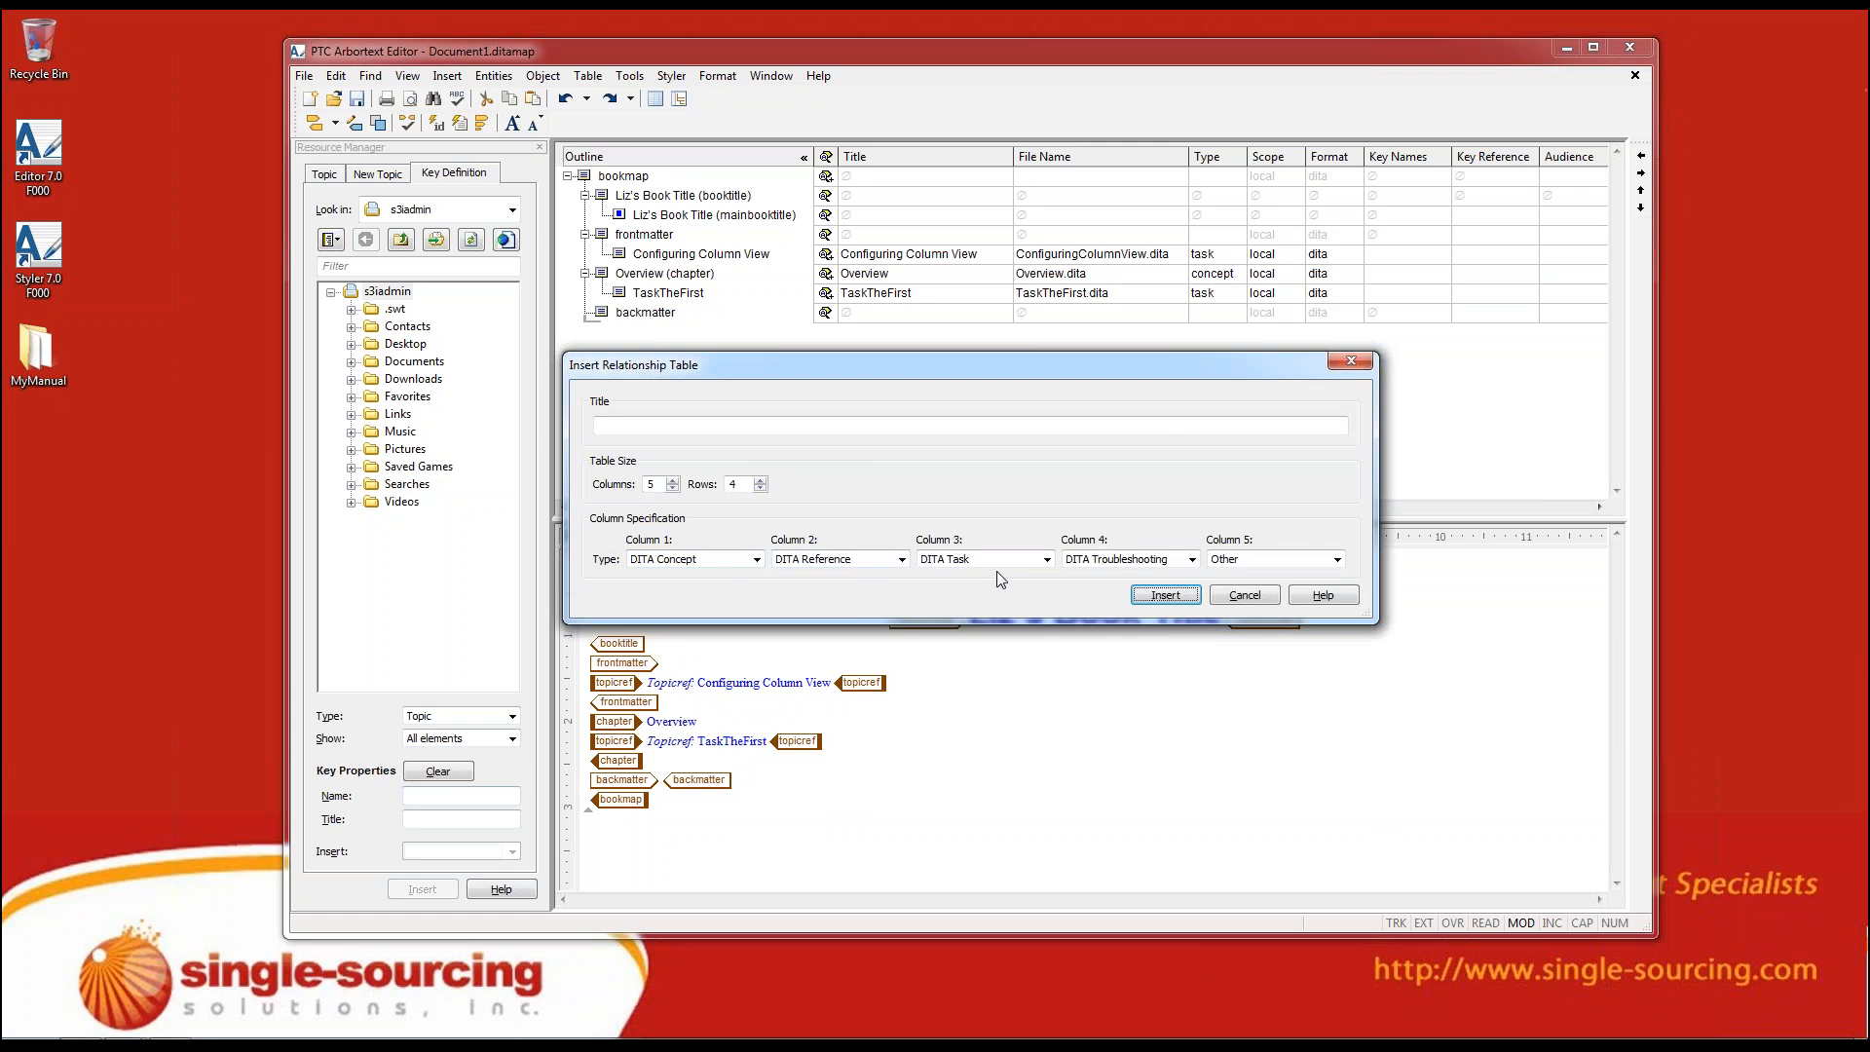
left_click(1191, 559)
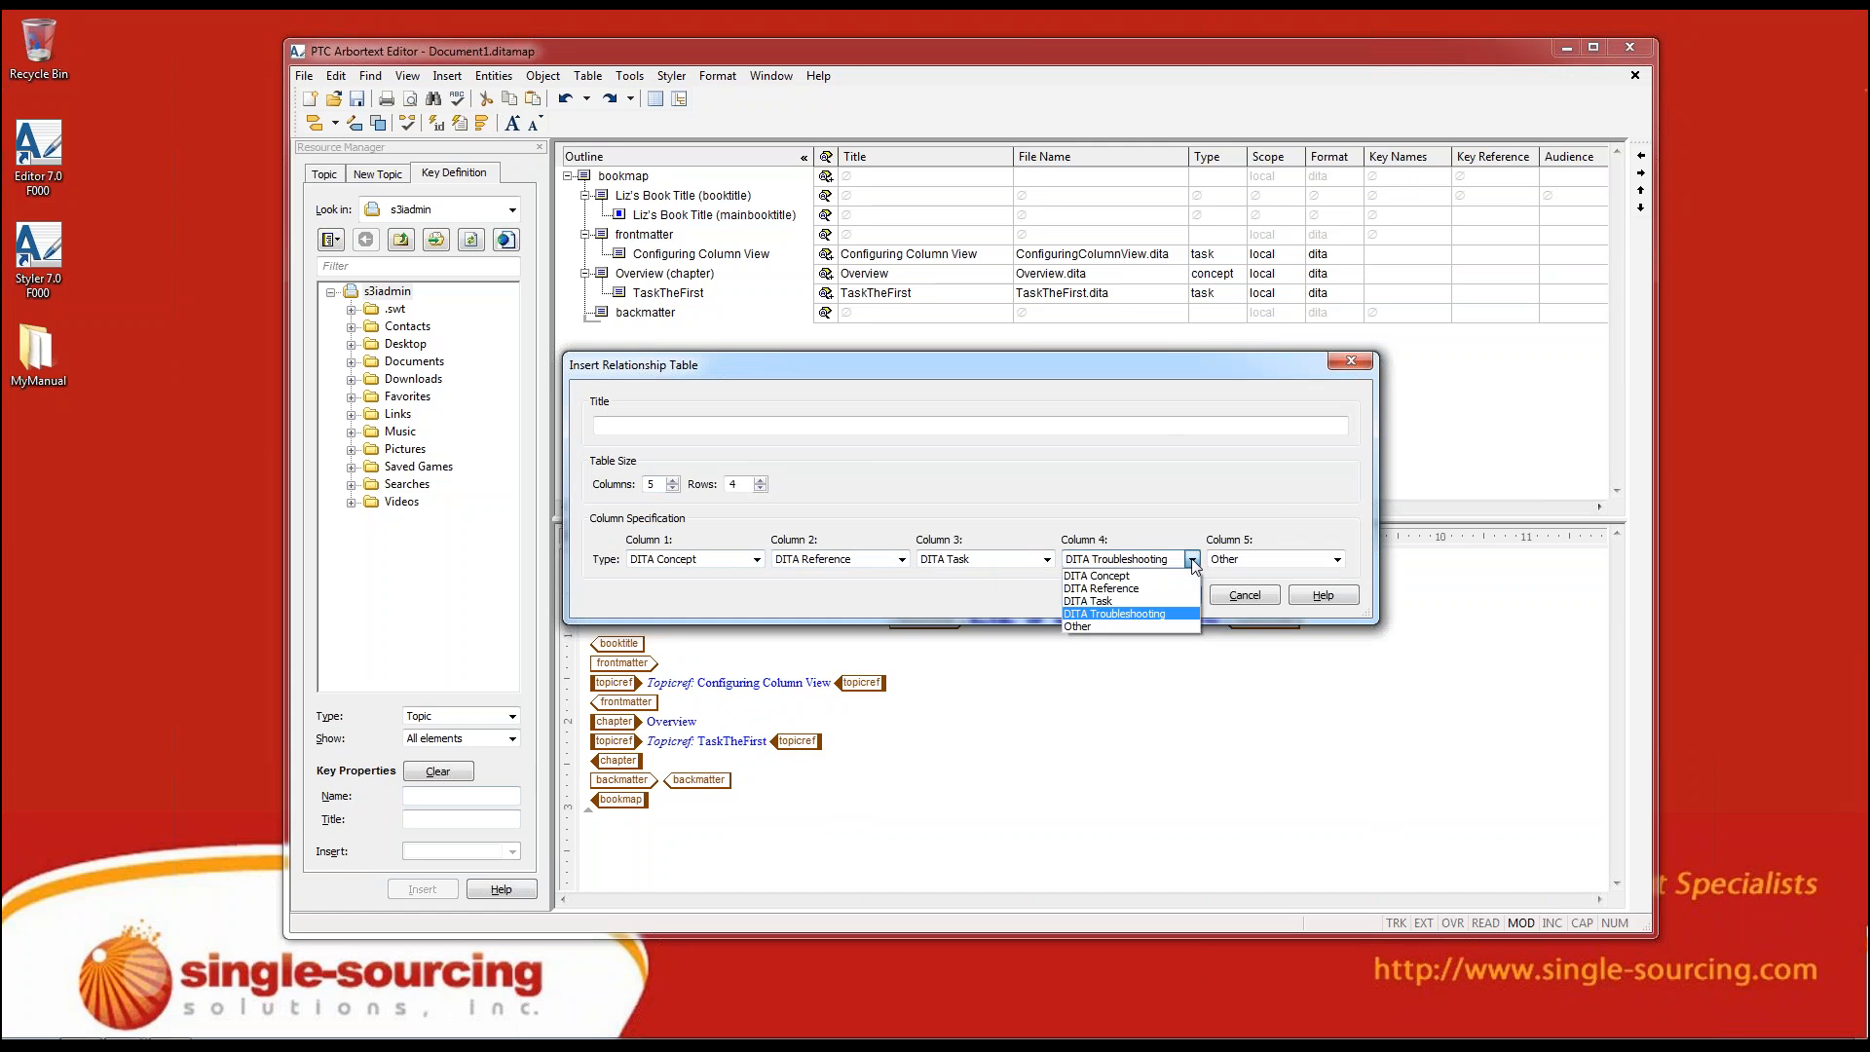
left_click(1169, 613)
left_click(1166, 594)
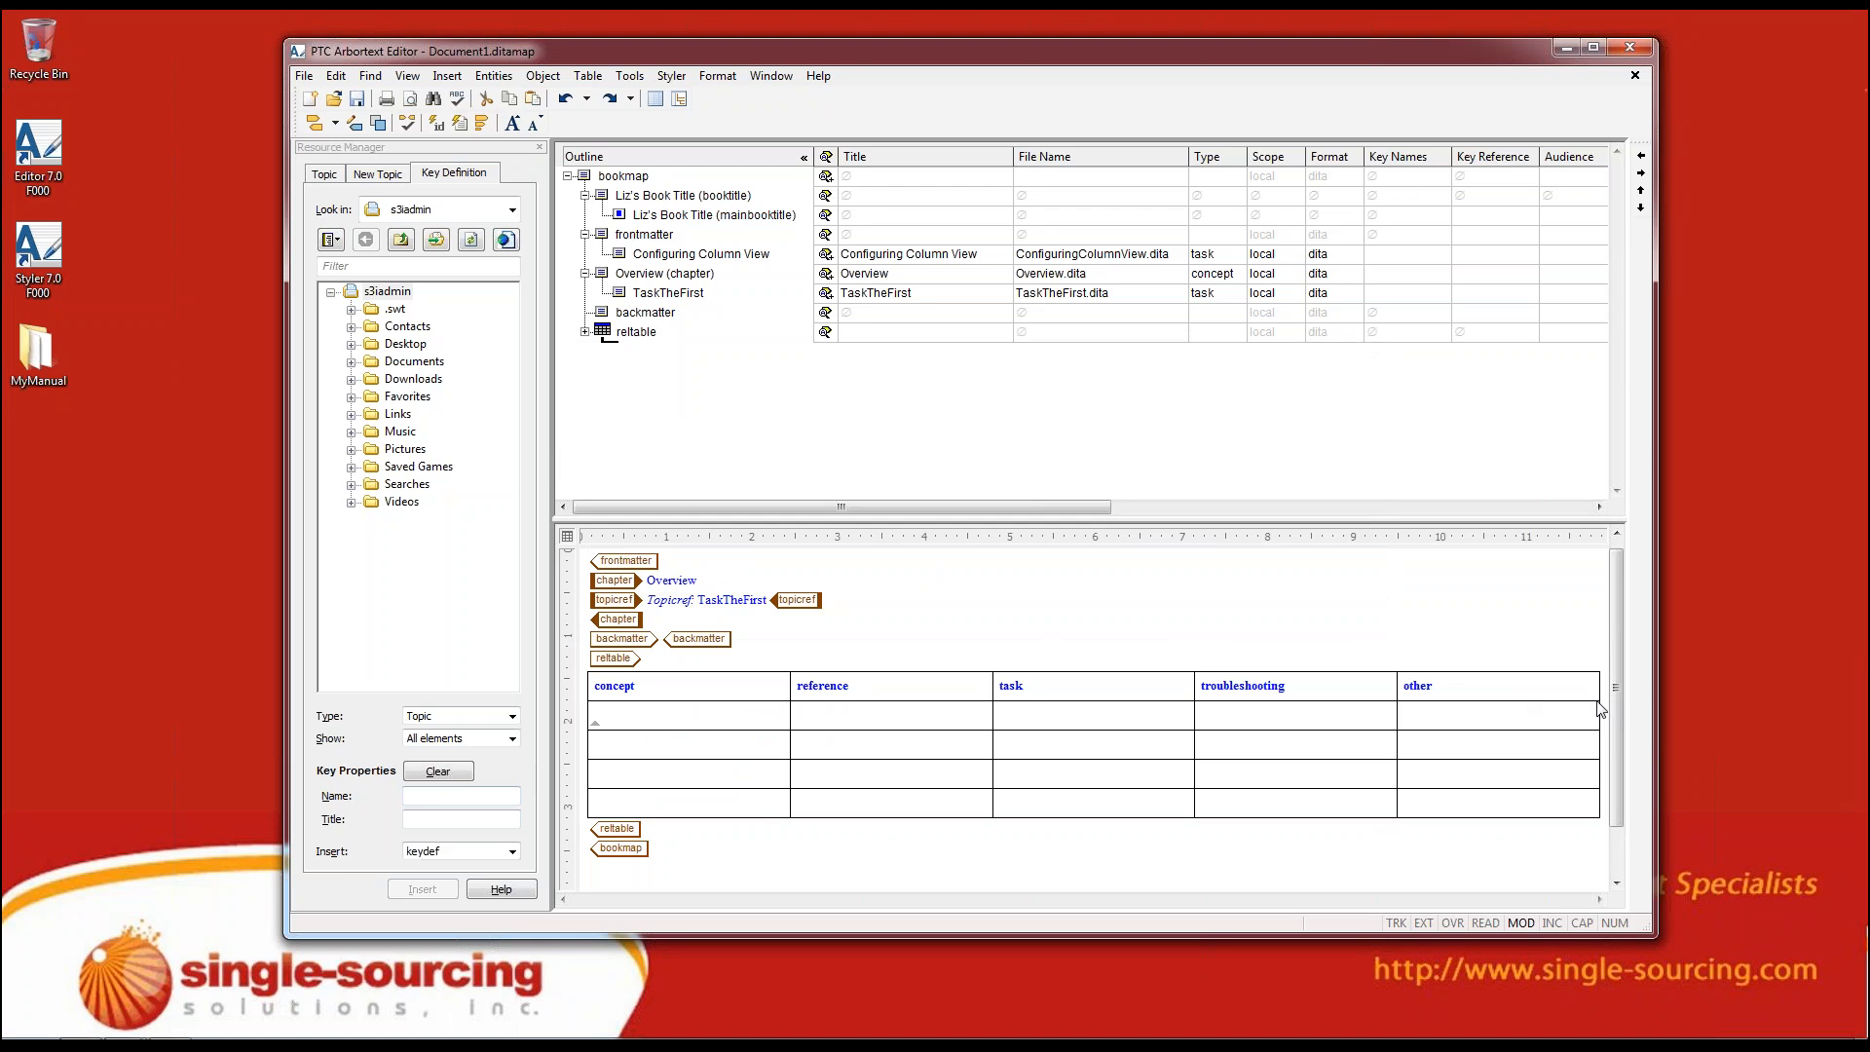
Add references to TaskTheFirst in the first row's task cell and to Overview in the third row's concept cell of the relationship table
left_click(616, 292)
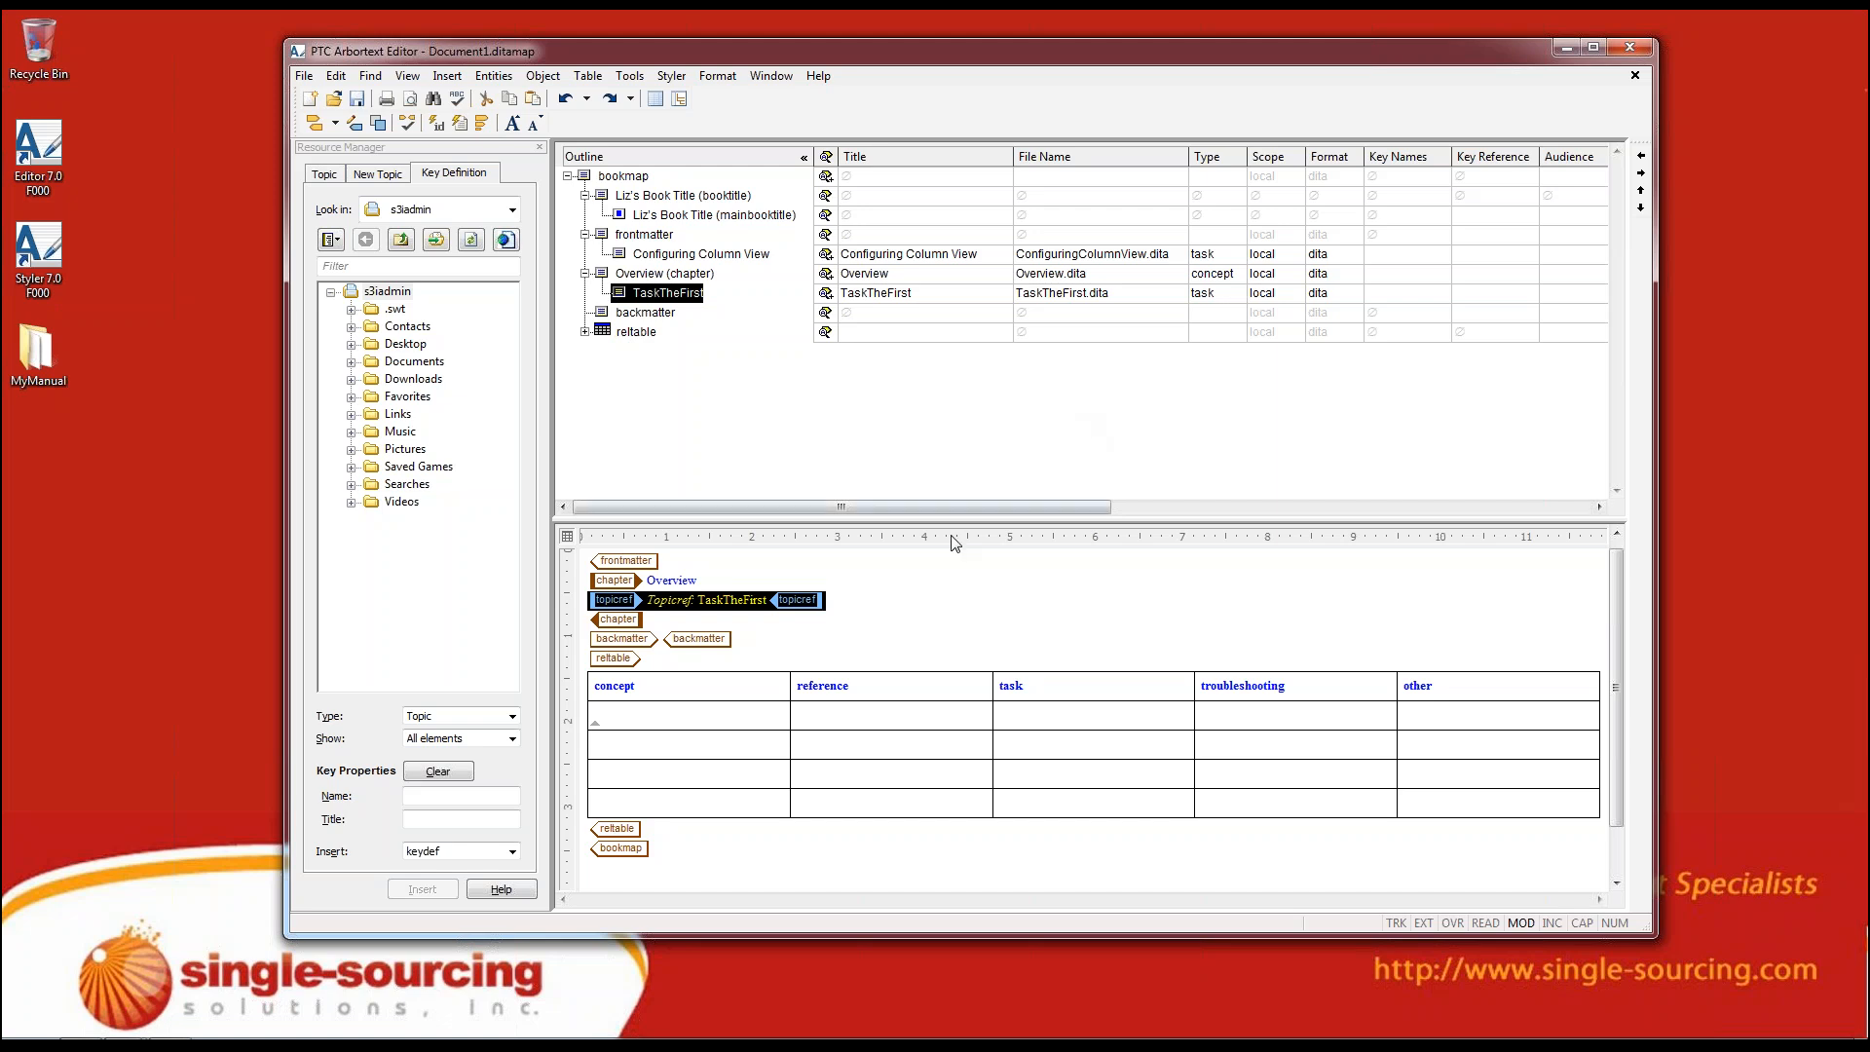
left_click(862, 721)
left_click(1065, 722)
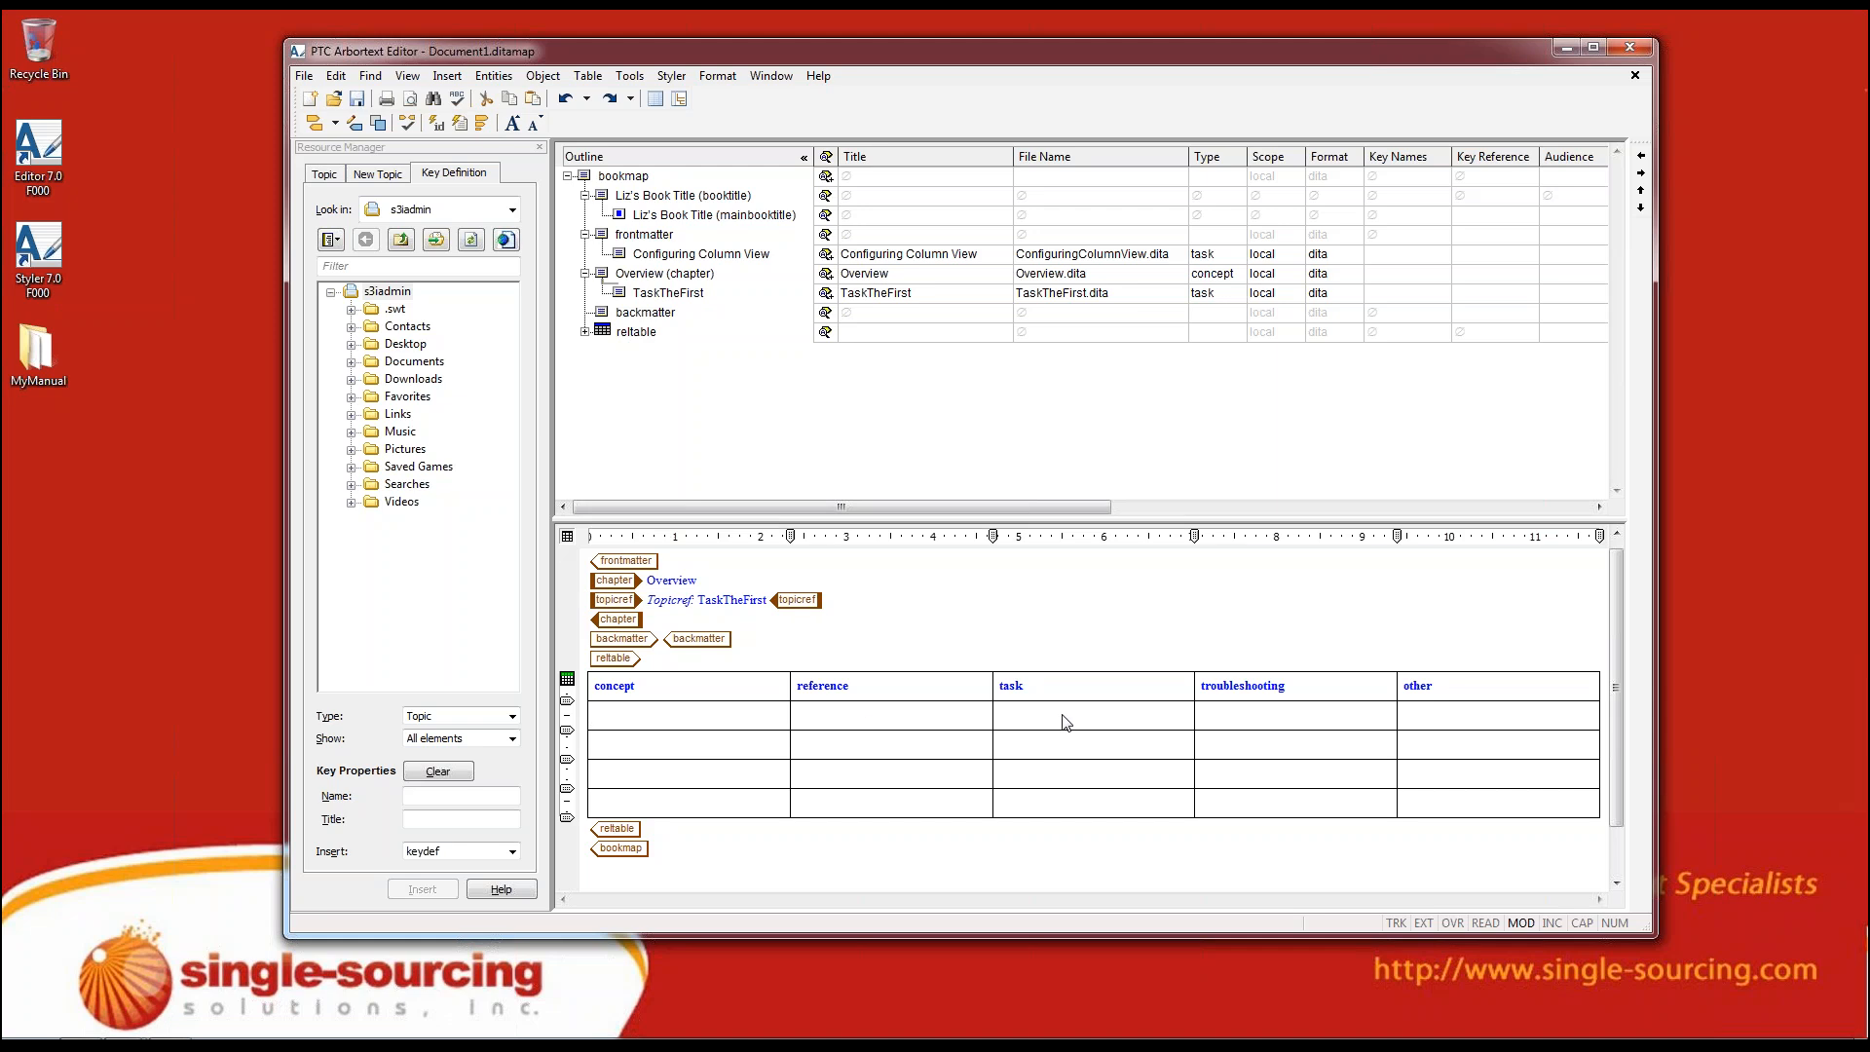
left_click(704, 726)
type("Topicref: TaskTheFirst")
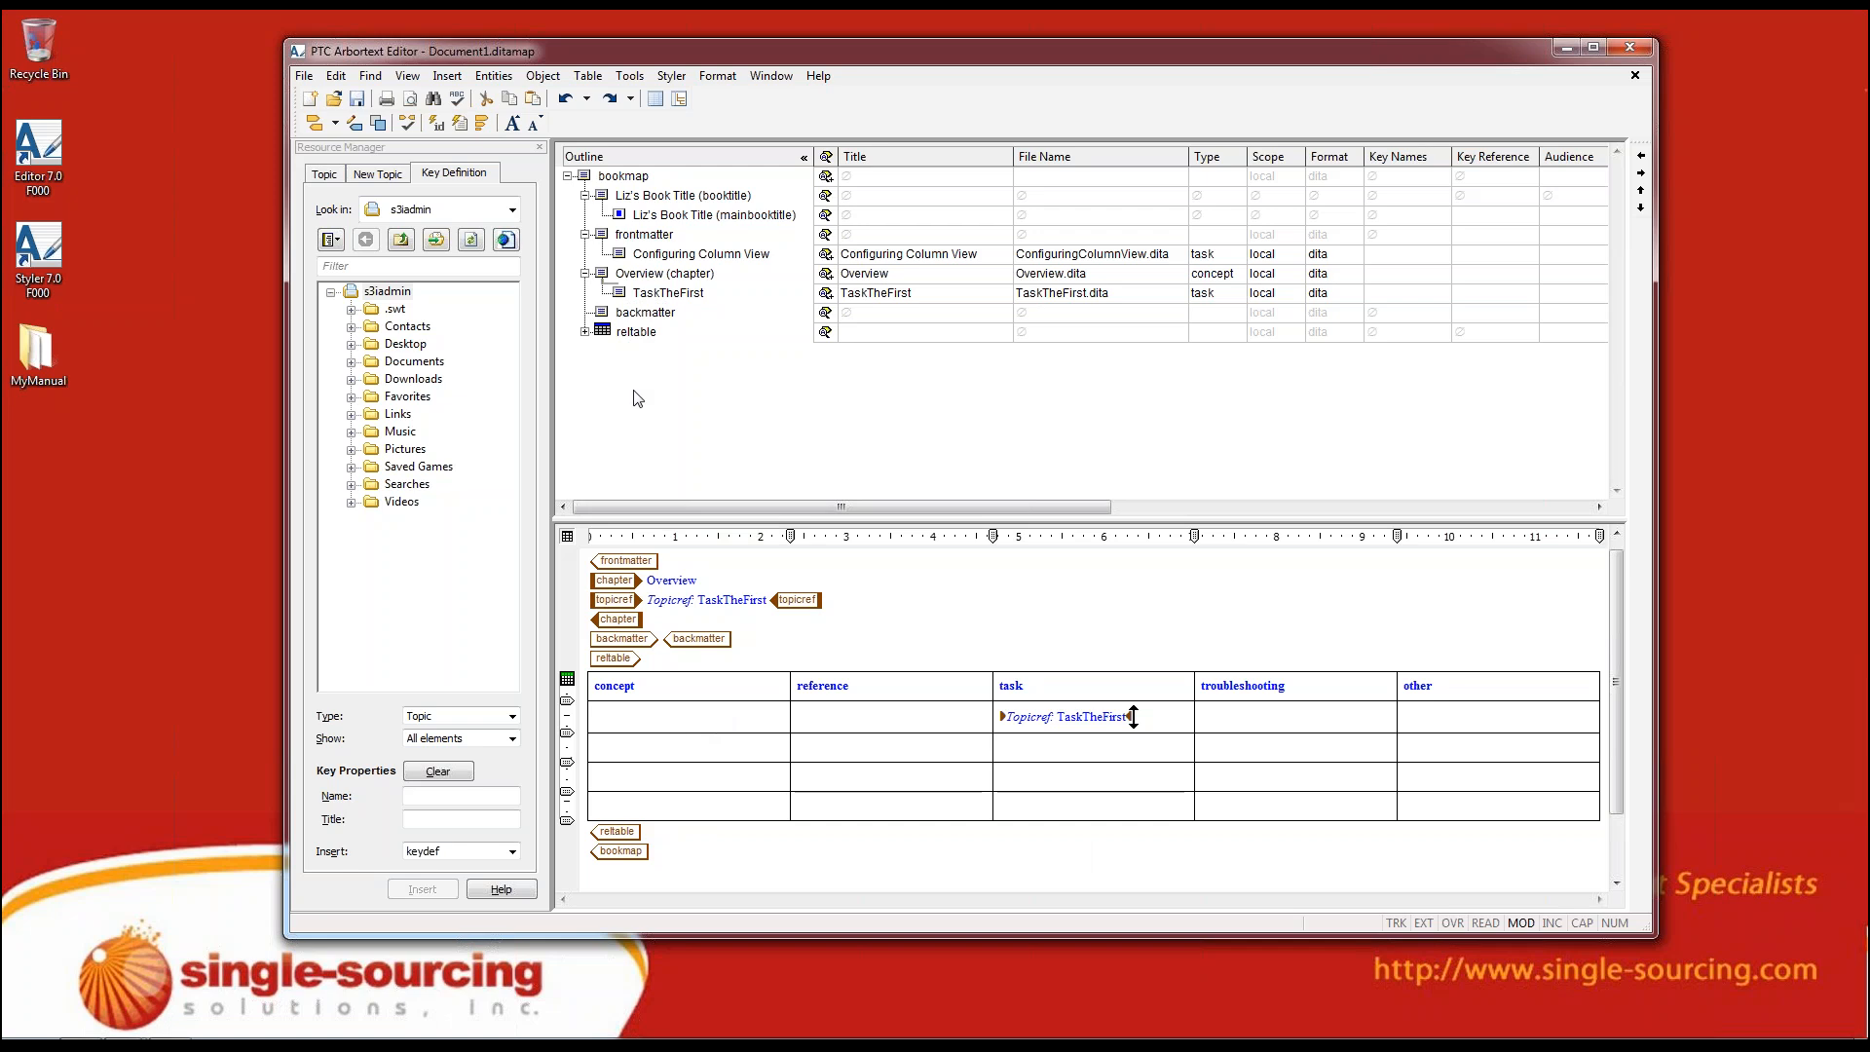
left_click_drag(624, 299, 696, 777)
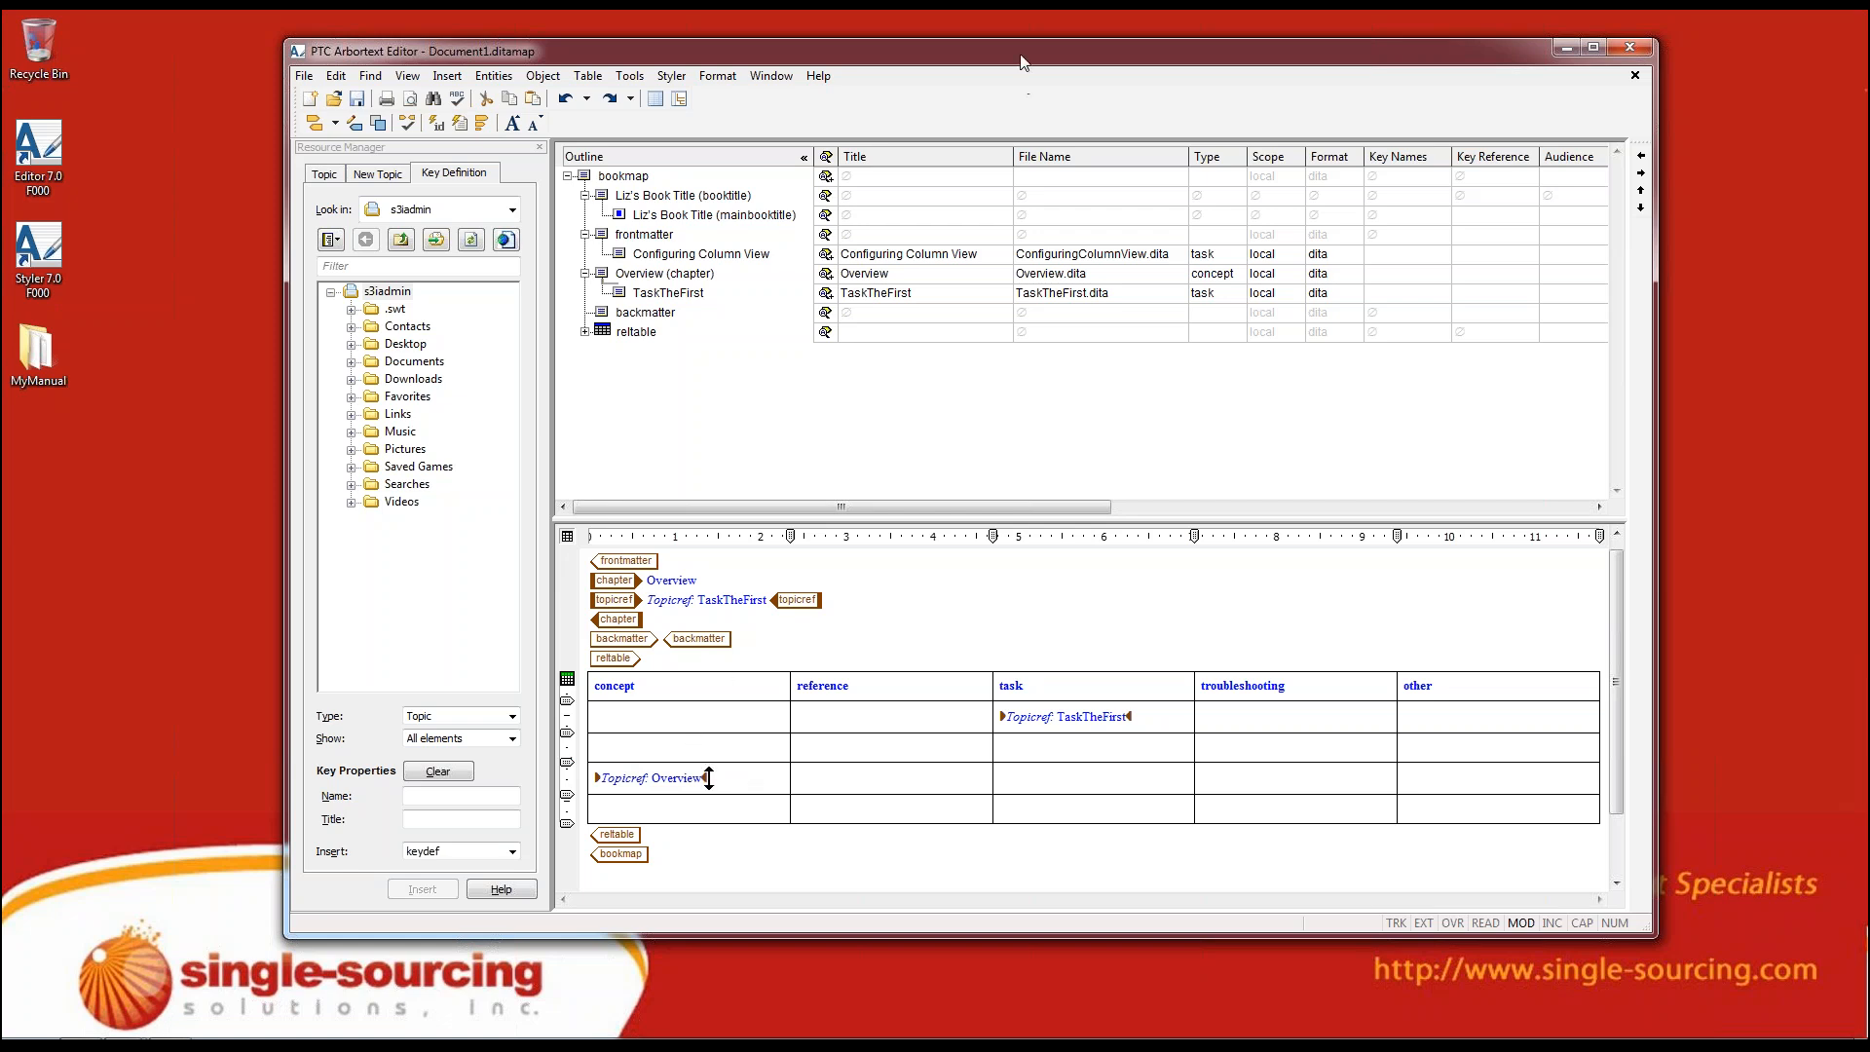
Expand the relationship table in the map outline to view its header and rows, and collapse it again
left_click_drag(1017, 62, 868, 65)
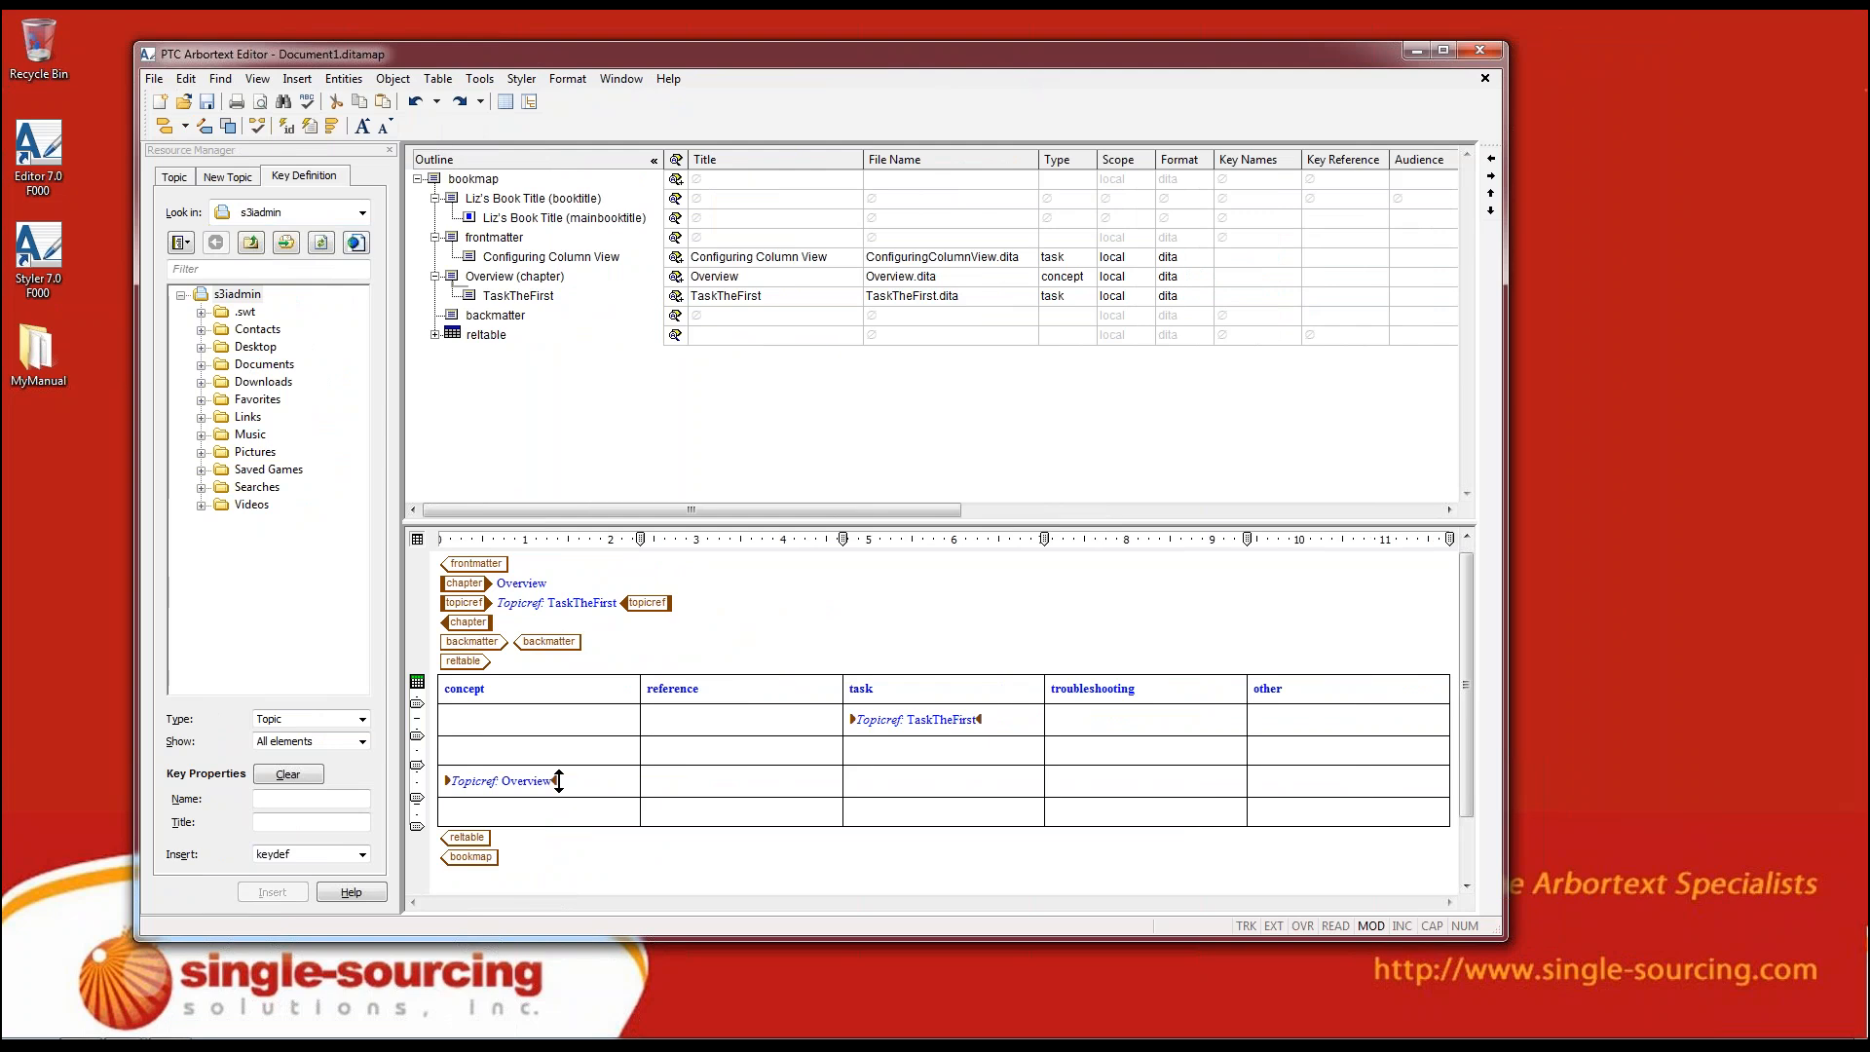
left_click(435, 335)
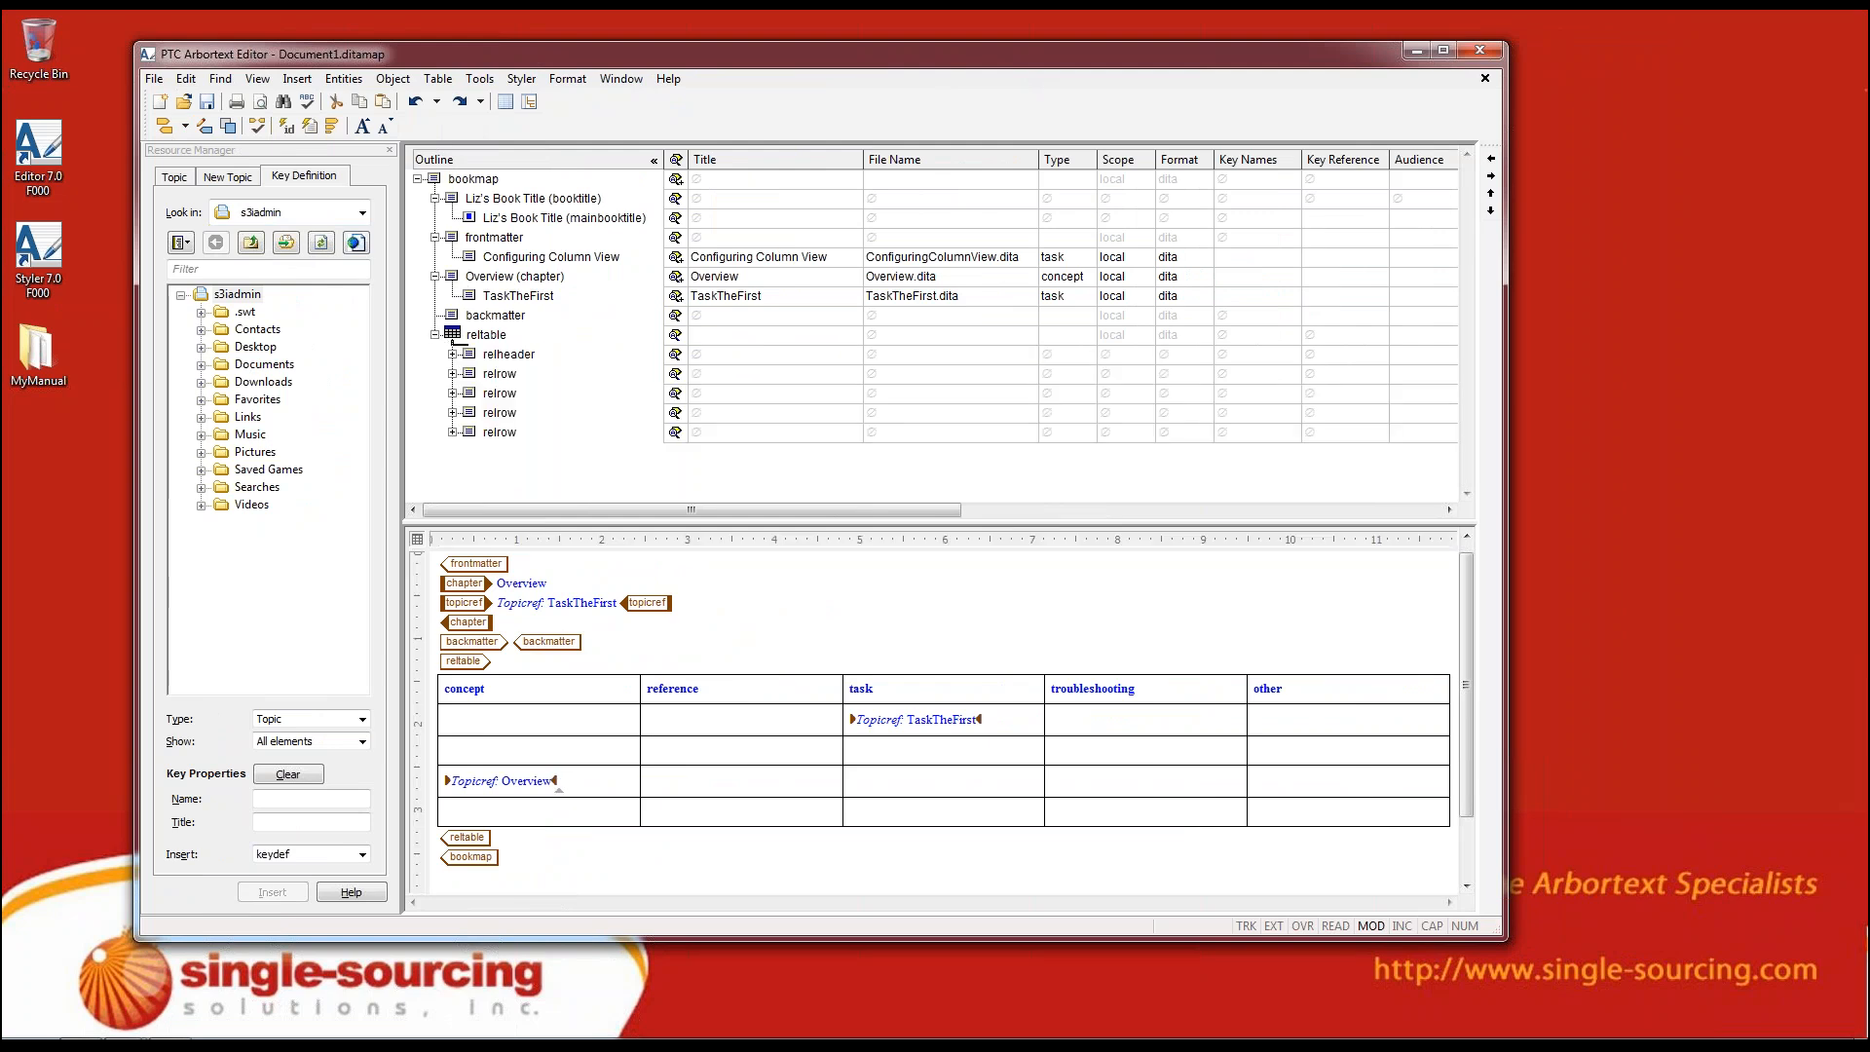
left_click(434, 335)
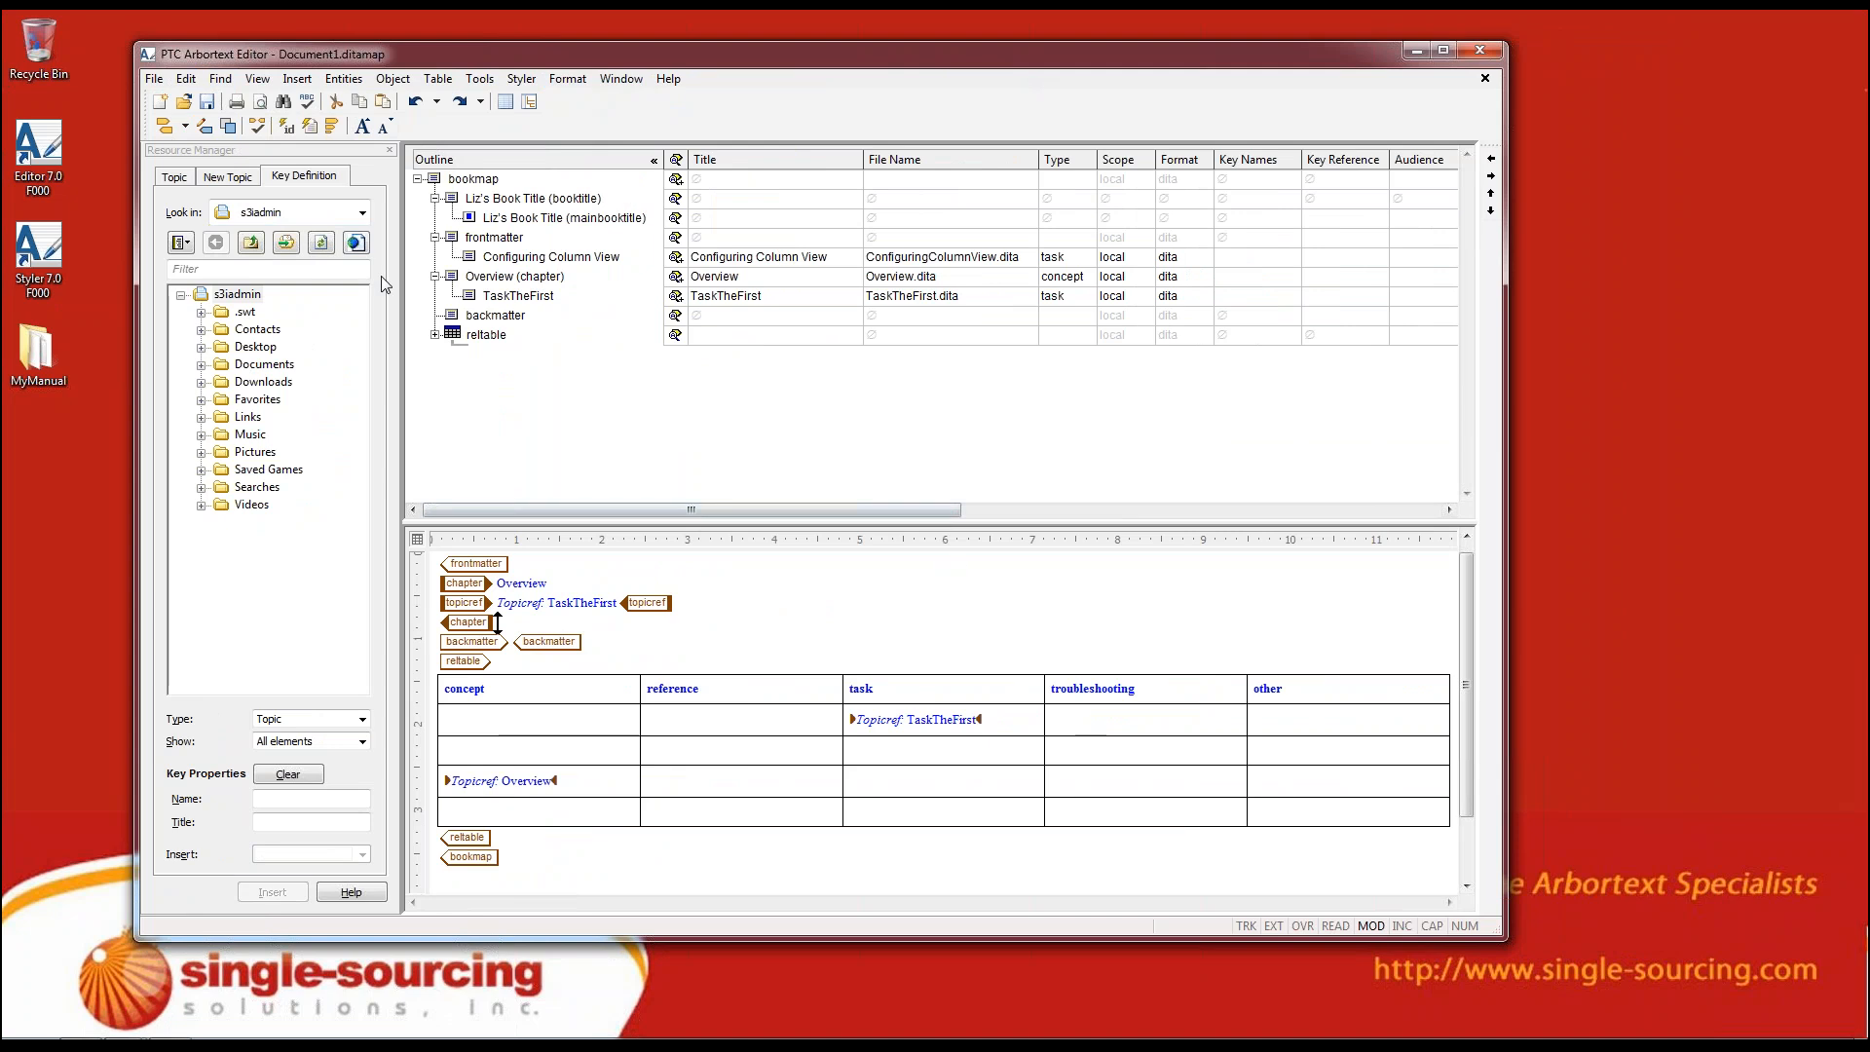
Review the Resource Manager's new topic document types and the locations available for browsing existing topics
left_click(220, 180)
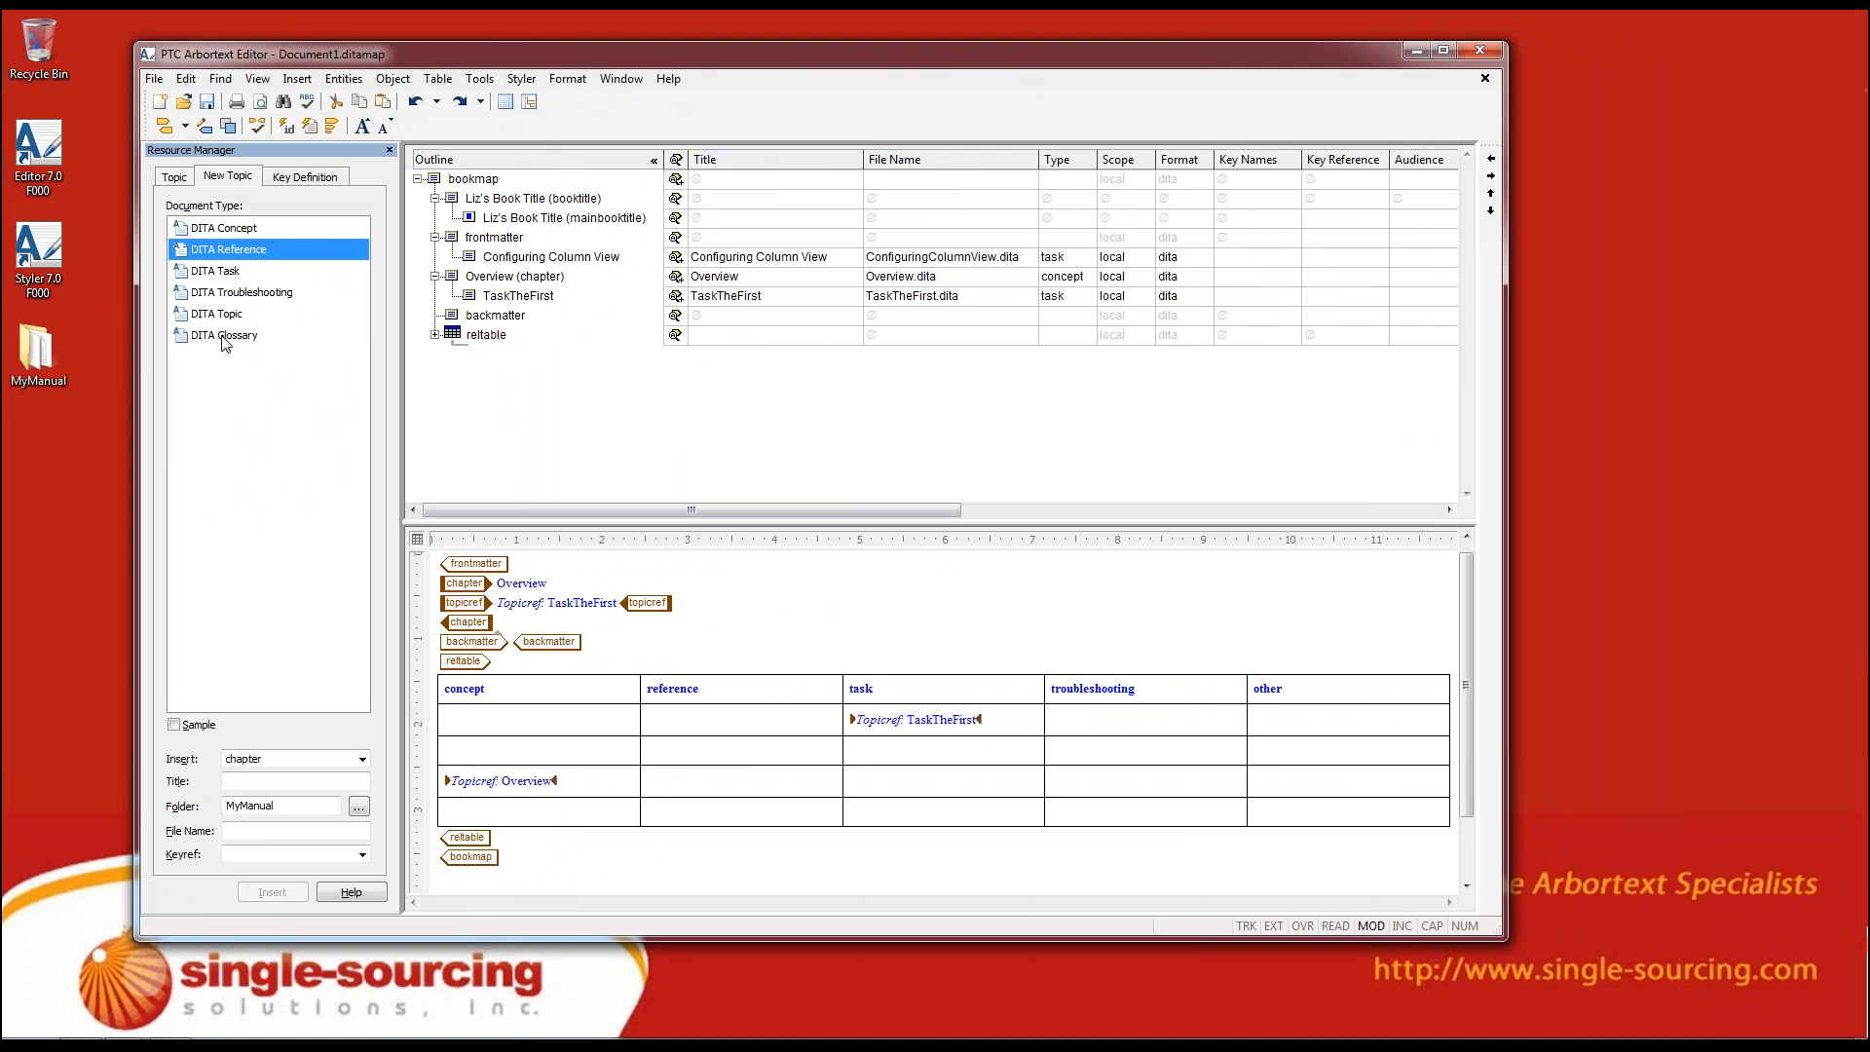
left_click(175, 178)
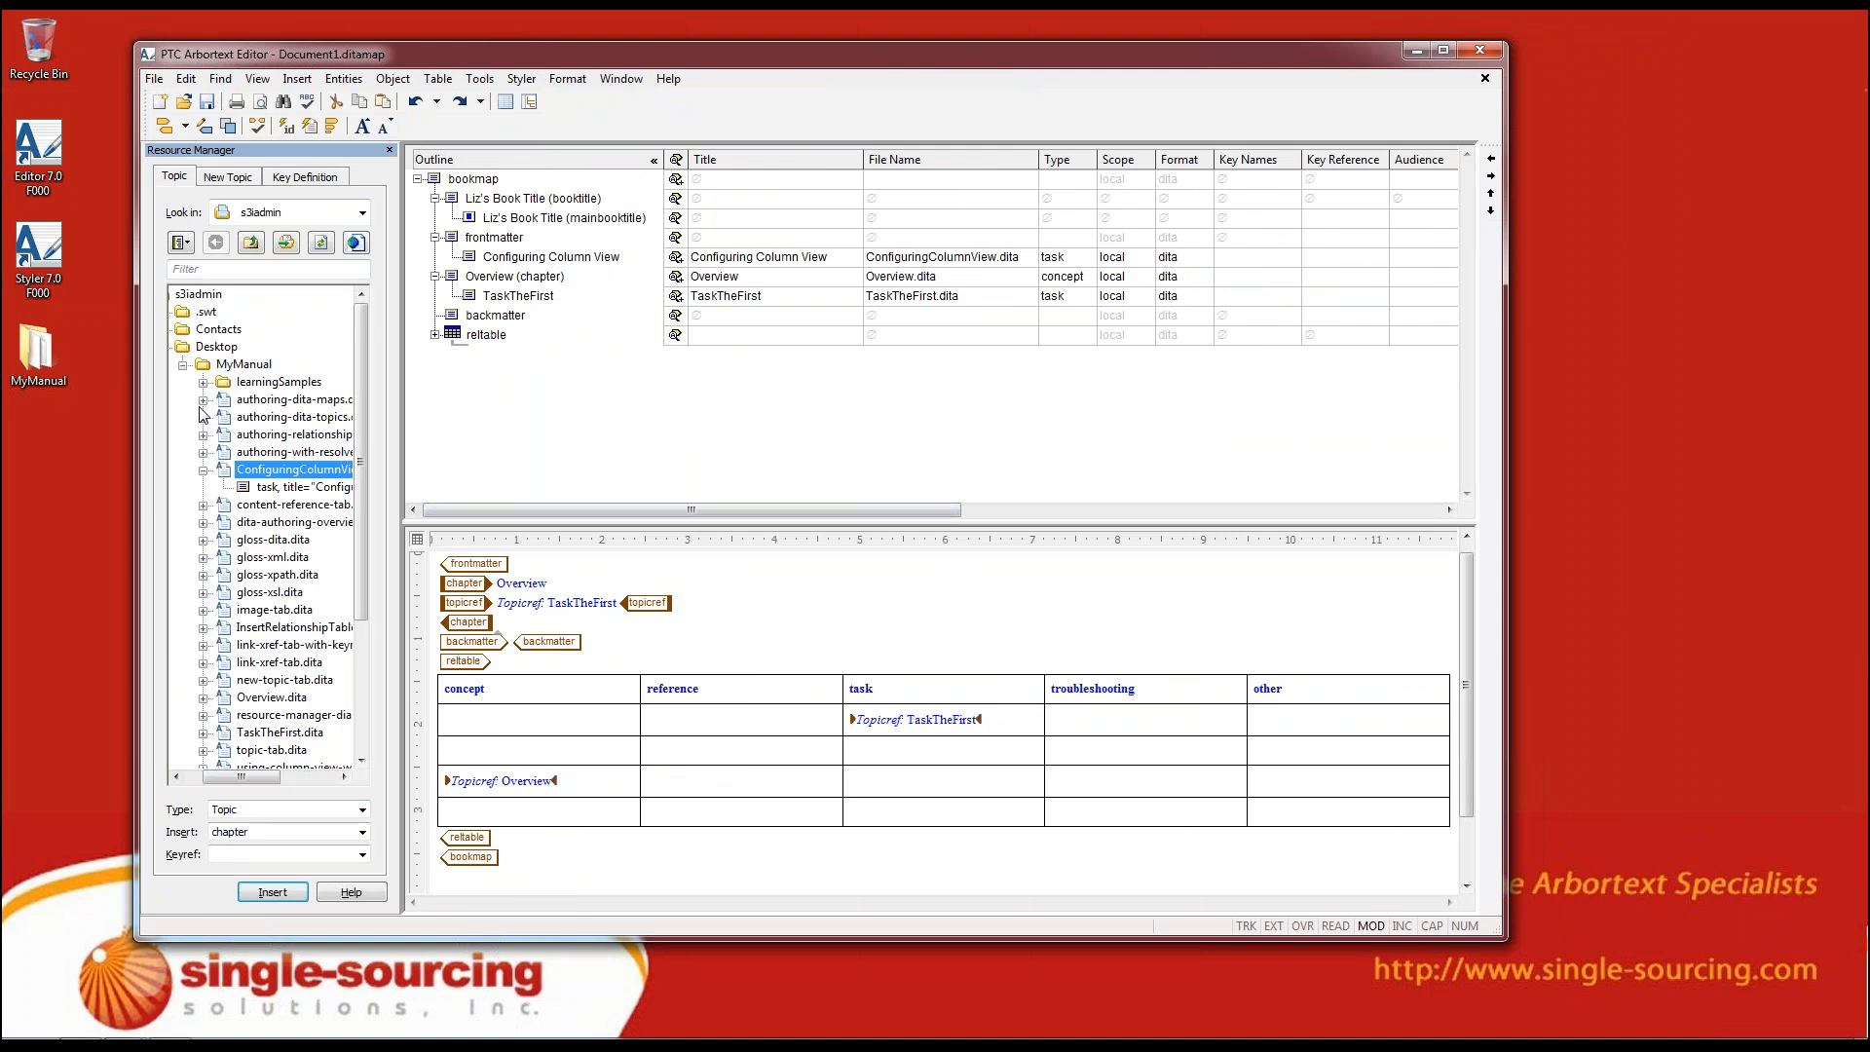
left_click(362, 215)
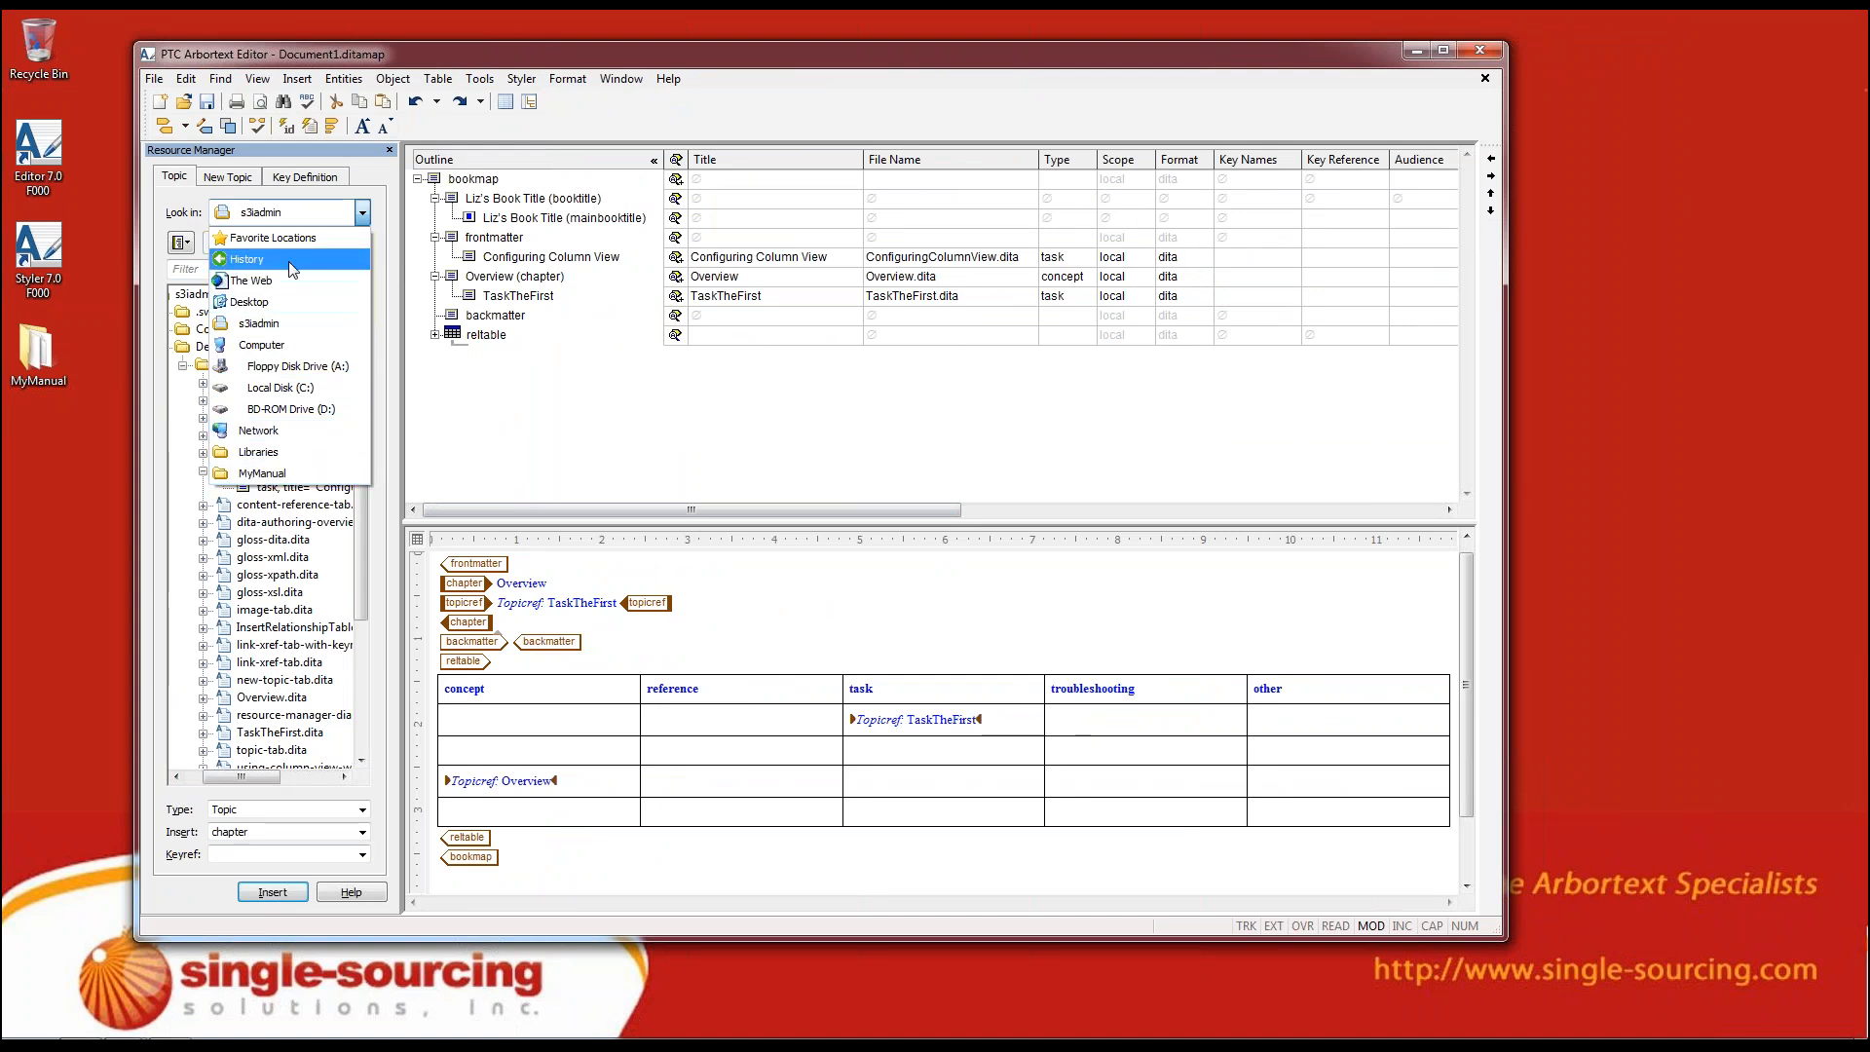
left_click(540, 416)
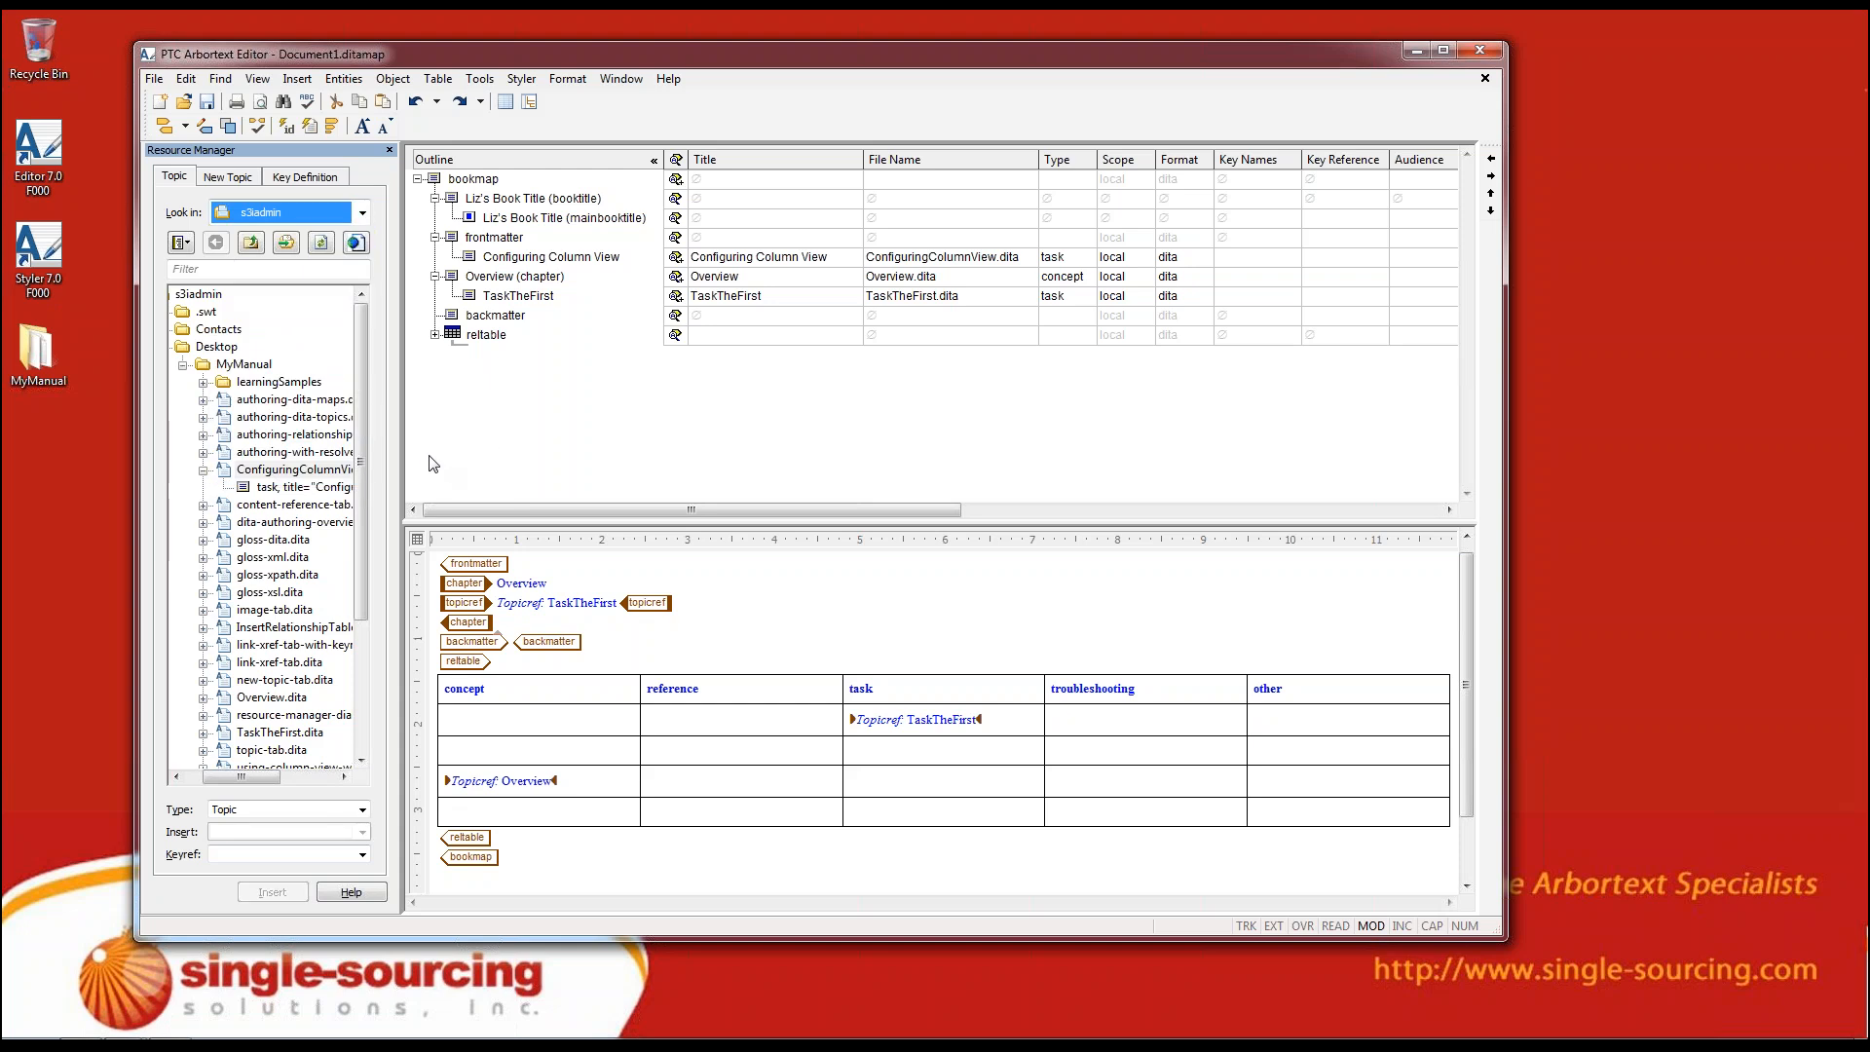
Open the Overview chapter's topic in its own window and offset it from the map window, keeping Overview in front
left_click(497, 279)
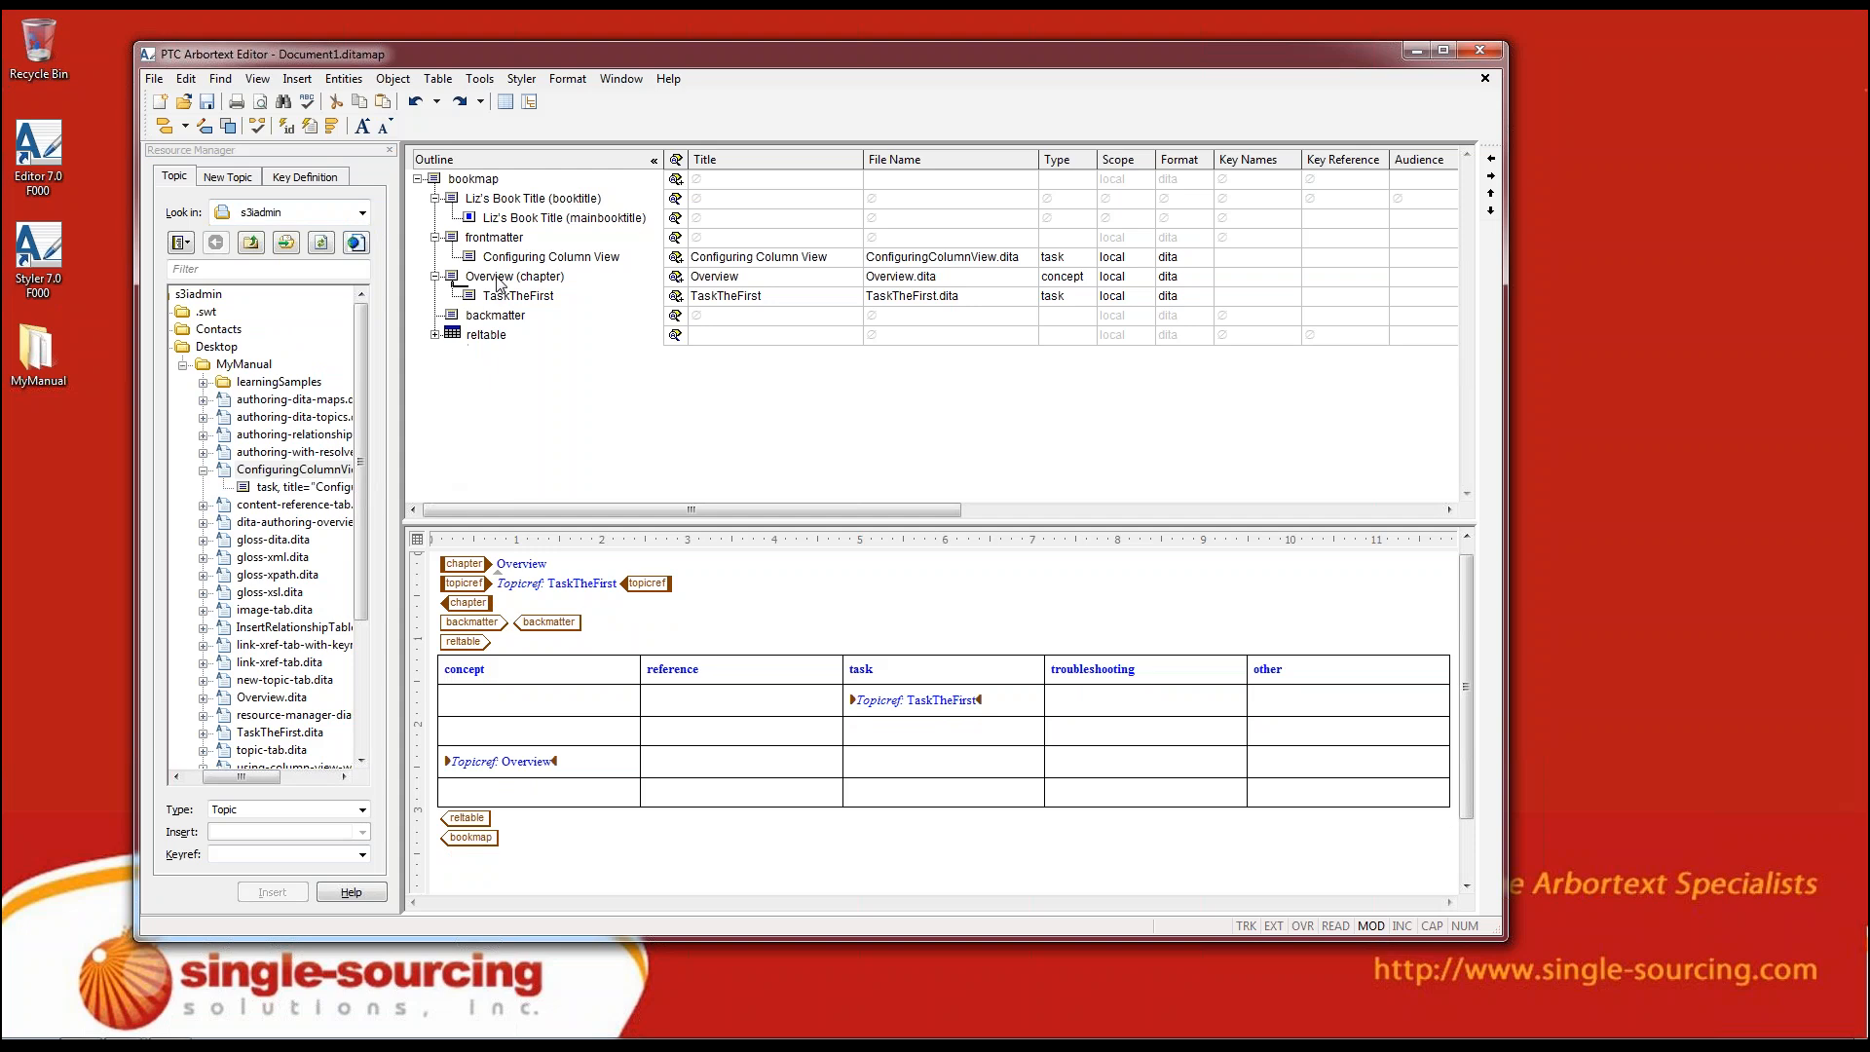
double_click(497, 281)
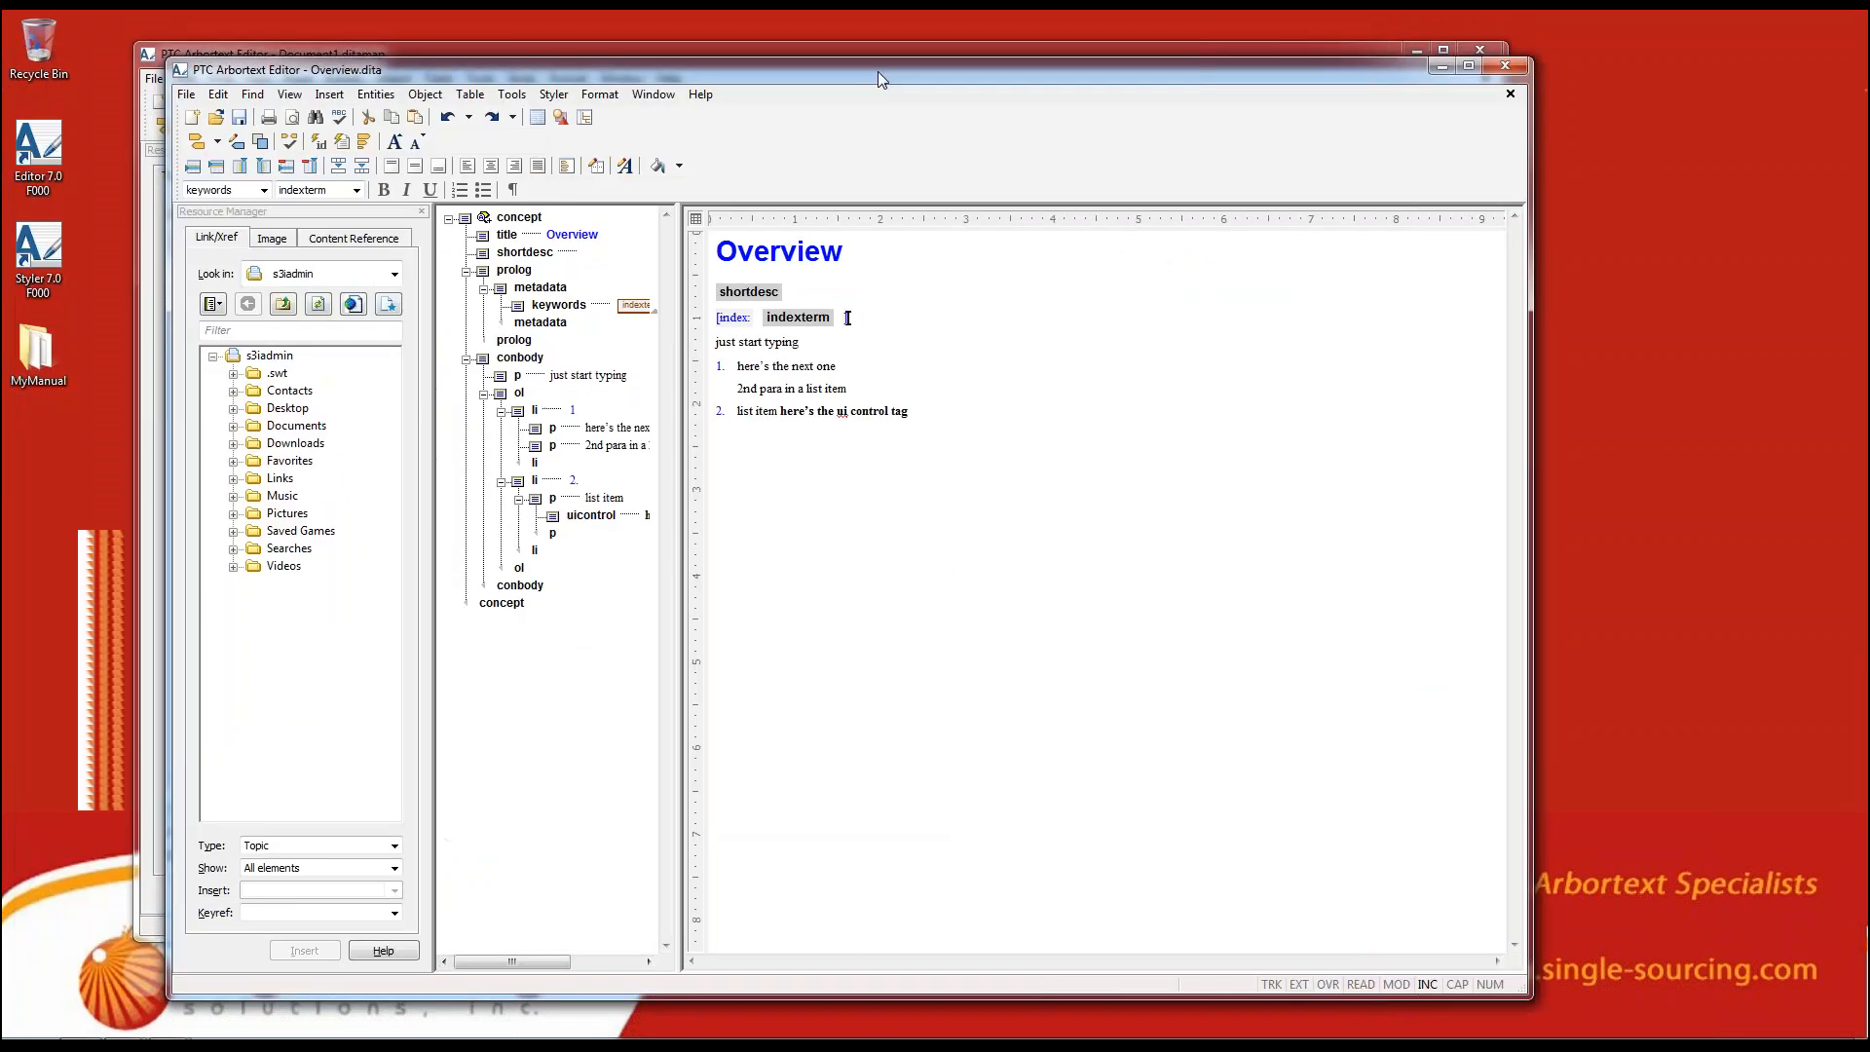
left_click_drag(879, 72, 822, 31)
left_click(946, 50)
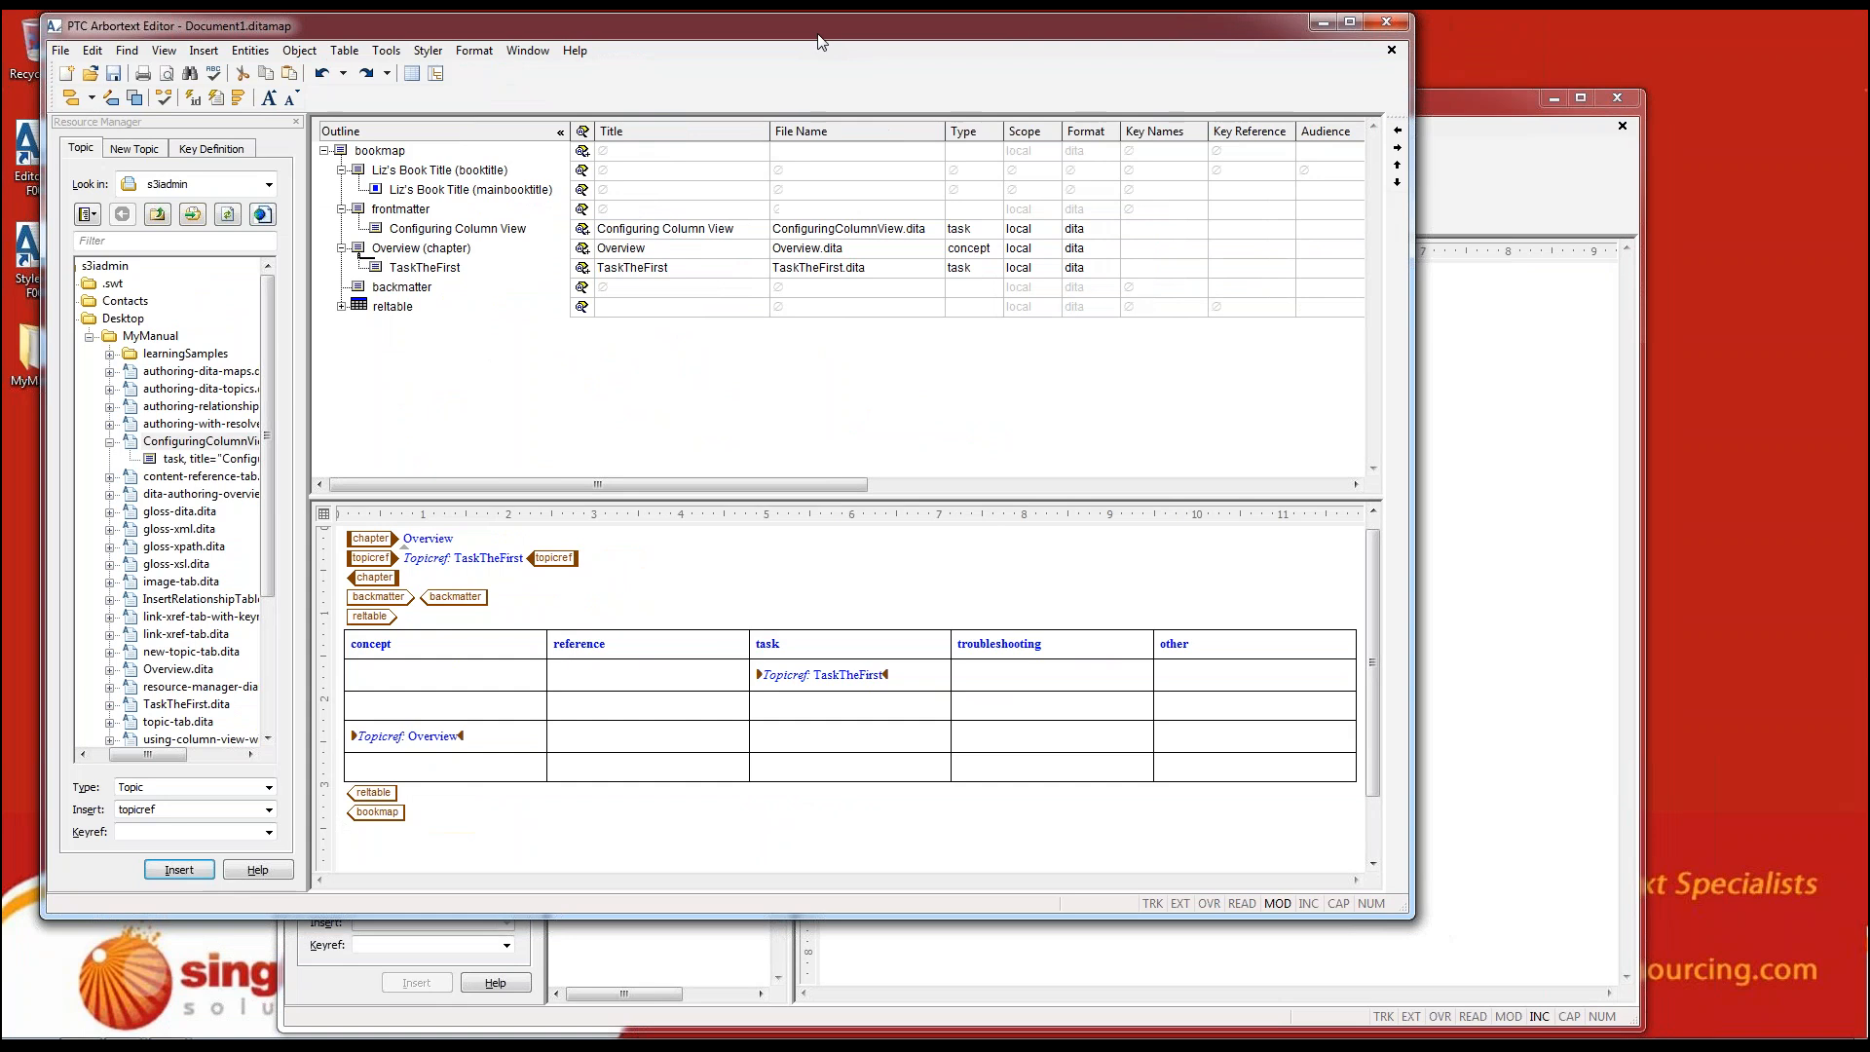
left_click(1448, 119)
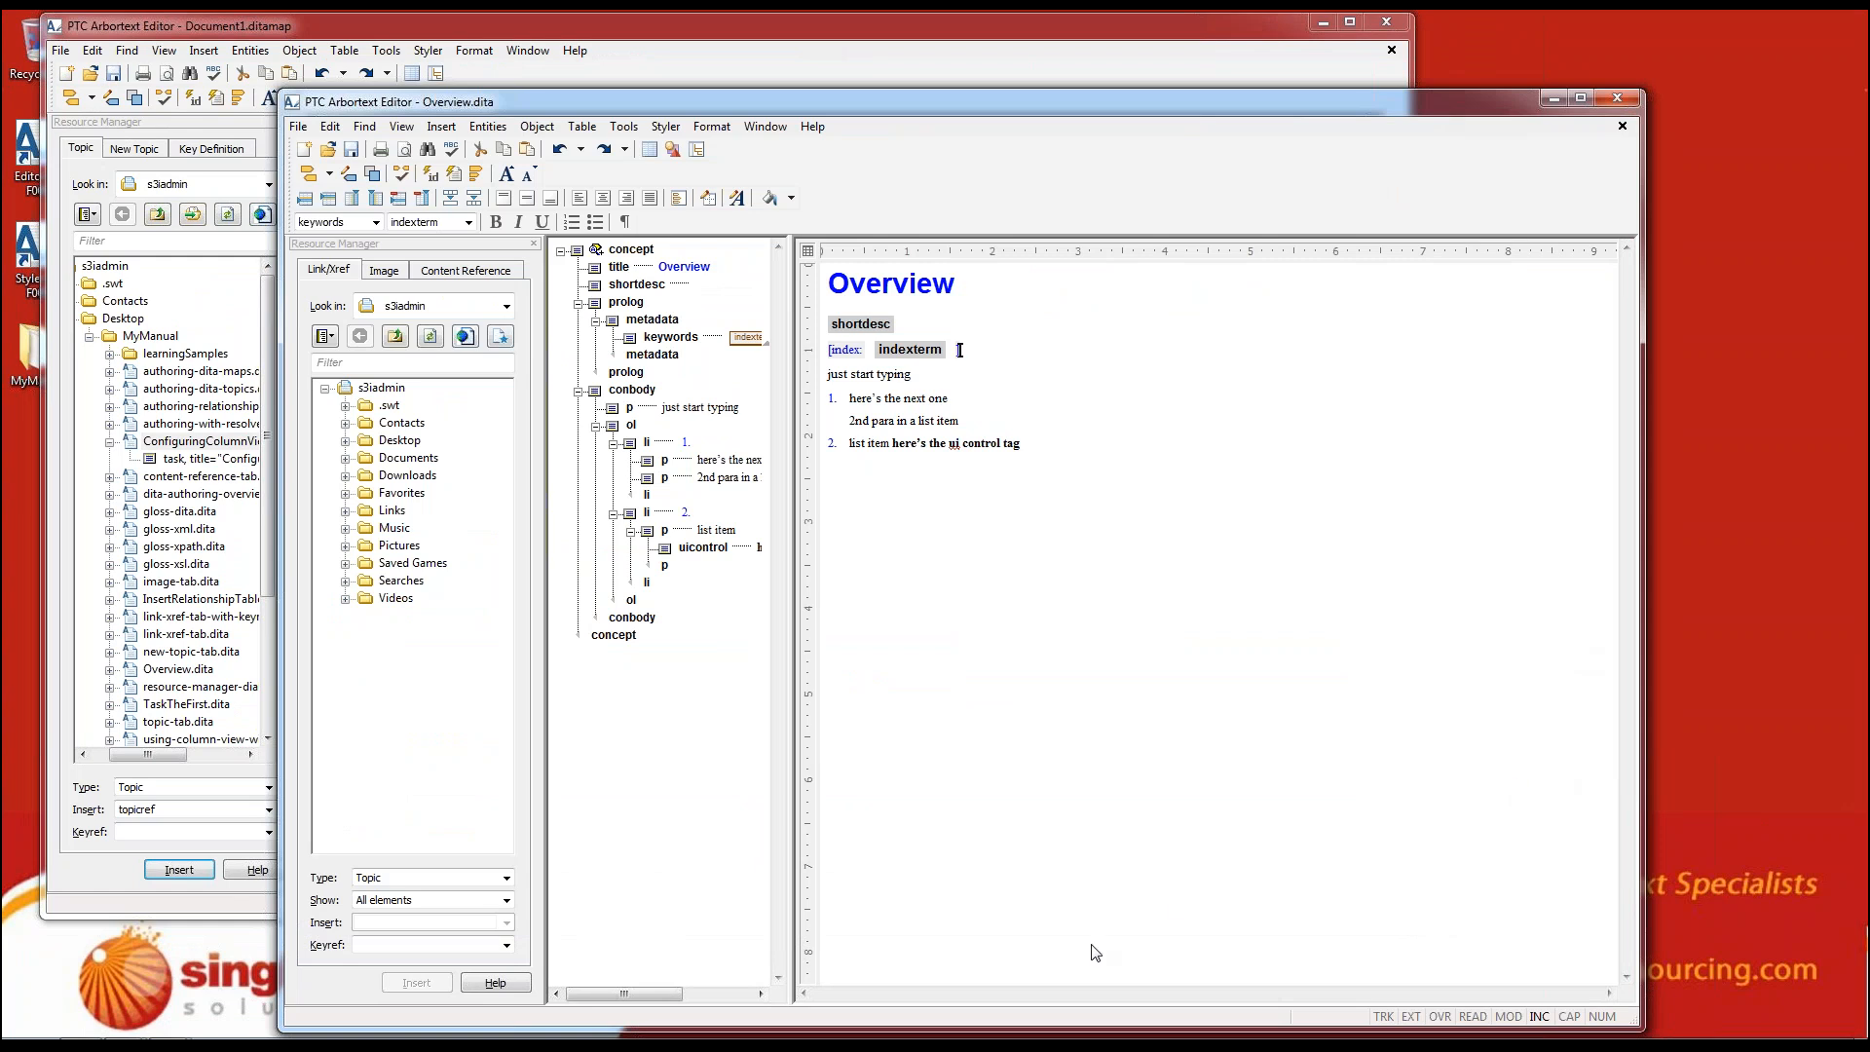
mouse_move(682, 1039)
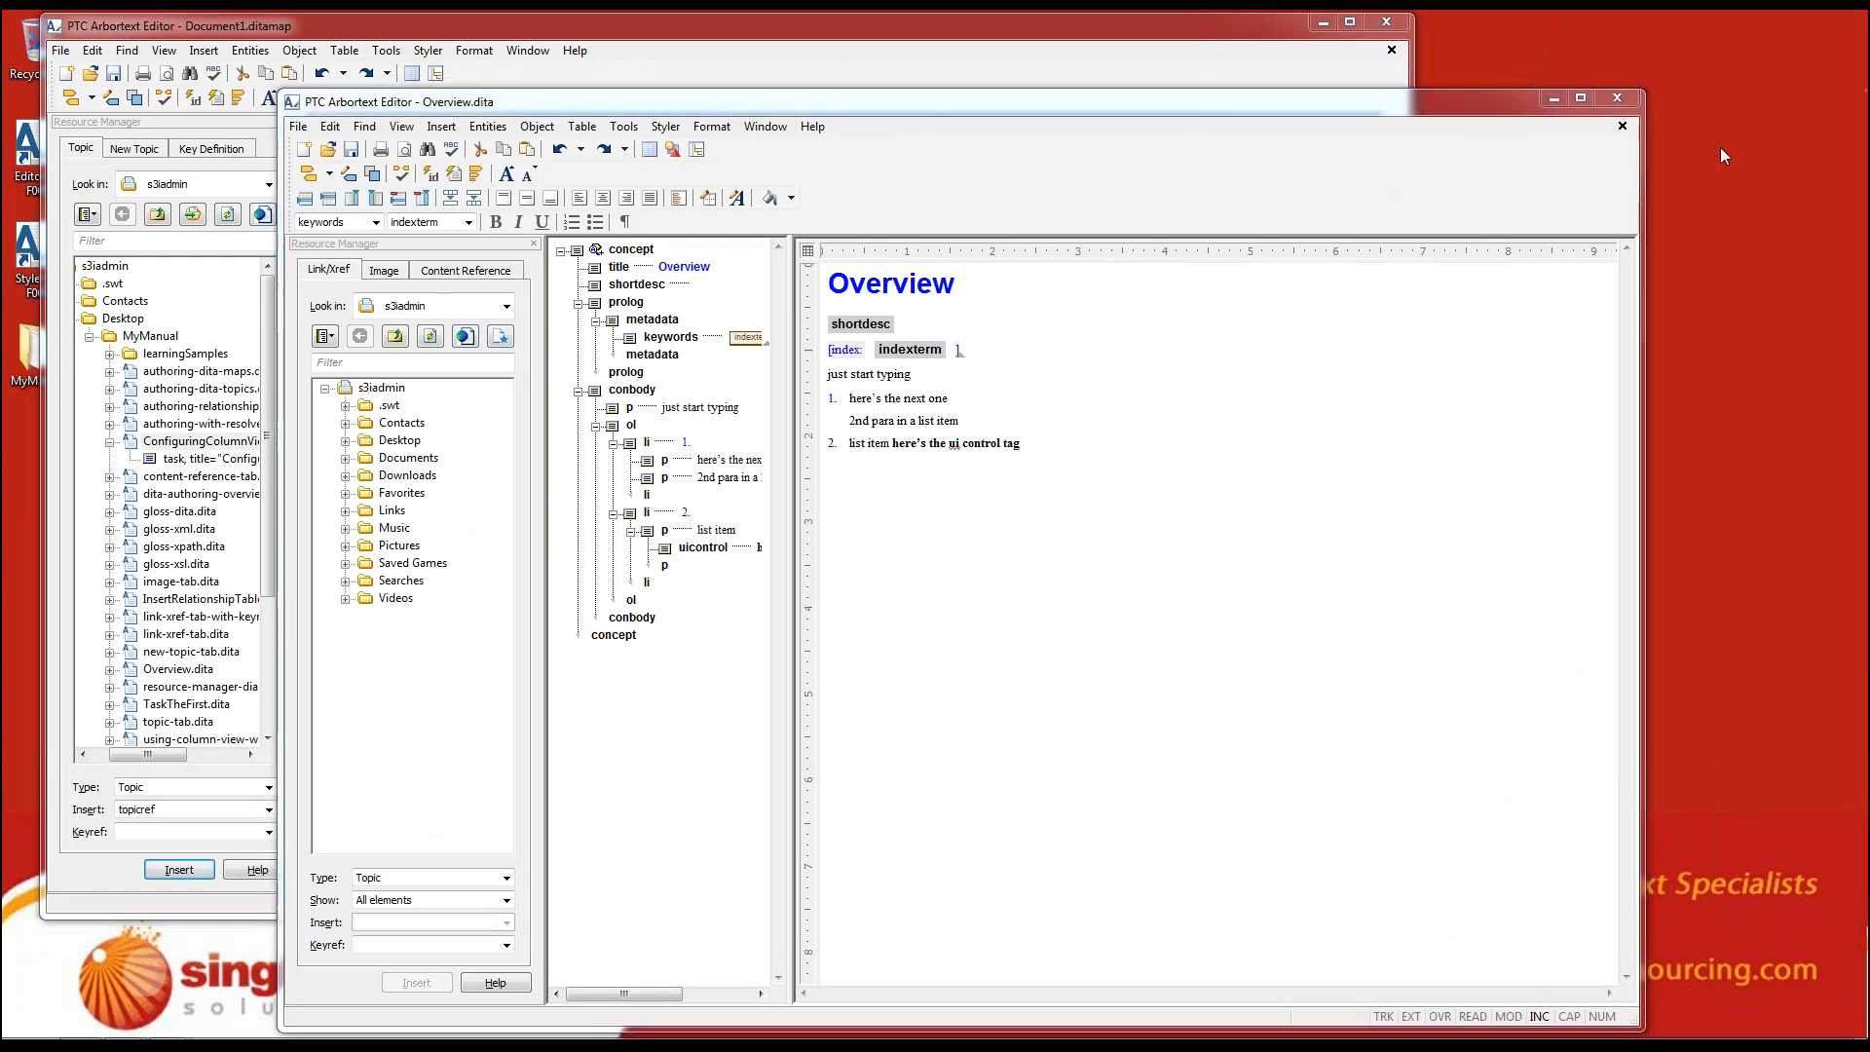